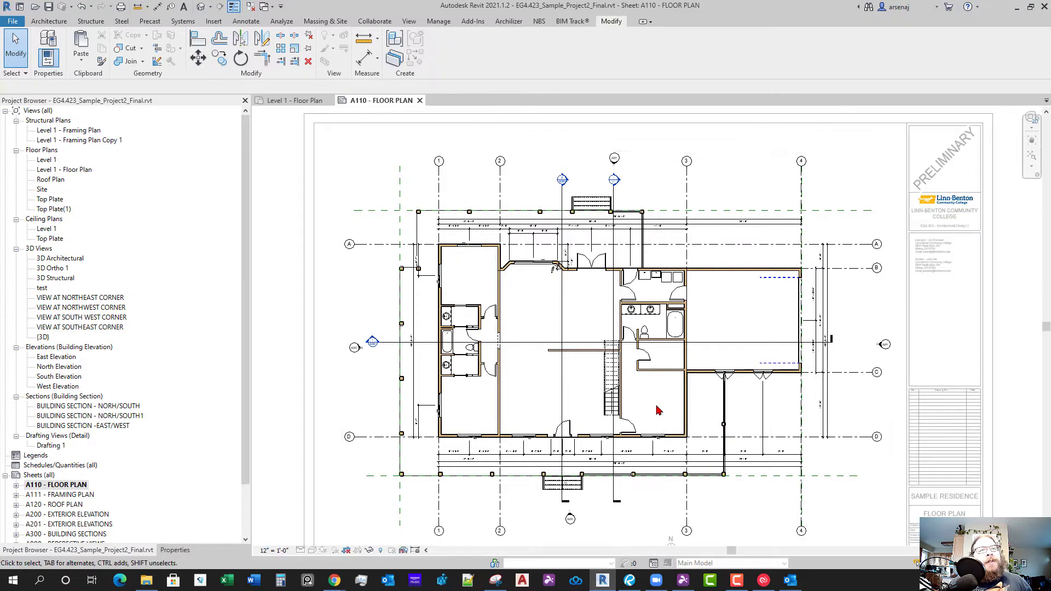
Activate the Level 1 floor plan view placed on sheet A110 for editing
{"action": "double_click", "coordinate": [668, 416]}
{"action": "mouse_move", "coordinate": [684, 390]}
{"action": "middle_mouse_down"}
{"action": "mouse_move", "coordinate": [678, 359]}
{"action": "mouse_move", "coordinate": [686, 386]}
{"action": "middle_mouse_up"}
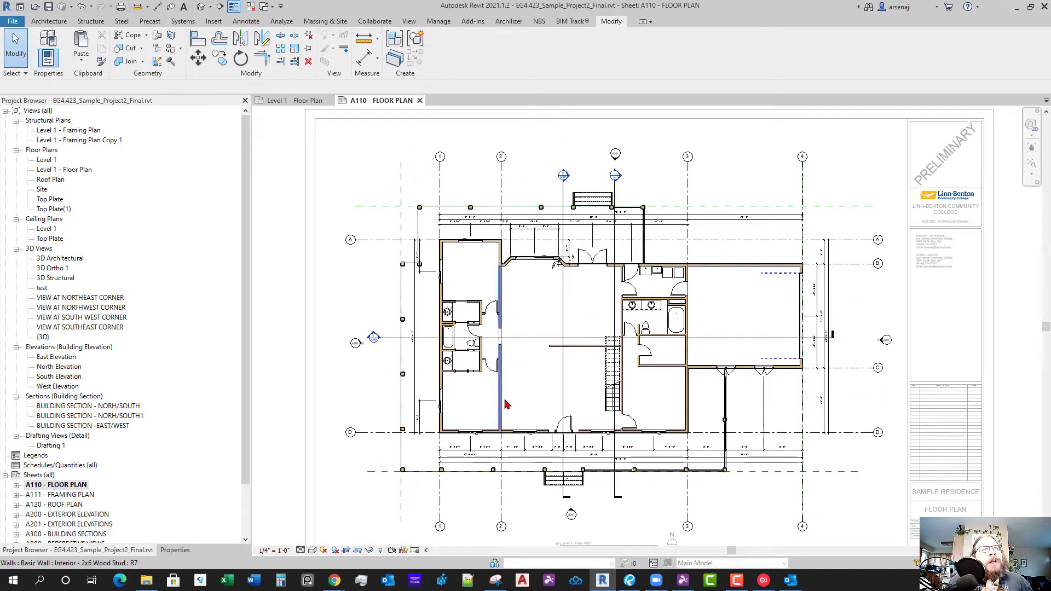
{"action": "left_click", "coordinate": [245, 21]}
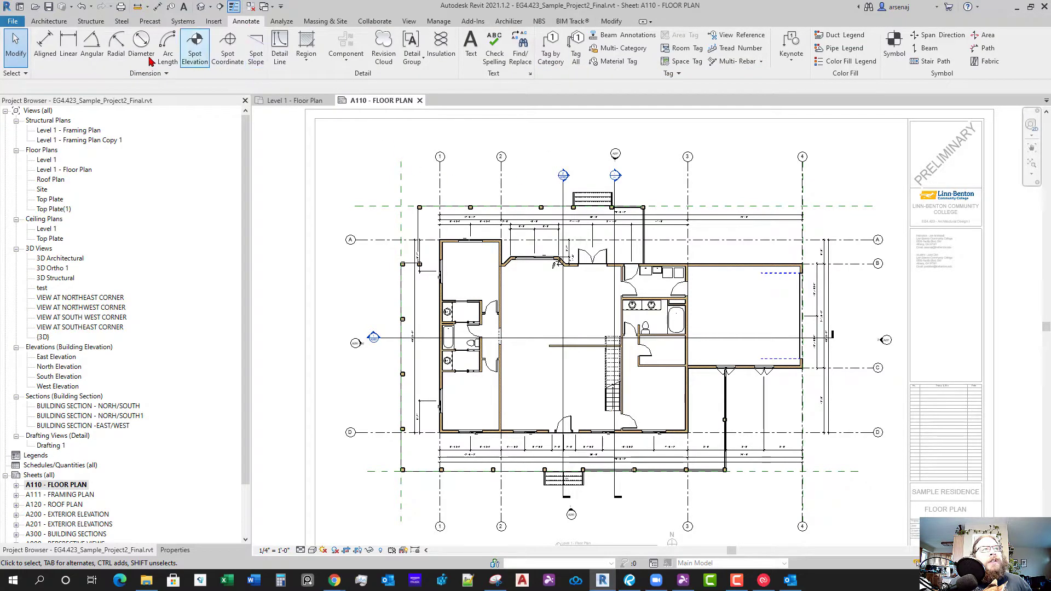
{"action": "left_click", "coordinate": [563, 67]}
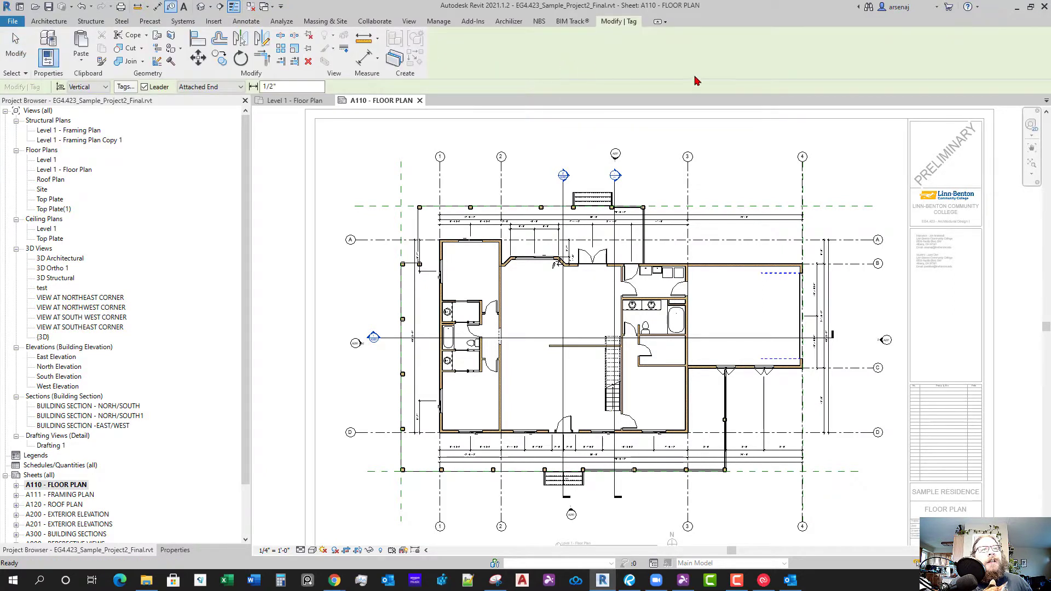
{"action": "scroll", "coordinate": [591, 204], "scroll_direction": "up", "scroll_amount": 5}
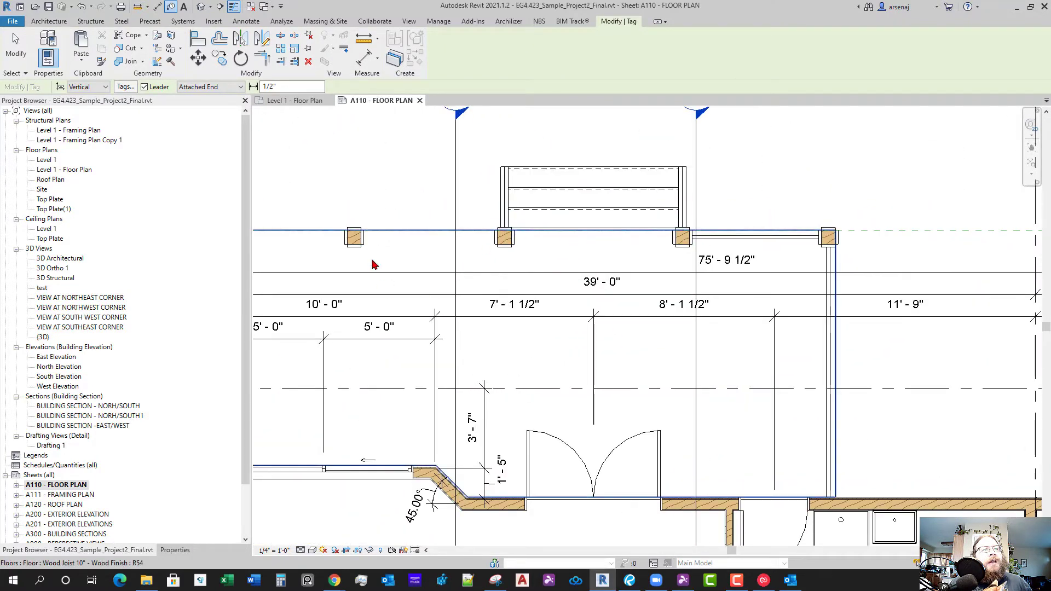
{"action": "scroll", "coordinate": [470, 357], "scroll_direction": "down", "scroll_amount": 4}
{"action": "scroll", "coordinate": [535, 373], "scroll_direction": "up", "scroll_amount": 2}
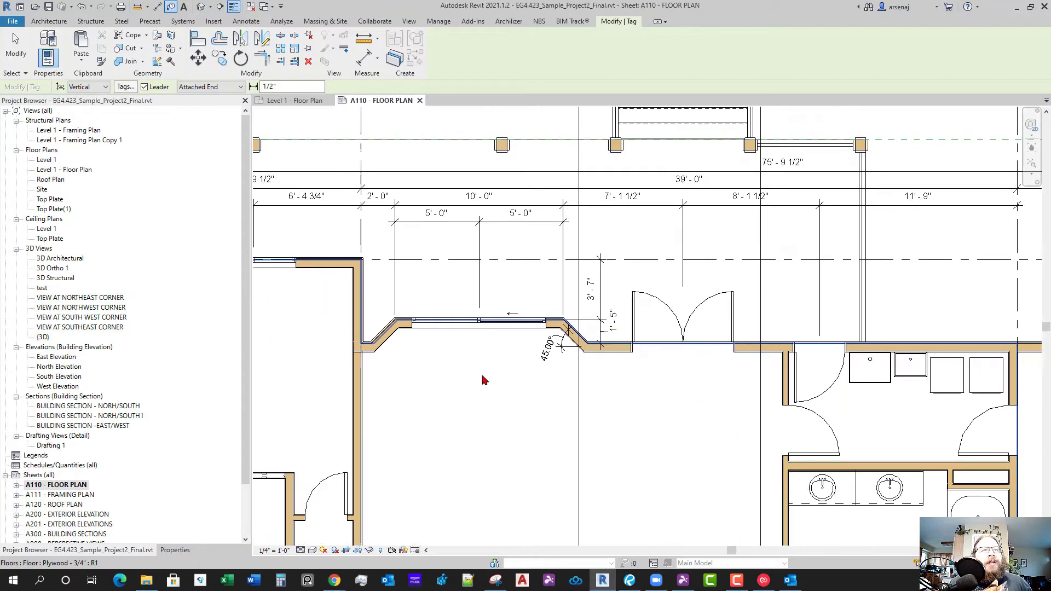
{"action": "scroll", "coordinate": [398, 364], "scroll_direction": "down", "scroll_amount": 1}
{"action": "scroll", "coordinate": [499, 422], "scroll_direction": "down", "scroll_amount": 4}
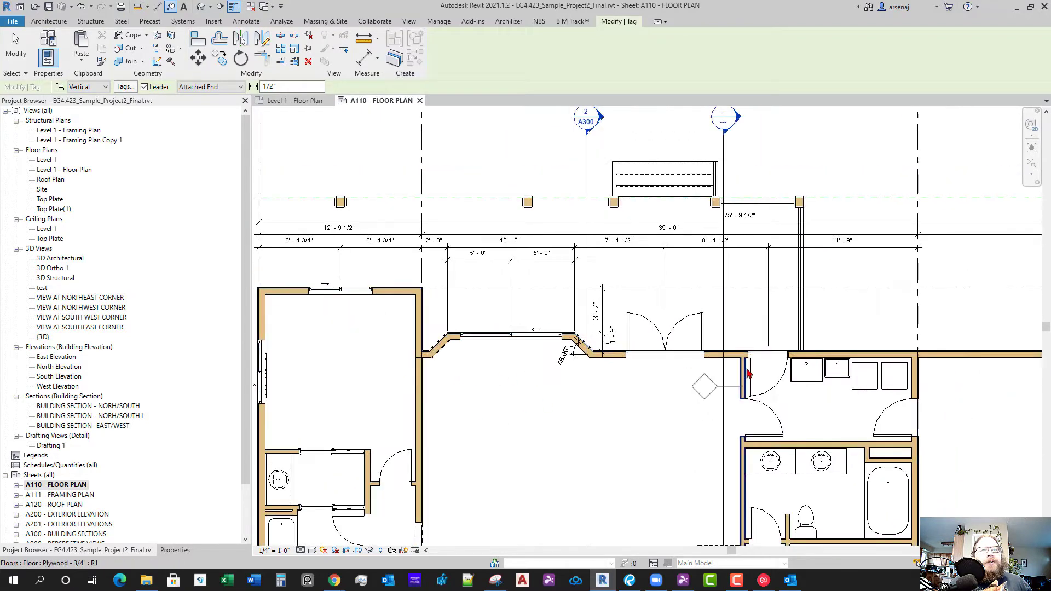
{"action": "scroll", "coordinate": [546, 404], "scroll_direction": "up", "scroll_amount": 3}
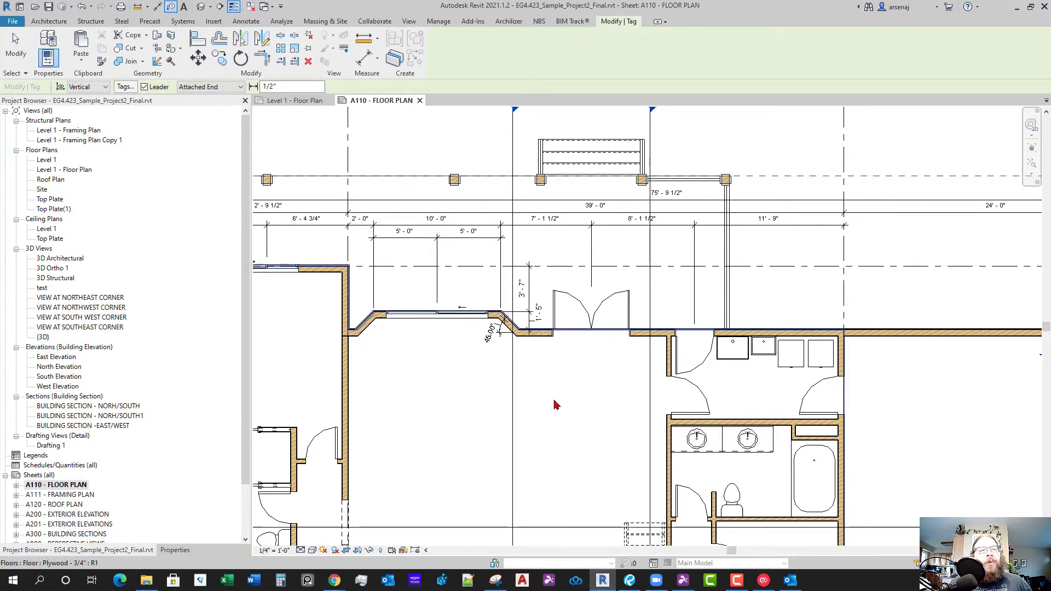
{"action": "scroll", "coordinate": [580, 408], "scroll_direction": "down", "scroll_amount": 3}
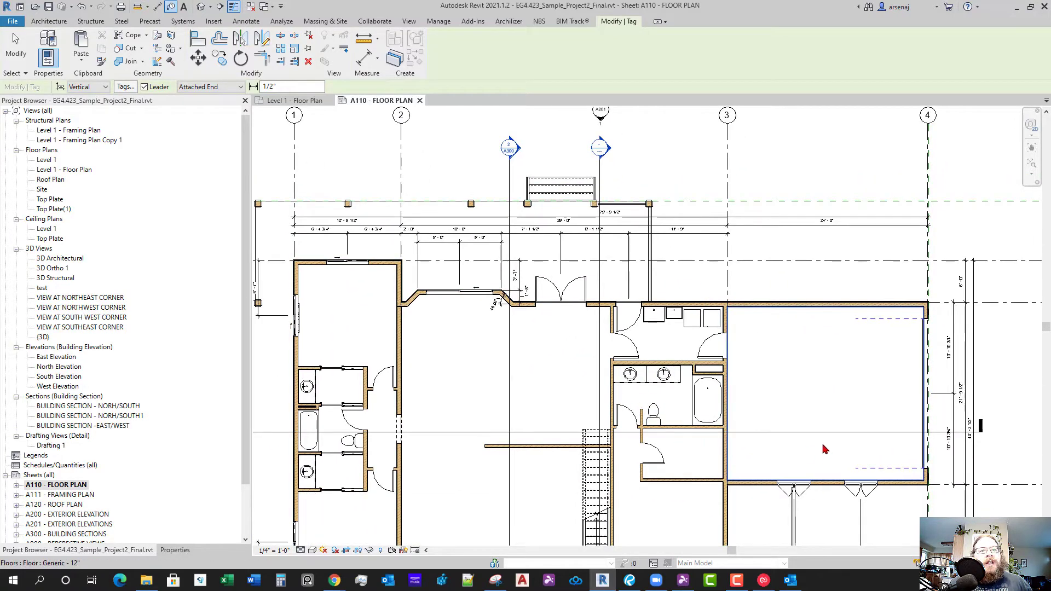
{"action": "scroll", "coordinate": [824, 448], "scroll_direction": "down", "scroll_amount": 4}
{"action": "middle_click_drag", "start_coordinate": [765, 413], "coordinate": [763, 403]}
{"action": "scroll", "coordinate": [615, 356], "scroll_direction": "up", "scroll_amount": 2}
{"action": "key", "text": "Escape"}
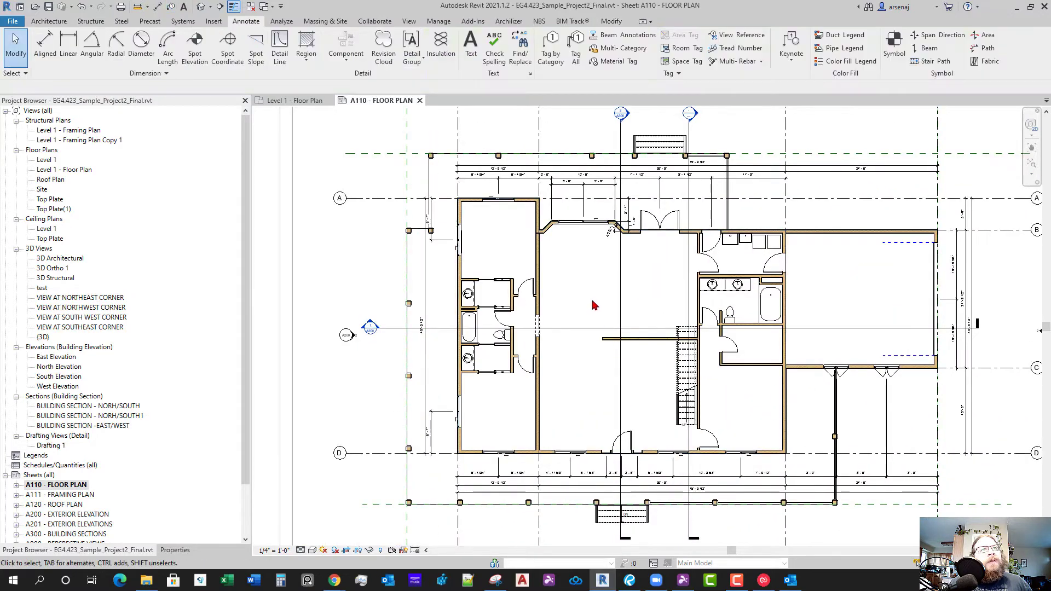
{"action": "left_click", "coordinate": [578, 52]}
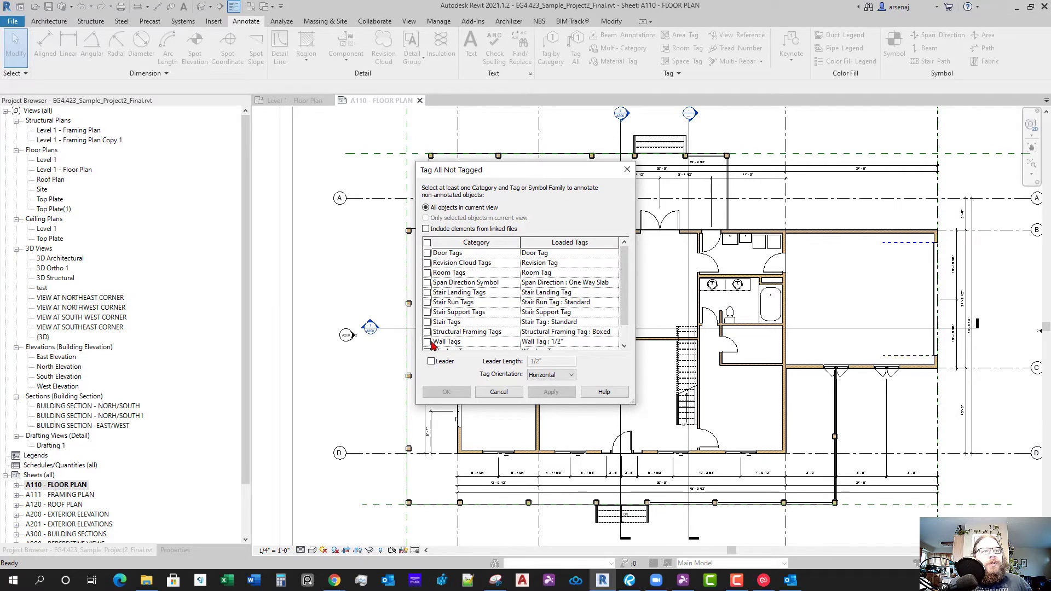
{"action": "left_click", "coordinate": [499, 393]}
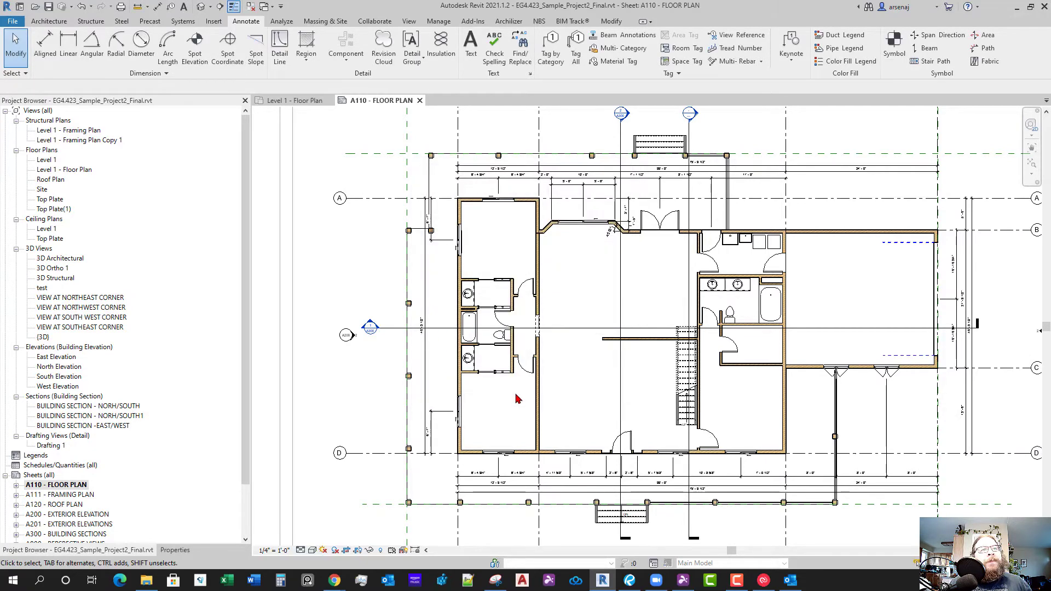
Tag the plan's left exterior wall by category, placing a wall tag with a leader just above the bathrooms
{"action": "left_click", "coordinate": [551, 52]}
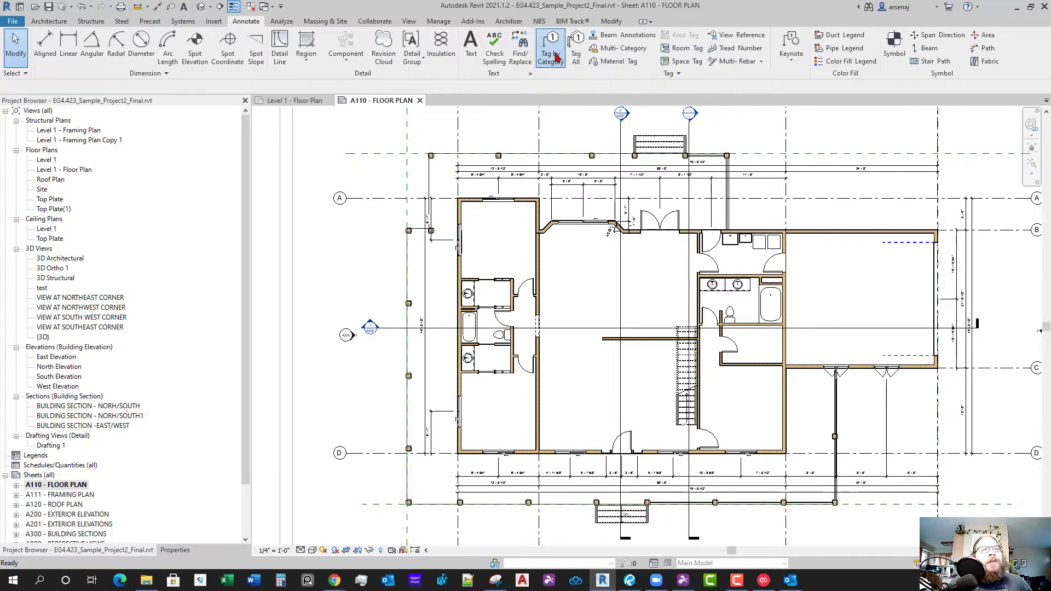
{"action": "scroll", "coordinate": [634, 370], "scroll_direction": "up", "scroll_amount": 2}
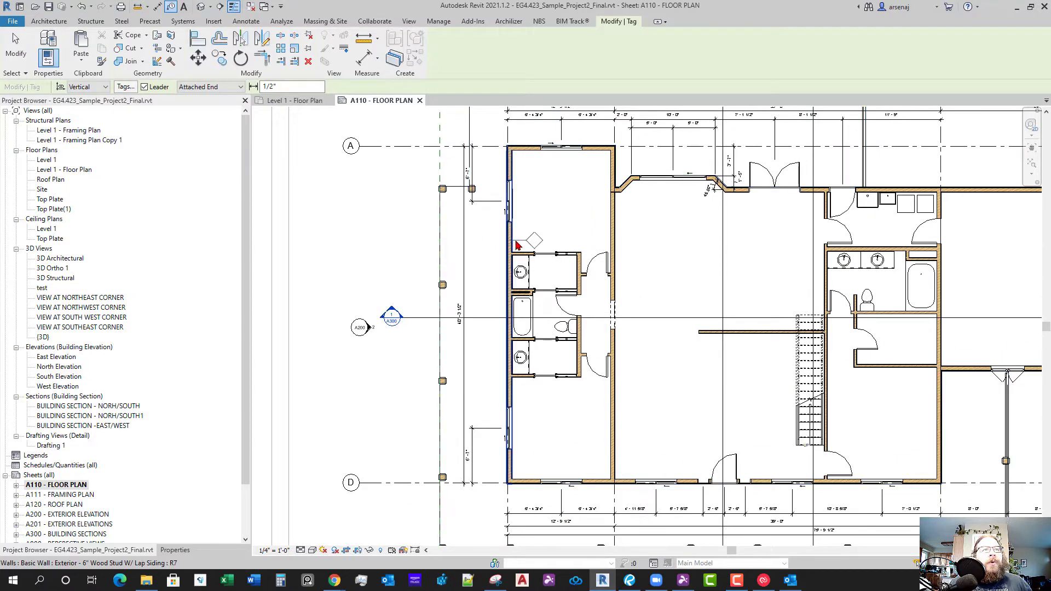
{"action": "scroll", "coordinate": [511, 246], "scroll_direction": "up", "scroll_amount": 2}
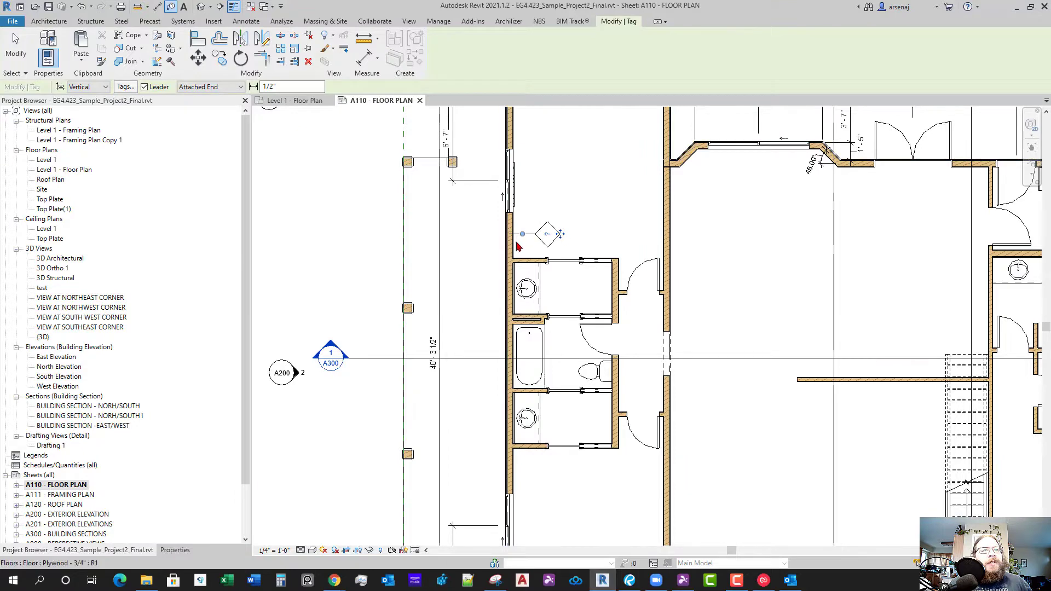
{"action": "key", "text": "Escape"}
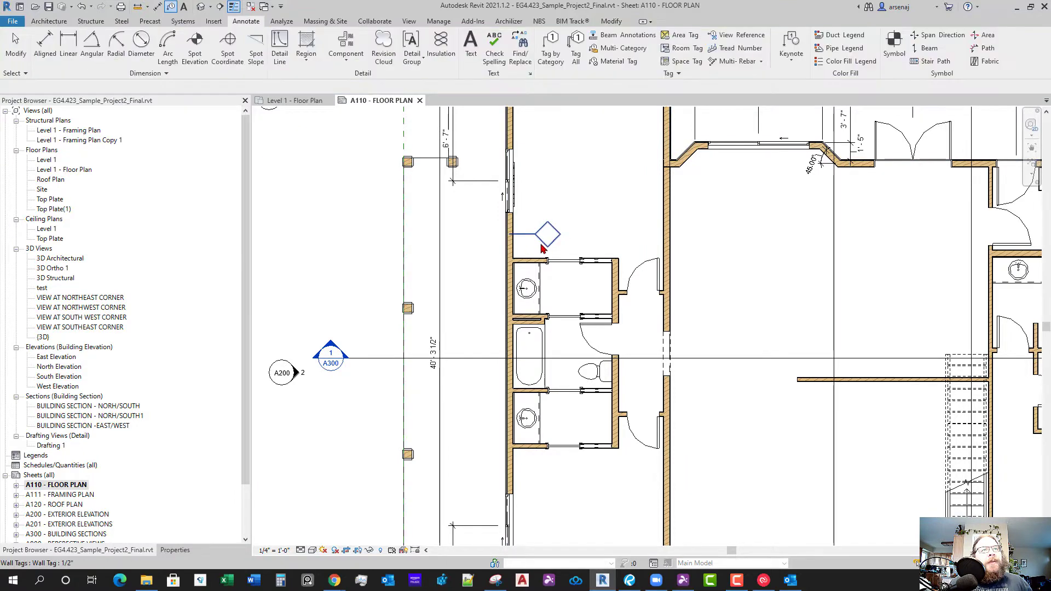
Set the orientation of the new exterior wall tag to Horizontal
{"action": "scroll", "coordinate": [547, 237], "scroll_direction": "up", "scroll_amount": 1}
{"action": "left_click", "coordinate": [541, 240]}
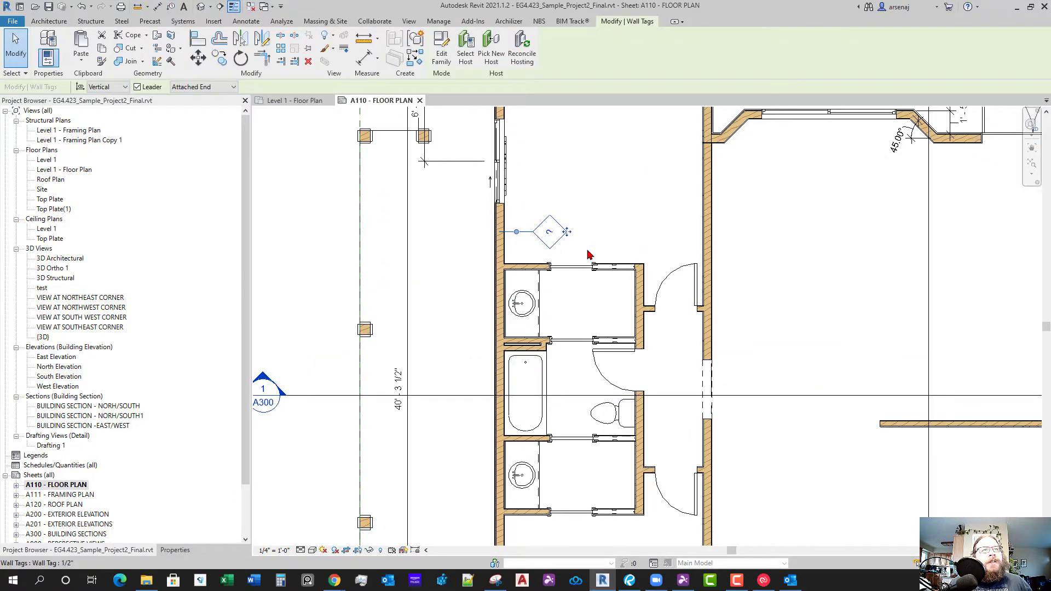
{"action": "scroll", "coordinate": [551, 237], "scroll_direction": "up", "scroll_amount": 1}
{"action": "scroll", "coordinate": [599, 244], "scroll_direction": "up", "scroll_amount": 3}
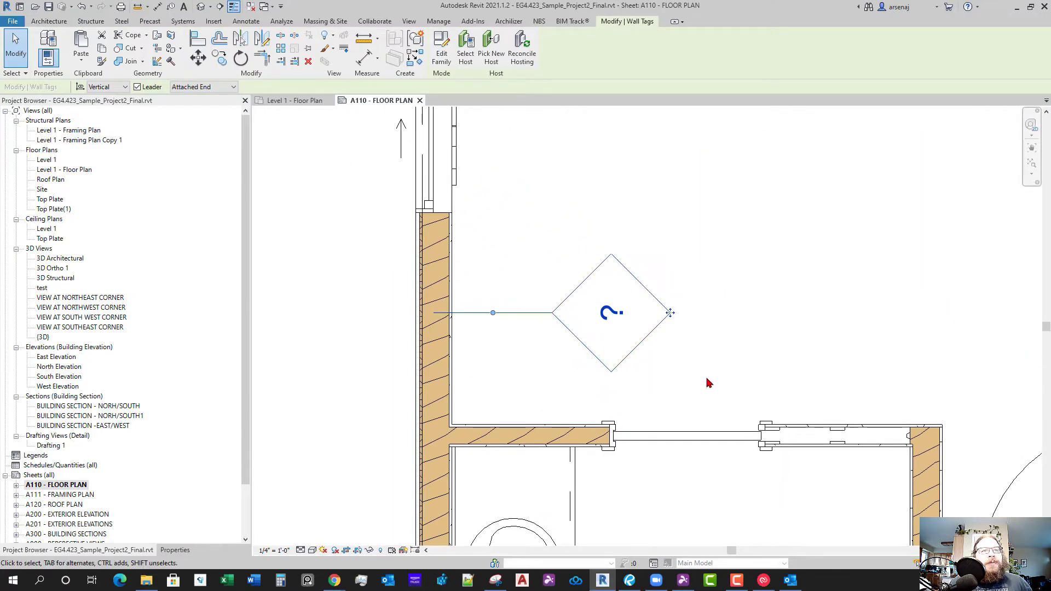
{"action": "left_click", "coordinate": [182, 551]}
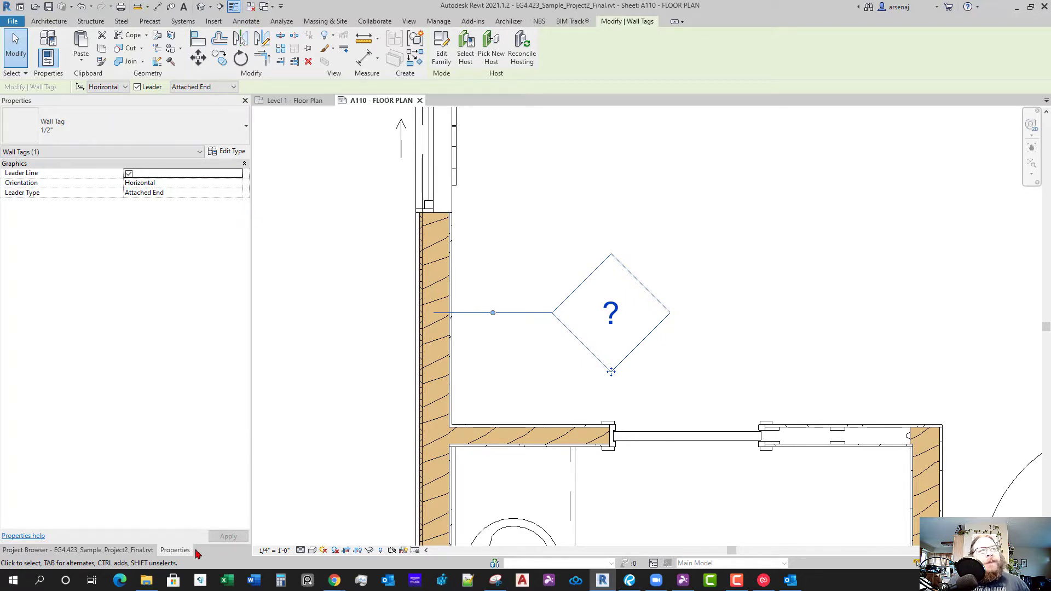
{"action": "key", "text": "space"}
{"action": "key", "text": "space"}
{"action": "key", "text": "space"}
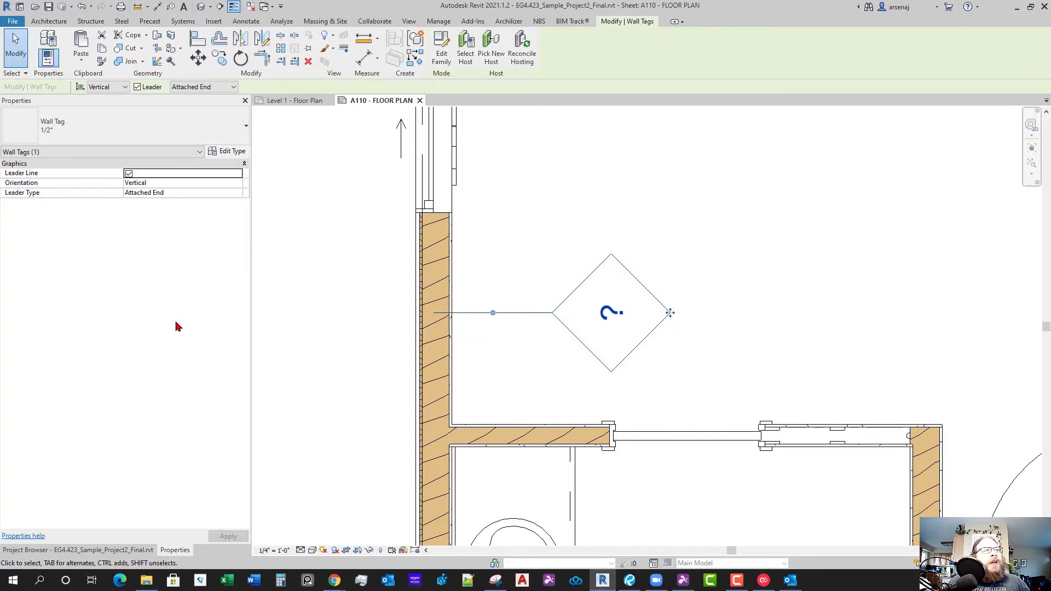
{"action": "key", "text": "space"}
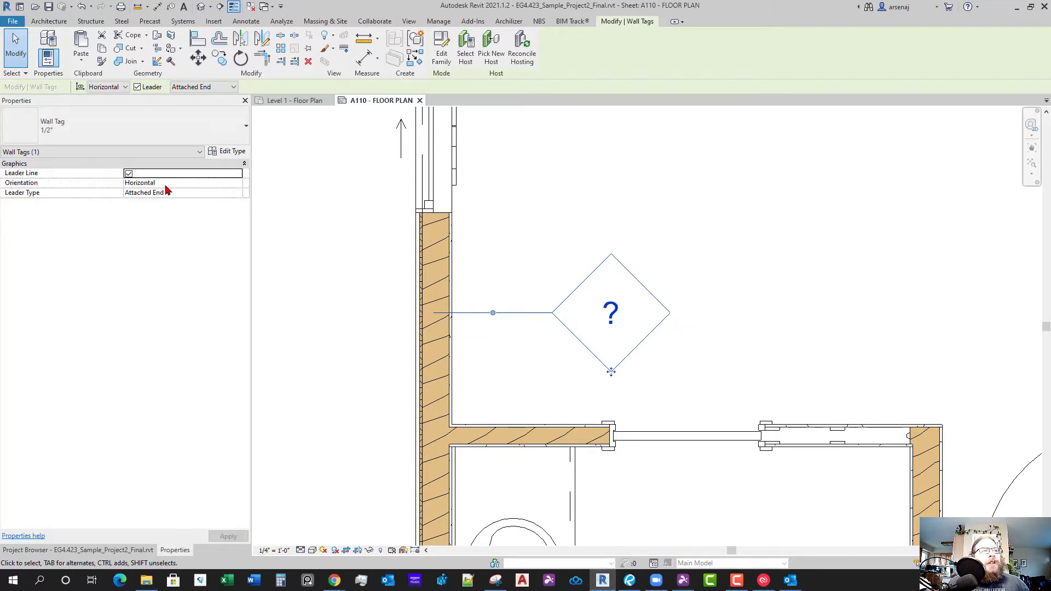
{"action": "key", "text": "space"}
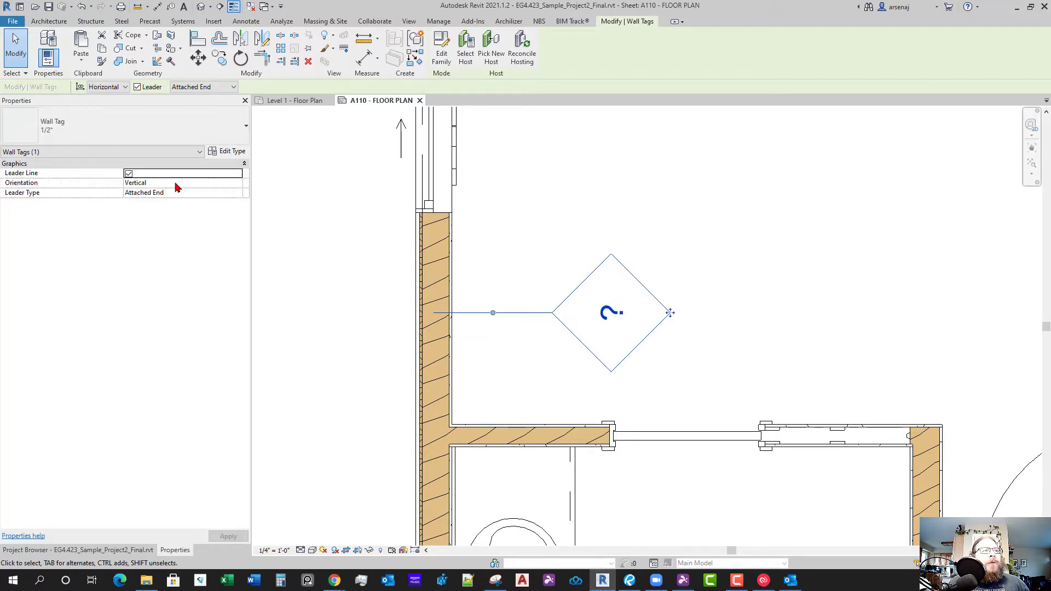
{"action": "key", "text": "space"}
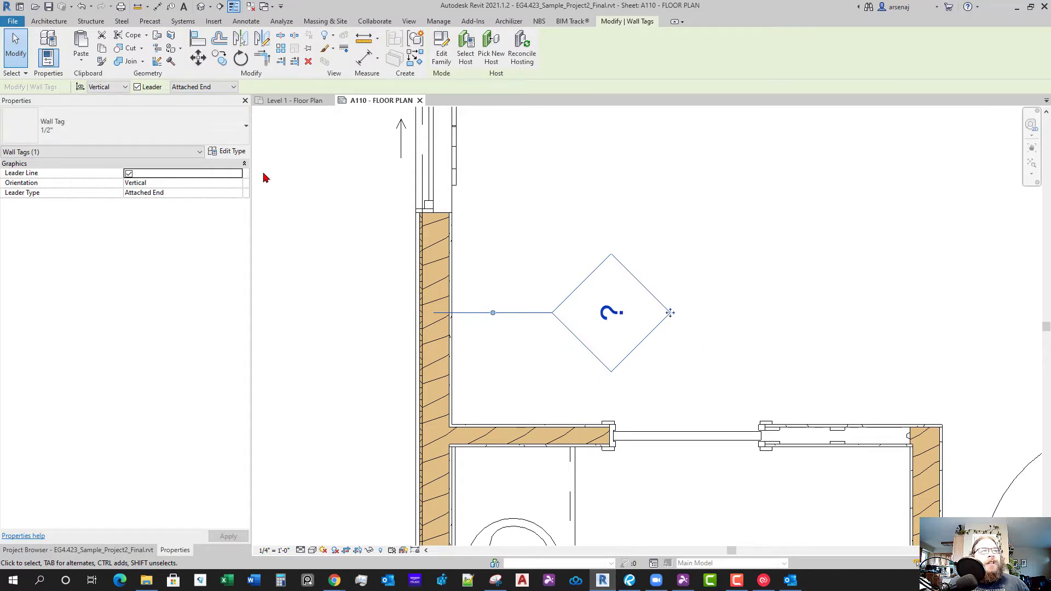
{"action": "left_click", "coordinate": [240, 189]}
{"action": "left_click", "coordinate": [200, 193]}
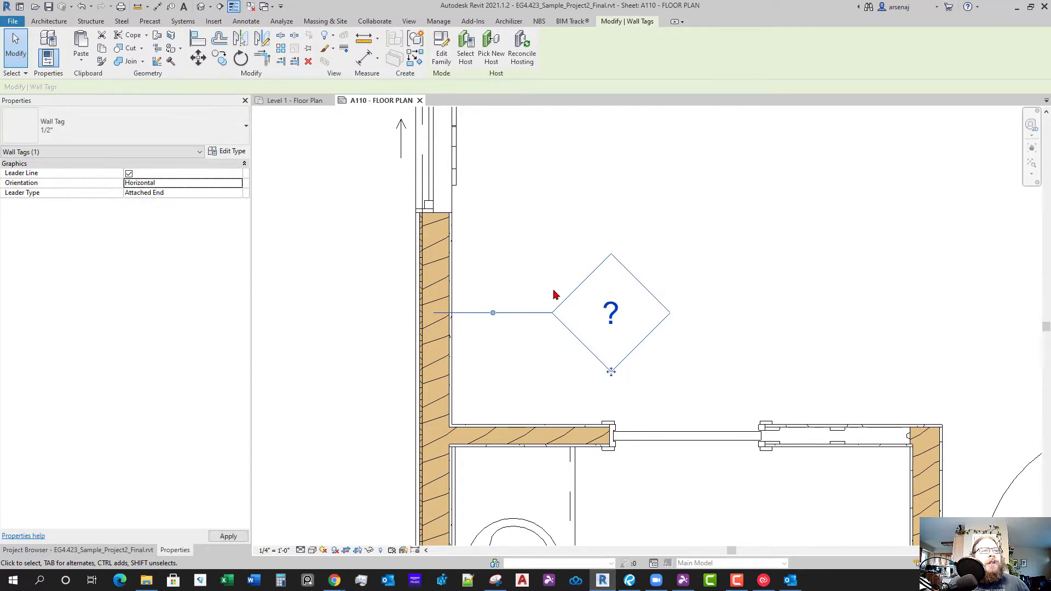
Move the wall tag from inside the room to the outside of the exterior wall
{"action": "left_click_drag", "start_coordinate": [610, 372], "coordinate": [327, 365]}
{"action": "scroll", "coordinate": [424, 375], "scroll_direction": "down", "scroll_amount": 1}
{"action": "middle_click_drag", "start_coordinate": [425, 375], "coordinate": [490, 346]}
{"action": "left_click_drag", "start_coordinate": [404, 336], "coordinate": [369, 353]}
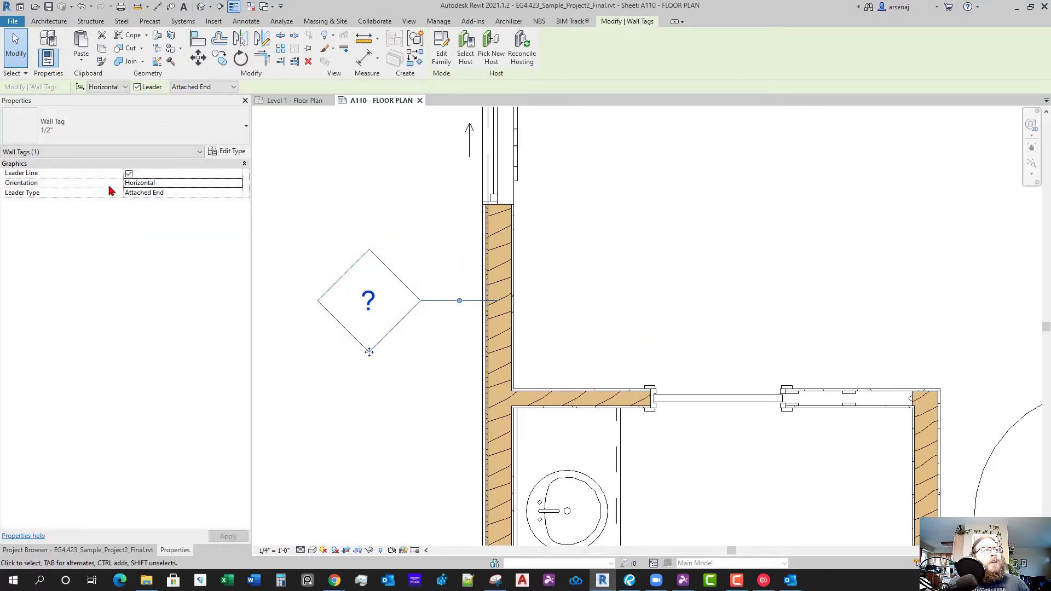
Set the wall tag's leader type to Free End and shift the tag slightly up along the wall
{"action": "left_click", "coordinate": [240, 193]}
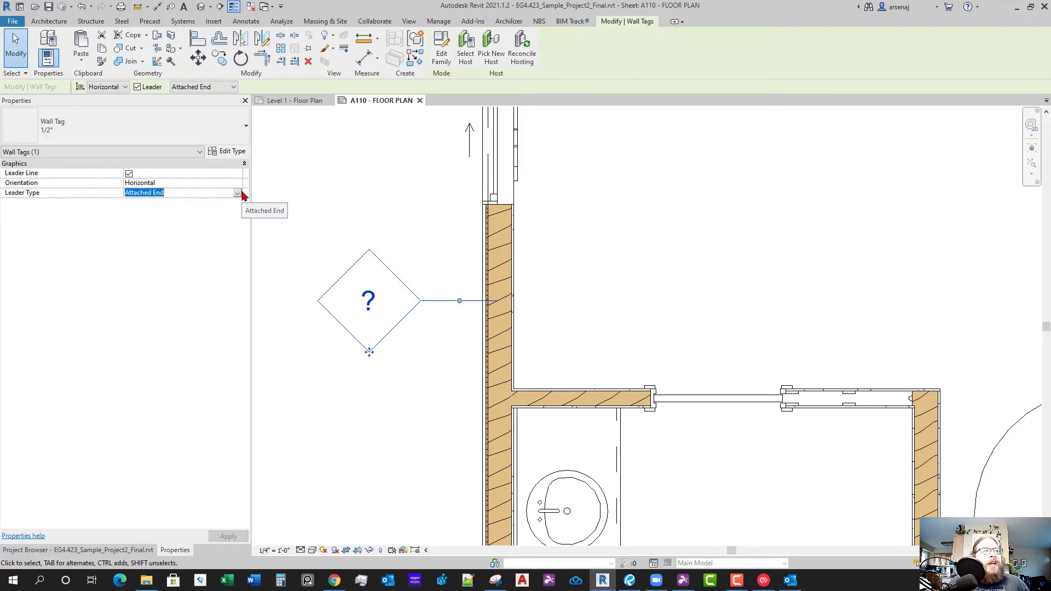
{"action": "left_click", "coordinate": [239, 194]}
{"action": "left_click", "coordinate": [176, 211]}
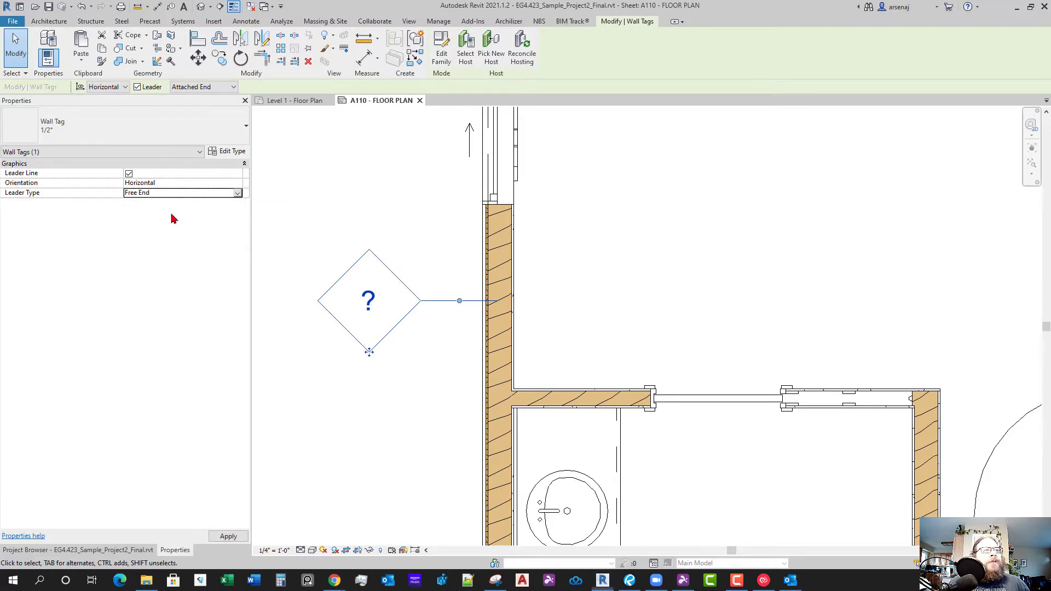
{"action": "left_click_drag", "start_coordinate": [407, 324], "coordinate": [395, 299]}
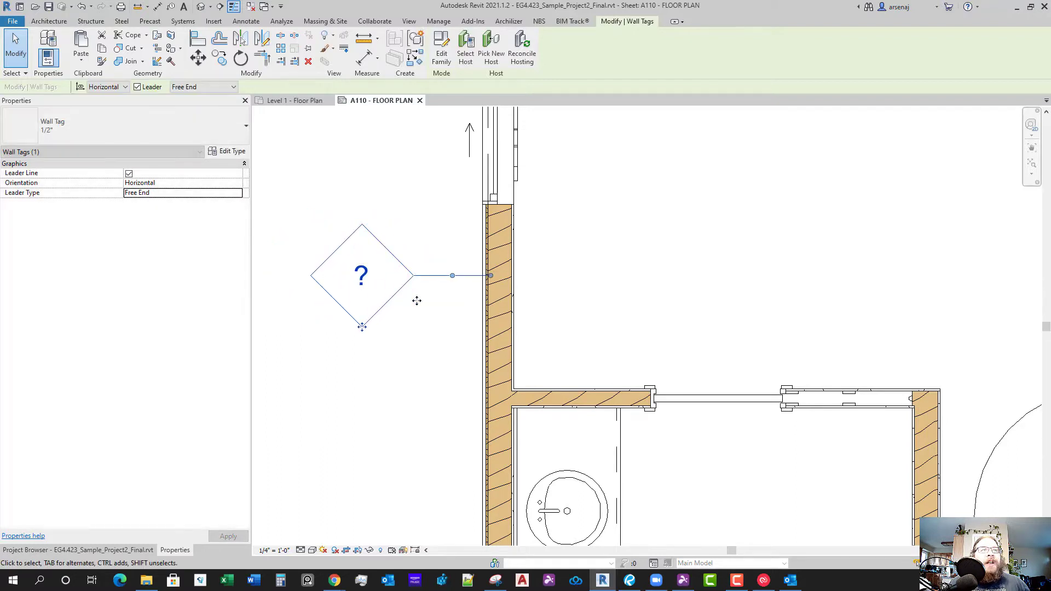
Turn the wall tag's leader line off and back on
{"action": "left_click", "coordinate": [237, 193]}
{"action": "left_click", "coordinate": [497, 291]}
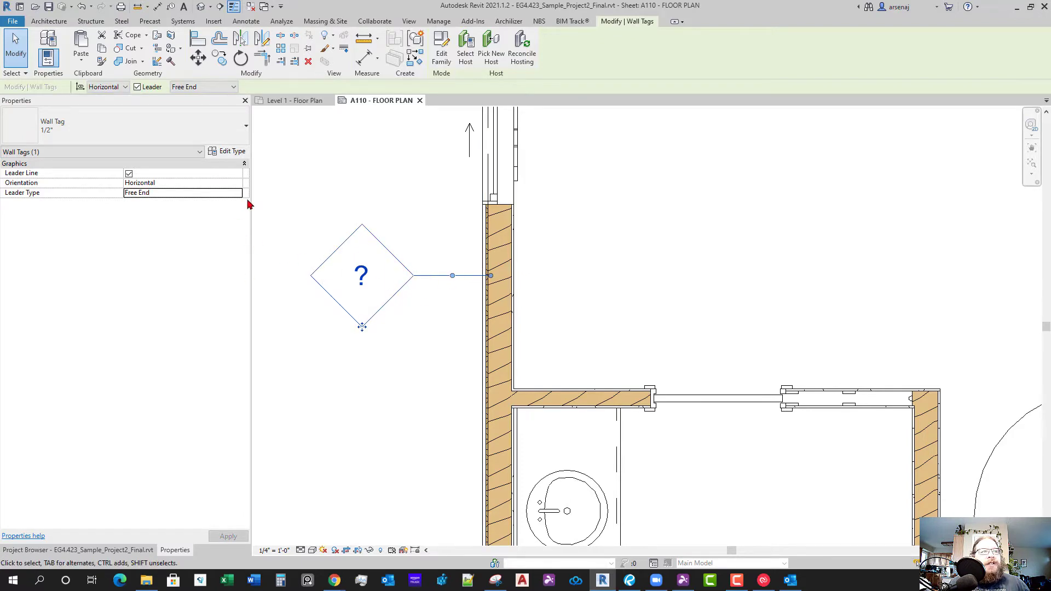
{"action": "left_click", "coordinate": [129, 174]}
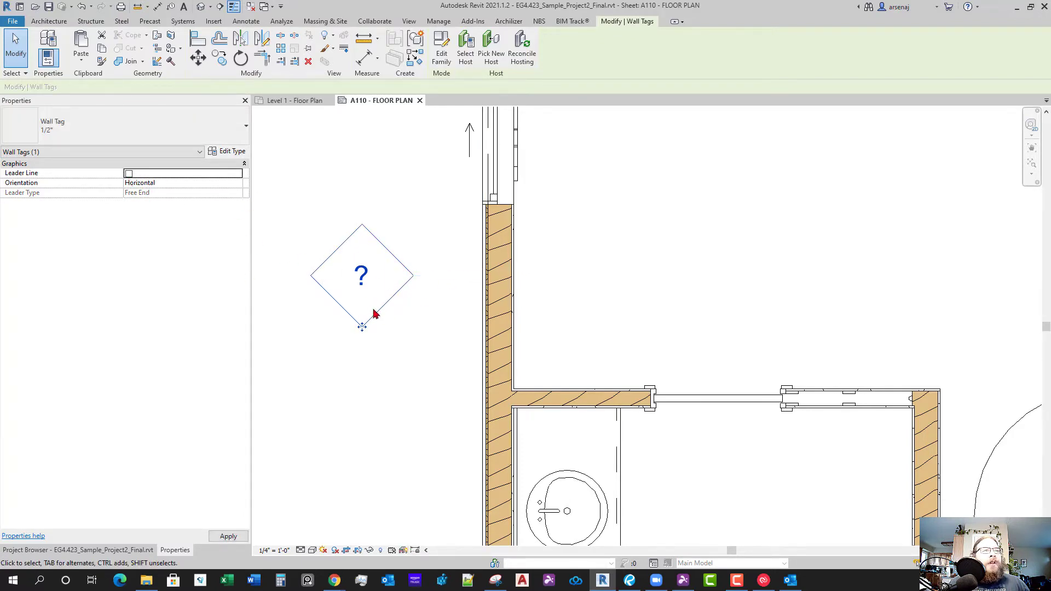
{"action": "left_click", "coordinate": [129, 173]}
Set the wall tag's leader type to Attached End and move the tag slightly down along the wall
{"action": "left_click", "coordinate": [237, 194]}
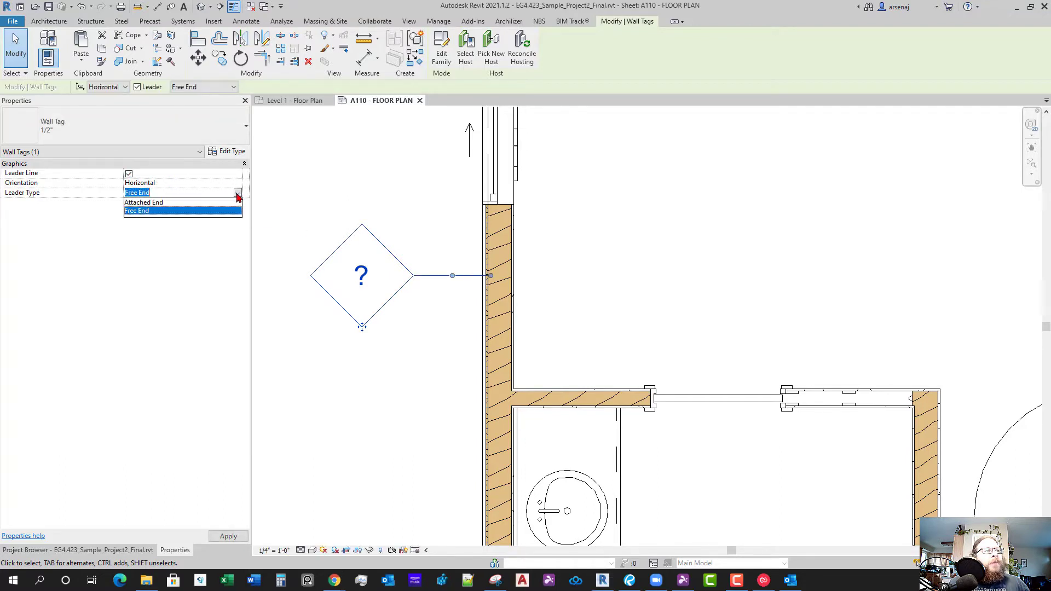
{"action": "left_click", "coordinate": [213, 203]}
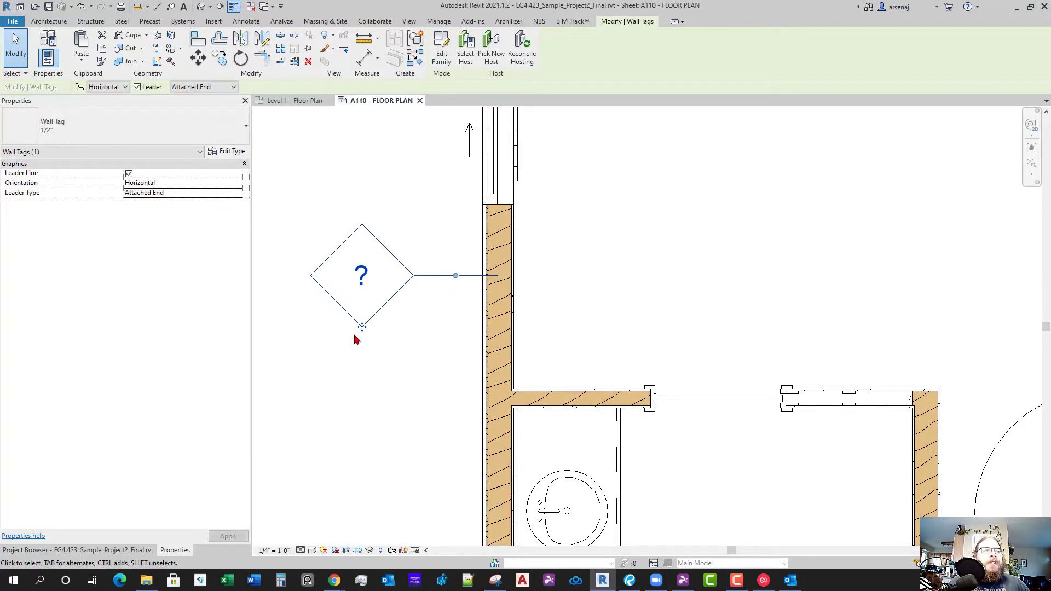
{"action": "left_click_drag", "start_coordinate": [379, 367], "coordinate": [415, 354]}
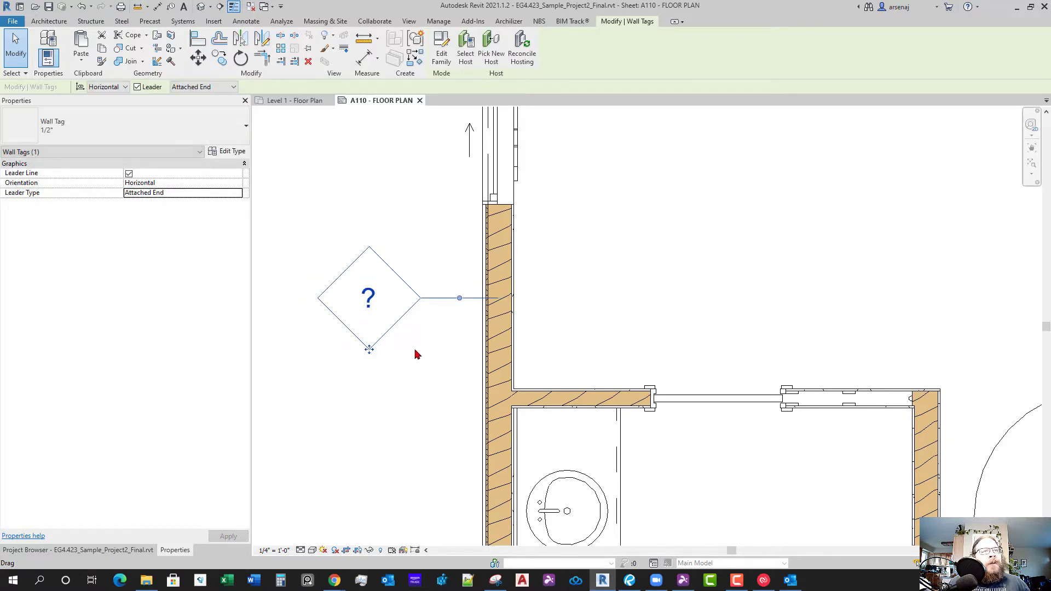
{"action": "left_click", "coordinate": [411, 380]}
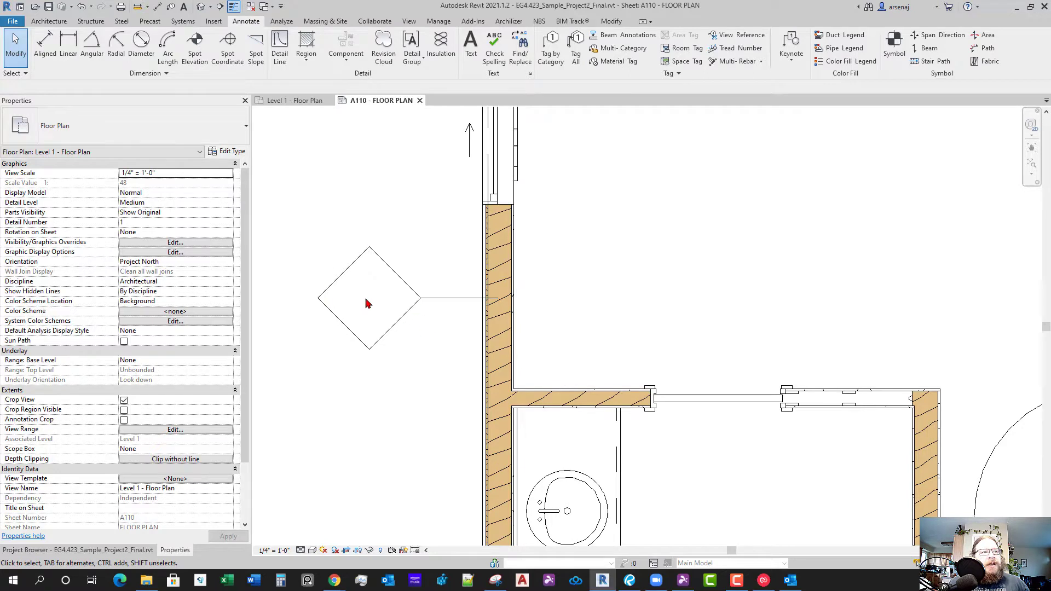
Set the Type Mark of the Exterior - 6" Wood Stud W/ Lap Siding wall type to A
{"action": "left_click", "coordinate": [487, 273]}
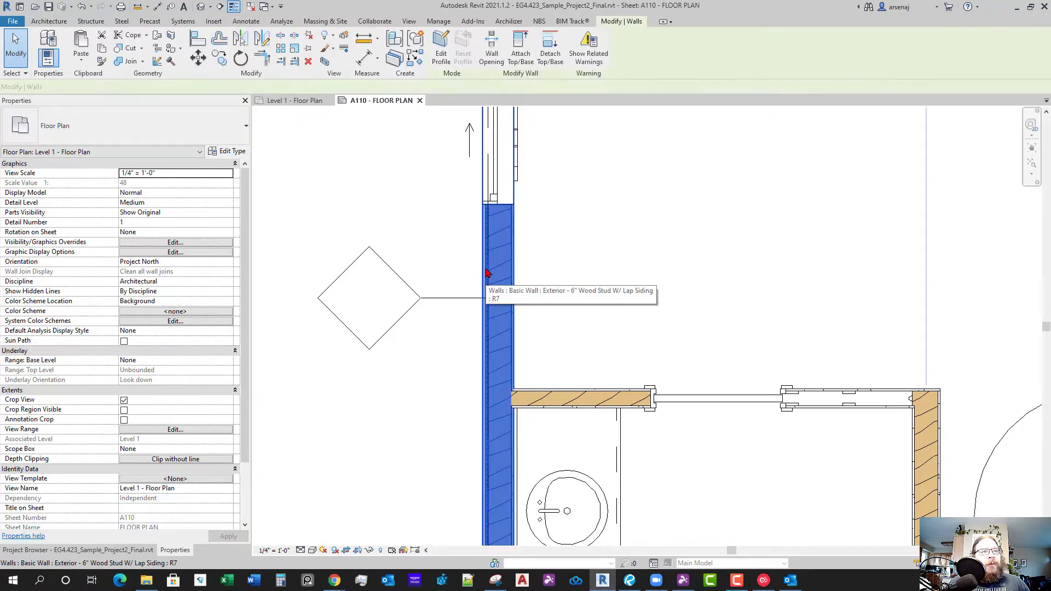
{"action": "left_click", "coordinate": [223, 154]}
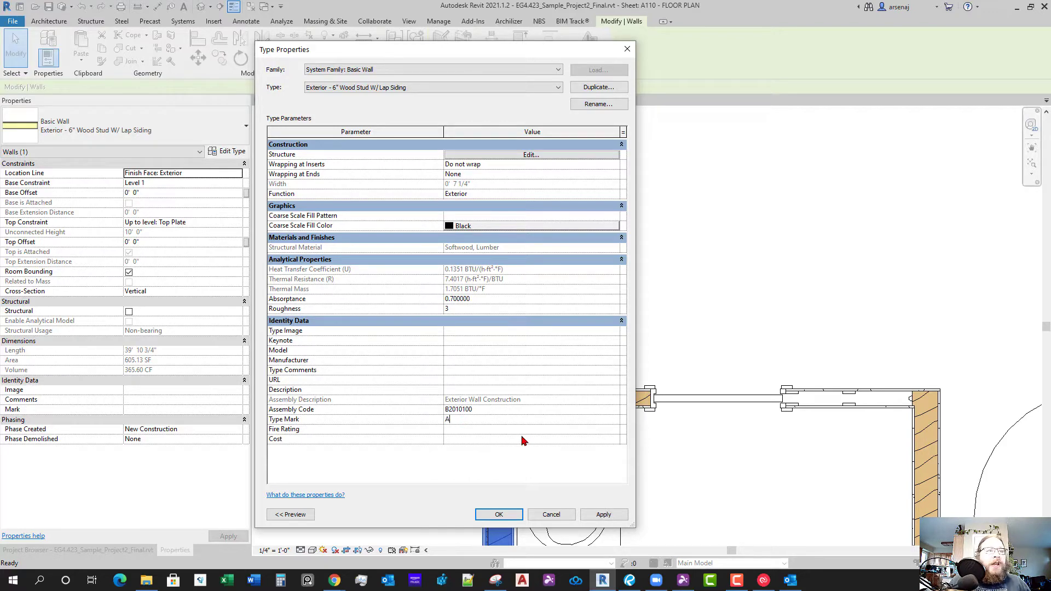
{"action": "left_click", "coordinate": [496, 516]}
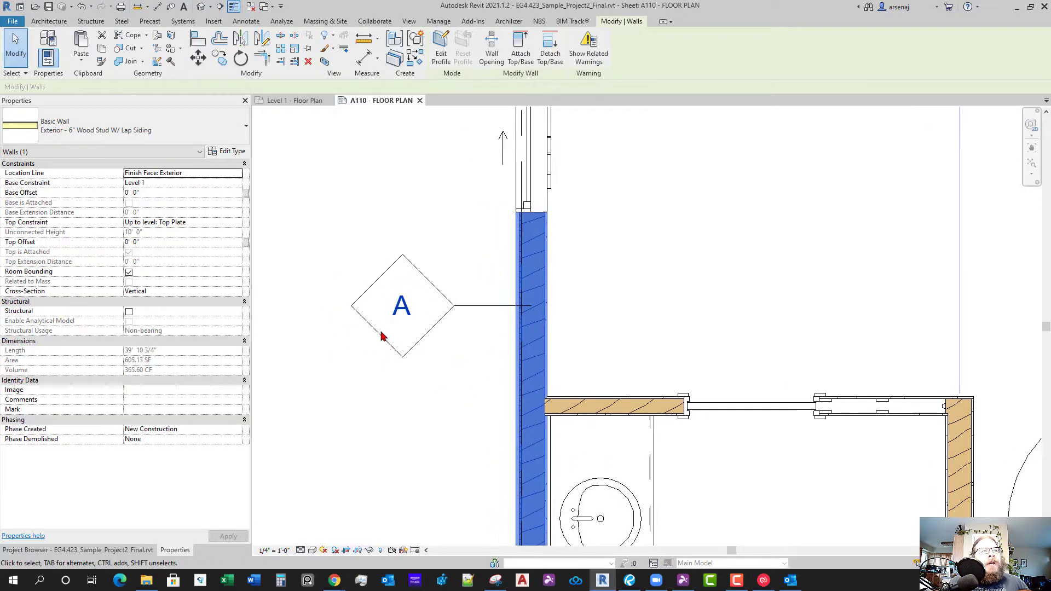
{"action": "left_click", "coordinate": [510, 369]}
Tag the north exterior wall of the upper-left room with a horizontal wall tag and pull the tag closer to the wall
{"action": "scroll", "coordinate": [509, 369], "scroll_direction": "down", "scroll_amount": 2}
{"action": "scroll", "coordinate": [509, 370], "scroll_direction": "down", "scroll_amount": 3}
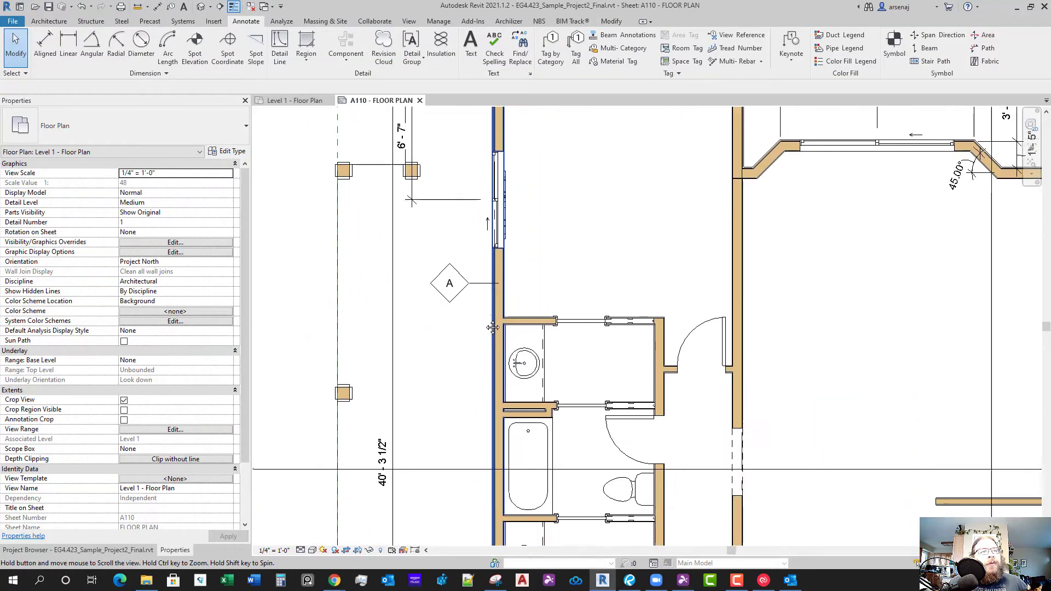
{"action": "left_click", "coordinate": [550, 46]}
{"action": "middle_click_drag", "start_coordinate": [531, 185], "coordinate": [516, 319]}
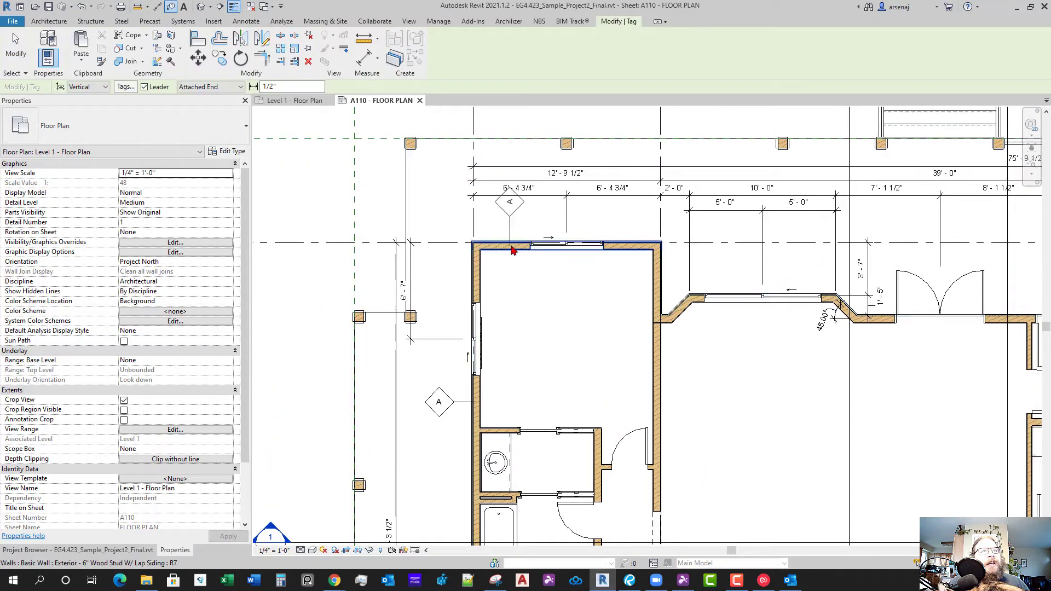
{"action": "key", "text": "space"}
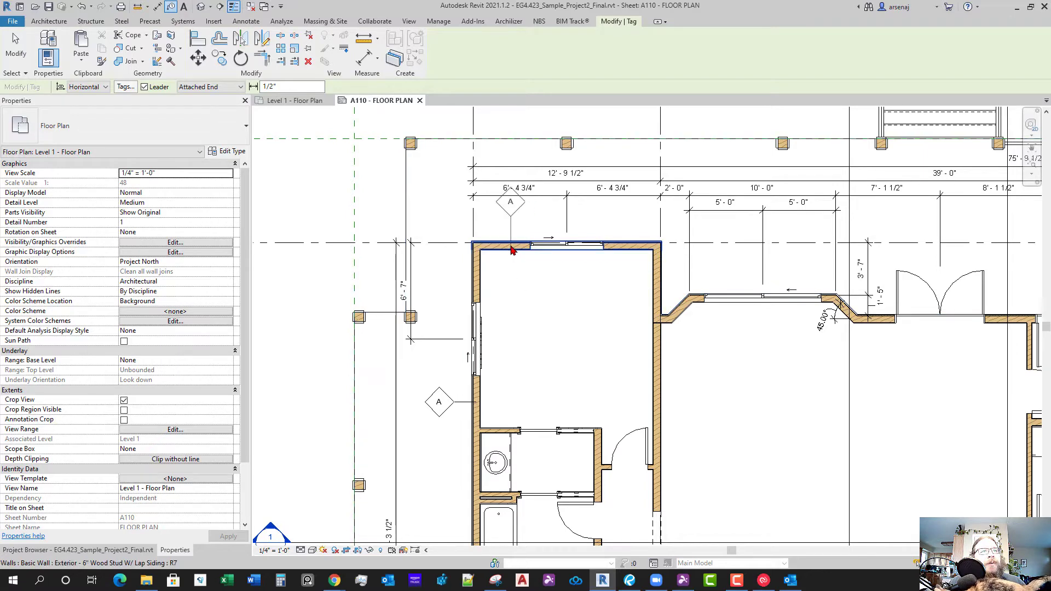
{"action": "key", "text": "Tab"}
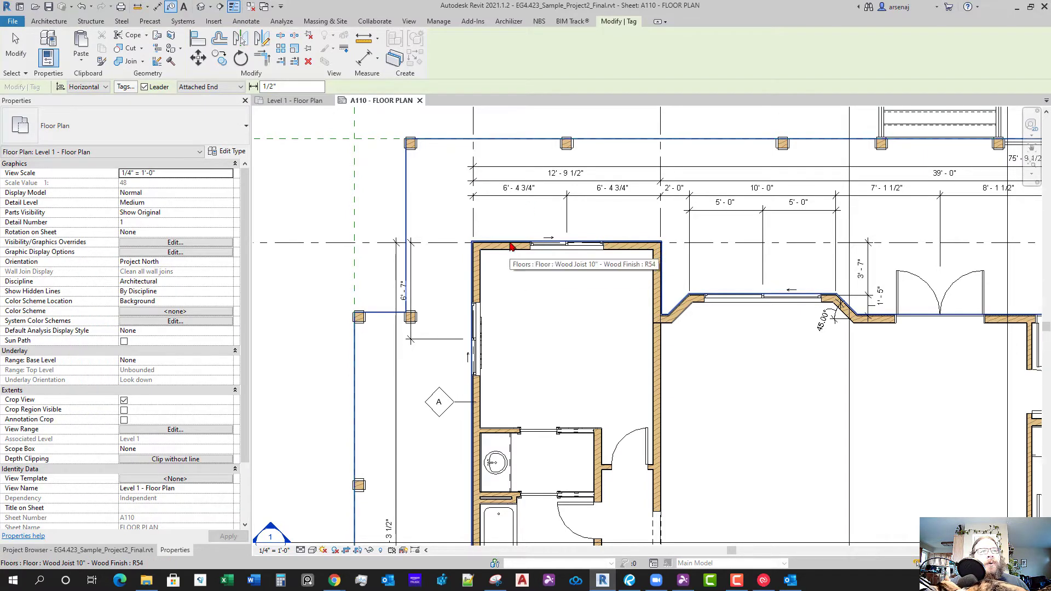
{"action": "left_click", "coordinate": [510, 246]}
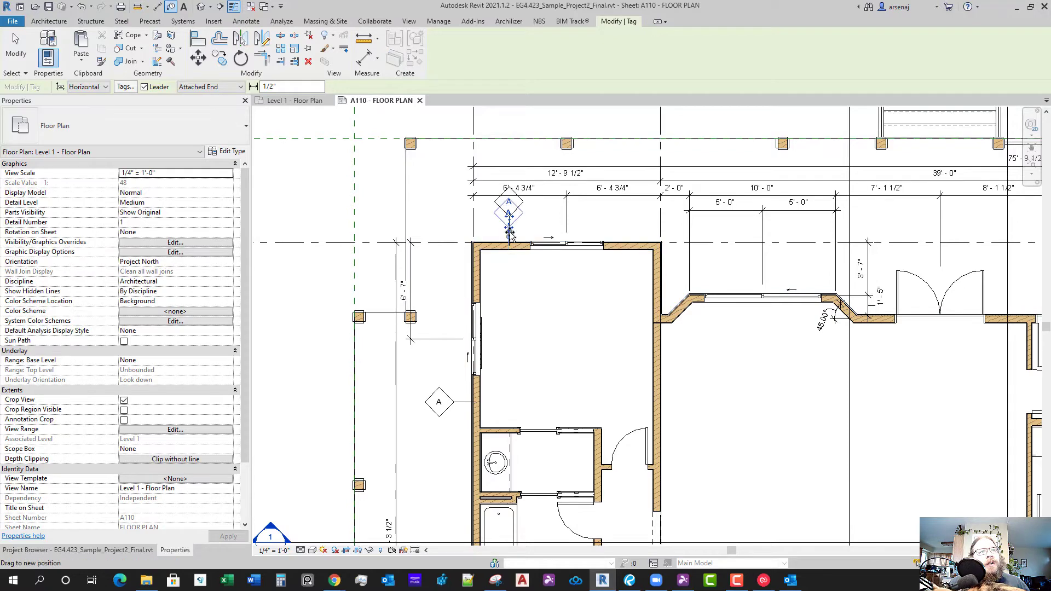
{"action": "left_click_drag", "start_coordinate": [510, 232], "coordinate": [507, 236]}
{"action": "left_click", "coordinate": [524, 287]}
{"action": "key", "text": "Escape"}
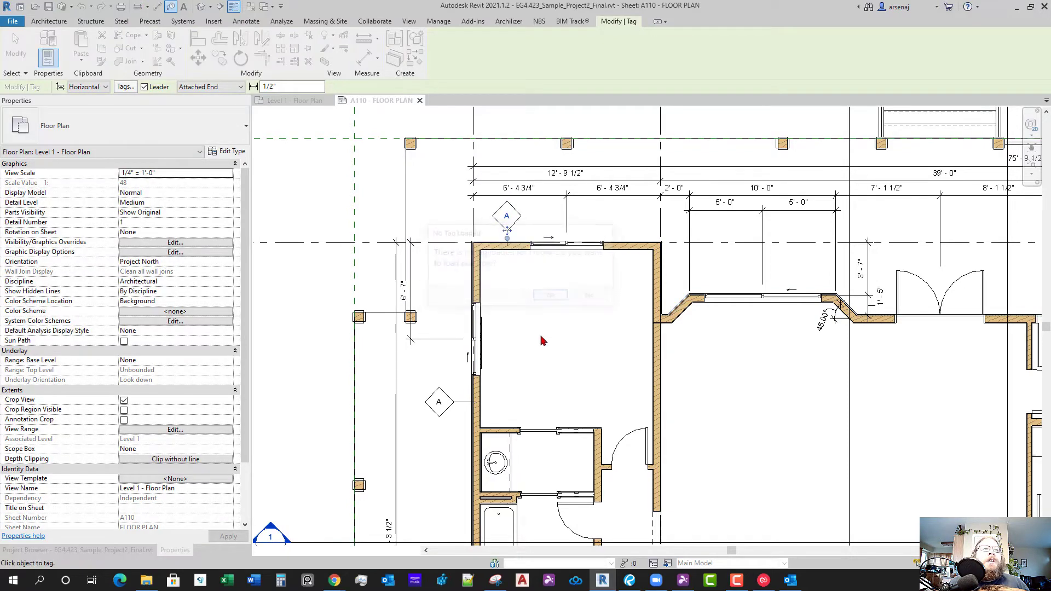
{"action": "scroll", "coordinate": [540, 337], "scroll_direction": "down", "scroll_amount": 2}
{"action": "key", "text": "Escape"}
{"action": "scroll", "coordinate": [501, 242], "scroll_direction": "up", "scroll_amount": 3}
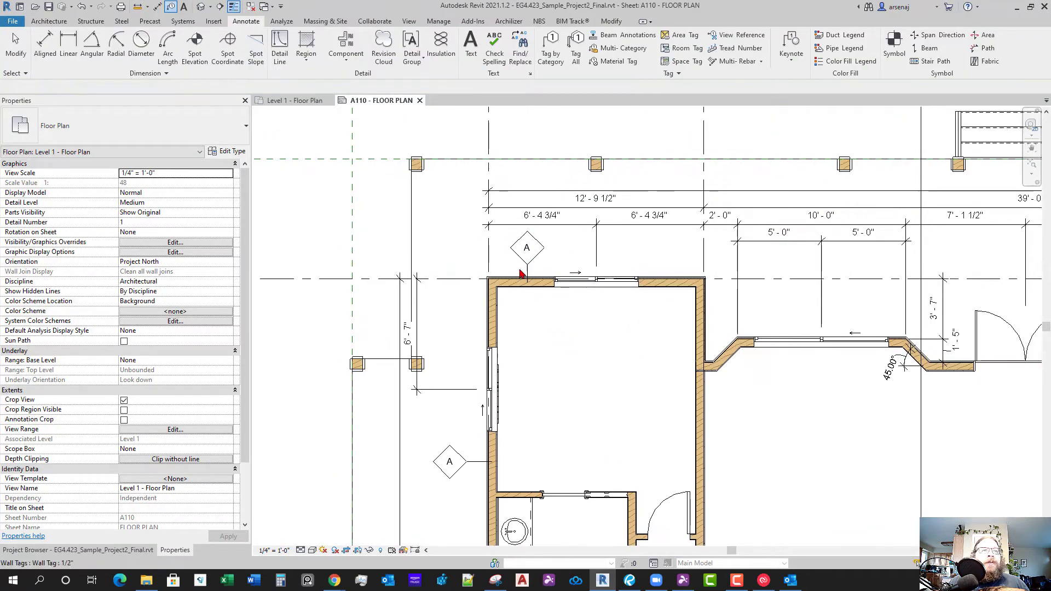
{"action": "left_click", "coordinate": [513, 282]}
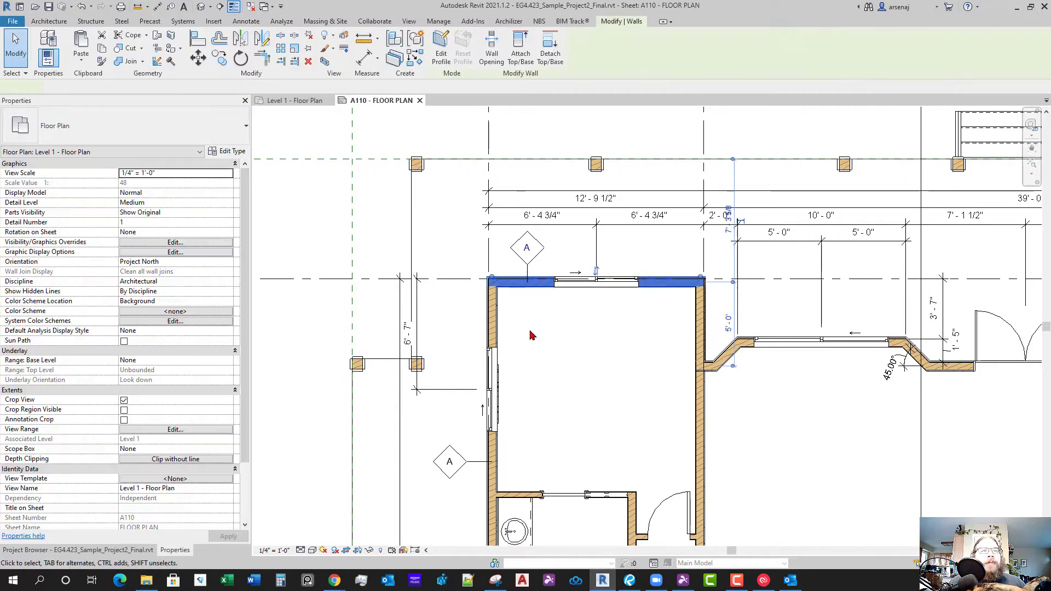
{"action": "key", "text": "Escape"}
{"action": "scroll", "coordinate": [507, 355], "scroll_direction": "down", "scroll_amount": 3}
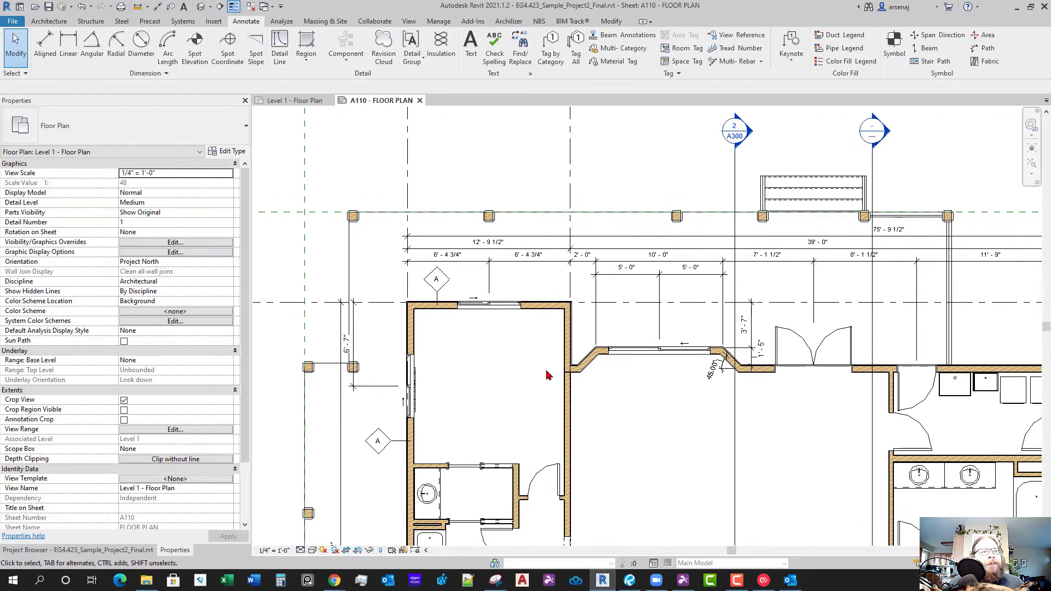
Tag the south exterior wall below the lower-left room, with the wall tag outside the building
{"action": "scroll", "coordinate": [546, 376], "scroll_direction": "down", "scroll_amount": 2}
{"action": "key", "text": "t"}
{"action": "key", "text": "g"}
{"action": "scroll", "coordinate": [526, 350], "scroll_direction": "down", "scroll_amount": 3}
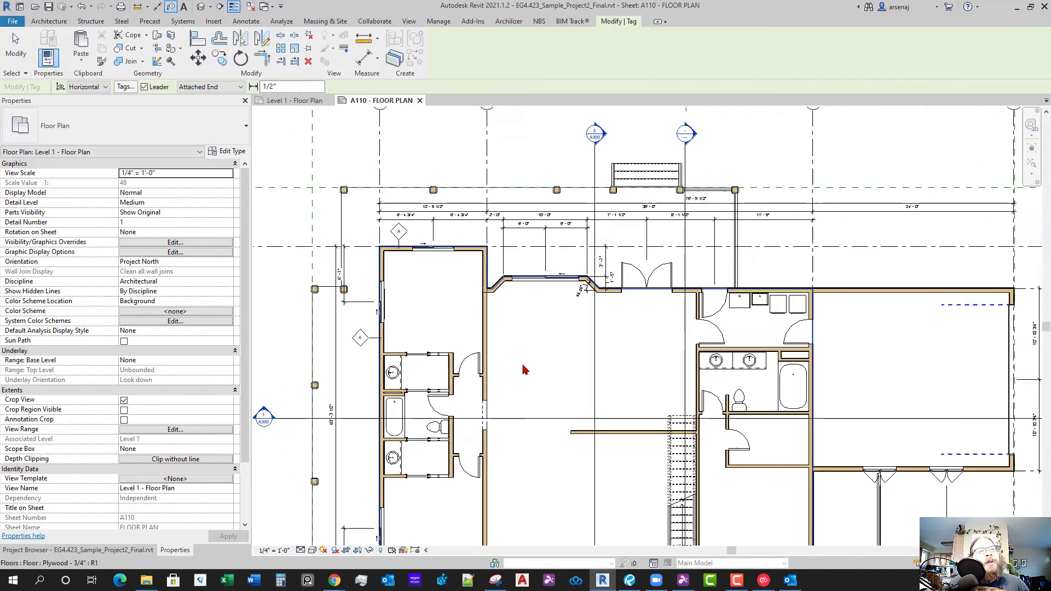
{"action": "scroll", "coordinate": [450, 420], "scroll_direction": "up", "scroll_amount": 5}
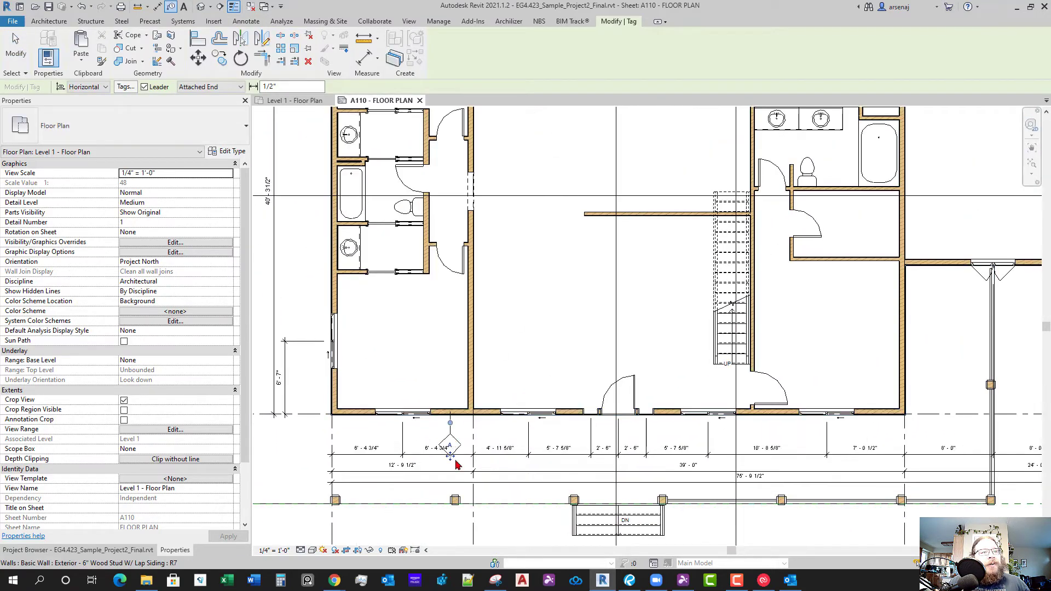
{"action": "left_click", "coordinate": [455, 419]}
Tag the house's east exterior wall south of the garage and the adjoining south garage wall, keeping both tags outside
{"action": "middle_click_drag", "start_coordinate": [676, 436], "coordinate": [463, 444]}
{"action": "scroll", "coordinate": [693, 352], "scroll_direction": "up", "scroll_amount": 1}
{"action": "middle_click_drag", "start_coordinate": [693, 351], "coordinate": [677, 373]}
{"action": "left_click", "coordinate": [678, 374]}
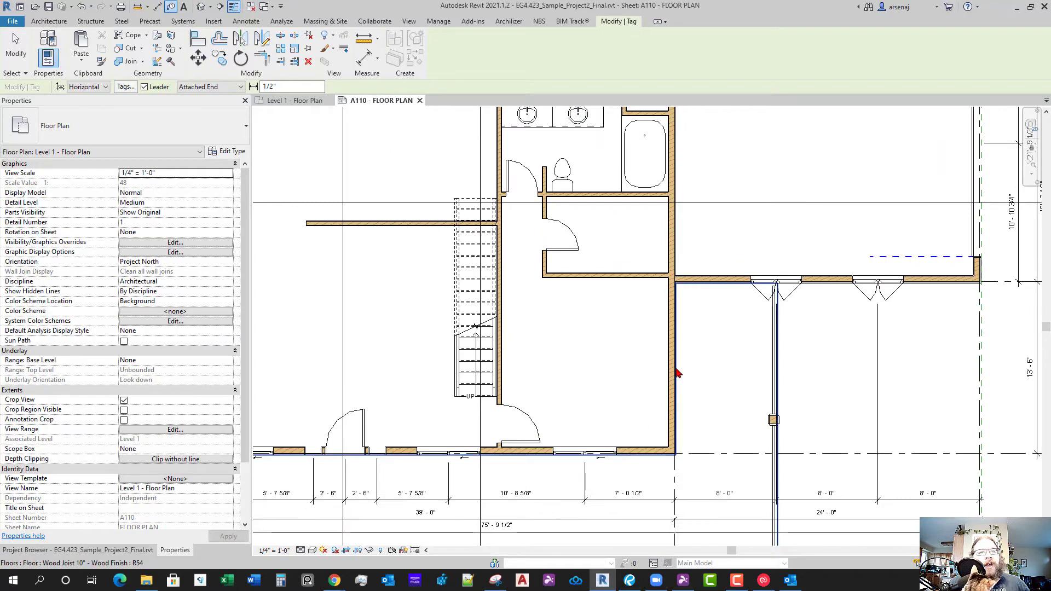
{"action": "left_click", "coordinate": [735, 290]}
{"action": "scroll", "coordinate": [735, 290], "scroll_direction": "down", "scroll_amount": 2}
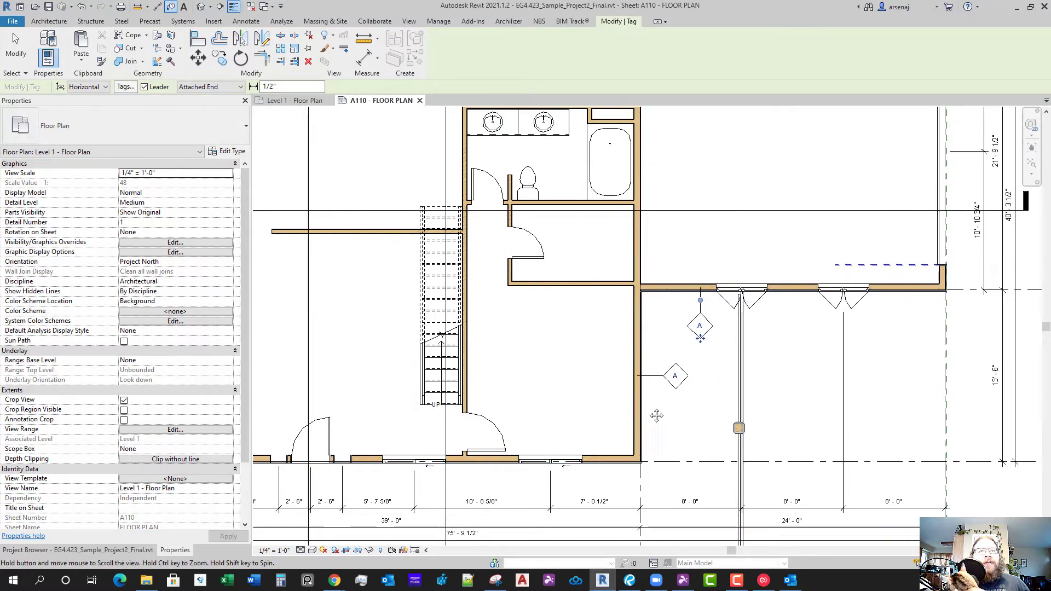
Tag the garage's east exterior wall and shift the tag up alongside the overhead door opening
{"action": "scroll", "coordinate": [760, 388], "scroll_direction": "up", "scroll_amount": 3}
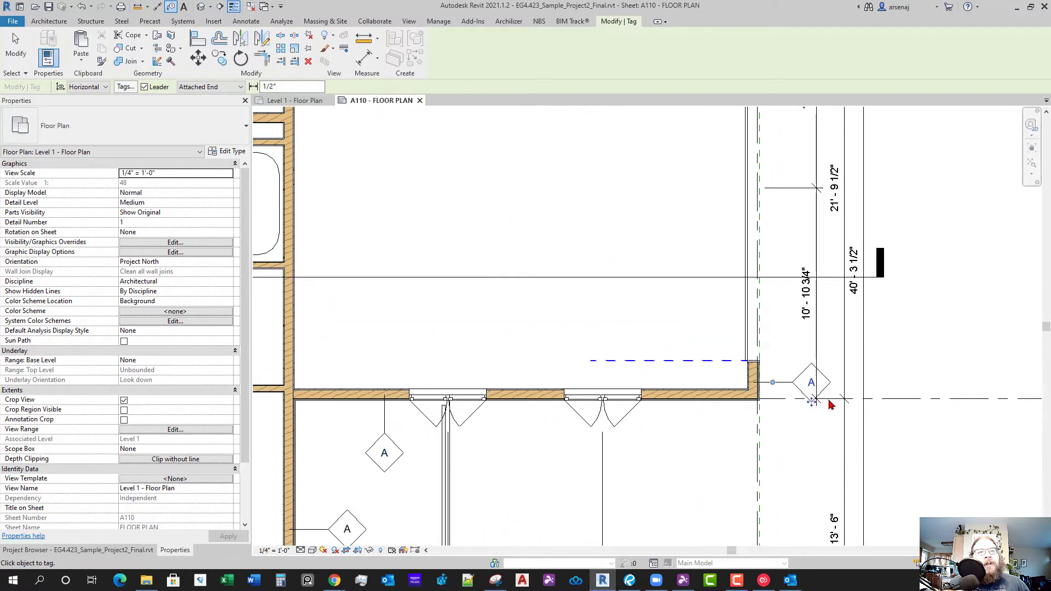
{"action": "left_click", "coordinate": [794, 178]}
{"action": "key", "text": "Escape"}
{"action": "scroll", "coordinate": [794, 178], "scroll_direction": "down", "scroll_amount": 3}
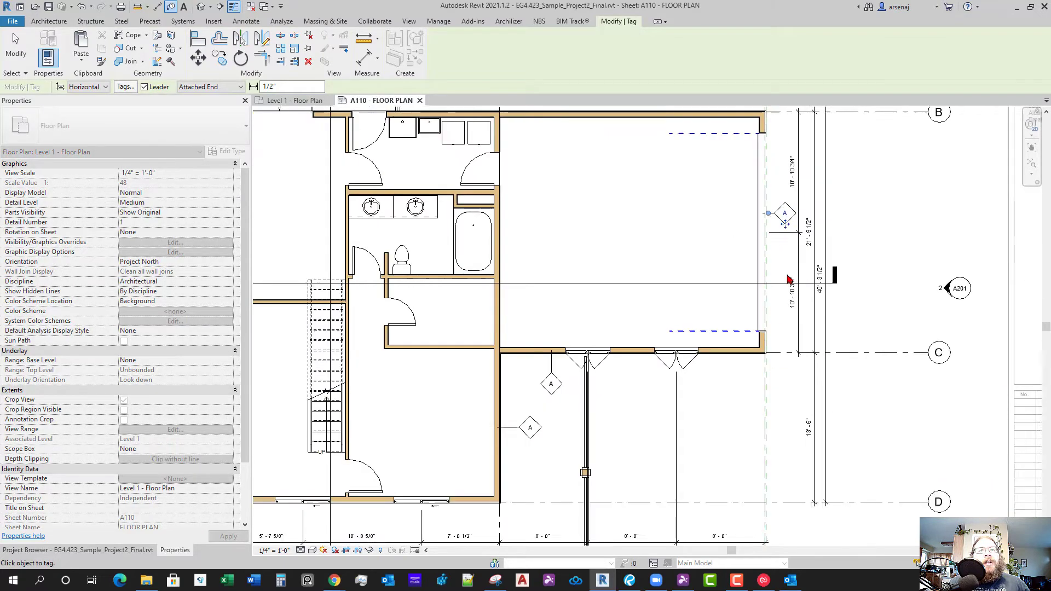
Move the east garage wall tag up above grid B and bend its leader down to the short wall segment
{"action": "scroll", "coordinate": [773, 401], "scroll_direction": "up", "scroll_amount": 4}
{"action": "left_click_drag", "start_coordinate": [773, 401], "coordinate": [783, 241]}
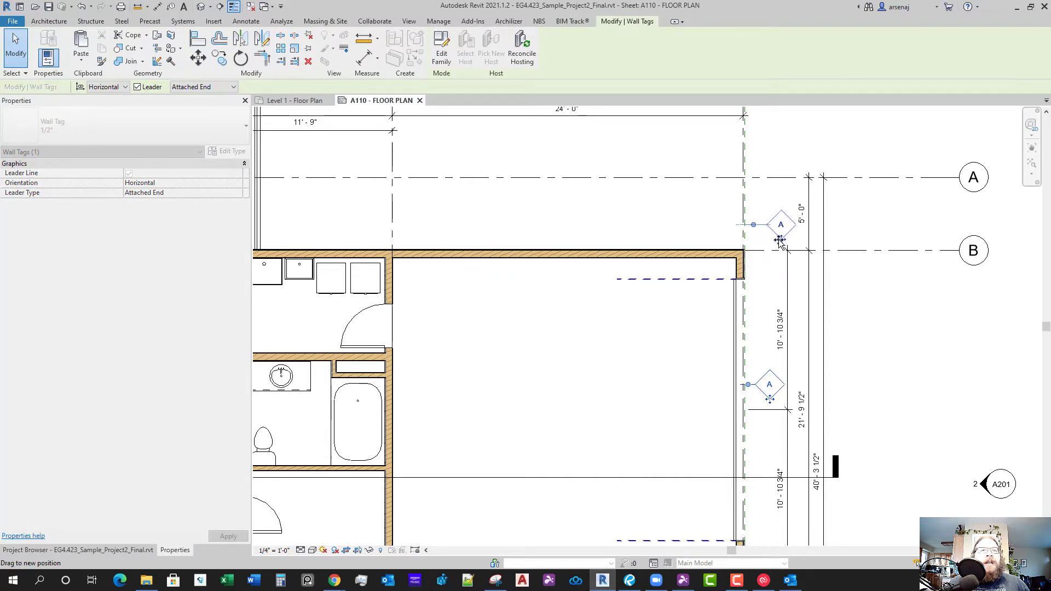
{"action": "left_click_drag", "start_coordinate": [794, 207], "coordinate": [781, 248]}
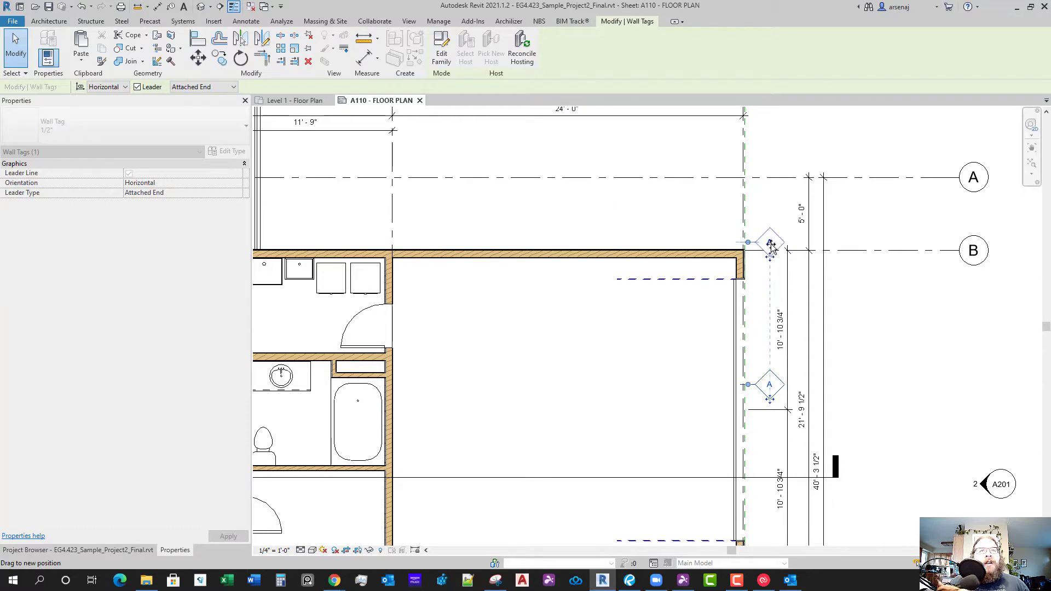
{"action": "mouse_move", "coordinate": [770, 251]}
{"action": "left_mouse_down"}
{"action": "mouse_move", "coordinate": [750, 232]}
{"action": "mouse_move", "coordinate": [754, 270]}
{"action": "left_mouse_up"}
{"action": "key", "text": "Escape"}
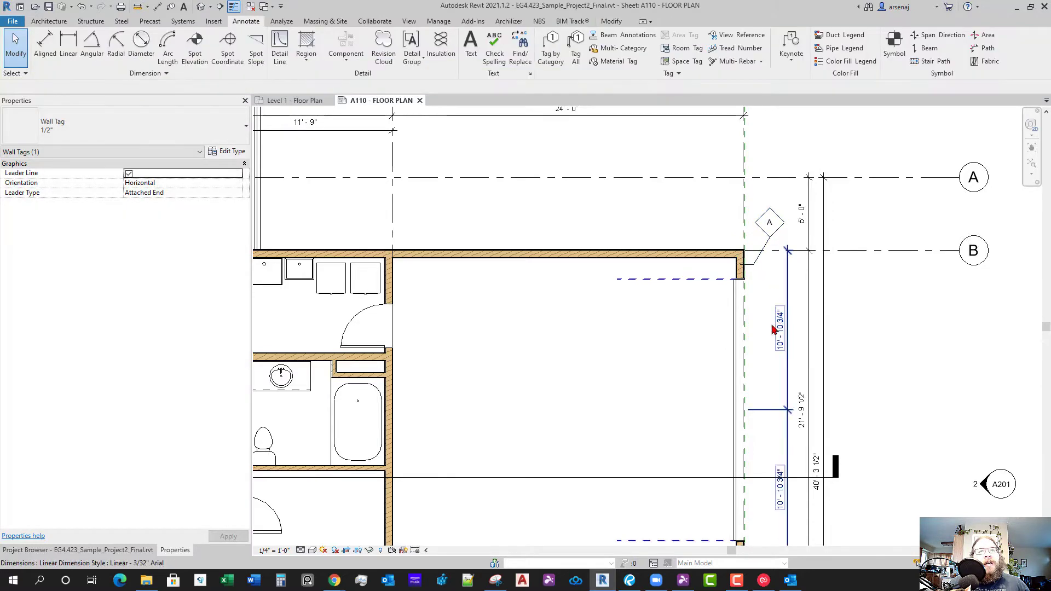
Adjust the elbow of the east garage wall tag's leader to form a right angle below the tag
{"action": "left_click", "coordinate": [754, 271]}
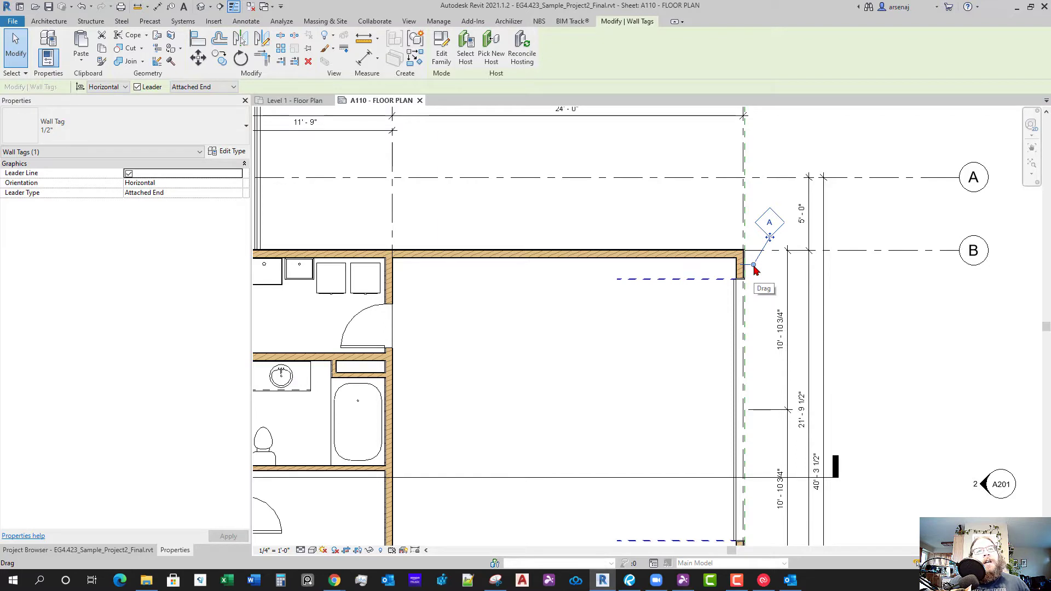
{"action": "mouse_move", "coordinate": [753, 269]}
{"action": "left_mouse_down"}
{"action": "mouse_move", "coordinate": [779, 272]}
{"action": "mouse_move", "coordinate": [770, 266]}
{"action": "left_mouse_up"}
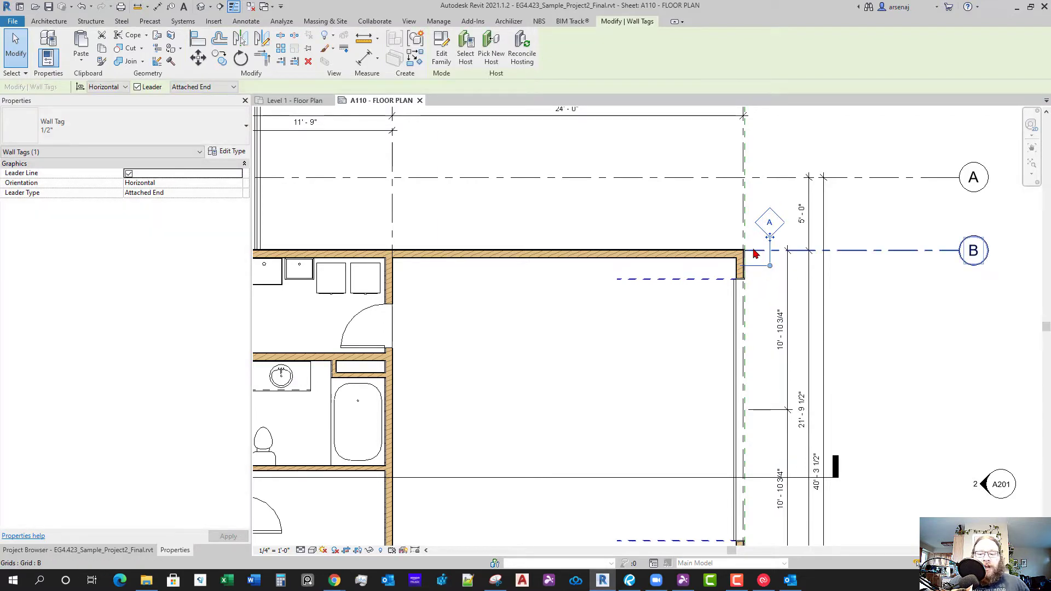
{"action": "key", "text": "Escape"}
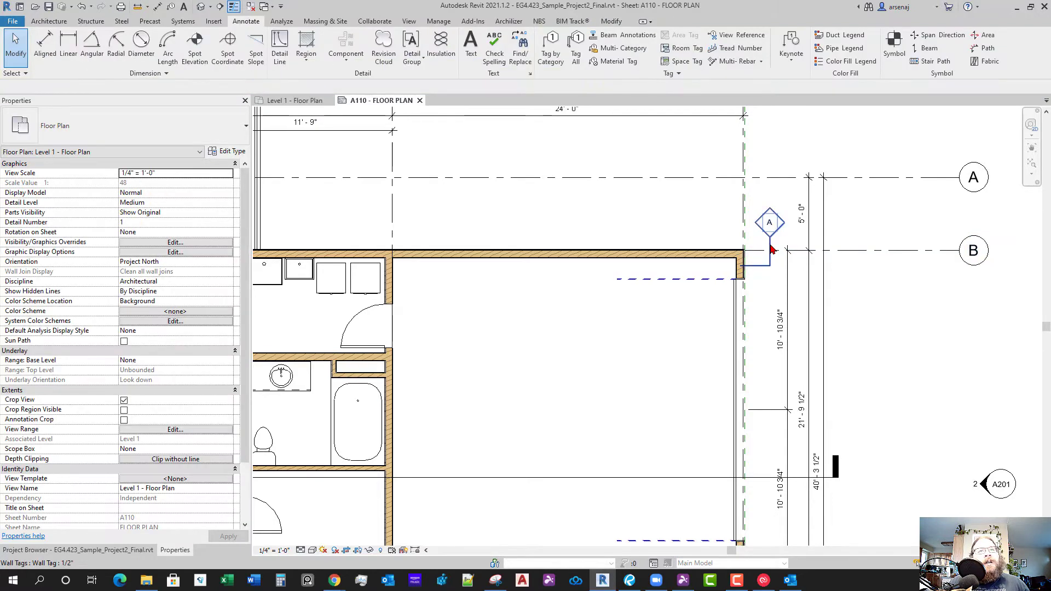
Place the east garage wall tag directly beside the short wall segment just below grid B with a straight leader
{"action": "left_click", "coordinate": [774, 270]}
{"action": "mouse_move", "coordinate": [775, 270]}
{"action": "left_mouse_down"}
{"action": "mouse_move", "coordinate": [771, 236]}
{"action": "mouse_move", "coordinate": [754, 224]}
{"action": "mouse_move", "coordinate": [765, 229]}
{"action": "mouse_move", "coordinate": [763, 289]}
{"action": "mouse_move", "coordinate": [766, 265]}
{"action": "mouse_move", "coordinate": [766, 274]}
{"action": "left_mouse_up"}
{"action": "left_click", "coordinate": [764, 344]}
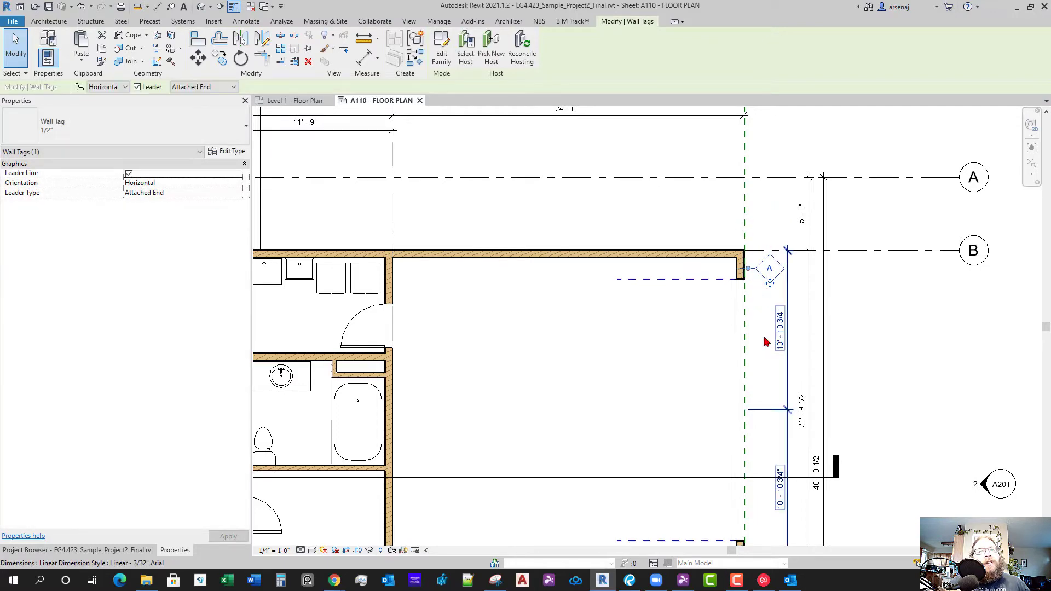
Tag the short east garage wall segment just above grid C, with the wall tag outside the building
{"action": "scroll", "coordinate": [765, 335], "scroll_direction": "down", "scroll_amount": 3}
{"action": "scroll", "coordinate": [736, 416], "scroll_direction": "up", "scroll_amount": 3}
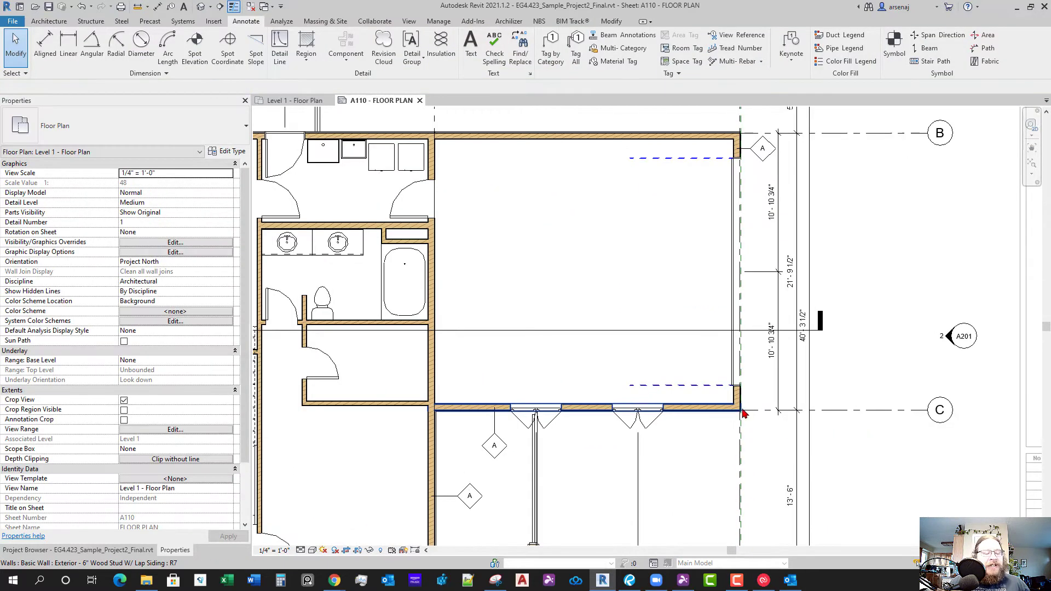
{"action": "left_click", "coordinate": [546, 48]}
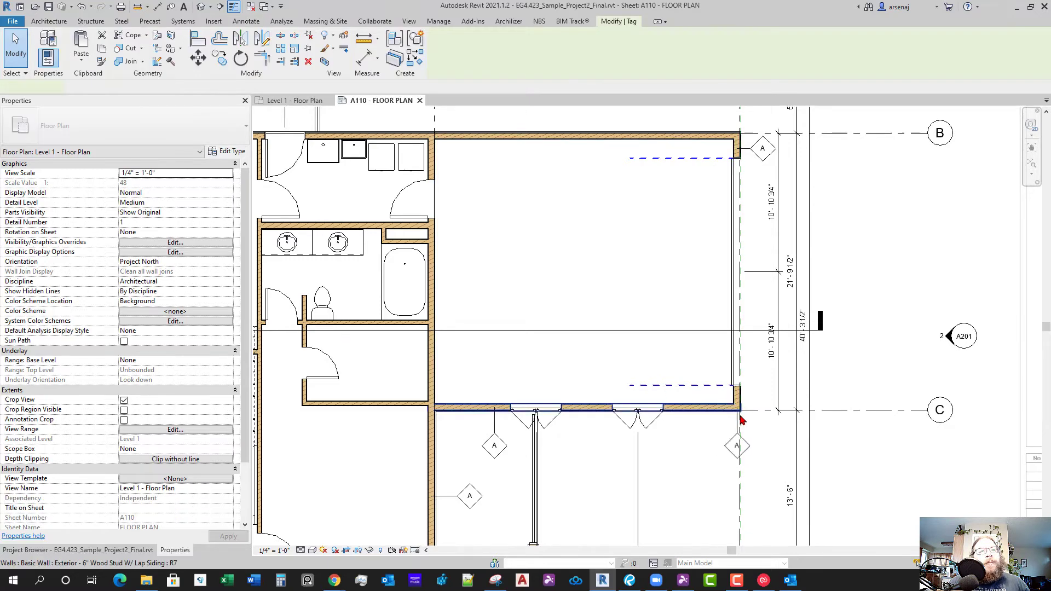
{"action": "left_click_drag", "start_coordinate": [767, 402], "coordinate": [762, 406]}
{"action": "key", "text": "Escape"}
{"action": "scroll", "coordinate": [742, 399], "scroll_direction": "up", "scroll_amount": 1}
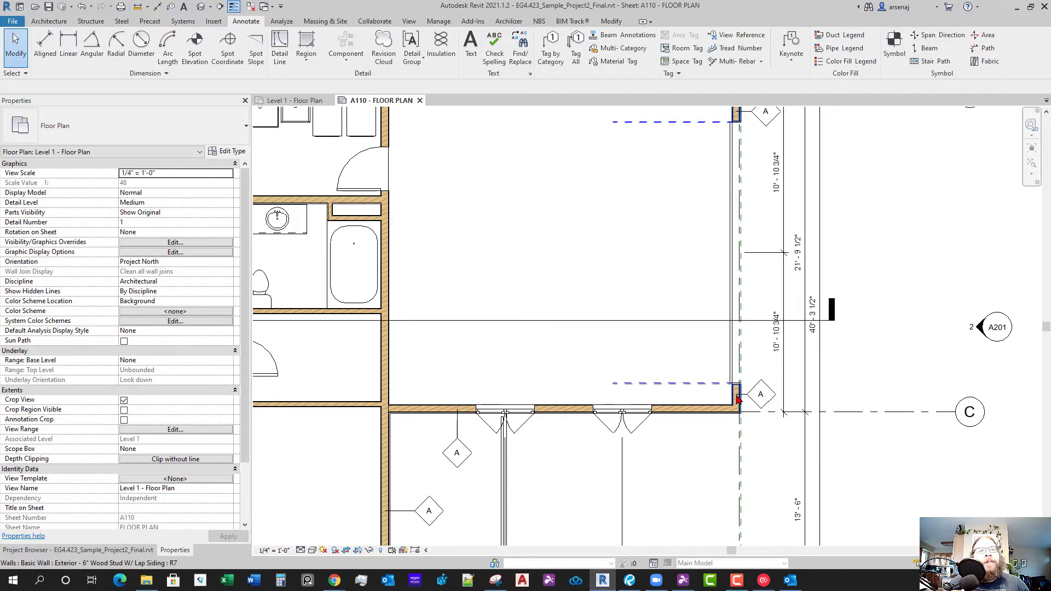
{"action": "left_click", "coordinate": [735, 394]}
{"action": "scroll", "coordinate": [735, 395], "scroll_direction": "down", "scroll_amount": 2}
{"action": "scroll", "coordinate": [712, 378], "scroll_direction": "up", "scroll_amount": 1}
{"action": "key", "text": "Escape"}
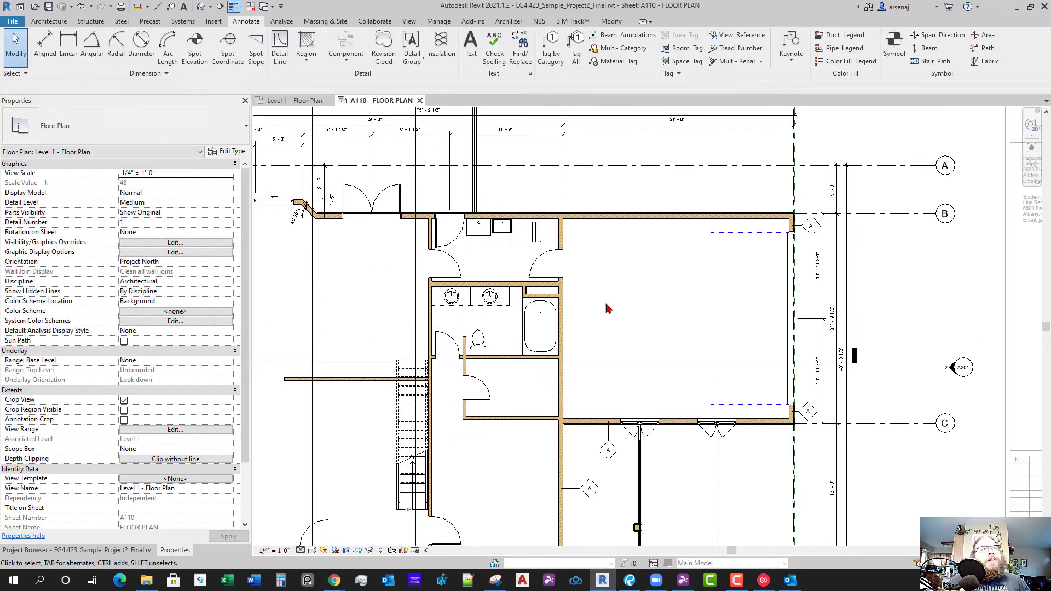
Tag the north garage wall and the bay window wall, moving the bay window tag outside with a bent leader
{"action": "left_click", "coordinate": [551, 54]}
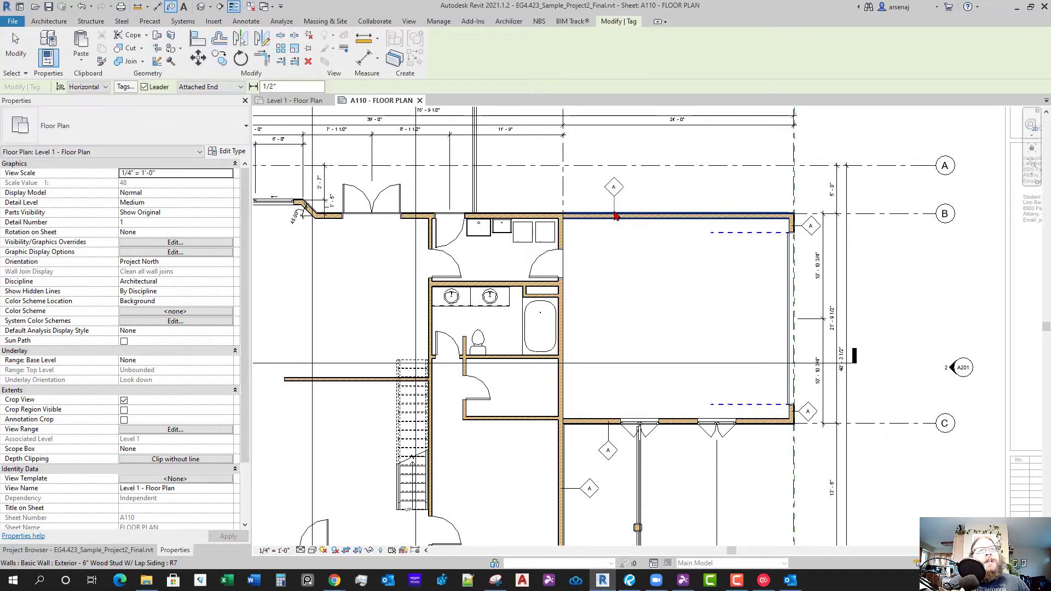
{"action": "left_click", "coordinate": [614, 213]}
{"action": "middle_click_drag", "start_coordinate": [558, 271], "coordinate": [694, 310]}
{"action": "scroll", "coordinate": [502, 308], "scroll_direction": "up", "scroll_amount": 2}
{"action": "middle_click_drag", "start_coordinate": [505, 308], "coordinate": [599, 365]}
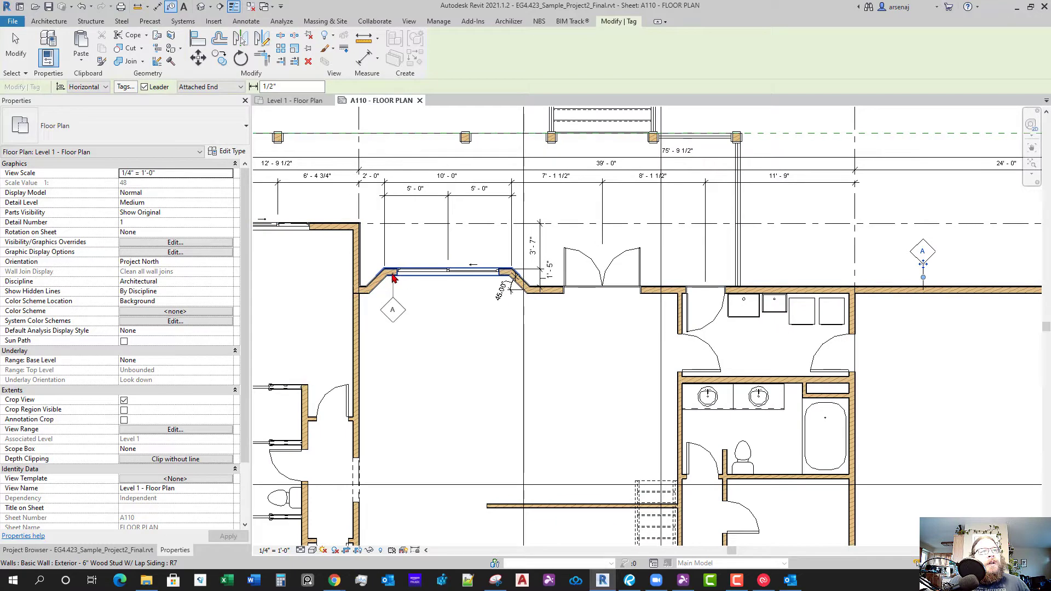
{"action": "left_click", "coordinate": [392, 278]}
{"action": "mouse_move", "coordinate": [401, 246]}
{"action": "left_mouse_down"}
{"action": "mouse_move", "coordinate": [406, 258]}
{"action": "mouse_move", "coordinate": [395, 263]}
{"action": "left_mouse_up"}
{"action": "scroll", "coordinate": [482, 298], "scroll_direction": "up", "scroll_amount": 3}
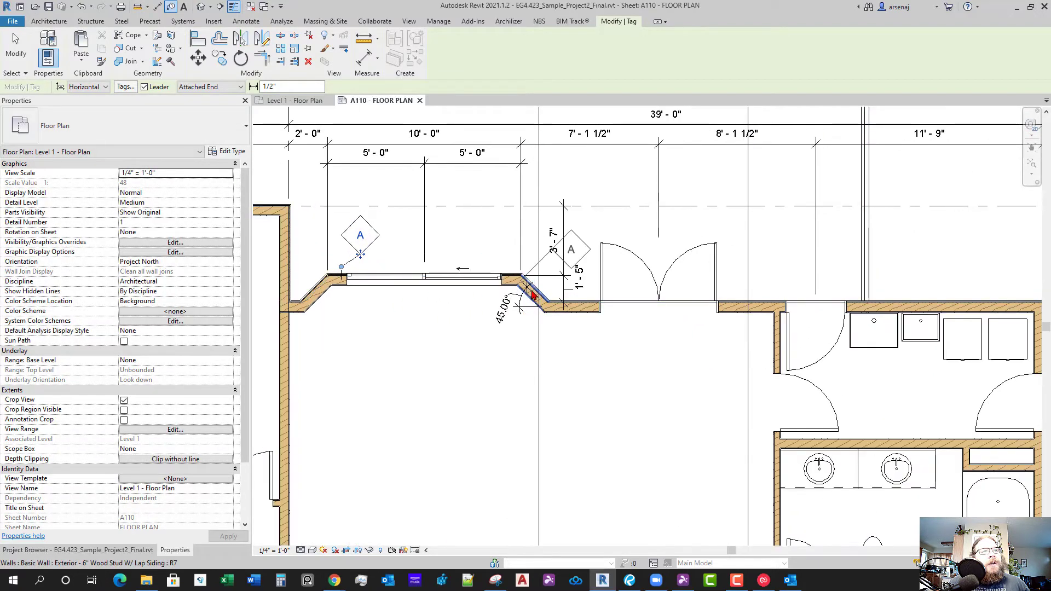
Tag the angled wall beside the garage at the bay window and stack its wall tag on the existing bay window tag outside
{"action": "left_click", "coordinate": [314, 299]}
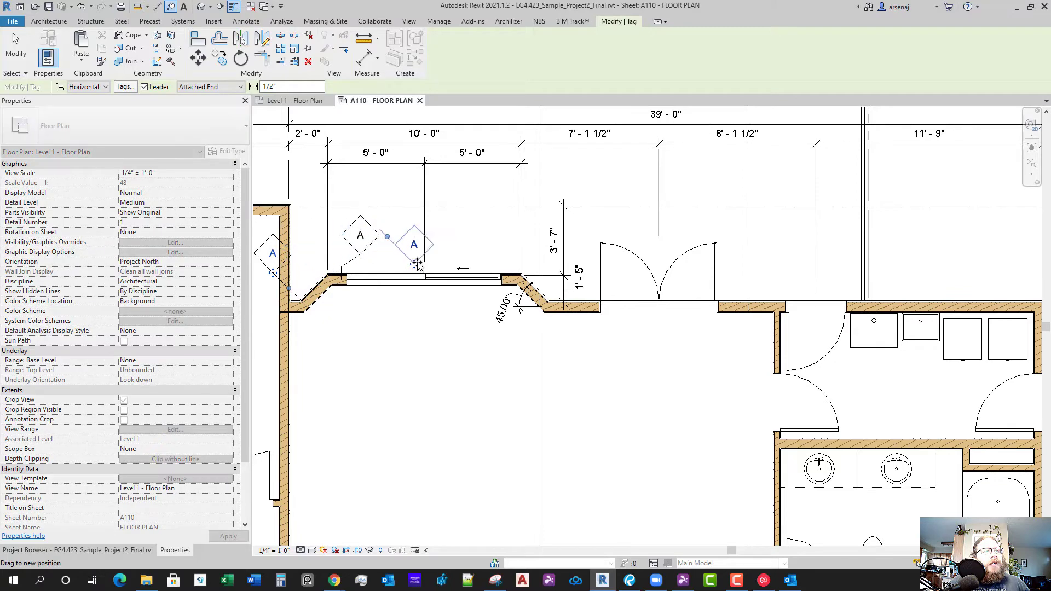
{"action": "left_click_drag", "start_coordinate": [372, 335], "coordinate": [370, 334]}
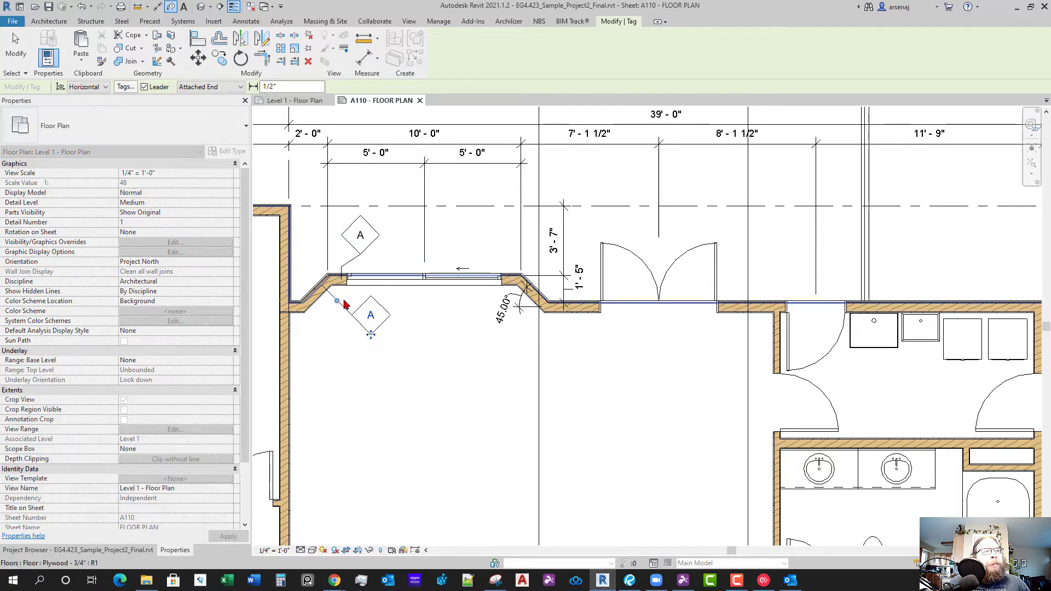
{"action": "left_click_drag", "start_coordinate": [337, 301], "coordinate": [315, 257]}
{"action": "left_click_drag", "start_coordinate": [370, 335], "coordinate": [360, 254]}
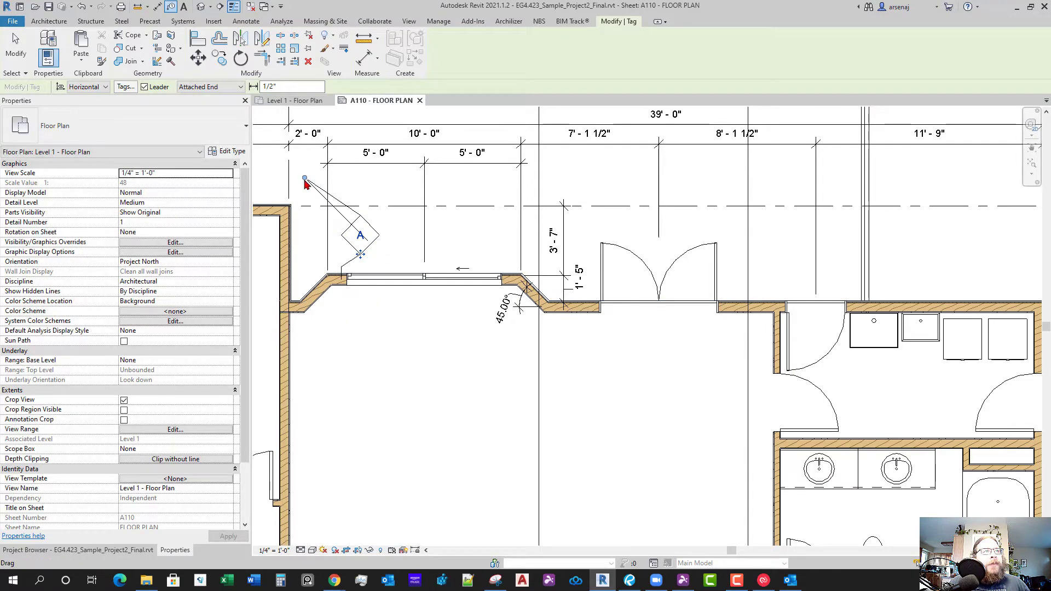
{"action": "left_click_drag", "start_coordinate": [314, 182], "coordinate": [315, 281]}
{"action": "left_click", "coordinate": [351, 323]}
Move the leader elbow of the angled bay wall's tag to the inside of the building
{"action": "scroll", "coordinate": [378, 337], "scroll_direction": "down", "scroll_amount": 1}
{"action": "middle_click_drag", "start_coordinate": [402, 340], "coordinate": [427, 333]}
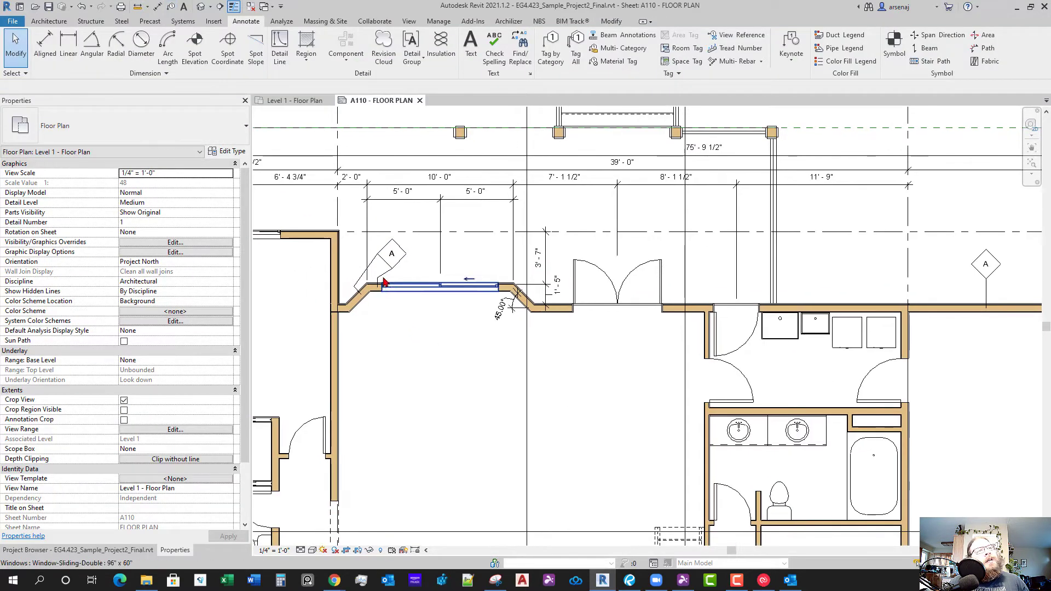
{"action": "left_click", "coordinate": [386, 284]}
{"action": "scroll", "coordinate": [386, 284], "scroll_direction": "up", "scroll_amount": 1}
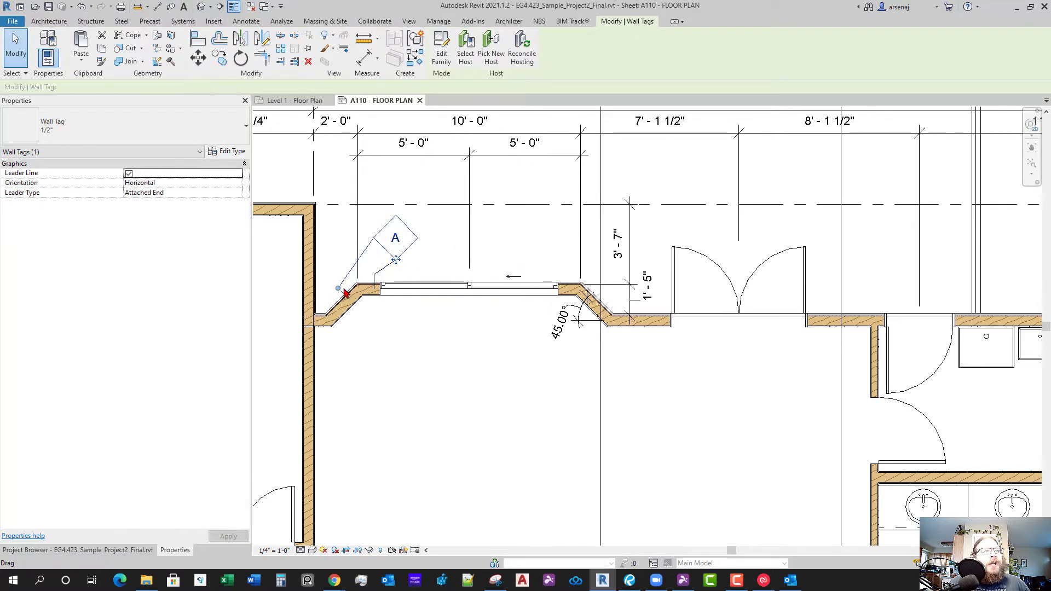
{"action": "mouse_move", "coordinate": [358, 290]}
{"action": "left_mouse_down"}
{"action": "mouse_move", "coordinate": [383, 298]}
{"action": "mouse_move", "coordinate": [361, 328]}
{"action": "mouse_move", "coordinate": [375, 326]}
{"action": "left_mouse_up"}
{"action": "left_click", "coordinate": [416, 359]}
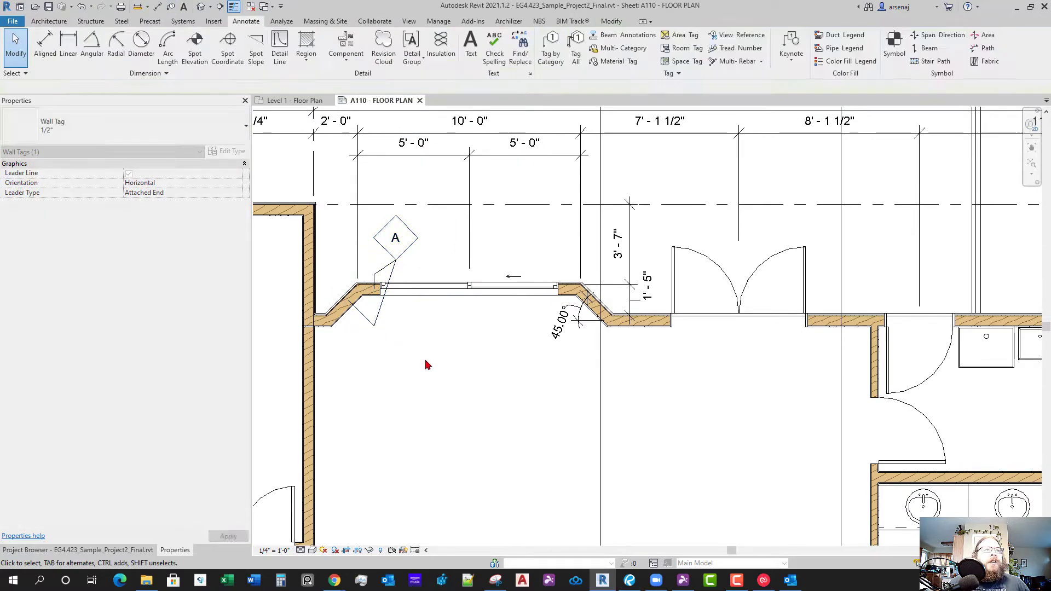
{"action": "left_click", "coordinate": [381, 283]}
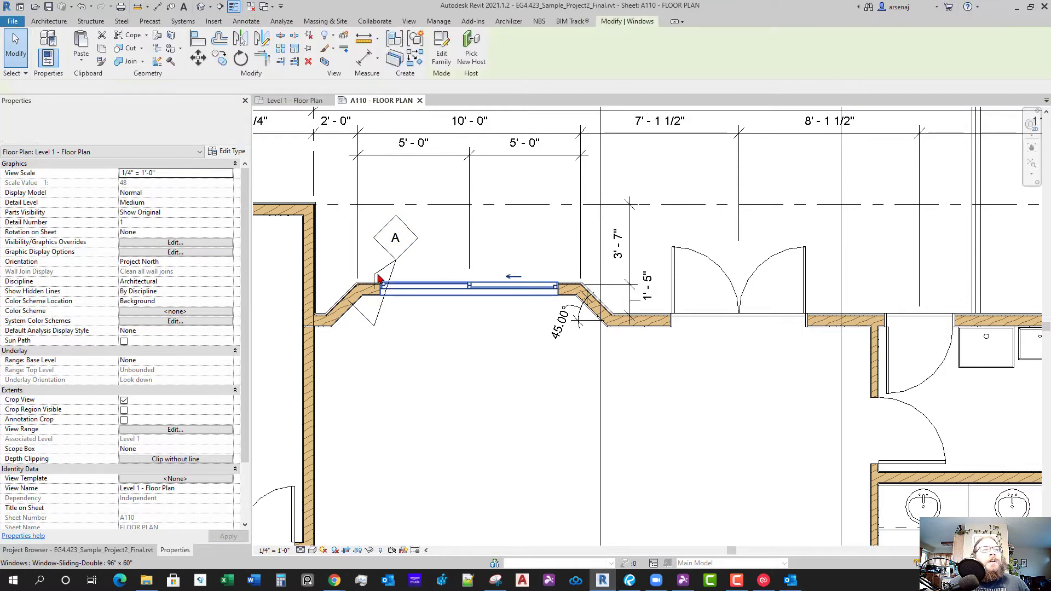
{"action": "key", "text": "Escape"}
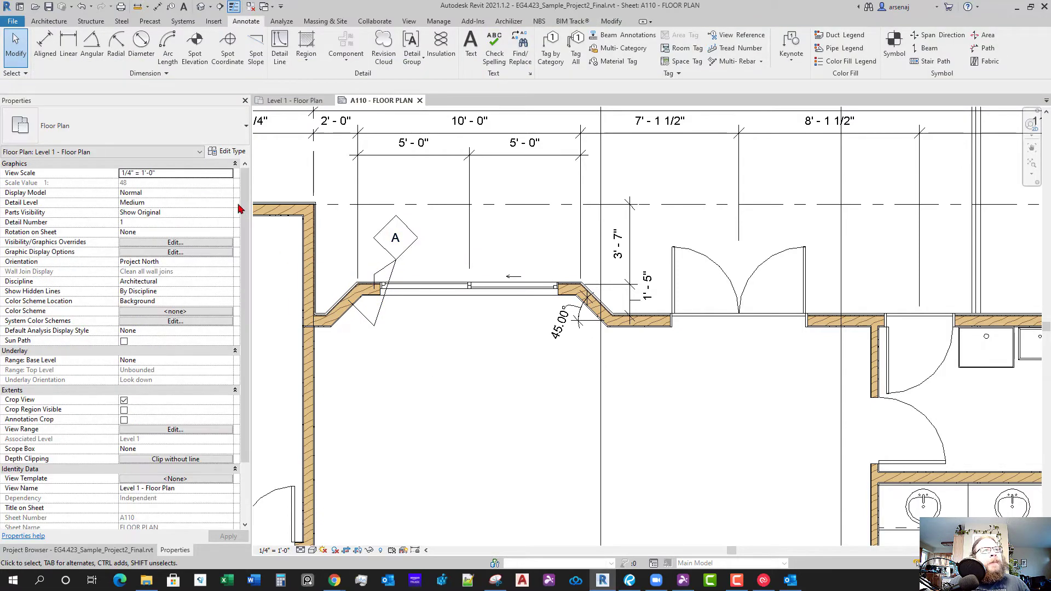
Nudge the leader elbow of the straight bay wall's tag above the wall with Thin Lines temporarily switched off
{"action": "left_click", "coordinate": [239, 10]}
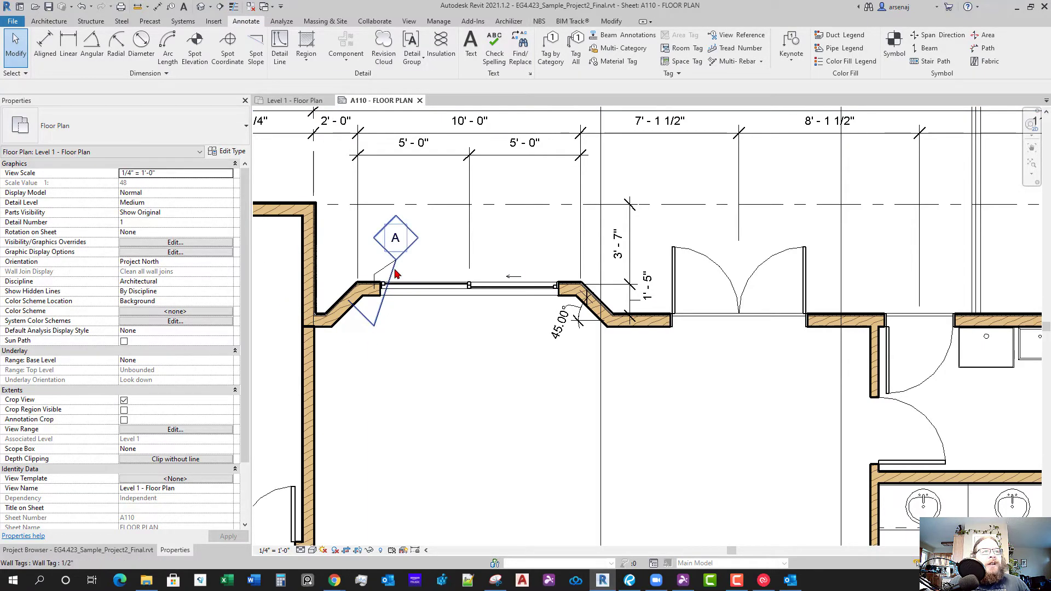
{"action": "left_click", "coordinate": [377, 280]}
{"action": "scroll", "coordinate": [377, 281], "scroll_direction": "up", "scroll_amount": 4}
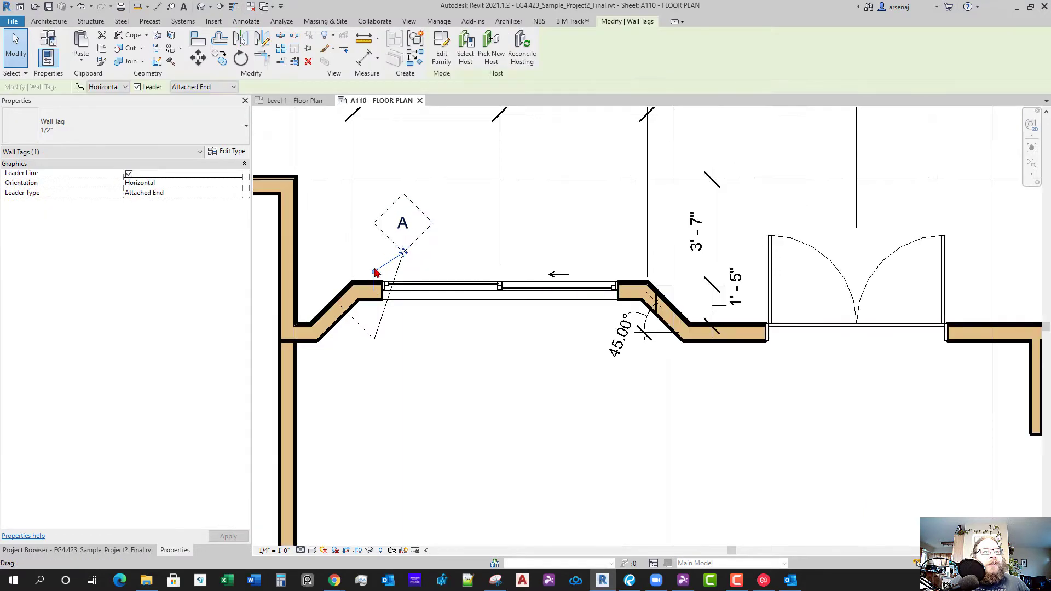
{"action": "left_click_drag", "start_coordinate": [365, 277], "coordinate": [364, 273]}
{"action": "left_click", "coordinate": [446, 336]}
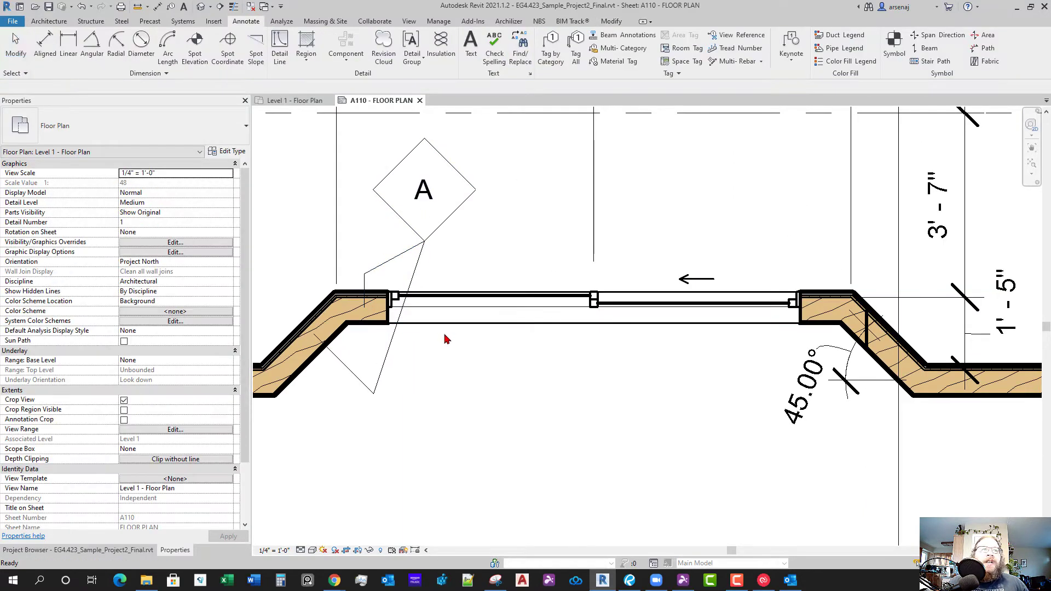
{"action": "scroll", "coordinate": [469, 330], "scroll_direction": "down", "scroll_amount": 3}
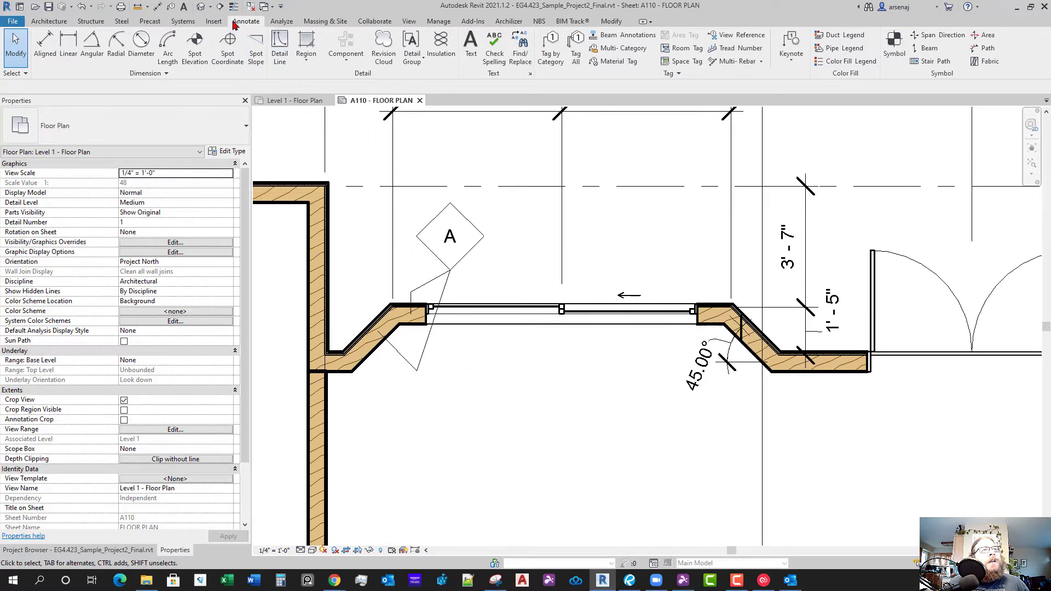
{"action": "left_click", "coordinate": [234, 7]}
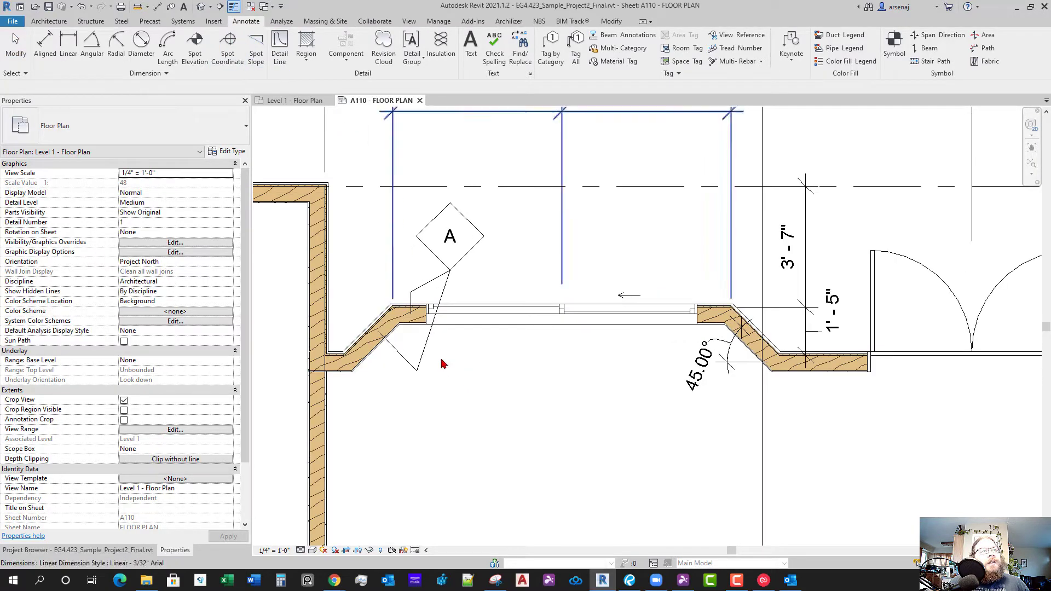
Set the 1/2" wall tag type's leader arrowhead to Arrow Filled 20 Degree and switch the angled bay wall's tag to the 1/4" type
{"action": "left_click", "coordinate": [444, 296]}
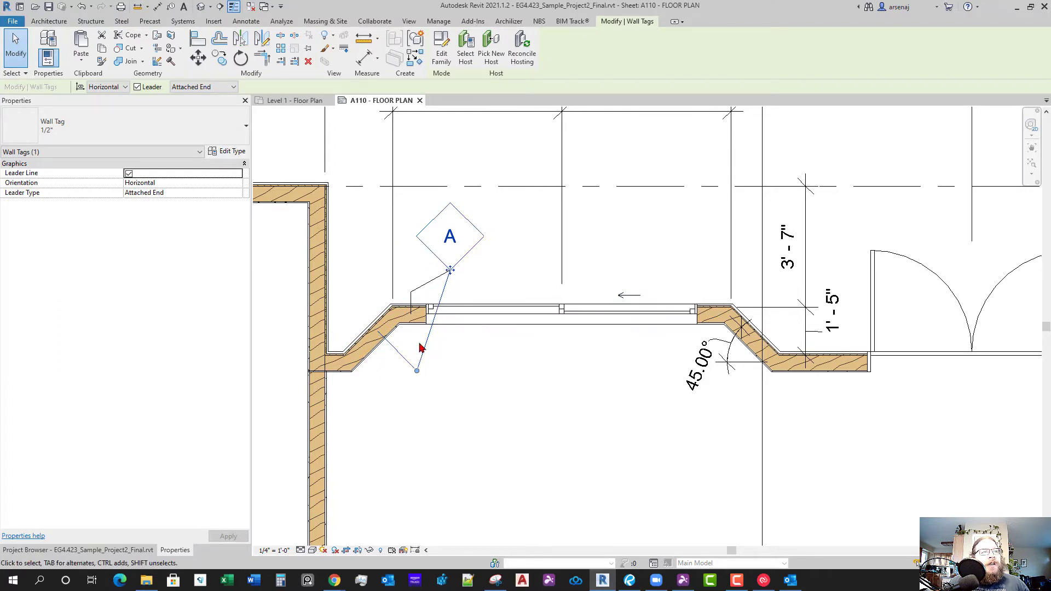
{"action": "left_click", "coordinate": [233, 153]}
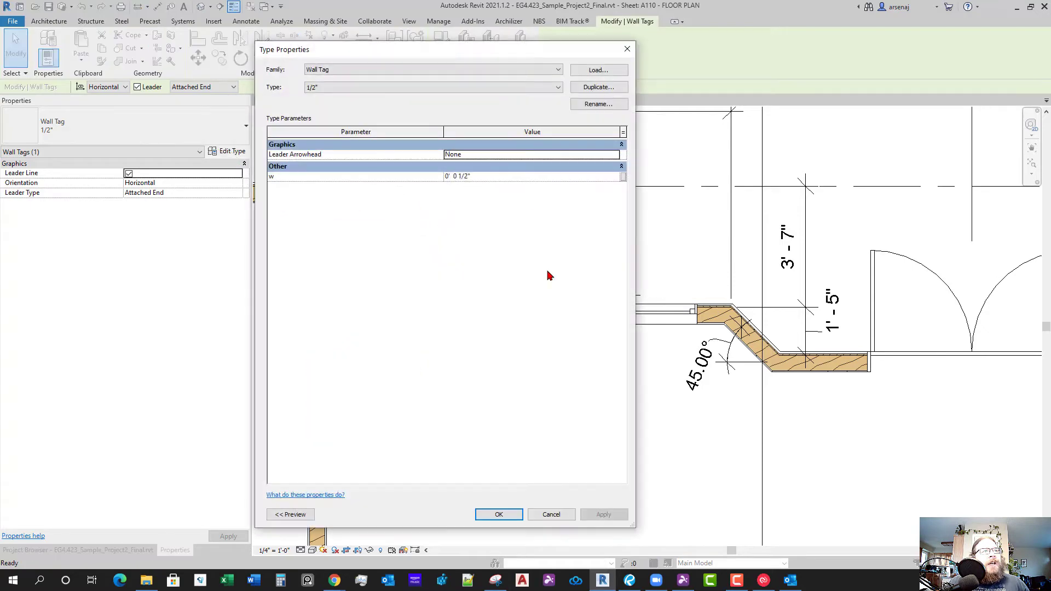
{"action": "left_click", "coordinate": [614, 156]}
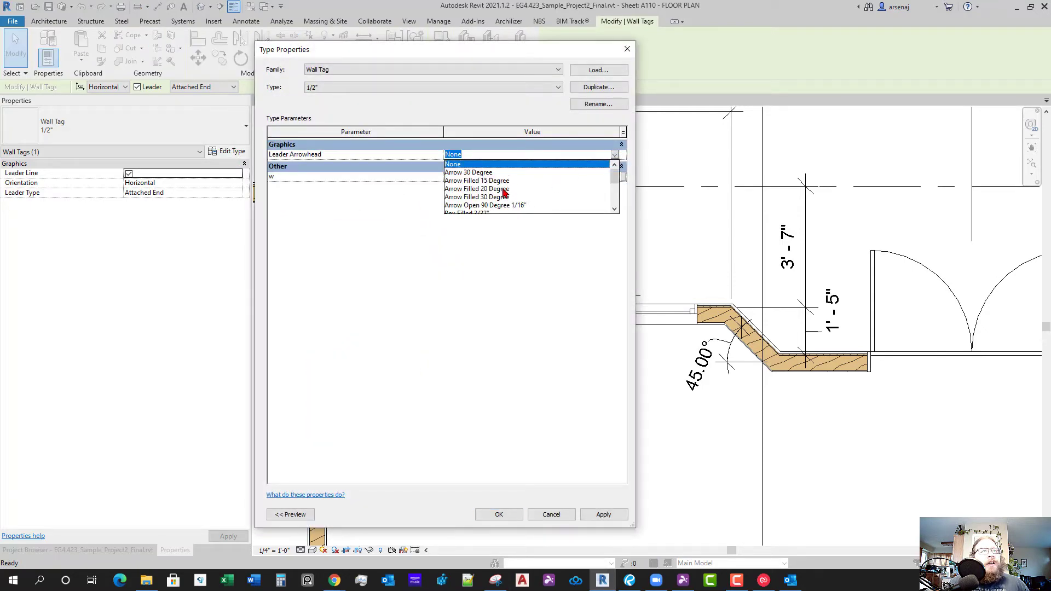
{"action": "left_click", "coordinate": [503, 189]}
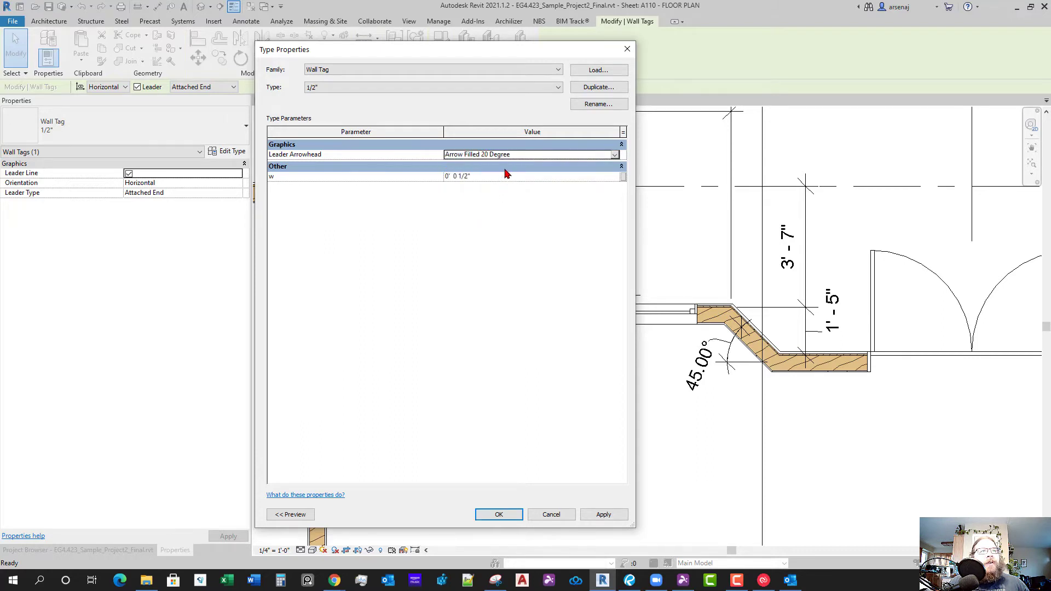
{"action": "left_click", "coordinate": [457, 89]}
{"action": "left_click", "coordinate": [457, 89]}
{"action": "left_click", "coordinate": [456, 89]}
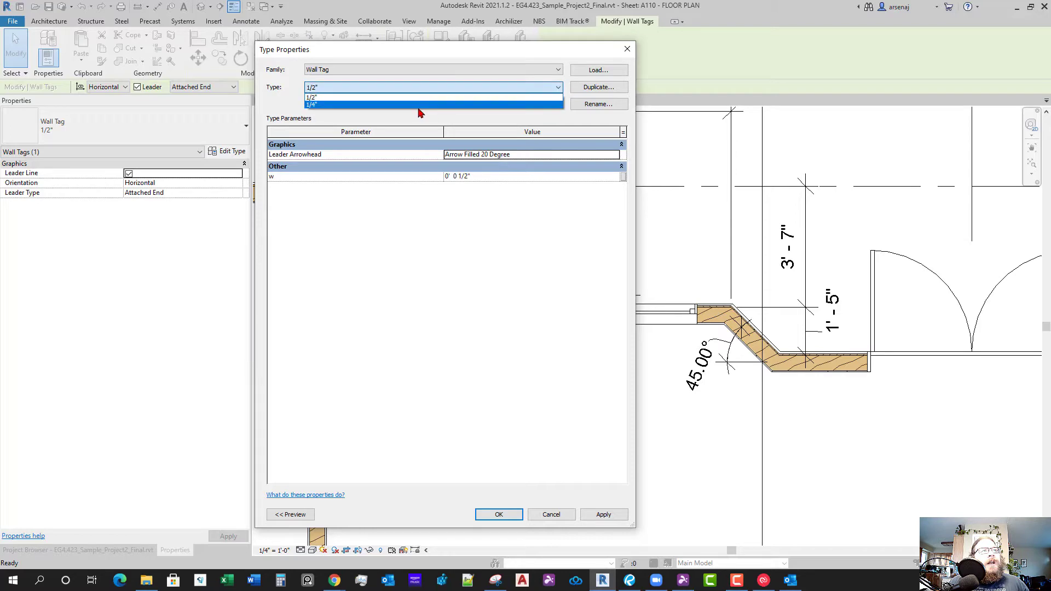
{"action": "left_click", "coordinate": [419, 106]}
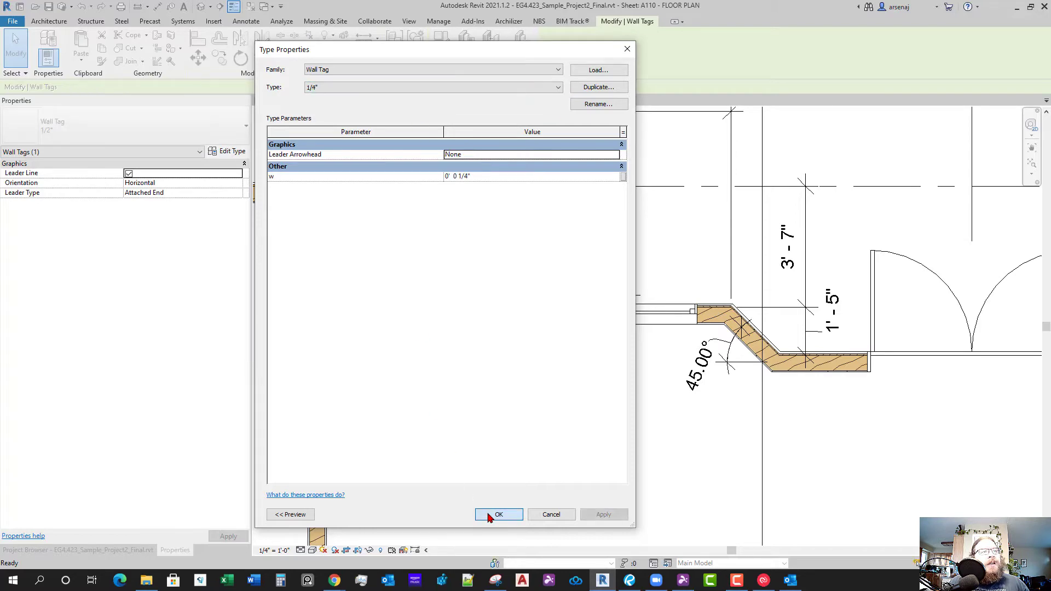
{"action": "left_click", "coordinate": [497, 514]}
{"action": "left_click", "coordinate": [474, 260]}
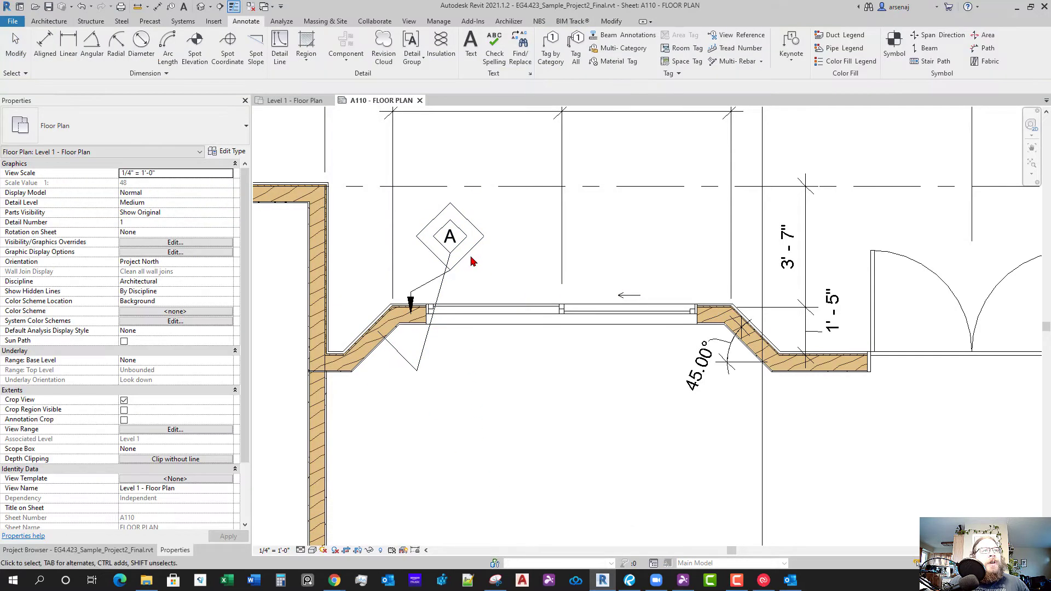
Move the larger bay window tag clear of the stacked one and change all 1/2" wall tags in the entire project to 1/4"
{"action": "left_click", "coordinate": [470, 256]}
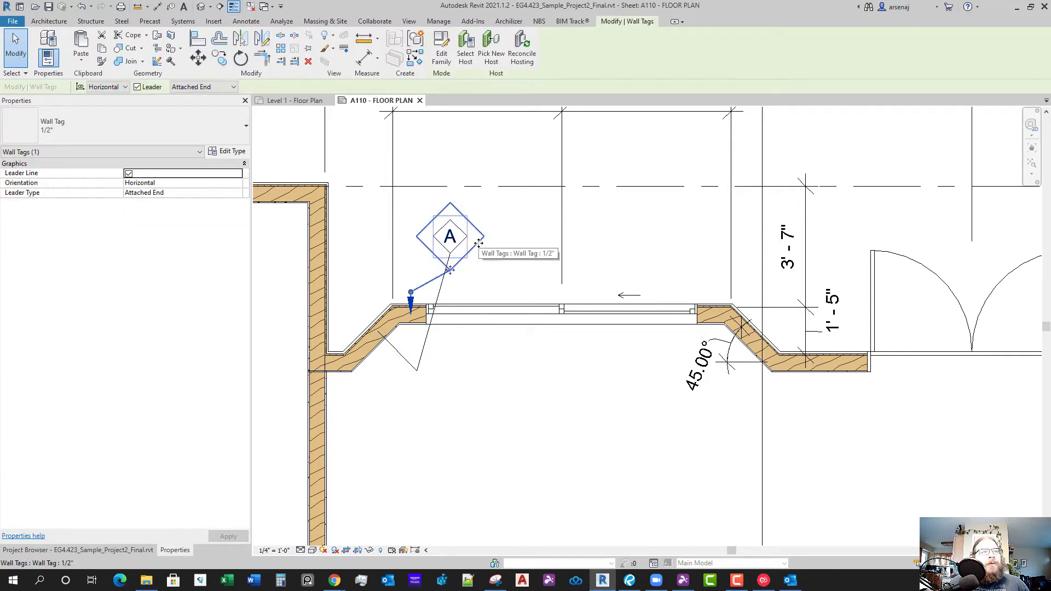
{"action": "left_click_drag", "start_coordinate": [452, 270], "coordinate": [533, 281]}
{"action": "right_click", "coordinate": [539, 276]}
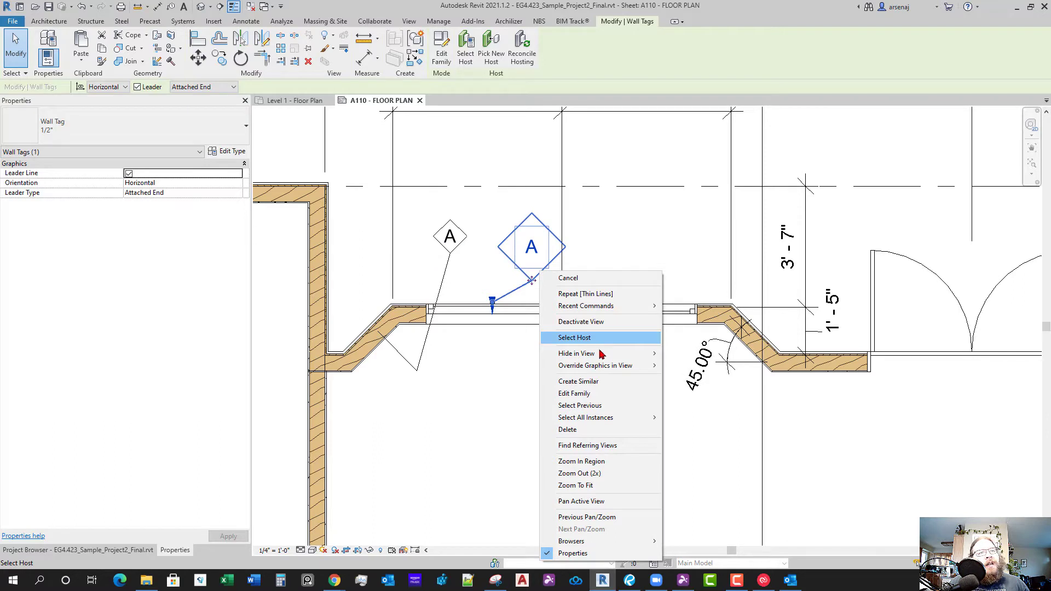
{"action": "mouse_move", "coordinate": [596, 418]}
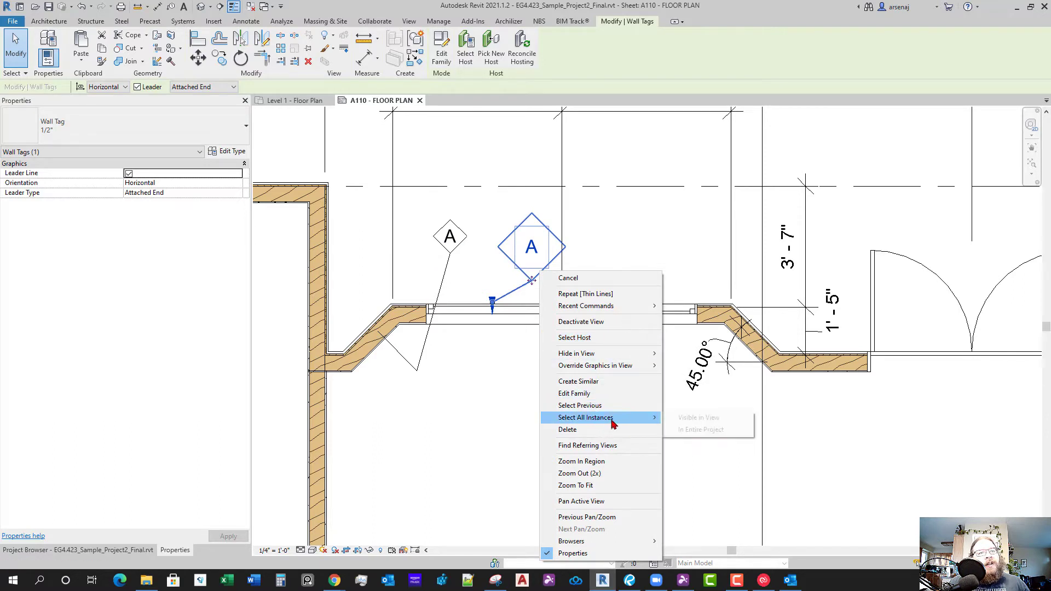
{"action": "left_click", "coordinate": [689, 430]}
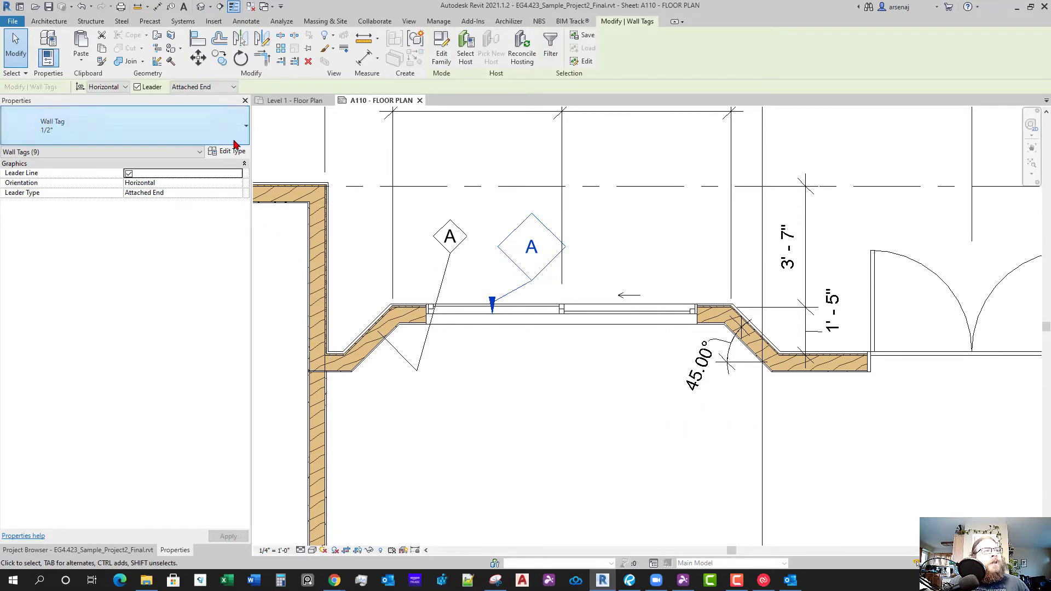
{"action": "left_click", "coordinate": [110, 127]}
{"action": "left_click", "coordinate": [106, 192]}
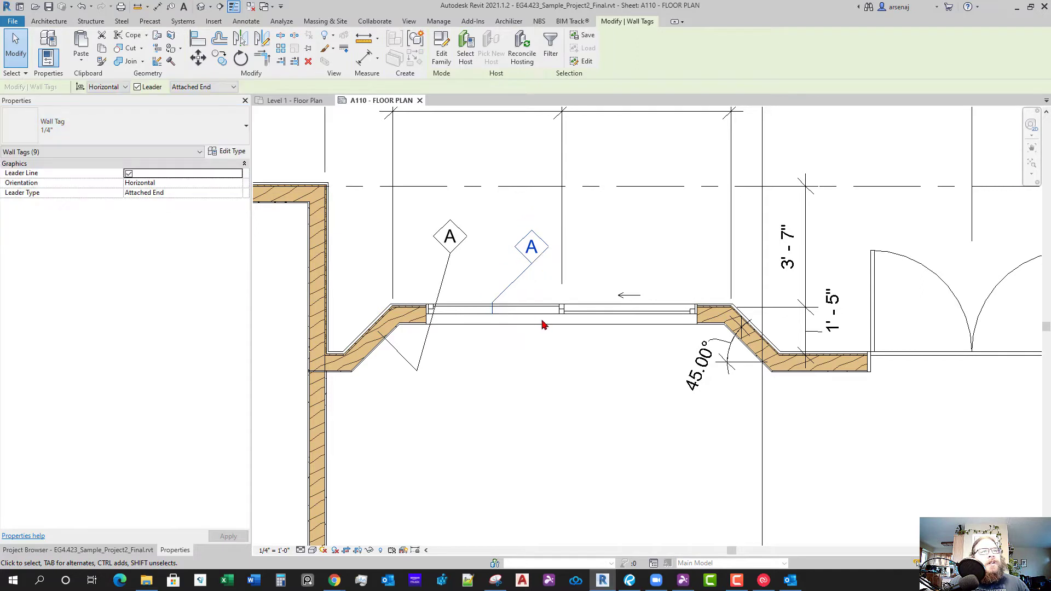
Shift the moved tag's leader onto the short straight bay wall and set the 1/4" tag type's leader arrowhead to Arrow Filled 20 Degree
{"action": "left_click", "coordinate": [520, 280]}
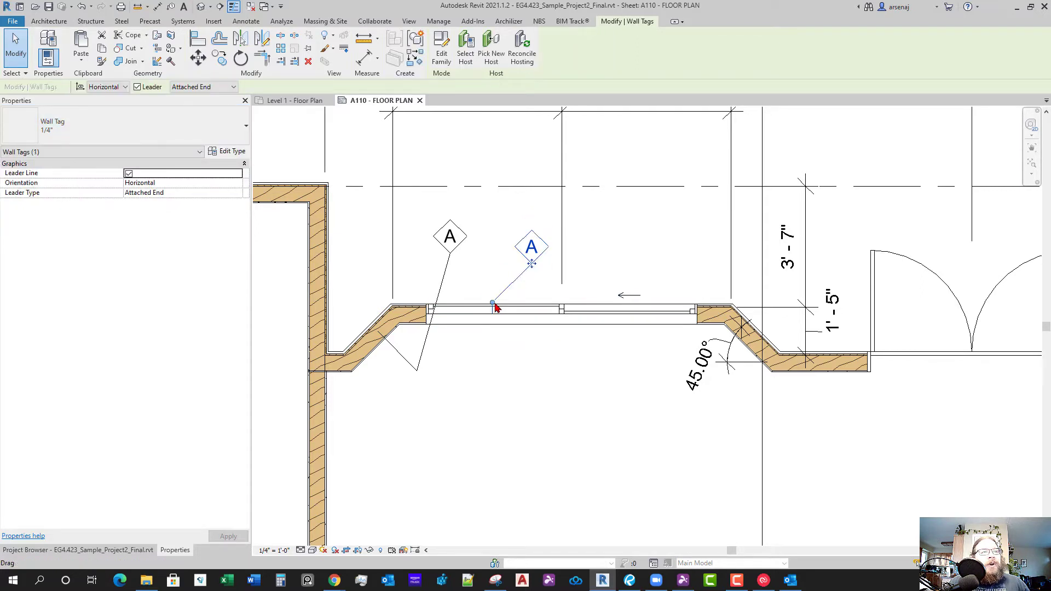
{"action": "left_click_drag", "start_coordinate": [494, 307], "coordinate": [406, 293]}
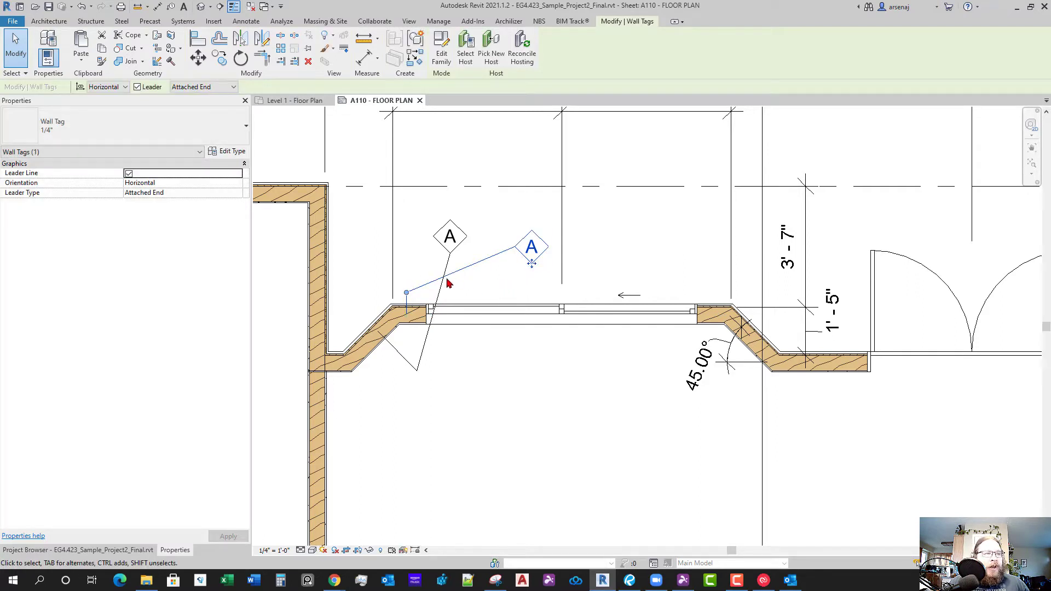
{"action": "left_click", "coordinate": [231, 152]}
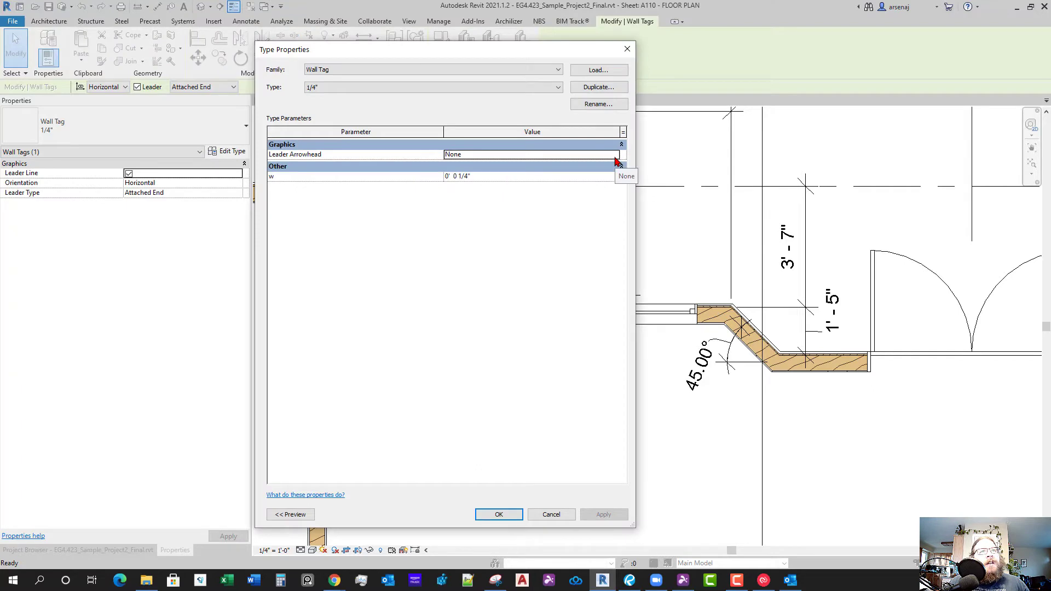
{"action": "left_click", "coordinate": [615, 154]}
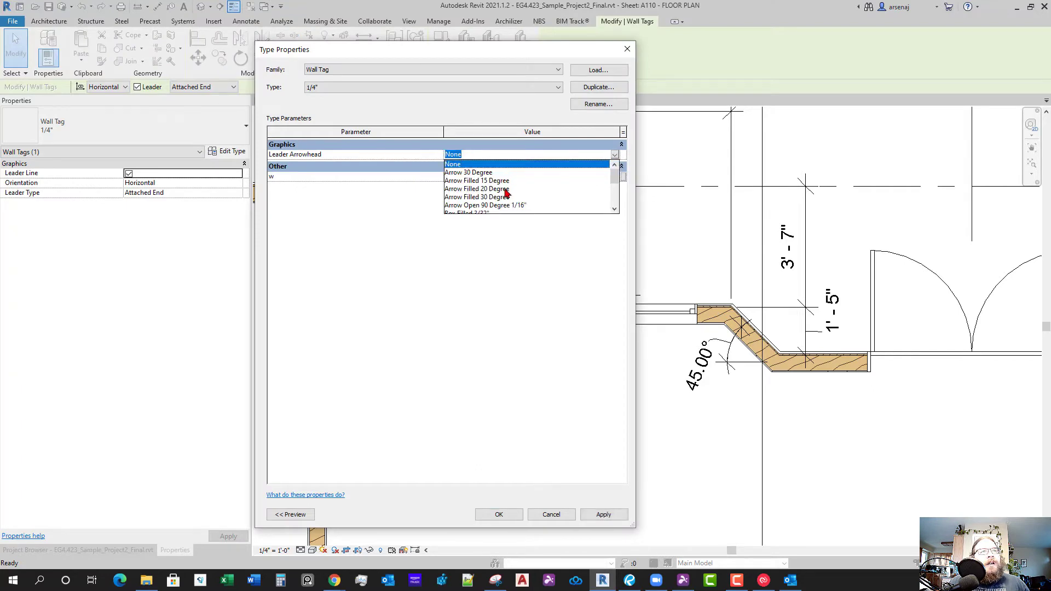
{"action": "left_click", "coordinate": [504, 190]}
{"action": "left_click", "coordinate": [489, 515]}
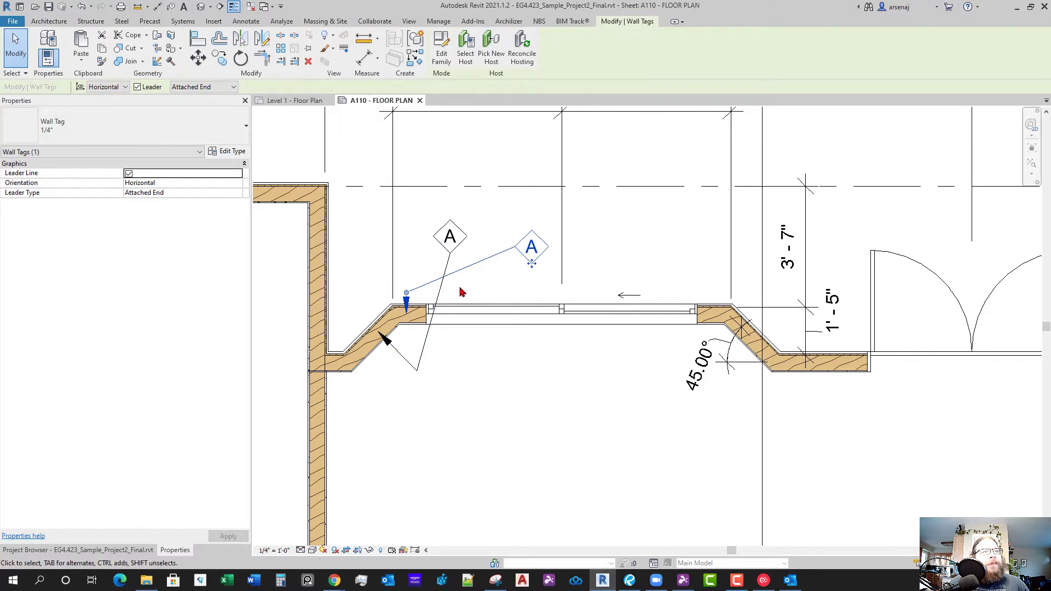
Place the angled bay wall's tag outside with a straight leader, and the straight bay wall's tag just above its segment
{"action": "left_click", "coordinate": [442, 291]}
{"action": "left_click_drag", "start_coordinate": [443, 290], "coordinate": [363, 297]}
{"action": "left_click", "coordinate": [474, 270]}
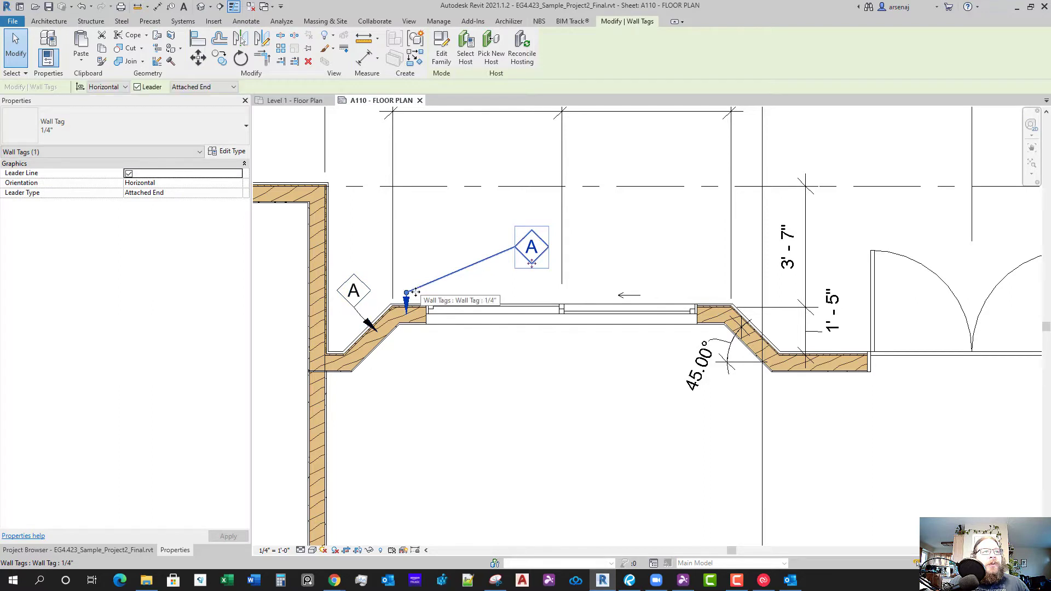
{"action": "left_click_drag", "start_coordinate": [474, 270], "coordinate": [450, 286]}
{"action": "left_click_drag", "start_coordinate": [503, 265], "coordinate": [413, 285]}
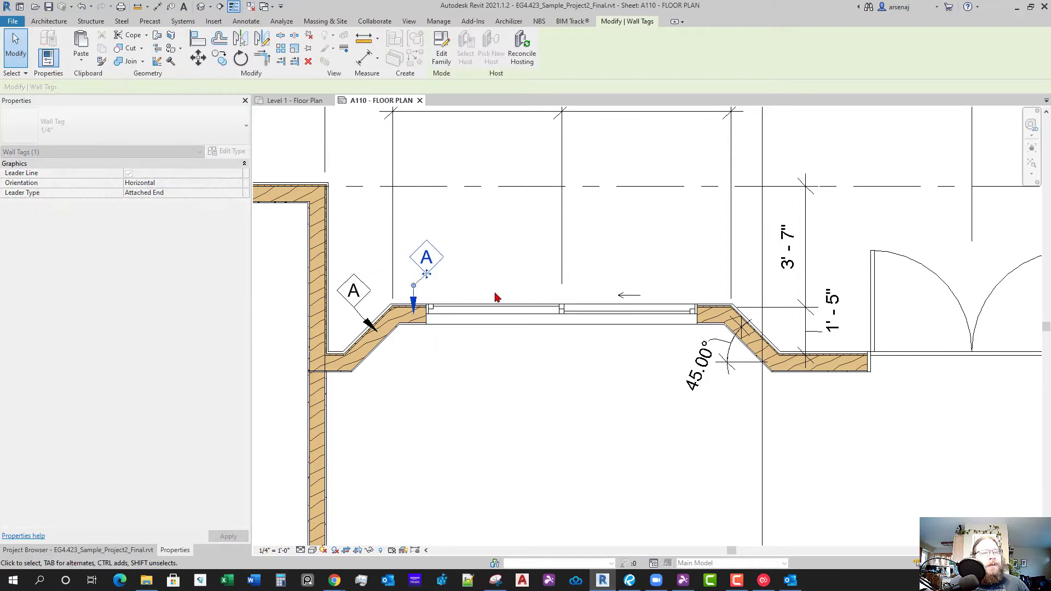
{"action": "left_click", "coordinate": [448, 148]}
{"action": "left_click", "coordinate": [551, 58]}
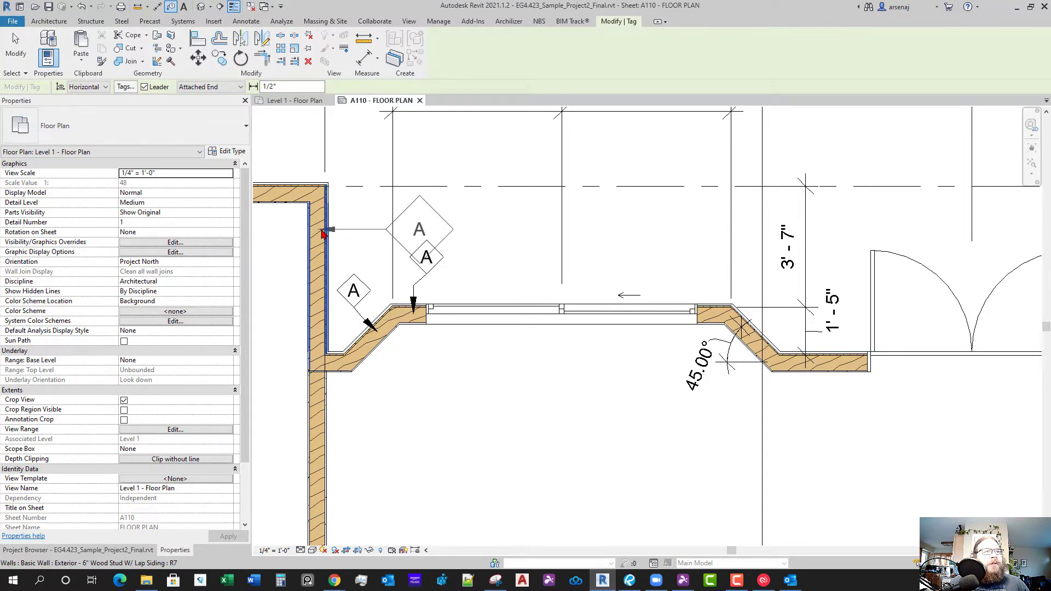
{"action": "middle_click_drag", "start_coordinate": [403, 255], "coordinate": [502, 262]}
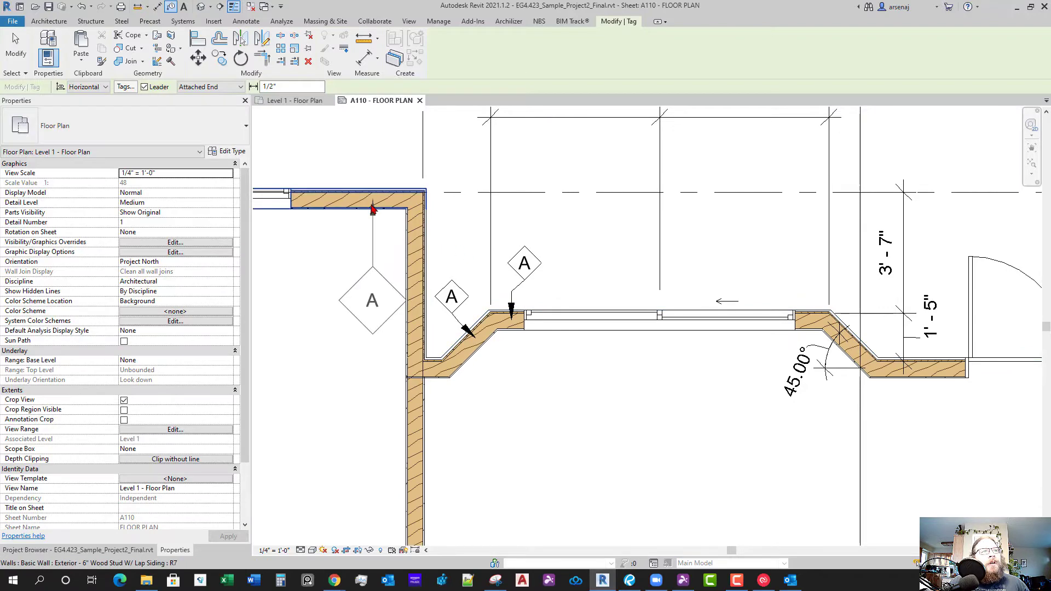
{"action": "scroll", "coordinate": [373, 209], "scroll_direction": "down", "scroll_amount": 1}
{"action": "key", "text": "Escape"}
{"action": "key", "text": "Escape"}
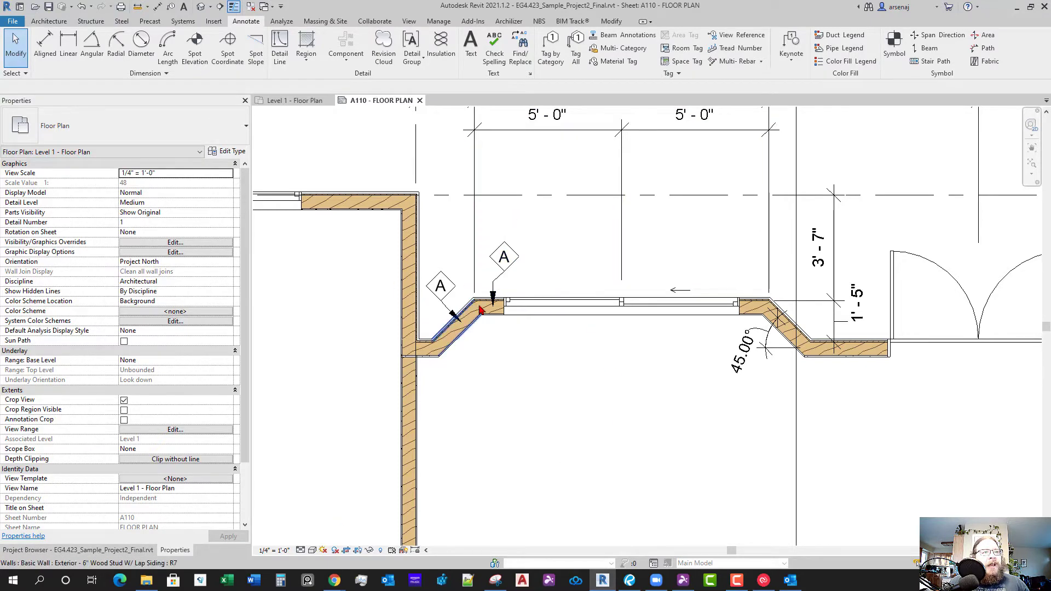
Switch the straight bay wall's tag to the 1/2" type and rename that tag type to 1/4" TAG
{"action": "left_click", "coordinate": [87, 550]}
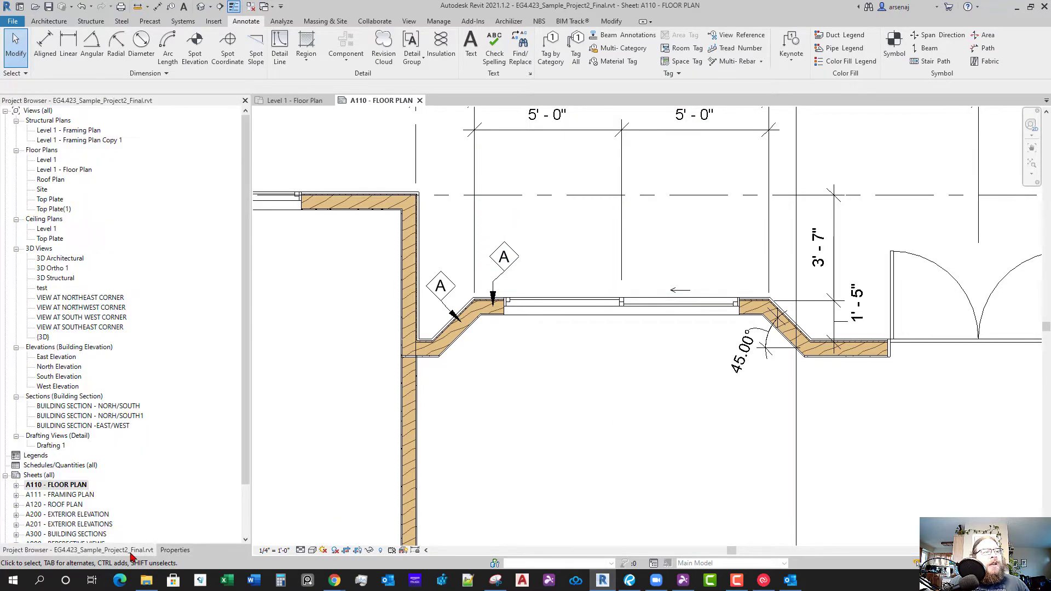
{"action": "left_click", "coordinate": [174, 550]}
{"action": "left_click", "coordinate": [492, 283]}
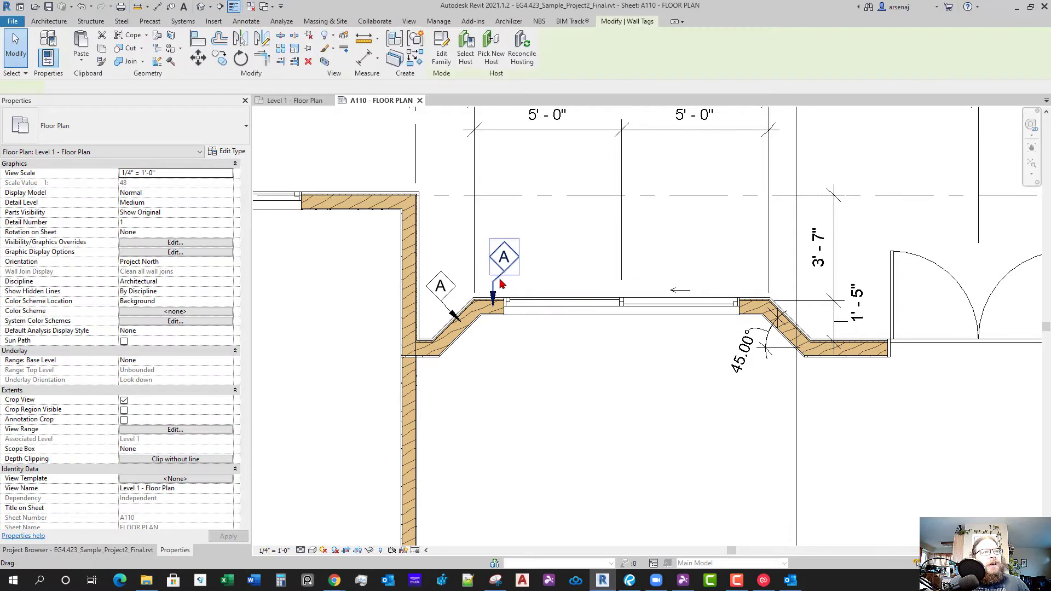
{"action": "left_click", "coordinate": [186, 136]}
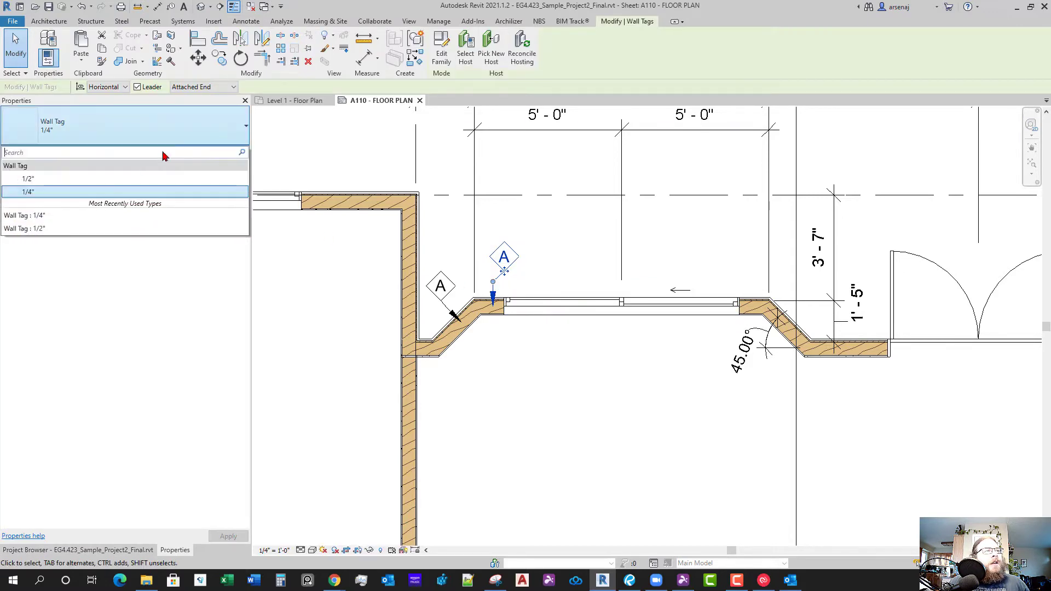
{"action": "left_click", "coordinate": [106, 180]}
{"action": "left_click", "coordinate": [231, 153]}
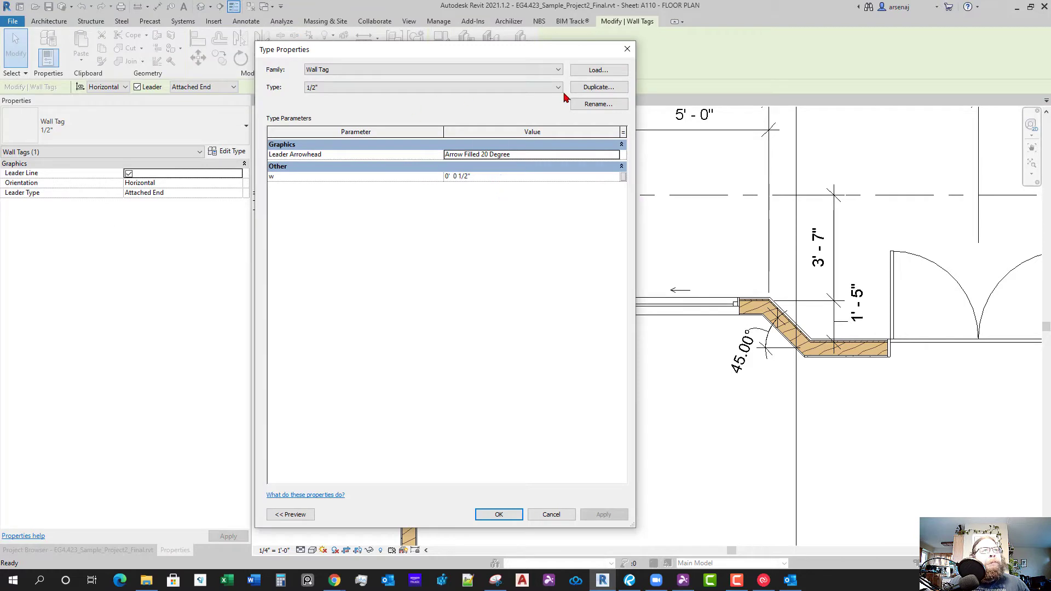
{"action": "left_click", "coordinate": [595, 104]}
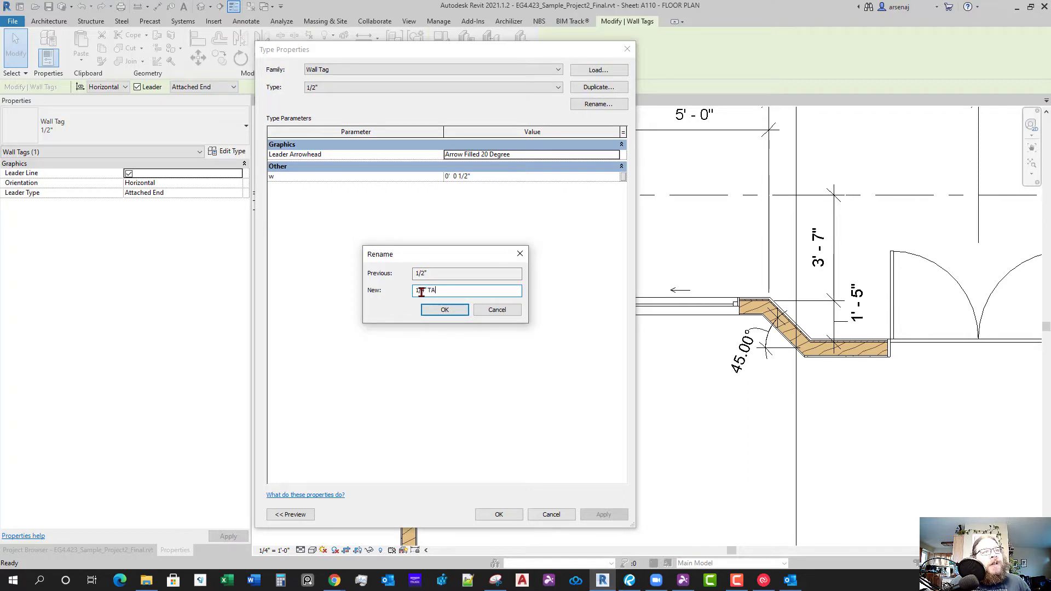
{"action": "type", "text": "1/4\" TAG"}
{"action": "key", "text": "Return"}
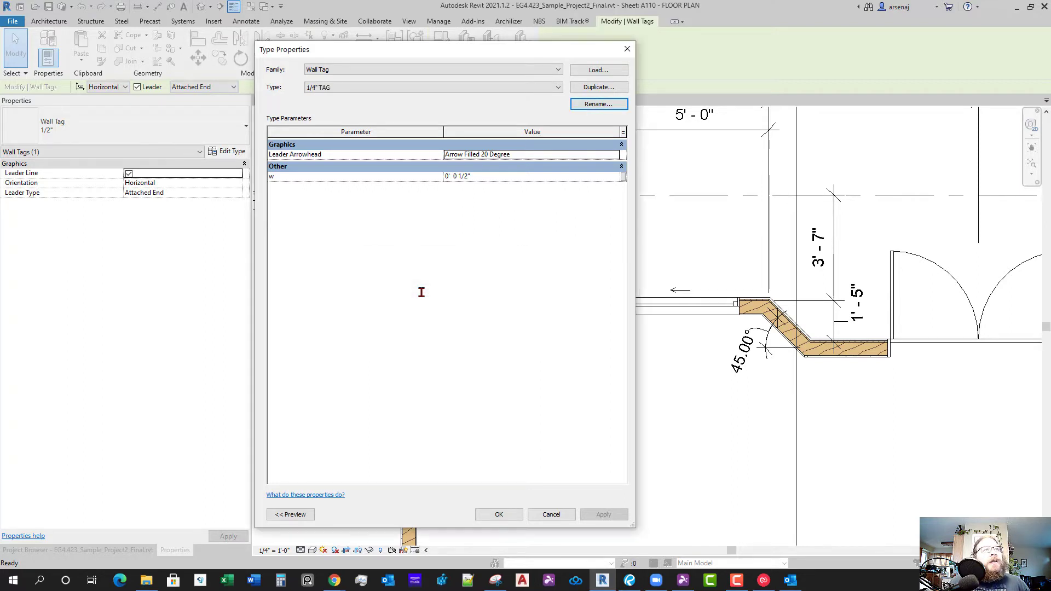
Set the renamed wall tag type's w parameter to 1/4" and apply the type changes
{"action": "left_click", "coordinate": [577, 178]}
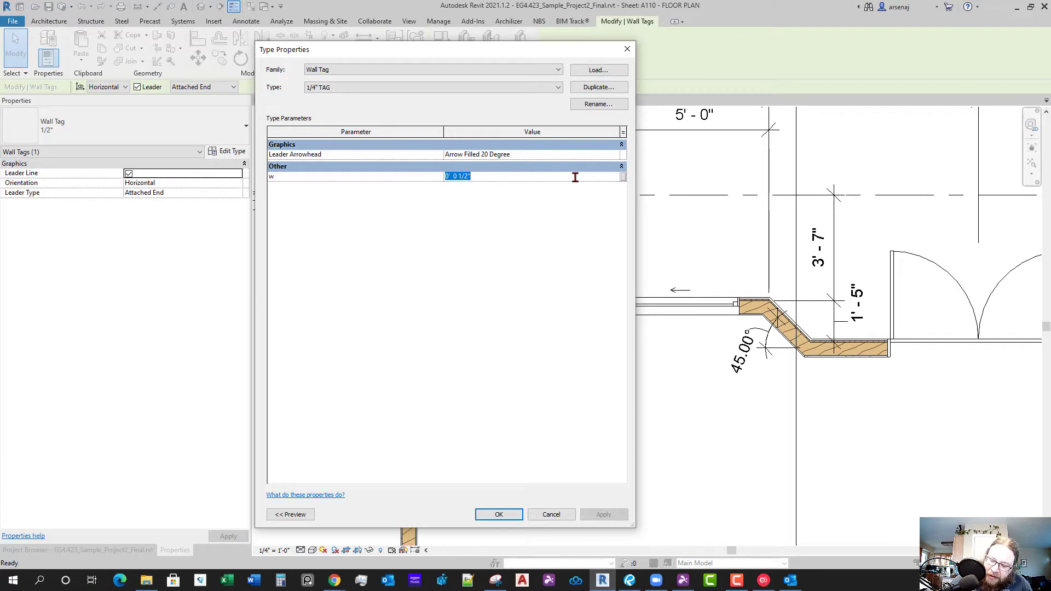
{"action": "type", "text": ".2"}
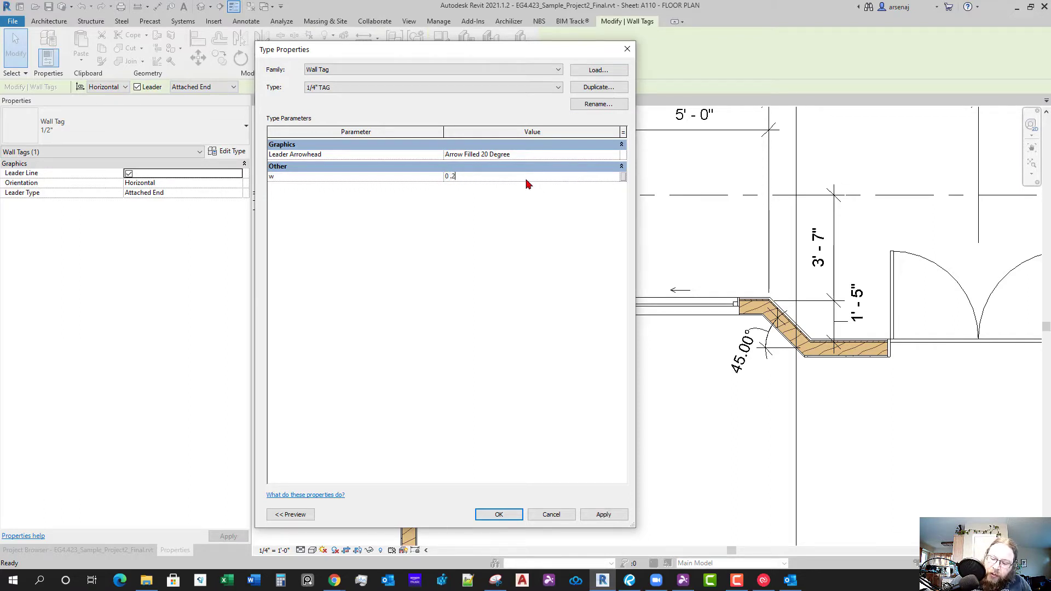
{"action": "left_click", "coordinate": [497, 516]}
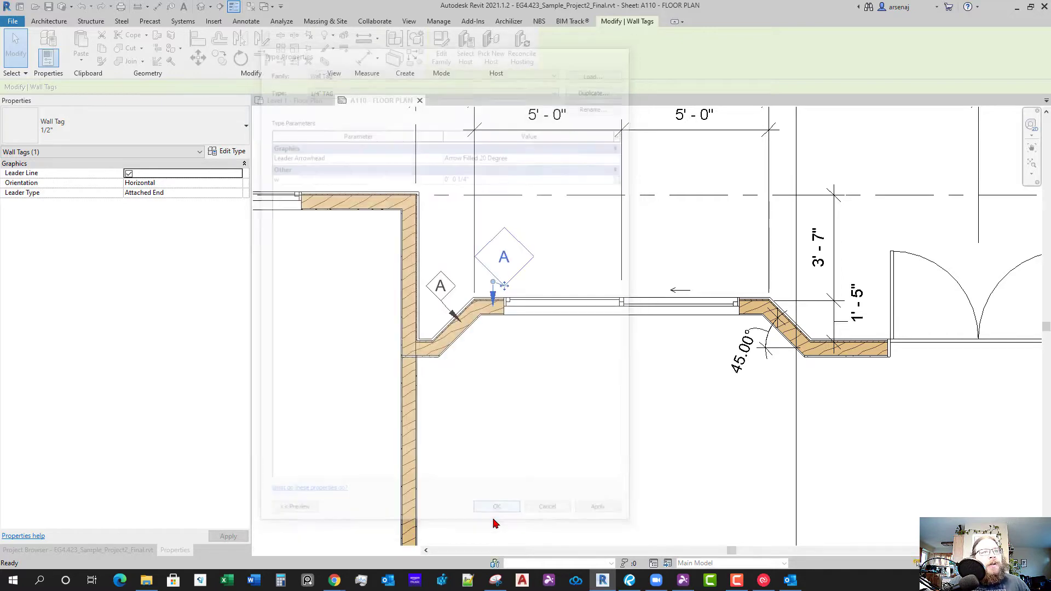
Tag the vertical exterior wall beside the angled bay wall, with the tag on its outer side
{"action": "key", "text": "t"}
{"action": "key", "text": "g"}
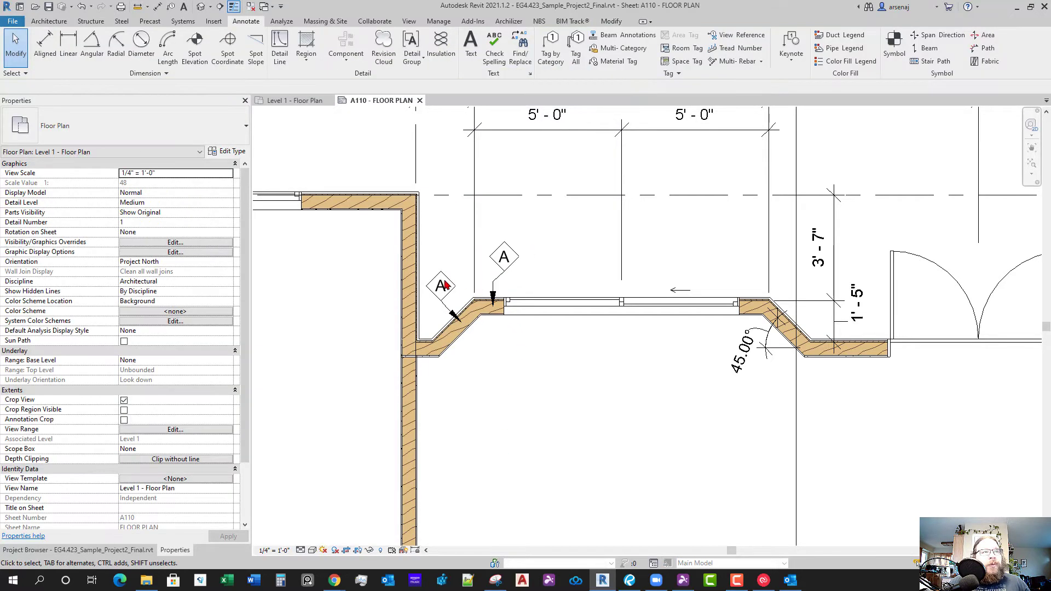
{"action": "left_click", "coordinate": [417, 238]}
{"action": "key", "text": "Escape"}
{"action": "key", "text": "Escape"}
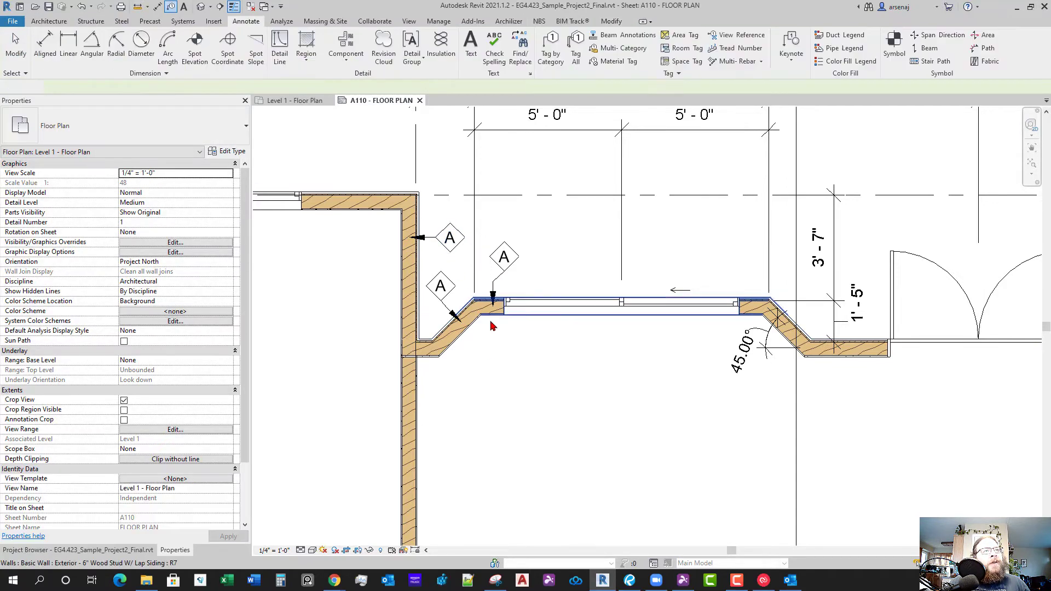
Move the tags on the garage's lower wall and the vertical exterior wall below it closer to their walls
{"action": "scroll", "coordinate": [452, 261], "scroll_direction": "down", "scroll_amount": 4}
{"action": "middle_click_drag", "start_coordinate": [476, 389], "coordinate": [511, 328]}
{"action": "scroll", "coordinate": [512, 329], "scroll_direction": "down", "scroll_amount": 5}
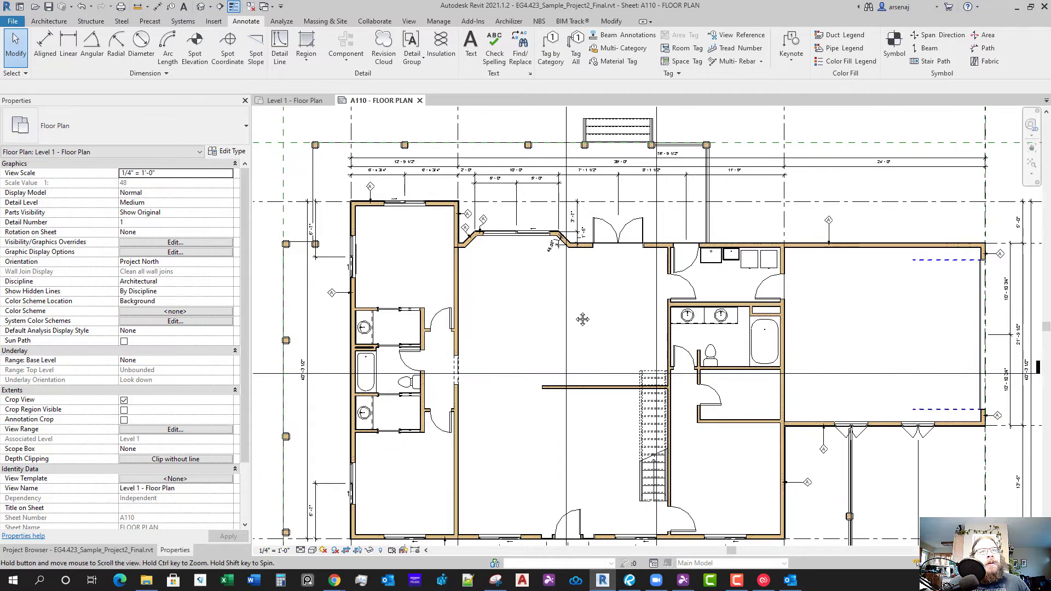
{"action": "middle_click_drag", "start_coordinate": [582, 319], "coordinate": [539, 299]}
{"action": "middle_click_drag", "start_coordinate": [764, 416], "coordinate": [758, 356]}
{"action": "scroll", "coordinate": [762, 389], "scroll_direction": "up", "scroll_amount": 1}
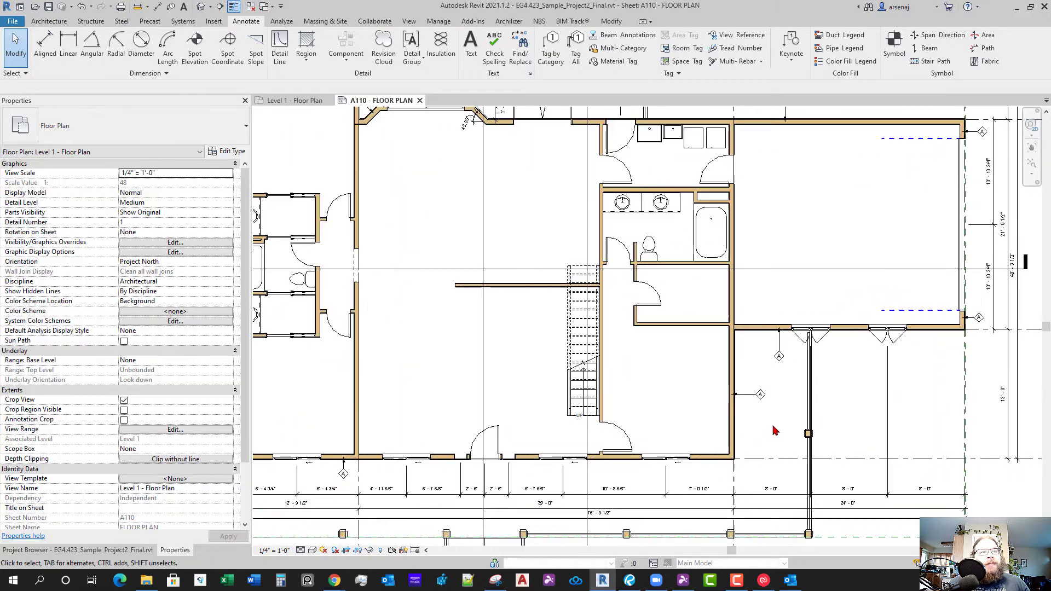
{"action": "left_click", "coordinate": [762, 392]}
{"action": "scroll", "coordinate": [762, 397], "scroll_direction": "up", "scroll_amount": 2}
{"action": "left_click_drag", "start_coordinate": [761, 401], "coordinate": [751, 402]}
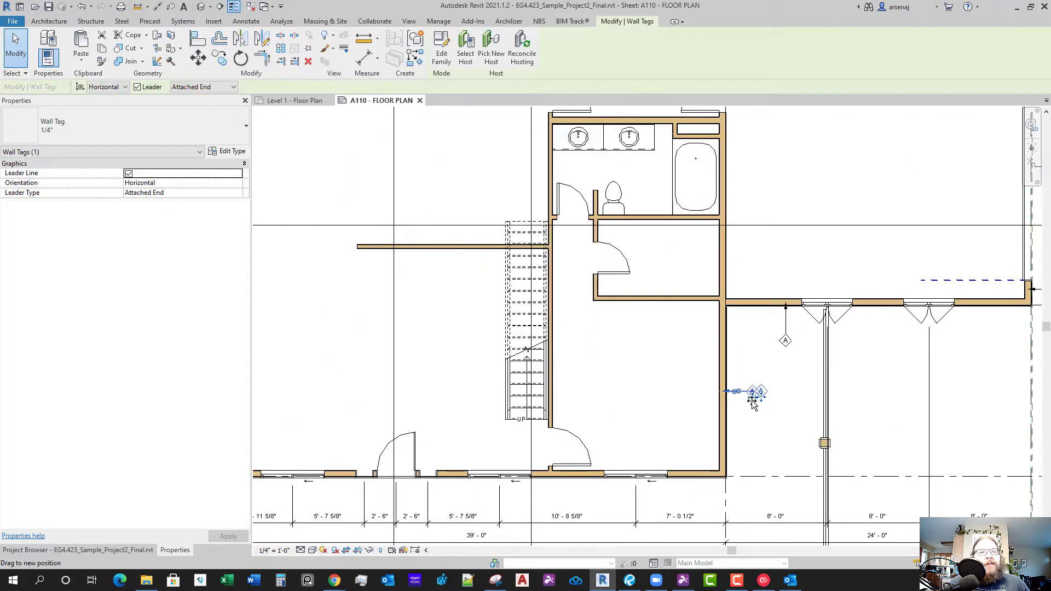
{"action": "left_click", "coordinate": [786, 345]}
{"action": "left_click_drag", "start_coordinate": [775, 335], "coordinate": [773, 330]}
{"action": "key", "text": "Escape"}
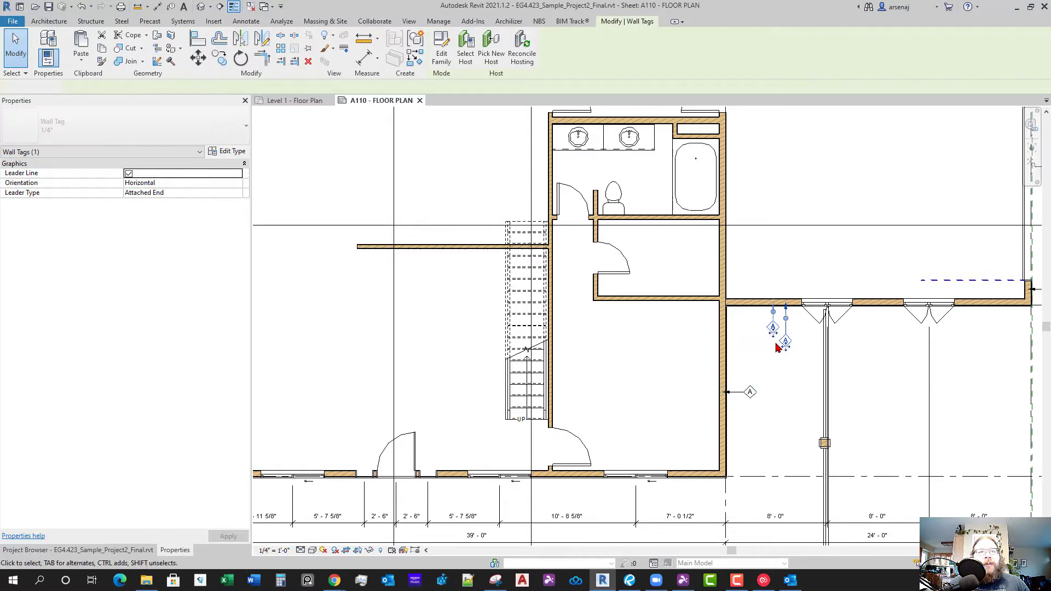
{"action": "scroll", "coordinate": [782, 370], "scroll_direction": "down", "scroll_amount": 2}
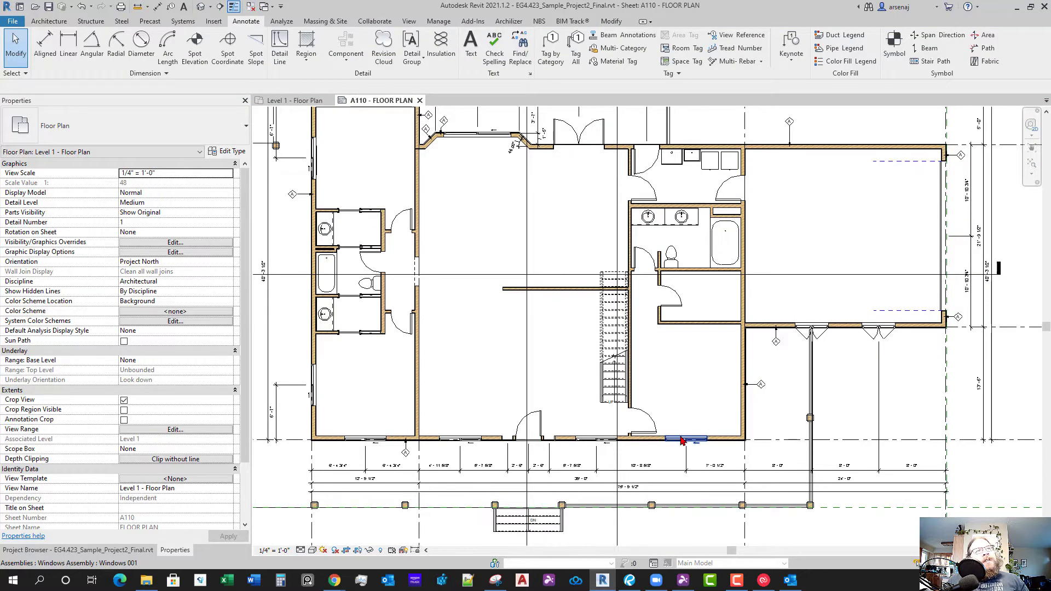
Create a new legend view named WALL TYPES at a scale of 3" = 1'-0"
{"action": "left_click", "coordinate": [410, 22]}
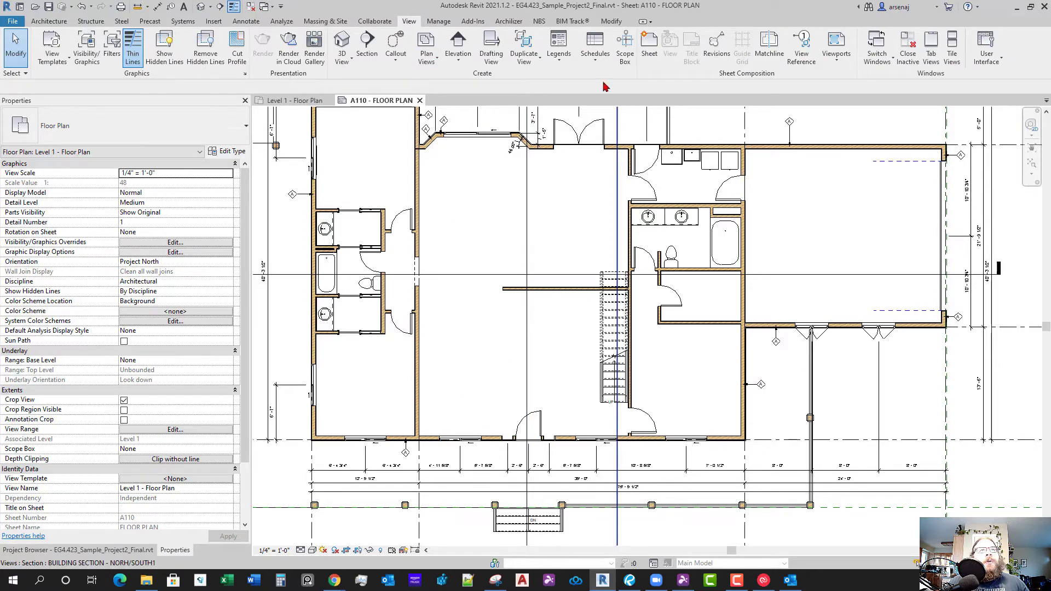
{"action": "left_click", "coordinate": [565, 63]}
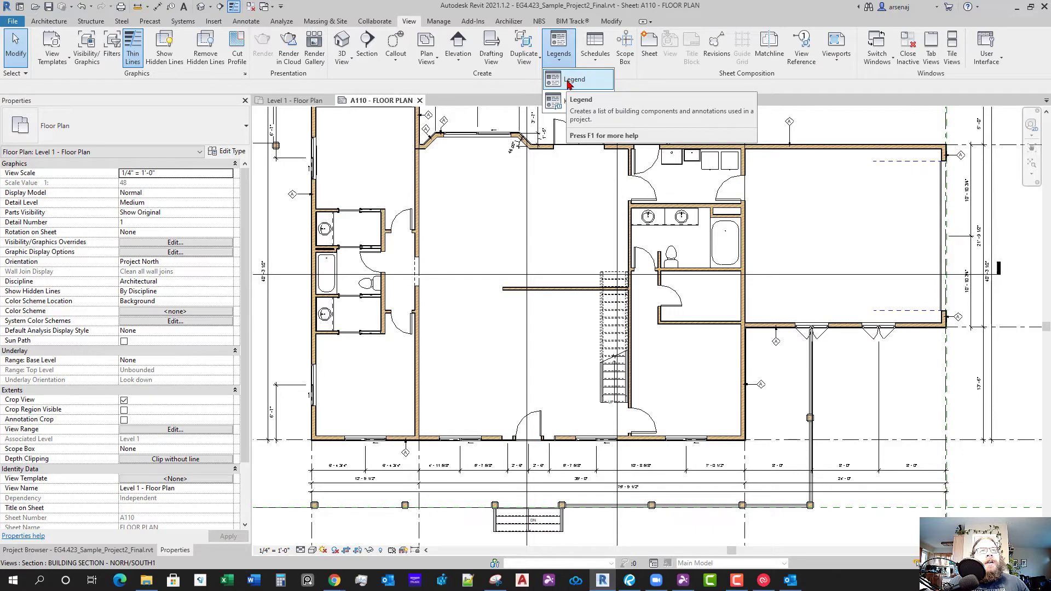
{"action": "left_click", "coordinate": [568, 81]}
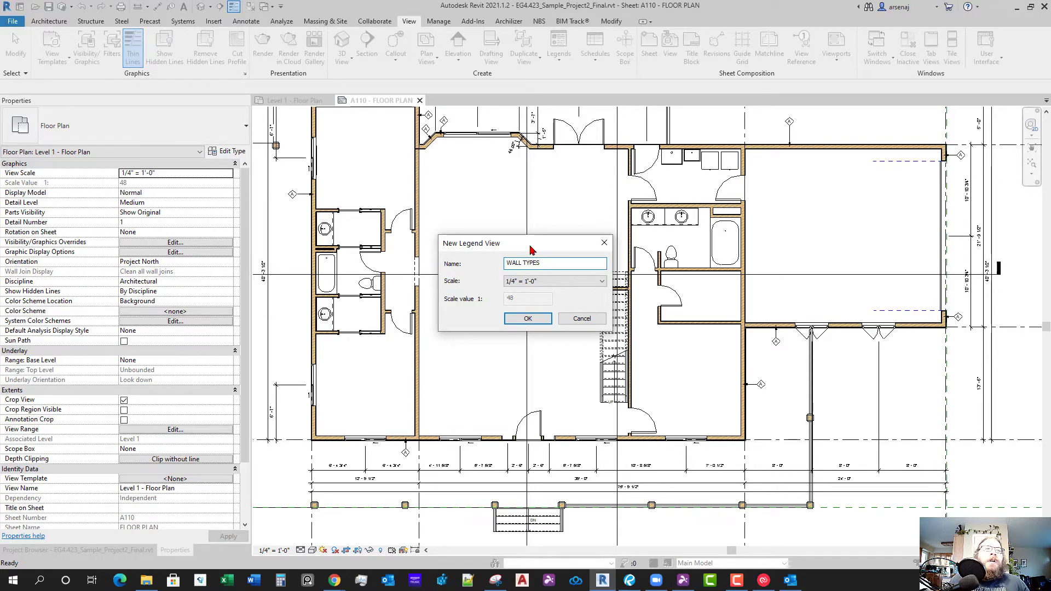
{"action": "left_click", "coordinate": [532, 282]}
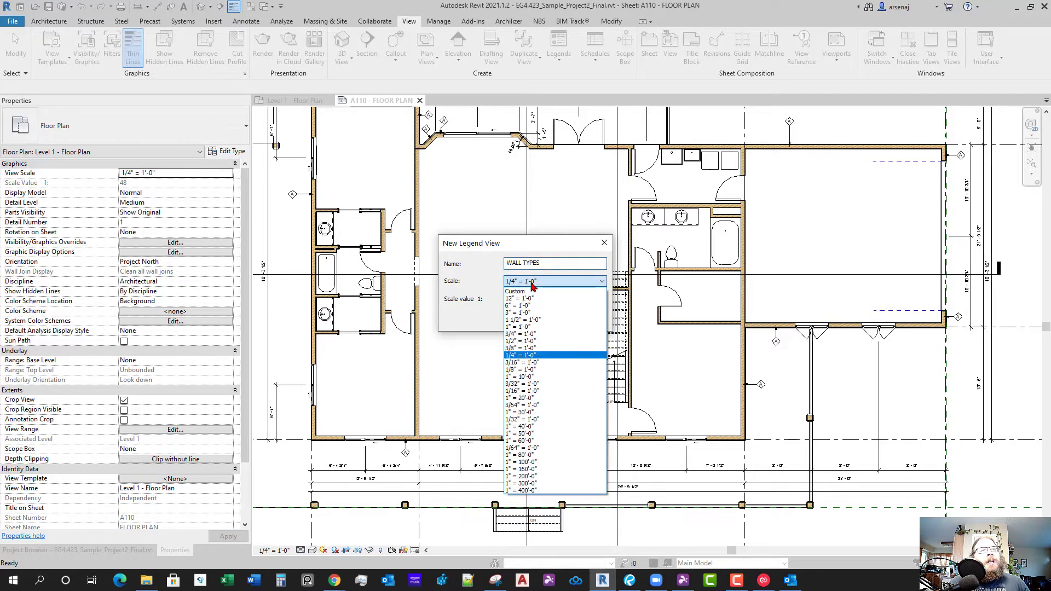
{"action": "left_click", "coordinate": [528, 313]}
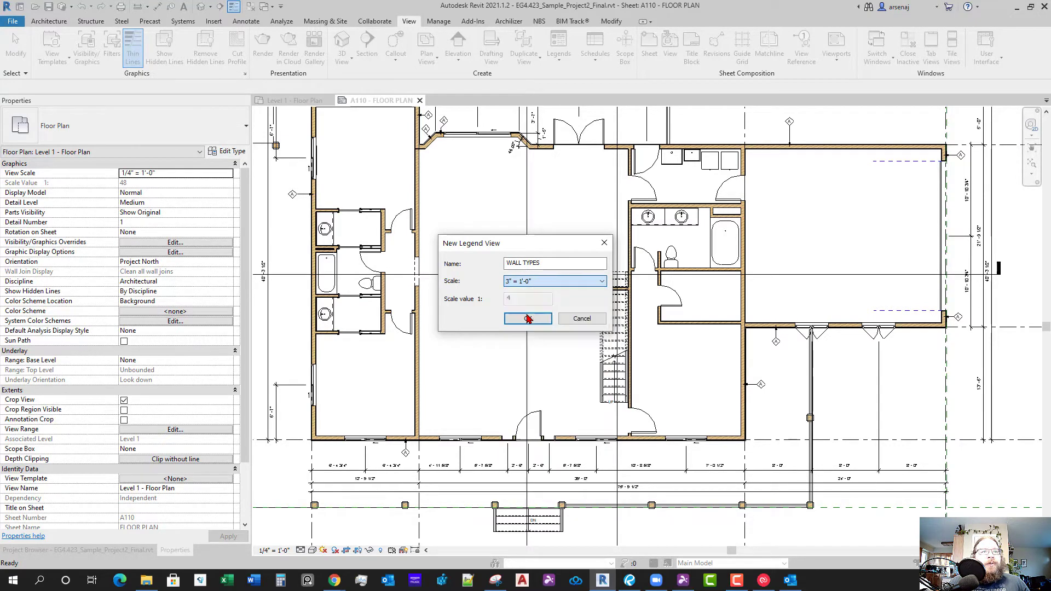
{"action": "left_click", "coordinate": [524, 323]}
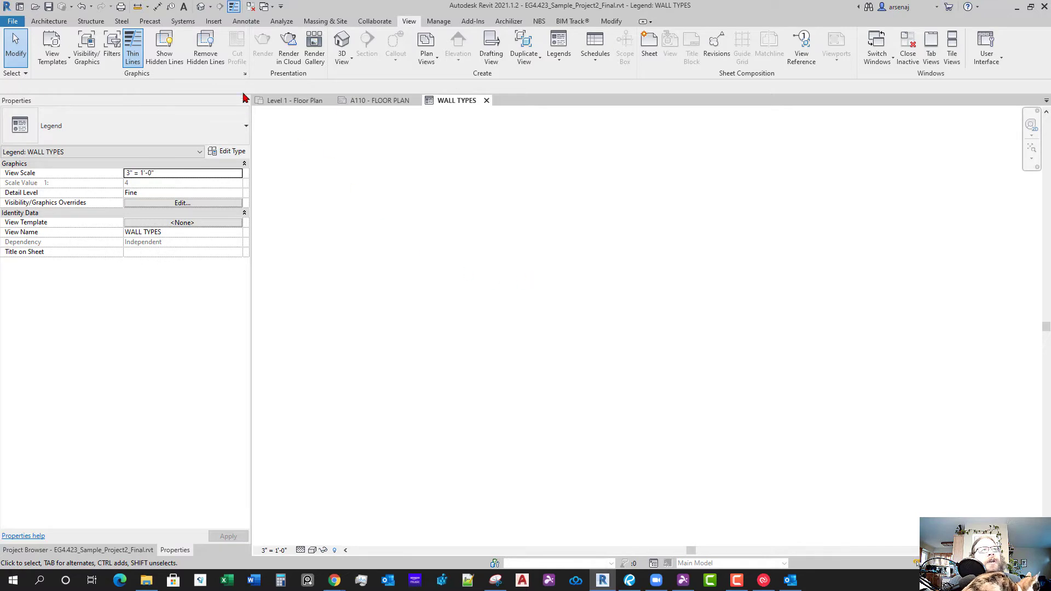
Start a legend component using the wall family Basic Wall : Exterior - 6" Wood Stud W/ Lap
{"action": "left_click", "coordinate": [247, 21]}
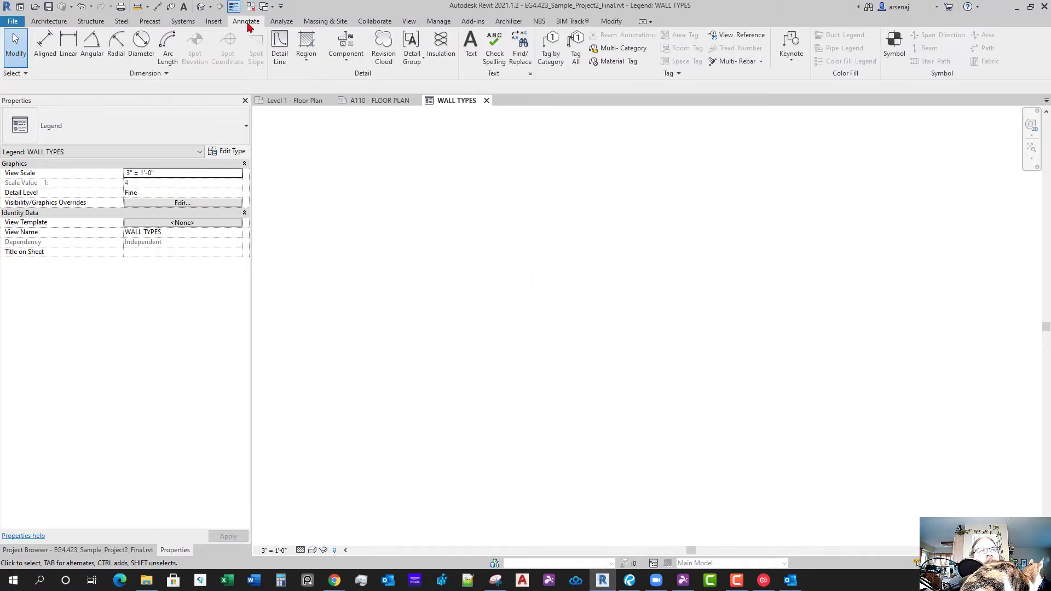
{"action": "left_click", "coordinate": [349, 68]}
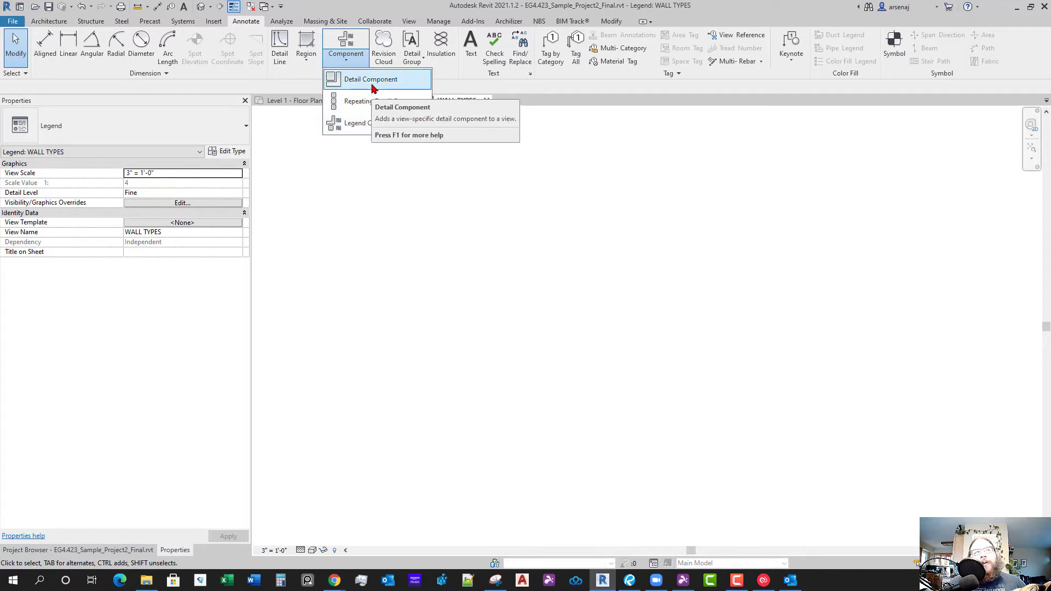
{"action": "left_click", "coordinate": [351, 127]}
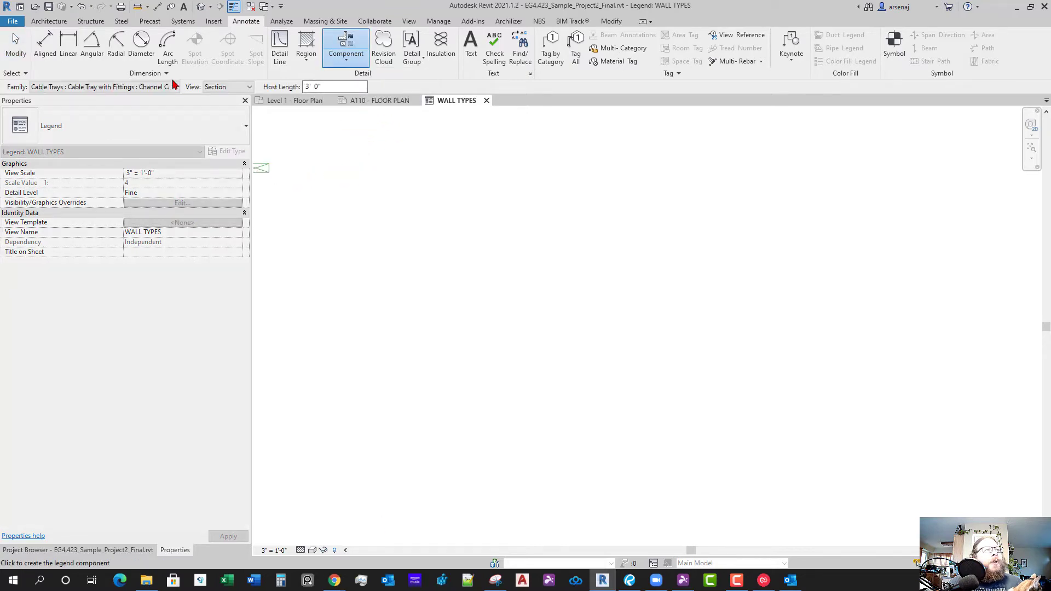
{"action": "left_click", "coordinate": [131, 88]}
{"action": "left_click", "coordinate": [116, 87]}
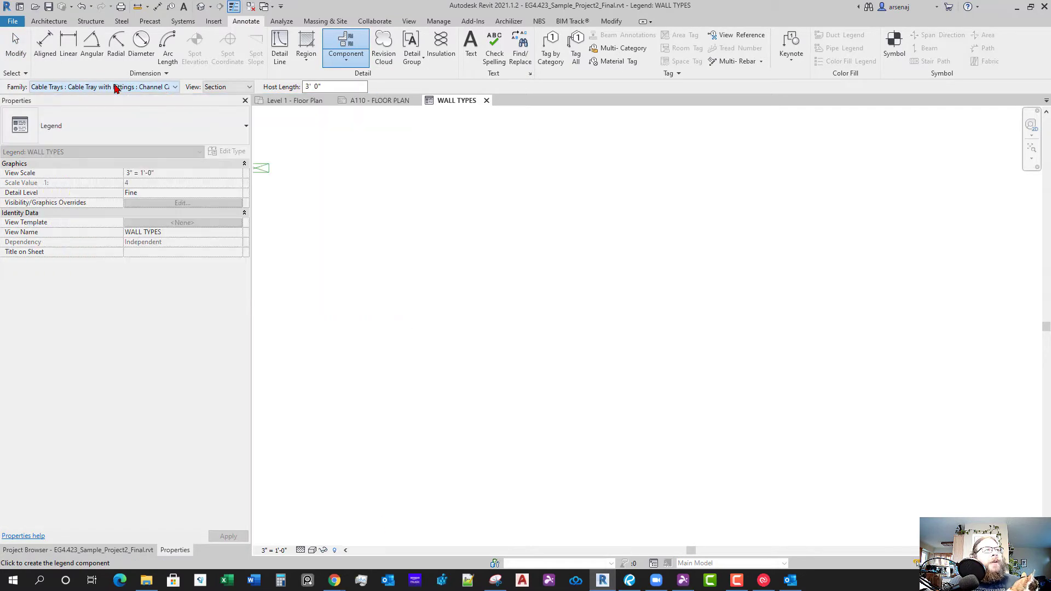
{"action": "left_click", "coordinate": [205, 91]}
{"action": "left_click", "coordinate": [131, 89]}
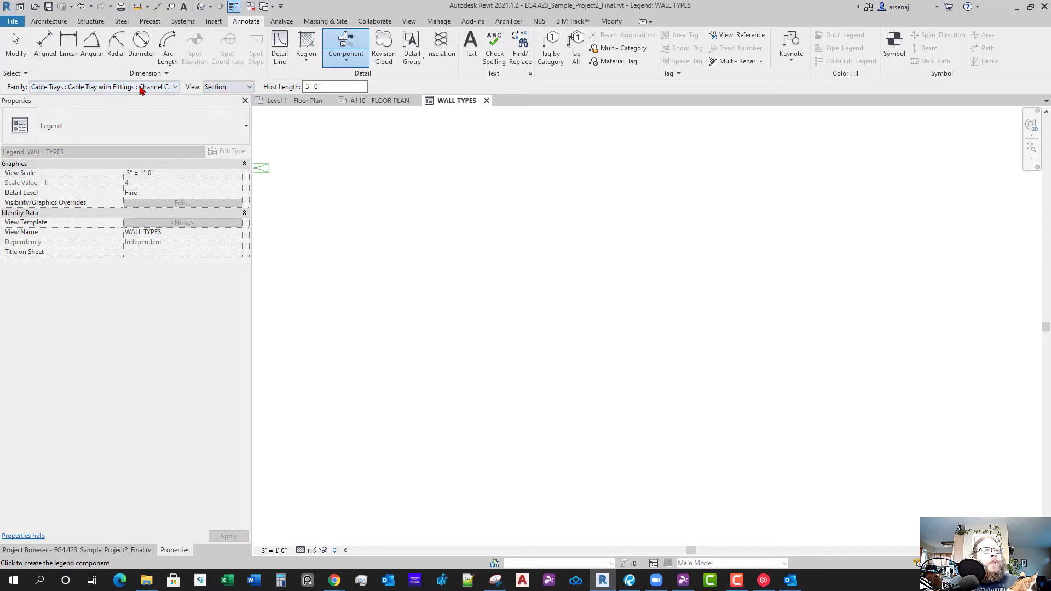
{"action": "left_click", "coordinate": [141, 89]}
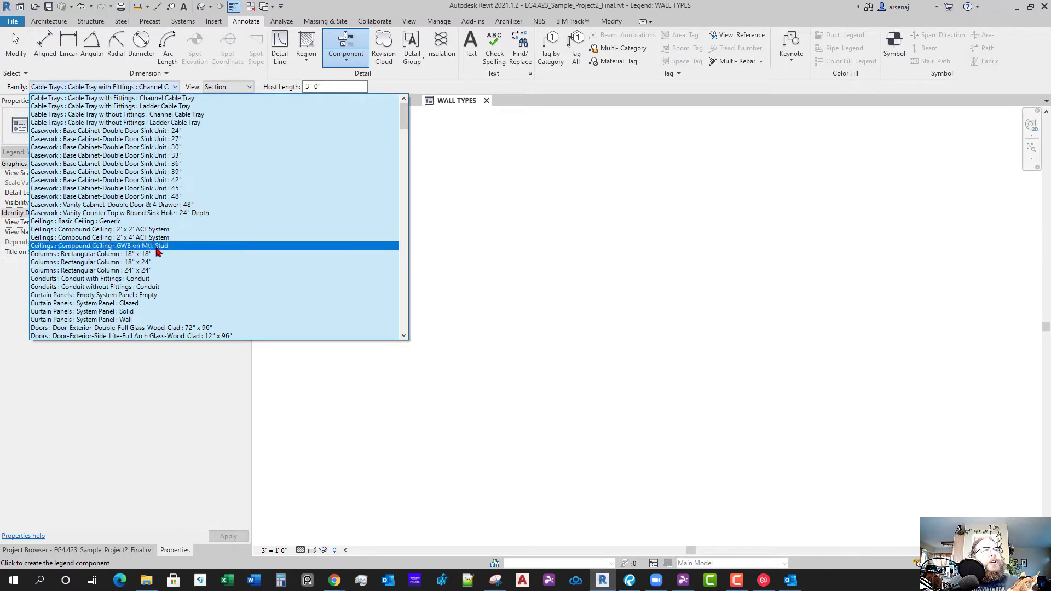
{"action": "scroll", "coordinate": [145, 249], "scroll_direction": "down", "scroll_amount": 20}
{"action": "scroll", "coordinate": [164, 224], "scroll_direction": "down", "scroll_amount": 20}
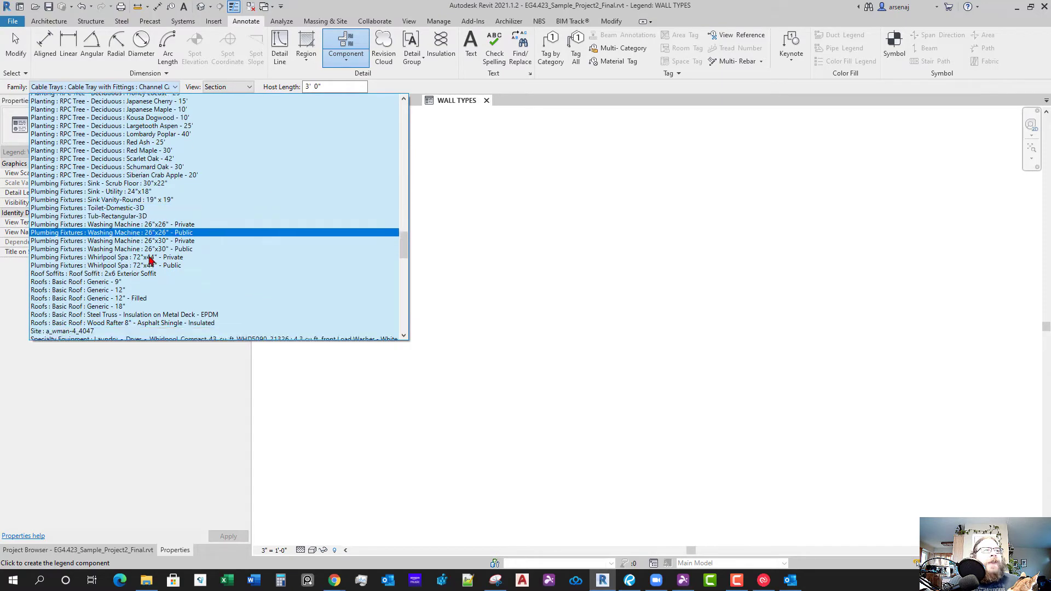
{"action": "scroll", "coordinate": [134, 252], "scroll_direction": "up", "scroll_amount": 20}
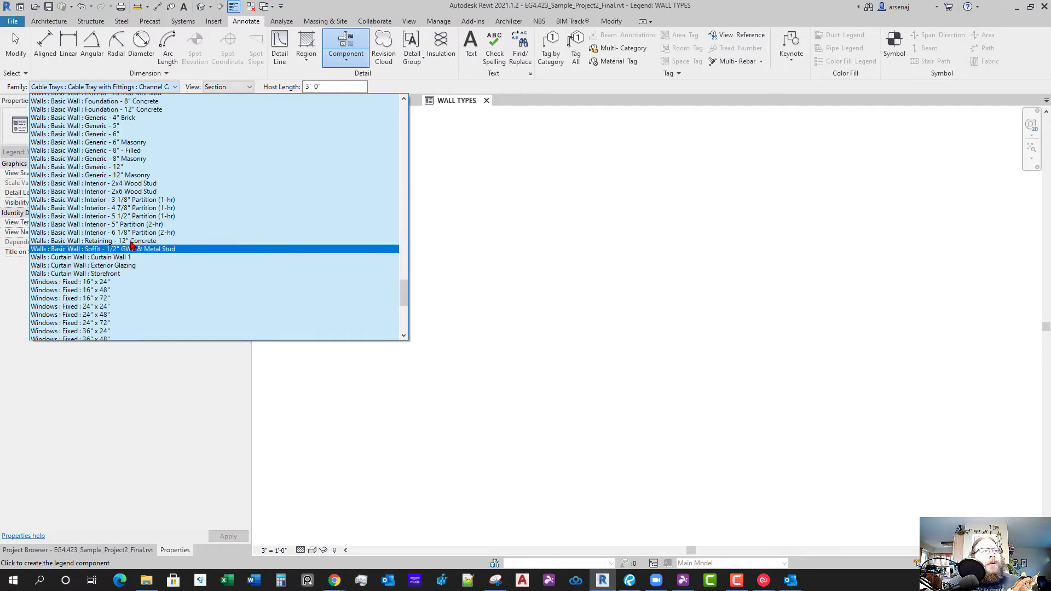
{"action": "scroll", "coordinate": [159, 189], "scroll_direction": "down", "scroll_amount": 6}
{"action": "scroll", "coordinate": [163, 183], "scroll_direction": "down", "scroll_amount": 7}
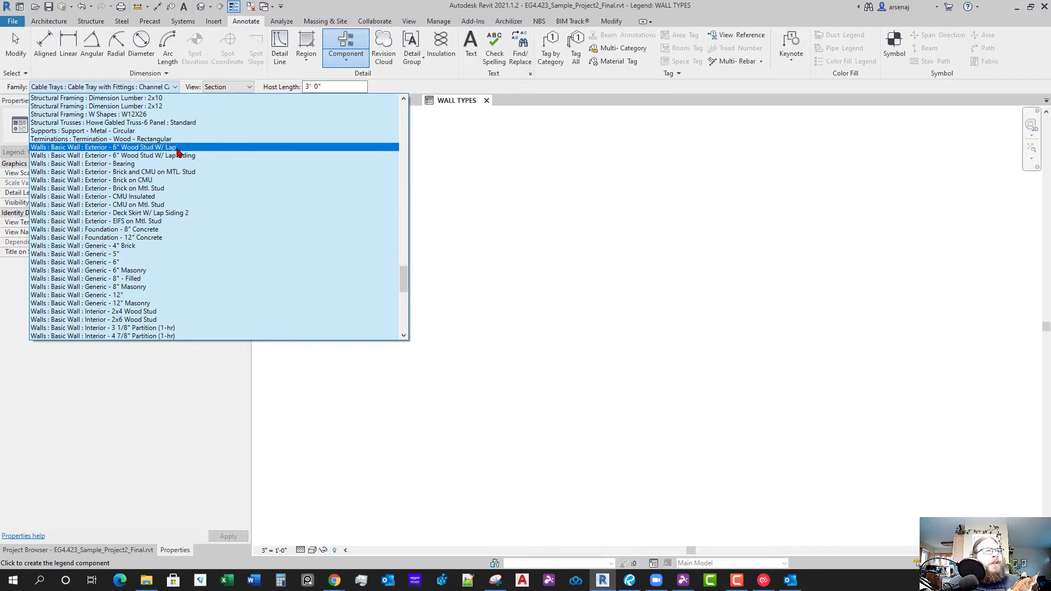
{"action": "left_click", "coordinate": [178, 148]}
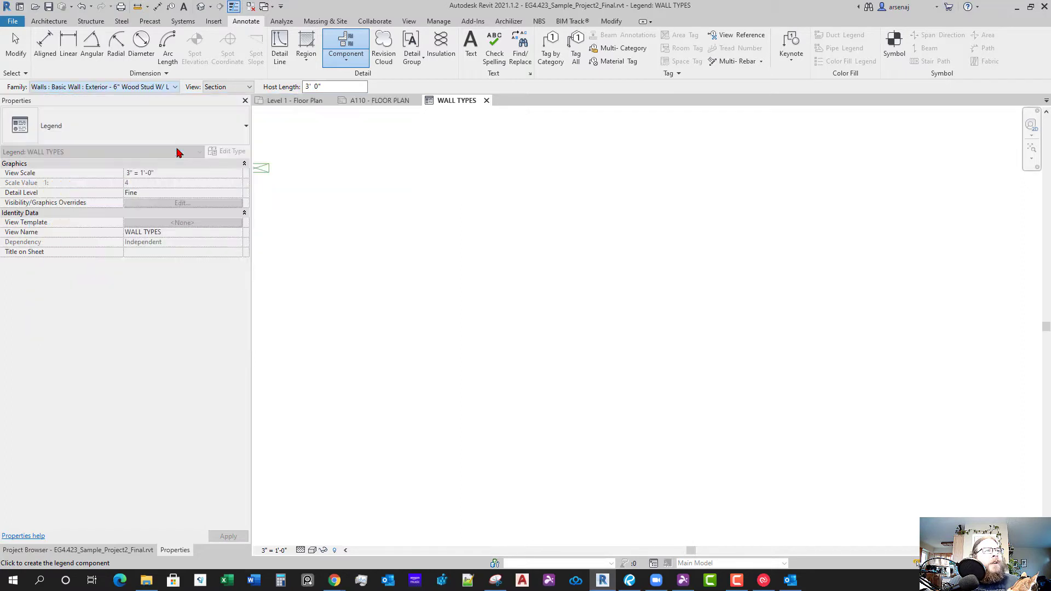
Set the legend component's view to Floor Plan and its host length to 4' 0"
{"action": "left_click", "coordinate": [221, 86]}
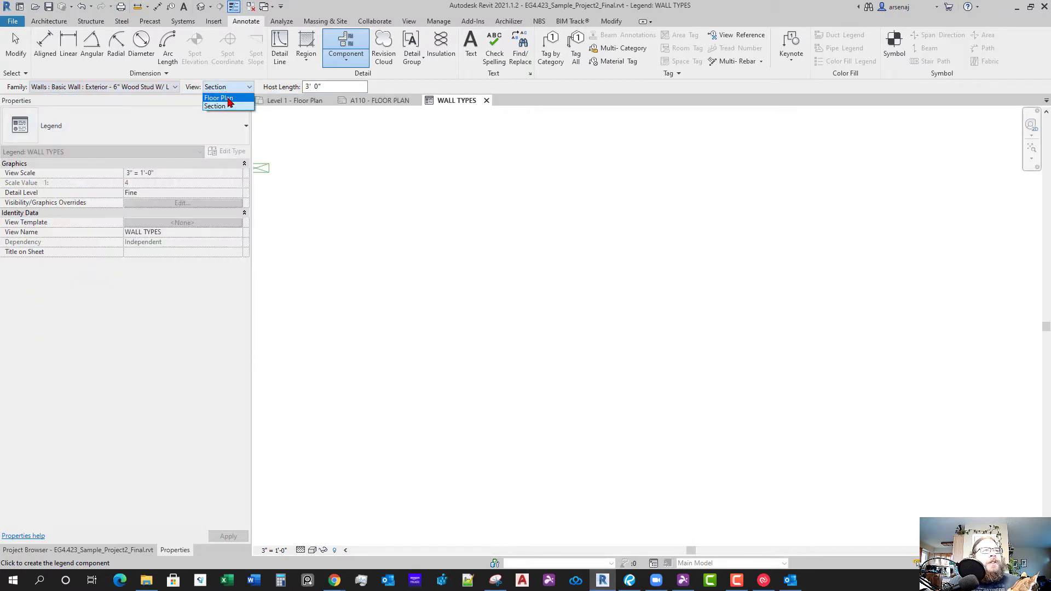
{"action": "left_click", "coordinate": [229, 98]}
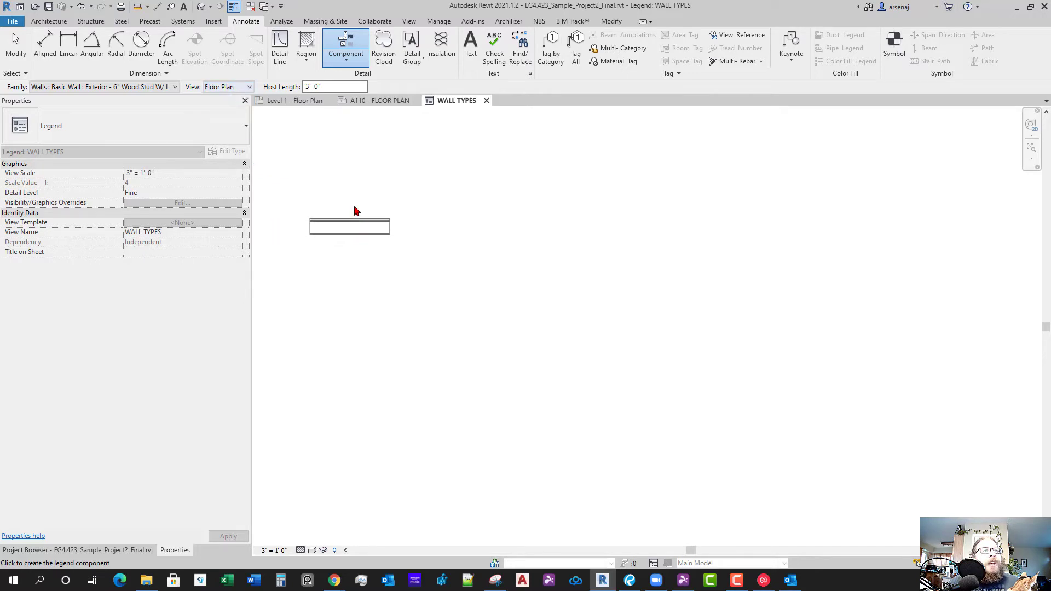
{"action": "double_click", "coordinate": [329, 87]}
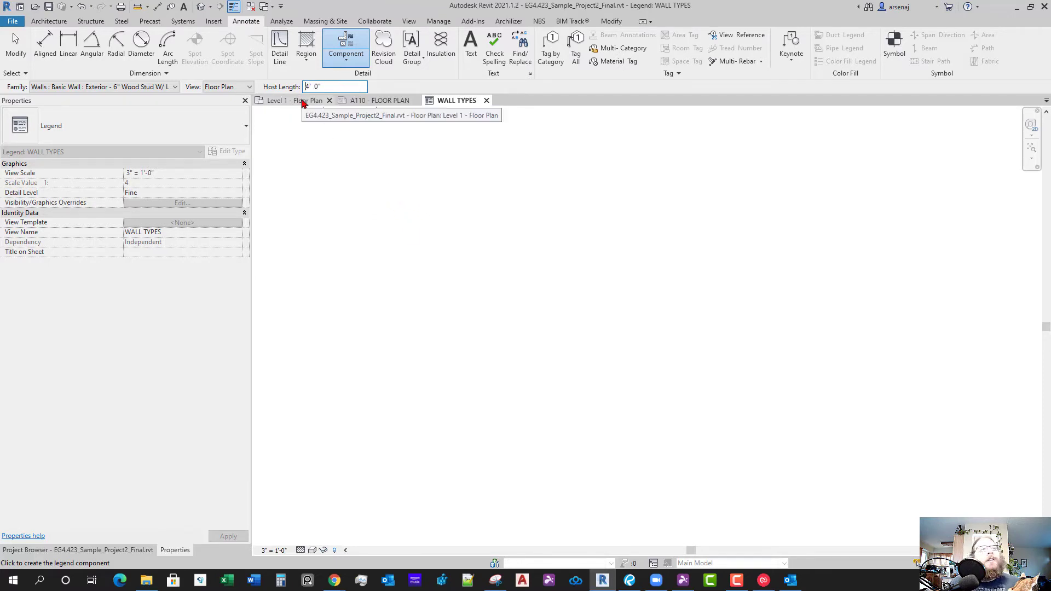
Place the exterior wall legend component in the middle of the WALL TYPES view
{"action": "left_click", "coordinate": [473, 320]}
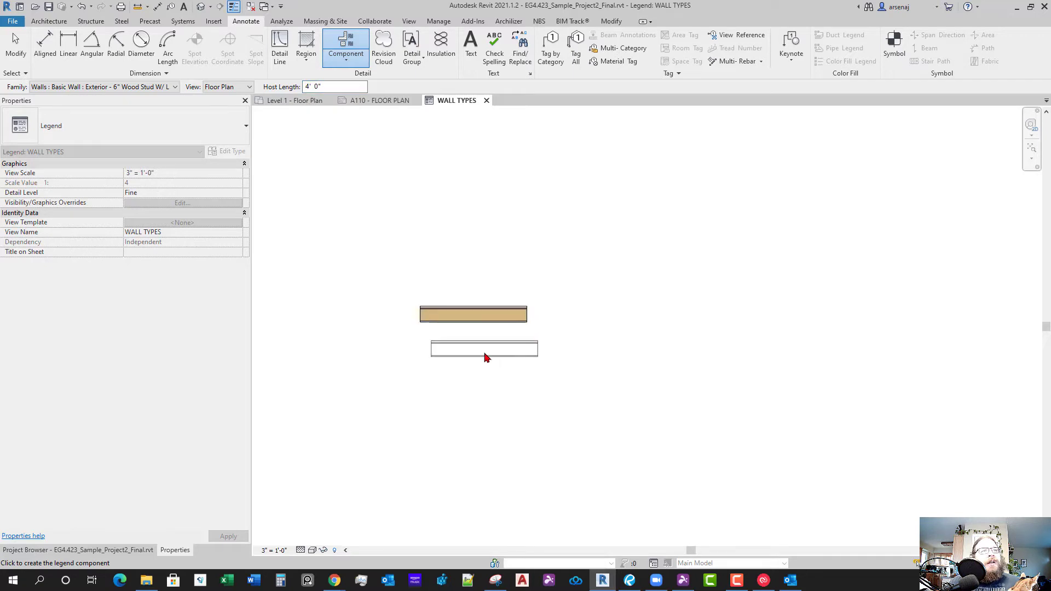
{"action": "key", "text": "Escape"}
{"action": "key", "text": "Escape"}
{"action": "scroll", "coordinate": [467, 330], "scroll_direction": "up", "scroll_amount": 3}
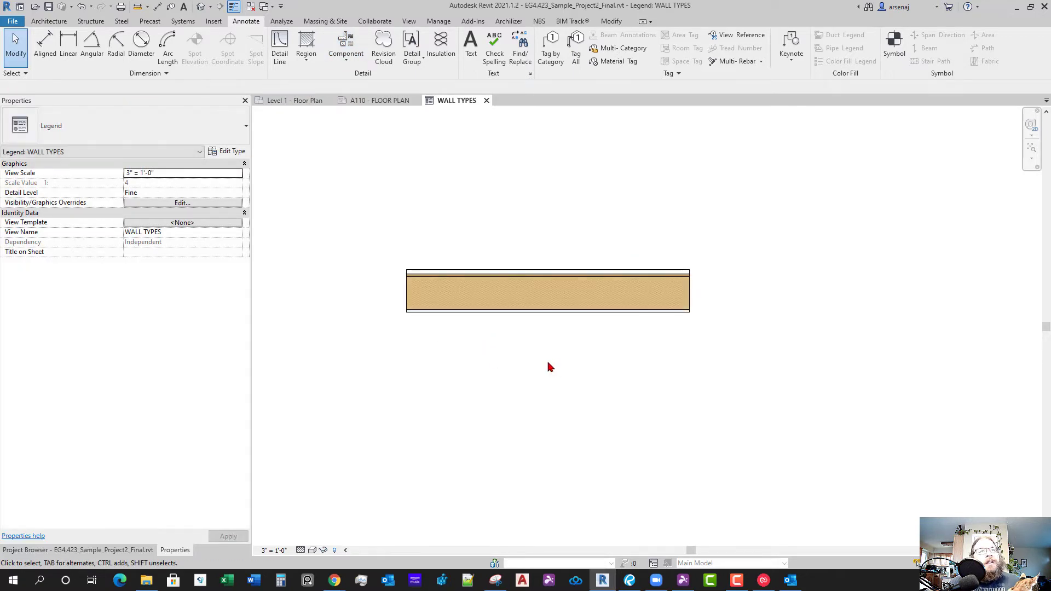
{"action": "scroll", "coordinate": [549, 355], "scroll_direction": "up", "scroll_amount": 3}
Set the detail level of the exterior wall legend component to Coarse
{"action": "left_click", "coordinate": [570, 286]}
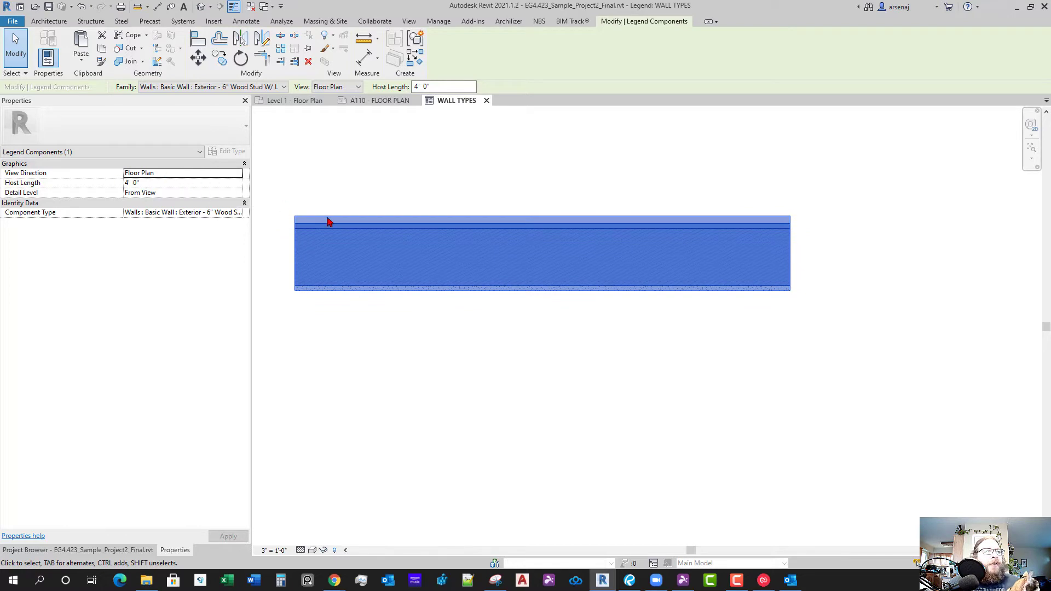
{"action": "left_click", "coordinate": [181, 174]}
{"action": "left_click", "coordinate": [238, 176]}
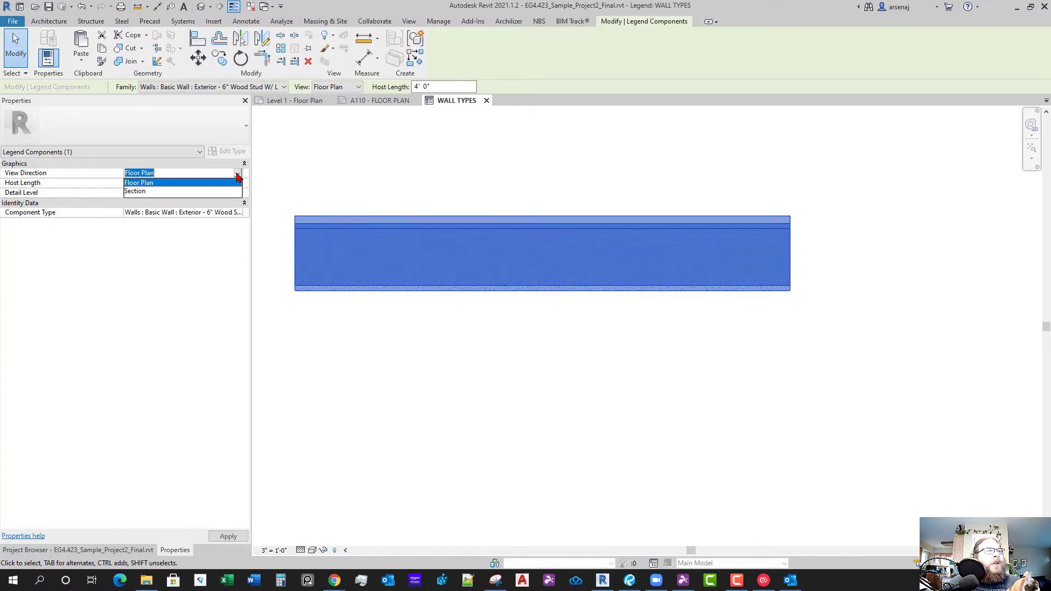
{"action": "left_click", "coordinate": [238, 176]}
{"action": "left_click", "coordinate": [232, 187]}
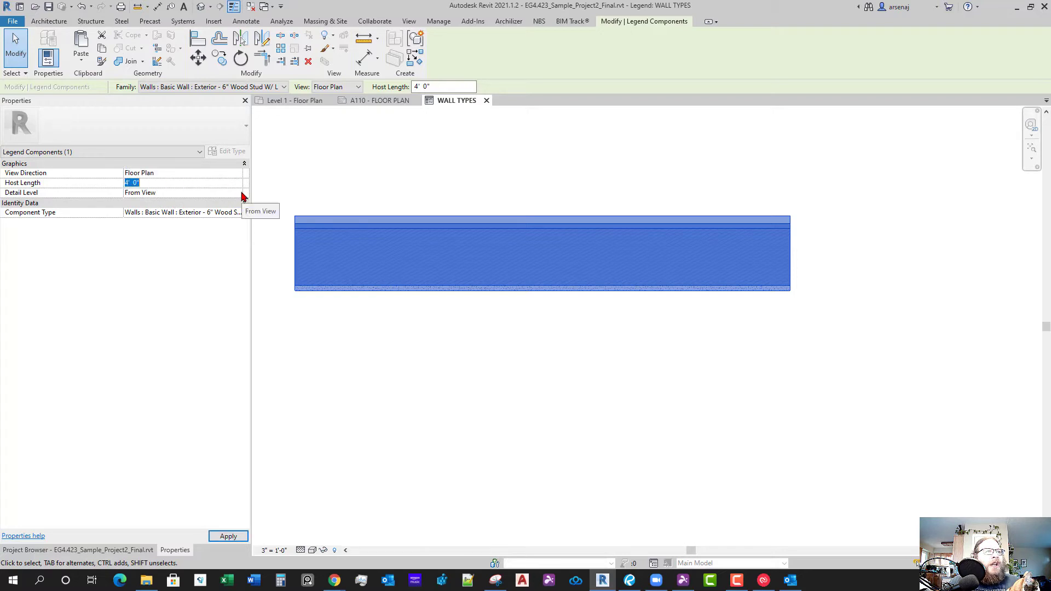
{"action": "left_click", "coordinate": [241, 193]}
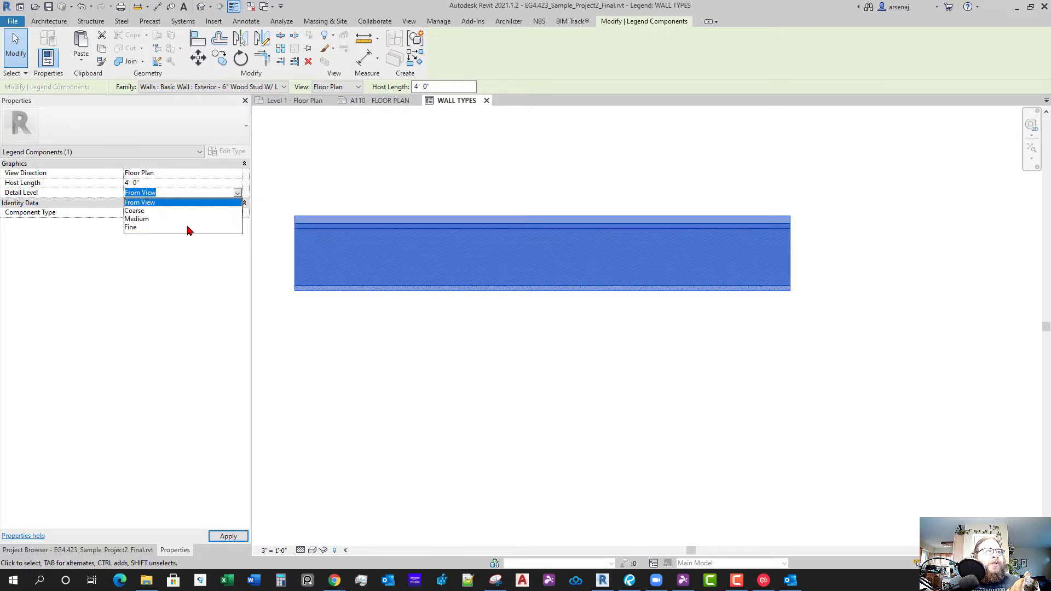
{"action": "left_click", "coordinate": [146, 212]}
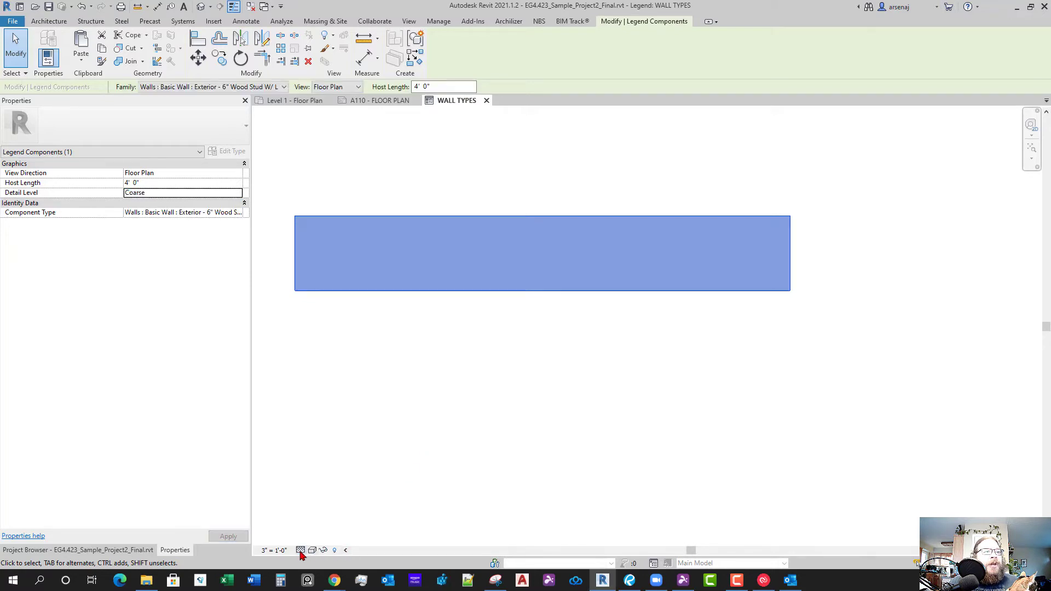
Set the wall legend component's detail level back to From View
{"action": "left_click", "coordinate": [453, 387]}
{"action": "left_click", "coordinate": [385, 291]}
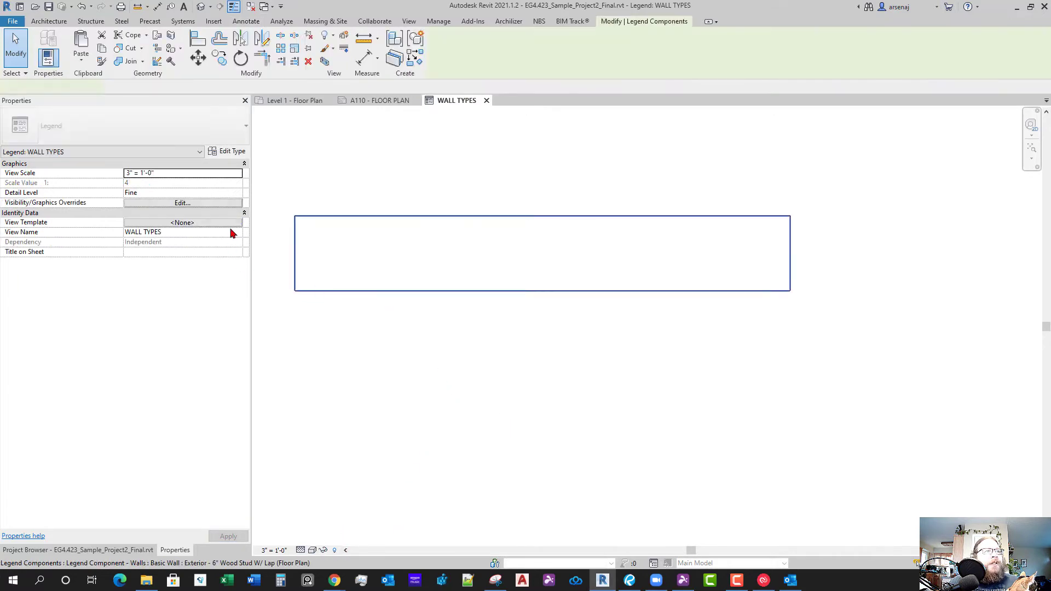
{"action": "left_click", "coordinate": [235, 195]}
{"action": "left_click", "coordinate": [237, 192]}
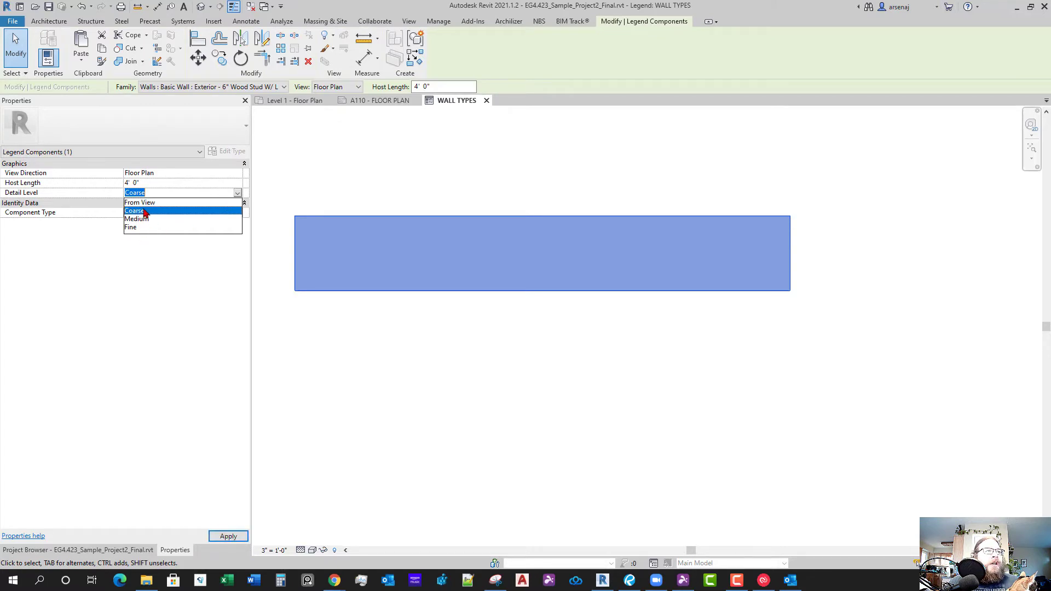
{"action": "left_click", "coordinate": [148, 203]}
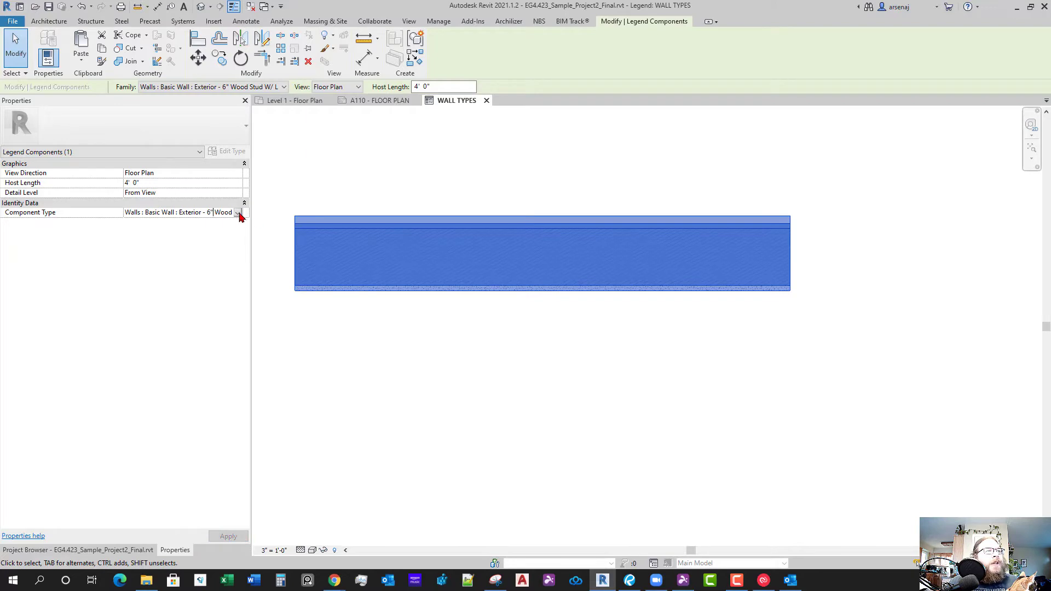
Examine the component type setting of the exterior wall legend component
{"action": "left_click", "coordinate": [238, 213]}
{"action": "left_click", "coordinate": [239, 213]}
{"action": "left_click", "coordinate": [239, 213]}
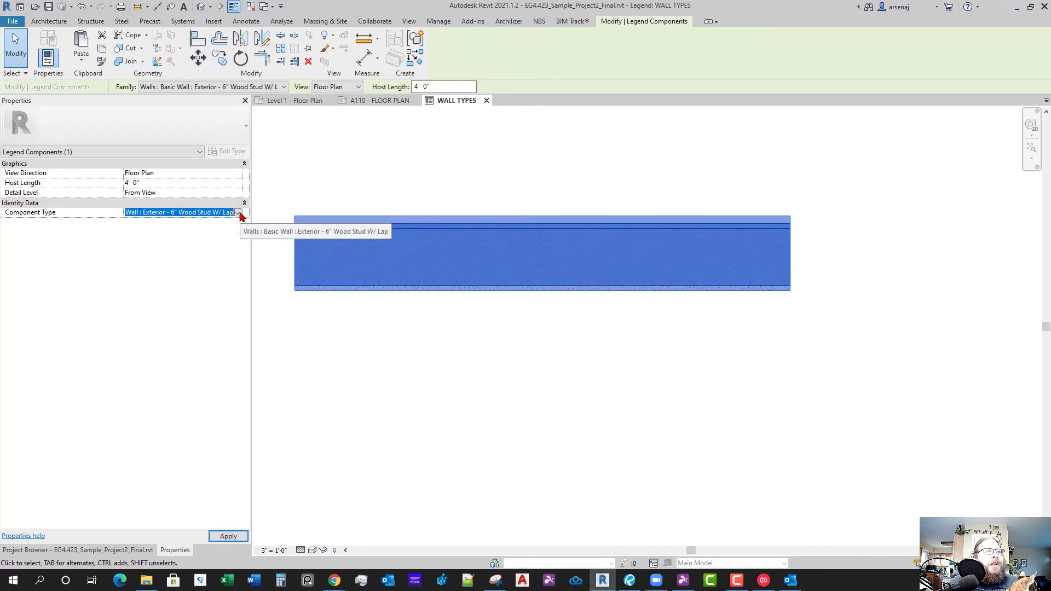
{"action": "left_click", "coordinate": [239, 213]}
{"action": "left_click", "coordinate": [445, 284]}
{"action": "left_click", "coordinate": [460, 312]}
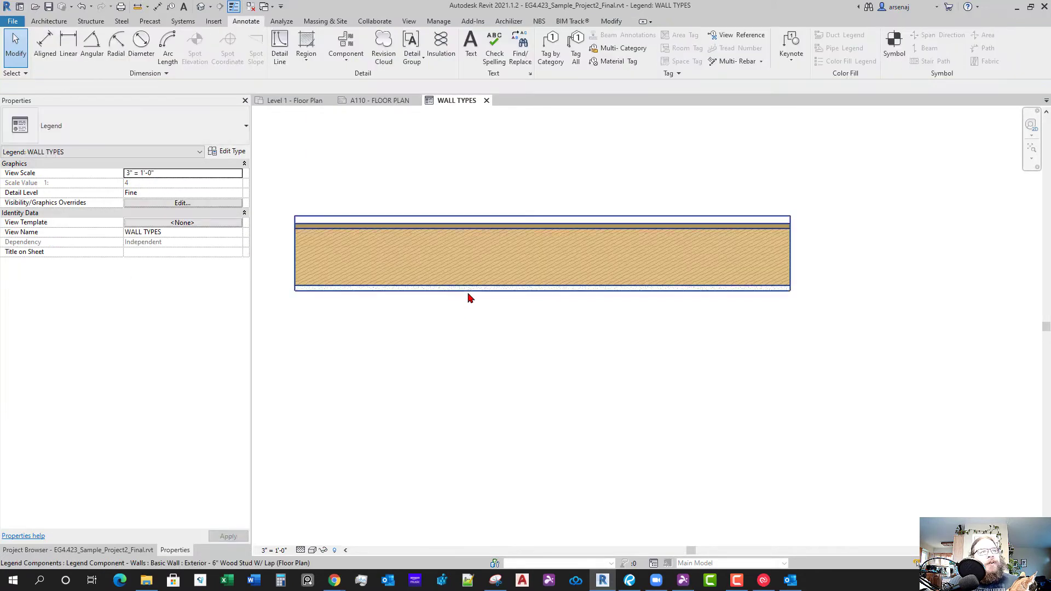
{"action": "left_click", "coordinate": [466, 291]}
{"action": "scroll", "coordinate": [467, 298], "scroll_direction": "down", "scroll_amount": 1}
{"action": "middle_click_drag", "start_coordinate": [497, 325], "coordinate": [470, 302]}
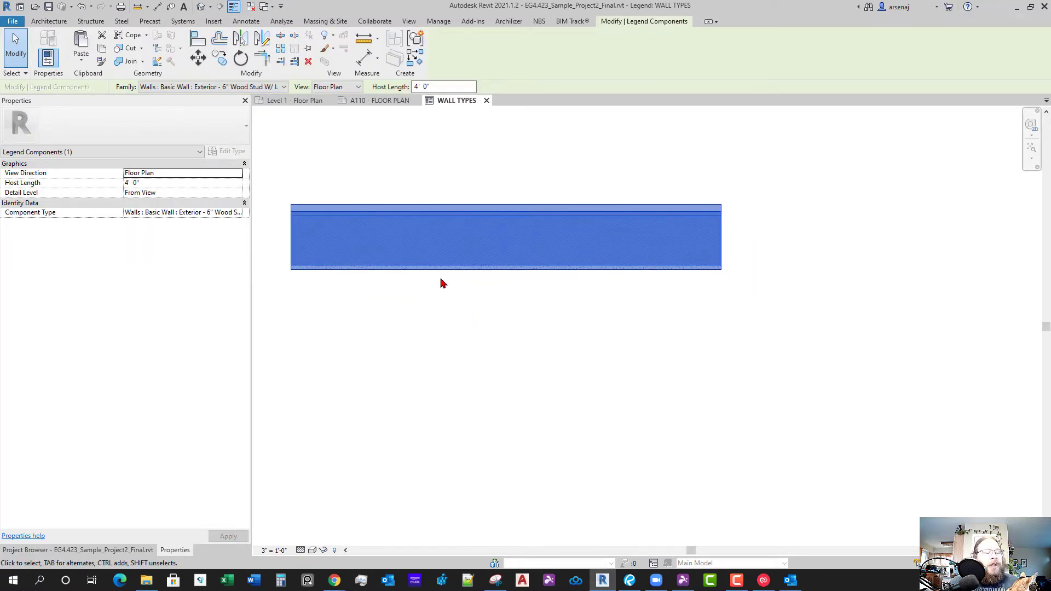
{"action": "left_click", "coordinate": [443, 282]}
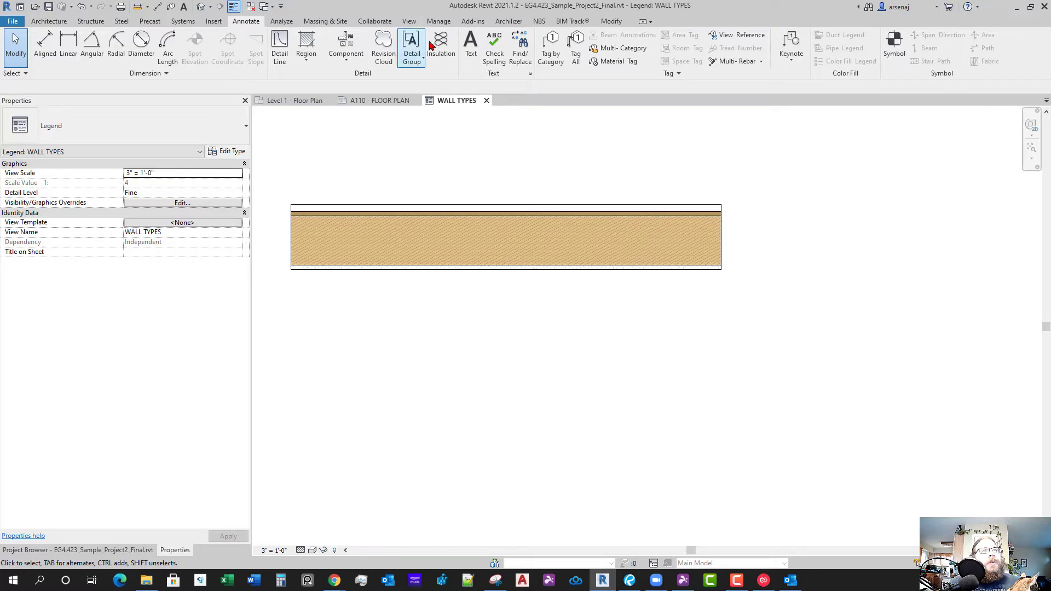
Try to tag the exterior wall legend component by category
{"action": "left_click", "coordinate": [550, 49]}
{"action": "scroll", "coordinate": [524, 314], "scroll_direction": "down", "scroll_amount": 2}
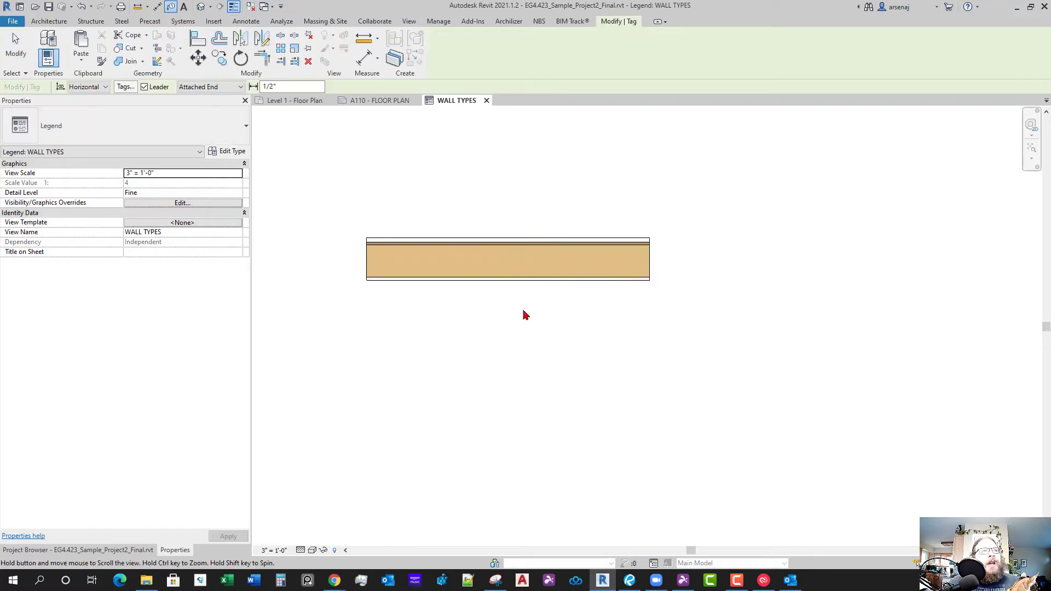
{"action": "scroll", "coordinate": [524, 315], "scroll_direction": "up", "scroll_amount": 2}
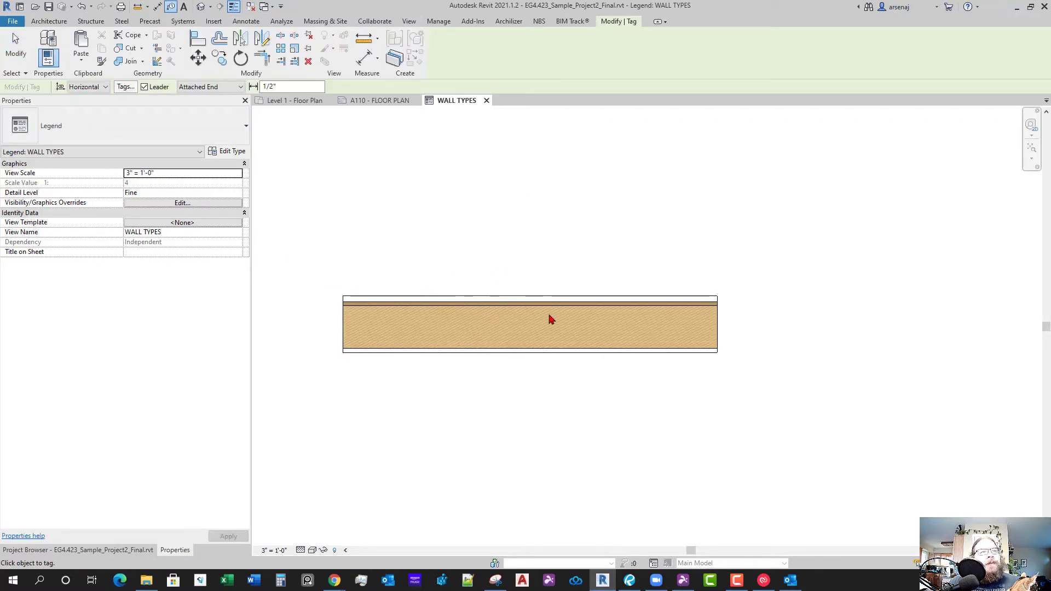
{"action": "key", "text": "Escape"}
{"action": "scroll", "coordinate": [545, 312], "scroll_direction": "down", "scroll_amount": 1}
{"action": "mouse_move", "coordinate": [545, 312]}
{"action": "middle_mouse_down"}
{"action": "mouse_move", "coordinate": [519, 293]}
{"action": "mouse_move", "coordinate": [500, 296]}
{"action": "mouse_move", "coordinate": [527, 288]}
{"action": "middle_mouse_up"}
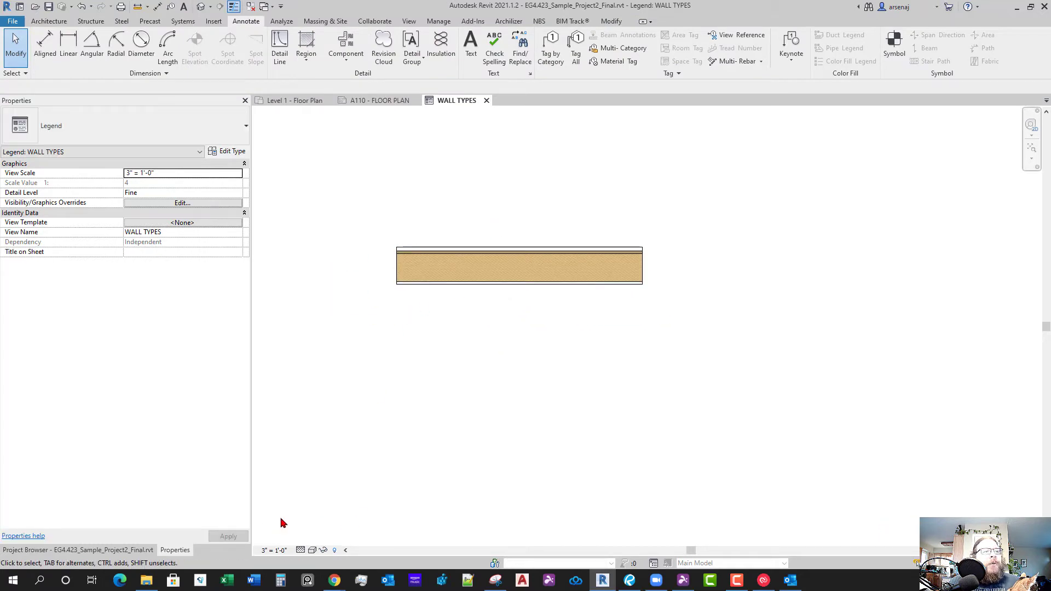
Copy the exterior wall legend component straight up by about 2'-4"
{"action": "middle_click_drag", "start_coordinate": [478, 353], "coordinate": [469, 368]}
{"action": "scroll", "coordinate": [495, 359], "scroll_direction": "down", "scroll_amount": 1}
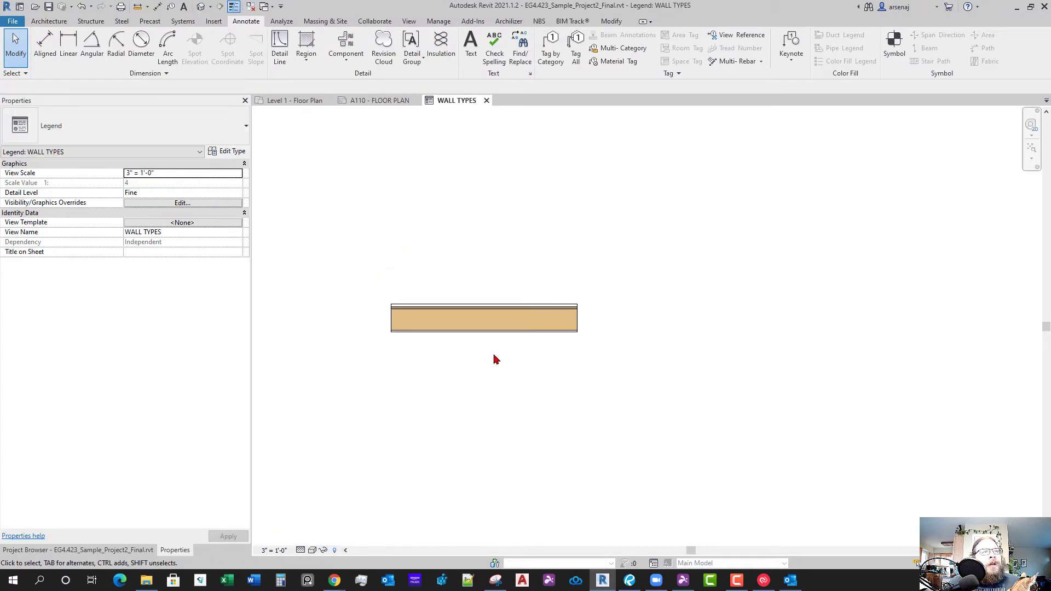
{"action": "scroll", "coordinate": [474, 336], "scroll_direction": "up", "scroll_amount": 1}
{"action": "left_click", "coordinate": [474, 331]}
{"action": "key", "text": "c"}
{"action": "key", "text": "o"}
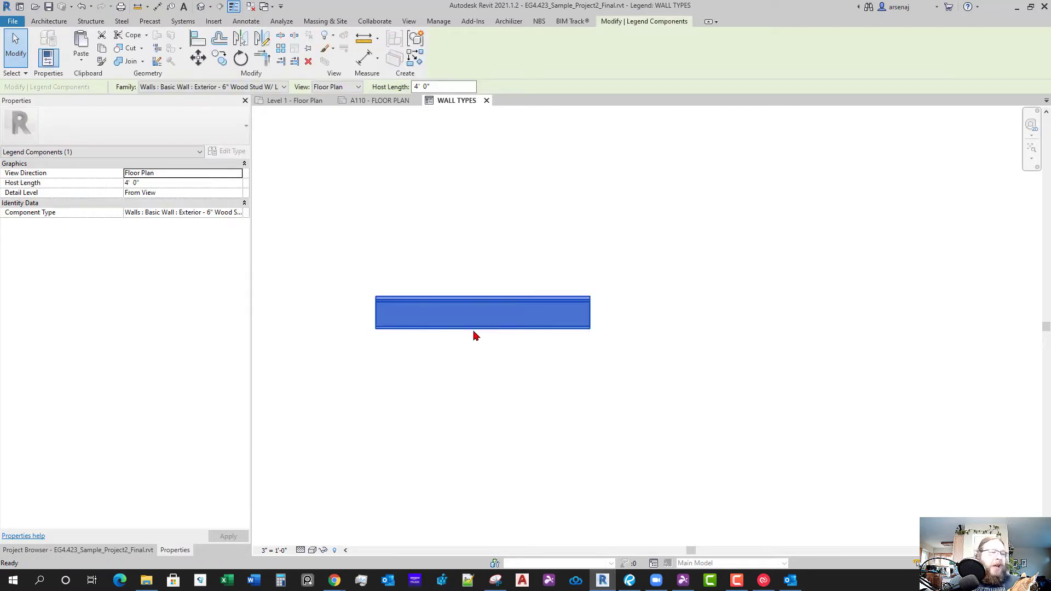
{"action": "left_click", "coordinate": [474, 331]}
{"action": "scroll", "coordinate": [473, 232], "scroll_direction": "down", "scroll_amount": 1}
{"action": "middle_click_drag", "start_coordinate": [474, 236], "coordinate": [474, 307]}
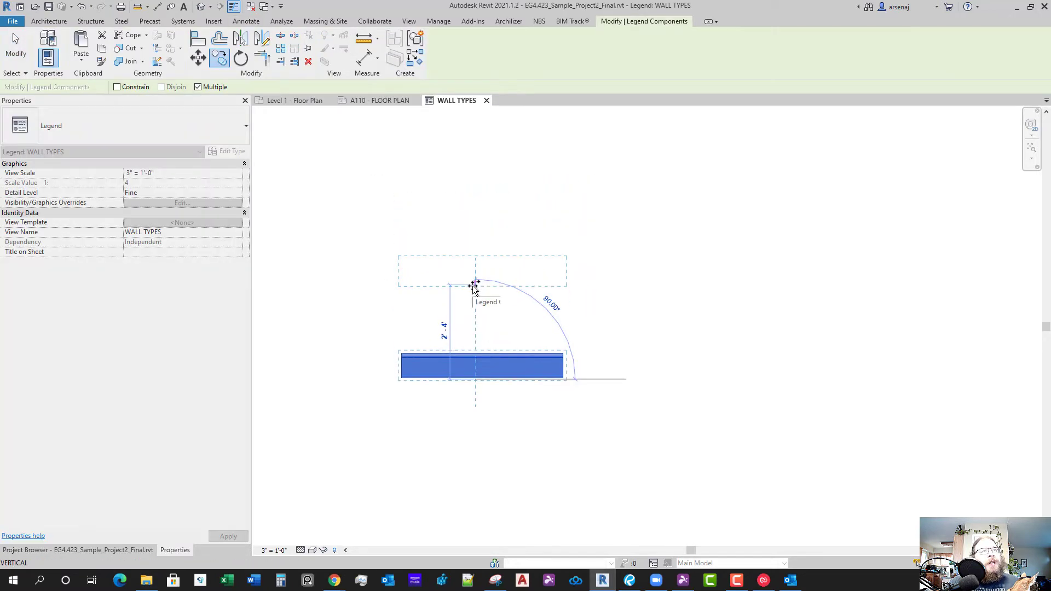
{"action": "left_click", "coordinate": [474, 287]}
{"action": "key", "text": "Escape"}
{"action": "key", "text": "Escape"}
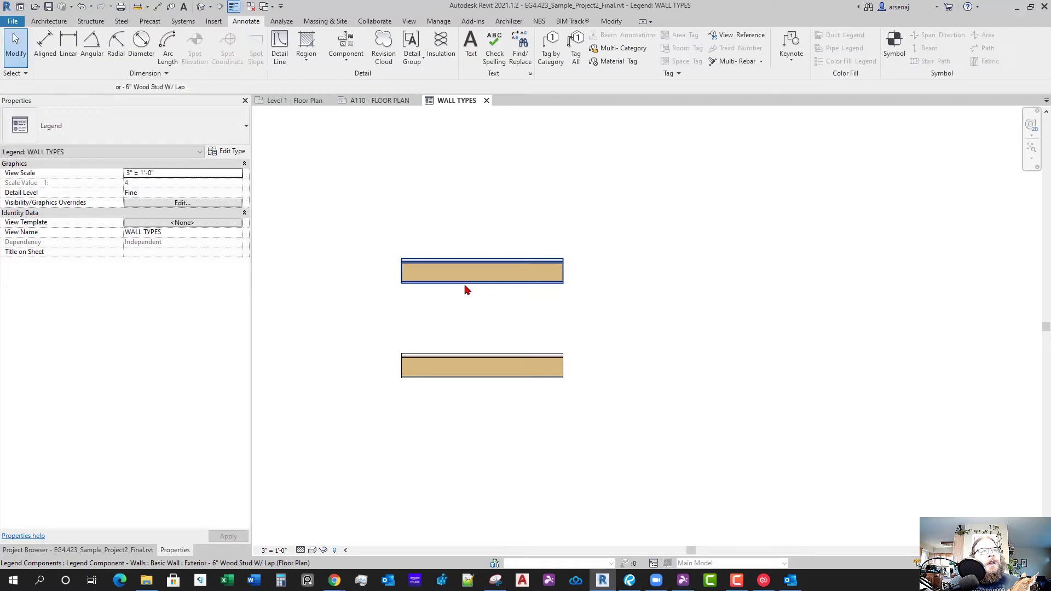
Browse the component types available for the copied upper wall component and delete that copy
{"action": "left_click", "coordinate": [466, 289]}
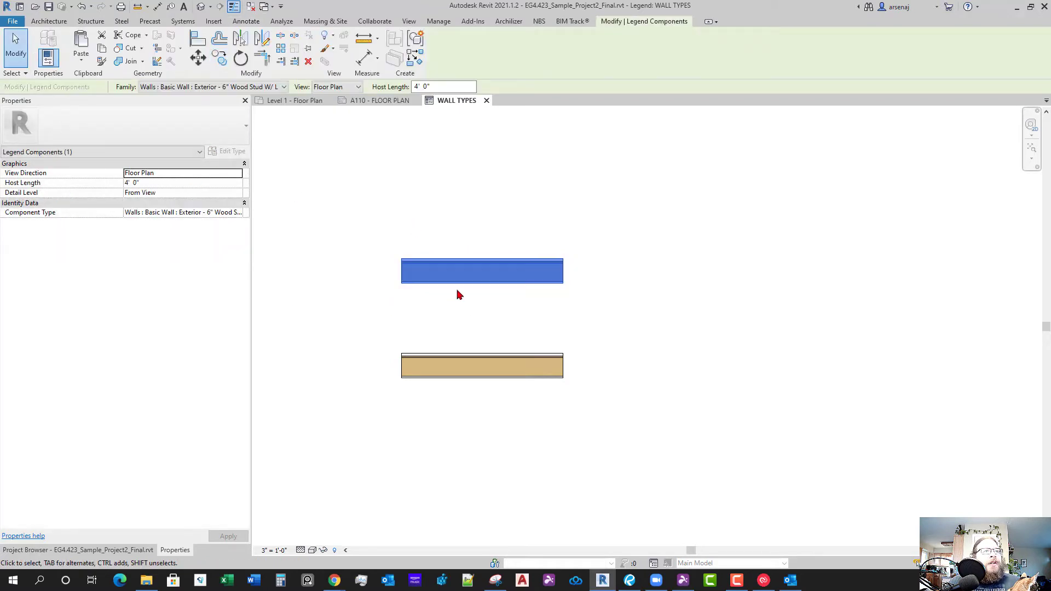
{"action": "left_click", "coordinate": [237, 213]}
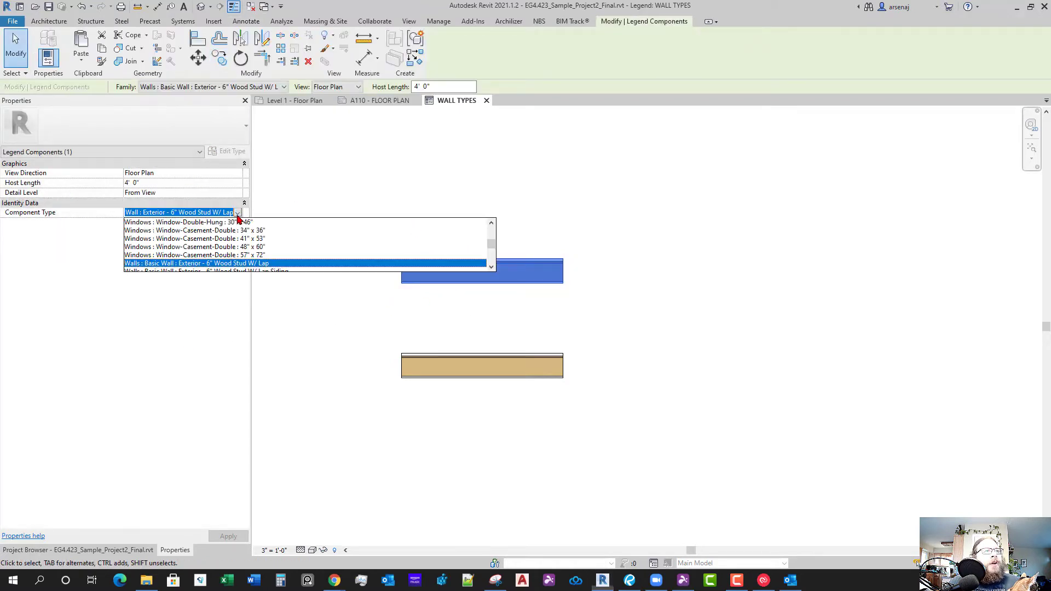
{"action": "scroll", "coordinate": [293, 246], "scroll_direction": "down", "scroll_amount": 3}
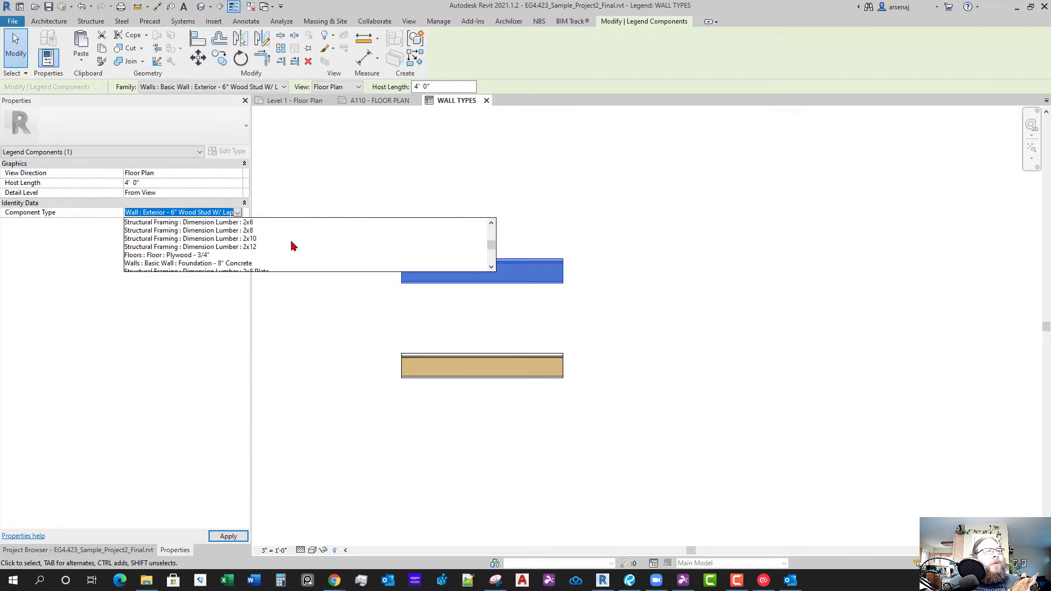
{"action": "scroll", "coordinate": [293, 247], "scroll_direction": "down", "scroll_amount": 2}
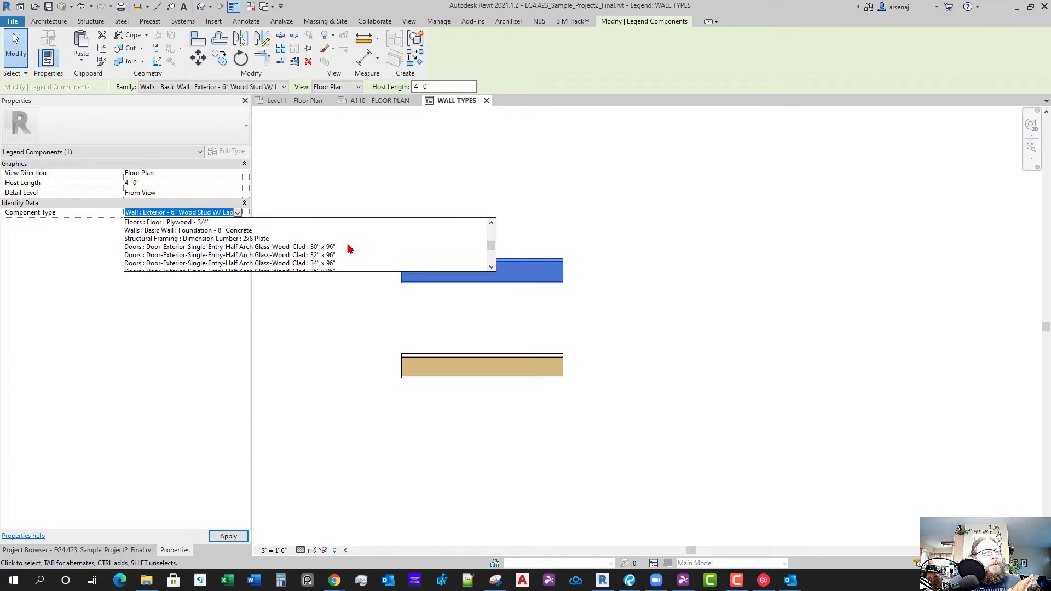
{"action": "scroll", "coordinate": [306, 260], "scroll_direction": "up", "scroll_amount": 10}
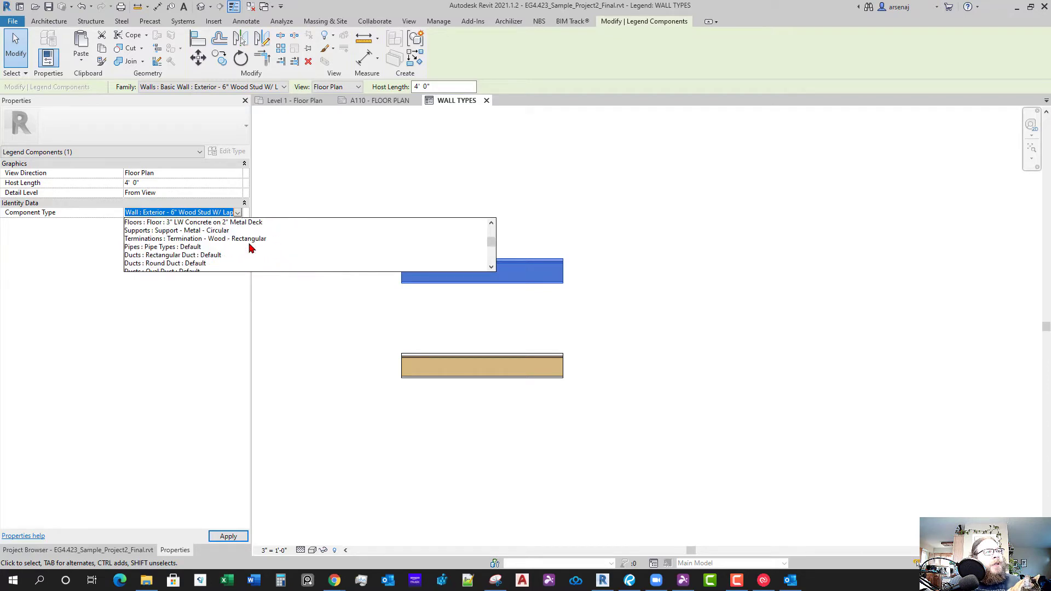
{"action": "scroll", "coordinate": [250, 248], "scroll_direction": "down", "scroll_amount": 10}
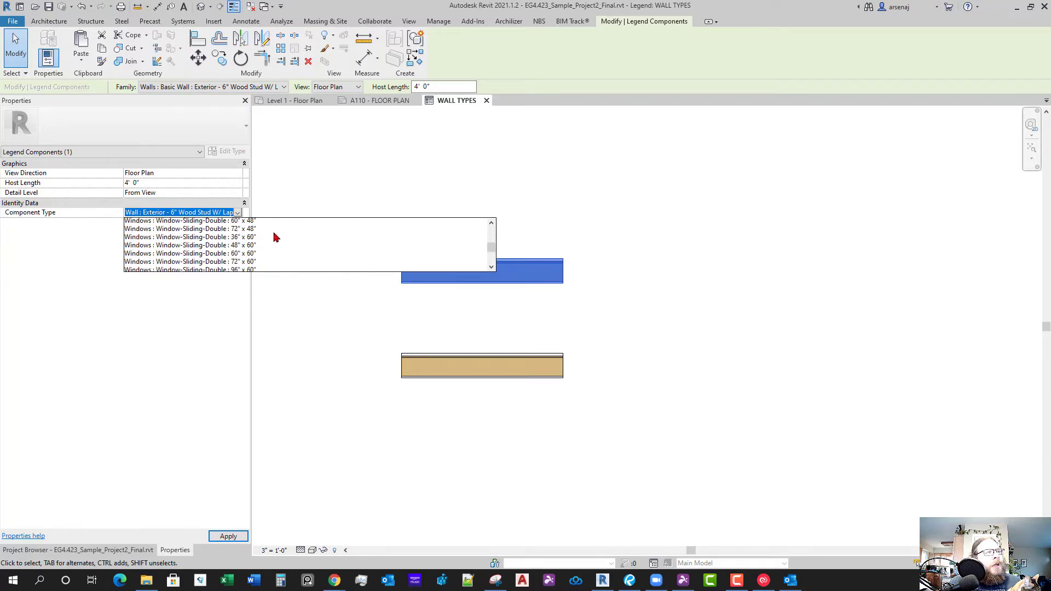
{"action": "scroll", "coordinate": [274, 252], "scroll_direction": "down", "scroll_amount": 6}
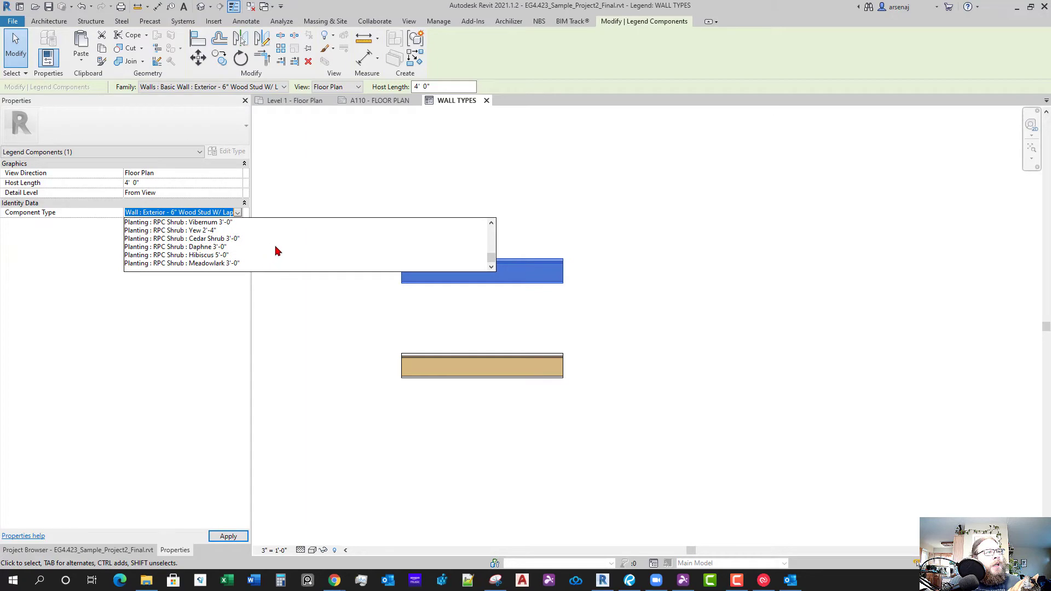
{"action": "left_click", "coordinate": [350, 191]}
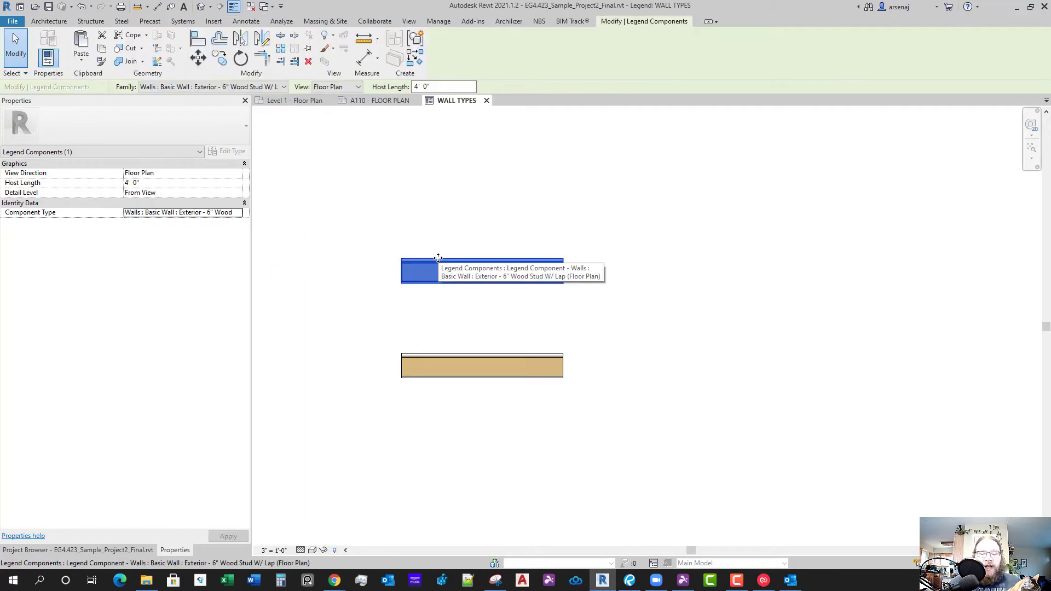
{"action": "key", "text": "Delete"}
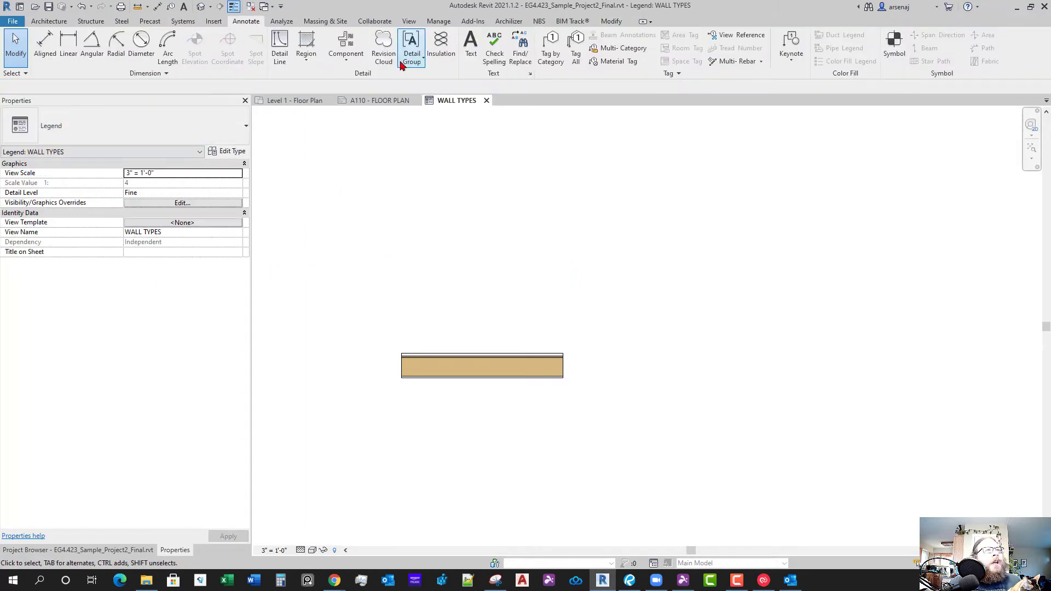
Place a Basic Wall : Interior - 2x4 Wood Stud legend component in floor plan view, aligned above the exterior wall component
{"action": "left_click", "coordinate": [359, 63]}
{"action": "left_click", "coordinate": [340, 125]}
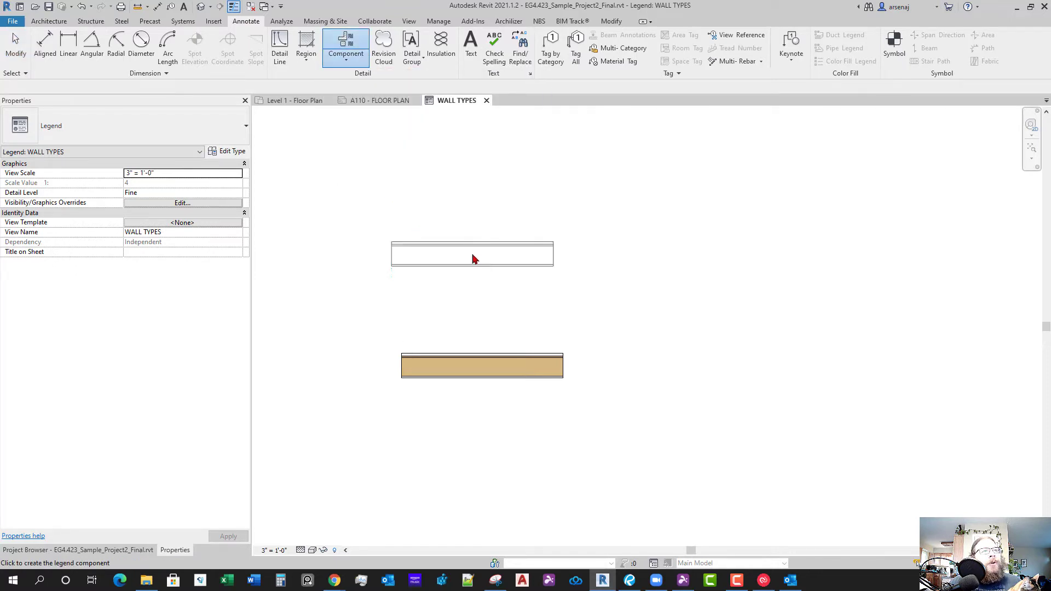
{"action": "left_click", "coordinate": [174, 87]}
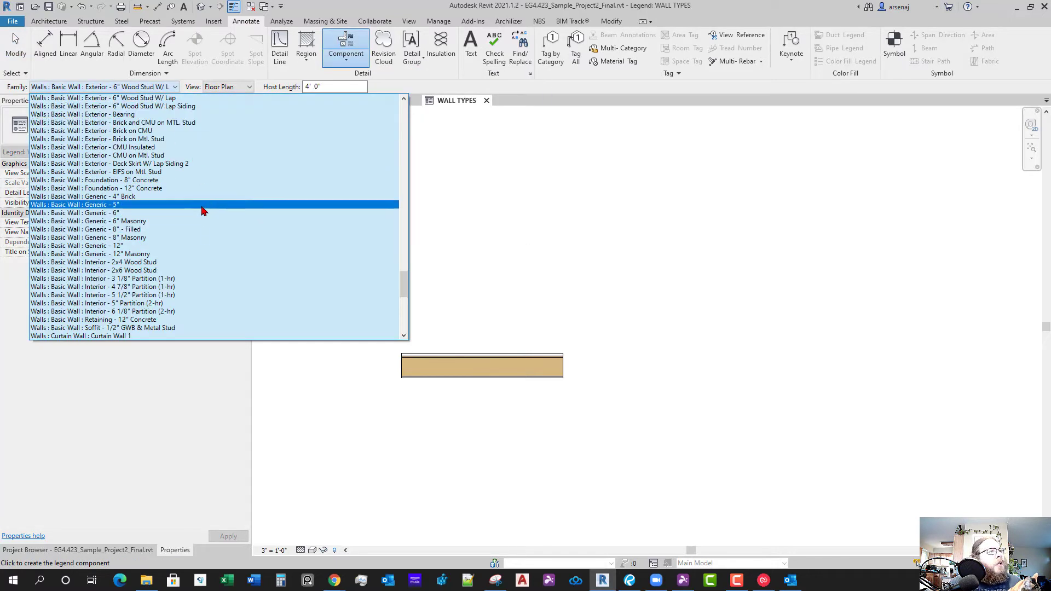
{"action": "scroll", "coordinate": [258, 230], "scroll_direction": "up", "scroll_amount": 2}
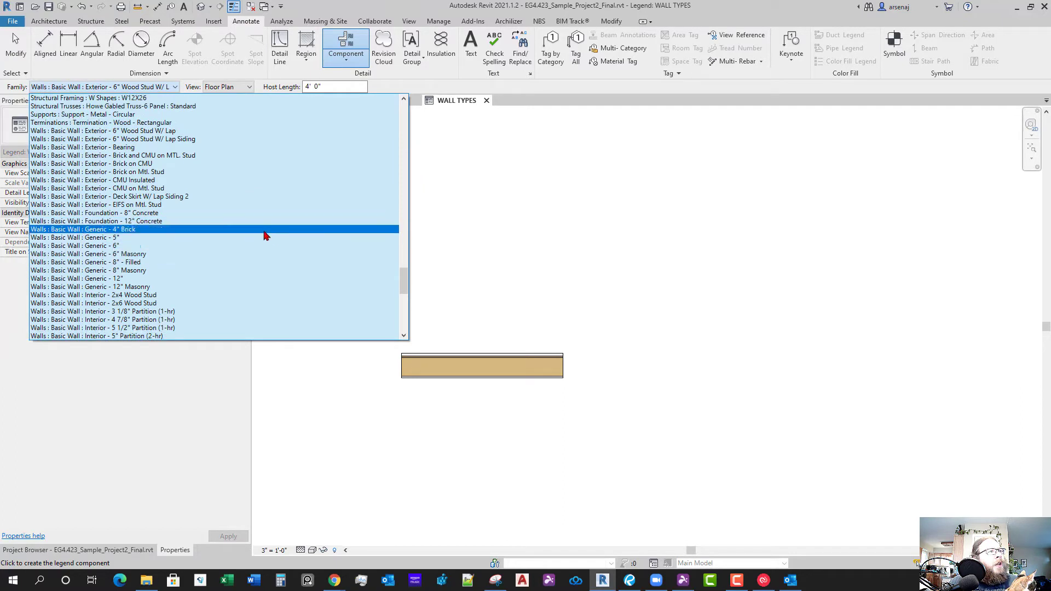
{"action": "scroll", "coordinate": [285, 246], "scroll_direction": "down", "scroll_amount": 2}
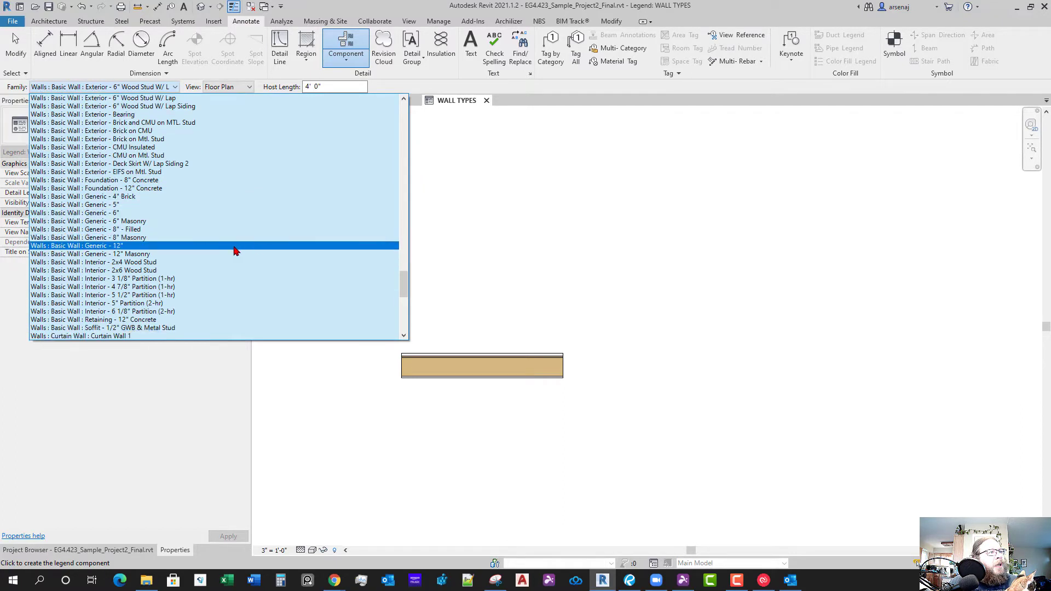
{"action": "left_click", "coordinate": [166, 264]}
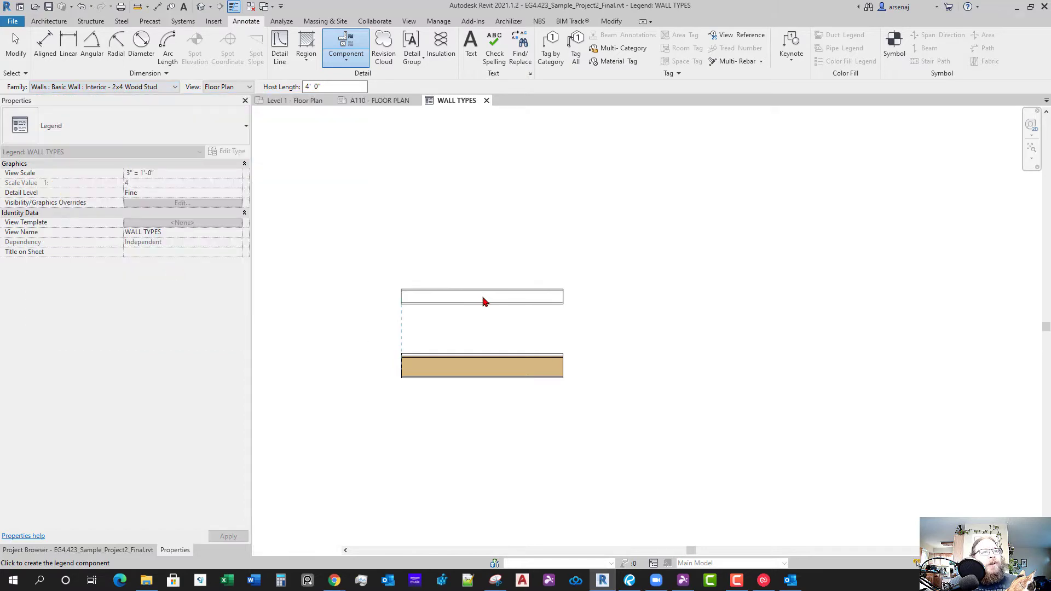
{"action": "left_click", "coordinate": [483, 301]}
Place a Basic Wall : Interior - 2x6 Wood Stud legend component above the 2x4 interior wall component
{"action": "left_click", "coordinate": [166, 91]}
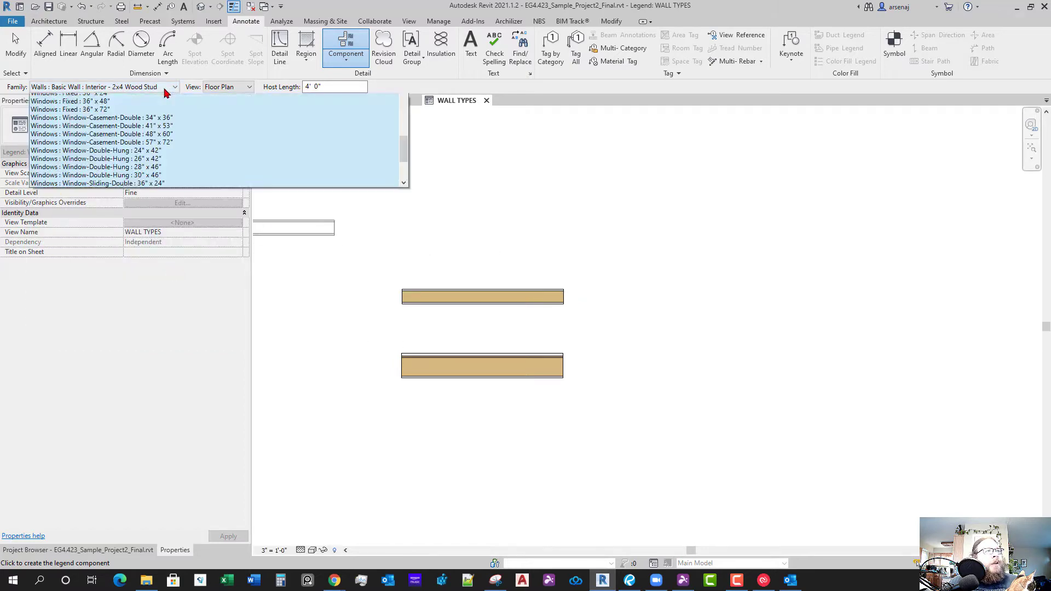
{"action": "left_click", "coordinate": [165, 106]}
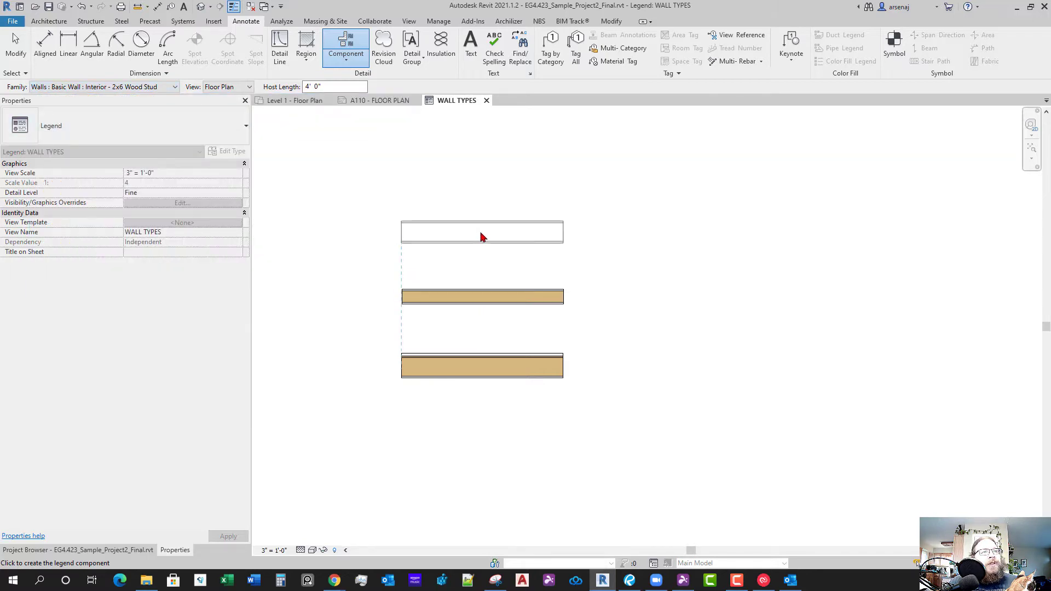
{"action": "left_click", "coordinate": [482, 237]}
{"action": "key", "text": "Escape"}
{"action": "key", "text": "Escape"}
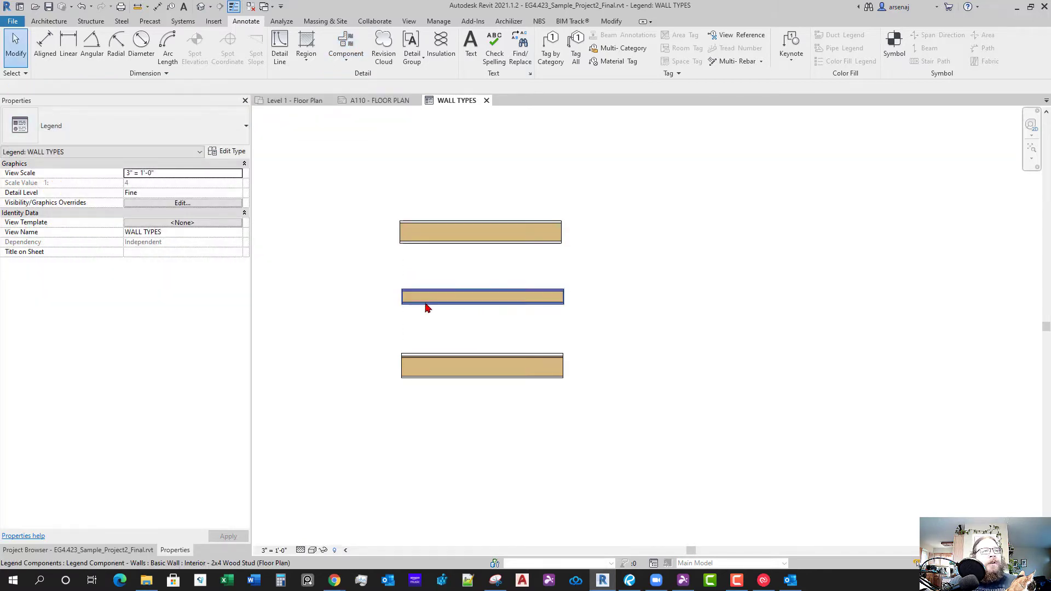
{"action": "left_click", "coordinate": [427, 301]}
{"action": "key", "text": "Escape"}
Start a text note in the 3/32" Arial type and set that type's leader arrowhead to Arrow Filled 20 Degree
{"action": "scroll", "coordinate": [551, 338], "scroll_direction": "down", "scroll_amount": 2}
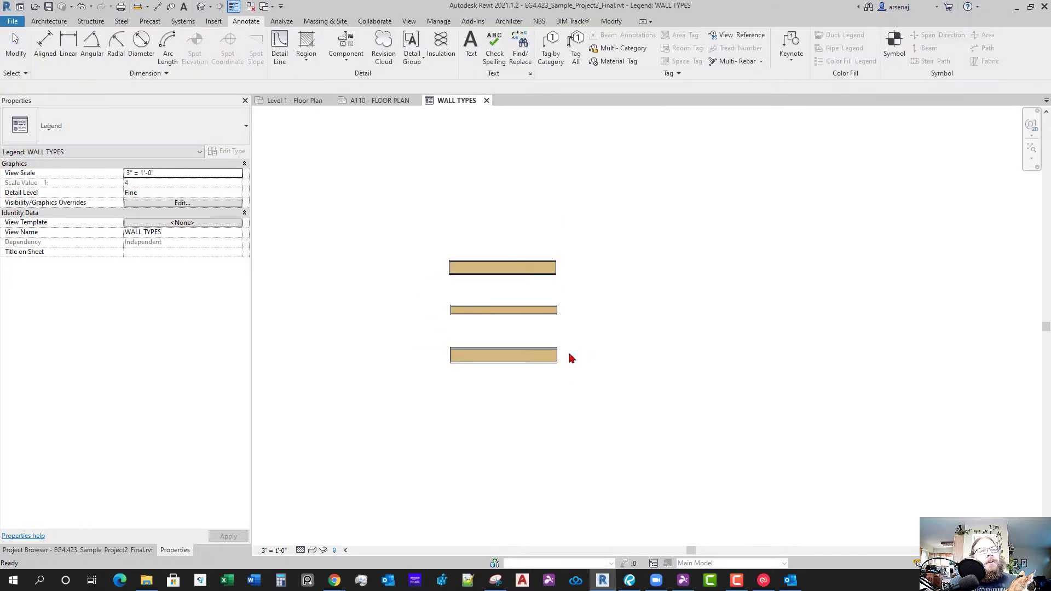
{"action": "middle_click_drag", "start_coordinate": [606, 375], "coordinate": [482, 346]}
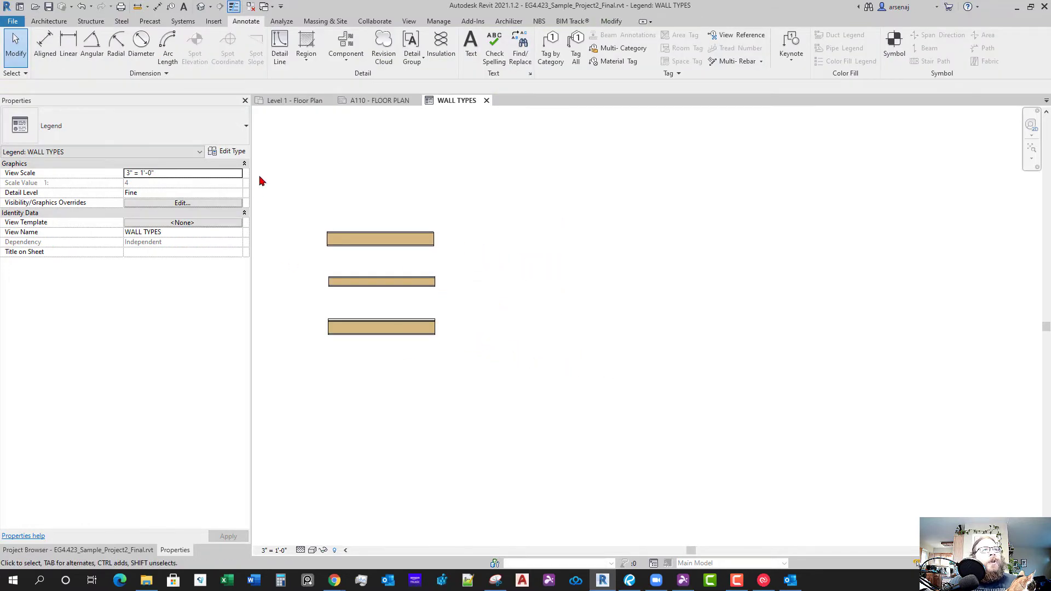
{"action": "left_click", "coordinate": [471, 49]}
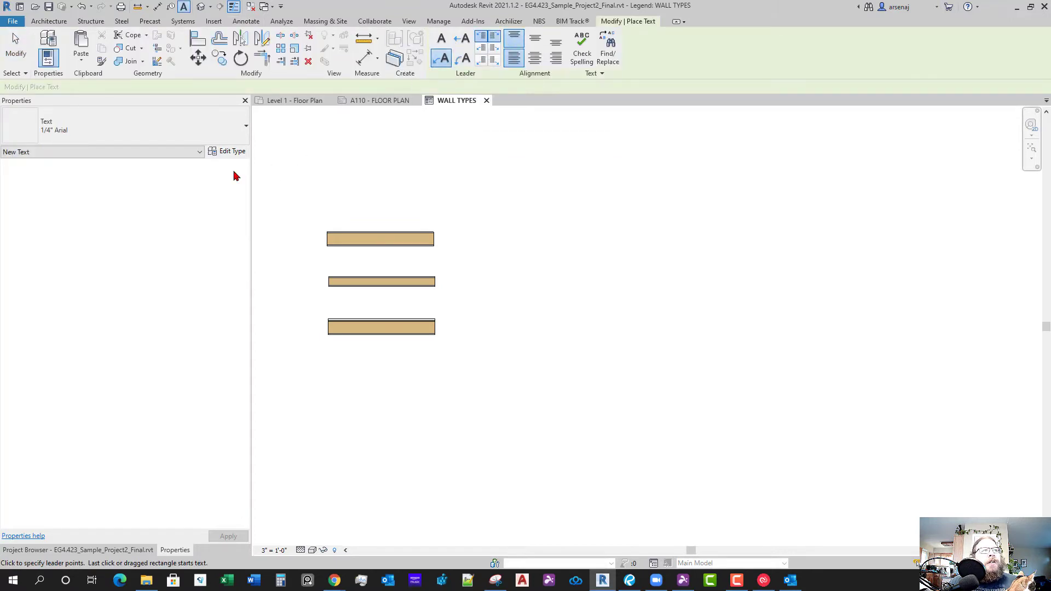
{"action": "left_click", "coordinate": [221, 140]}
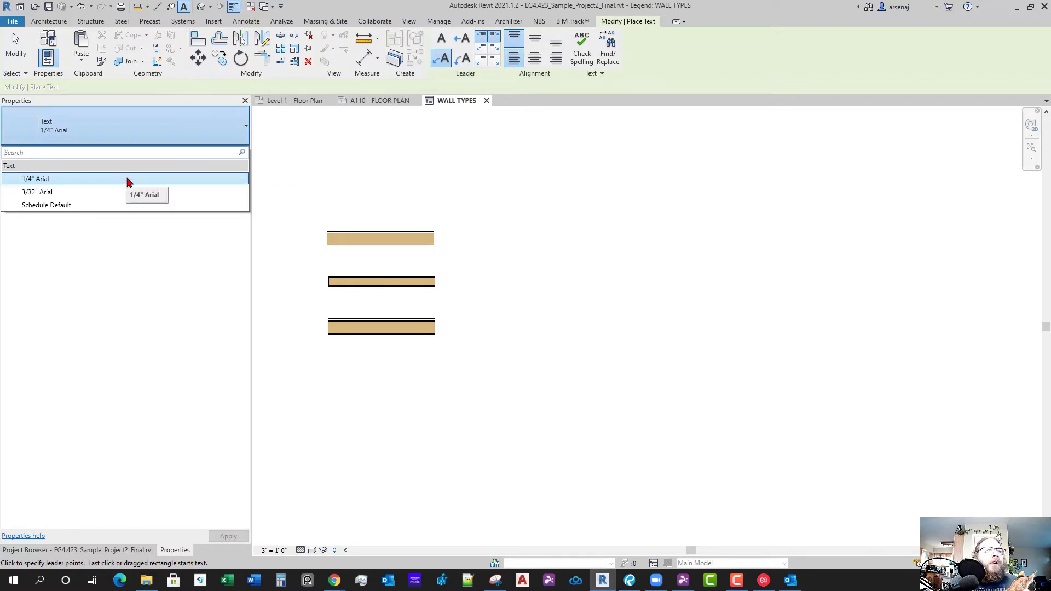
{"action": "left_click", "coordinate": [119, 193]}
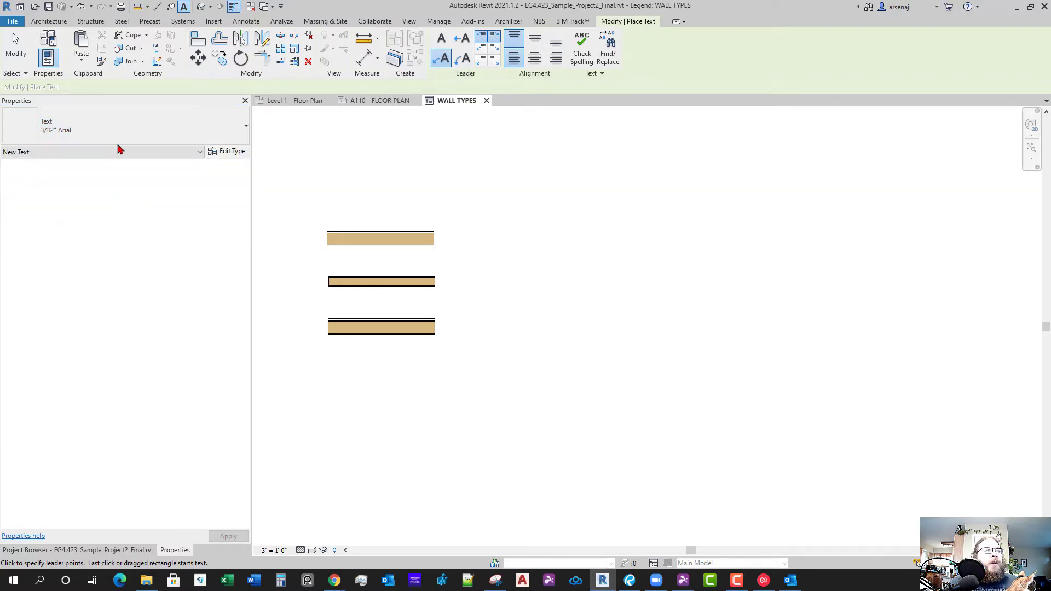
{"action": "left_click", "coordinate": [230, 156]}
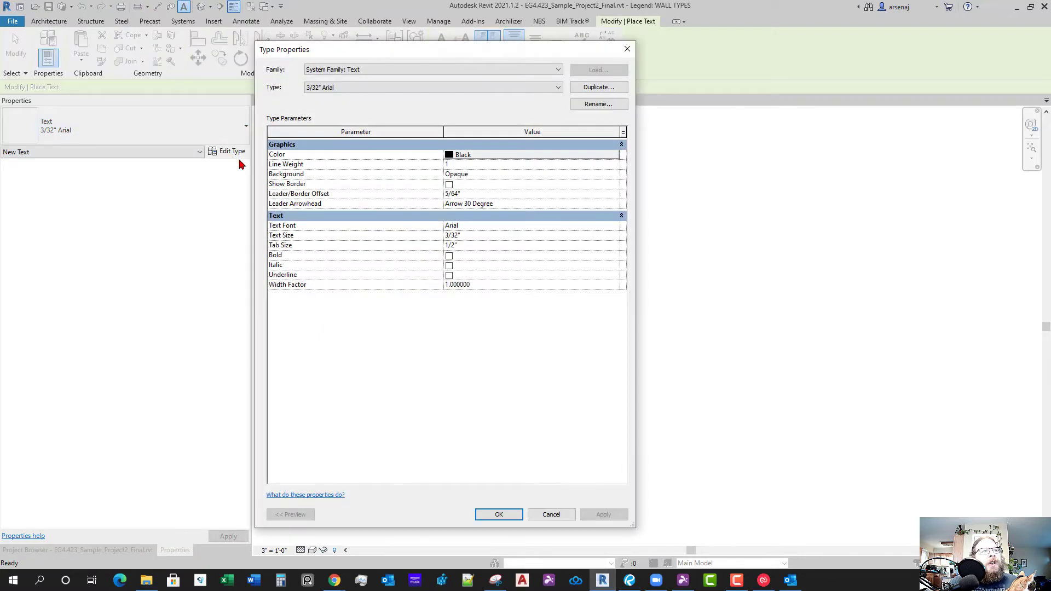
{"action": "left_click", "coordinate": [602, 209]}
{"action": "left_click", "coordinate": [615, 203]}
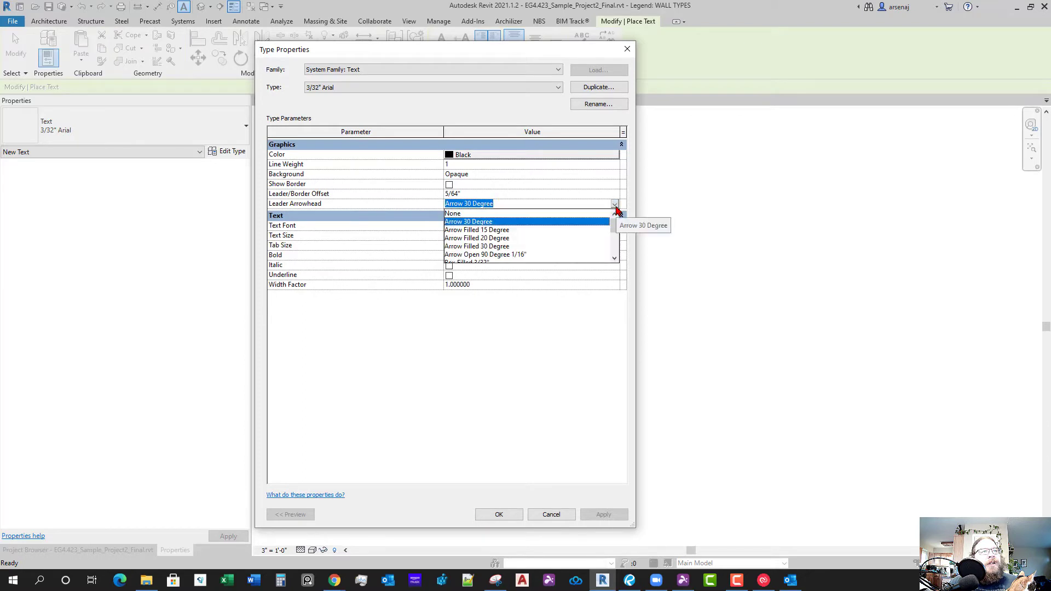
{"action": "left_click", "coordinate": [614, 204]}
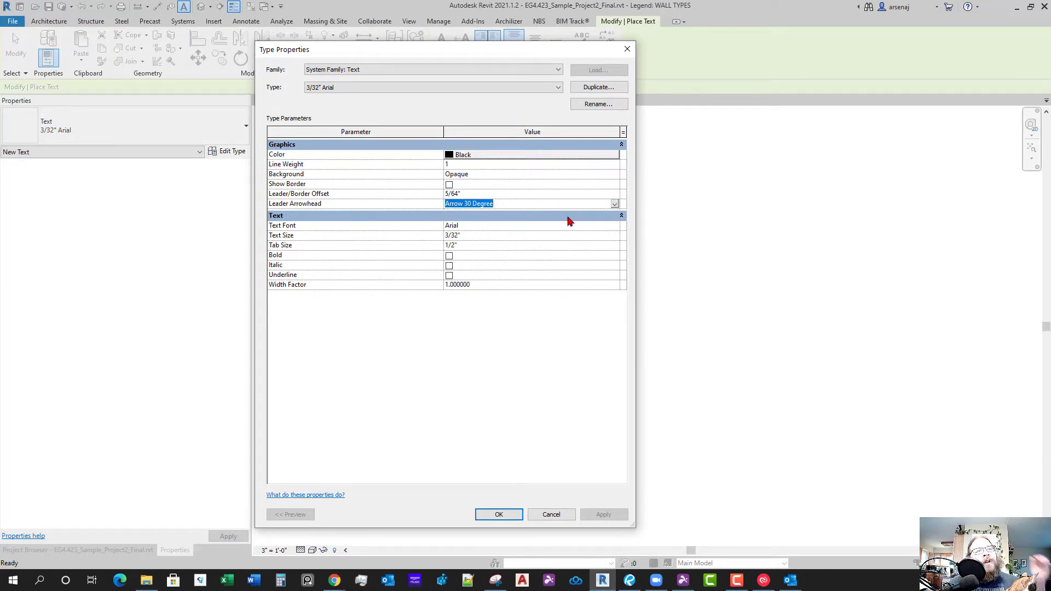
{"action": "left_click", "coordinate": [615, 204]}
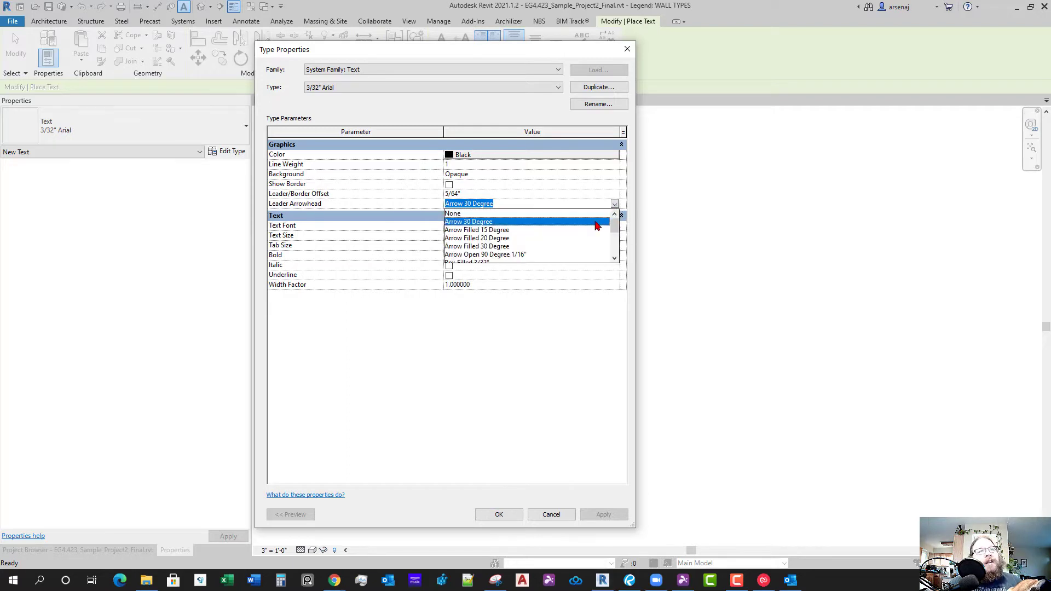
{"action": "left_click", "coordinate": [500, 239]}
{"action": "key", "text": "shift+Tab"}
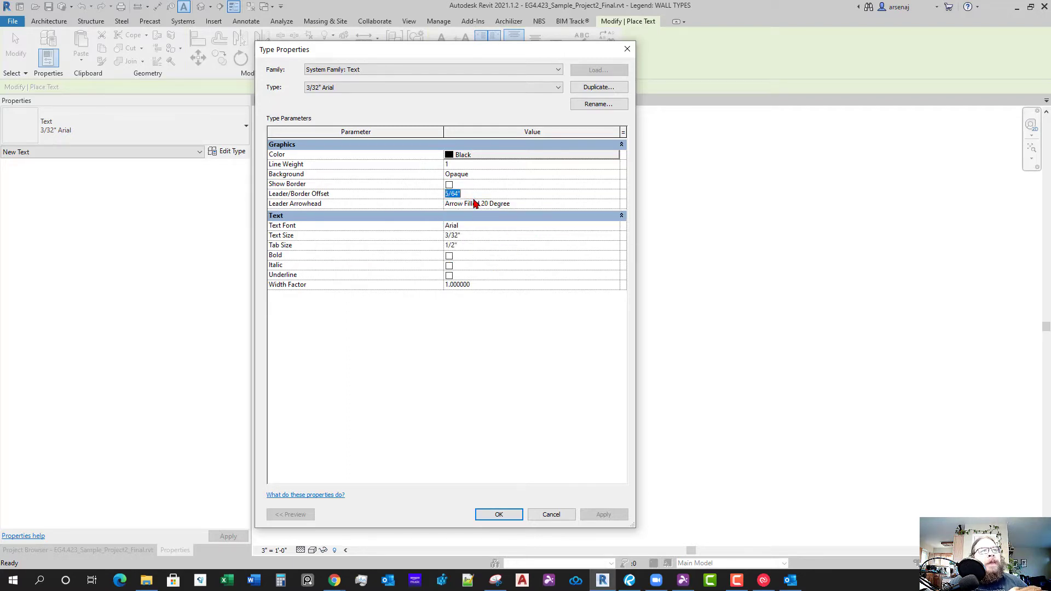
Review the text type's leader offset, background, line weight, font, text size and tab size, and accept the type changes
{"action": "left_click", "coordinate": [447, 195]}
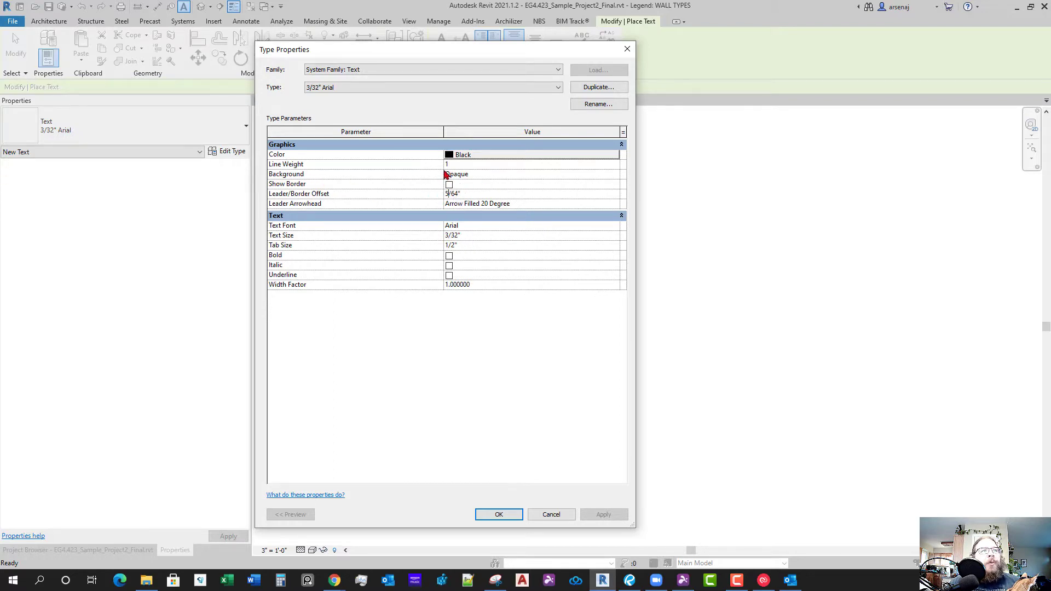
{"action": "left_click", "coordinate": [482, 175]}
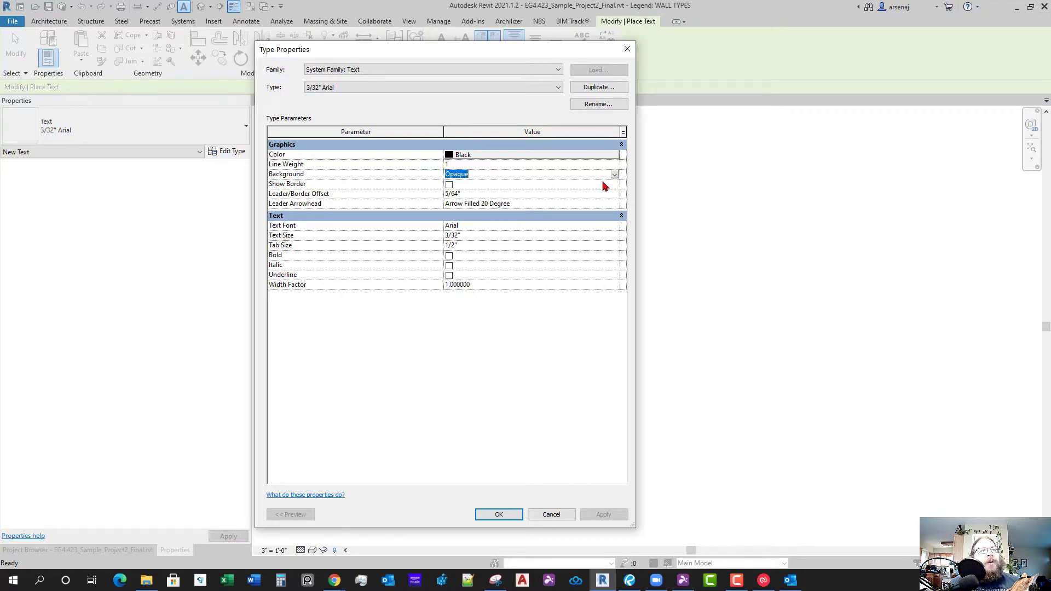
{"action": "left_click", "coordinate": [476, 167]}
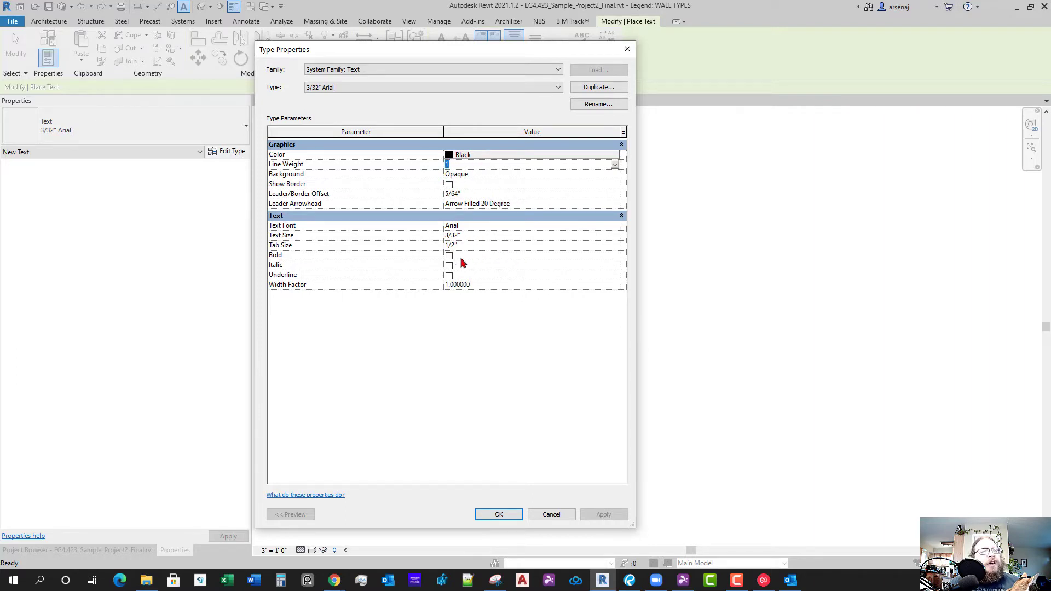
{"action": "left_click", "coordinate": [476, 228]}
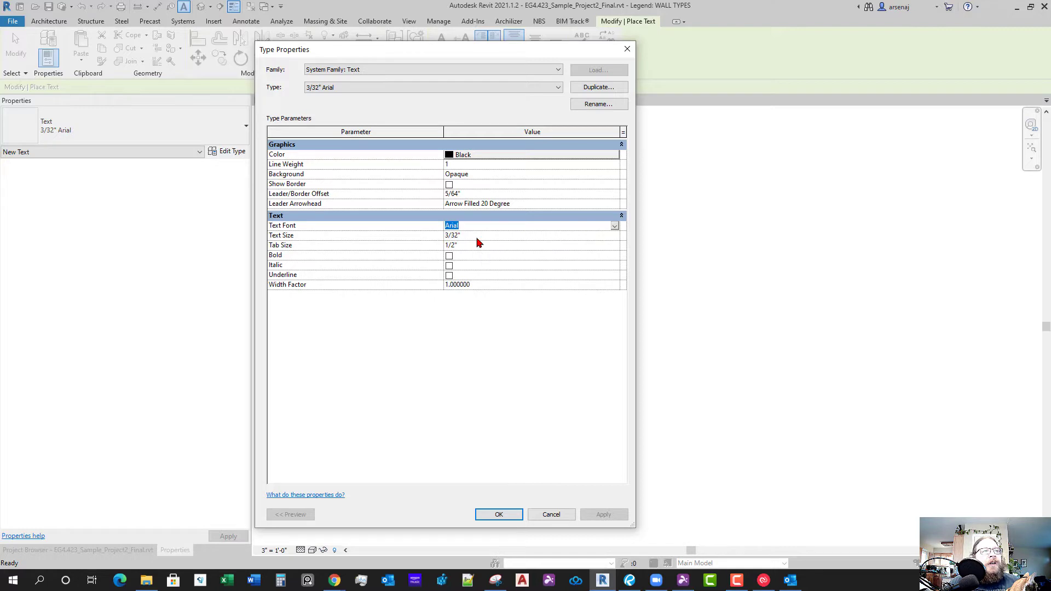
{"action": "left_click", "coordinate": [476, 237]}
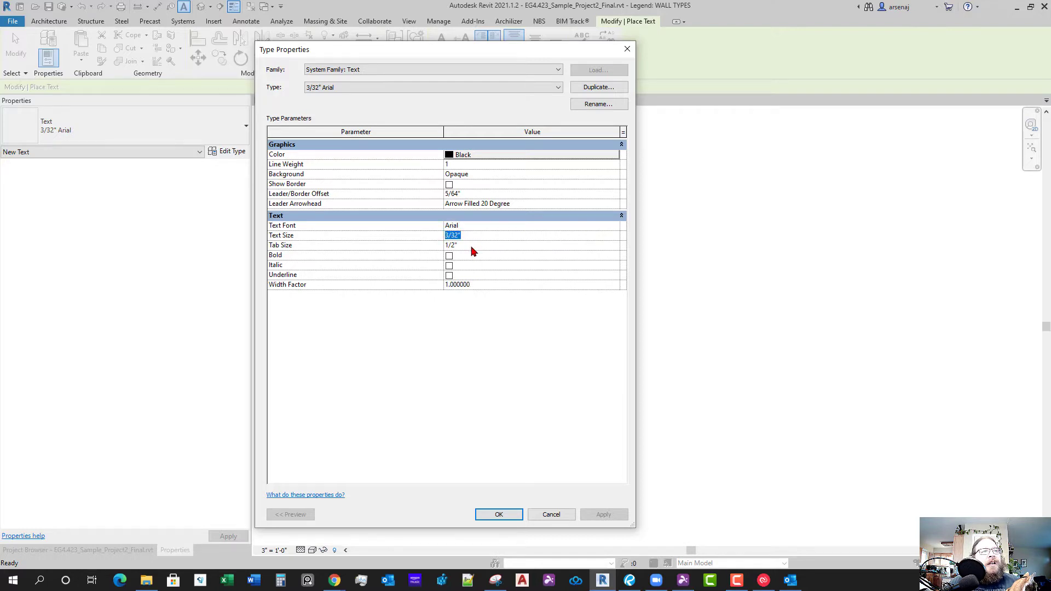
{"action": "left_click", "coordinate": [472, 247]}
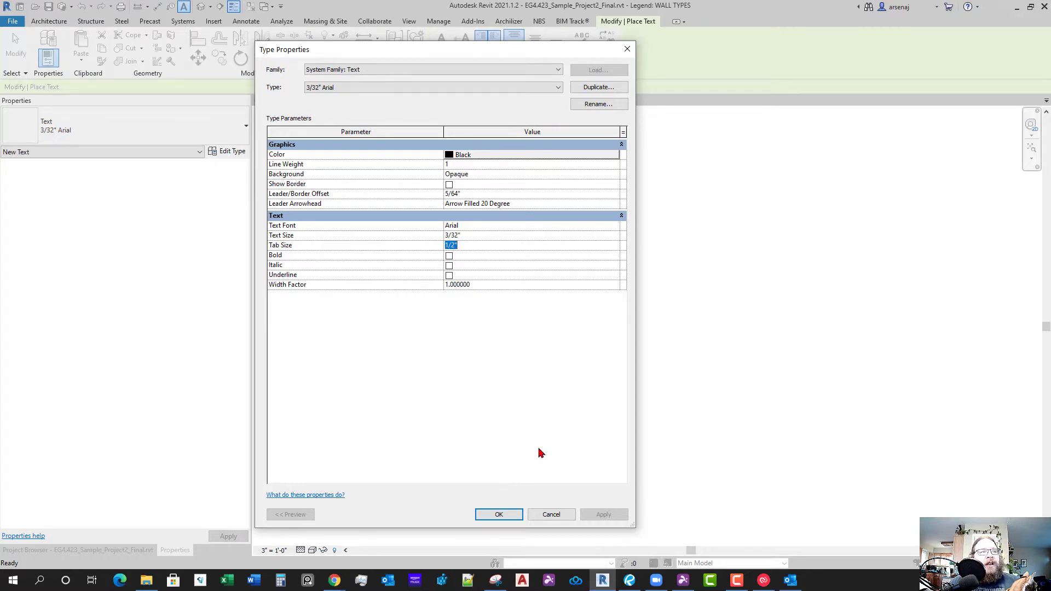
{"action": "left_click", "coordinate": [493, 519]}
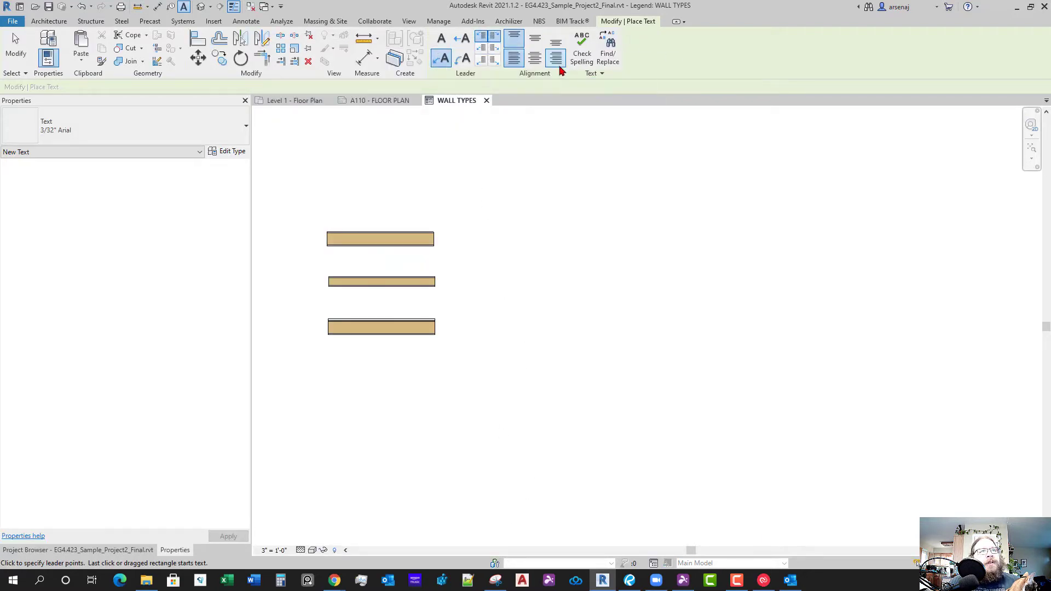
Place a short placeholder text note with a two-segment leader running from the exterior wall component's lower edge to below the wall
{"action": "left_click", "coordinate": [443, 38]}
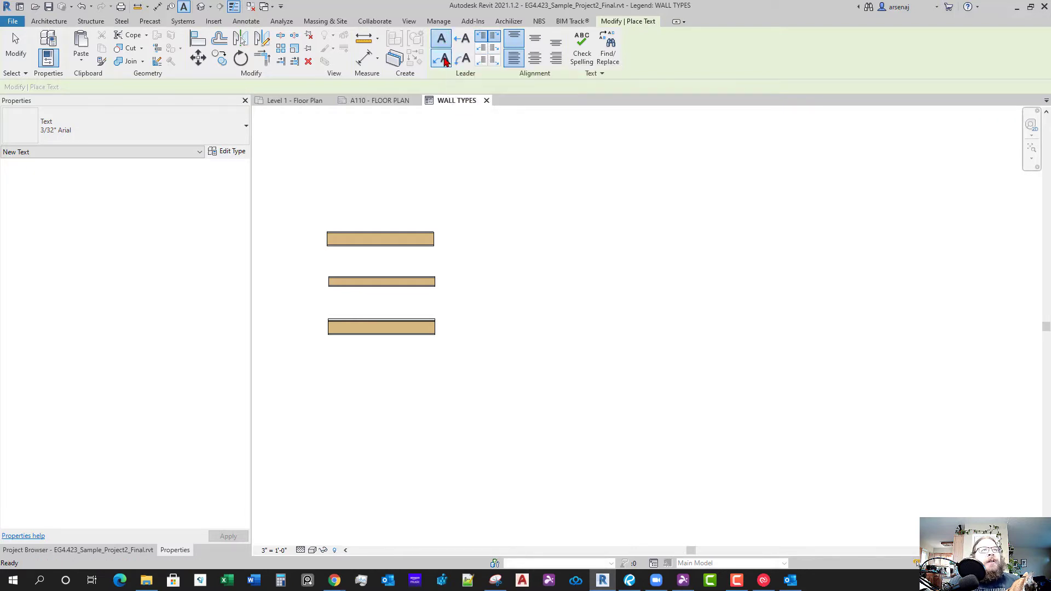
{"action": "left_click", "coordinate": [443, 59]}
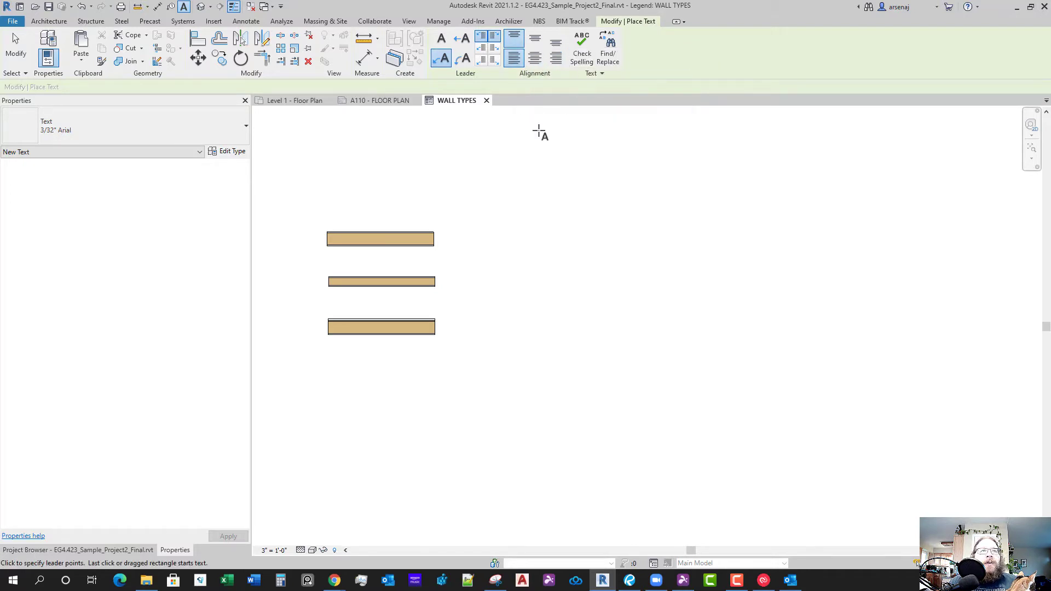
{"action": "middle_click_drag", "start_coordinate": [482, 319], "coordinate": [509, 298]}
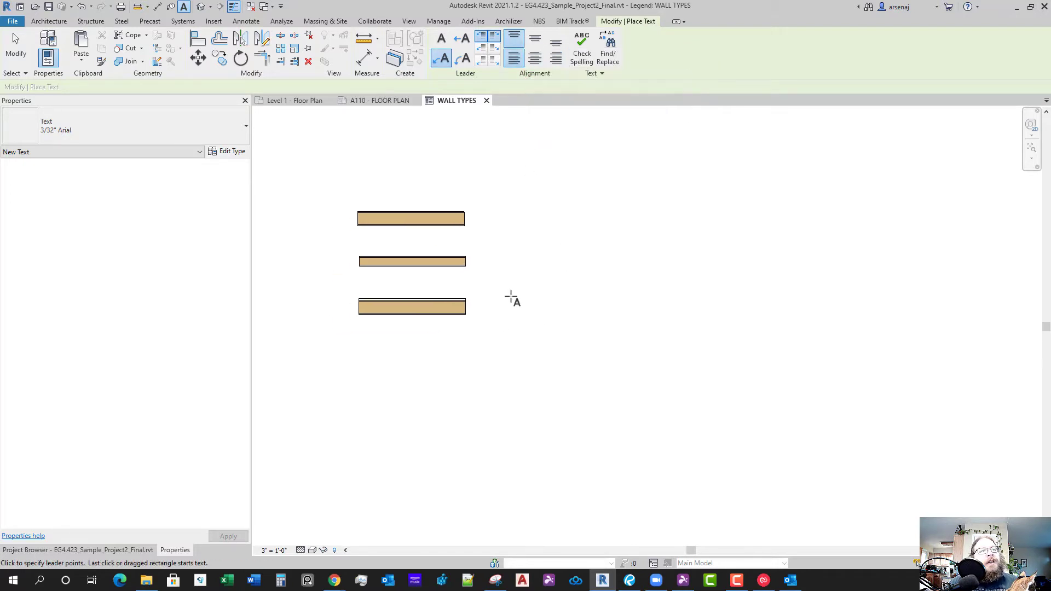
{"action": "scroll", "coordinate": [469, 321], "scroll_direction": "up", "scroll_amount": 1}
{"action": "scroll", "coordinate": [474, 328], "scroll_direction": "down", "scroll_amount": 1}
{"action": "middle_click_drag", "start_coordinate": [495, 336], "coordinate": [523, 337]}
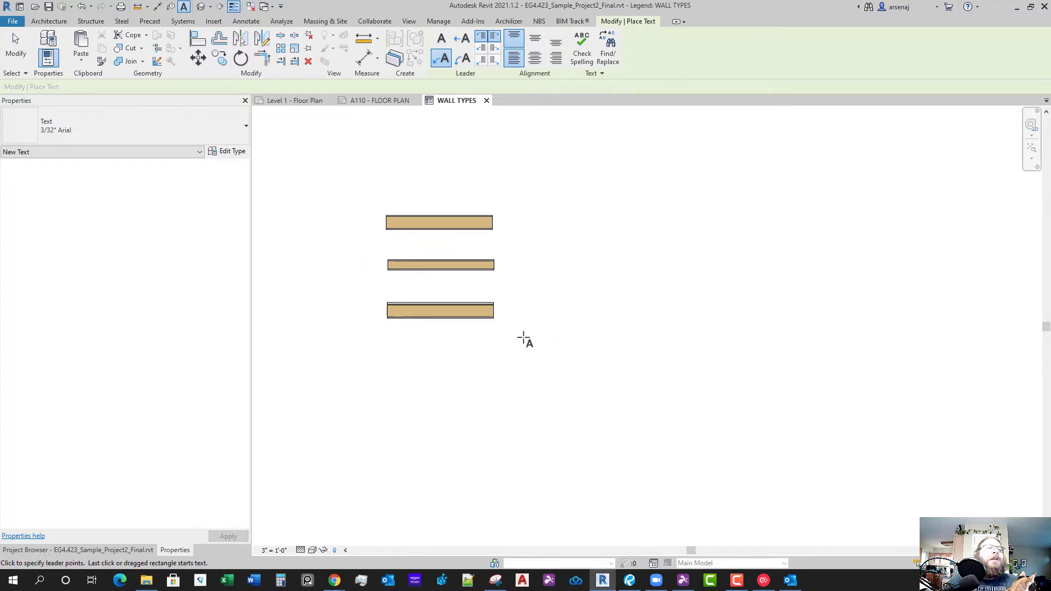
{"action": "scroll", "coordinate": [504, 313], "scroll_direction": "up", "scroll_amount": 1}
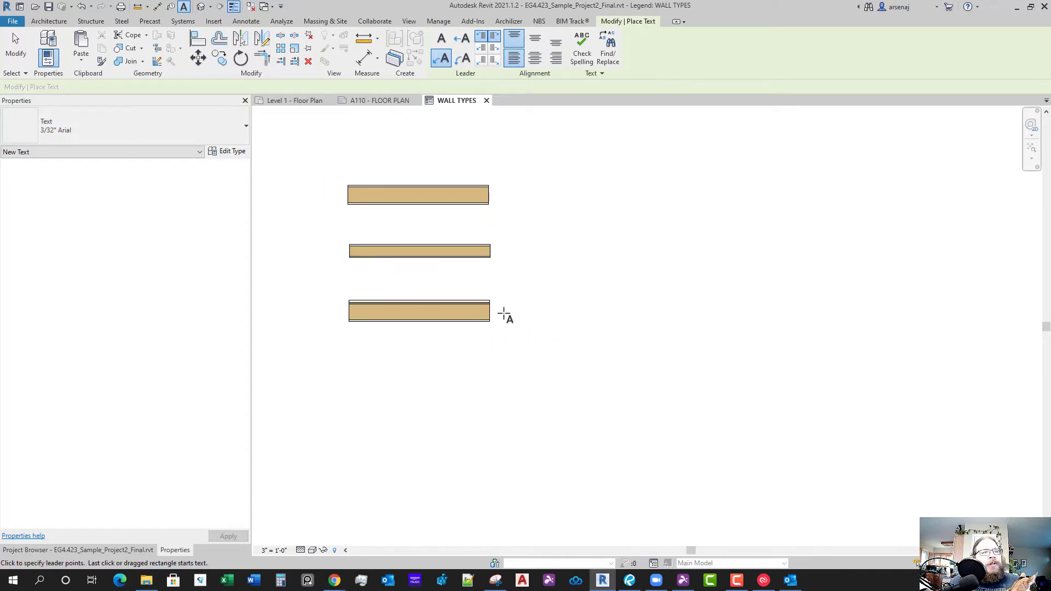
{"action": "scroll", "coordinate": [504, 315], "scroll_direction": "down", "scroll_amount": 1}
{"action": "scroll", "coordinate": [507, 317], "scroll_direction": "up", "scroll_amount": 1}
{"action": "scroll", "coordinate": [507, 317], "scroll_direction": "down", "scroll_amount": 1}
{"action": "middle_click_drag", "start_coordinate": [507, 317], "coordinate": [571, 337]}
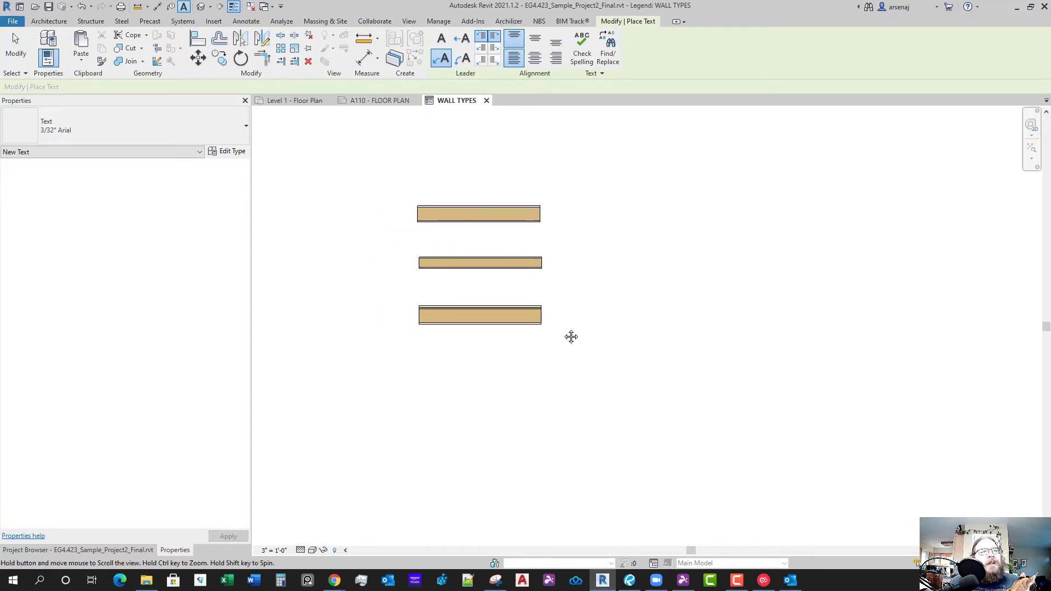
{"action": "left_click", "coordinate": [525, 323]}
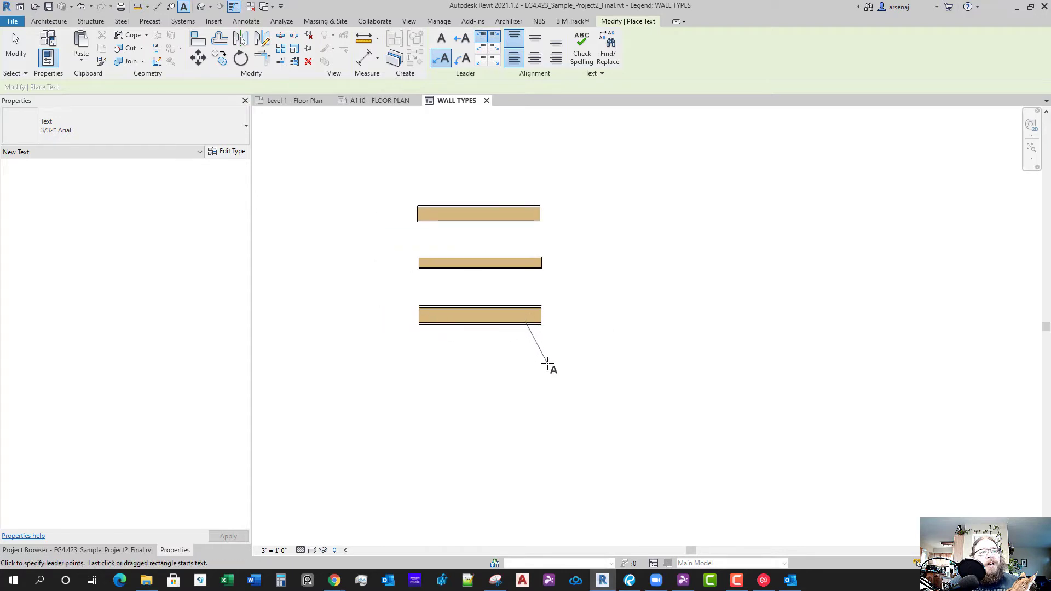
{"action": "left_click", "coordinate": [532, 357]}
{"action": "left_click", "coordinate": [570, 356]}
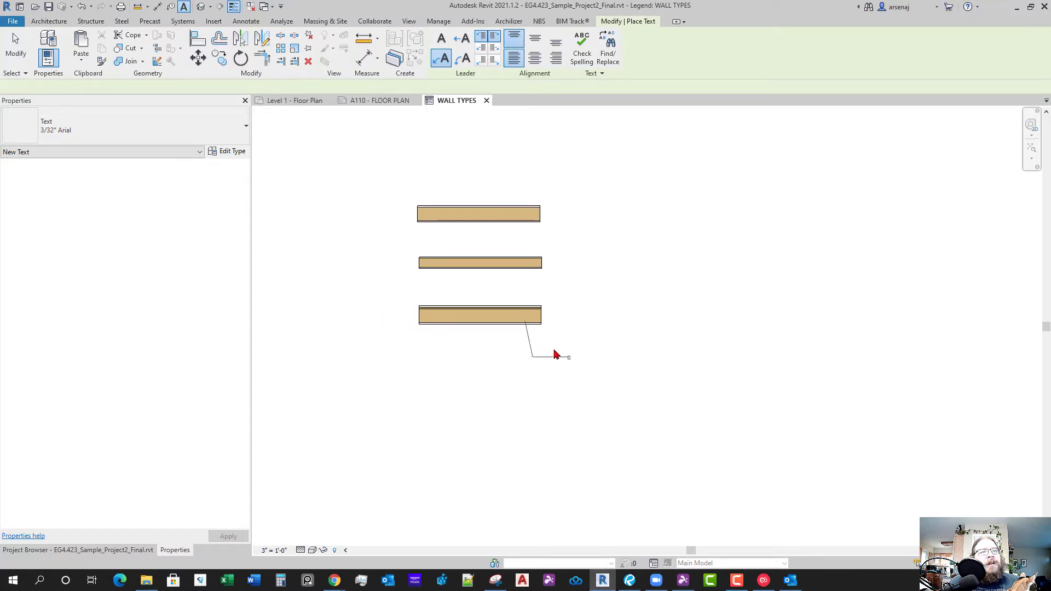
{"action": "scroll", "coordinate": [557, 376], "scroll_direction": "up", "scroll_amount": 1}
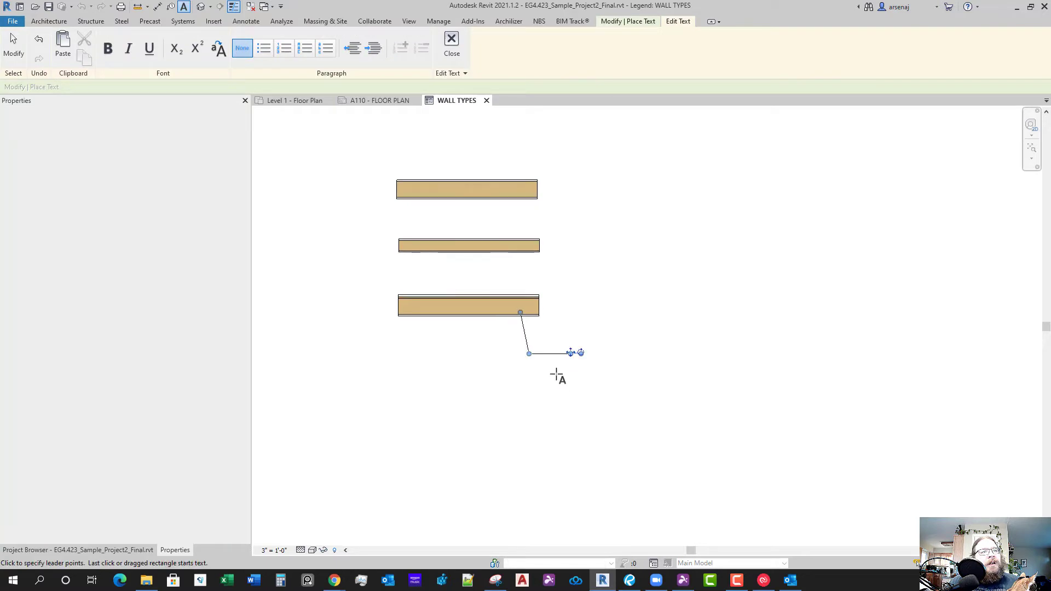
{"action": "key", "text": "Escape"}
{"action": "key", "text": "Escape"}
Finish the placeholder text note, pull its leader elbow up toward the wall, and set the legend's view scale to 1" = 1'-0"
{"action": "scroll", "coordinate": [554, 361], "scroll_direction": "up", "scroll_amount": 2}
{"action": "left_click", "coordinate": [531, 350]}
{"action": "scroll", "coordinate": [512, 365], "scroll_direction": "up", "scroll_amount": 1}
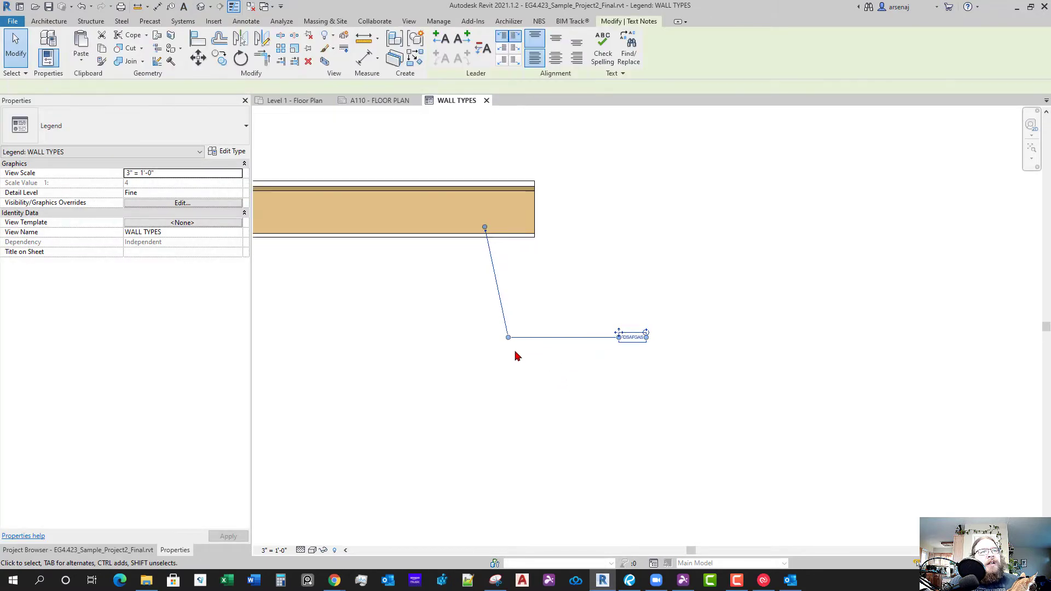
{"action": "left_click_drag", "start_coordinate": [508, 337], "coordinate": [538, 294]}
{"action": "left_click", "coordinate": [275, 550]}
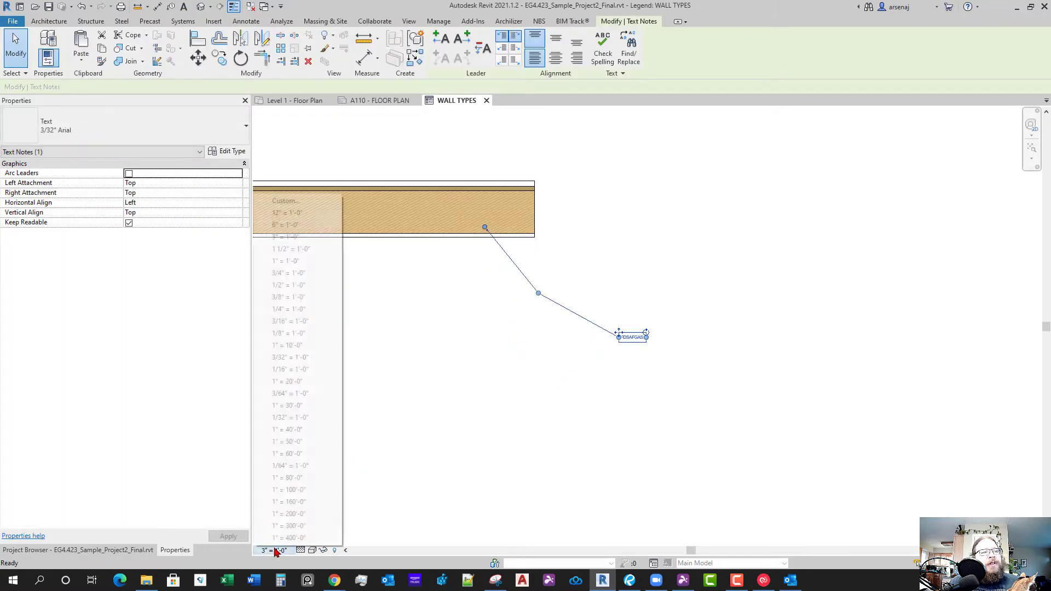
{"action": "left_click", "coordinate": [286, 261]}
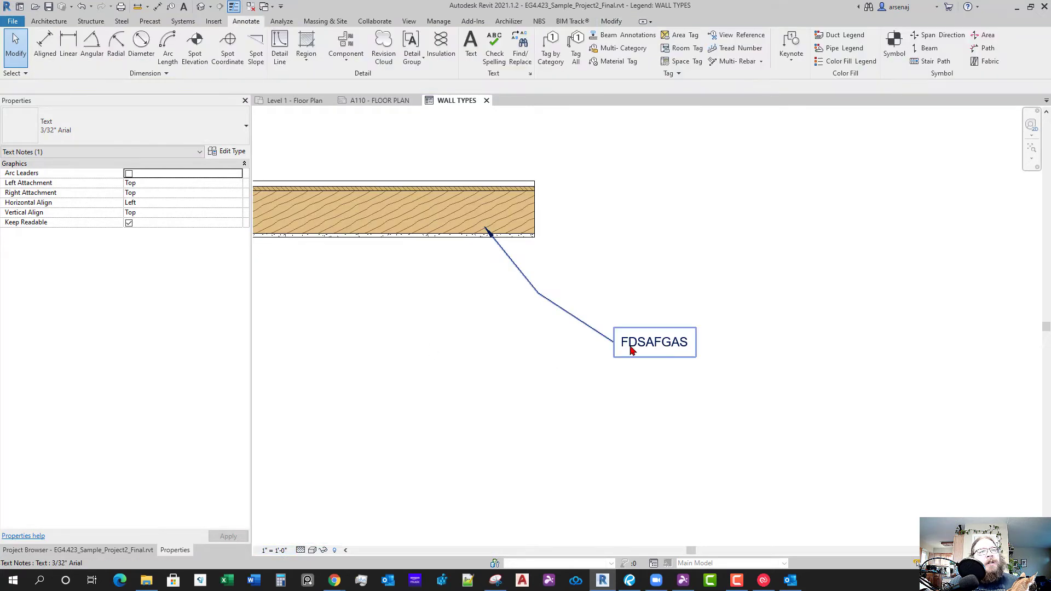
Move the text note up closer to the exterior wall and adjust the leader elbow so its landing is horizontal beside the text
{"action": "left_click", "coordinate": [624, 340]}
{"action": "left_click_drag", "start_coordinate": [624, 339], "coordinate": [599, 289]}
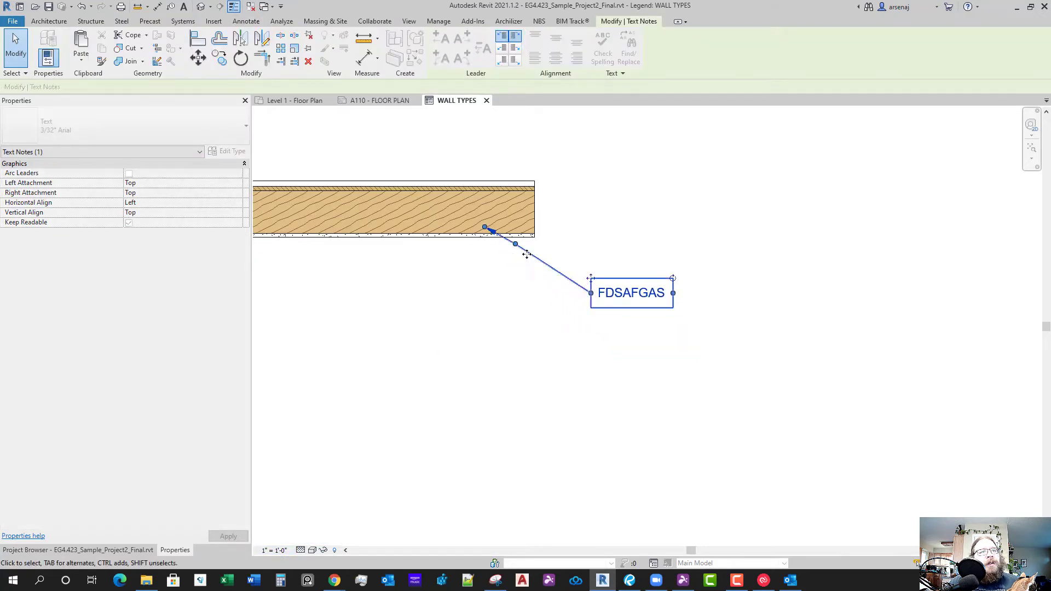
{"action": "left_click_drag", "start_coordinate": [526, 253], "coordinate": [566, 292]}
{"action": "left_click", "coordinate": [603, 358]}
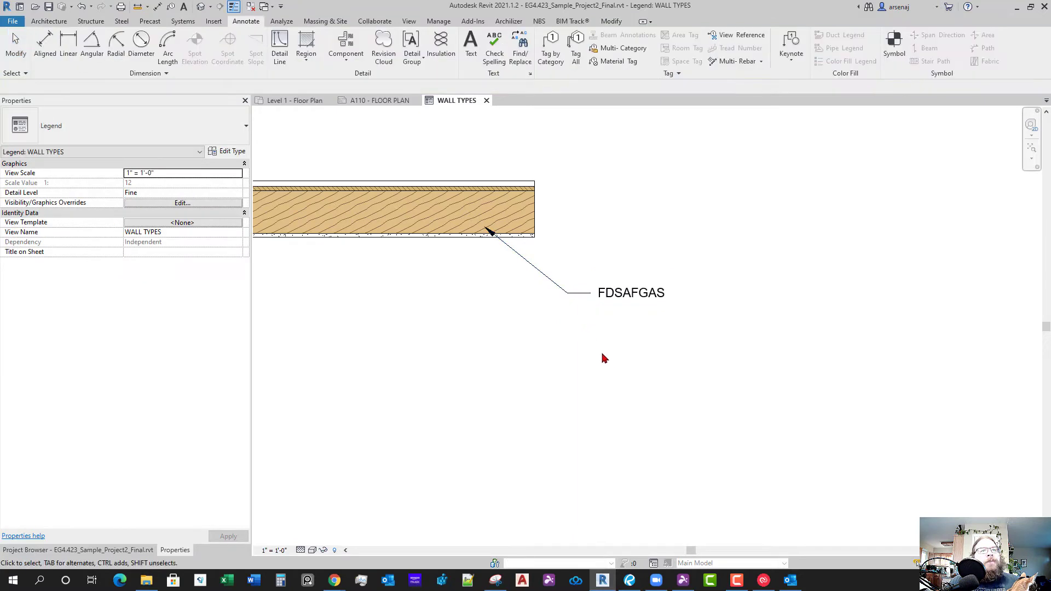
{"action": "scroll", "coordinate": [604, 358], "scroll_direction": "down", "scroll_amount": 5}
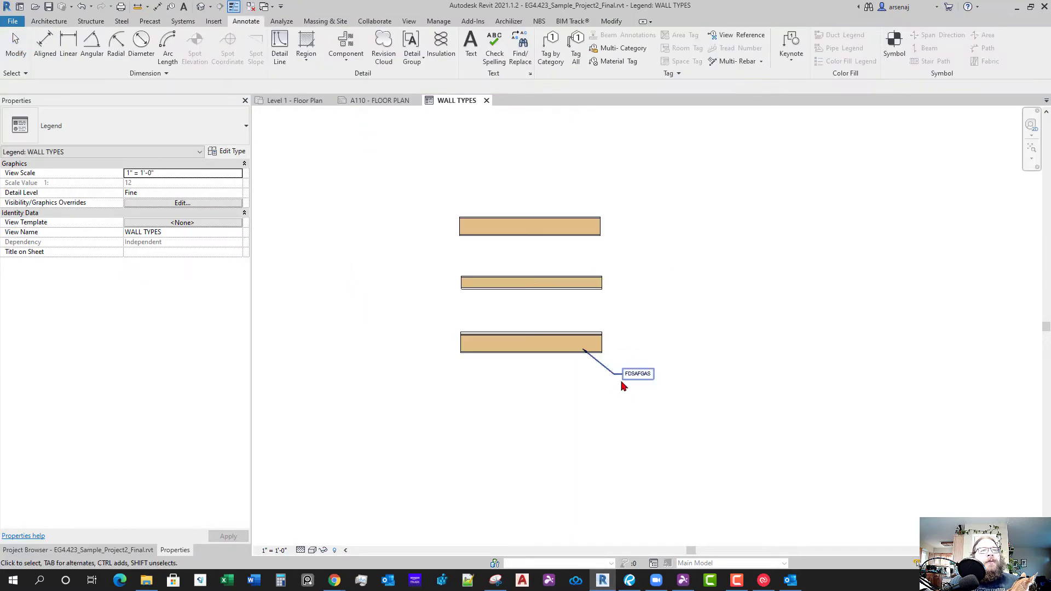
Close the WALL TYPES legend view and create a new sheet with the Arch D 24 x 36 Horizontal titleblock
{"action": "middle_click", "coordinate": [449, 101]}
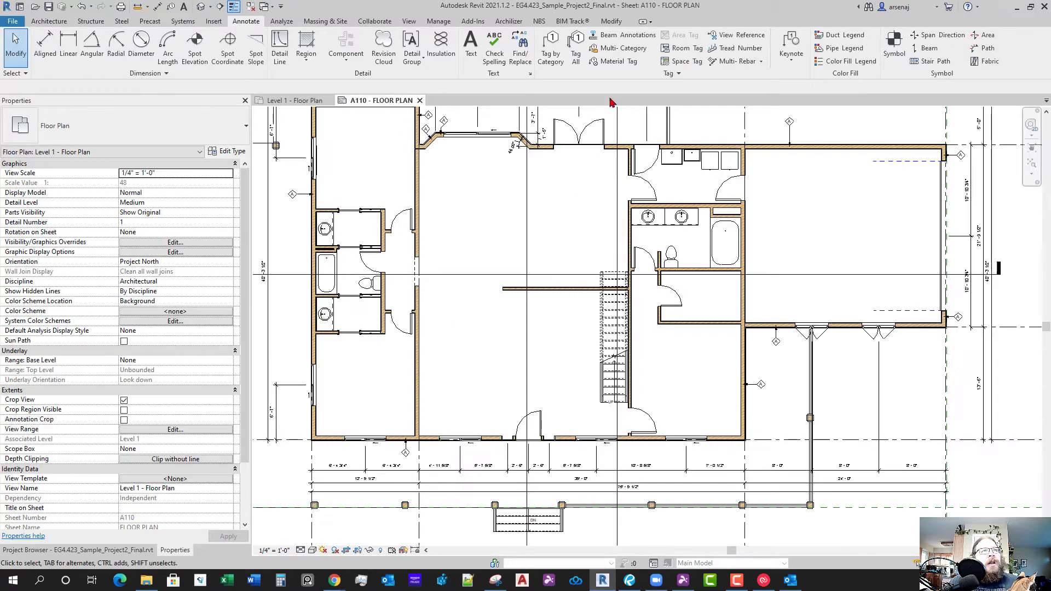
{"action": "left_click", "coordinate": [73, 550]}
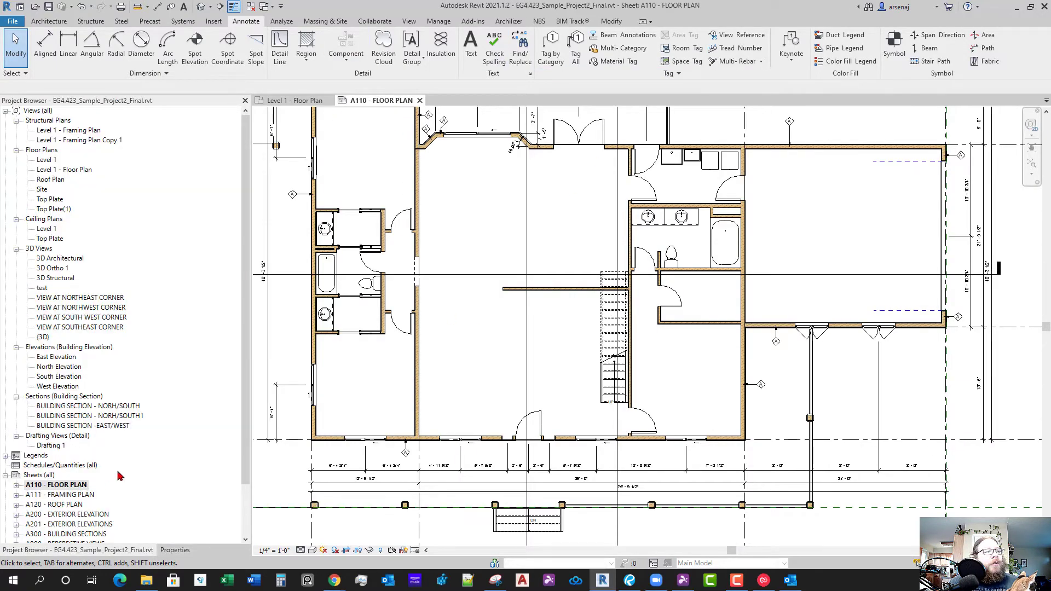
{"action": "scroll", "coordinate": [120, 477], "scroll_direction": "down", "scroll_amount": 2}
{"action": "left_click", "coordinate": [73, 506]}
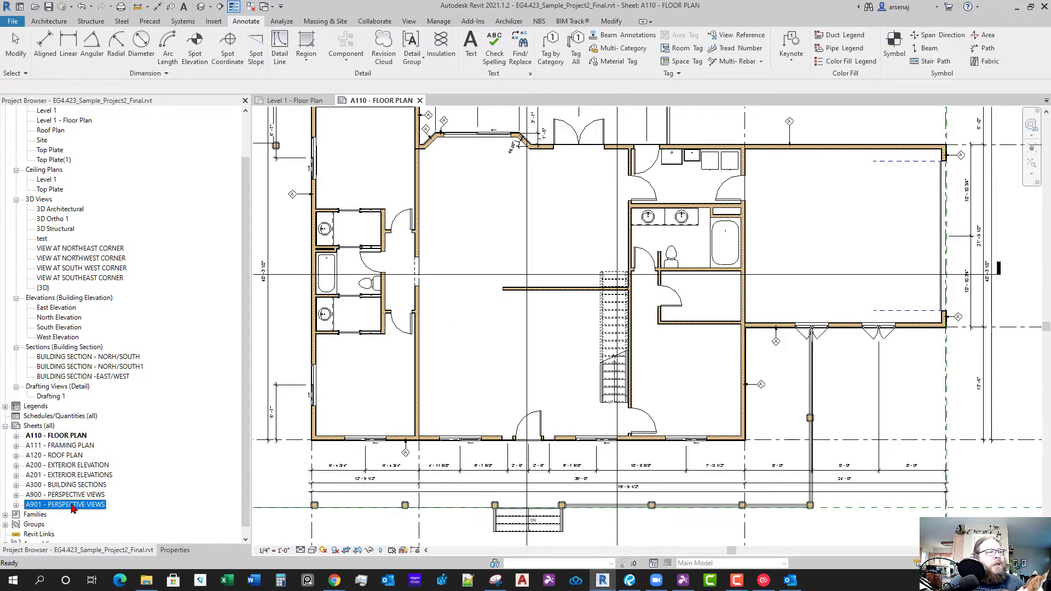
{"action": "left_click", "coordinate": [403, 335]}
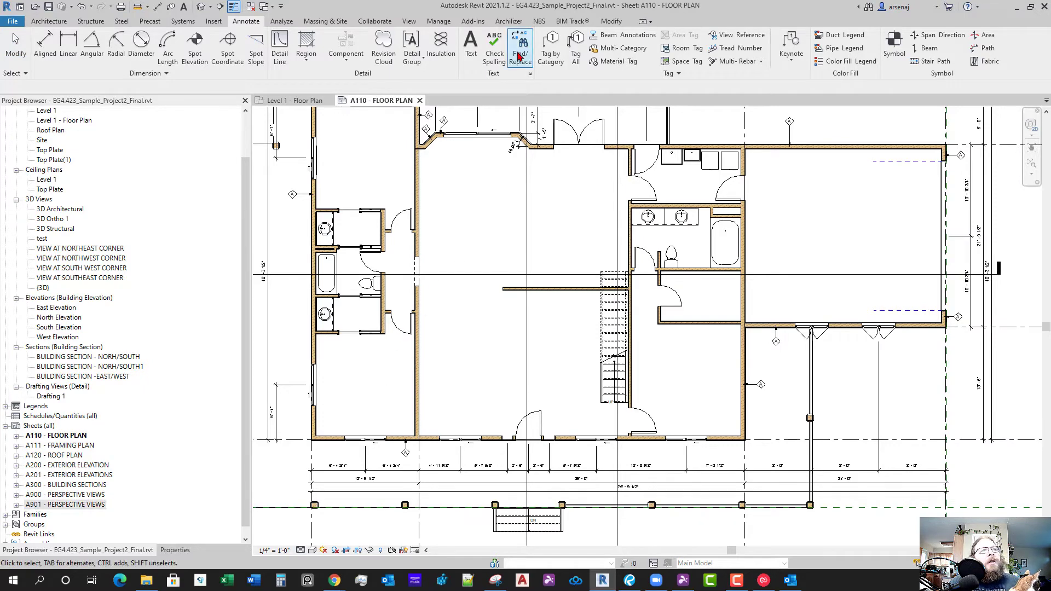
{"action": "left_click", "coordinate": [409, 21]}
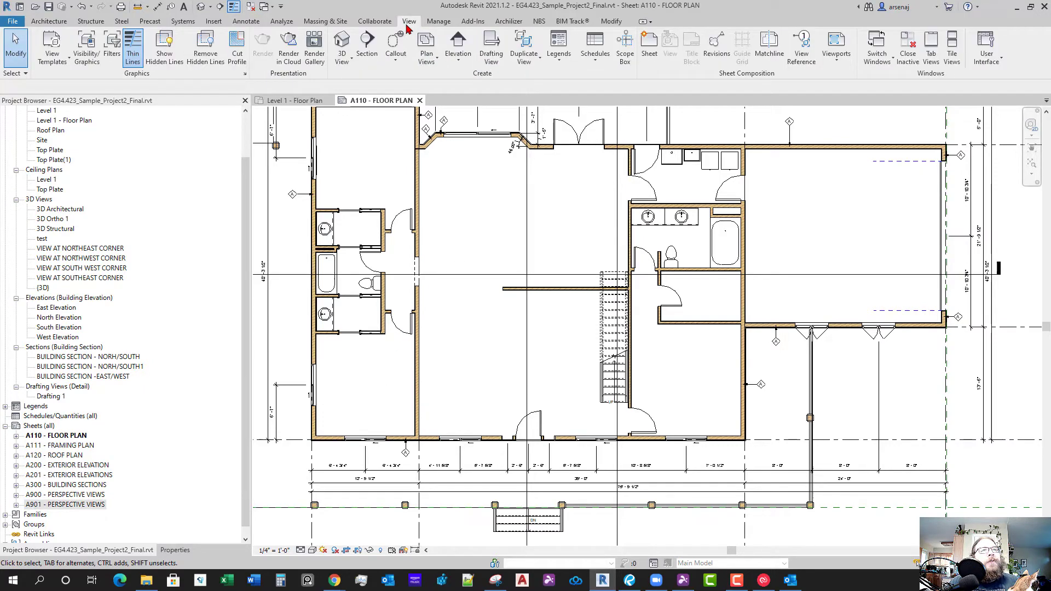
{"action": "left_click", "coordinate": [648, 53]}
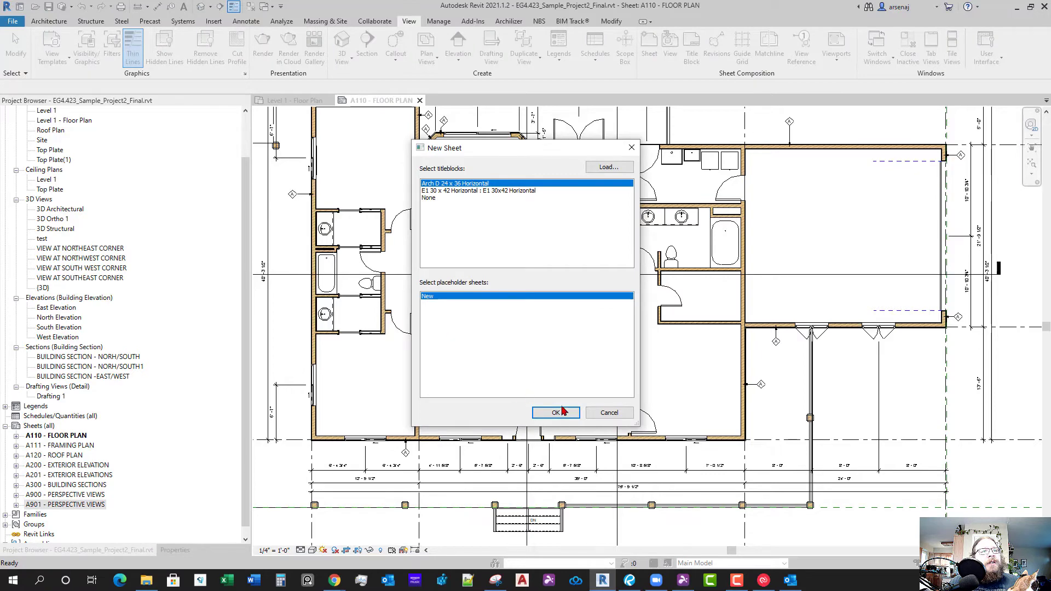
{"action": "left_click", "coordinate": [556, 412]}
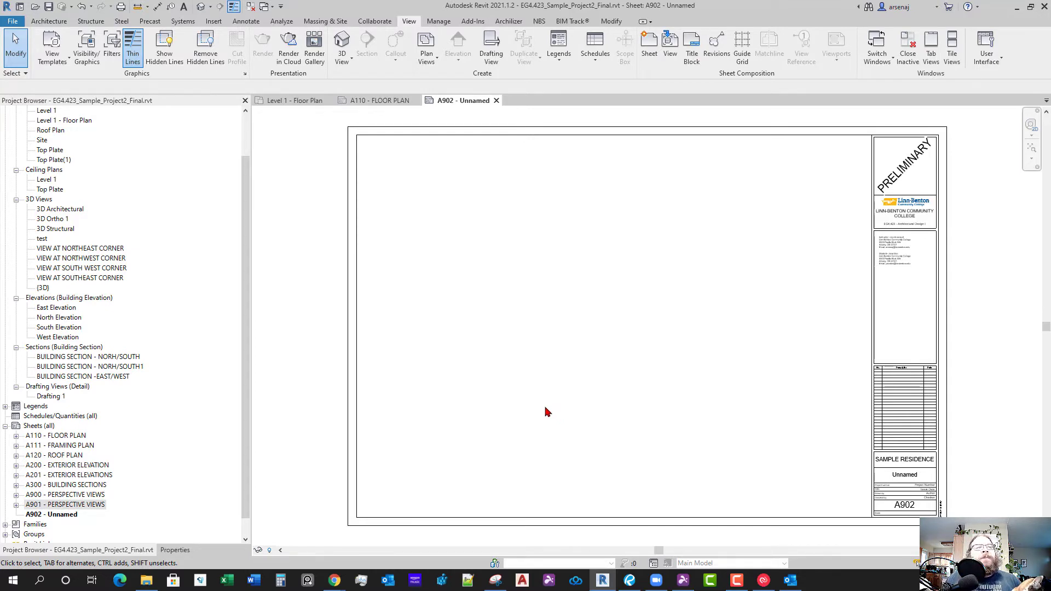
Change the new sheet's number to A500 in the titleblock
{"action": "left_click", "coordinate": [909, 514]}
{"action": "left_click", "coordinate": [909, 508]}
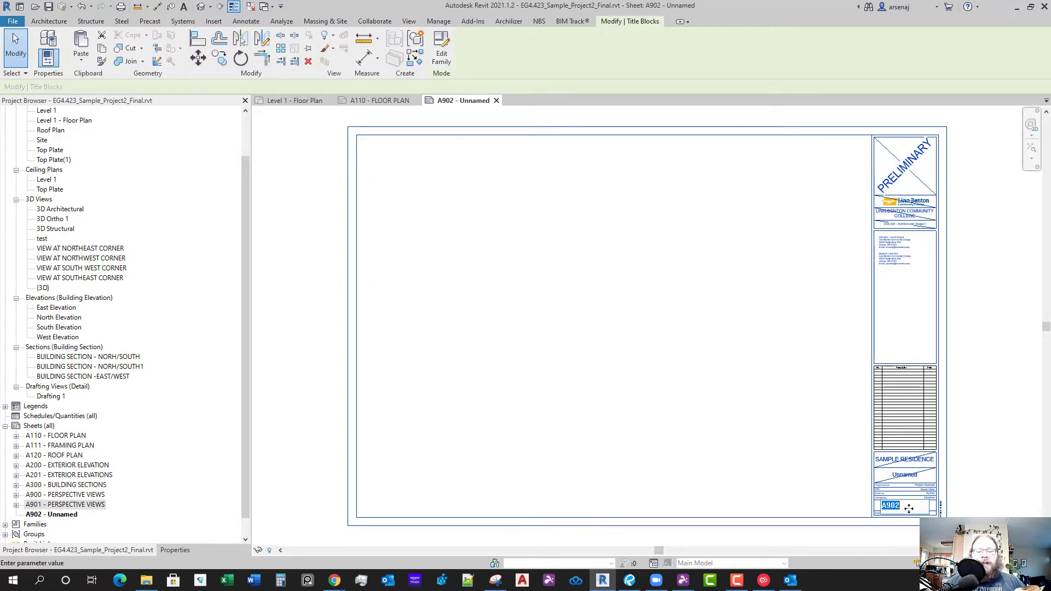
{"action": "type", "text": "A50"}
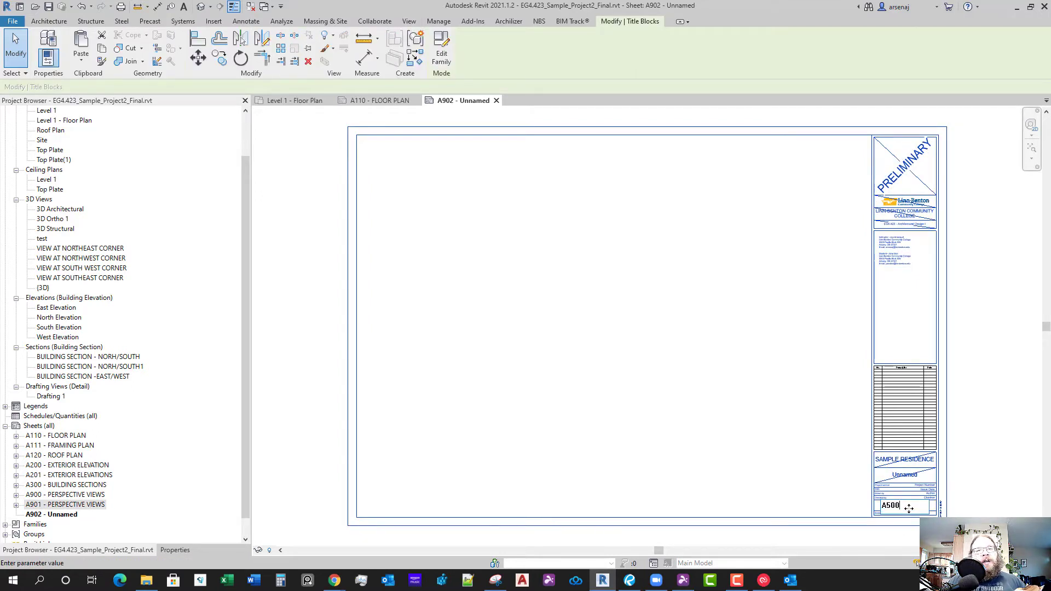
{"action": "type", "text": "0"}
{"action": "key", "text": "Return"}
Name the A500 sheet WALL TYPES in the titleblock
{"action": "left_click", "coordinate": [904, 474]}
{"action": "type", "text": "WALL T"}
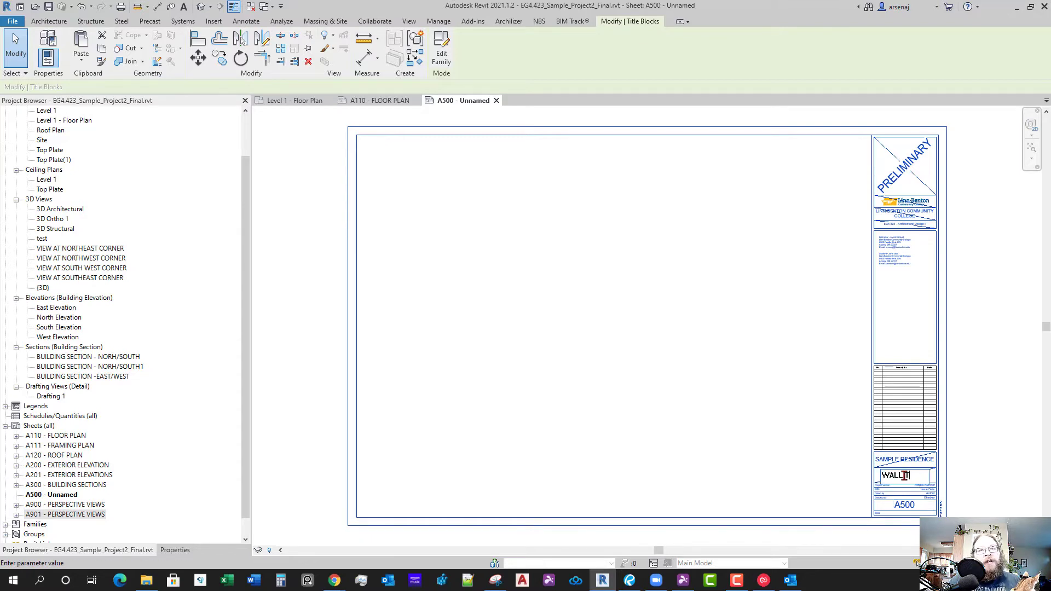
{"action": "type", "text": "YOES"}
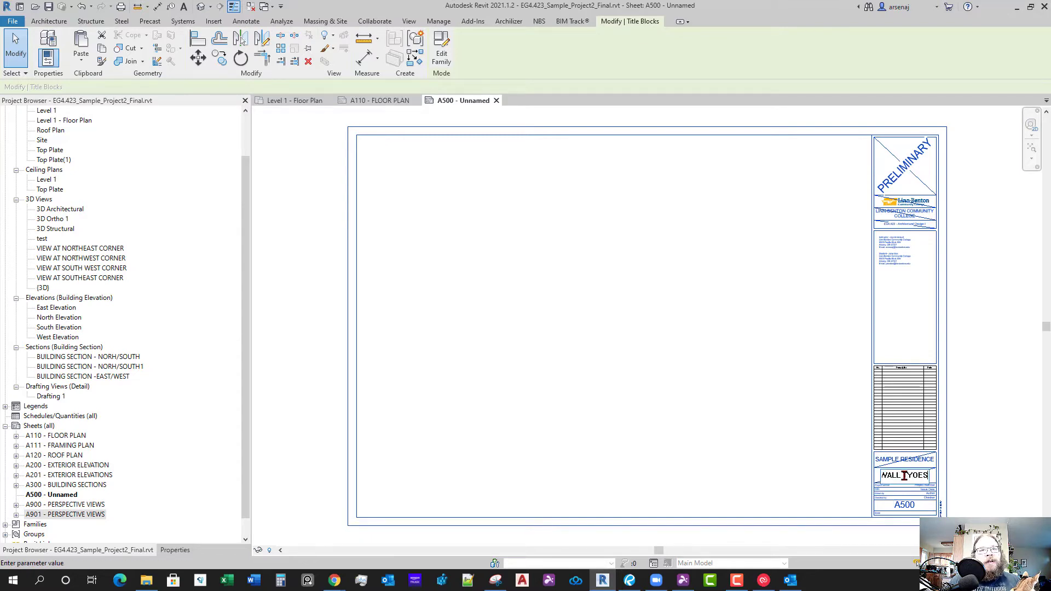
{"action": "key", "text": "BackSpace"}
{"action": "key", "text": "BackSpace"}
{"action": "key", "text": "BackSpace"}
{"action": "type", "text": "PES"}
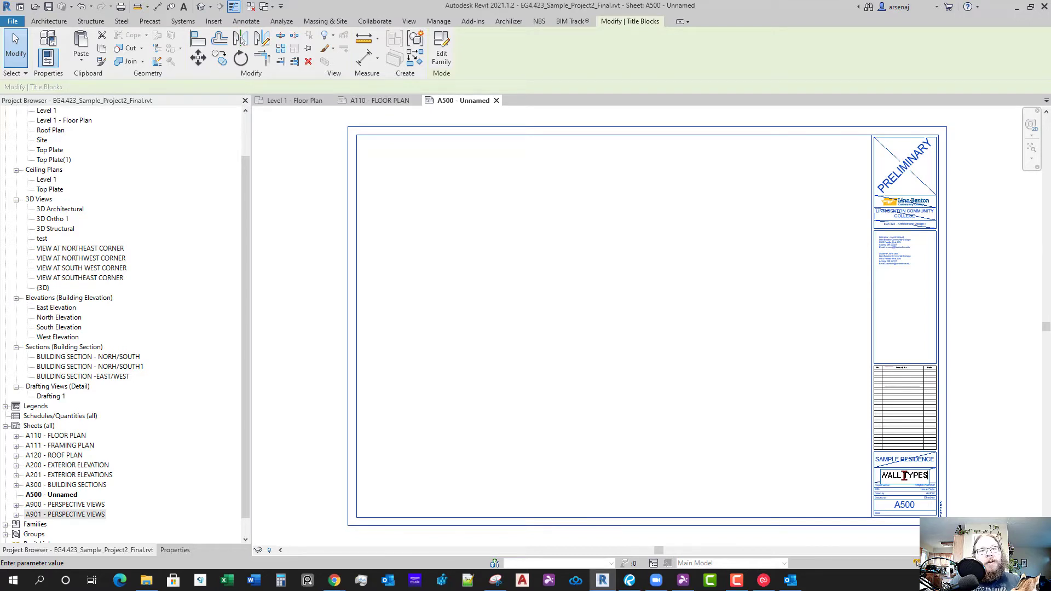
{"action": "key", "text": "Return"}
{"action": "left_click", "coordinate": [628, 452]}
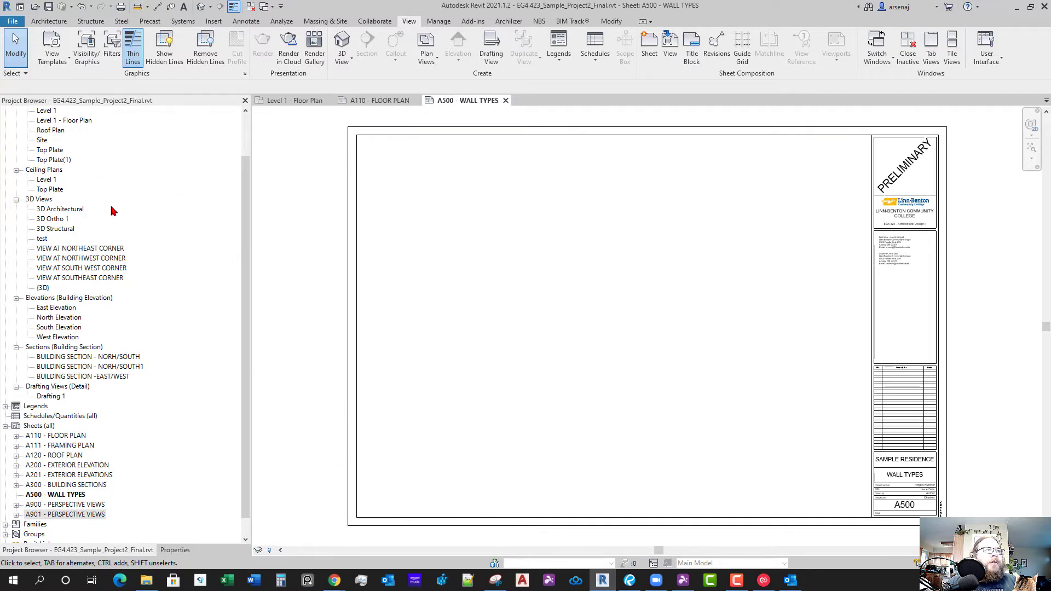
Collapse the project's views list, expand the legends, and place the WALL TYPES legend on sheet A500, slightly right of centre
{"action": "scroll", "coordinate": [111, 211], "scroll_direction": "up", "scroll_amount": 3}
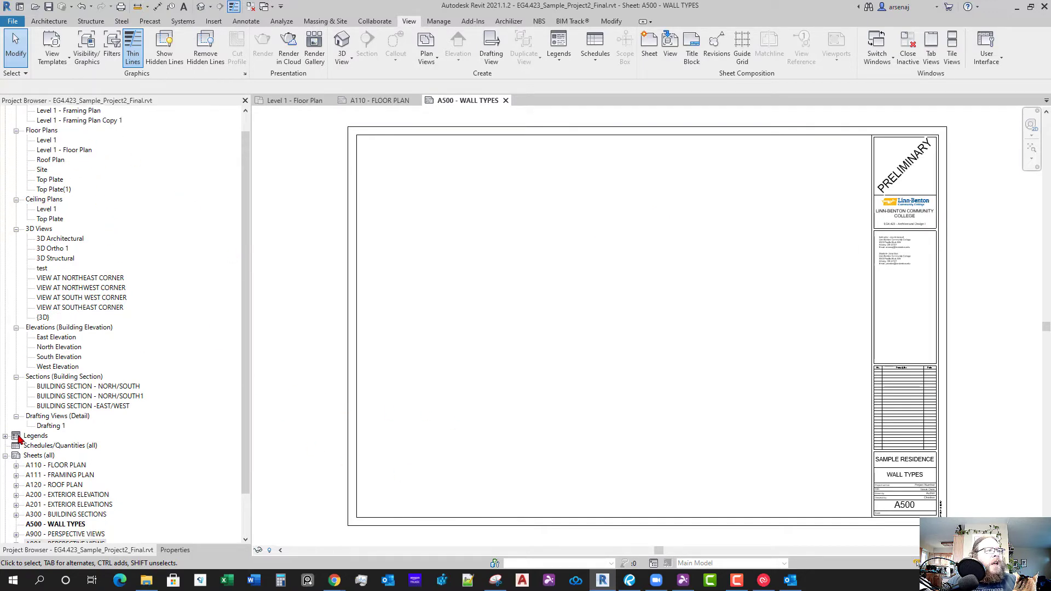
{"action": "scroll", "coordinate": [9, 115], "scroll_direction": "up", "scroll_amount": 2}
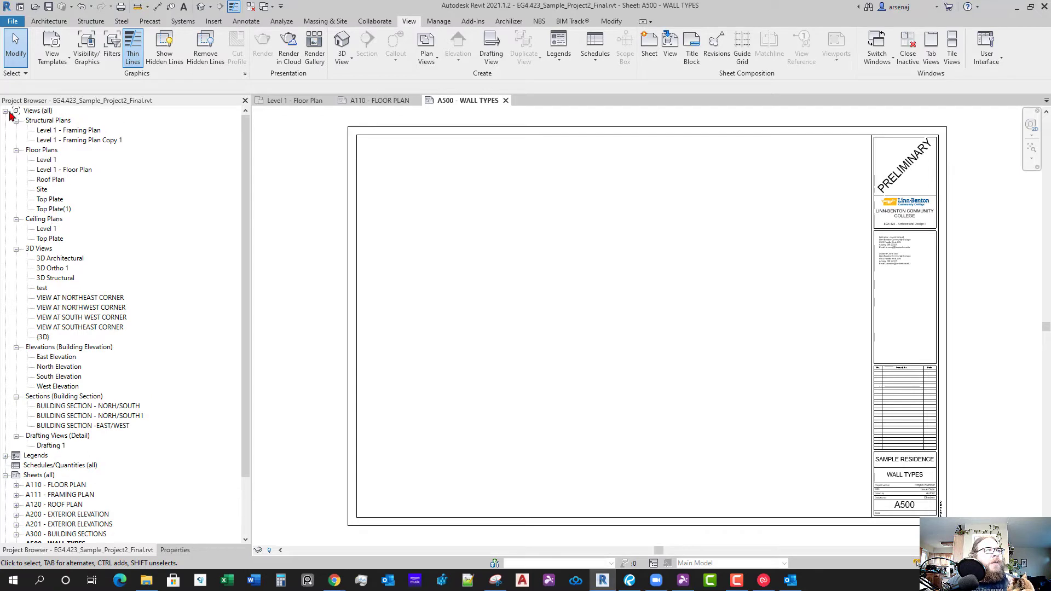
{"action": "left_click", "coordinate": [5, 111]}
{"action": "left_click", "coordinate": [5, 121]}
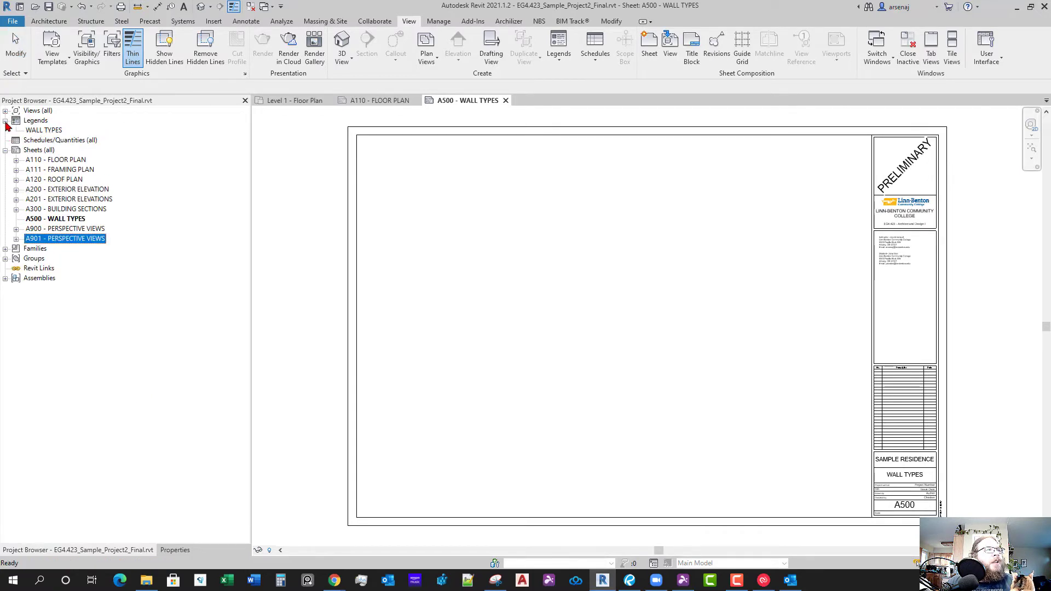
{"action": "left_click", "coordinate": [50, 133]}
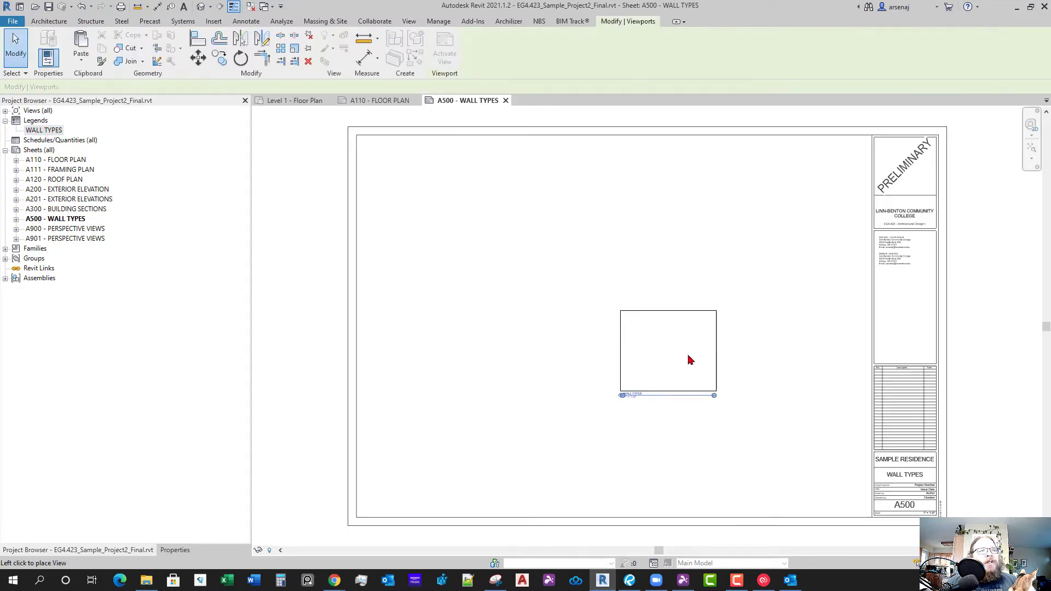
{"action": "left_click", "coordinate": [709, 362]}
Move the legend viewport's title down and to the left, close to the sheet's lower border
{"action": "scroll", "coordinate": [709, 459], "scroll_direction": "down", "scroll_amount": 1}
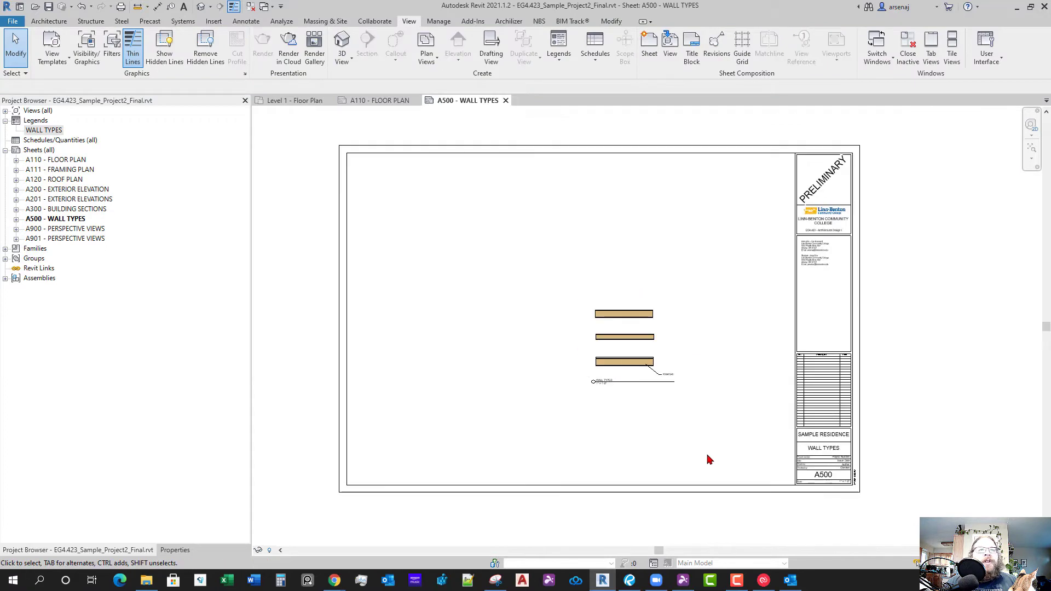
{"action": "scroll", "coordinate": [634, 408], "scroll_direction": "up", "scroll_amount": 3}
{"action": "scroll", "coordinate": [645, 363], "scroll_direction": "down", "scroll_amount": 2}
{"action": "middle_click_drag", "start_coordinate": [643, 366], "coordinate": [647, 363]}
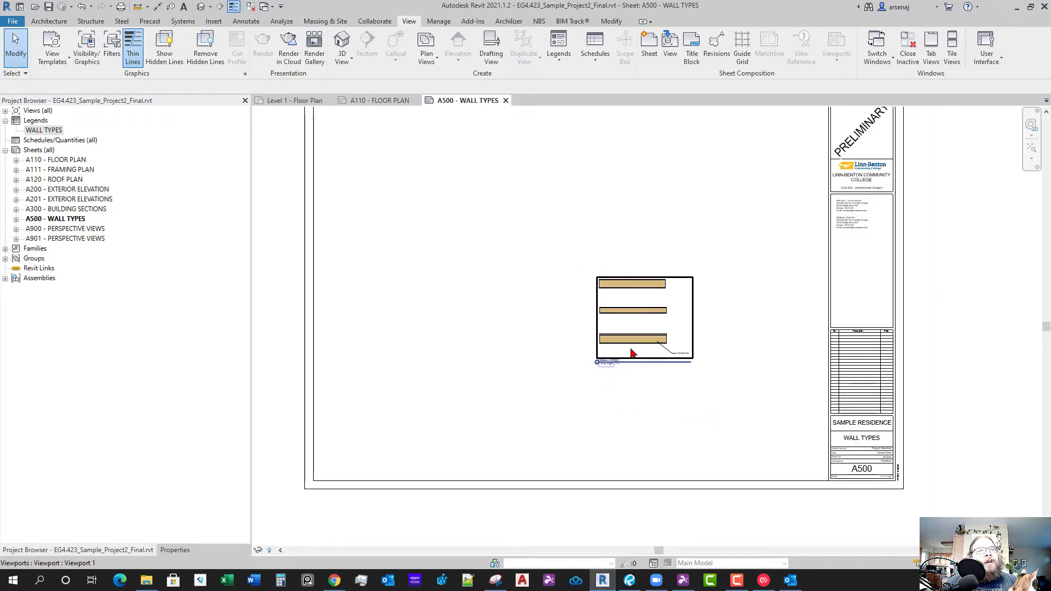
{"action": "scroll", "coordinate": [631, 385], "scroll_direction": "down", "scroll_amount": 2}
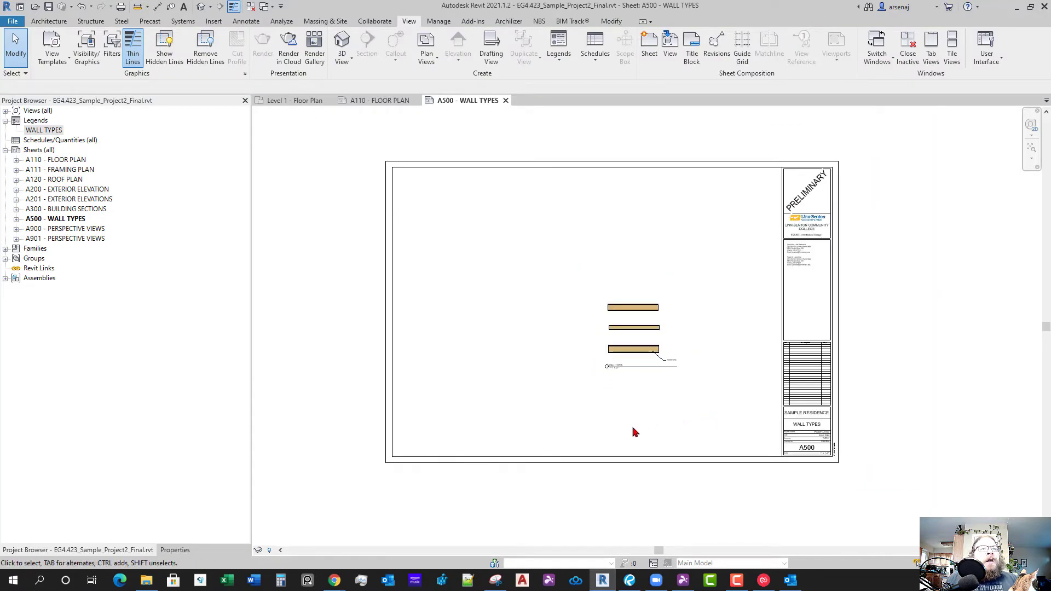
{"action": "left_click", "coordinate": [627, 371]}
{"action": "left_click_drag", "start_coordinate": [628, 371], "coordinate": [569, 444]}
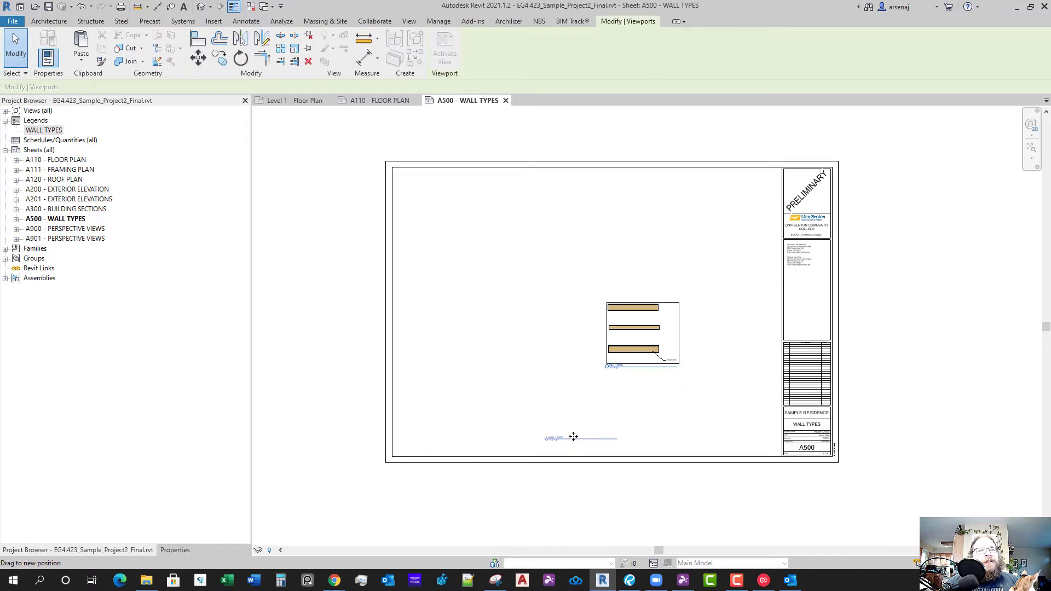
{"action": "left_click", "coordinate": [710, 434]}
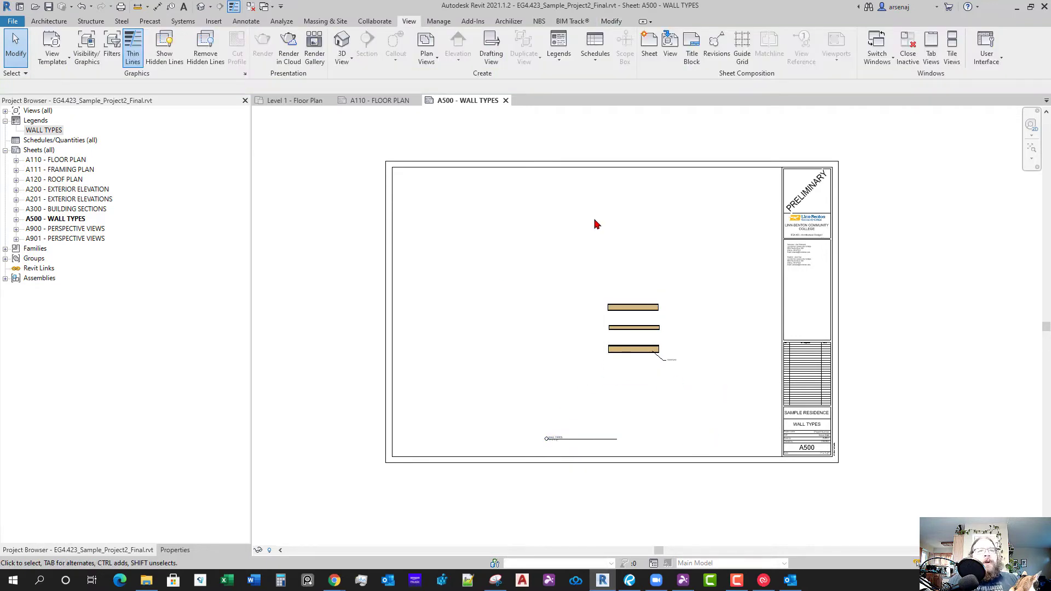
Activate the legend view, draw a detail-line rectangle about 36' wide by 24' high around the wall components, and deactivate the view
{"action": "double_click", "coordinate": [624, 343]}
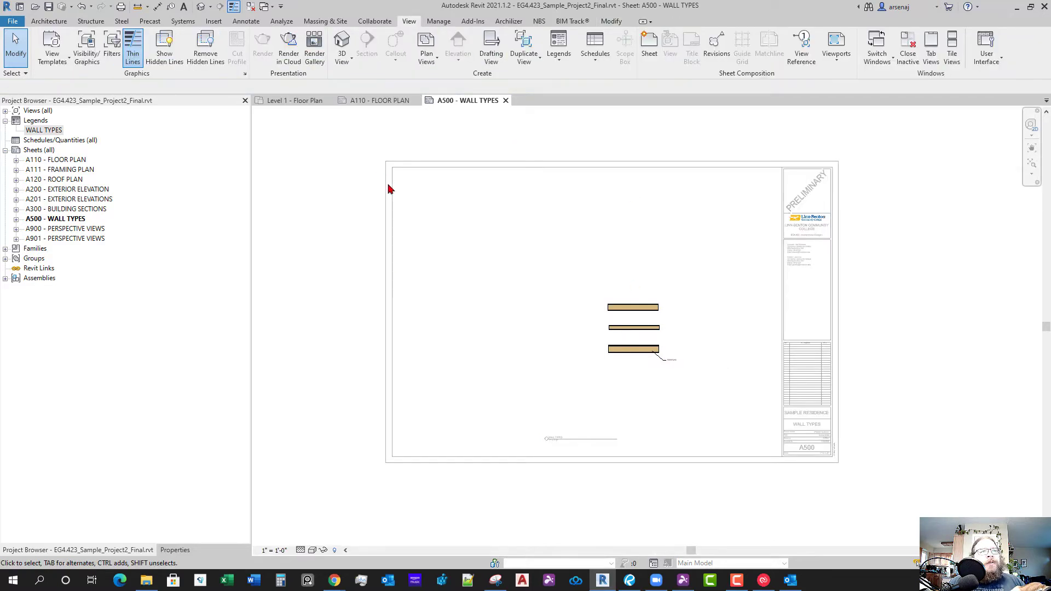
{"action": "scroll", "coordinate": [654, 303], "scroll_direction": "down", "scroll_amount": 2}
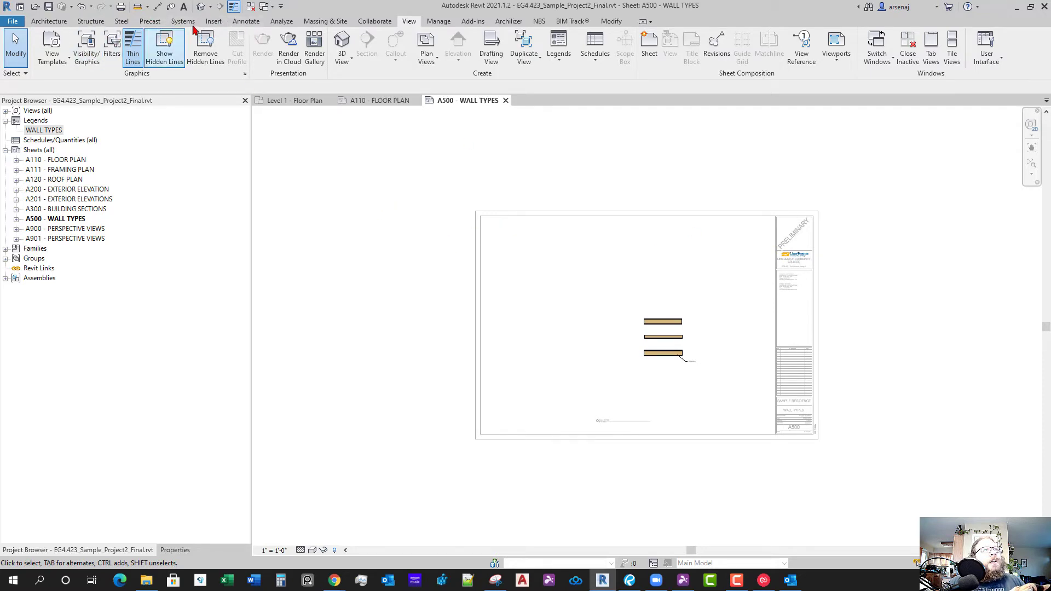
{"action": "left_click", "coordinate": [241, 21]}
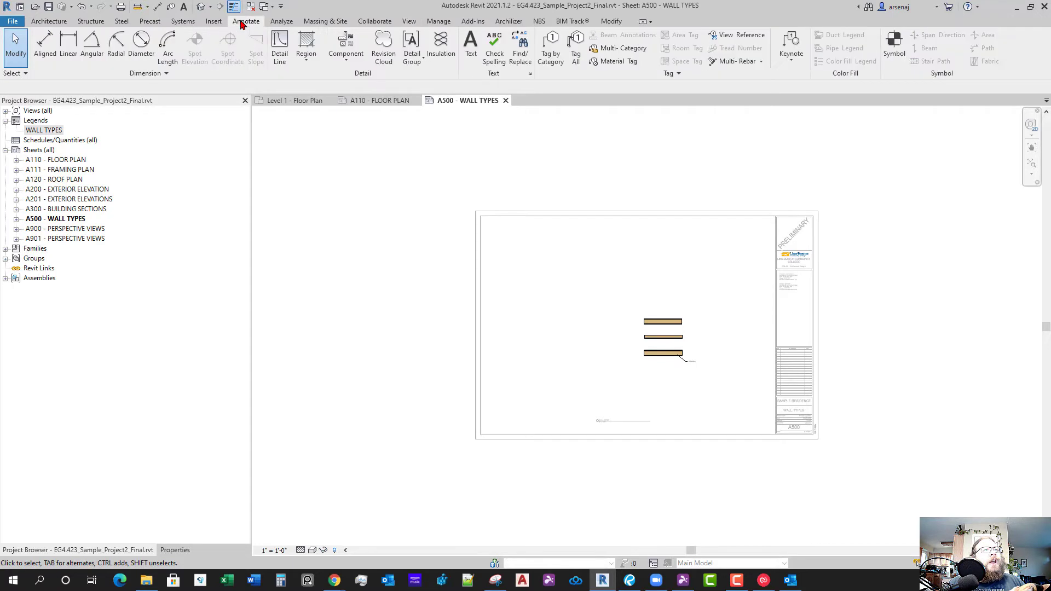
{"action": "left_click", "coordinate": [283, 58]}
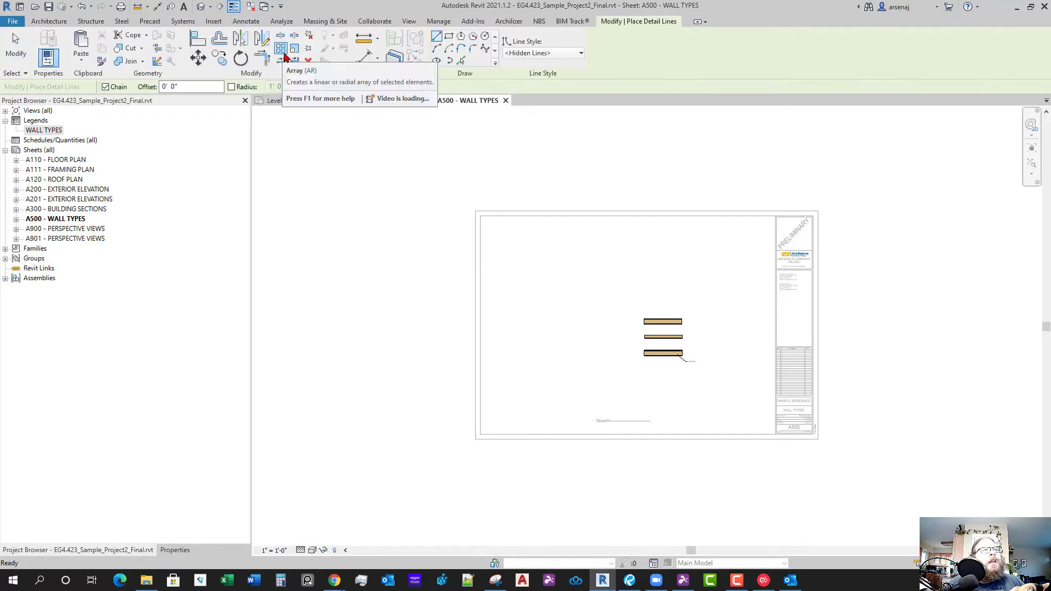
{"action": "left_click", "coordinate": [449, 36]}
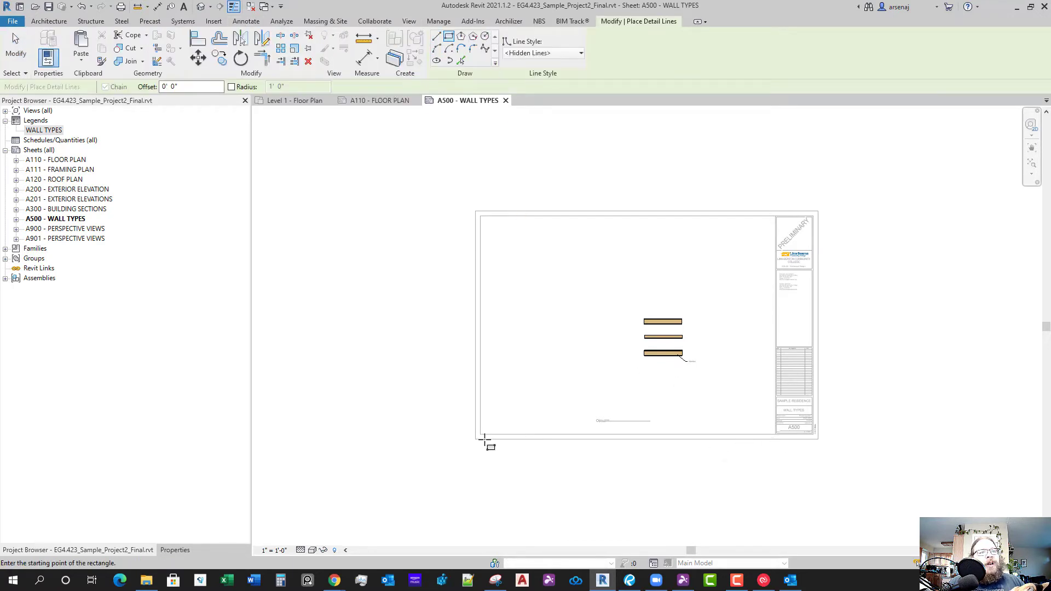
{"action": "scroll", "coordinate": [486, 435], "scroll_direction": "up", "scroll_amount": 2}
{"action": "left_click", "coordinate": [488, 418]}
{"action": "scroll", "coordinate": [780, 222], "scroll_direction": "down", "scroll_amount": 2}
{"action": "middle_click_drag", "start_coordinate": [782, 225], "coordinate": [725, 330]}
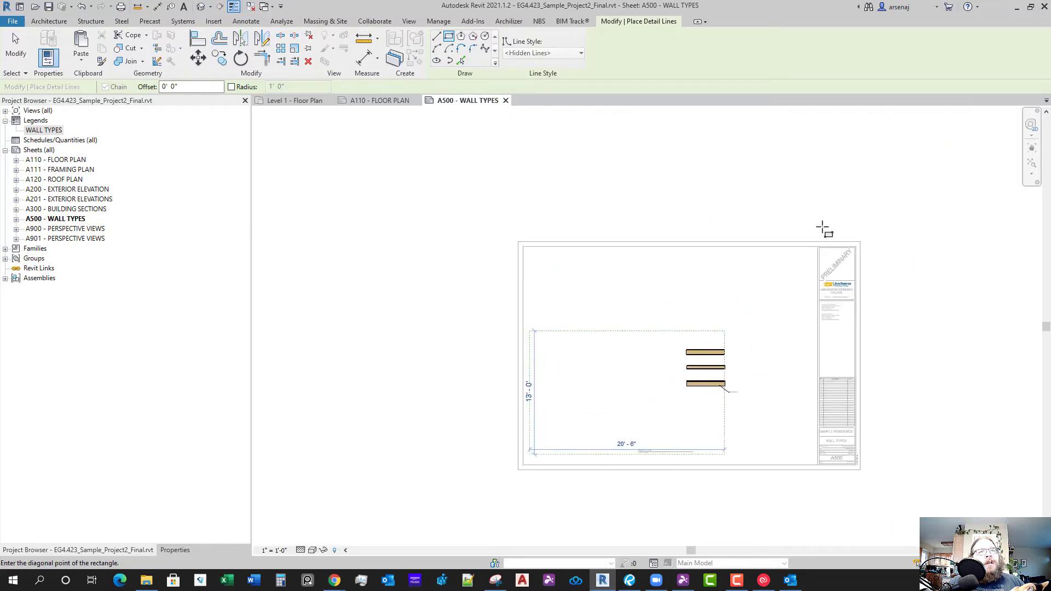
{"action": "scroll", "coordinate": [822, 227], "scroll_direction": "up", "scroll_amount": 1}
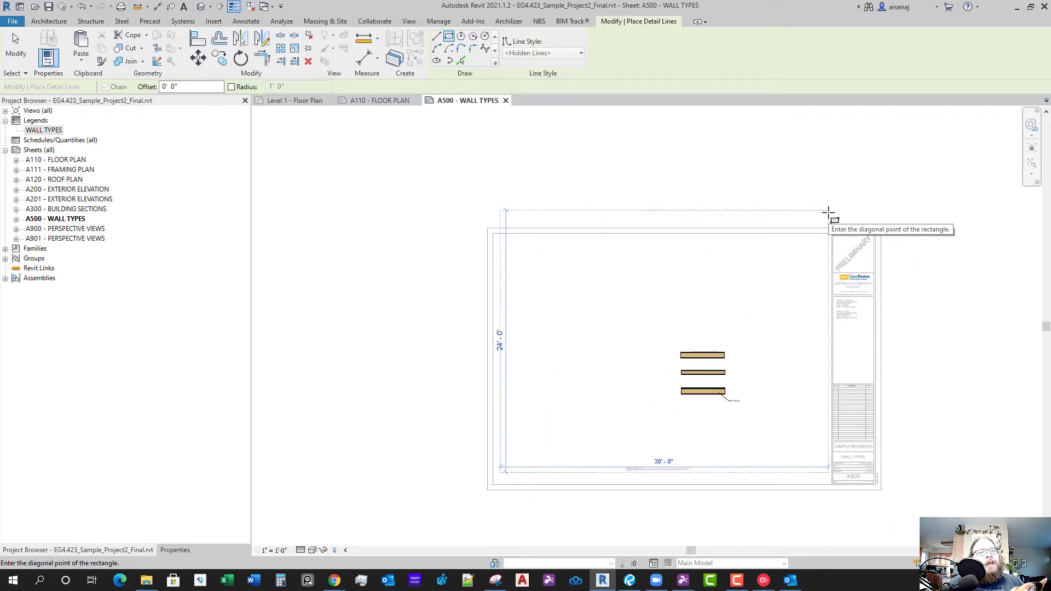
{"action": "left_click", "coordinate": [892, 212]}
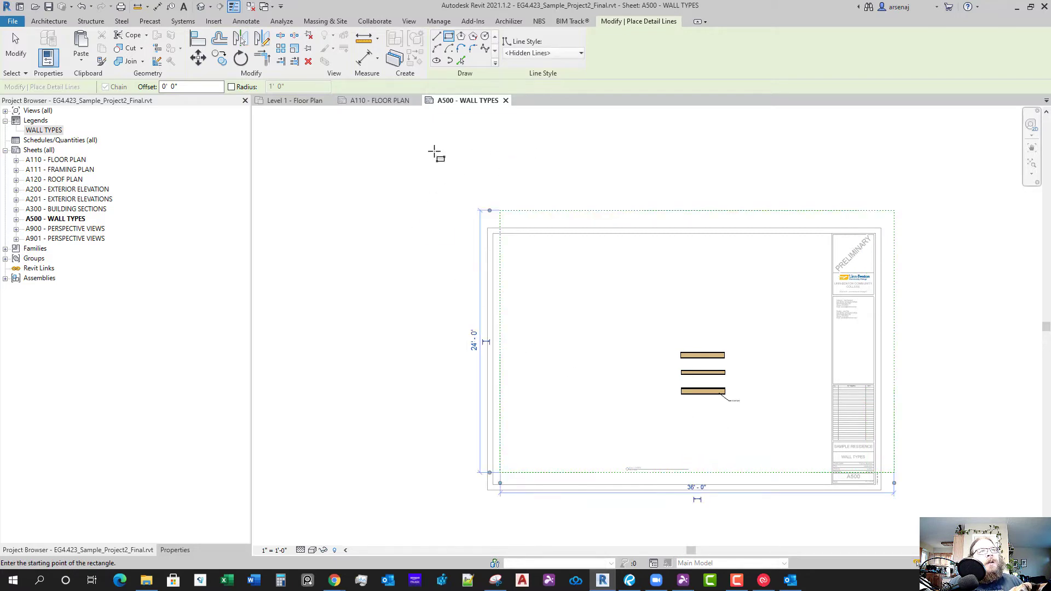
{"action": "scroll", "coordinate": [675, 347], "scroll_direction": "down", "scroll_amount": 3}
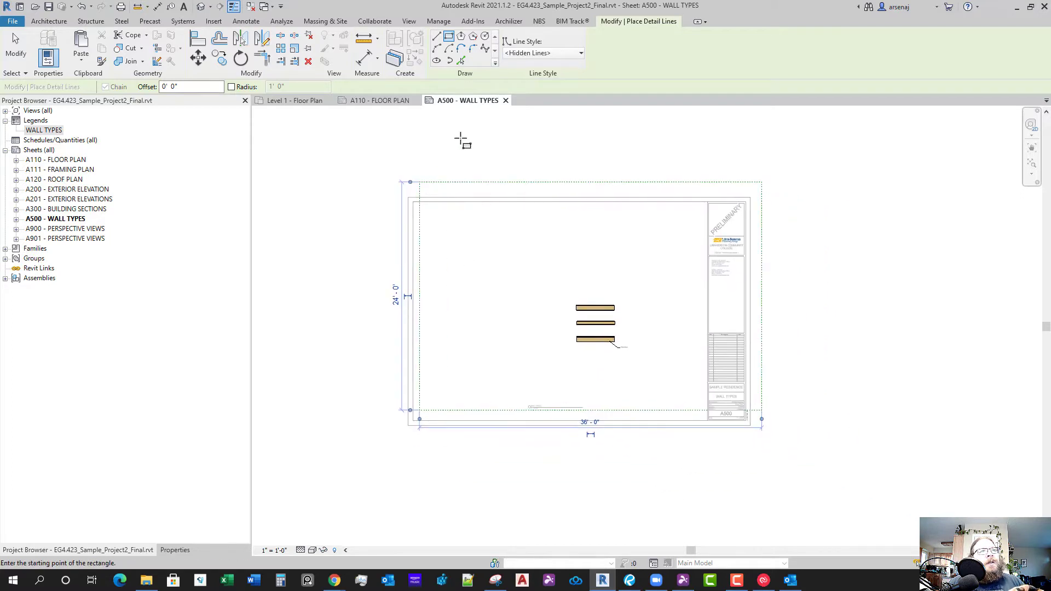
{"action": "key", "text": "Escape"}
{"action": "key", "text": "Escape"}
{"action": "right_click", "coordinate": [511, 297]}
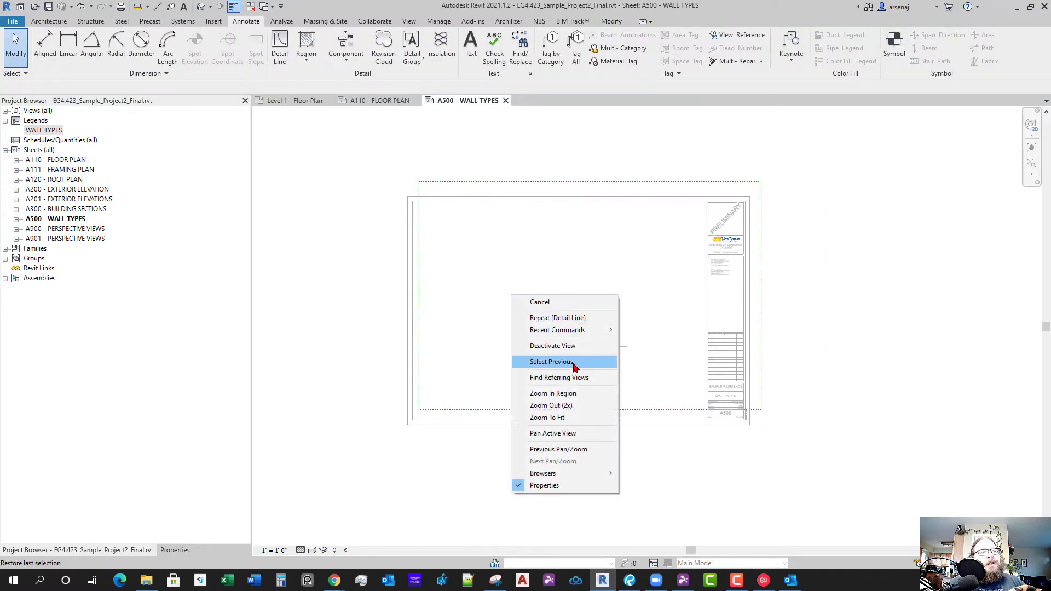
{"action": "left_click", "coordinate": [576, 345]}
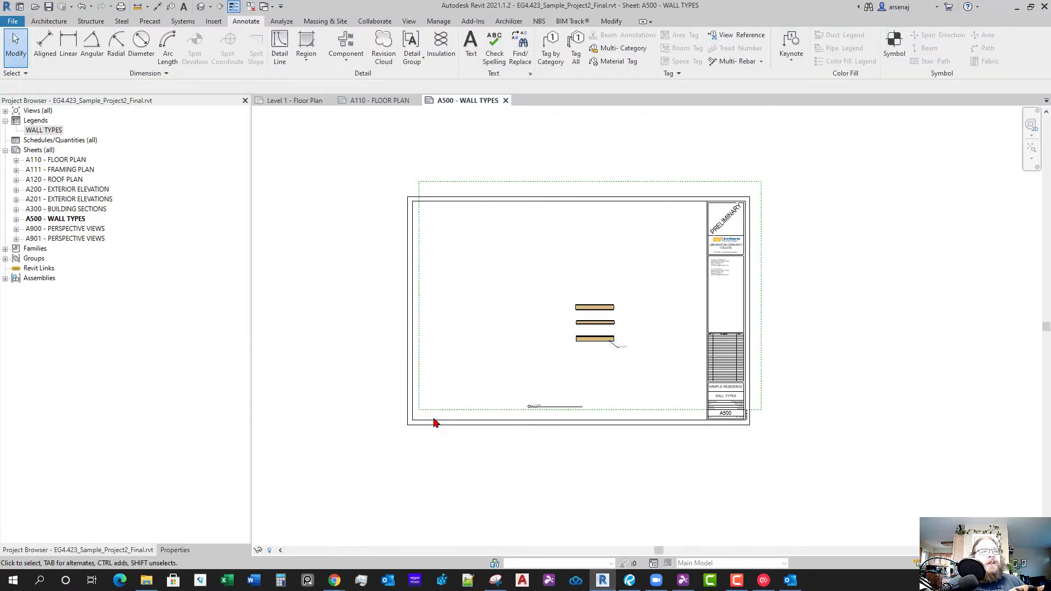
{"action": "left_click", "coordinate": [532, 348]}
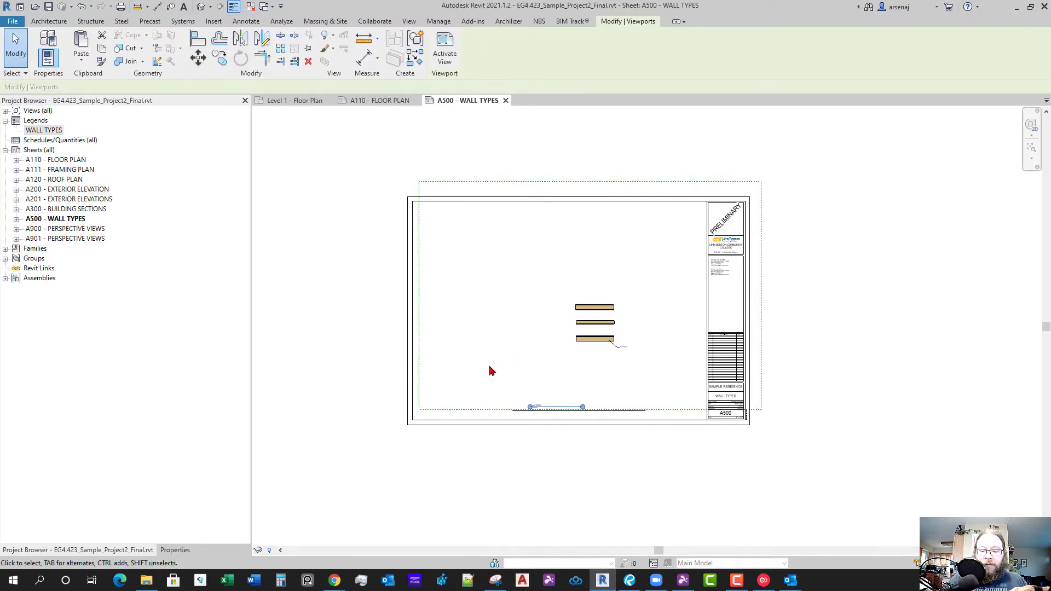
{"action": "key", "text": "m"}
{"action": "key", "text": "v"}
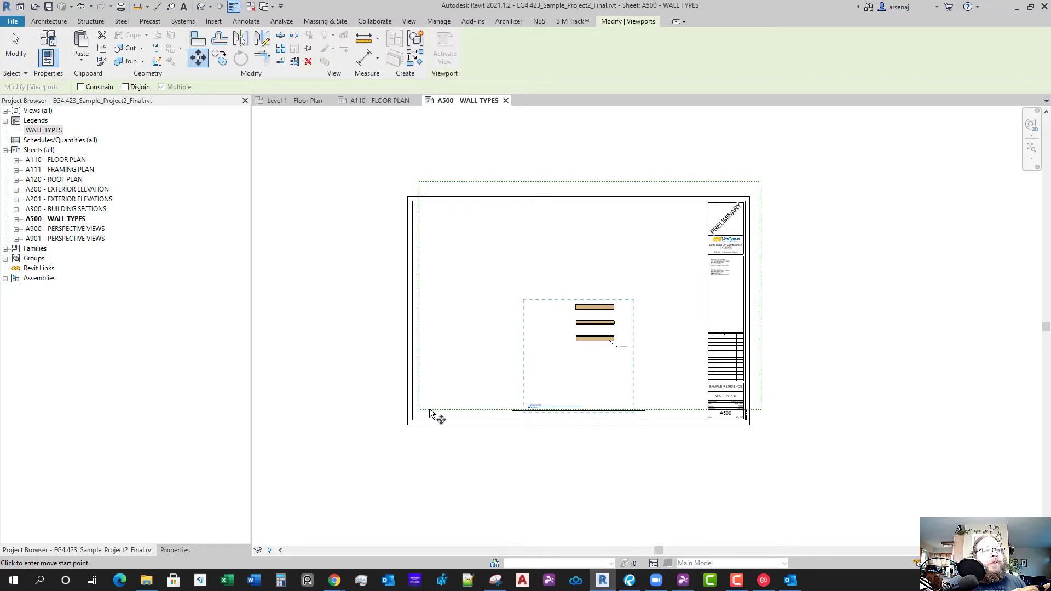
{"action": "scroll", "coordinate": [438, 383], "scroll_direction": "up", "scroll_amount": 5}
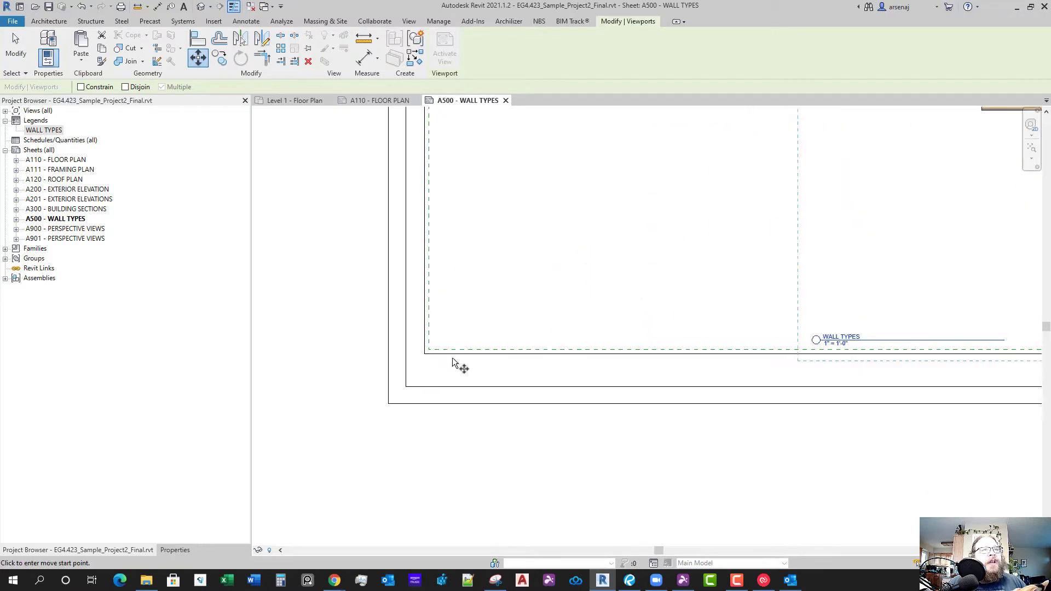
{"action": "key", "text": "Escape"}
{"action": "key", "text": "Escape"}
{"action": "scroll", "coordinate": [430, 354], "scroll_direction": "up", "scroll_amount": 2}
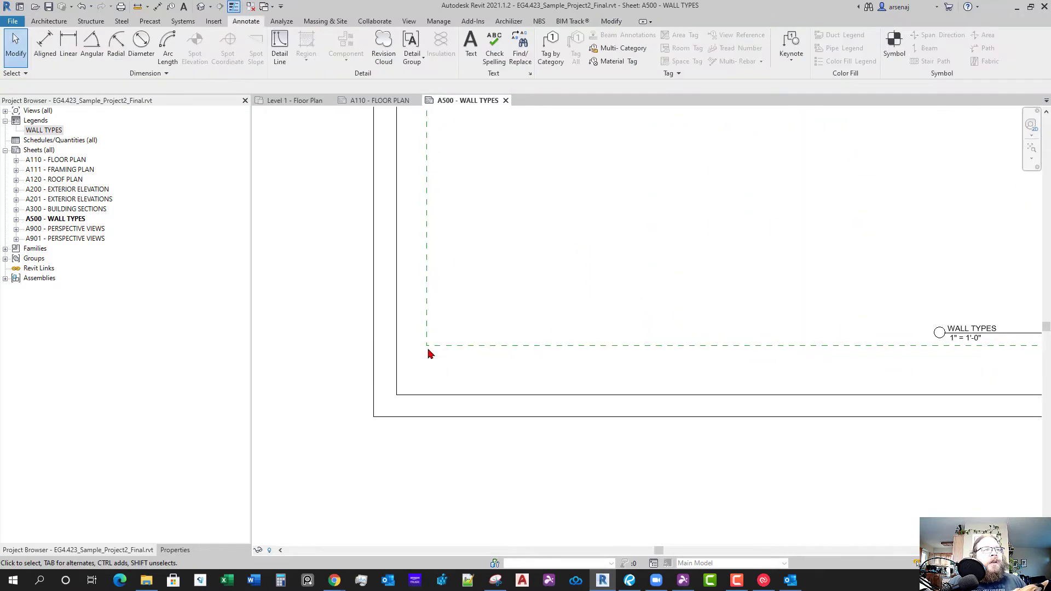
{"action": "scroll", "coordinate": [624, 303], "scroll_direction": "down", "scroll_amount": 3}
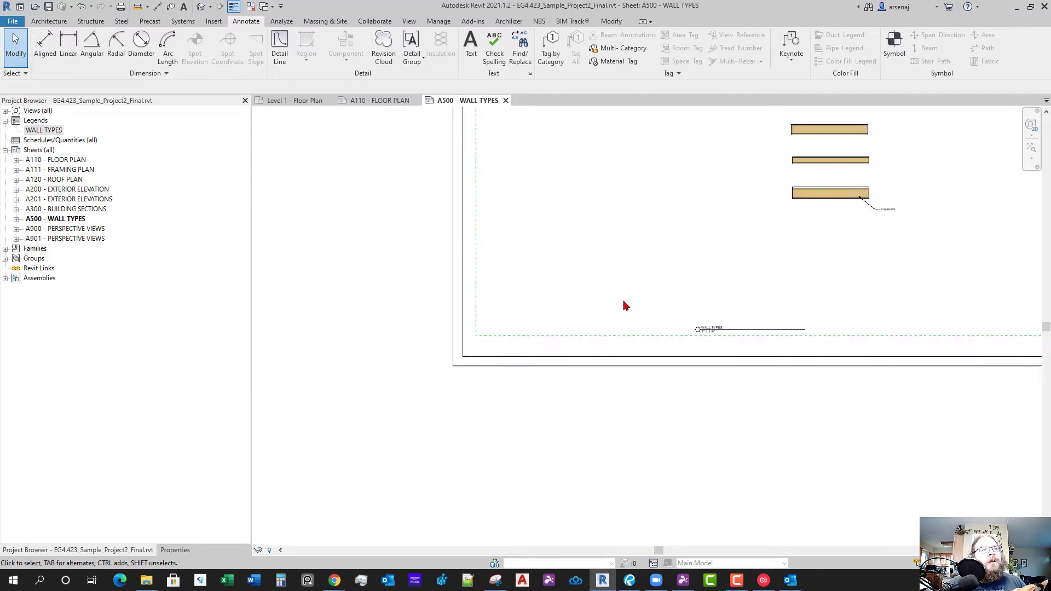
Reactivate the legend view, move the lowest wall component with its leader note beside the titleblock near the rectangle's lower edge, and deactivate the view
{"action": "double_click", "coordinate": [664, 260]}
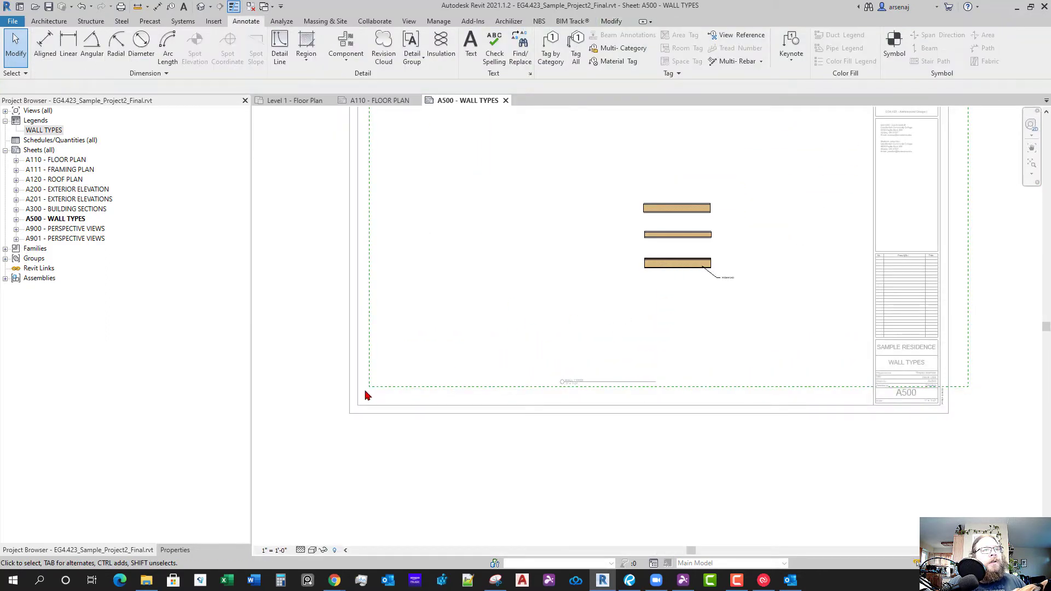
{"action": "middle_click_drag", "start_coordinate": [654, 333], "coordinate": [633, 403]}
{"action": "scroll", "coordinate": [651, 356], "scroll_direction": "down", "scroll_amount": 1}
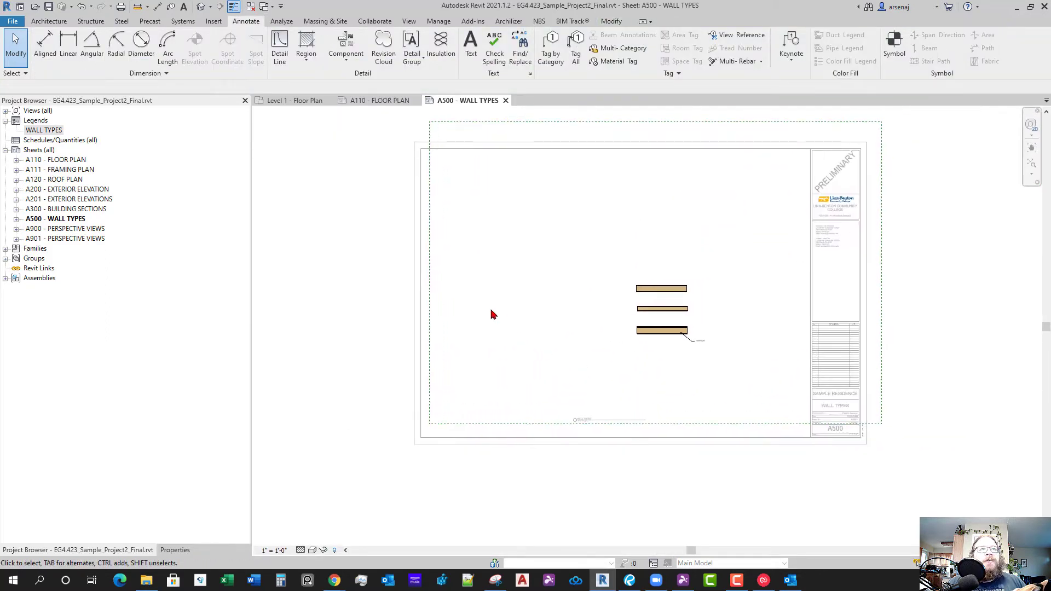
{"action": "scroll", "coordinate": [665, 307], "scroll_direction": "up", "scroll_amount": 5}
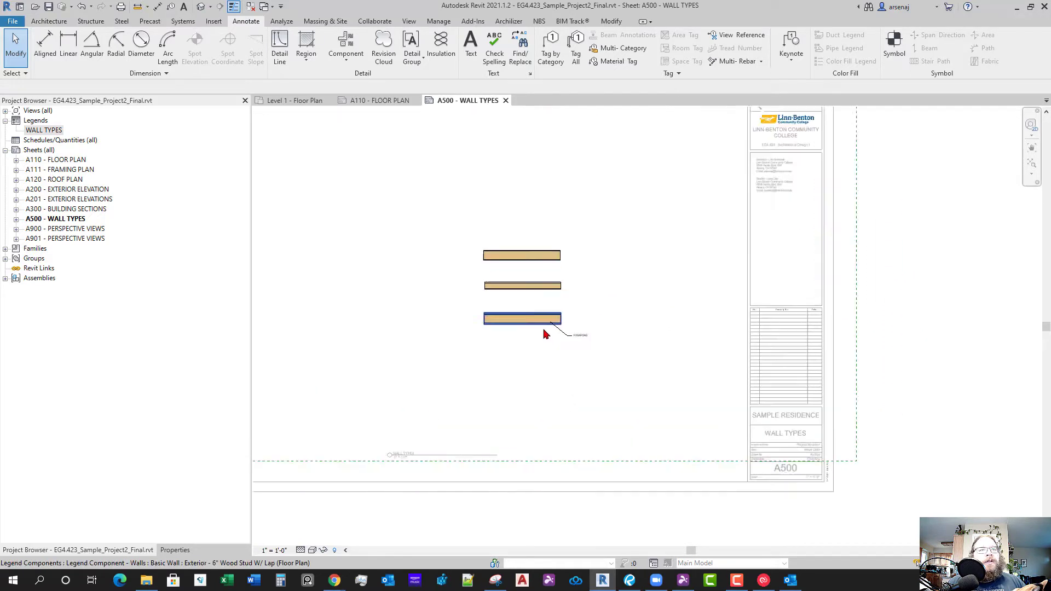
{"action": "mouse_move", "coordinate": [622, 368]}
{"action": "left_mouse_down"}
{"action": "mouse_move", "coordinate": [469, 309]}
{"action": "mouse_move", "coordinate": [670, 432]}
{"action": "mouse_move", "coordinate": [662, 441]}
{"action": "left_mouse_up"}
{"action": "key", "text": "Escape"}
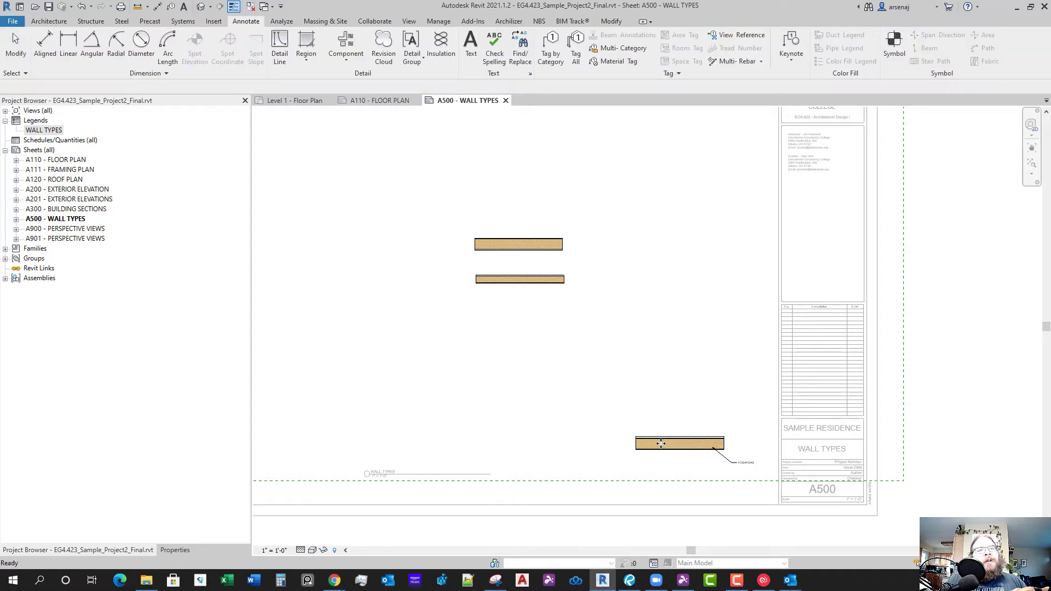
{"action": "scroll", "coordinate": [665, 443], "scroll_direction": "down", "scroll_amount": 3}
{"action": "middle_click_drag", "start_coordinate": [727, 439], "coordinate": [712, 383]}
{"action": "scroll", "coordinate": [693, 406], "scroll_direction": "up", "scroll_amount": 5}
{"action": "middle_click_drag", "start_coordinate": [684, 417], "coordinate": [681, 402]}
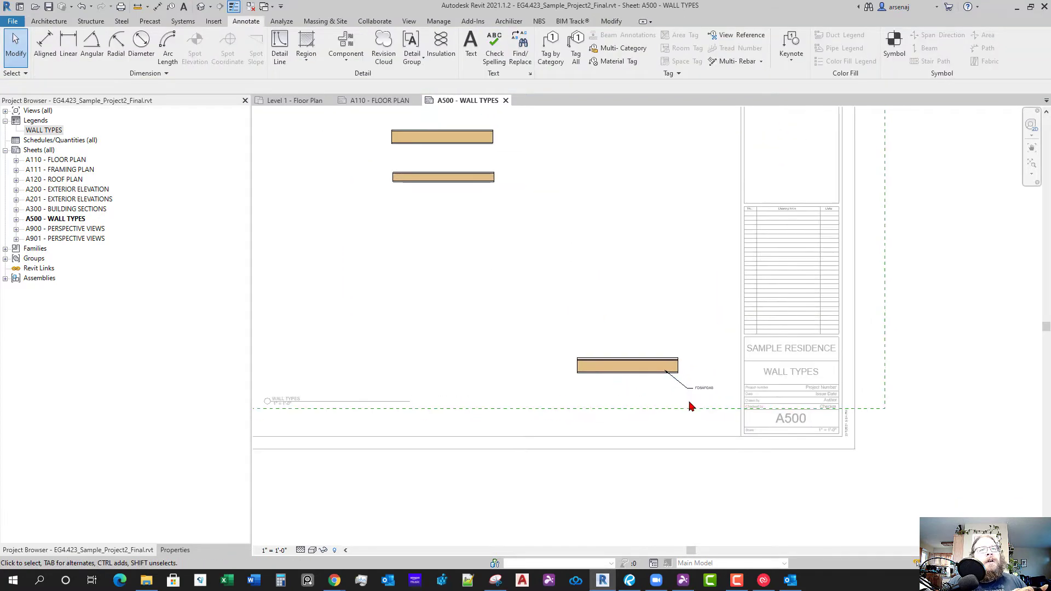
{"action": "scroll", "coordinate": [690, 404], "scroll_direction": "down", "scroll_amount": 5}
{"action": "scroll", "coordinate": [562, 350], "scroll_direction": "up", "scroll_amount": 2}
{"action": "scroll", "coordinate": [509, 446], "scroll_direction": "down", "scroll_amount": 2}
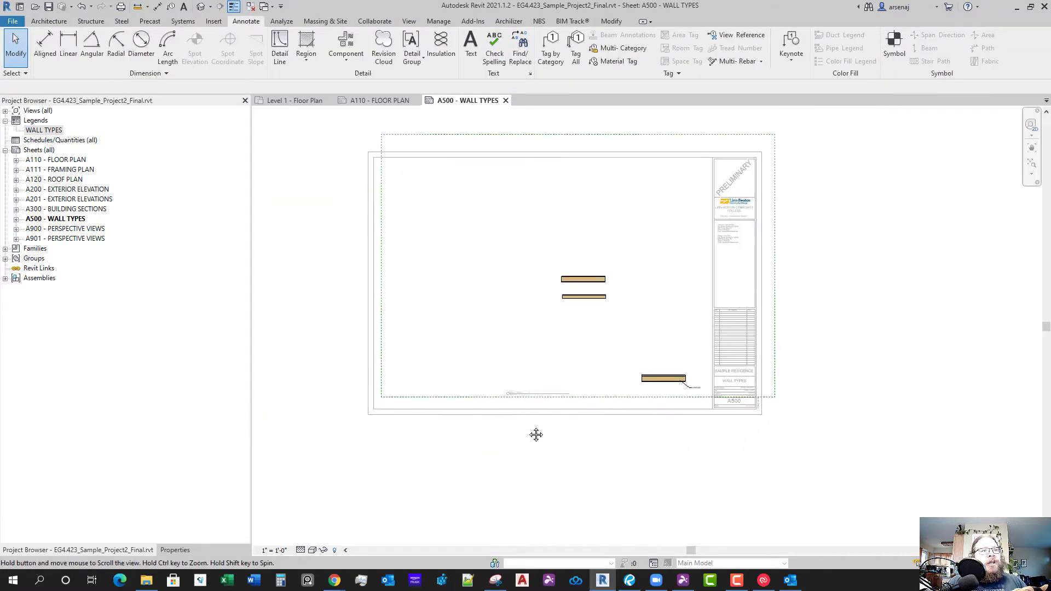
{"action": "scroll", "coordinate": [432, 392], "scroll_direction": "up", "scroll_amount": 2}
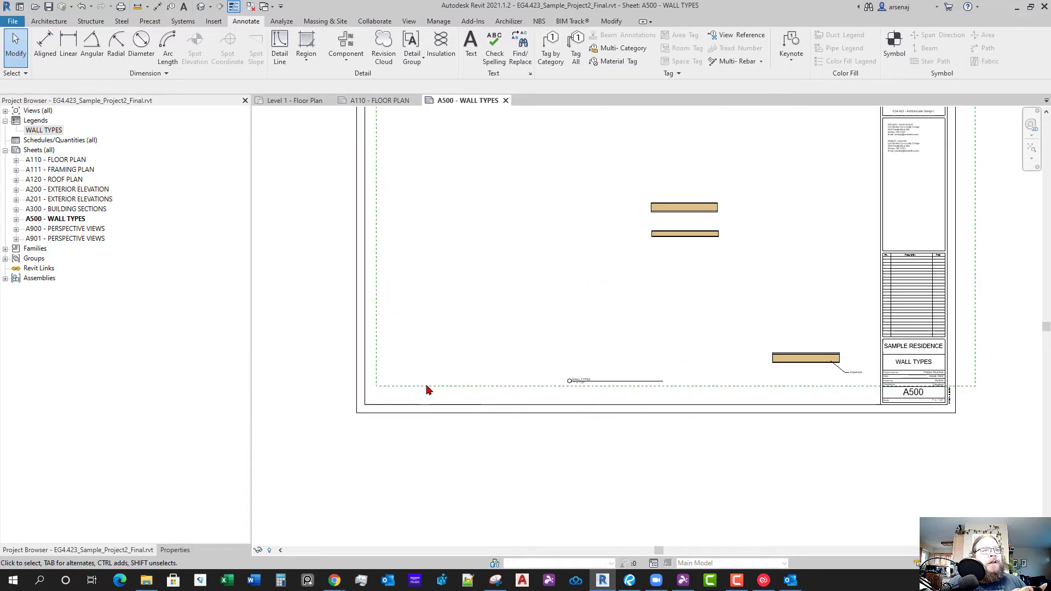
Reactivate the legend view and change all four lines of the rectangle to the Wide Lines style
{"action": "left_click", "coordinate": [704, 250]}
{"action": "double_click", "coordinate": [680, 250]}
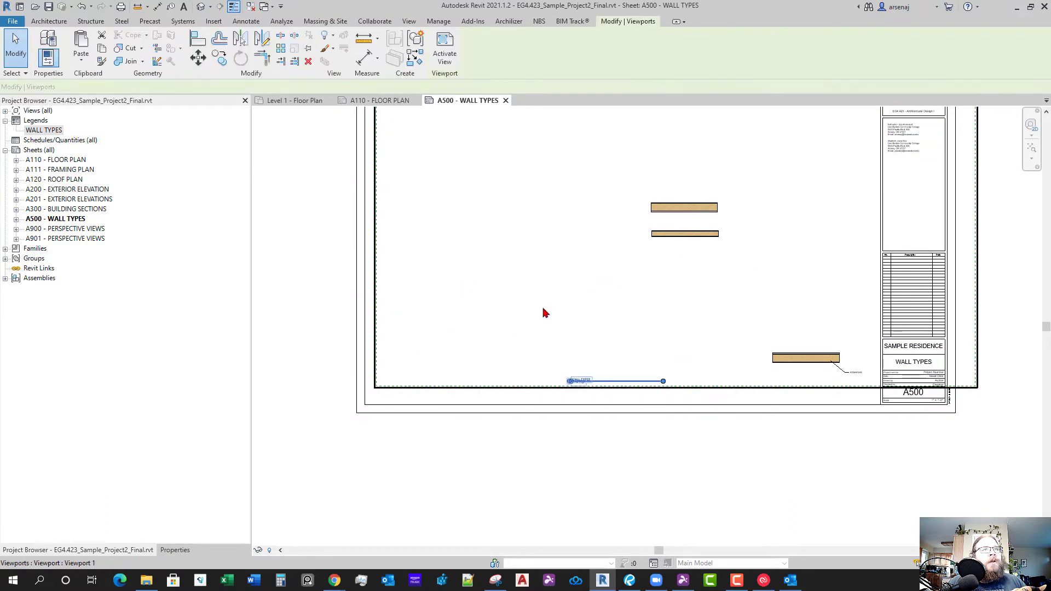
{"action": "left_click", "coordinate": [377, 347]}
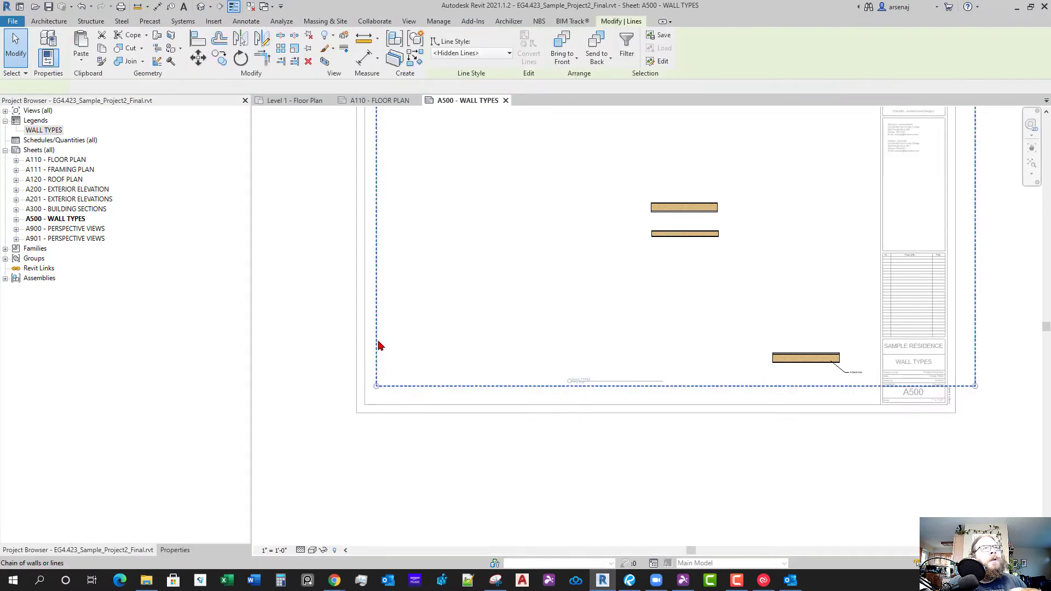
{"action": "left_click", "coordinate": [502, 59]}
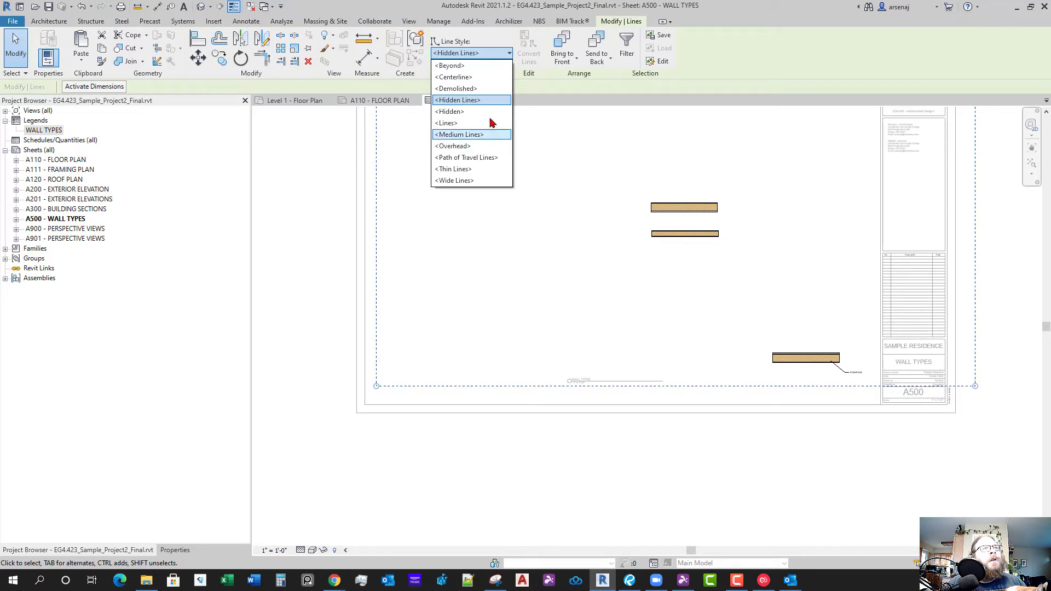
{"action": "left_click", "coordinate": [485, 181]}
{"action": "left_click", "coordinate": [437, 455]}
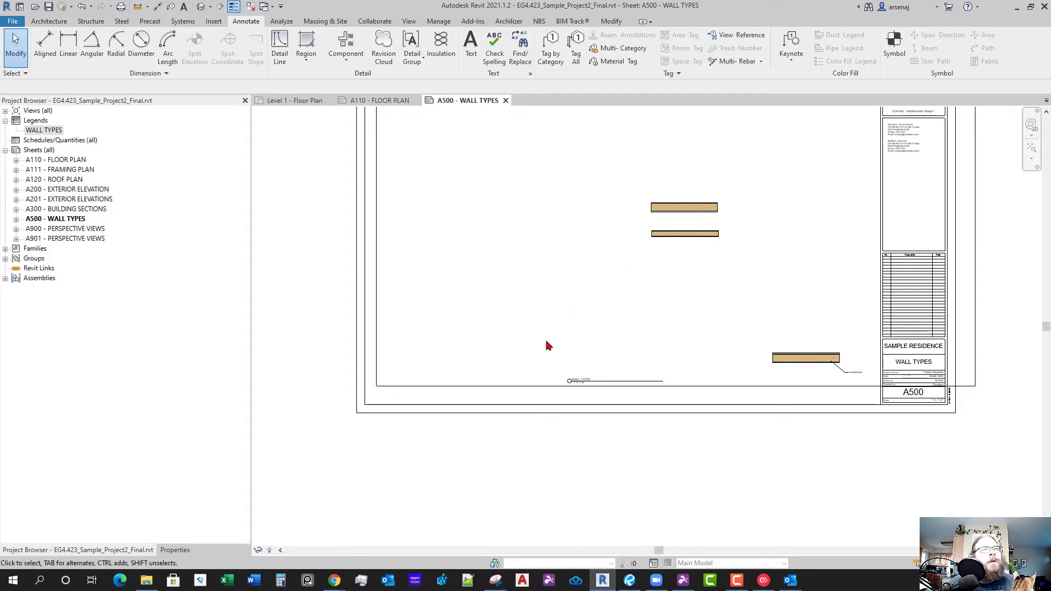
{"action": "left_click", "coordinate": [570, 303]}
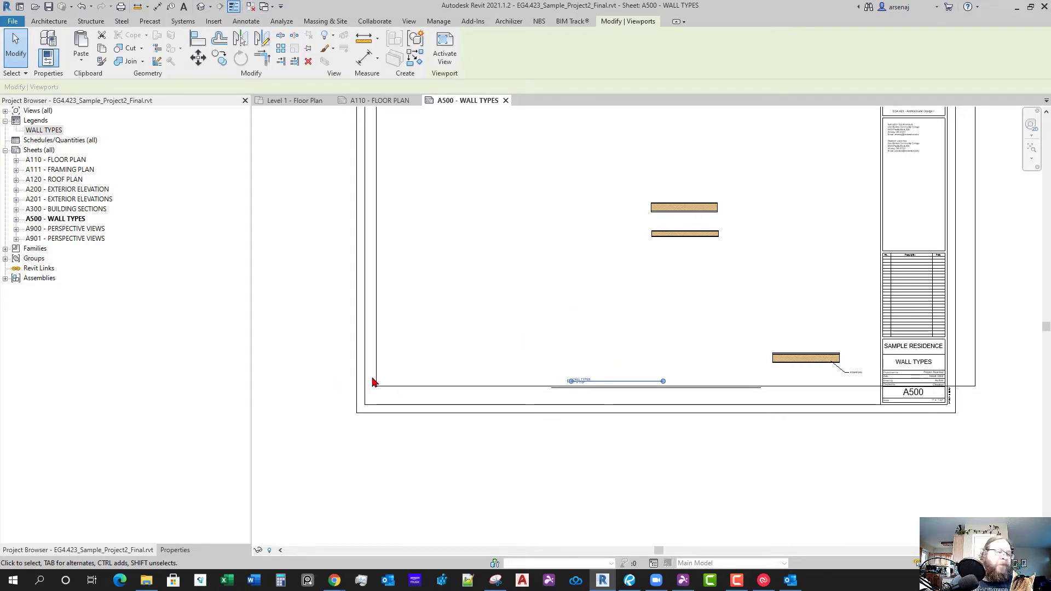
{"action": "key", "text": "m"}
{"action": "key", "text": "v"}
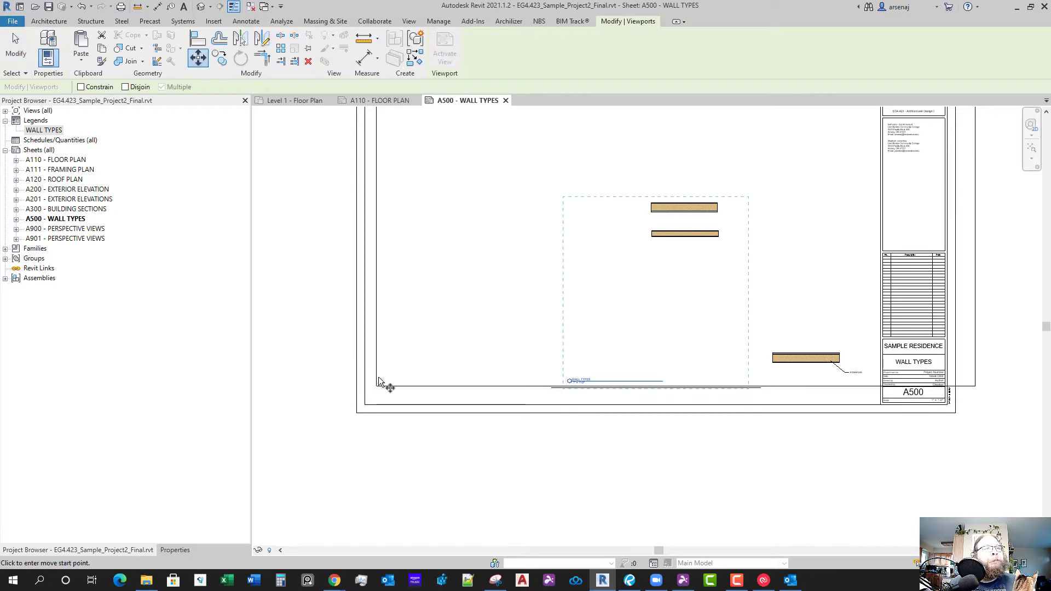
{"action": "key", "text": "Escape"}
{"action": "key", "text": "Escape"}
Reactivate the legend view, check the line style assigned to the rectangle, and leave the view
{"action": "double_click", "coordinate": [670, 236]}
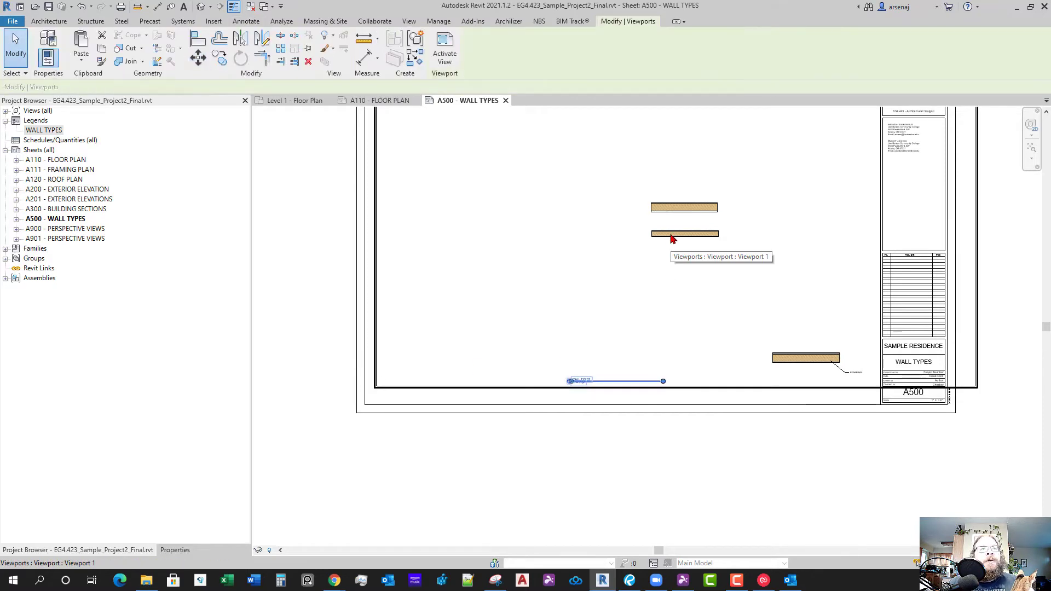
{"action": "key", "text": "Tab"}
{"action": "left_click", "coordinate": [717, 386]}
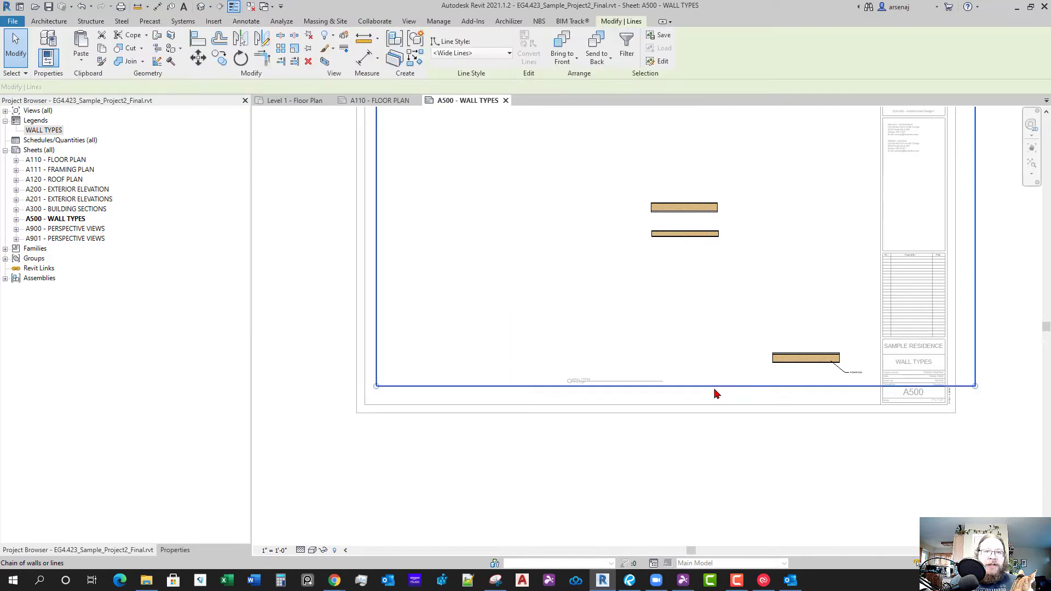
{"action": "left_click", "coordinate": [490, 56]}
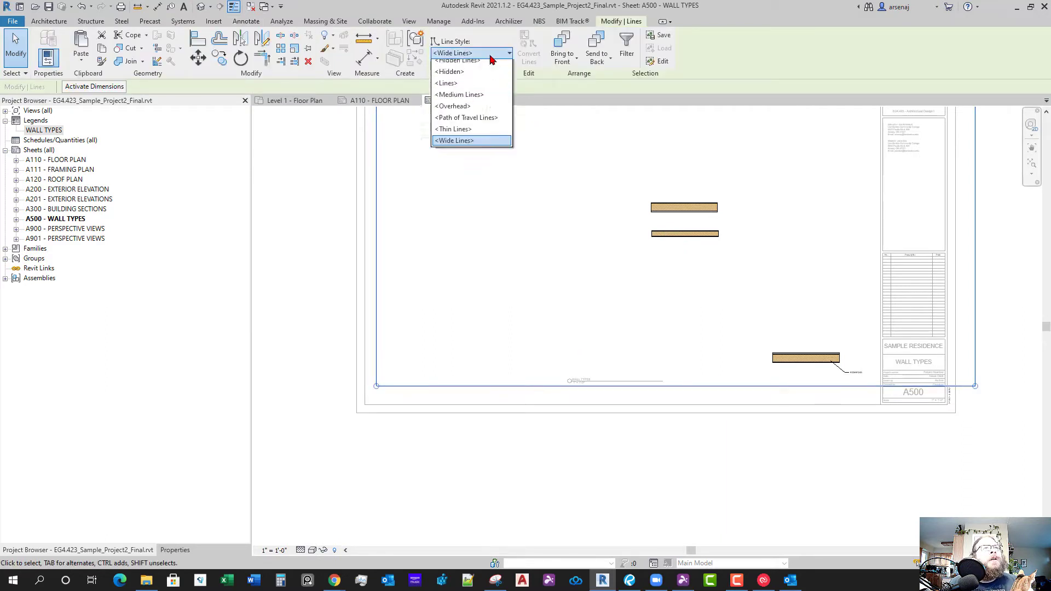
{"action": "left_click", "coordinate": [490, 56]}
{"action": "double_click", "coordinate": [499, 454]}
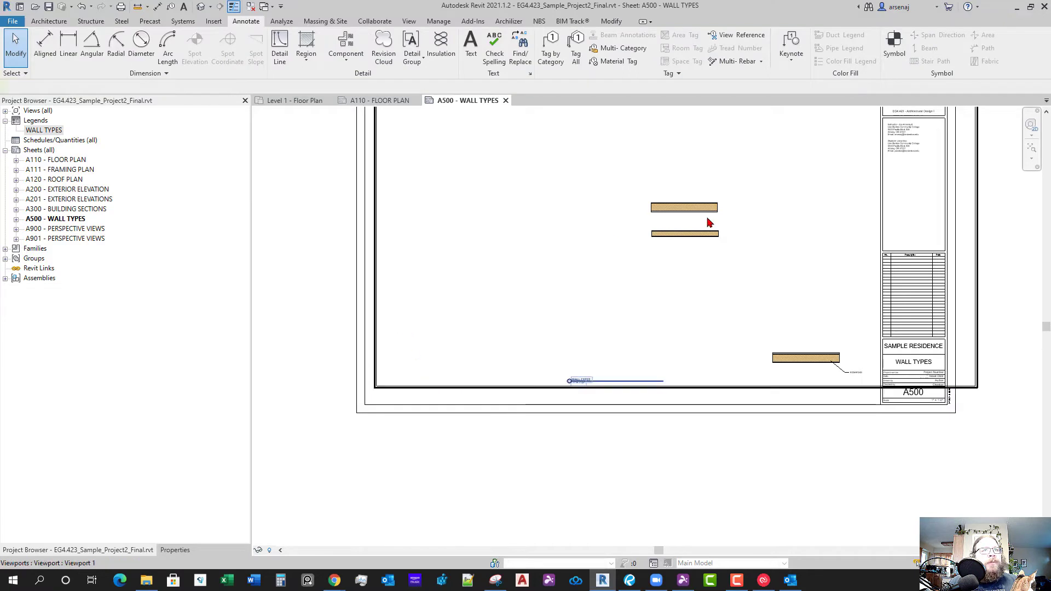
Move the legend viewport until the rectangle's lower-left corner meets the sheet's inner border corner, and reactivate the legend view
{"action": "left_click", "coordinate": [664, 253]}
{"action": "left_click_drag", "start_coordinate": [674, 245], "coordinate": [678, 247]}
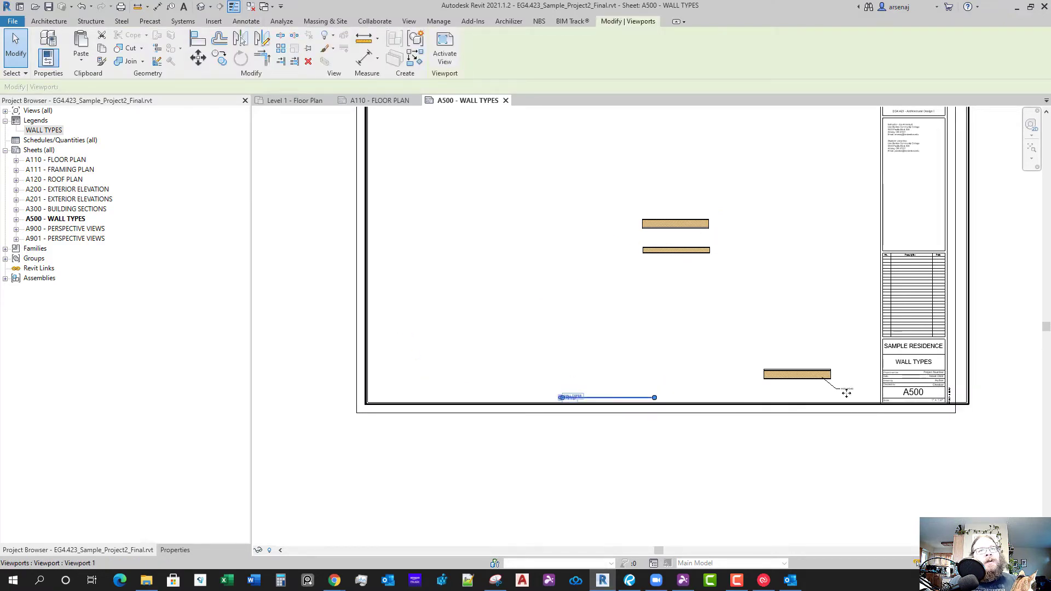
{"action": "left_click", "coordinate": [970, 366]}
{"action": "double_click", "coordinate": [969, 364]}
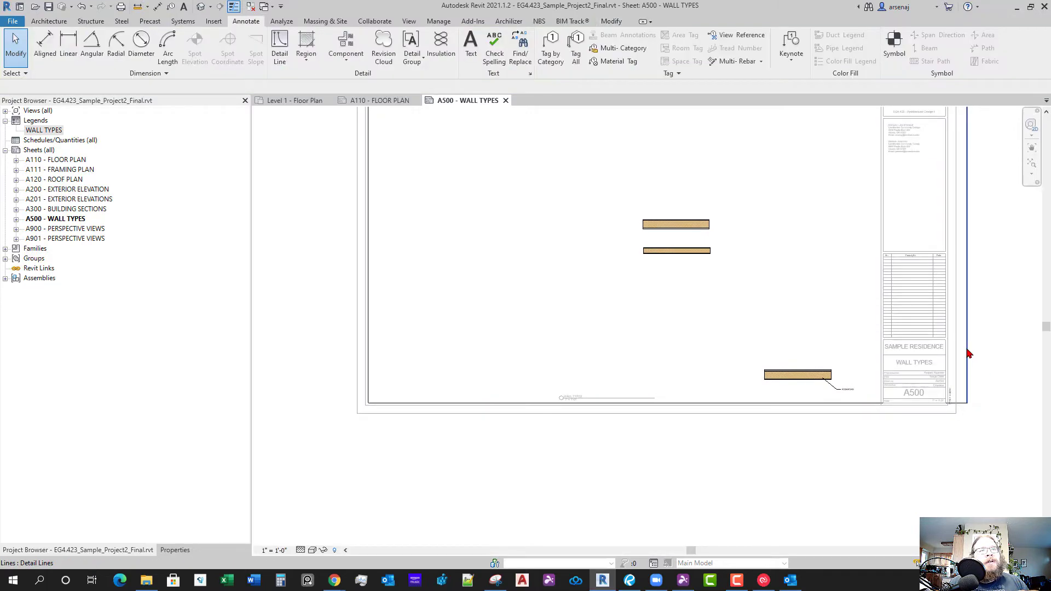
Deactivate the legend view and move its viewport until the rectangle's lower-left corner meets the sheet's outer border corner
{"action": "double_click", "coordinate": [740, 461]}
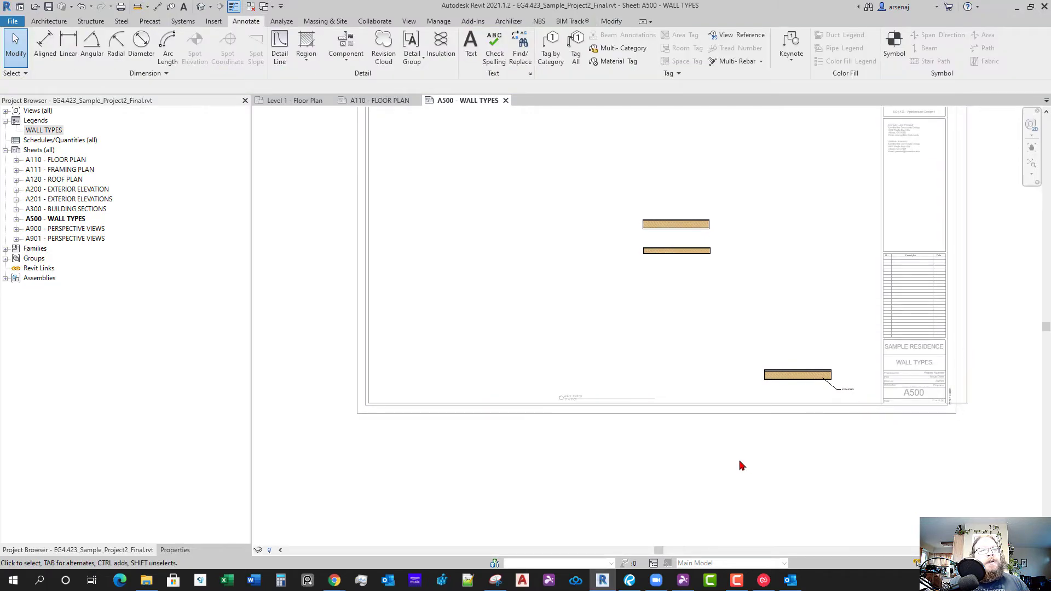
{"action": "left_click", "coordinate": [477, 328]}
{"action": "mouse_move", "coordinate": [494, 290]}
{"action": "left_mouse_down"}
{"action": "mouse_move", "coordinate": [478, 310]}
{"action": "mouse_move", "coordinate": [487, 299]}
{"action": "left_mouse_up"}
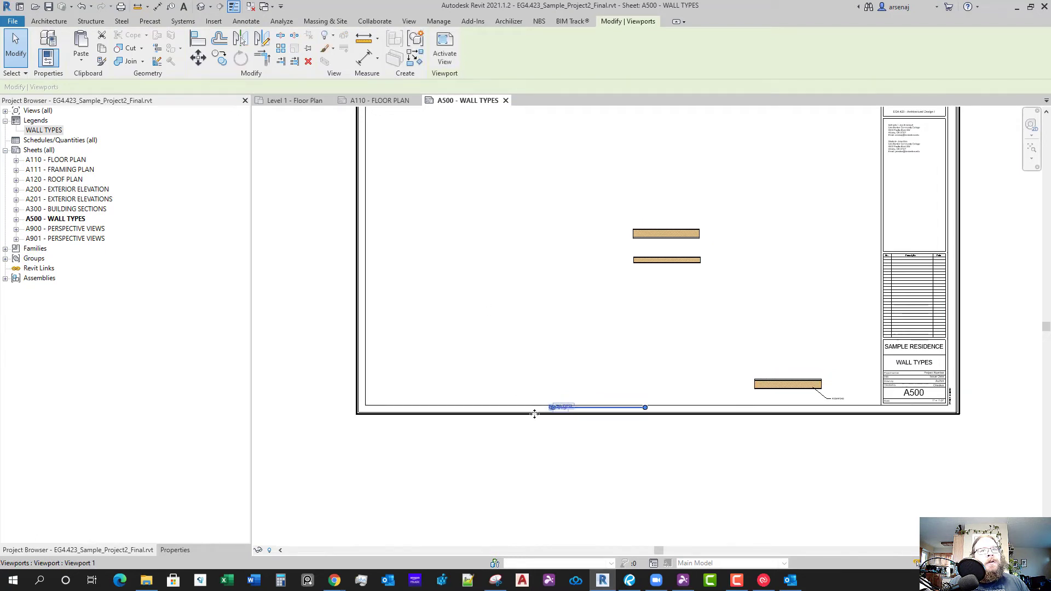
{"action": "left_click", "coordinate": [499, 438]}
Reactivate the legend view and delete the whole chain of rectangle lines
{"action": "double_click", "coordinate": [630, 300]}
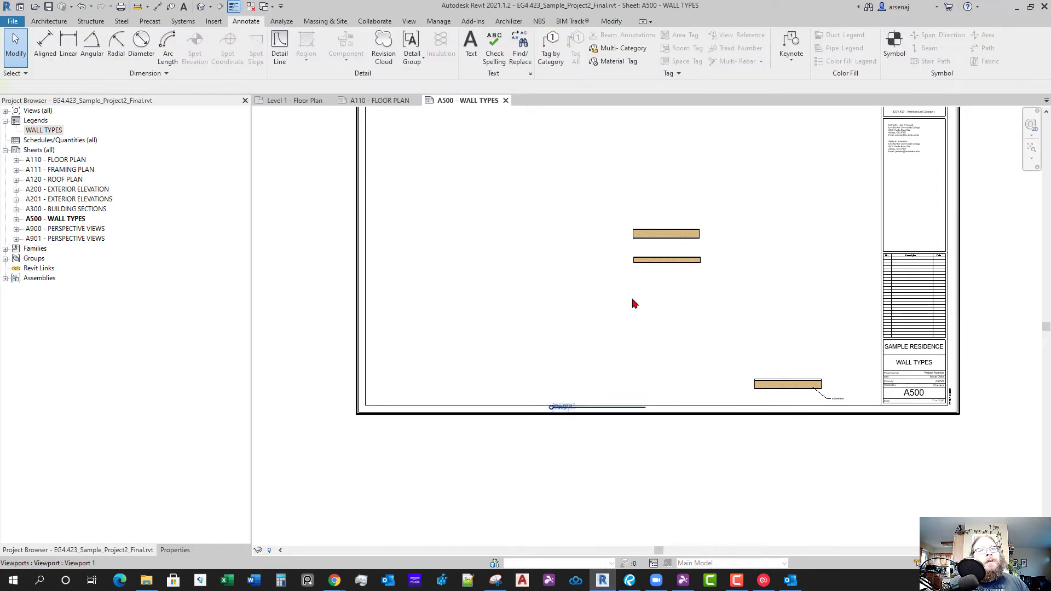
{"action": "key", "text": "Tab"}
{"action": "left_click", "coordinate": [948, 420]}
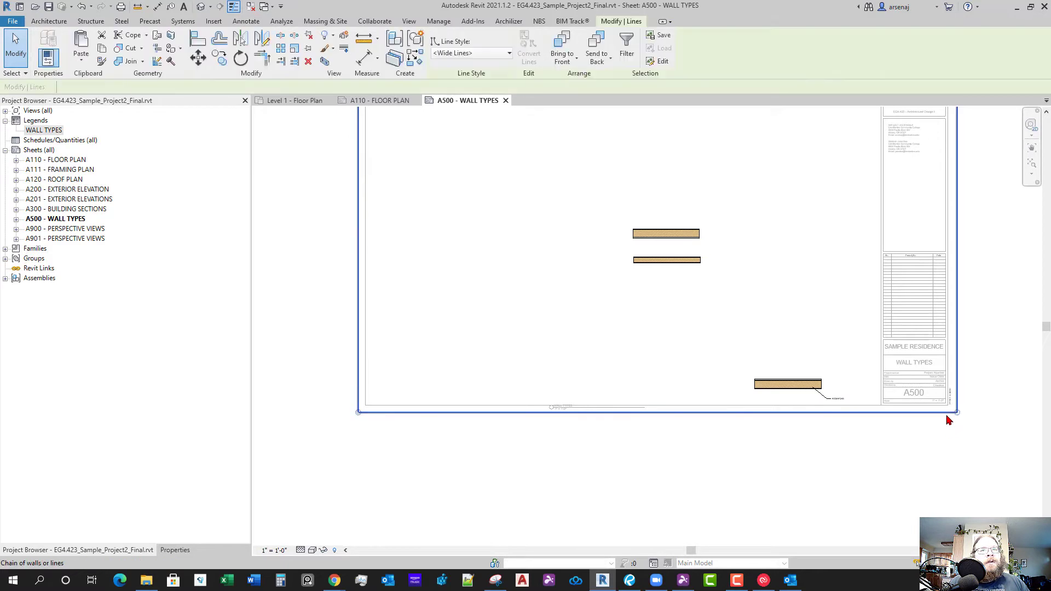
{"action": "key", "text": "Escape"}
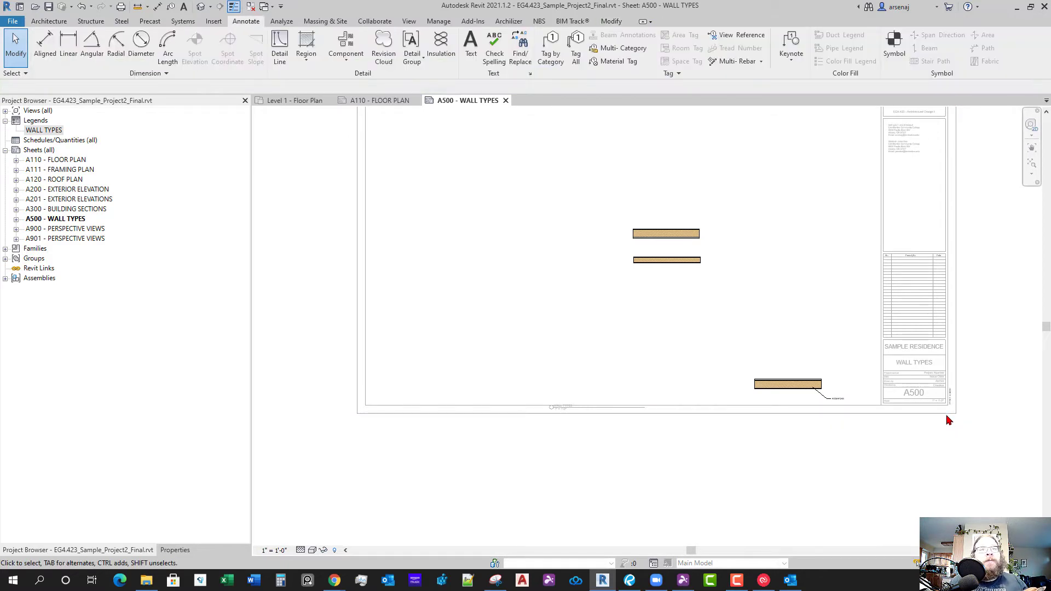
Move the FDSAFGAS leader note above the right end of the lowest wall component, keeping its arrow on the wall
{"action": "scroll", "coordinate": [815, 407], "scroll_direction": "up", "scroll_amount": 3}
{"action": "left_click_drag", "start_coordinate": [675, 324], "coordinate": [889, 462]}
{"action": "scroll", "coordinate": [734, 372], "scroll_direction": "up", "scroll_amount": 2}
{"action": "left_click_drag", "start_coordinate": [707, 358], "coordinate": [772, 305]}
{"action": "left_click", "coordinate": [810, 342]}
{"action": "scroll", "coordinate": [777, 329], "scroll_direction": "up", "scroll_amount": 1}
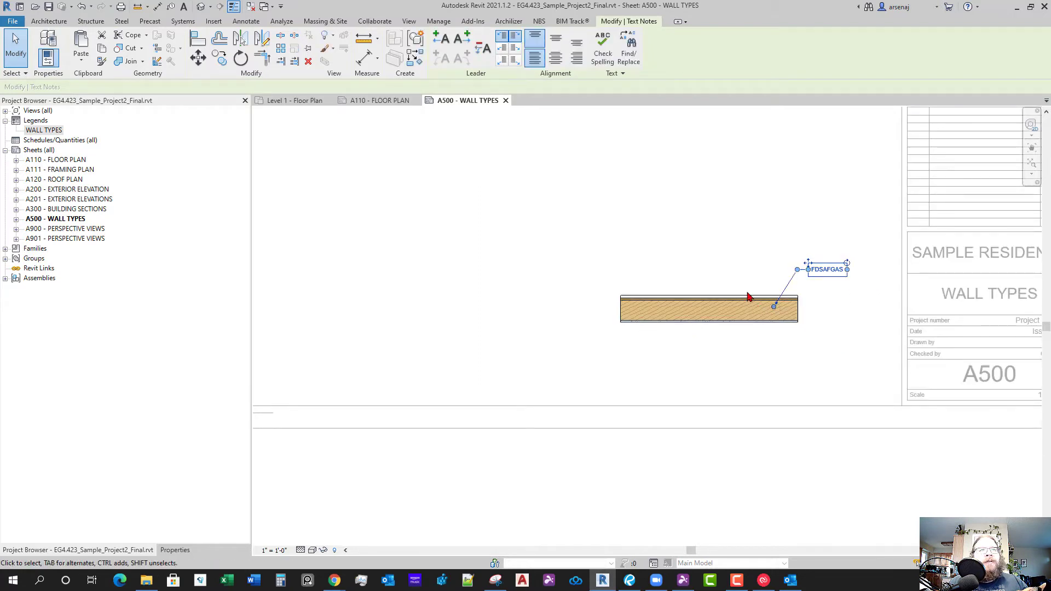
{"action": "middle_click_drag", "start_coordinate": [763, 323], "coordinate": [739, 331]}
{"action": "scroll", "coordinate": [632, 308], "scroll_direction": "up", "scroll_amount": 1}
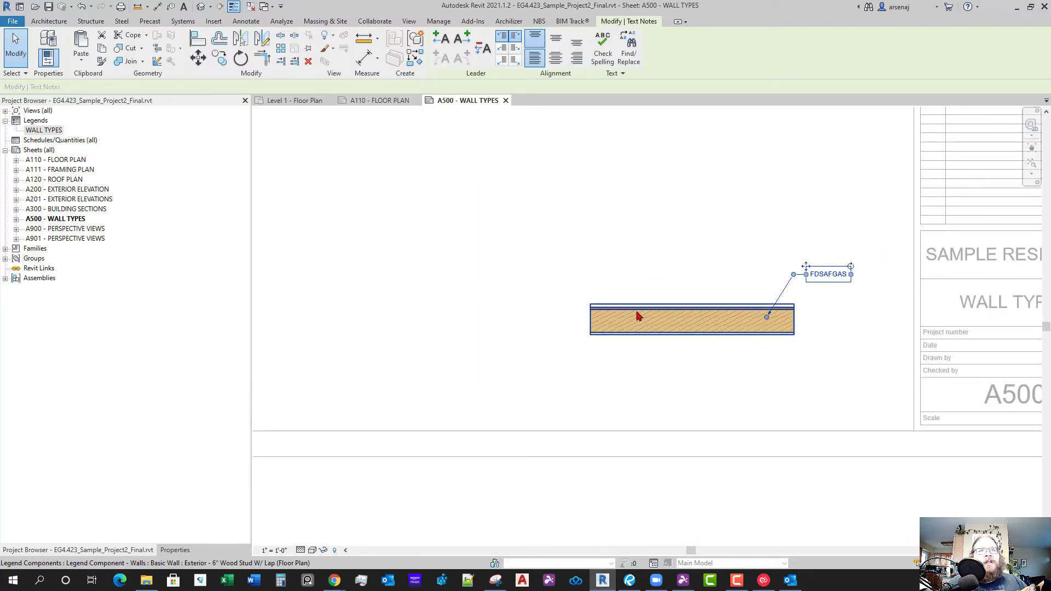
{"action": "left_click", "coordinate": [640, 316]}
{"action": "scroll", "coordinate": [723, 310], "scroll_direction": "up", "scroll_amount": 1}
{"action": "key", "text": "Escape"}
{"action": "scroll", "coordinate": [713, 352], "scroll_direction": "down", "scroll_amount": 2}
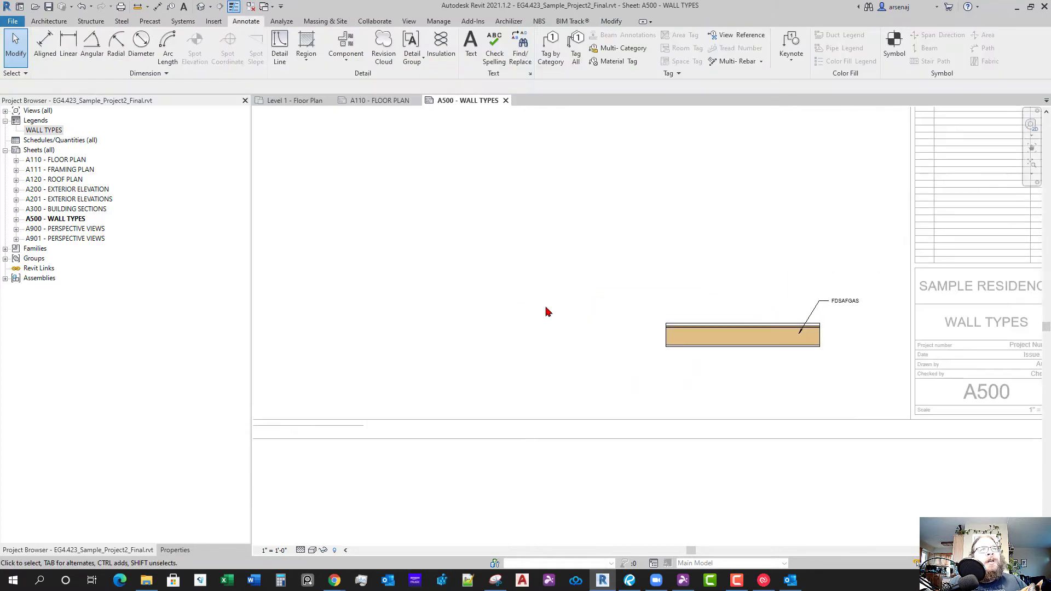
Tile the open views and close sheet A110 and the Level 1 floor plan, leaving only sheet A500 open
{"action": "left_click", "coordinate": [299, 102]}
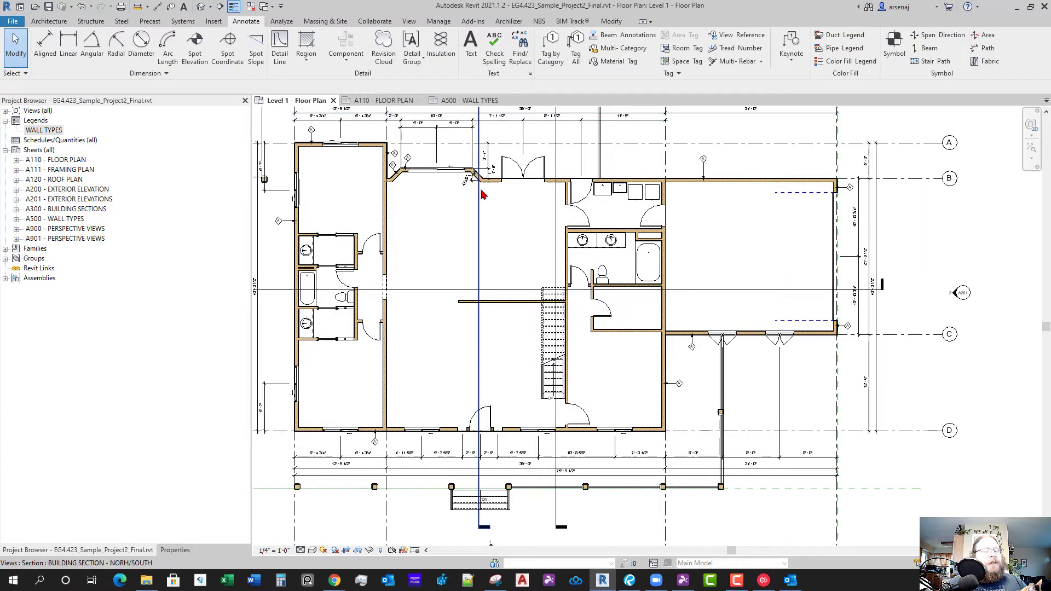
{"action": "key", "text": "w"}
{"action": "key", "text": "t"}
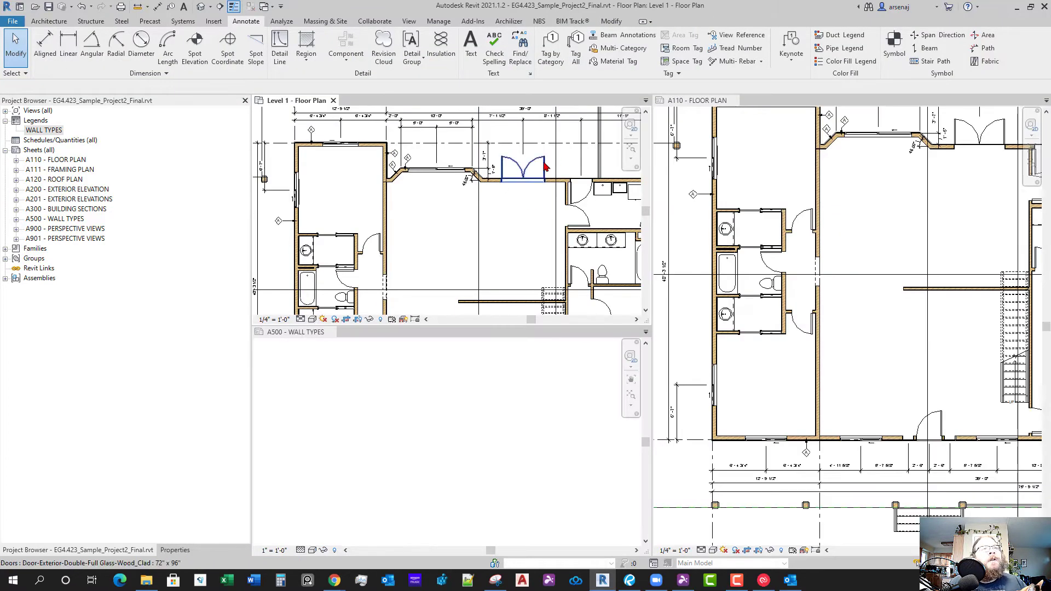
{"action": "left_click", "coordinate": [734, 100]}
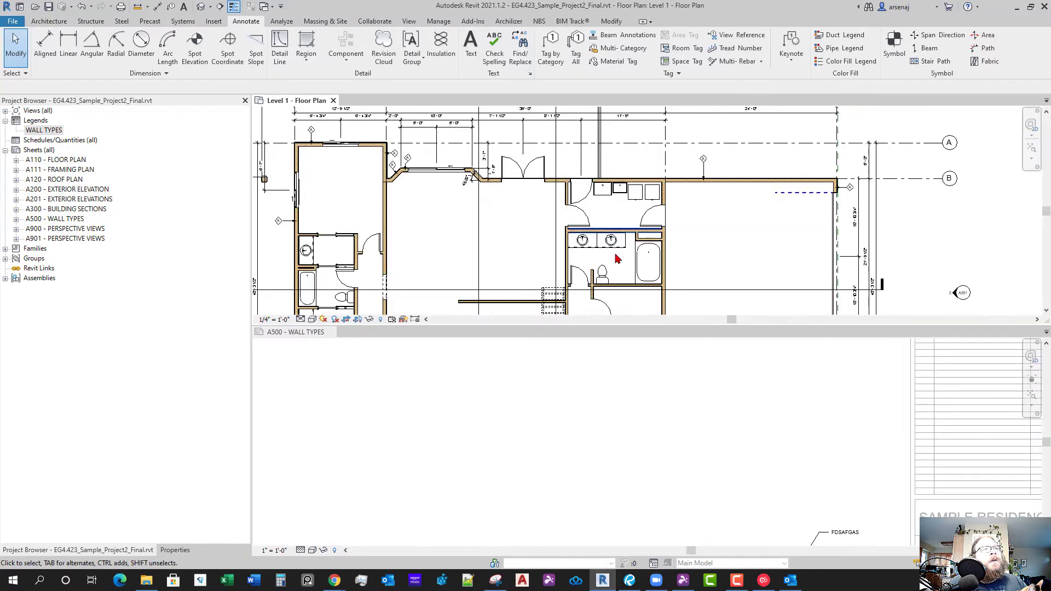
{"action": "left_click", "coordinate": [333, 100]}
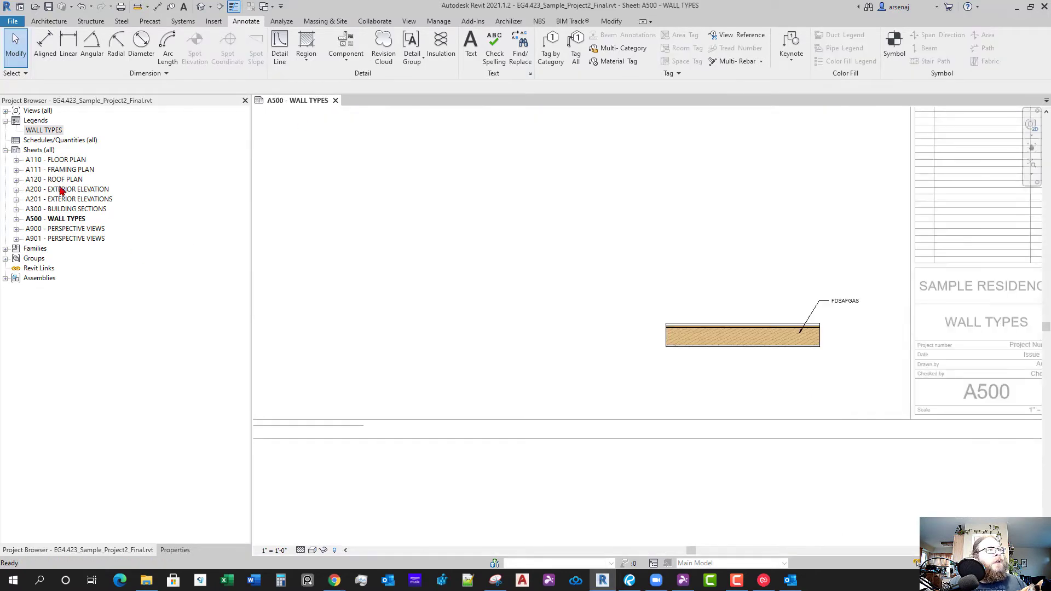
Open sheet A110 - FLOOR PLAN tiled beside sheet A500 and activate its floor plan viewport
{"action": "double_click", "coordinate": [53, 160]}
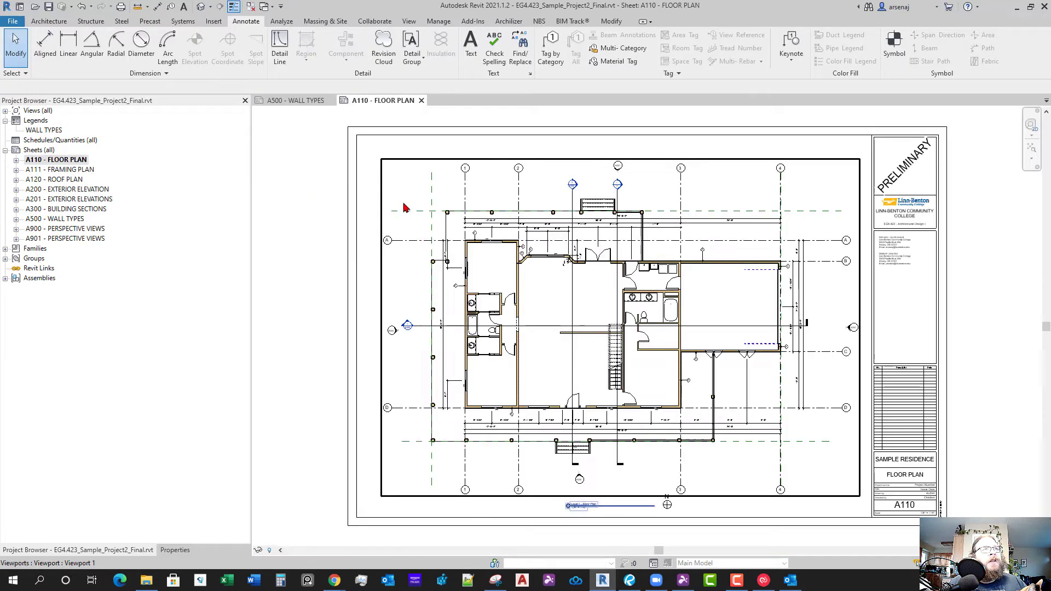
{"action": "double_click", "coordinate": [485, 325]}
{"action": "scroll", "coordinate": [519, 285], "scroll_direction": "up", "scroll_amount": 3}
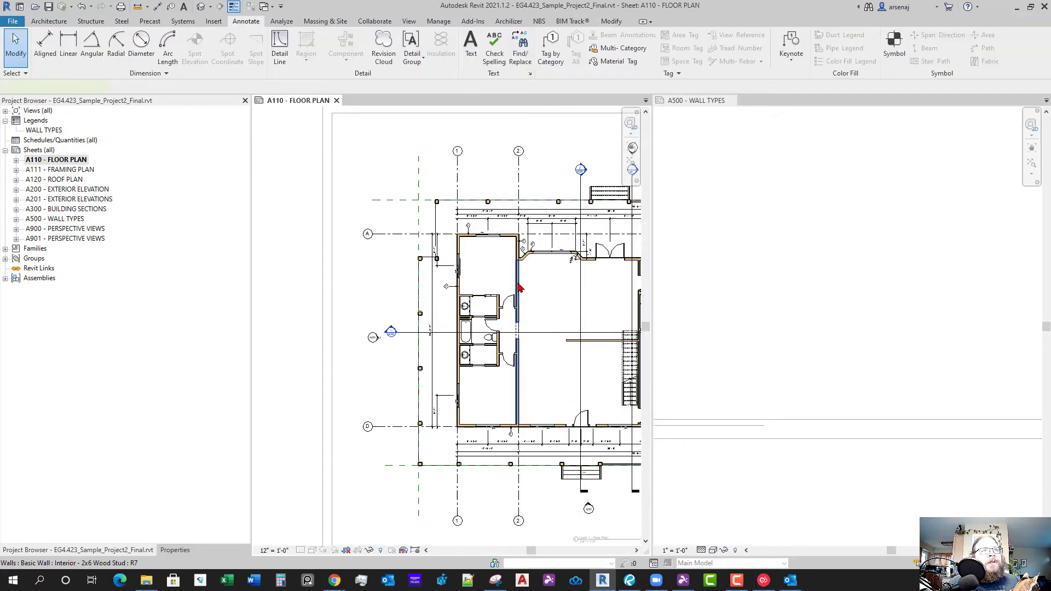
{"action": "left_click", "coordinate": [518, 287]}
{"action": "key", "text": "Escape"}
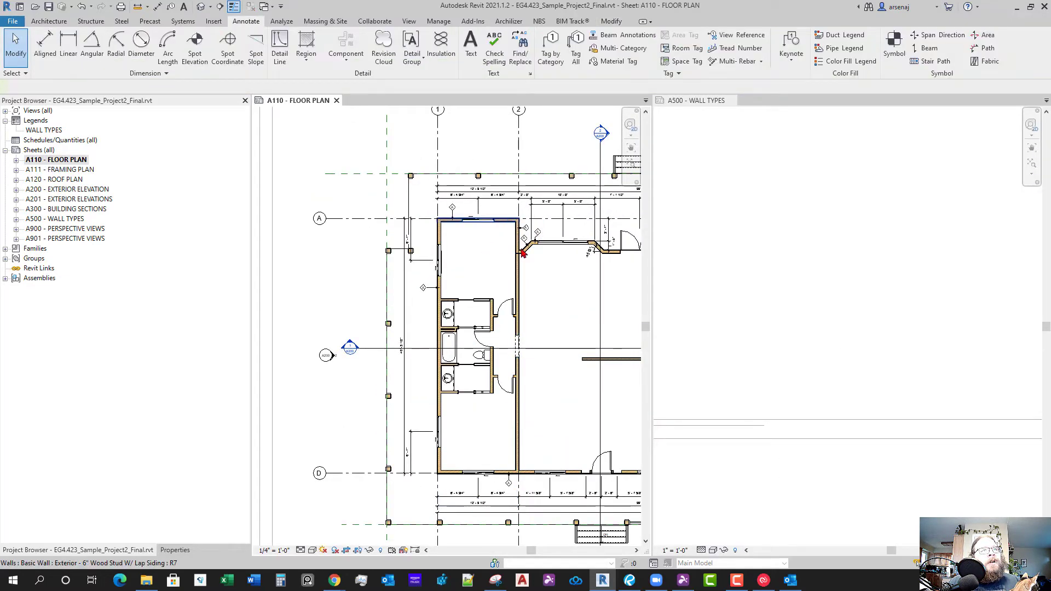
Select the exterior wall along grid A between grids 1 and 2 on the floor plan and show its properties
{"action": "left_click", "coordinate": [508, 220]}
{"action": "middle_click_drag", "start_coordinate": [571, 324], "coordinate": [513, 379]}
{"action": "scroll", "coordinate": [875, 356], "scroll_direction": "down", "scroll_amount": 2}
{"action": "middle_click_drag", "start_coordinate": [898, 329], "coordinate": [795, 401]}
{"action": "scroll", "coordinate": [795, 401], "scroll_direction": "down", "scroll_amount": 2}
{"action": "middle_click_drag", "start_coordinate": [906, 369], "coordinate": [785, 341]}
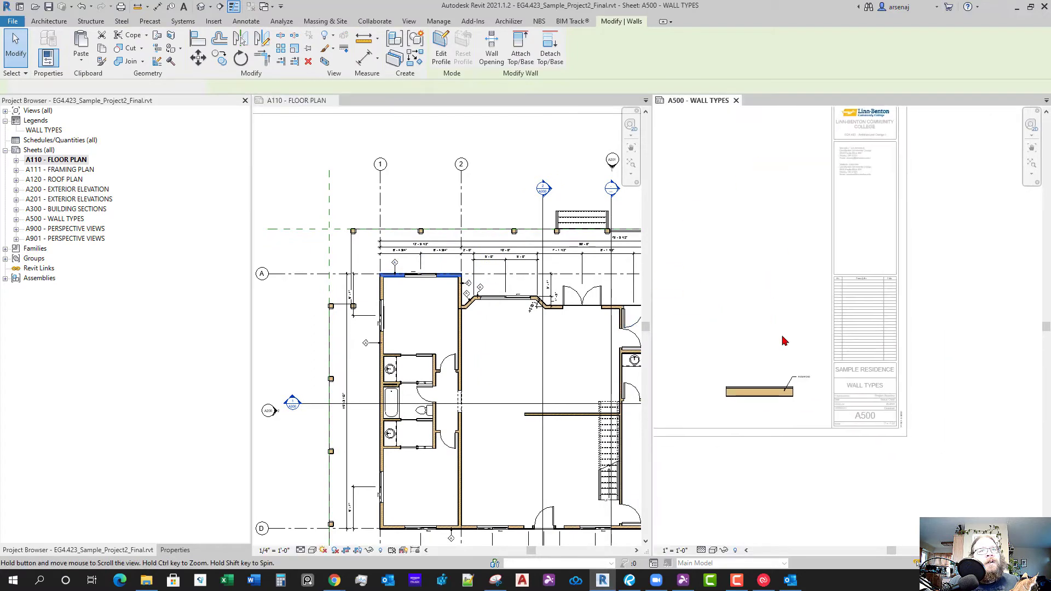
{"action": "left_click", "coordinate": [431, 283]}
{"action": "scroll", "coordinate": [435, 279], "scroll_direction": "up", "scroll_amount": 5}
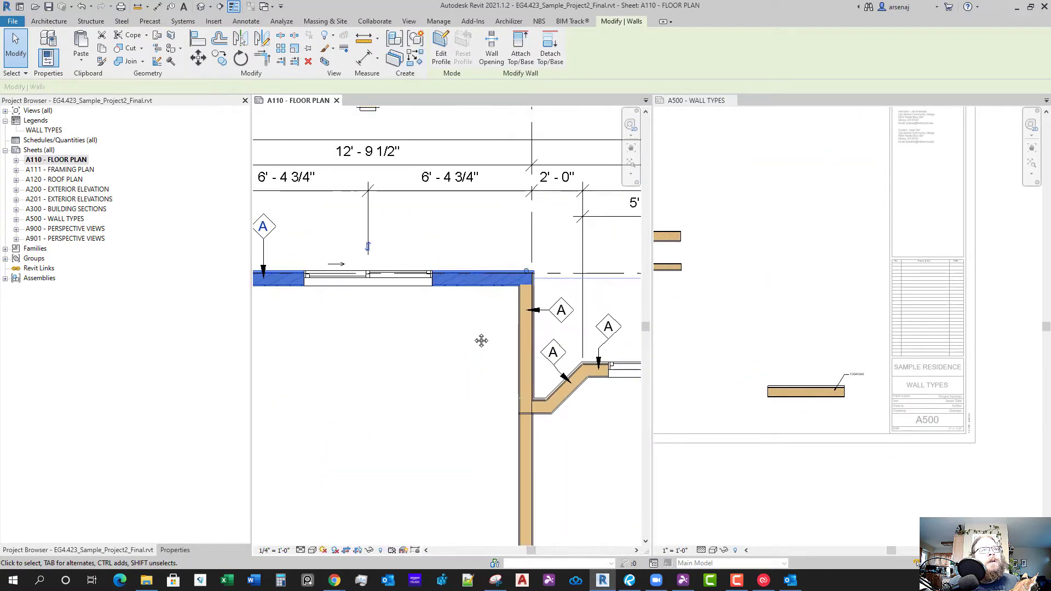
{"action": "middle_click_drag", "start_coordinate": [481, 340], "coordinate": [454, 346]}
{"action": "left_click", "coordinate": [175, 550]}
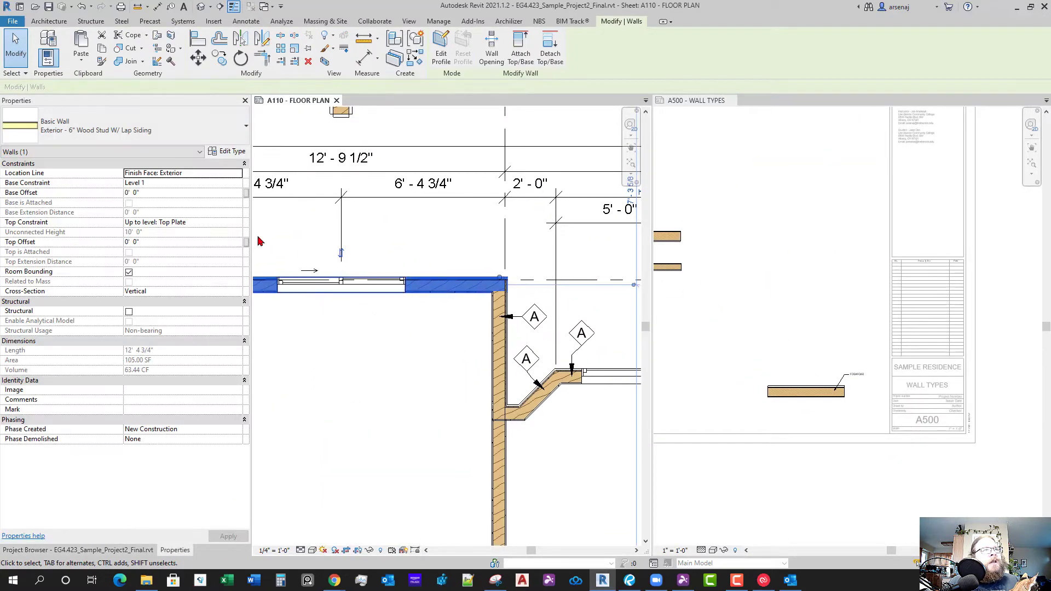
Open the wall type's structure for editing, insert a new layer, and reorder it to the last row on the interior side
{"action": "left_click", "coordinate": [226, 153]}
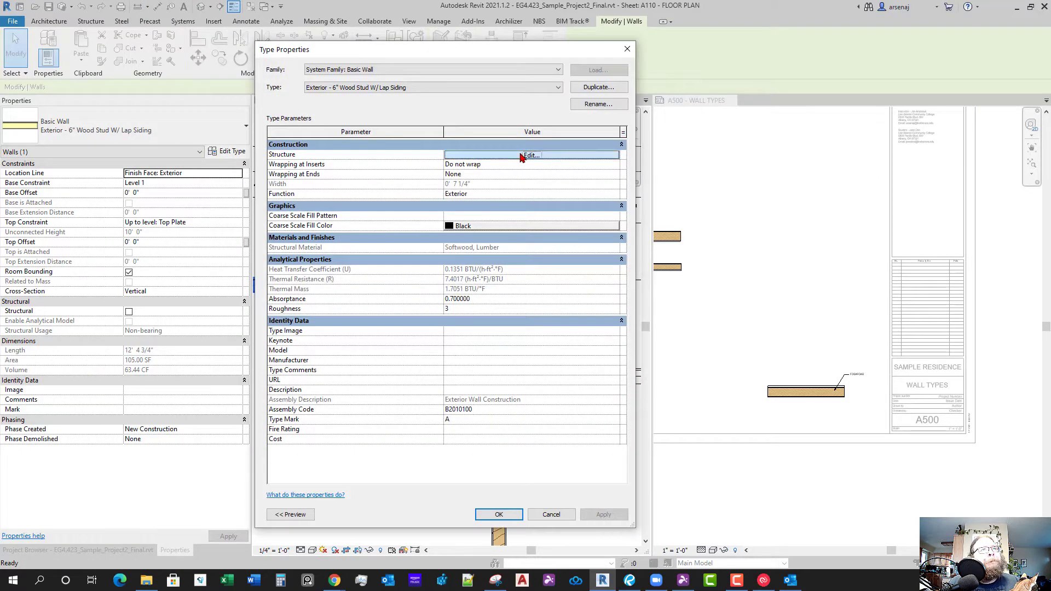
{"action": "left_click", "coordinate": [521, 156]}
{"action": "left_click", "coordinate": [294, 394]}
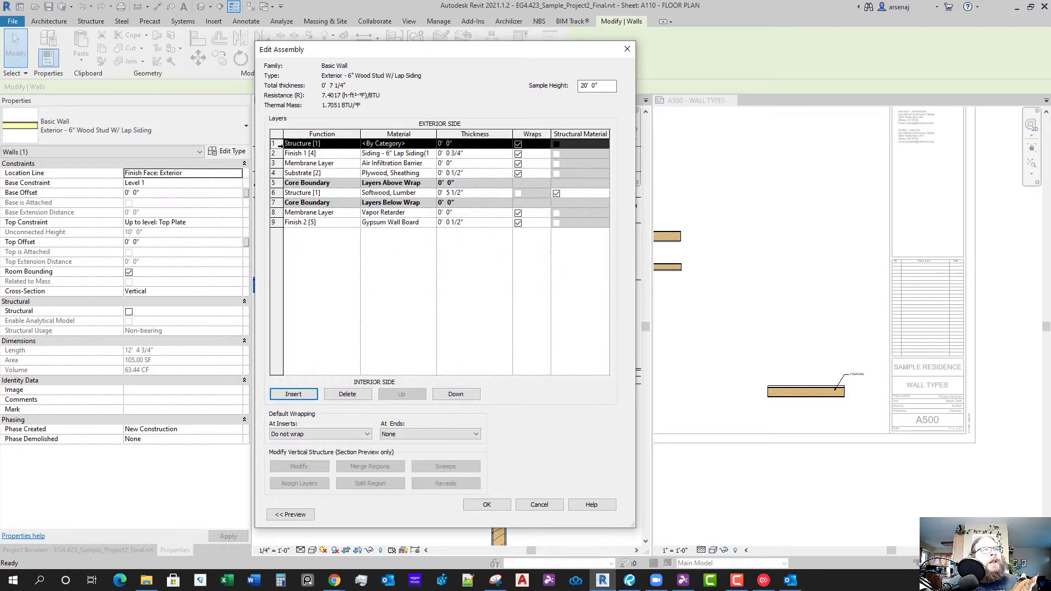
{"action": "left_click", "coordinate": [456, 396]}
{"action": "left_click", "coordinate": [455, 395]}
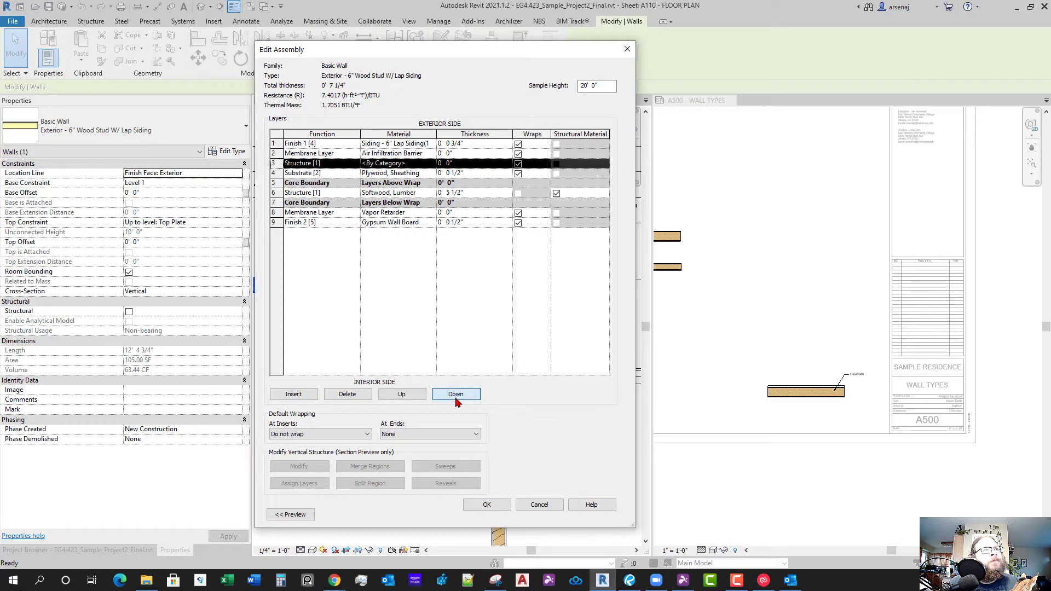
{"action": "left_click", "coordinate": [456, 394]}
{"action": "left_click", "coordinate": [456, 394]}
{"action": "left_click", "coordinate": [456, 397]}
{"action": "left_click", "coordinate": [456, 396]}
{"action": "left_click", "coordinate": [456, 396]}
{"action": "left_click", "coordinate": [452, 395]}
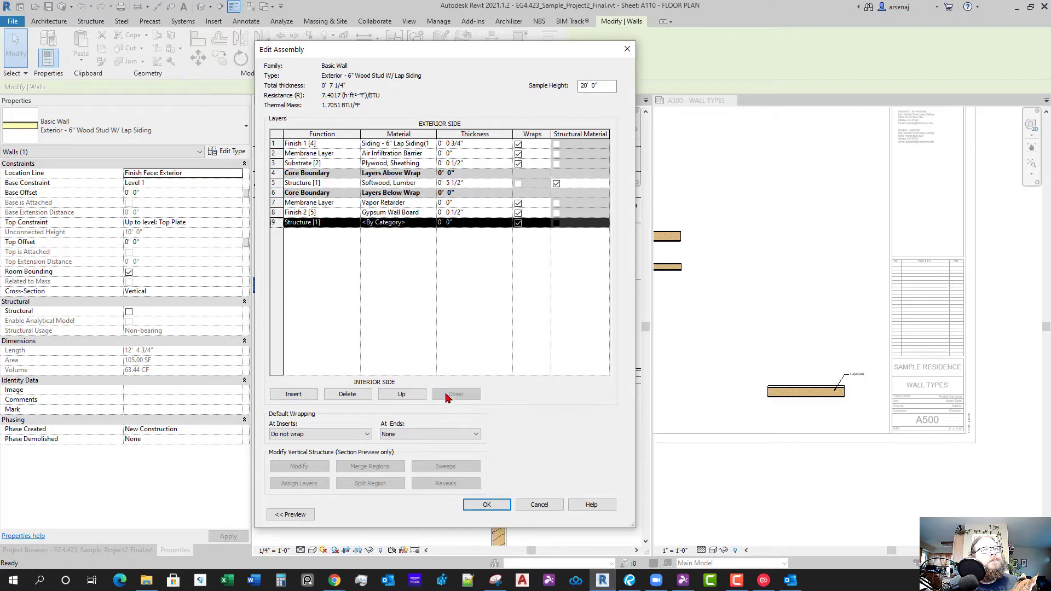
Give the new layer a 1' thickness and the Finish 2 [5] function, and apply the structure by removing the invalid dimension references
{"action": "left_click", "coordinate": [459, 225]}
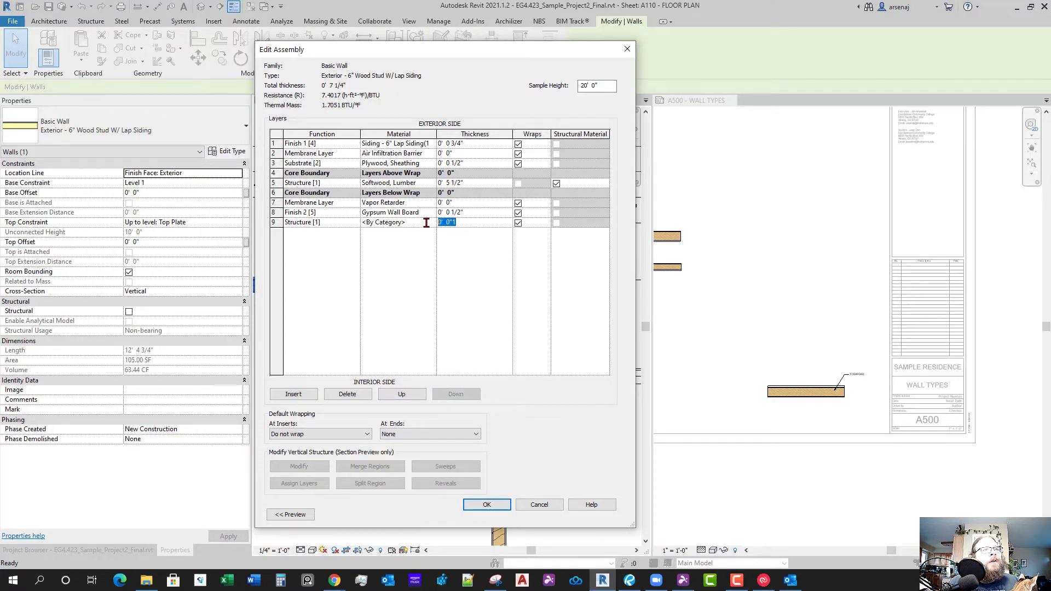
{"action": "left_click", "coordinate": [487, 506]}
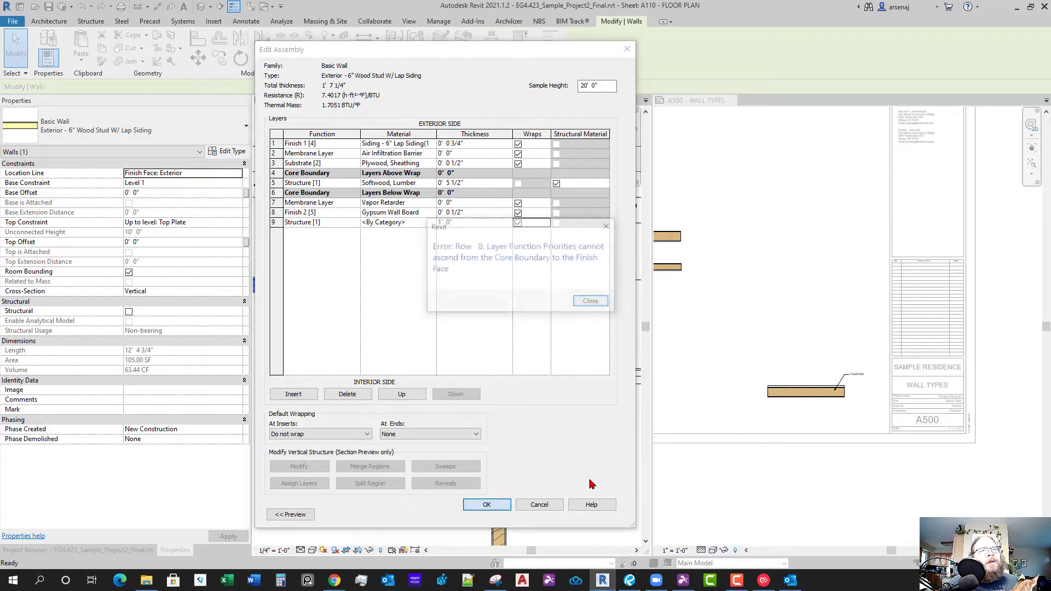
{"action": "key", "text": "Escape"}
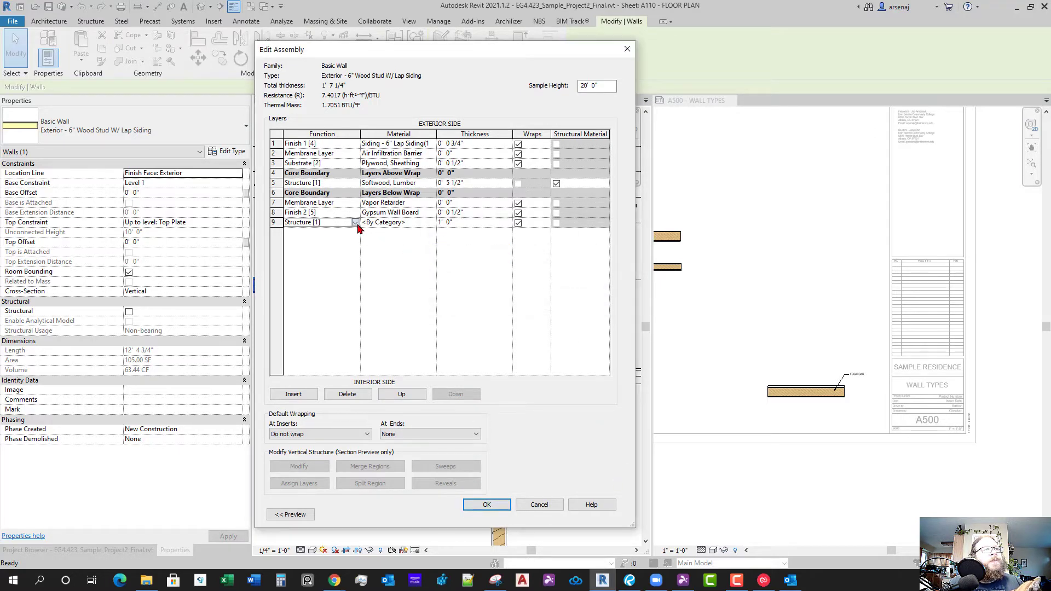
{"action": "left_click", "coordinate": [357, 225]}
{"action": "left_click", "coordinate": [322, 265]}
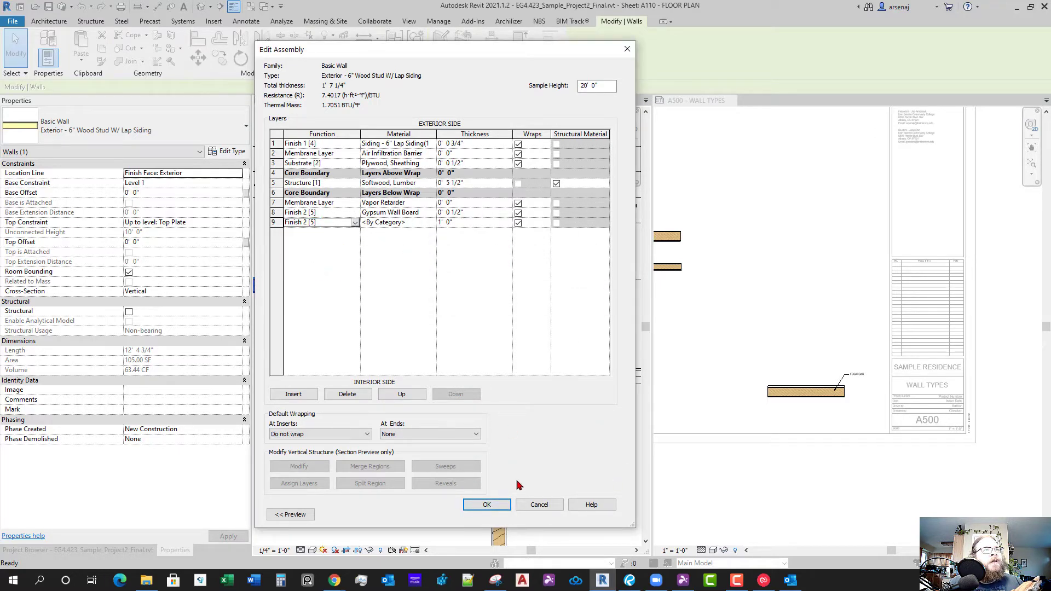
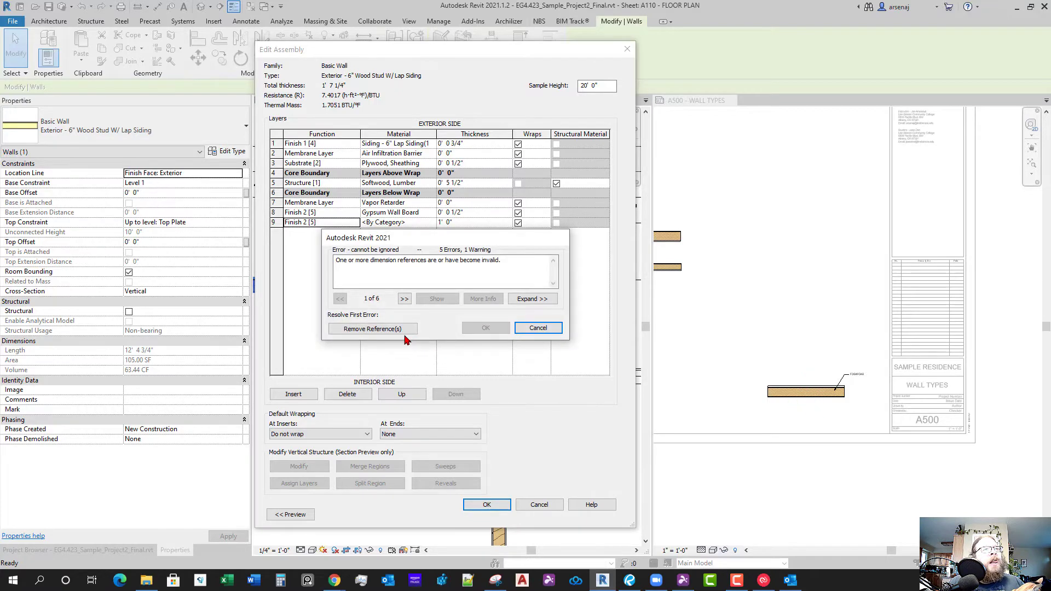
{"action": "left_click", "coordinate": [399, 329]}
{"action": "left_click", "coordinate": [394, 329]}
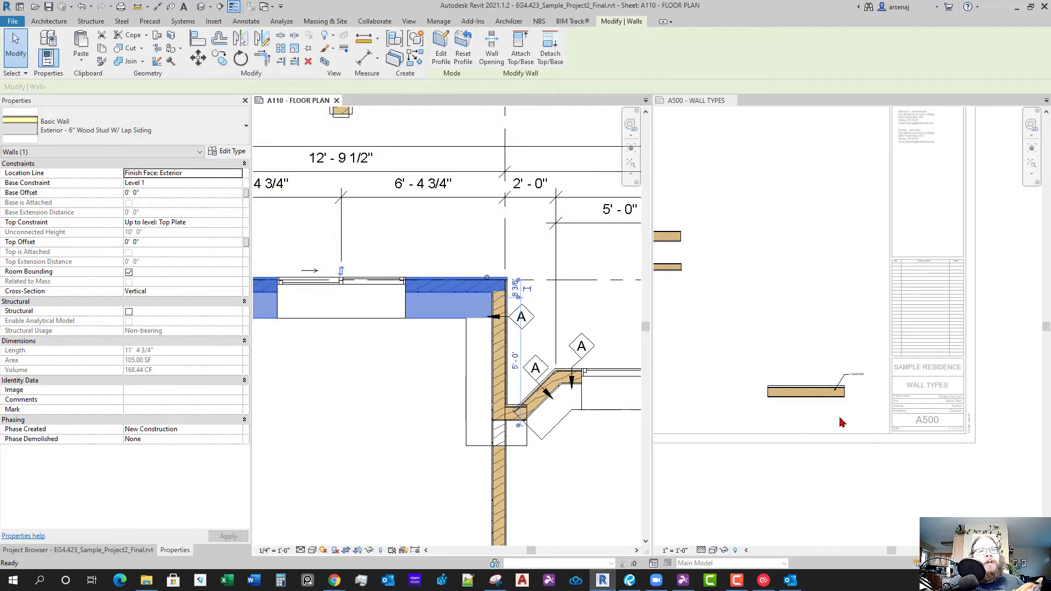
Compare the component type of the legend wall with the leader note against the type of the edited wall on the plan
{"action": "scroll", "coordinate": [805, 409], "scroll_direction": "up", "scroll_amount": 2}
{"action": "scroll", "coordinate": [812, 413], "scroll_direction": "up", "scroll_amount": 2}
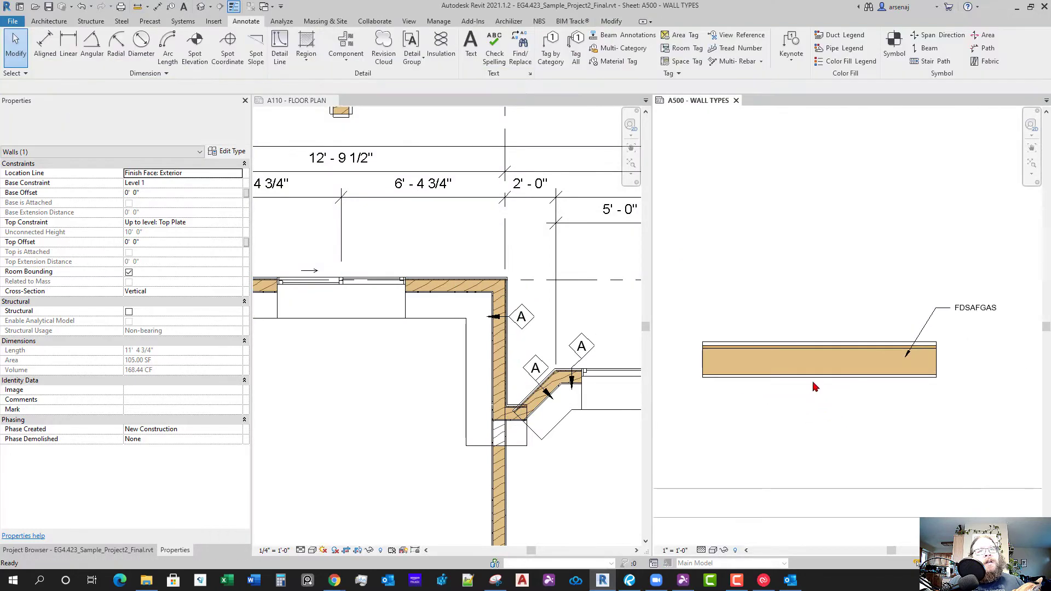
{"action": "left_click", "coordinate": [813, 381]}
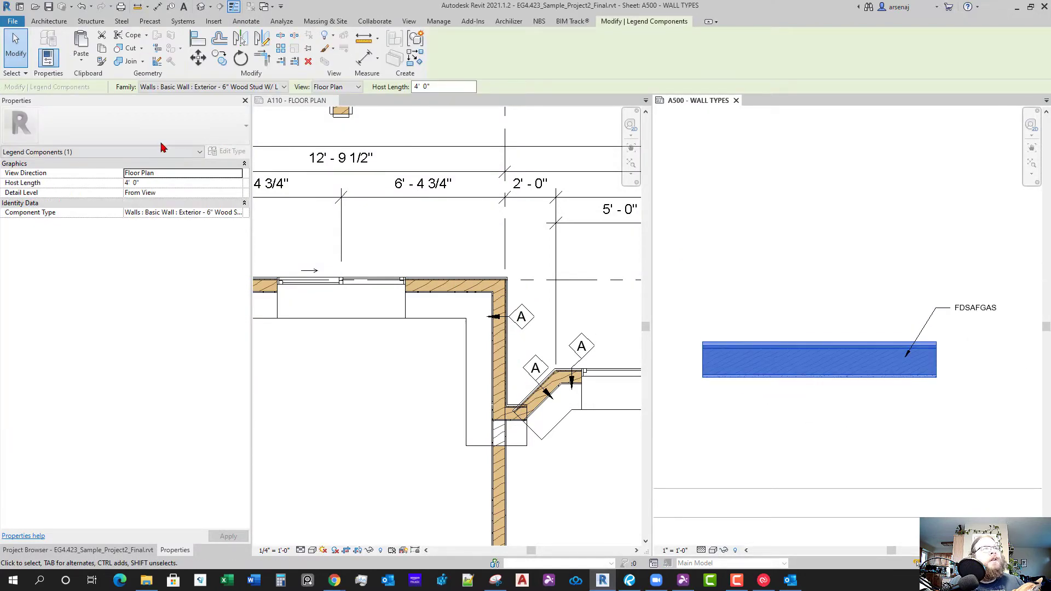
{"action": "left_click", "coordinate": [238, 213]}
{"action": "left_click", "coordinate": [238, 214]}
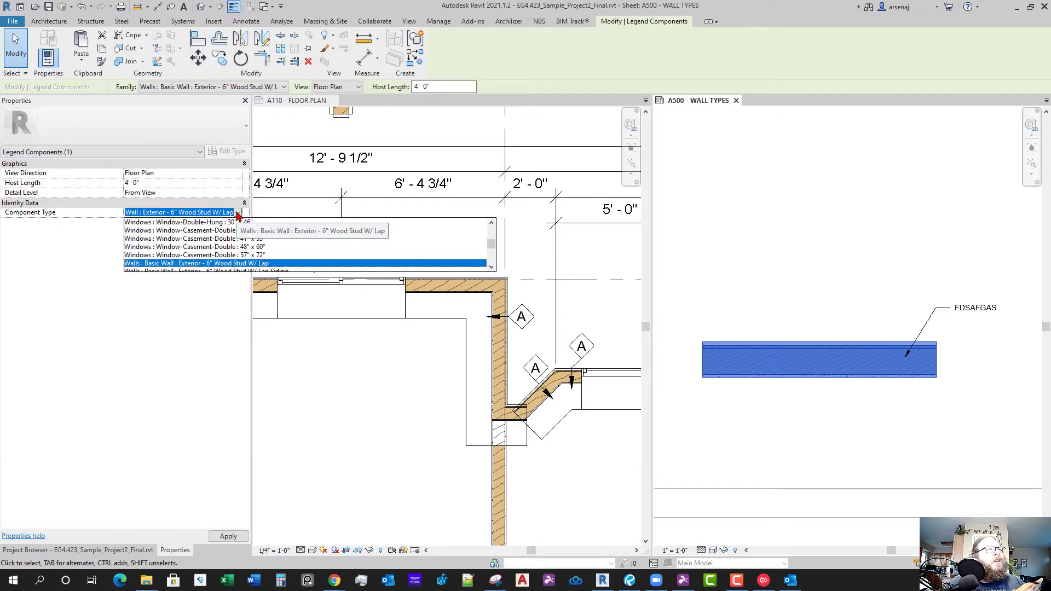
{"action": "left_click", "coordinate": [459, 298]}
{"action": "left_click", "coordinate": [458, 298]}
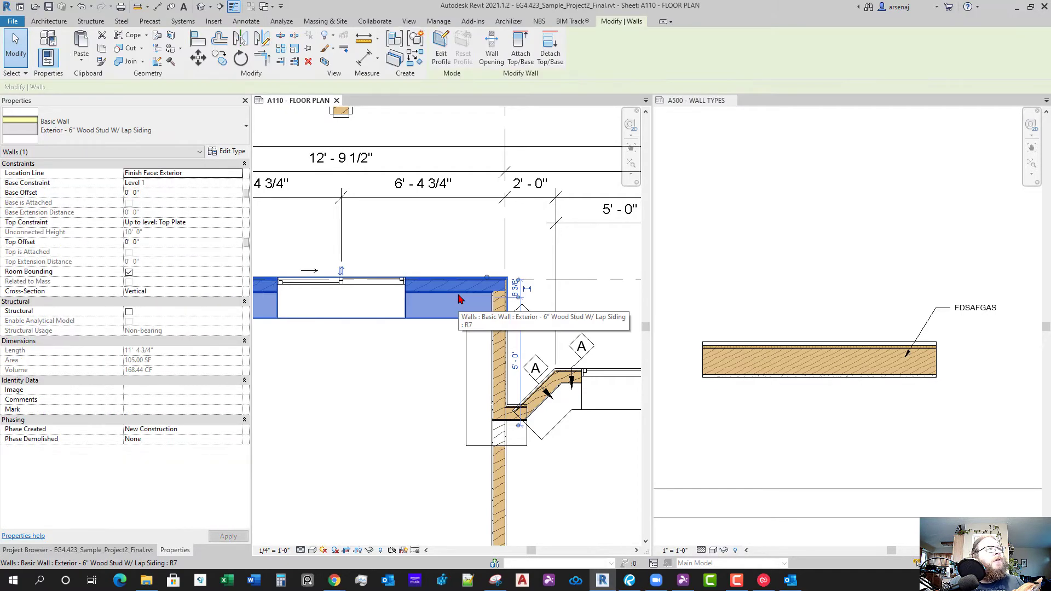
Switch the noted legend component to Basic Wall : Exterior - 6" Wood Stud W/ Lap Siding, and undo the component and wall structure changes
{"action": "double_click", "coordinate": [800, 382]}
{"action": "key", "text": "Escape"}
{"action": "left_click", "coordinate": [797, 376]}
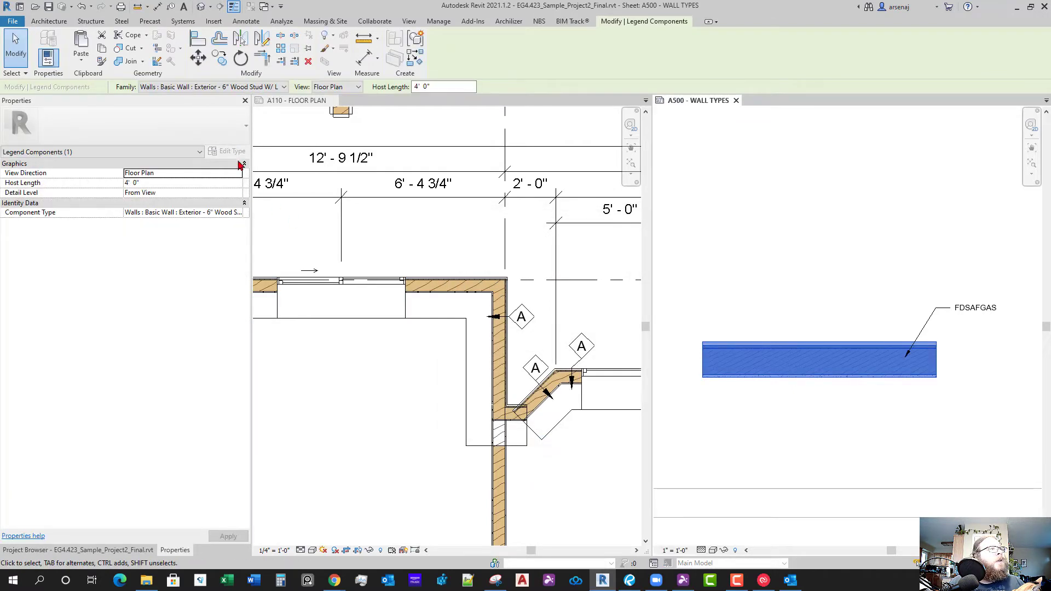
{"action": "left_click", "coordinate": [236, 87]}
{"action": "left_click", "coordinate": [233, 116]}
{"action": "left_click", "coordinate": [829, 441]}
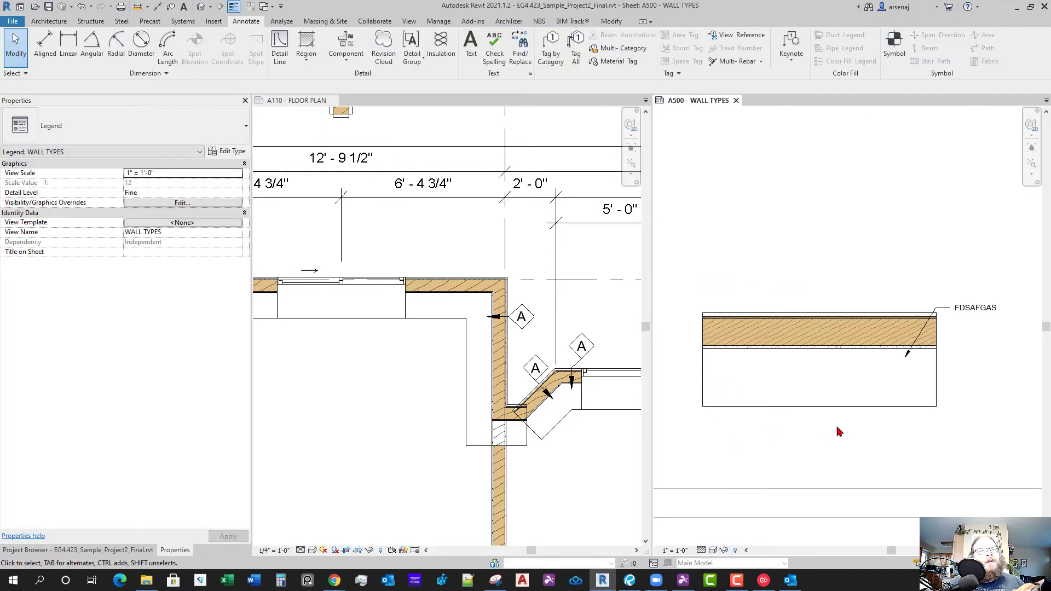
{"action": "key", "text": "ctrl+z"}
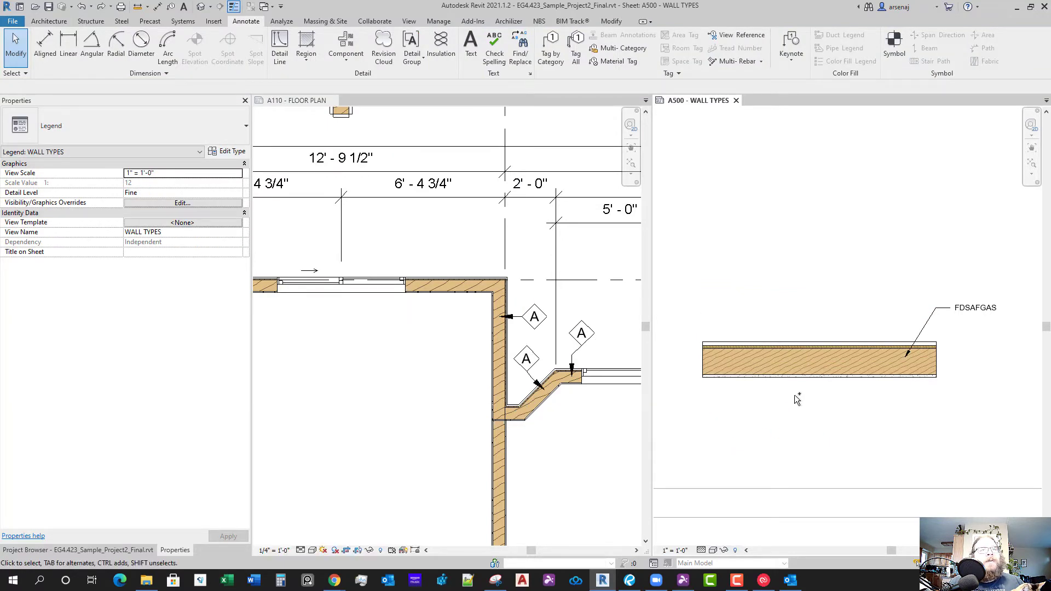
Change the noted legend wall component to Basic Wall : Exterior - 6" Wood Stud W/ Lap Siding
{"action": "left_click", "coordinate": [777, 375]}
{"action": "left_click", "coordinate": [195, 88]}
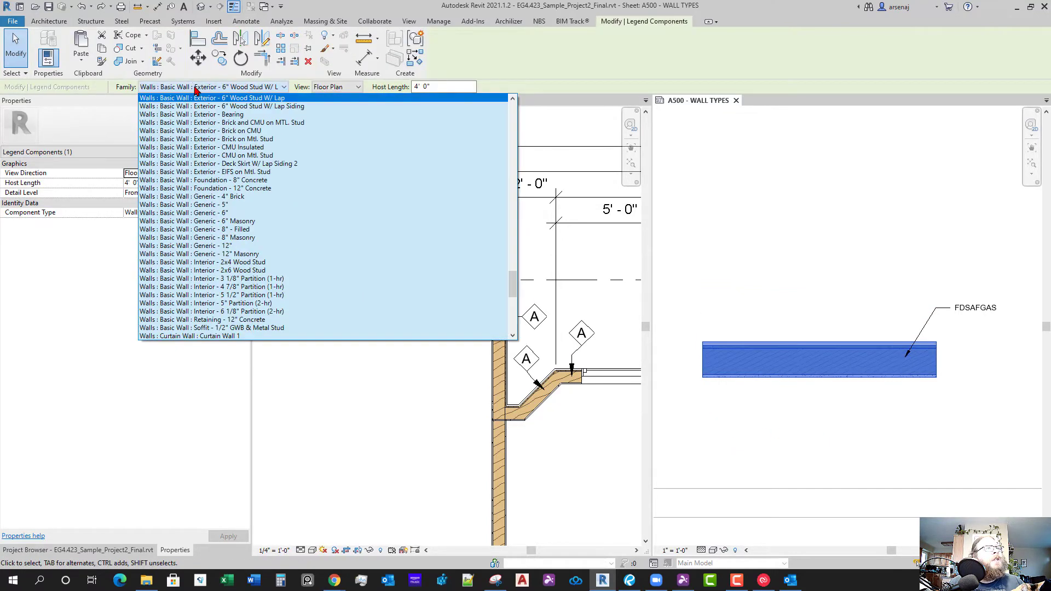
{"action": "left_click", "coordinate": [197, 108]}
{"action": "left_click", "coordinate": [769, 303]}
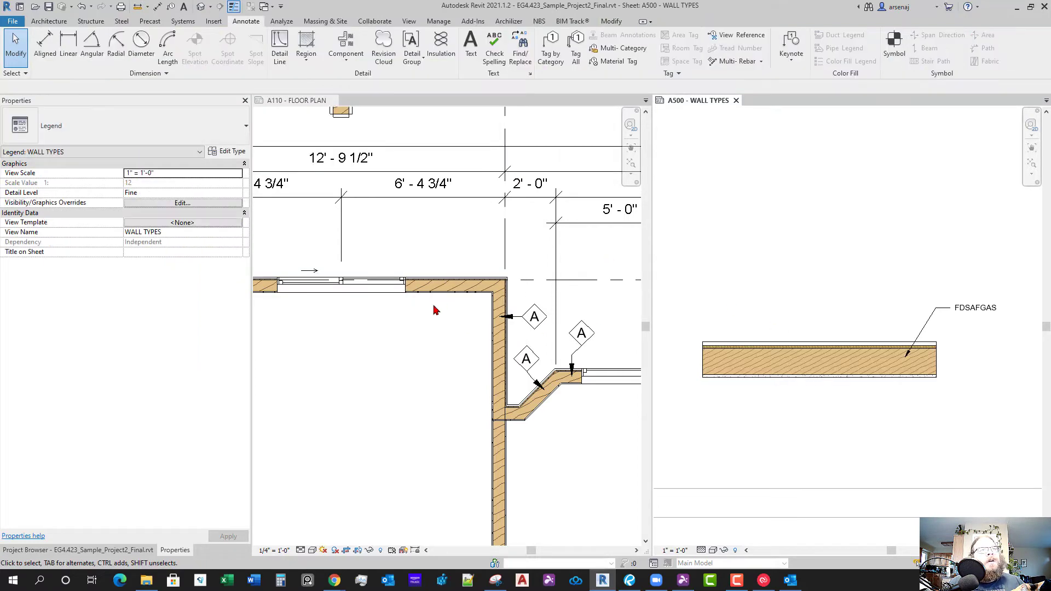
Insert a new layer in the structure of the plan's horizontal exterior wall and reorder it to the last interior row
{"action": "left_click", "coordinate": [445, 300]}
{"action": "left_click", "coordinate": [448, 299]}
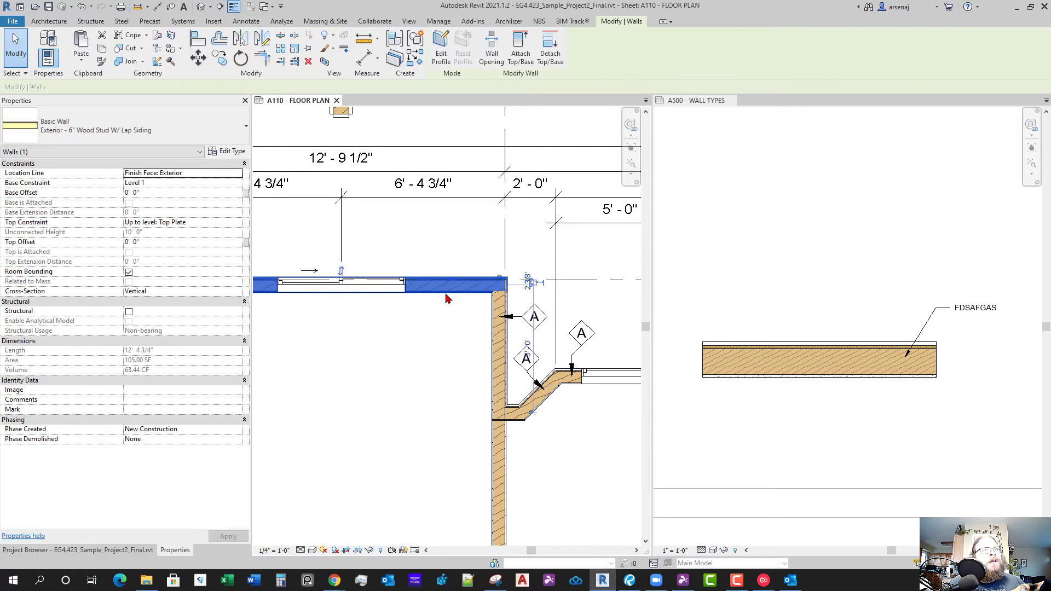
{"action": "left_click", "coordinate": [232, 152]}
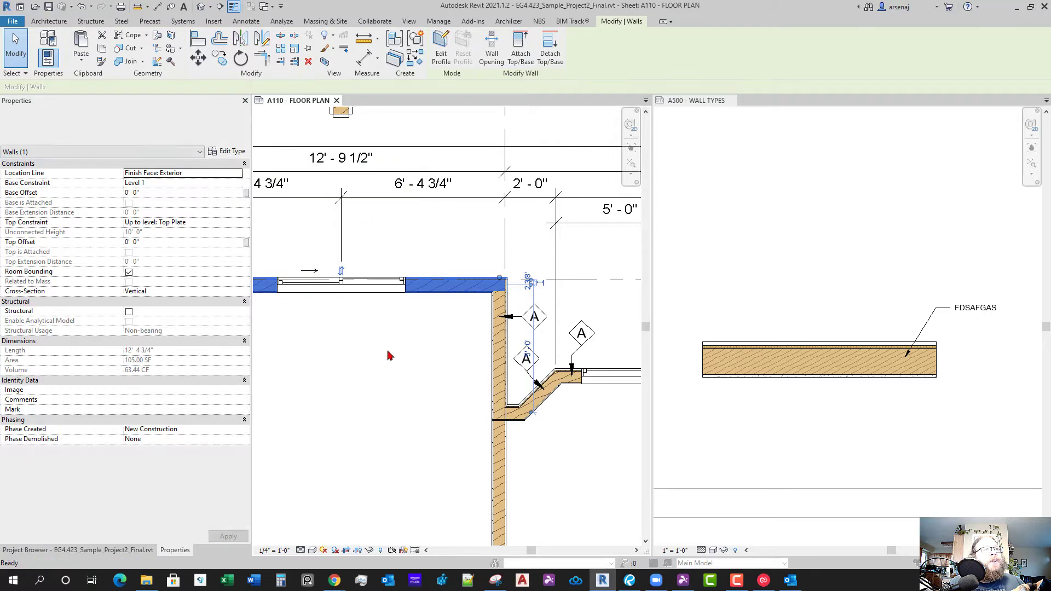
{"action": "left_click", "coordinate": [508, 159]}
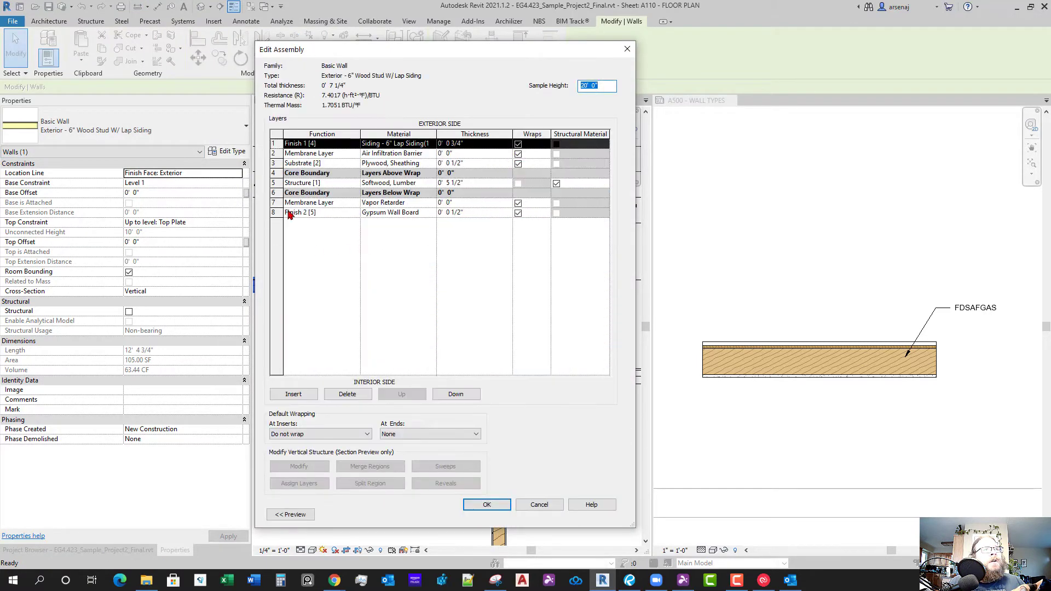
{"action": "left_click", "coordinate": [300, 398]}
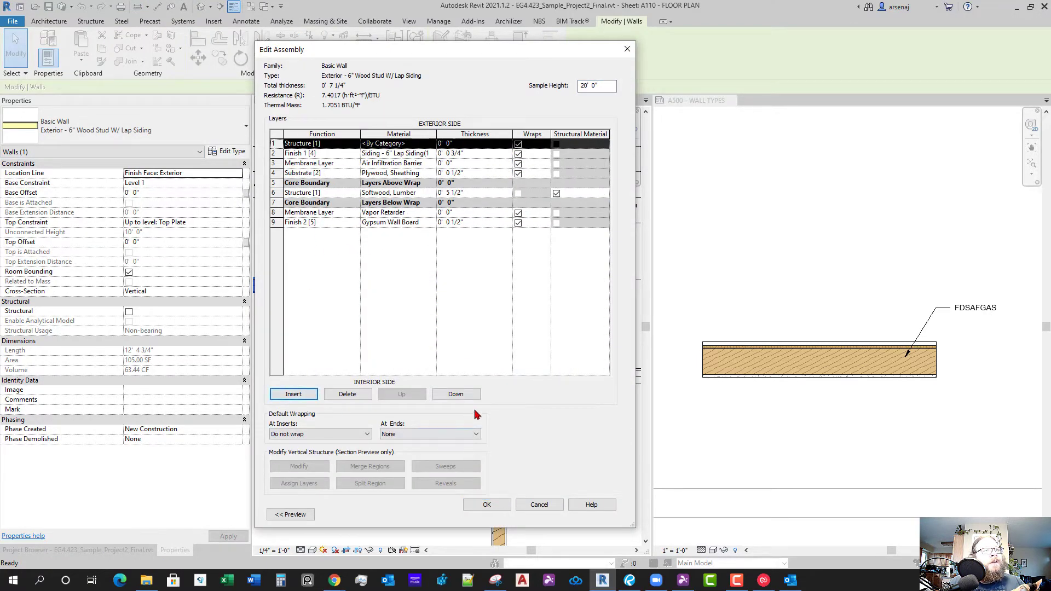
{"action": "left_click", "coordinate": [457, 395]}
{"action": "left_click", "coordinate": [457, 395]}
{"action": "left_click", "coordinate": [457, 394]}
{"action": "left_click", "coordinate": [457, 395]}
{"action": "left_click", "coordinate": [457, 395]}
{"action": "left_click", "coordinate": [457, 395]}
{"action": "left_click", "coordinate": [457, 394]}
{"action": "left_click", "coordinate": [457, 395]}
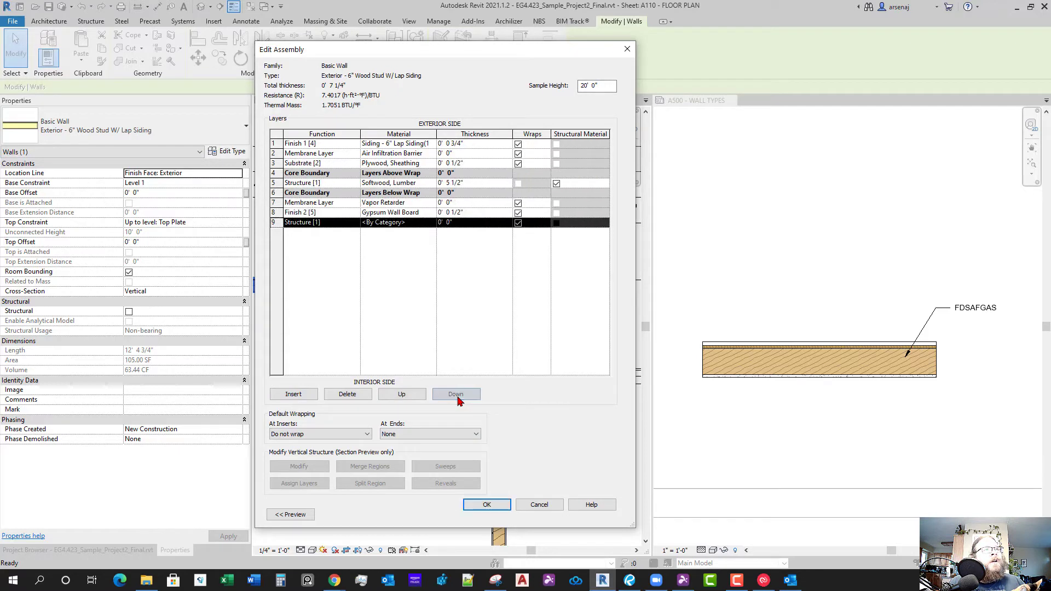
Give the new layer a 1" thickness and the Finish 2 [5] function, and apply the wall structure
{"action": "left_click", "coordinate": [458, 223]}
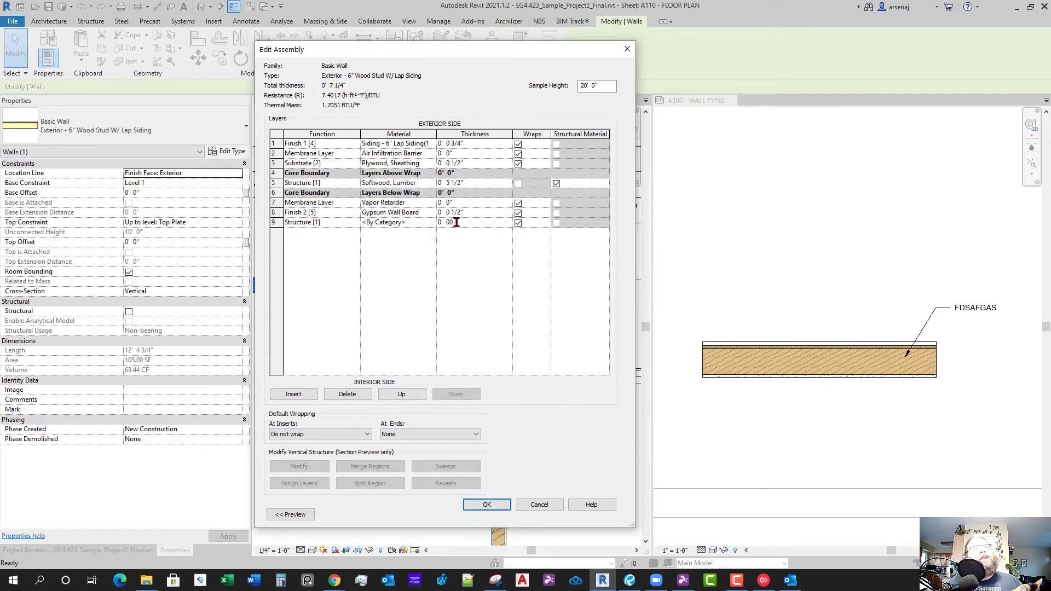
{"action": "key", "text": "Return"}
{"action": "key", "text": "Return"}
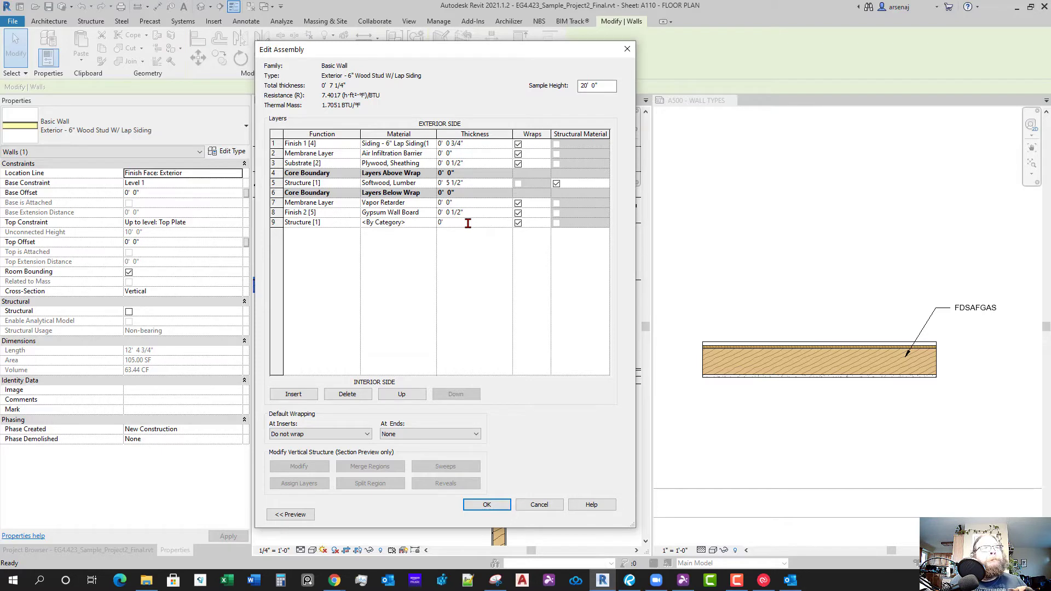
{"action": "left_click", "coordinate": [477, 503]}
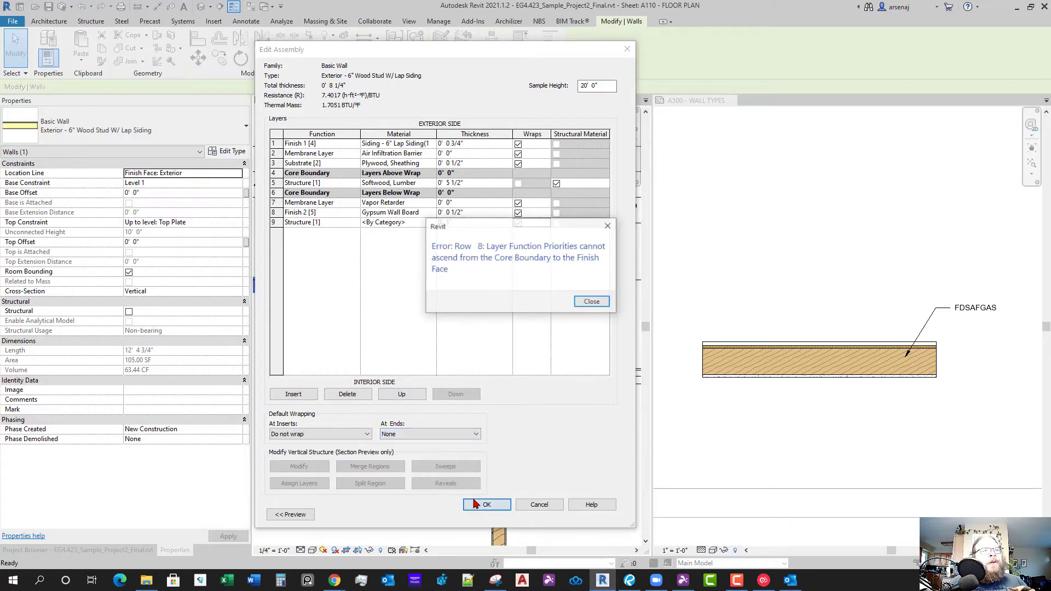
{"action": "key", "text": "Return"}
{"action": "left_click", "coordinate": [355, 222]}
{"action": "left_click", "coordinate": [355, 223]}
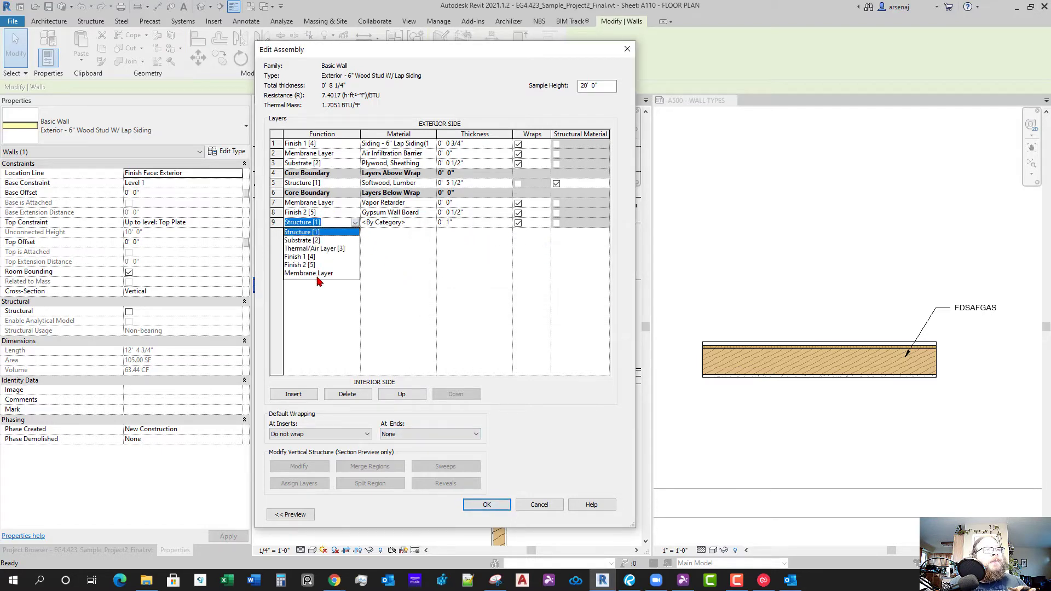
{"action": "left_click", "coordinate": [310, 265]}
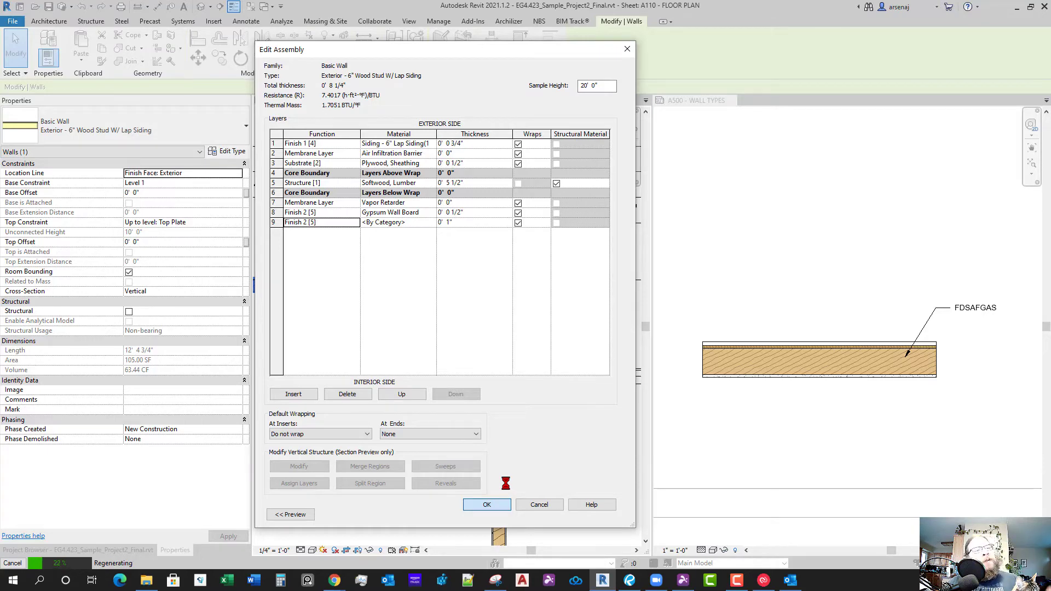
{"action": "left_click", "coordinate": [499, 511]}
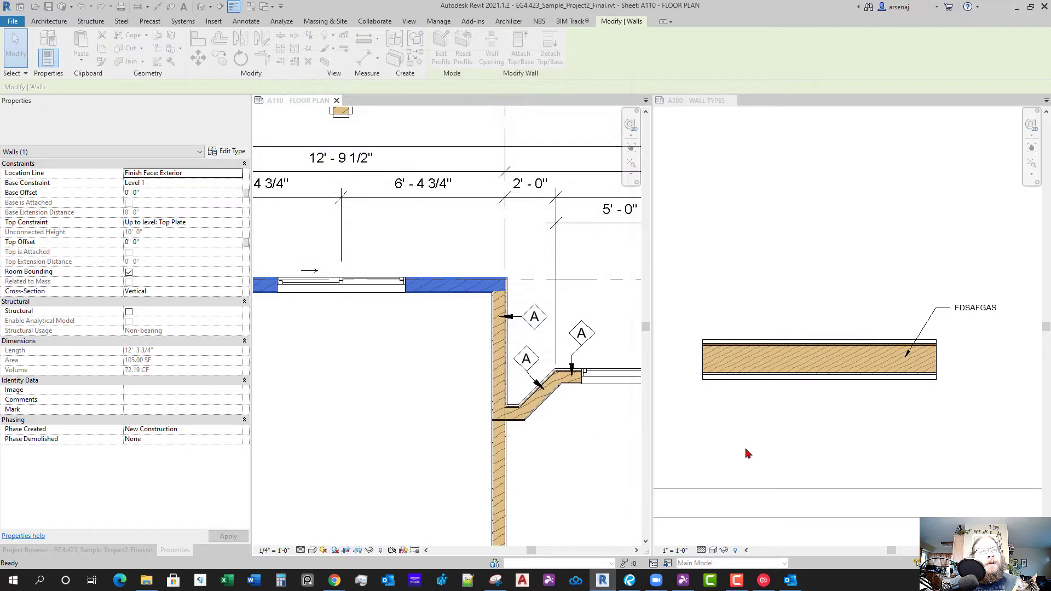
Check the noted legend wall component against the edited plan wall, and undo the wall structure change
{"action": "left_click", "coordinate": [772, 383]}
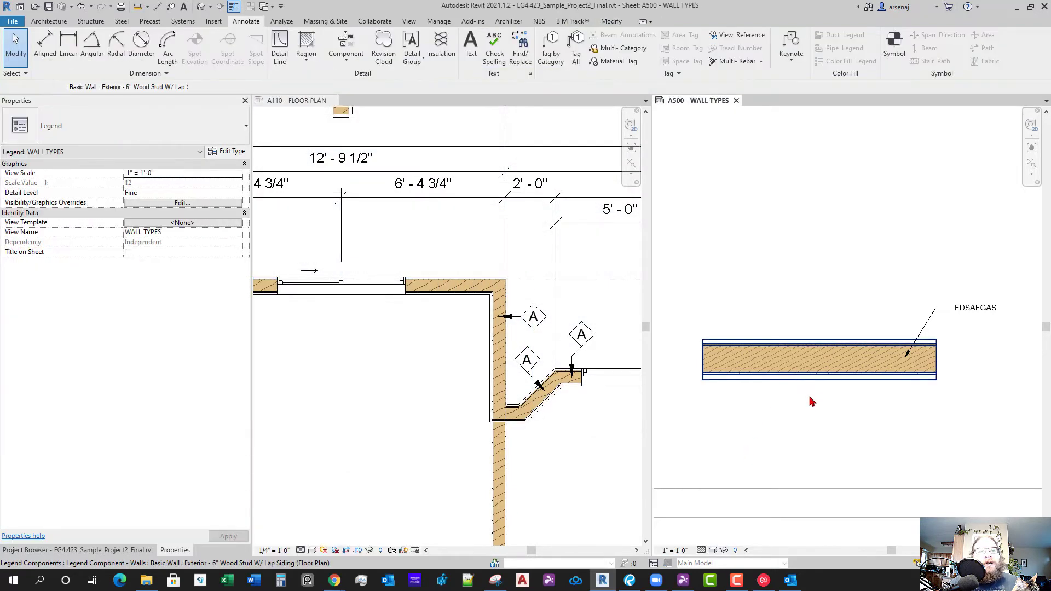
{"action": "left_click", "coordinate": [813, 376]}
{"action": "left_click", "coordinate": [803, 434]}
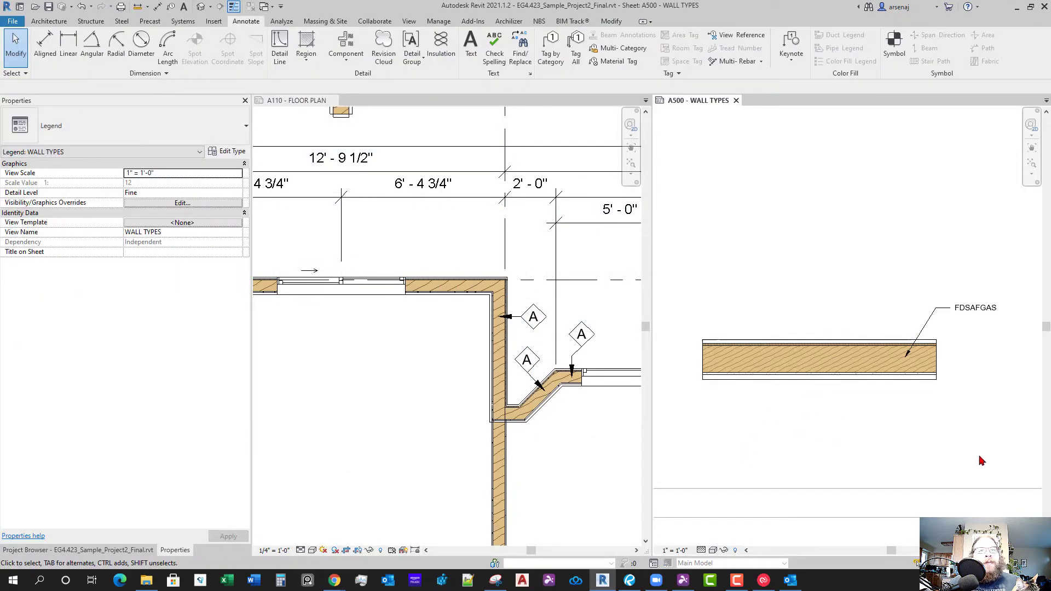
{"action": "scroll", "coordinate": [906, 472], "scroll_direction": "down", "scroll_amount": 1}
{"action": "key", "text": "ctrl+z"}
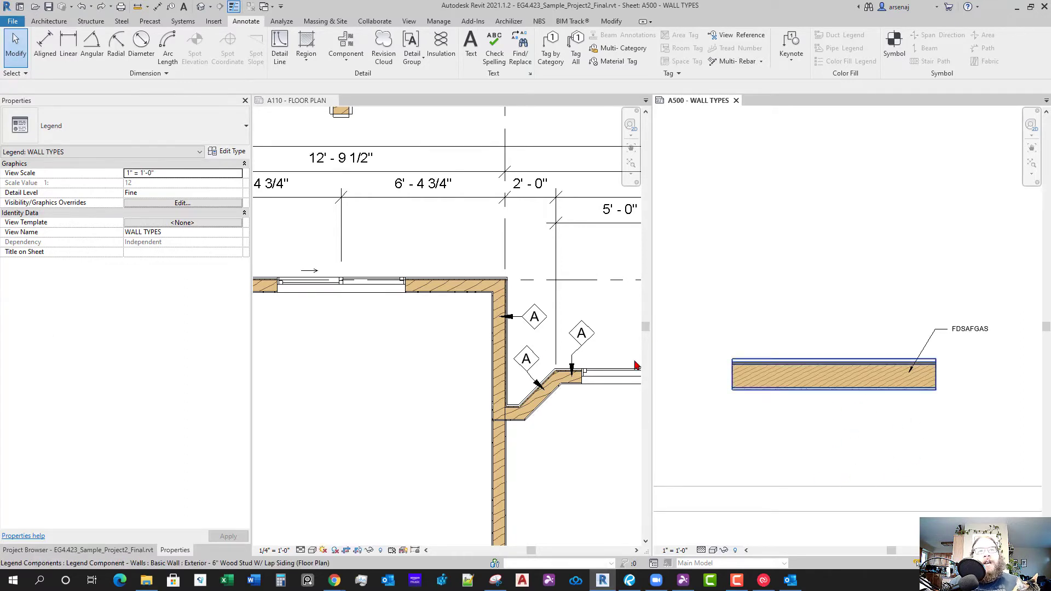
Replace the text of the legend wall's leader note with 2X6 @ 16" O.C
{"action": "mouse_move", "coordinate": [932, 410]}
{"action": "middle_mouse_down"}
{"action": "mouse_move", "coordinate": [851, 434]}
{"action": "mouse_move", "coordinate": [925, 406]}
{"action": "middle_mouse_up"}
{"action": "scroll", "coordinate": [876, 355], "scroll_direction": "down", "scroll_amount": 3}
{"action": "scroll", "coordinate": [922, 406], "scroll_direction": "up", "scroll_amount": 2}
{"action": "scroll", "coordinate": [935, 402], "scroll_direction": "down", "scroll_amount": 1}
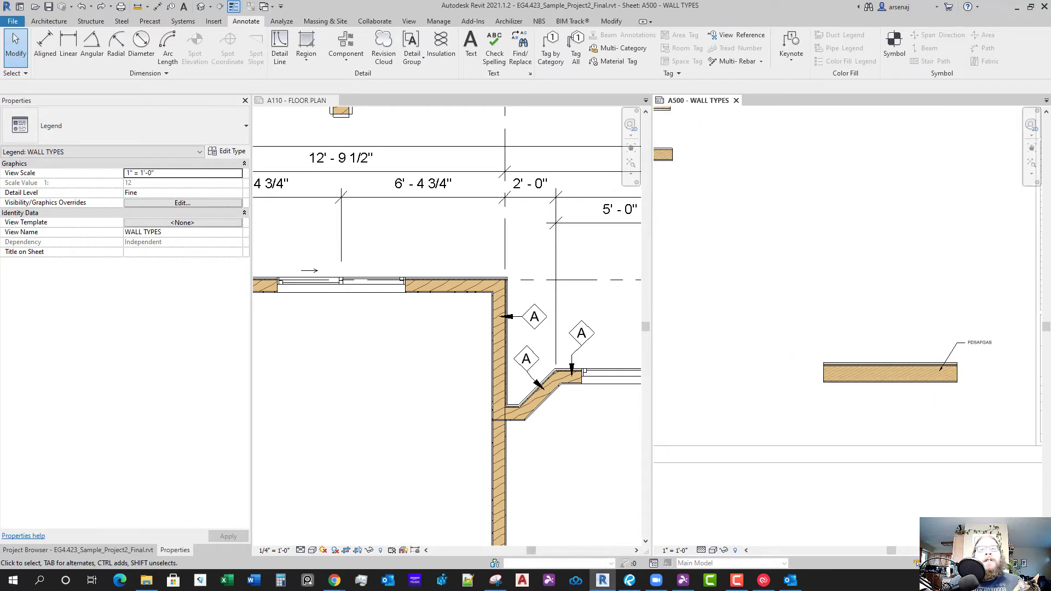
{"action": "scroll", "coordinate": [880, 363], "scroll_direction": "up", "scroll_amount": 2}
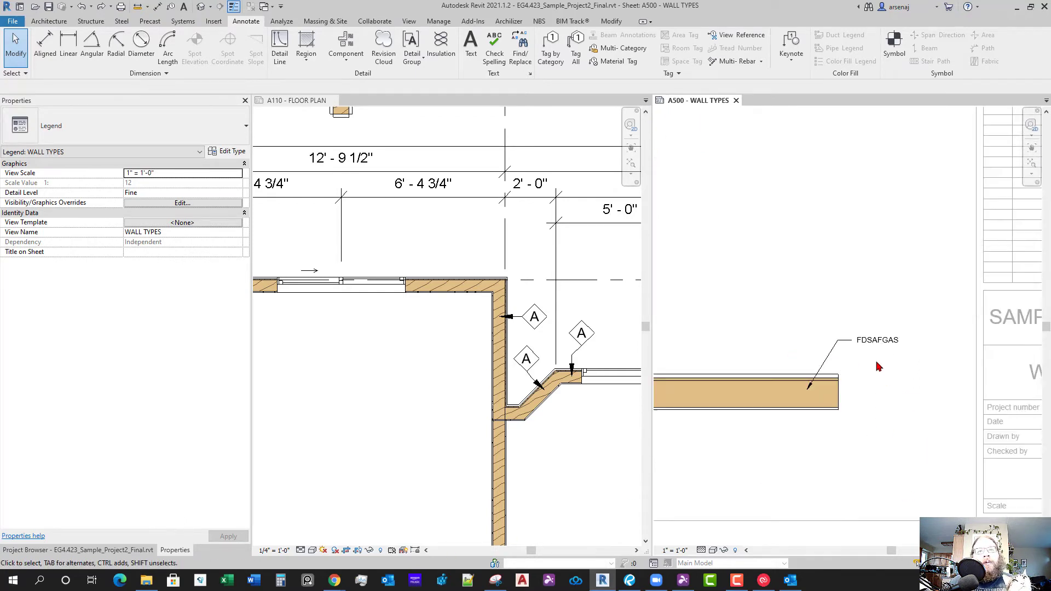
{"action": "left_click", "coordinate": [878, 342]}
{"action": "left_click", "coordinate": [879, 344]}
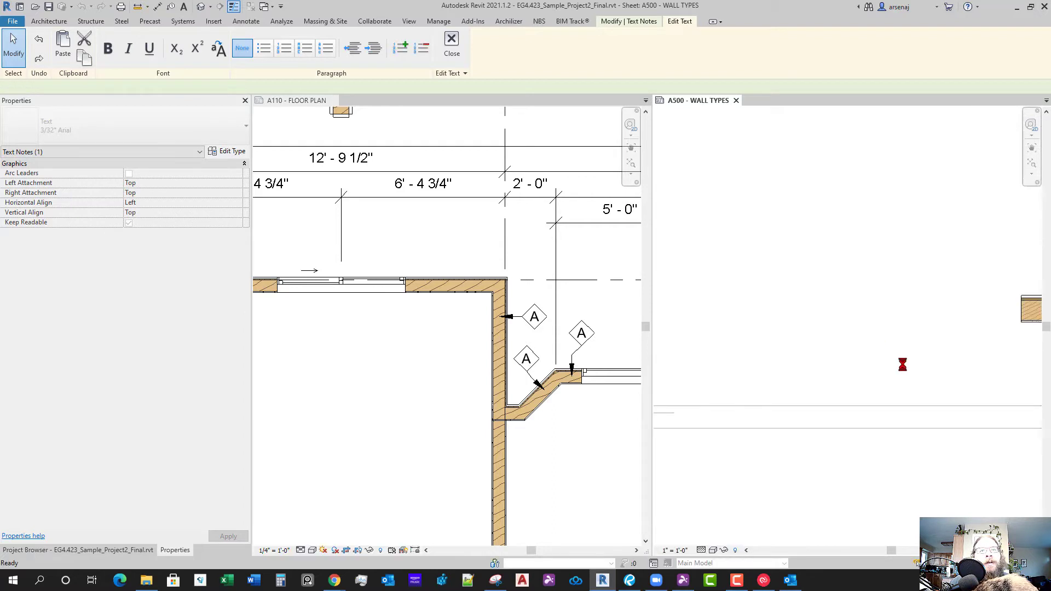
{"action": "scroll", "coordinate": [933, 389], "scroll_direction": "down", "scroll_amount": 1}
{"action": "middle_click_drag", "start_coordinate": [952, 363], "coordinate": [823, 350]}
{"action": "scroll", "coordinate": [821, 353], "scroll_direction": "down", "scroll_amount": 1}
{"action": "scroll", "coordinate": [943, 359], "scroll_direction": "up", "scroll_amount": 2}
{"action": "left_click", "coordinate": [896, 317]}
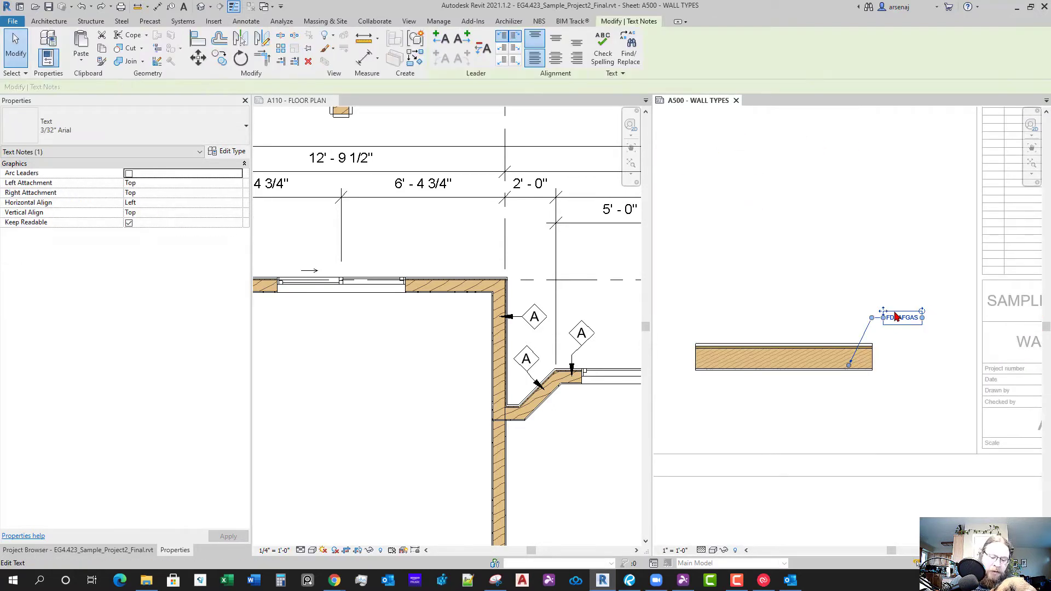
{"action": "double_click", "coordinate": [897, 322]}
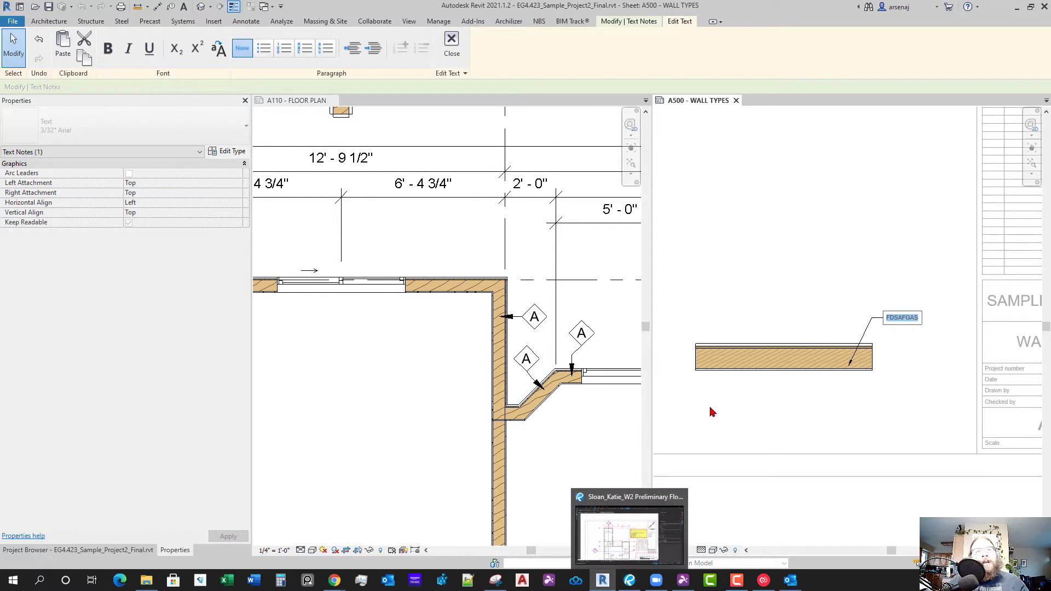
{"action": "type", "text": "2X6 @ 16\" O.C."}
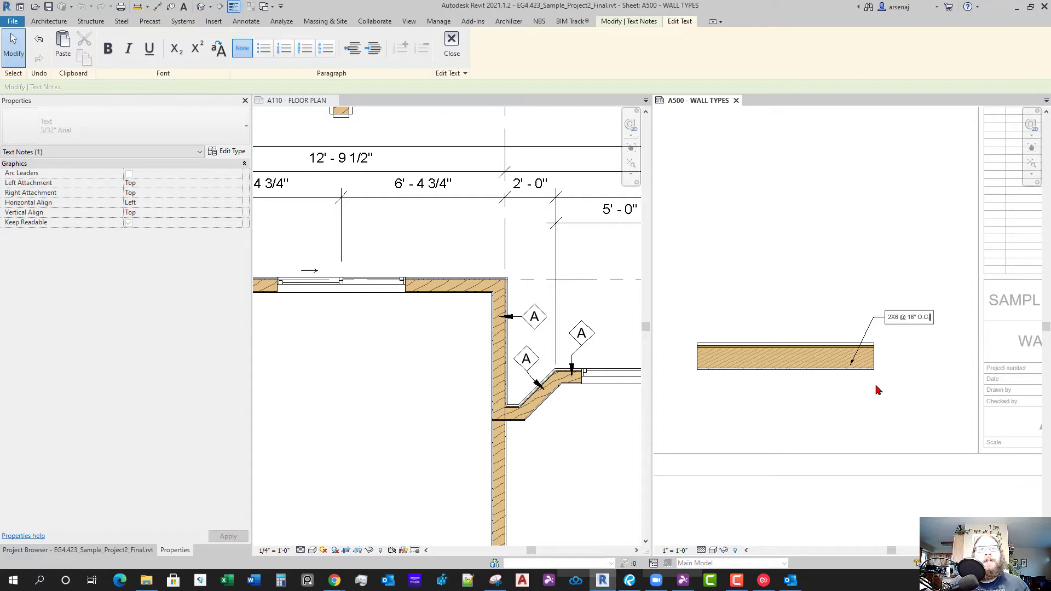
{"action": "left_click", "coordinate": [925, 332]}
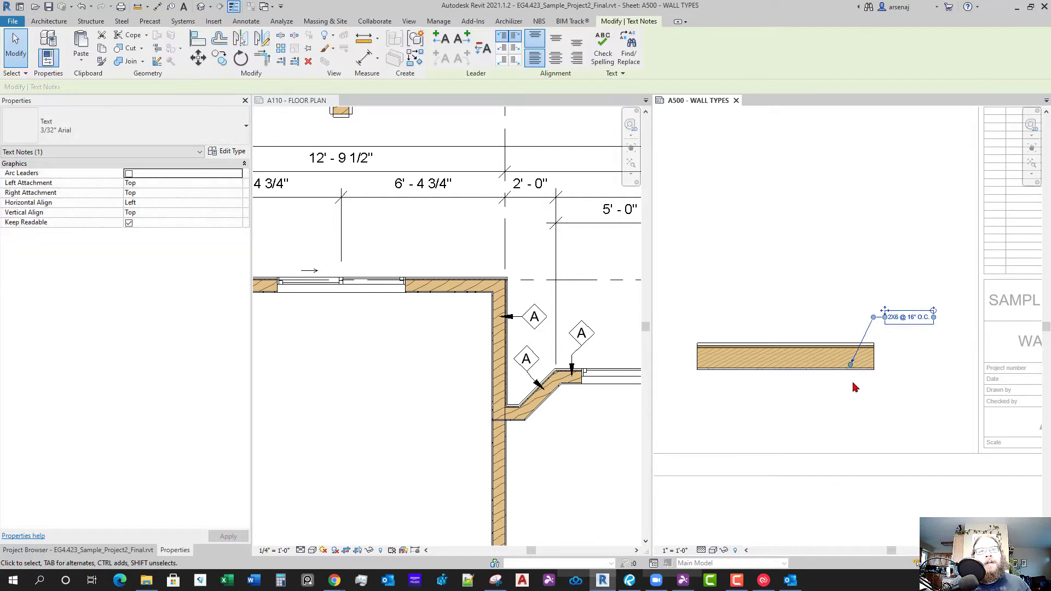
Reposition the note's leader arrowhead within the stud layer and shift the note slightly down toward the wall
{"action": "left_click_drag", "start_coordinate": [849, 366], "coordinate": [850, 357]}
{"action": "left_click_drag", "start_coordinate": [884, 310], "coordinate": [890, 322]}
{"action": "scroll", "coordinate": [908, 331], "scroll_direction": "up", "scroll_amount": 2}
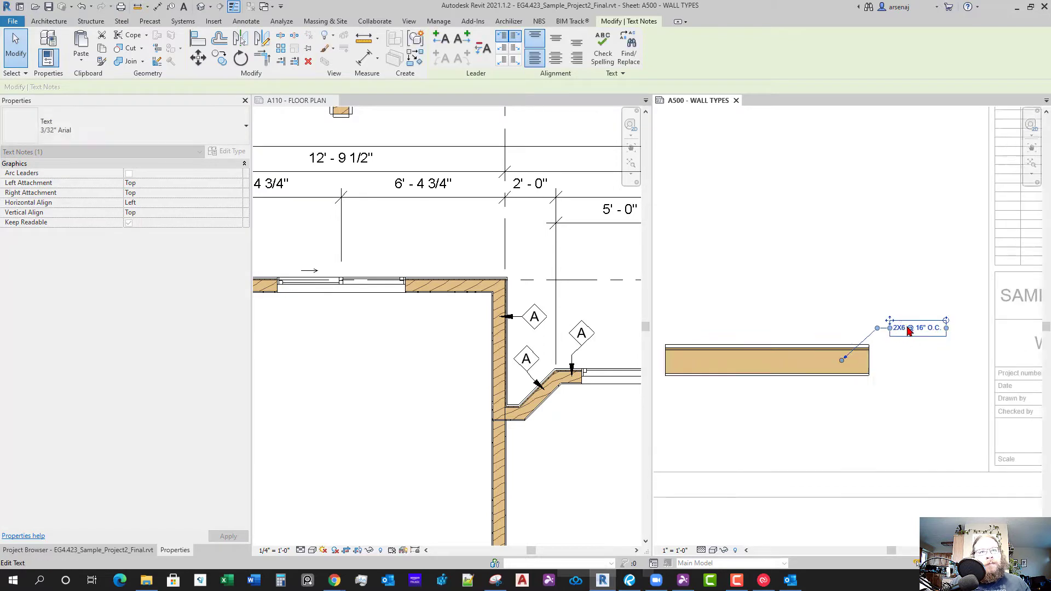
Copy the leader note about 7" straight up and point the copy's leader at the wall's exterior siding layer
{"action": "key", "text": "c"}
{"action": "key", "text": "o"}
{"action": "left_click", "coordinate": [902, 324]}
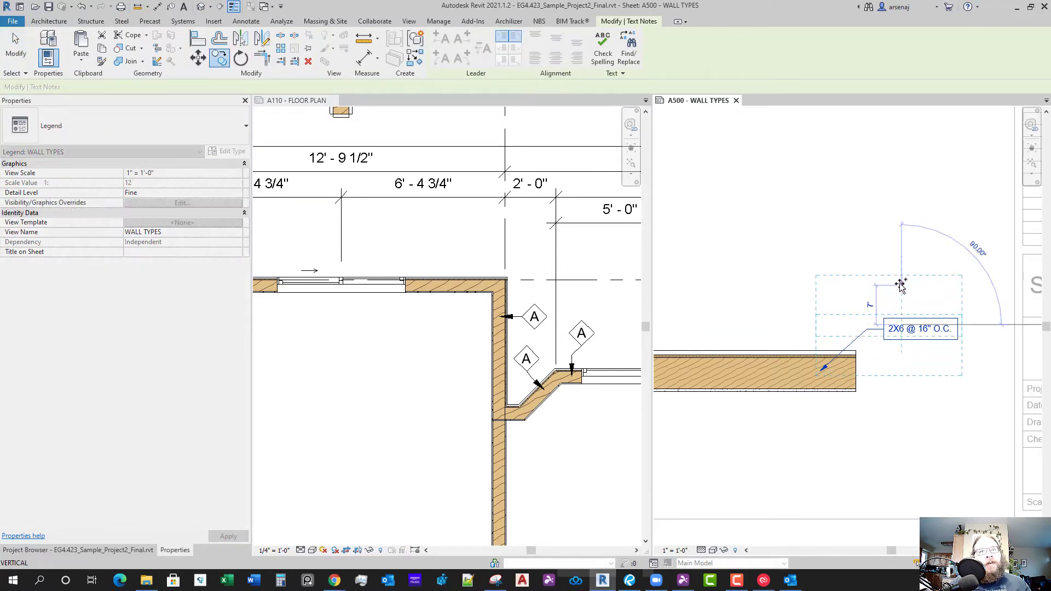
{"action": "left_click", "coordinate": [901, 285]}
{"action": "key", "text": "Escape"}
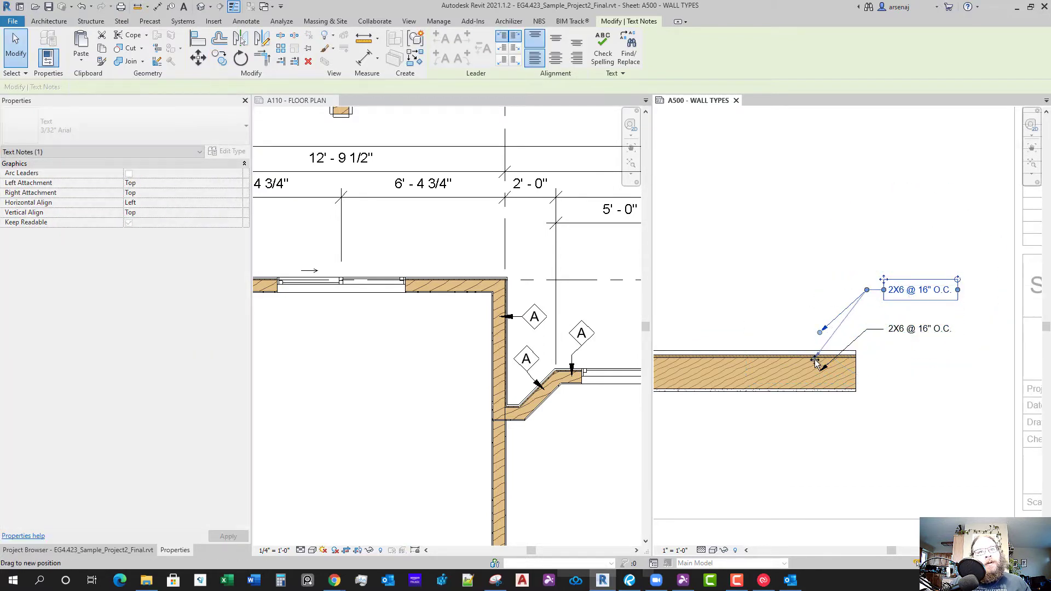
{"action": "double_click", "coordinate": [907, 290]}
{"action": "left_click", "coordinate": [899, 338]}
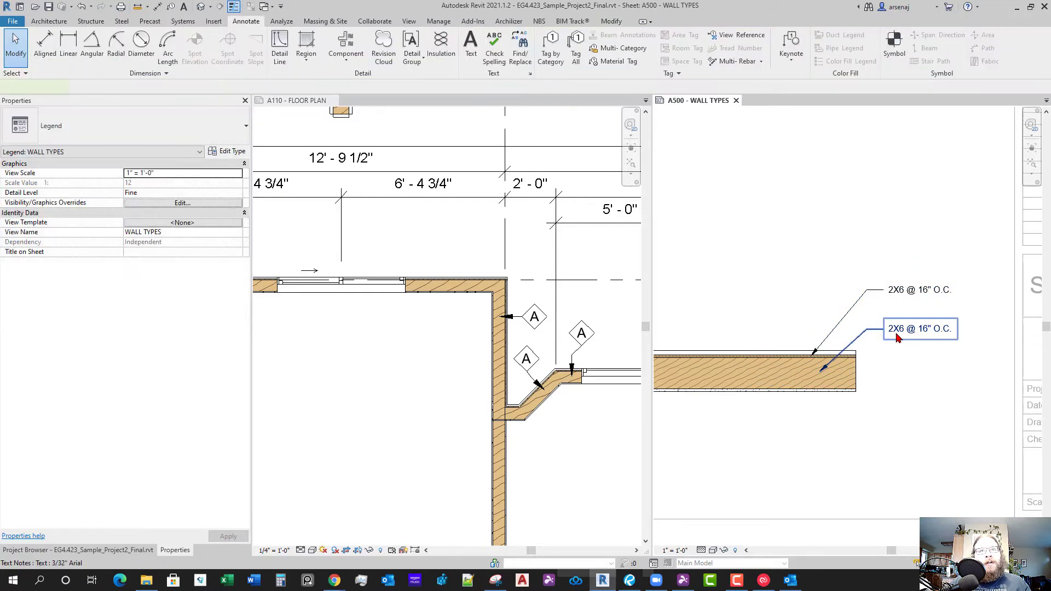
Edit the lower leader note so its stud size uses a lowercase x, reading 2x6 @ 16" O.C
{"action": "double_click", "coordinate": [898, 335]}
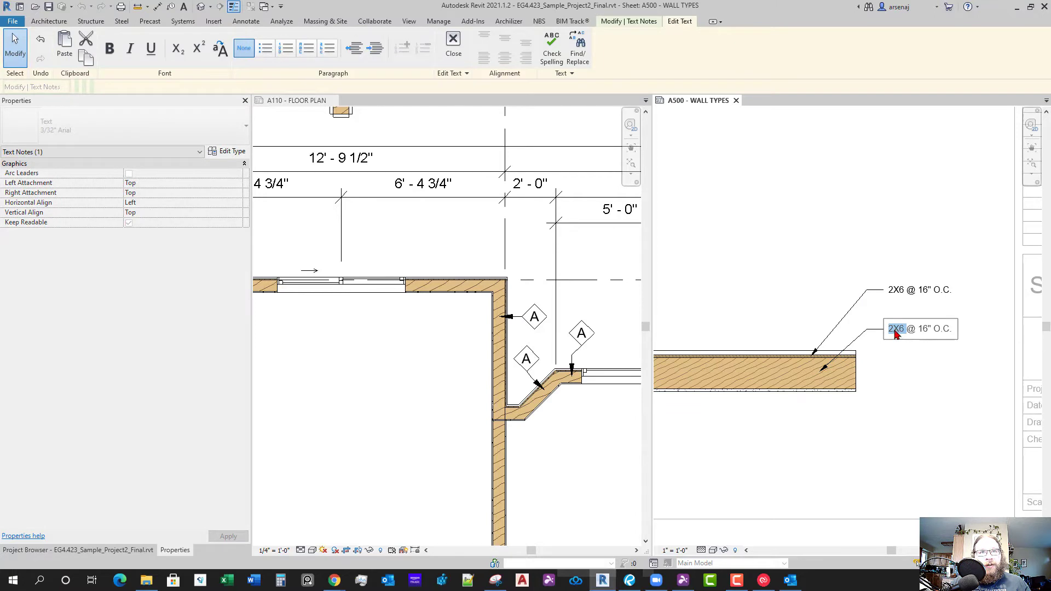
{"action": "left_click", "coordinate": [897, 335]}
{"action": "double_click", "coordinate": [900, 335]}
{"action": "left_click", "coordinate": [902, 332]}
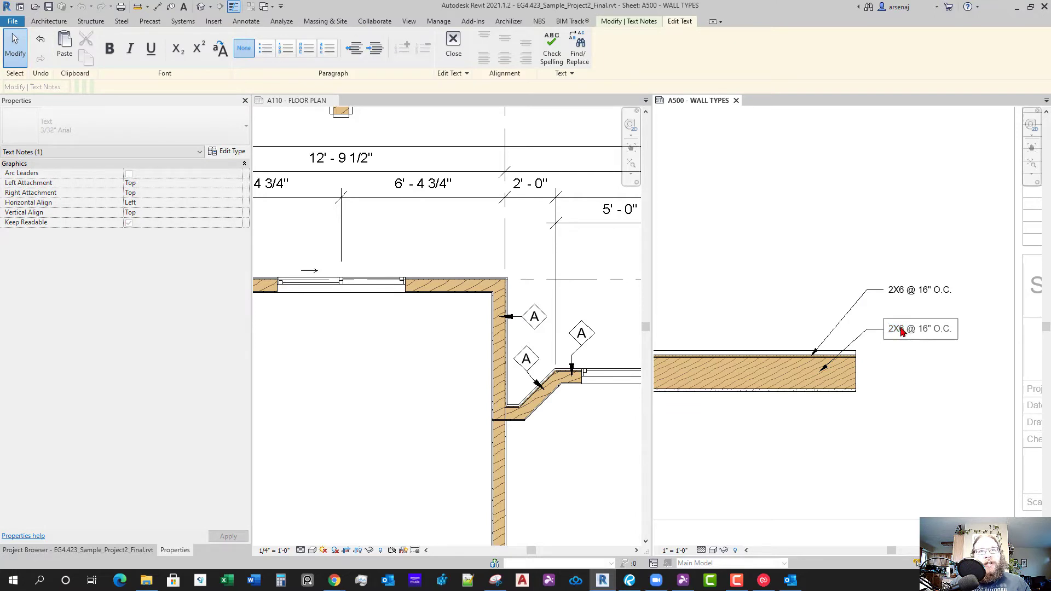
{"action": "left_click_drag", "start_coordinate": [899, 330], "coordinate": [893, 331]}
{"action": "type", "text": "x"}
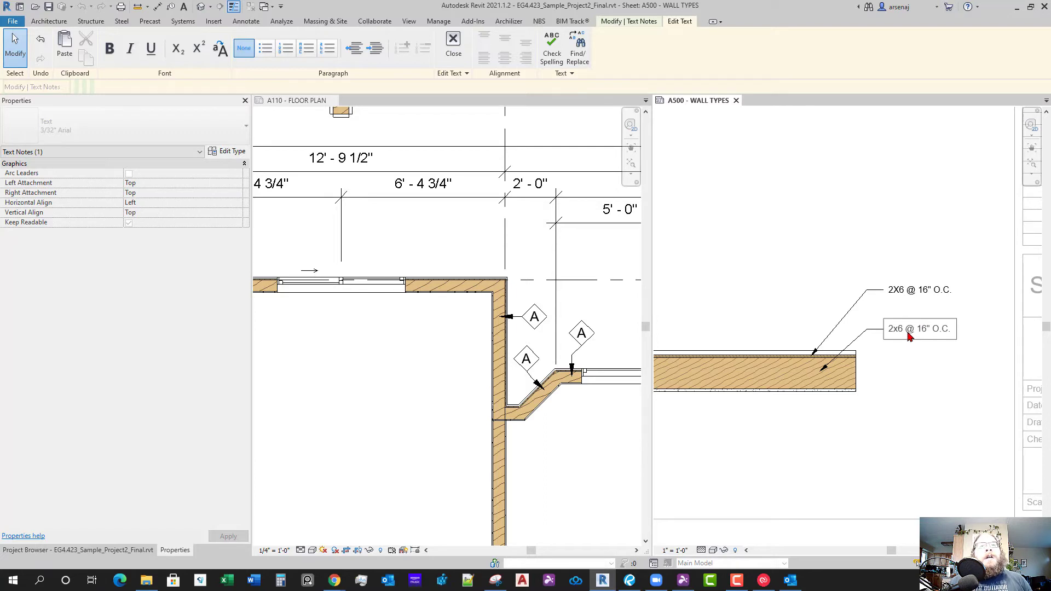
Replace the upper leader note's text with 1/2" PLYWOOD SHEATHING and narrow its text box so it wraps onto two lines
{"action": "double_click", "coordinate": [913, 290]}
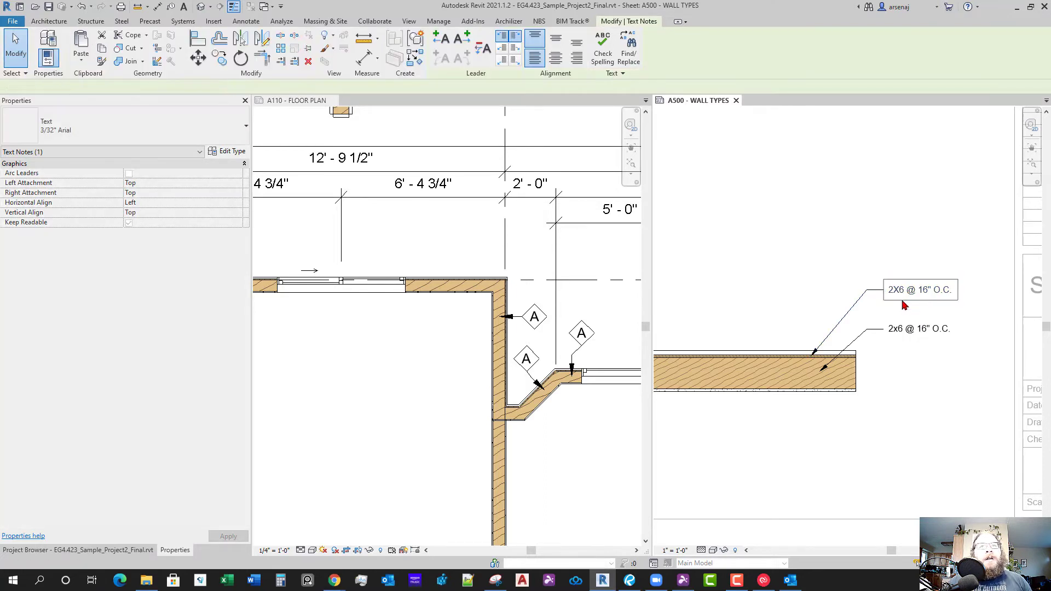
{"action": "left_click", "coordinate": [935, 266]}
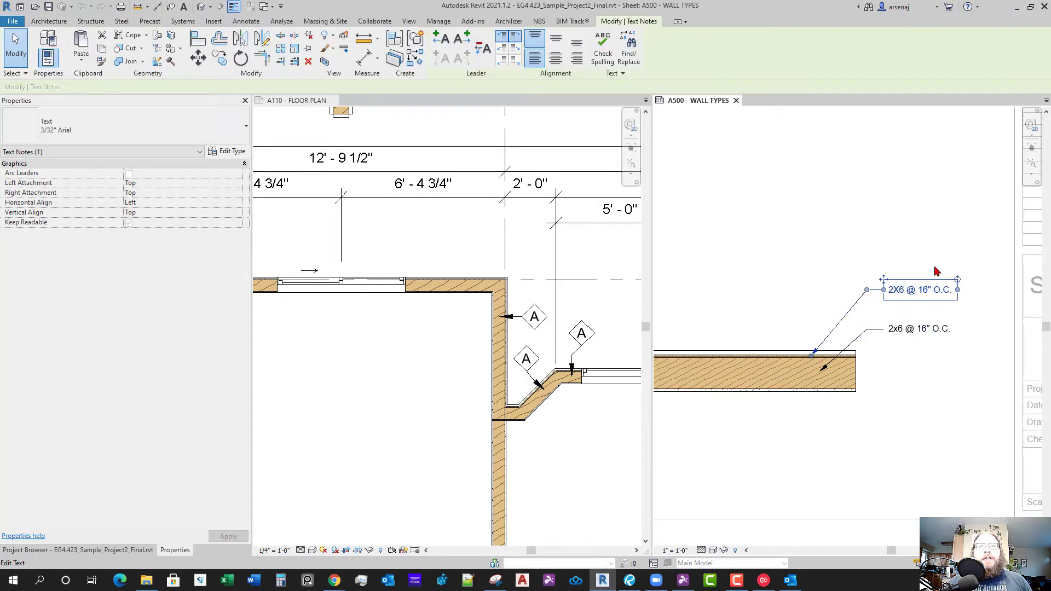
{"action": "left_click", "coordinate": [918, 292]}
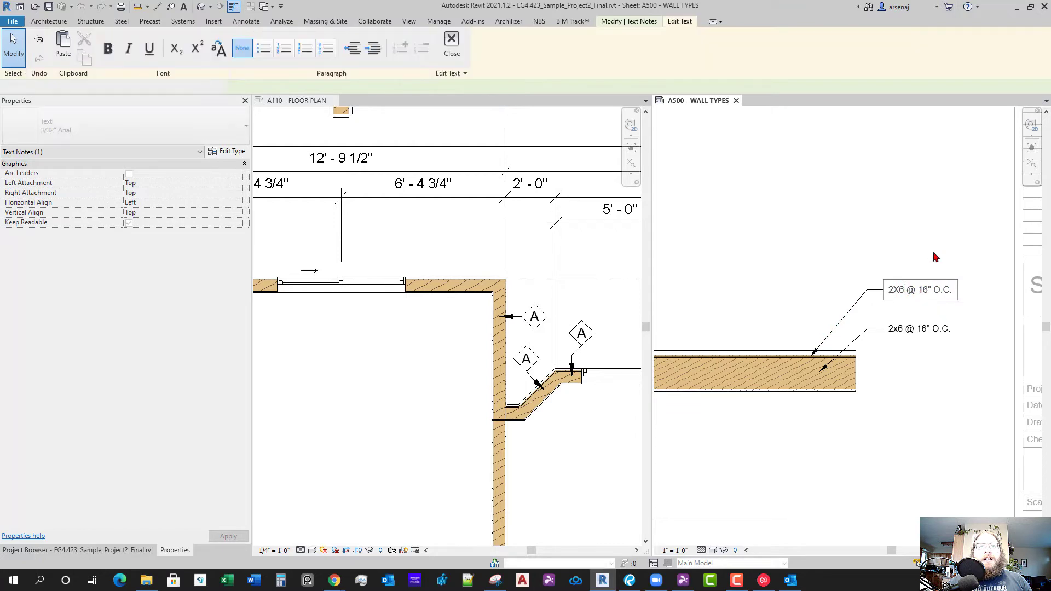
{"action": "left_click", "coordinate": [918, 335]}
{"action": "left_click", "coordinate": [919, 337]}
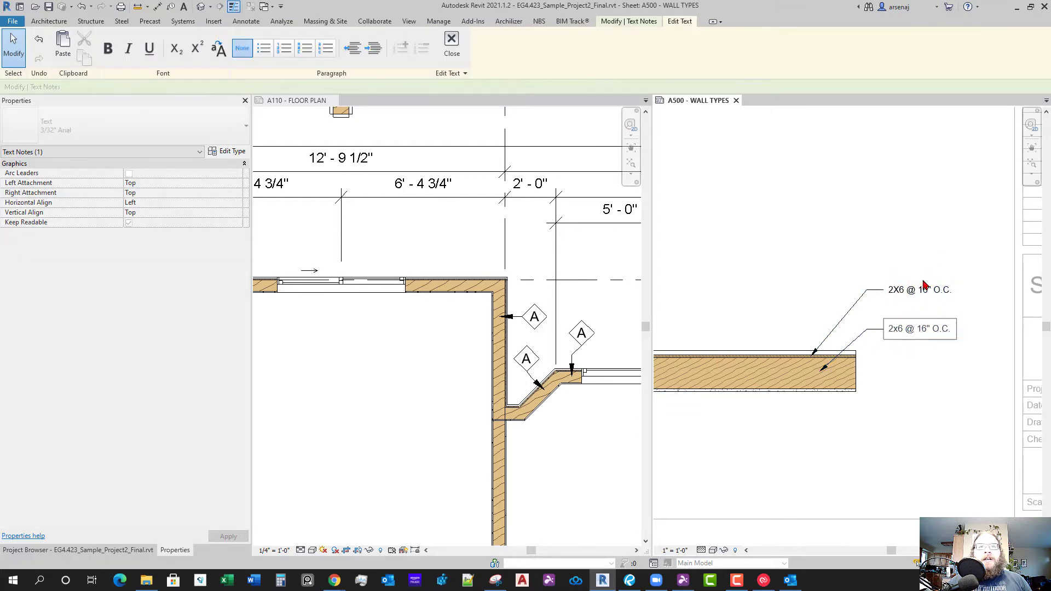
{"action": "left_click", "coordinate": [923, 299]}
{"action": "left_click", "coordinate": [923, 299]}
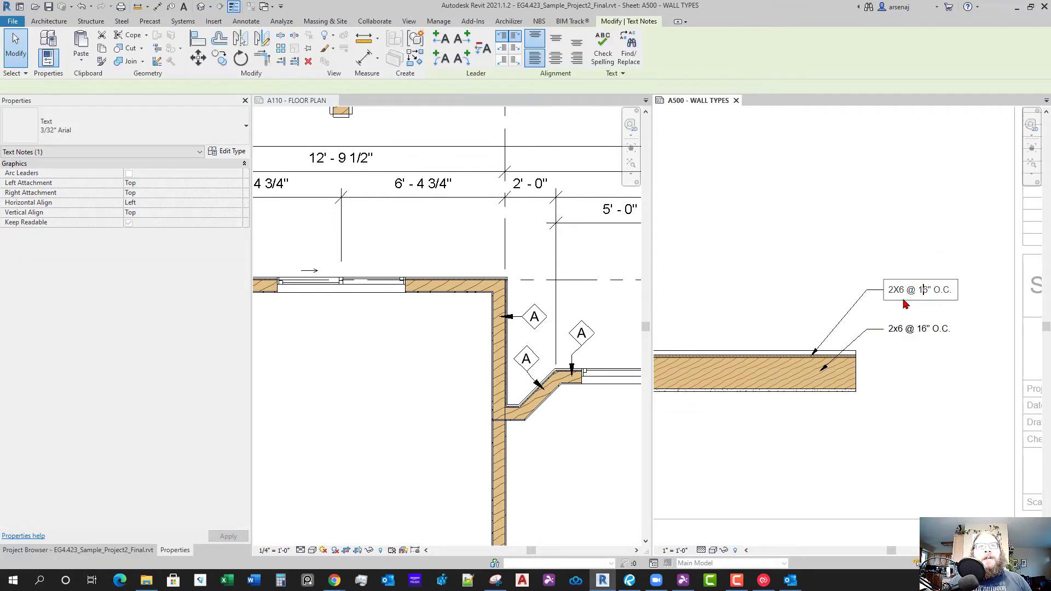
{"action": "double_click", "coordinate": [953, 293]}
{"action": "left_click_drag", "start_coordinate": [954, 293], "coordinate": [877, 297]}
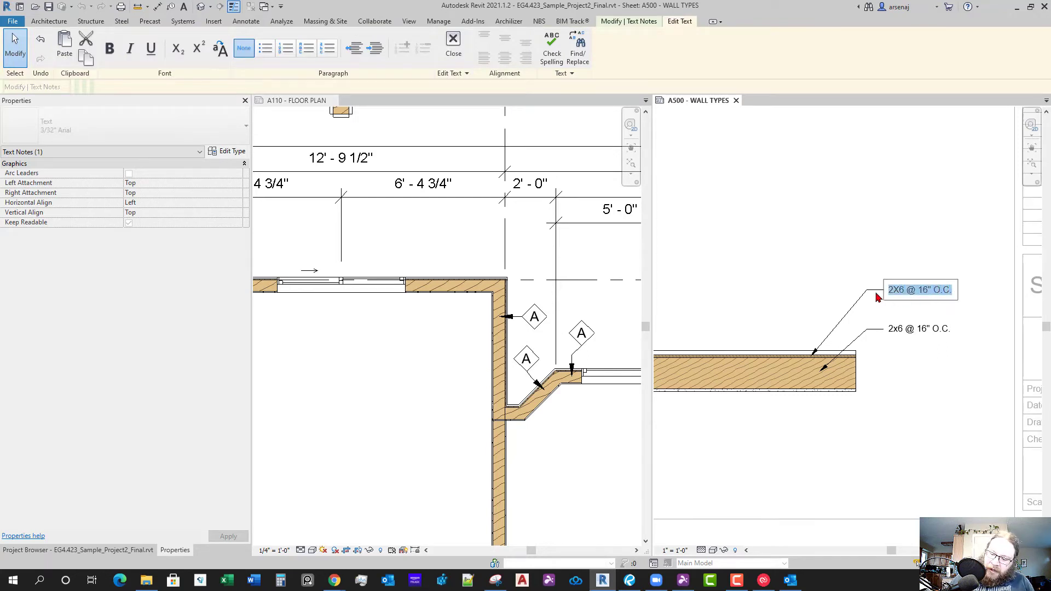
{"action": "type", "text": "1/2\" PLYW"}
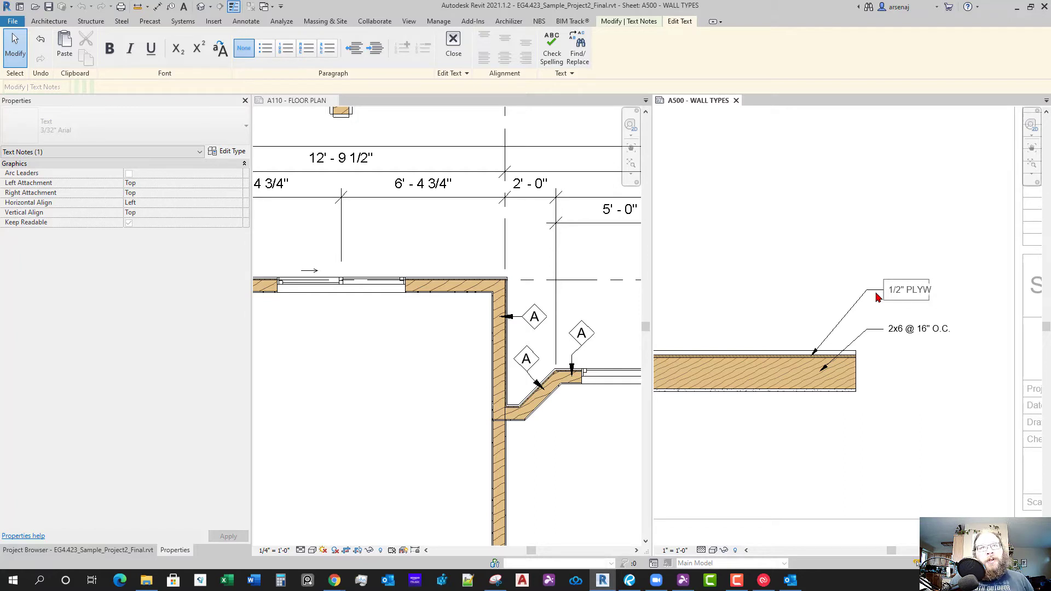
{"action": "type", "text": "OOD SHEATHING"}
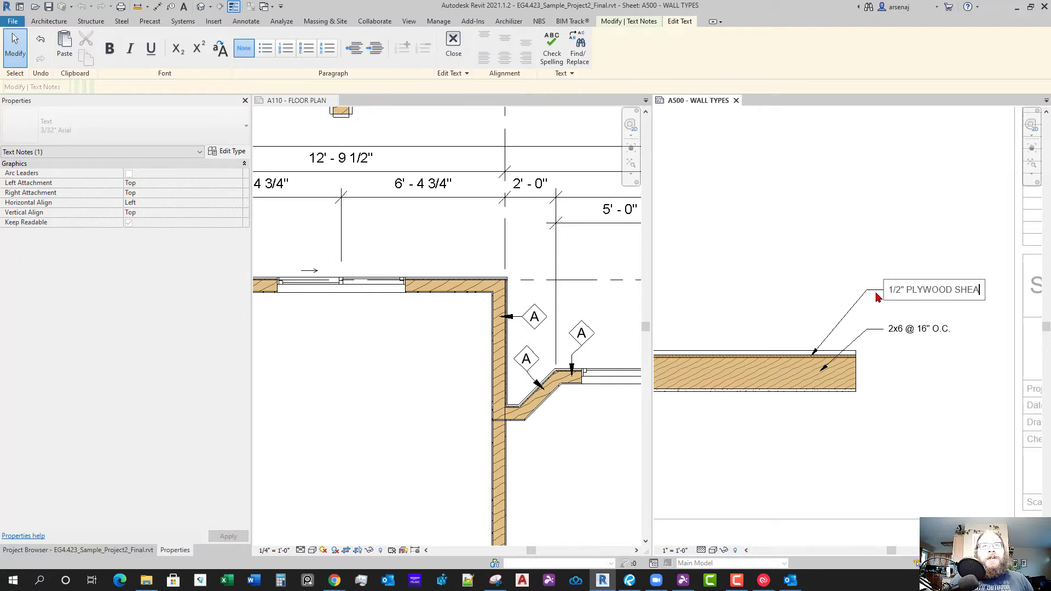
{"action": "left_click", "coordinate": [910, 262]}
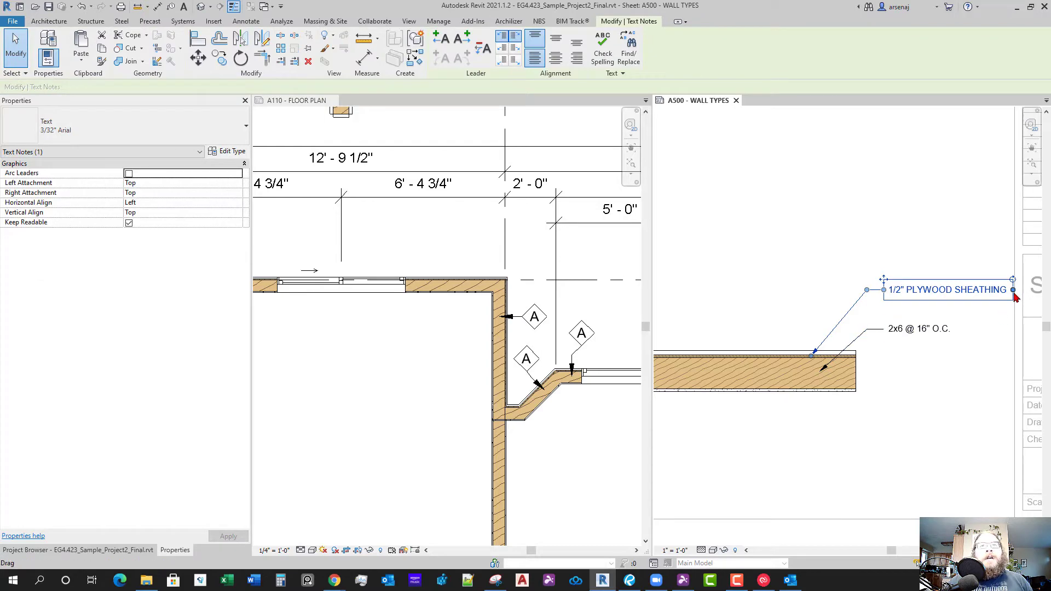
{"action": "left_click_drag", "start_coordinate": [1013, 292], "coordinate": [965, 298]}
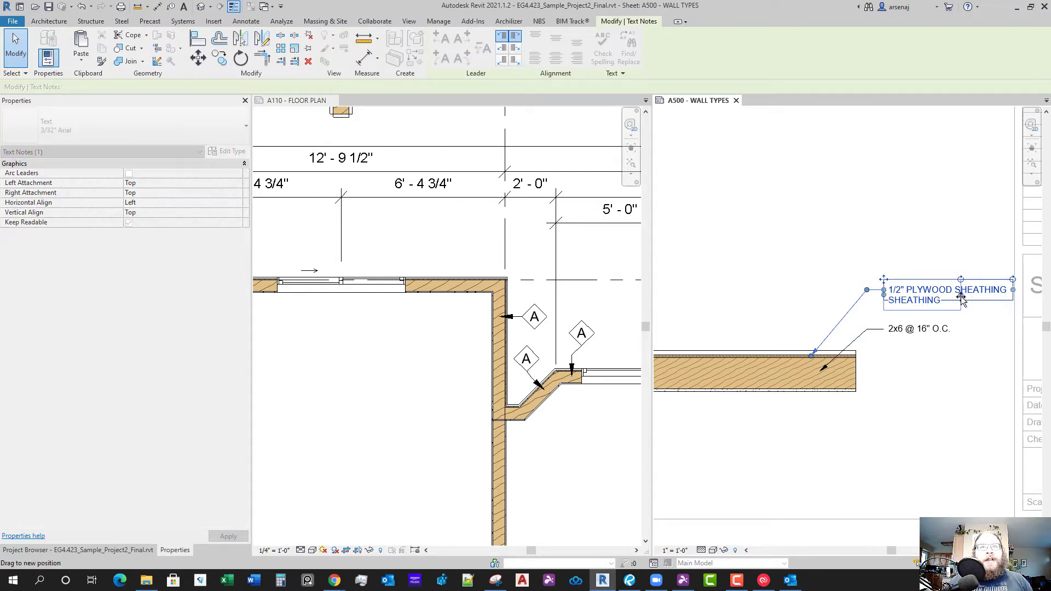
{"action": "left_click", "coordinate": [954, 371]}
Copy the plywood sheathing note about 9" straight up and point the copy's leader at the wall's outermost siding layer
{"action": "scroll", "coordinate": [926, 374], "scroll_direction": "down", "scroll_amount": 2}
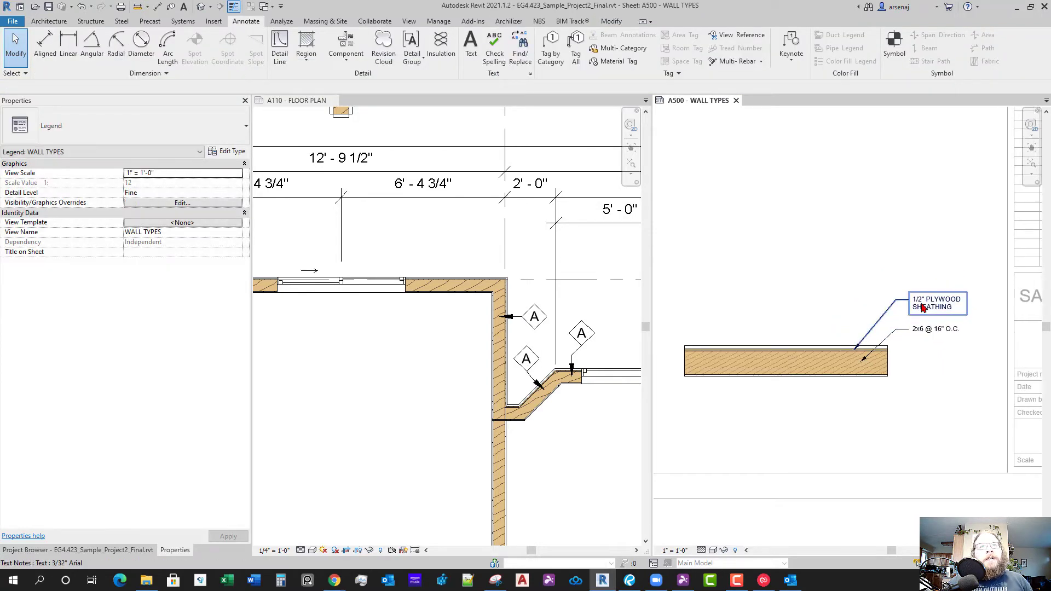
{"action": "left_click", "coordinate": [930, 303]}
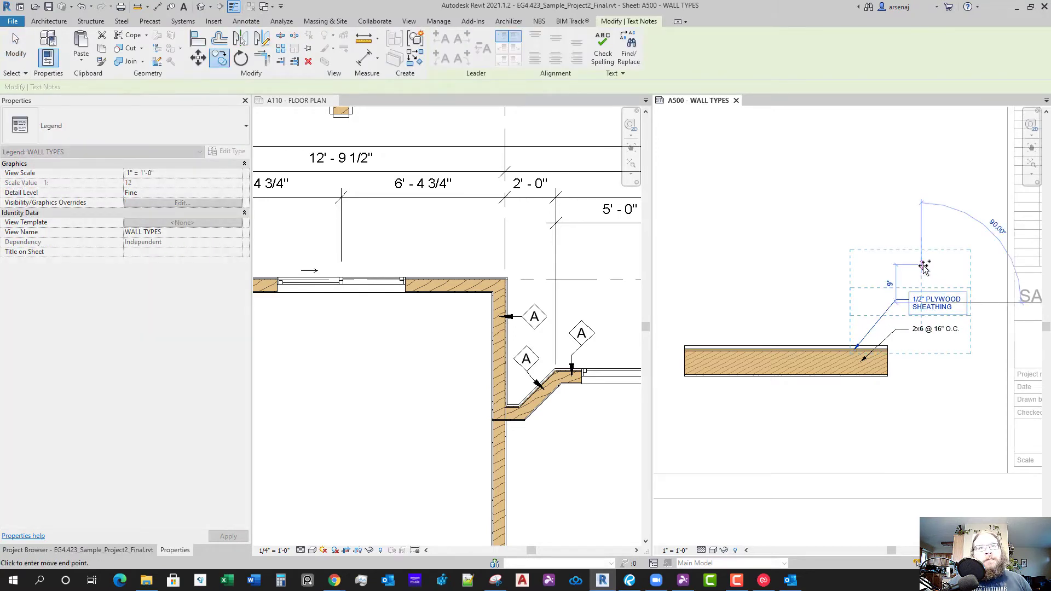
{"action": "left_click", "coordinate": [923, 265]}
{"action": "key", "text": "Escape"}
{"action": "left_click_drag", "start_coordinate": [854, 312], "coordinate": [826, 346]}
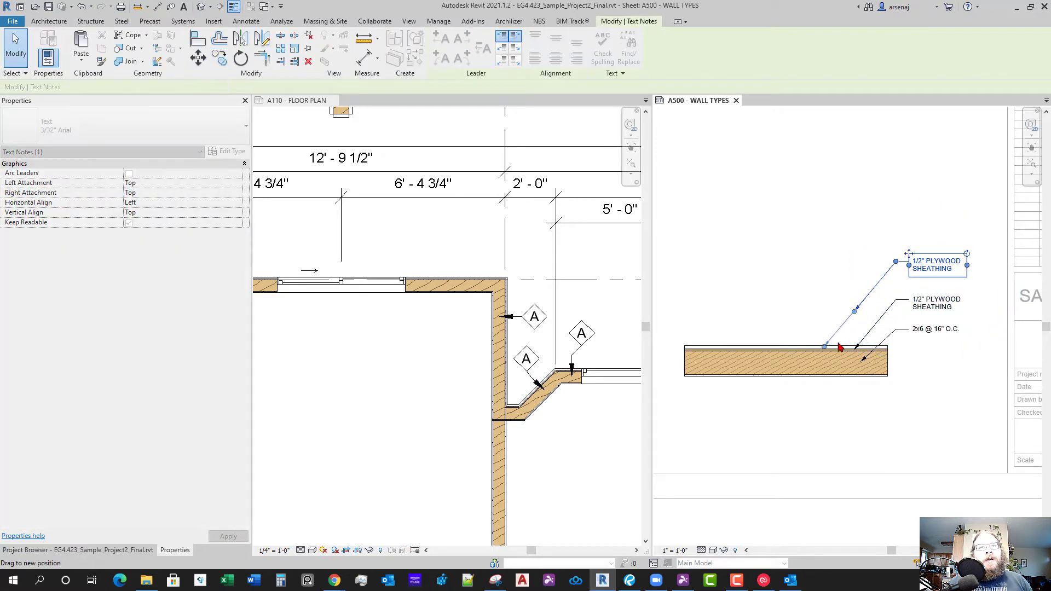
Replace the text of the topmost copied leader note with 6" LAP SIDING
{"action": "double_click", "coordinate": [937, 270]}
{"action": "key", "text": "ctrl+a"}
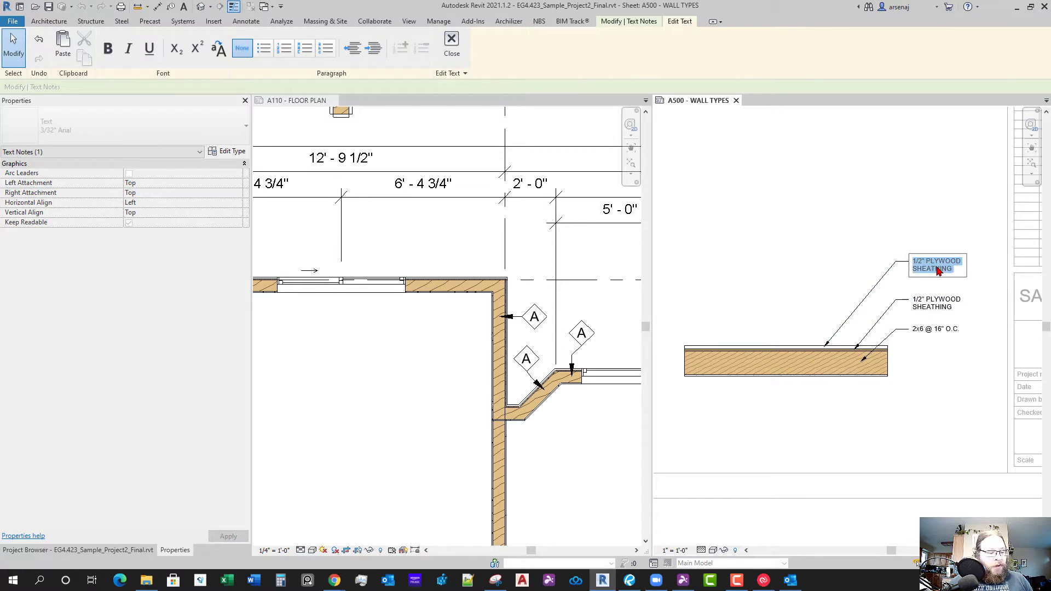
{"action": "type", "text": "6\" LAP SIDING"}
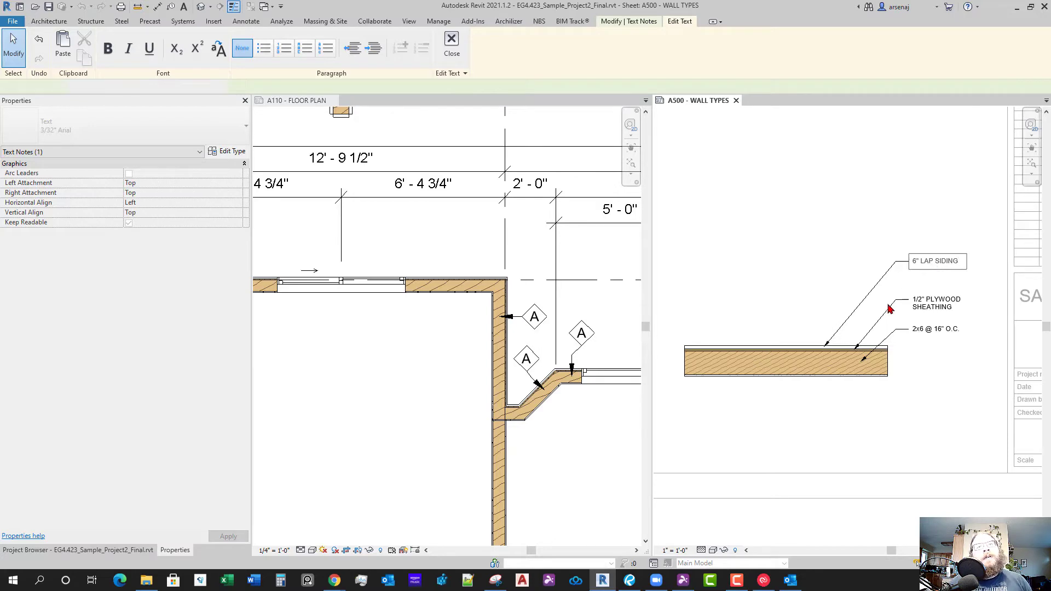
{"action": "left_click", "coordinate": [962, 429]}
Move the stud, sheathing and siding notes slightly down and away from the wall's end, stacking them closer together
{"action": "scroll", "coordinate": [939, 347], "scroll_direction": "up", "scroll_amount": 2}
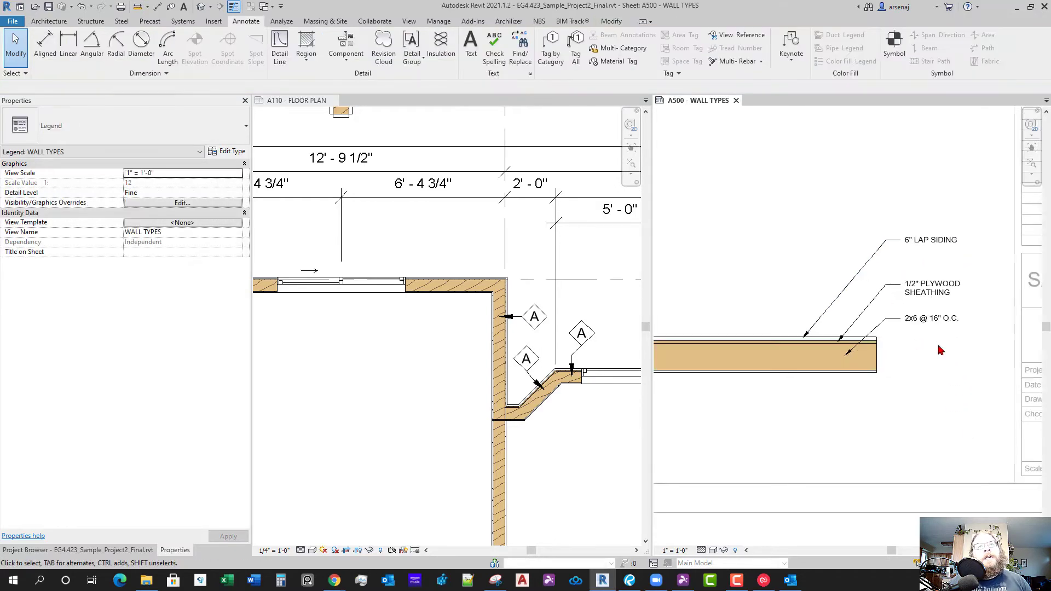
{"action": "left_click", "coordinate": [902, 317]}
{"action": "left_click_drag", "start_coordinate": [892, 299], "coordinate": [906, 308]}
{"action": "left_click", "coordinate": [931, 270]}
{"action": "left_click_drag", "start_coordinate": [892, 256], "coordinate": [910, 269]}
{"action": "left_click", "coordinate": [917, 207]}
{"action": "mouse_move", "coordinate": [914, 206]}
{"action": "left_mouse_down"}
{"action": "mouse_move", "coordinate": [930, 212]}
{"action": "mouse_move", "coordinate": [894, 238]}
{"action": "mouse_move", "coordinate": [928, 243]}
{"action": "left_mouse_up"}
{"action": "left_click", "coordinate": [928, 360]}
{"action": "scroll", "coordinate": [928, 360], "scroll_direction": "down", "scroll_amount": 2}
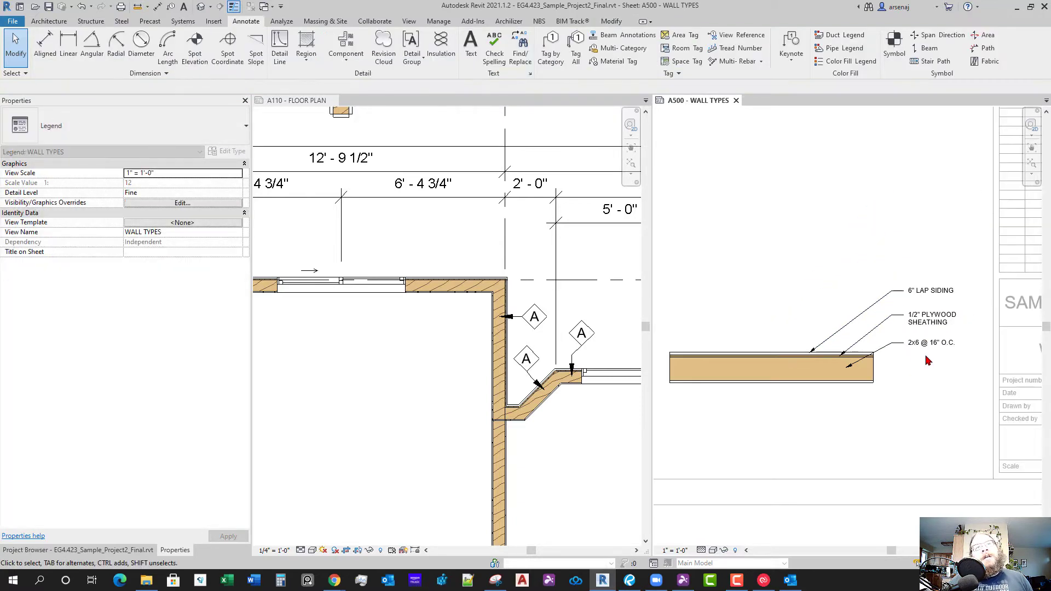
Reposition the 2x6 @ 16" O.C. note beneath the plywood sheathing note
{"action": "left_click", "coordinate": [925, 344]}
{"action": "scroll", "coordinate": [925, 333], "scroll_direction": "up", "scroll_amount": 3}
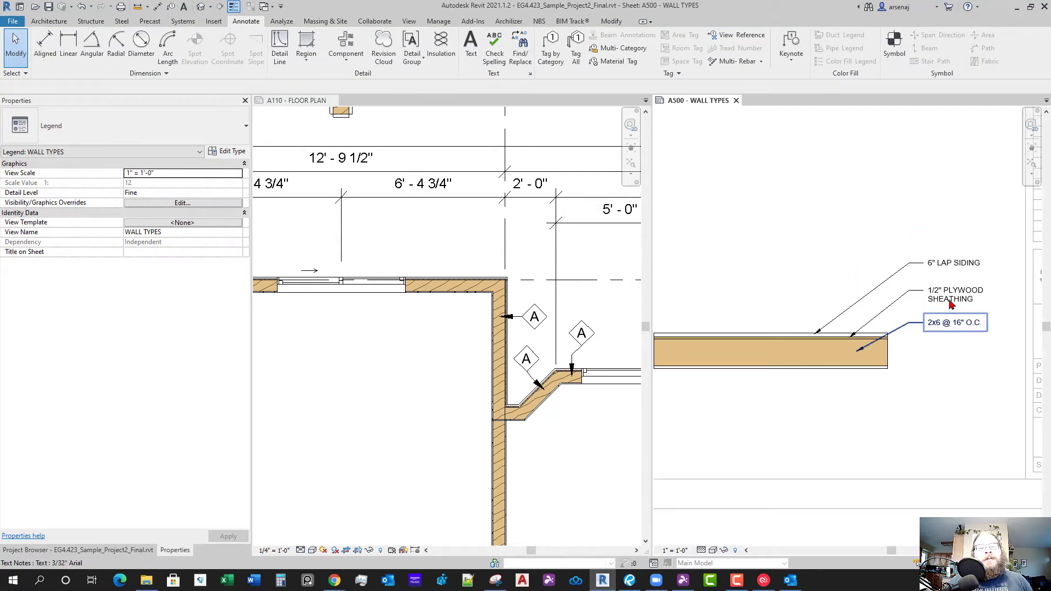
{"action": "scroll", "coordinate": [950, 305], "scroll_direction": "down", "scroll_amount": 1}
{"action": "scroll", "coordinate": [917, 318], "scroll_direction": "up", "scroll_amount": 1}
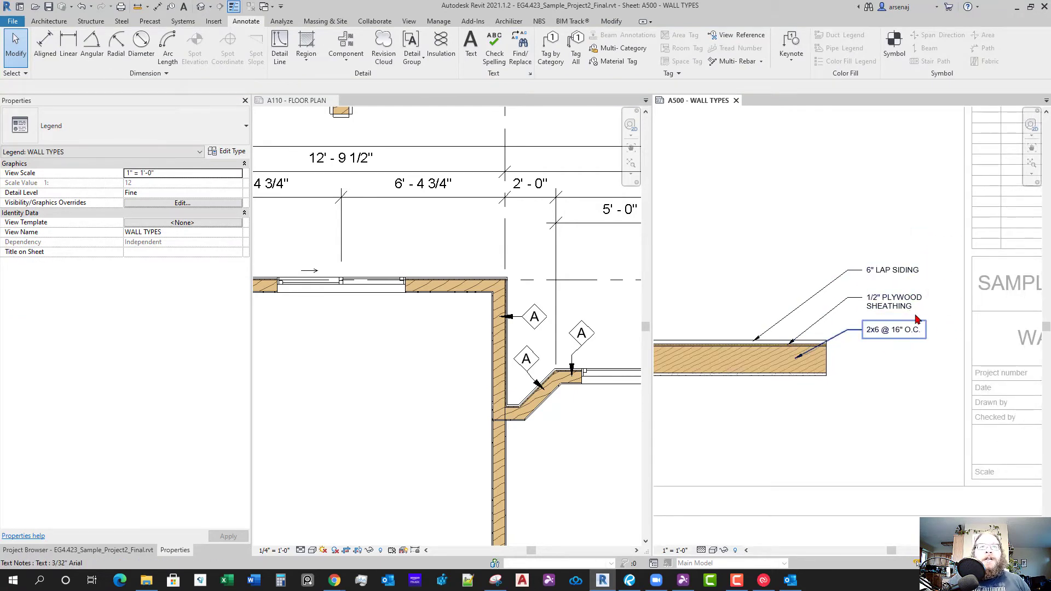
{"action": "scroll", "coordinate": [914, 318], "scroll_direction": "up", "scroll_amount": 2}
{"action": "left_click", "coordinate": [825, 329]}
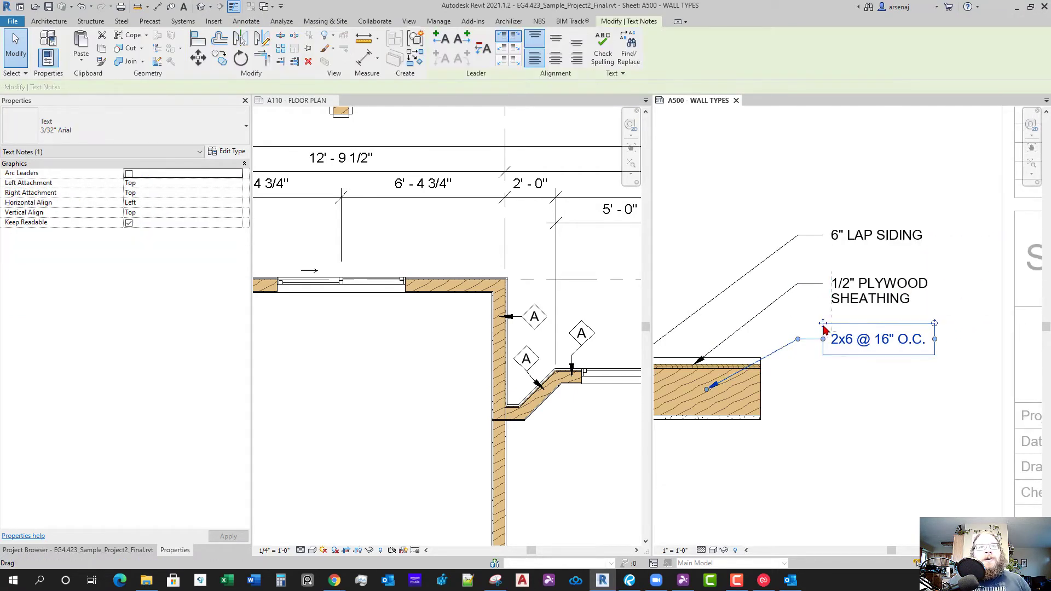
Move the 2x6 @ 16" O.C. note up and the 6" LAP SIDING note down, closer to the plywood sheathing note
{"action": "left_click_drag", "start_coordinate": [825, 329], "coordinate": [825, 311]}
{"action": "left_click", "coordinate": [835, 235]}
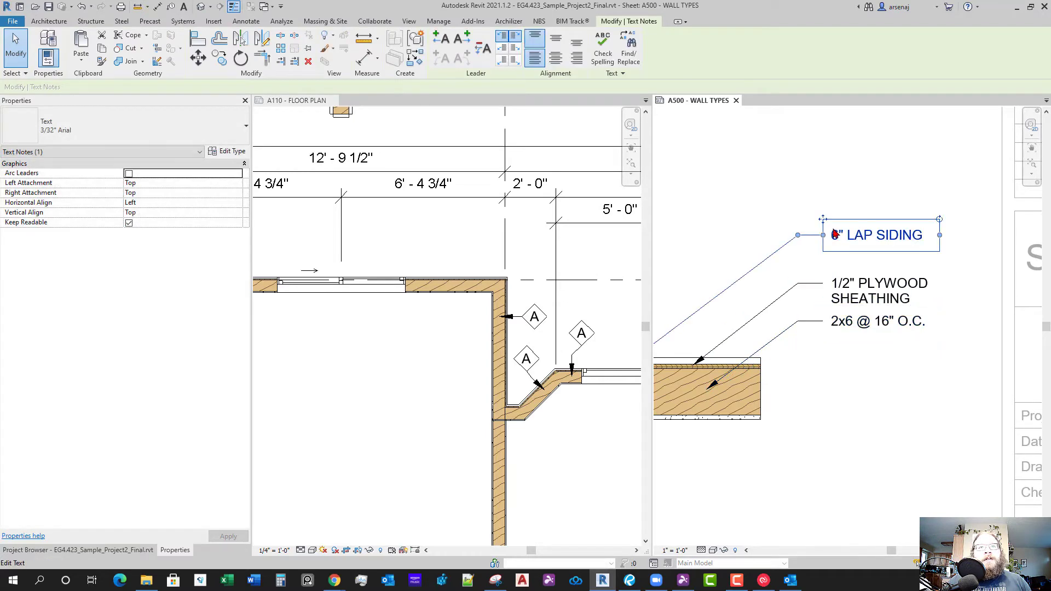
{"action": "left_click_drag", "start_coordinate": [823, 221], "coordinate": [822, 238]}
{"action": "left_click", "coordinate": [889, 398]}
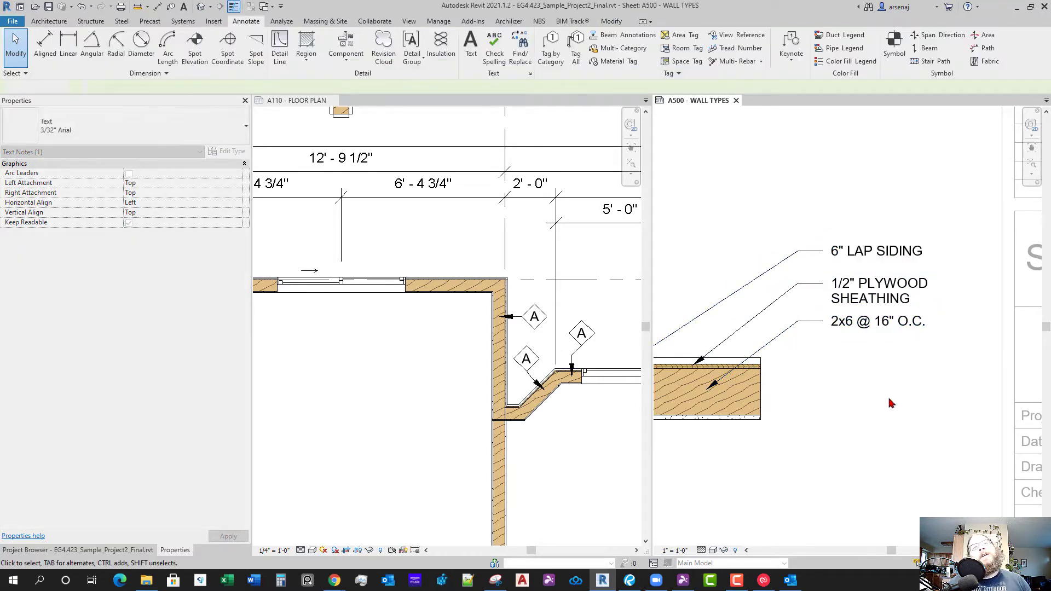
Add a two-segment leader text note reading 1/2" GWB that points to the wall section's bottom layer, aligned below the other notes
{"action": "scroll", "coordinate": [889, 399], "scroll_direction": "down", "scroll_amount": 1}
{"action": "middle_click_drag", "start_coordinate": [850, 443], "coordinate": [875, 398]}
{"action": "scroll", "coordinate": [876, 414], "scroll_direction": "up", "scroll_amount": 1}
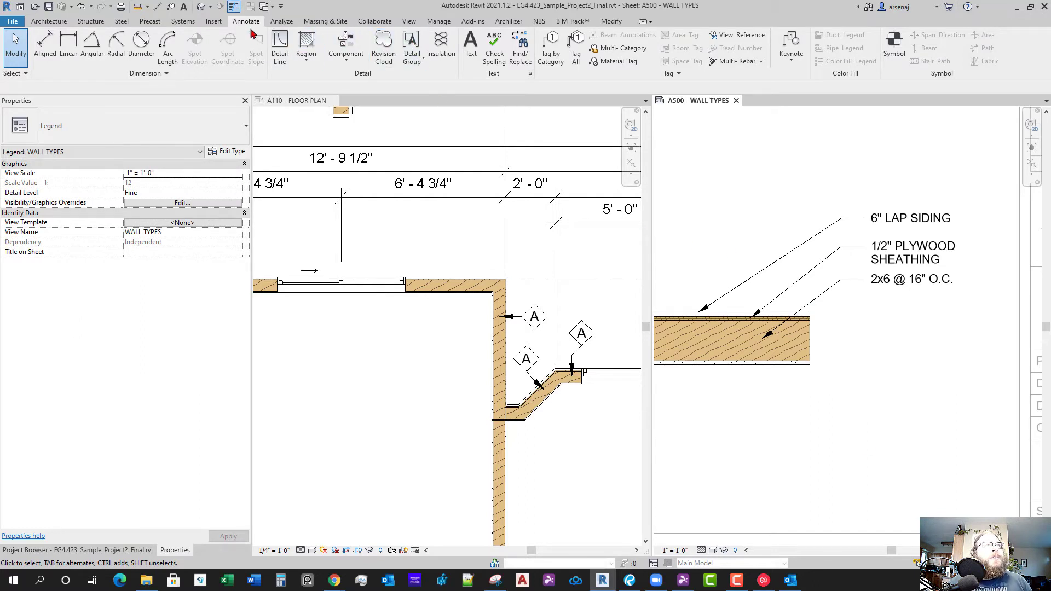
{"action": "left_click", "coordinate": [470, 58]}
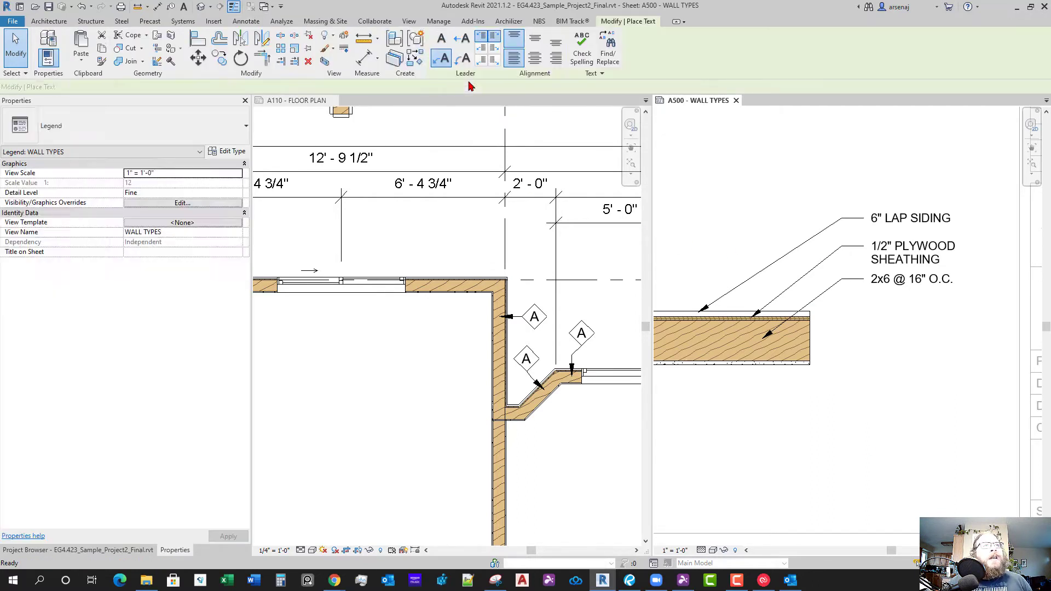
{"action": "left_click", "coordinate": [444, 59]}
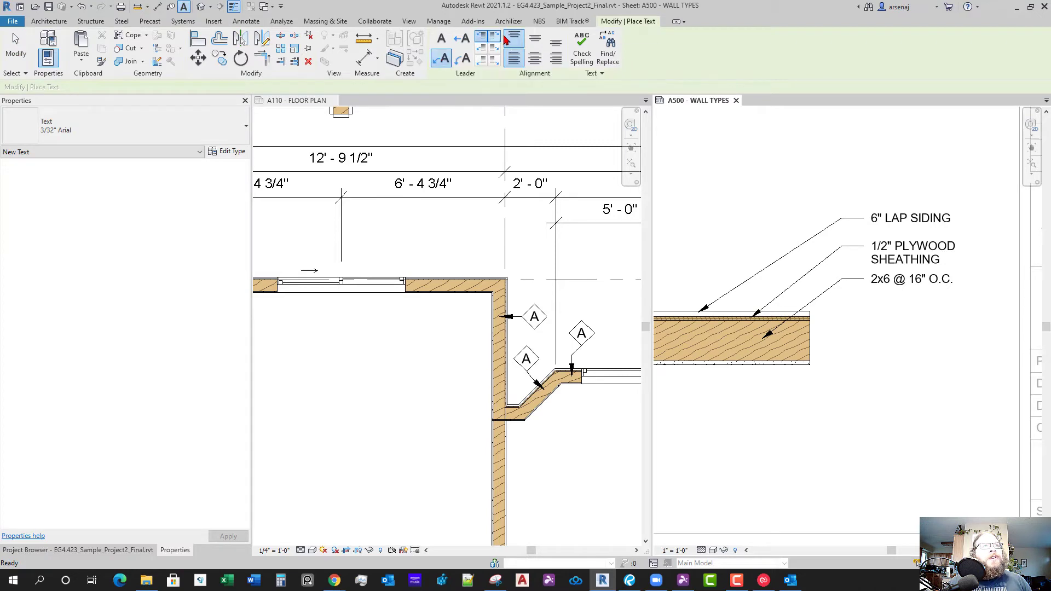
{"action": "scroll", "coordinate": [754, 378], "scroll_direction": "up", "scroll_amount": 2}
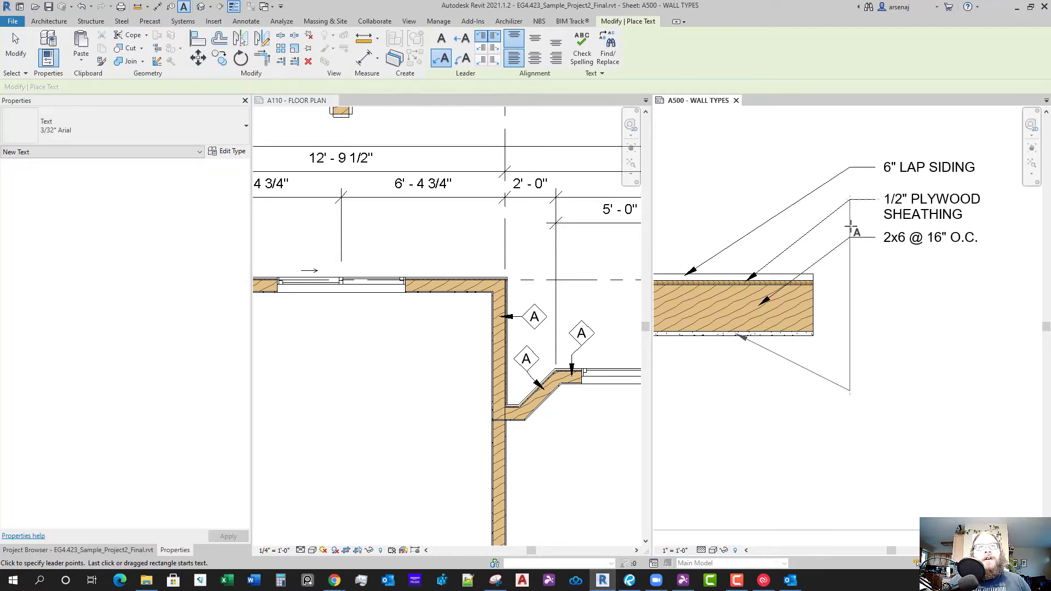
{"action": "left_click", "coordinate": [874, 392]}
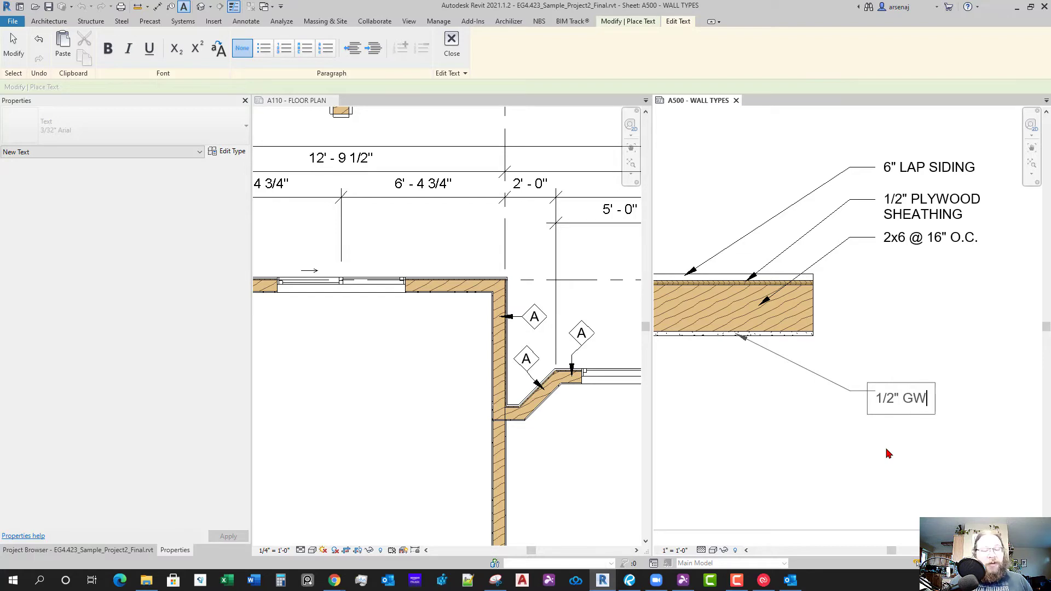
{"action": "left_click", "coordinate": [925, 447]}
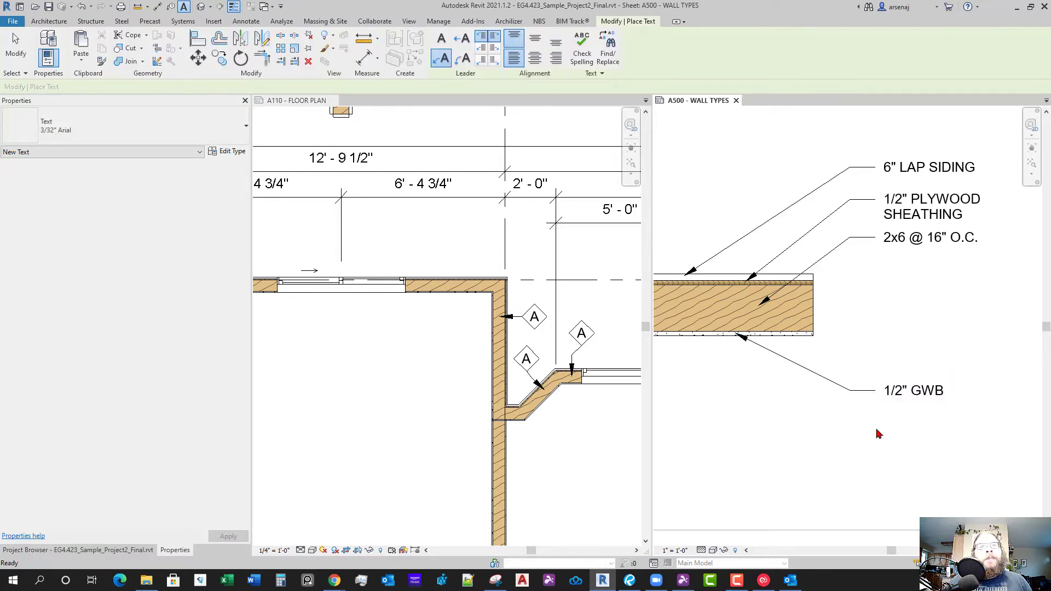
{"action": "scroll", "coordinate": [844, 439], "scroll_direction": "down", "scroll_amount": 6}
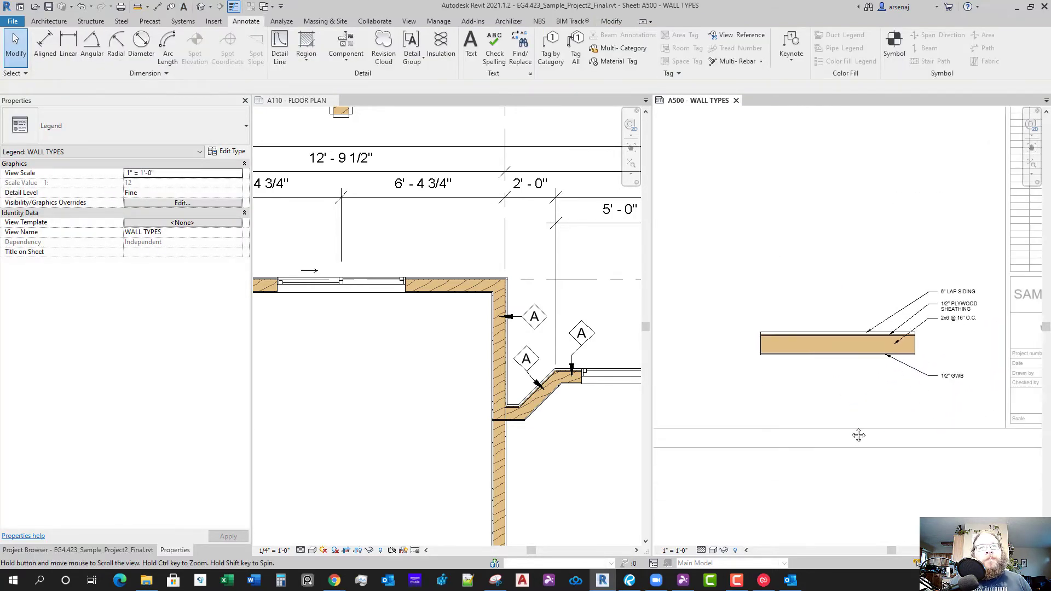
{"action": "middle_click_drag", "start_coordinate": [854, 427], "coordinate": [764, 422]}
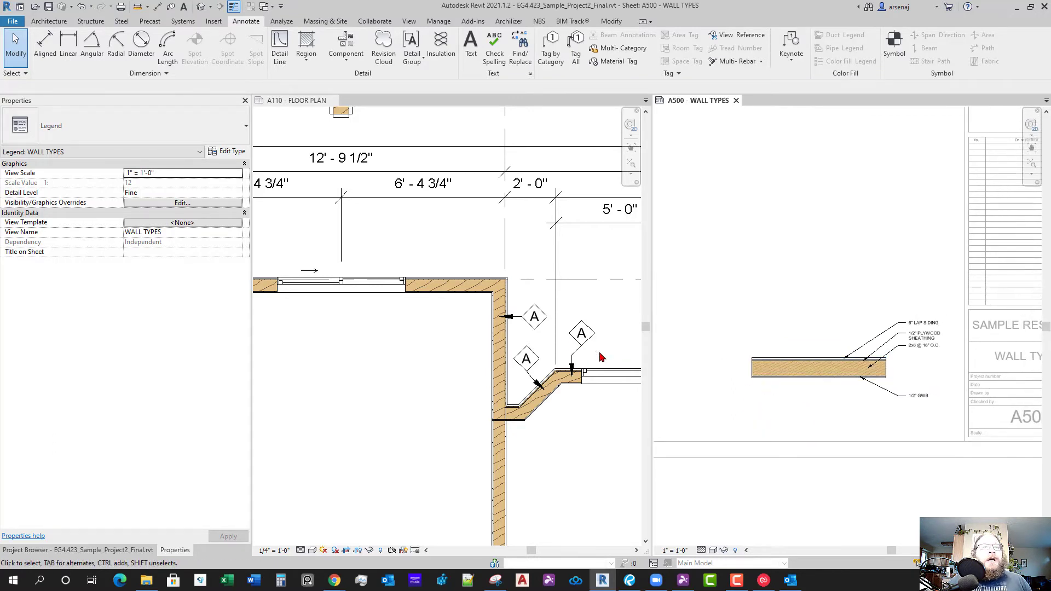
{"action": "scroll", "coordinate": [769, 411], "scroll_direction": "down", "scroll_amount": 3}
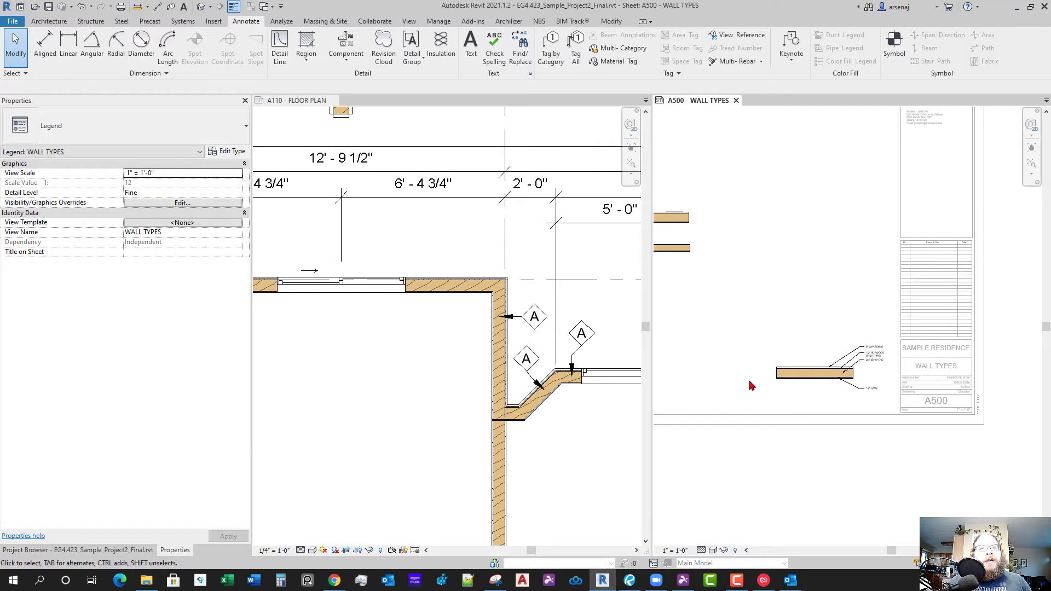
{"action": "scroll", "coordinate": [766, 372], "scroll_direction": "up", "scroll_amount": 2}
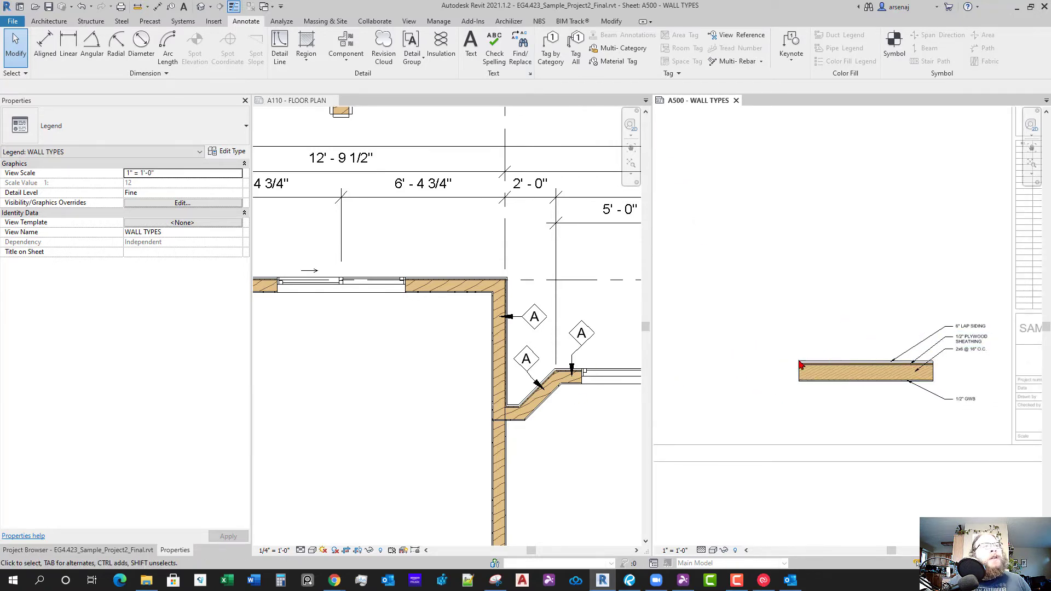
{"action": "middle_click_drag", "start_coordinate": [715, 291], "coordinate": [717, 307]}
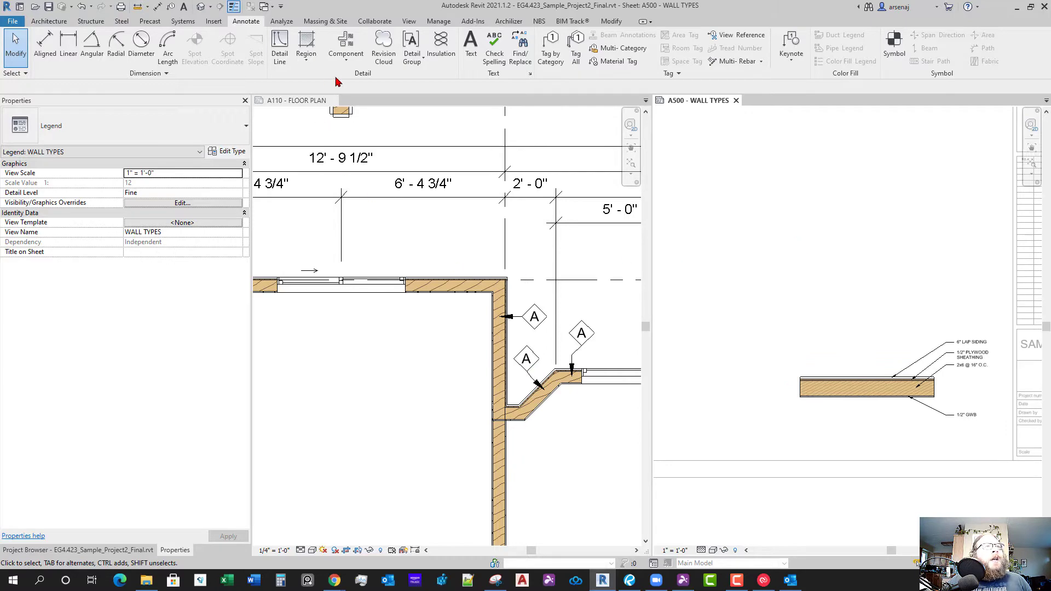
{"action": "left_click", "coordinate": [346, 46]}
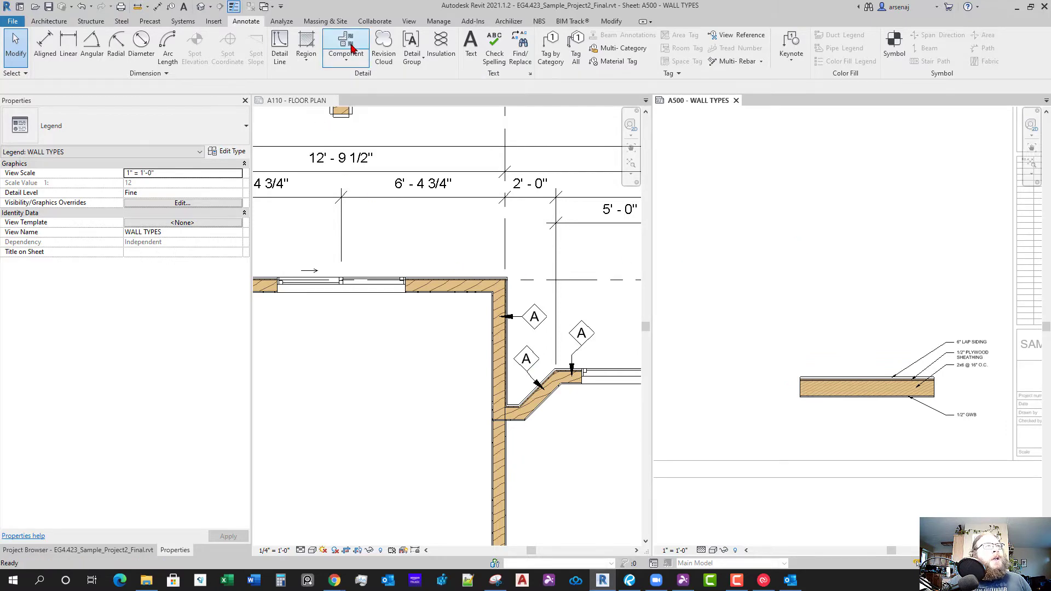
{"action": "left_click", "coordinate": [154, 88]}
{"action": "scroll", "coordinate": [141, 108], "scroll_direction": "up", "scroll_amount": 20}
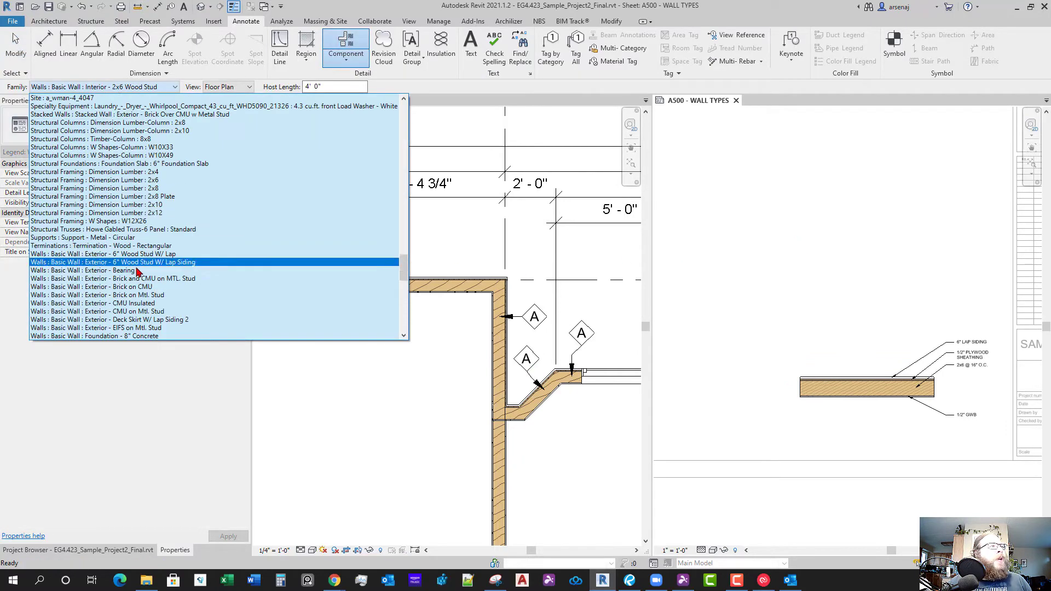
{"action": "scroll", "coordinate": [164, 251], "scroll_direction": "up", "scroll_amount": 10}
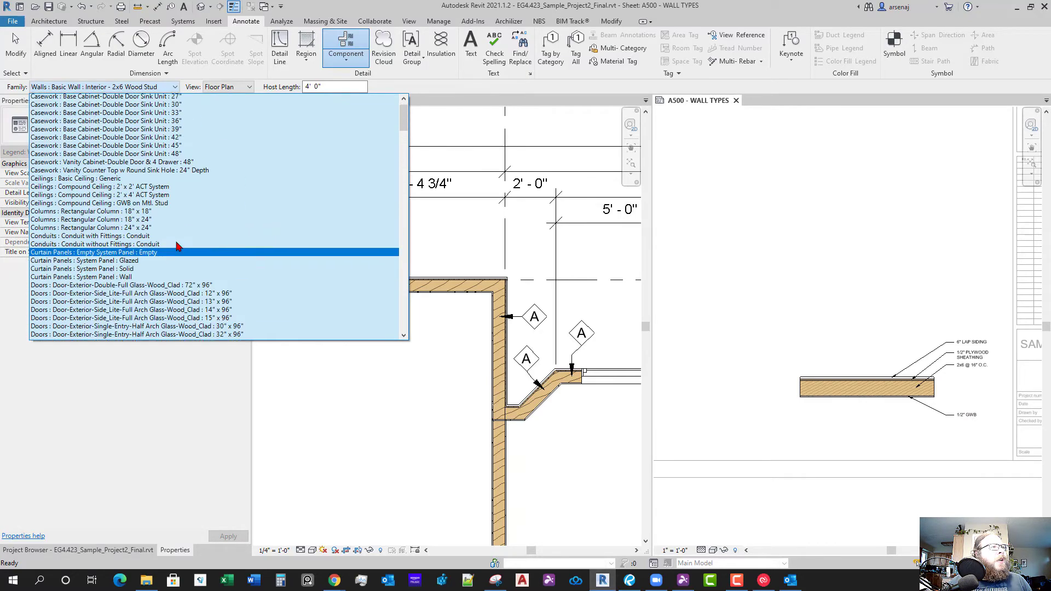
{"action": "scroll", "coordinate": [186, 240], "scroll_direction": "down", "scroll_amount": 12}
{"action": "scroll", "coordinate": [199, 257], "scroll_direction": "down", "scroll_amount": 20}
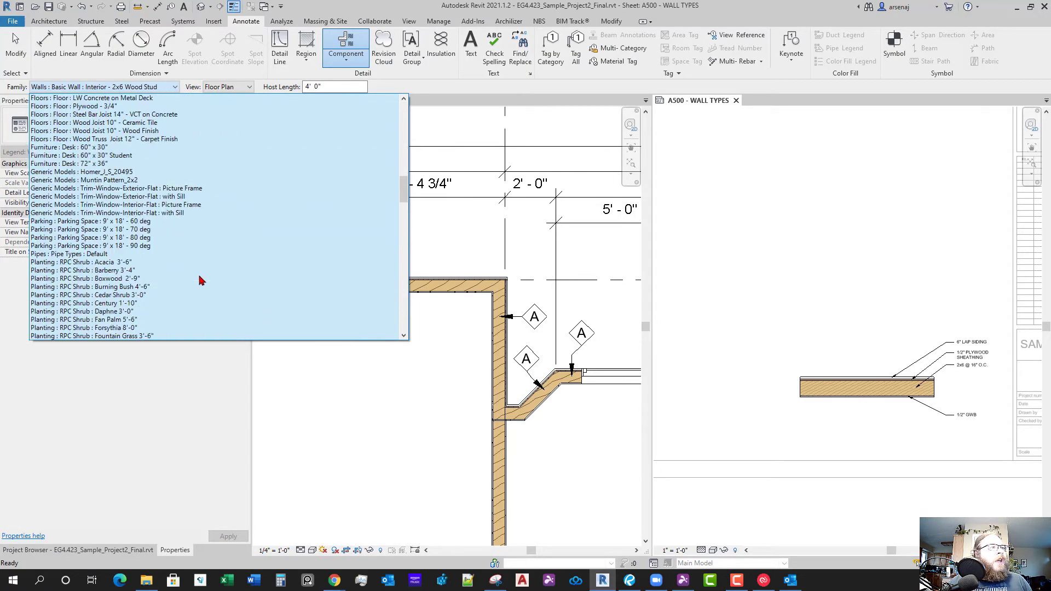
{"action": "scroll", "coordinate": [232, 256], "scroll_direction": "up", "scroll_amount": 20}
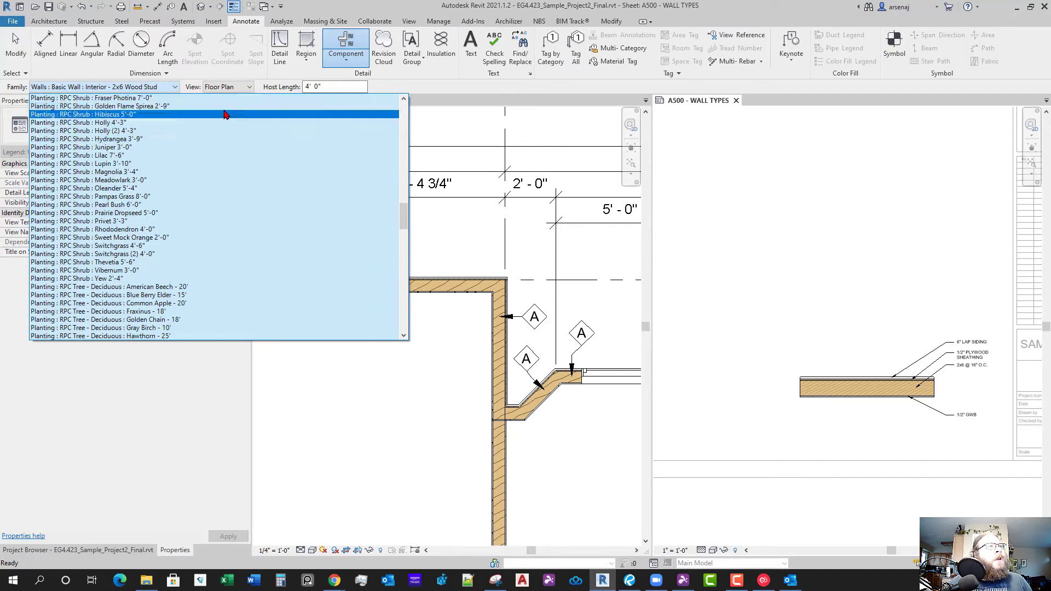
{"action": "left_click", "coordinate": [246, 86]}
{"action": "left_click", "coordinate": [346, 59]}
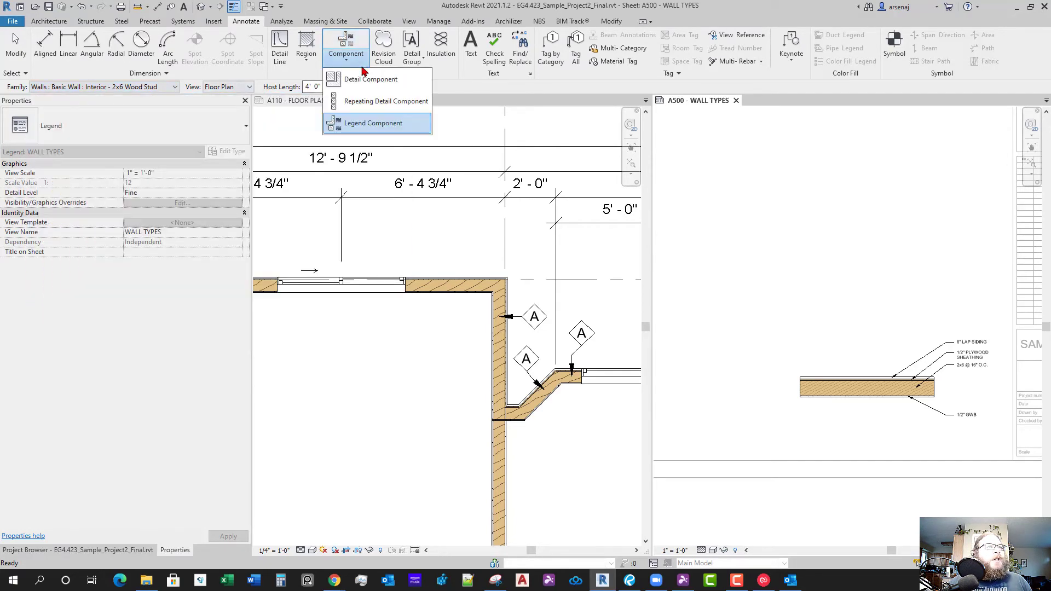
{"action": "left_click", "coordinate": [361, 81]}
{"action": "left_click", "coordinate": [193, 123]}
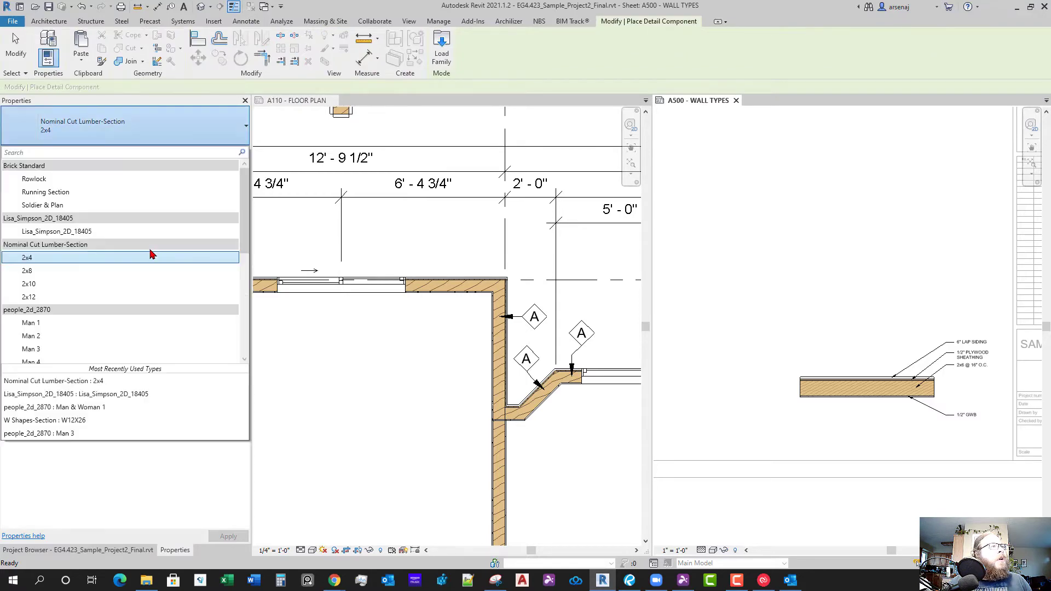
{"action": "key", "text": "Escape"}
{"action": "key", "text": "Escape"}
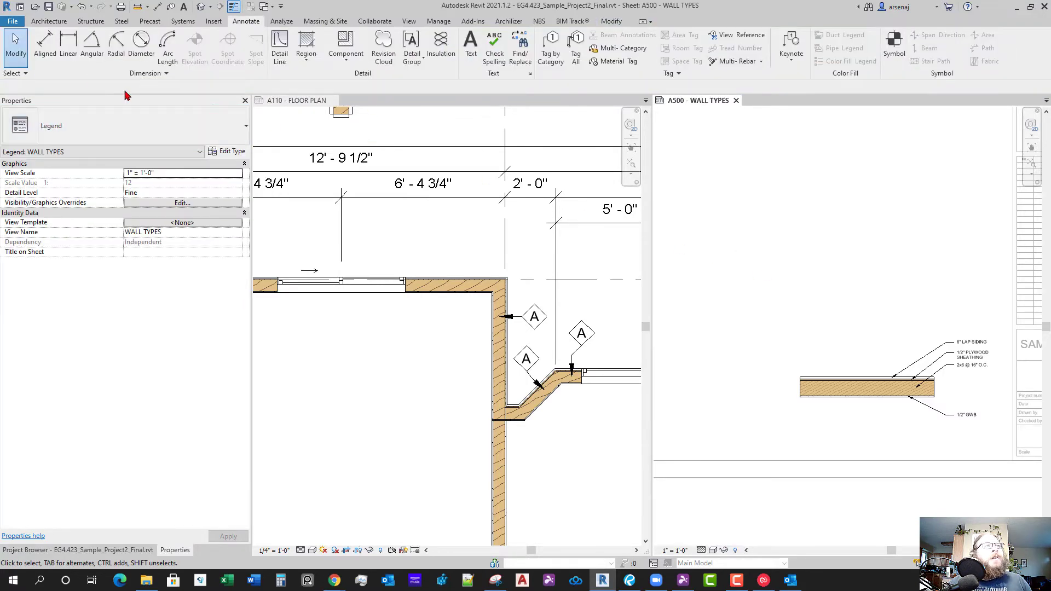
Place a Wall Tag symbol of type 1/4" TAG just left of the annotated wall section in the legend
{"action": "left_click", "coordinate": [895, 54]}
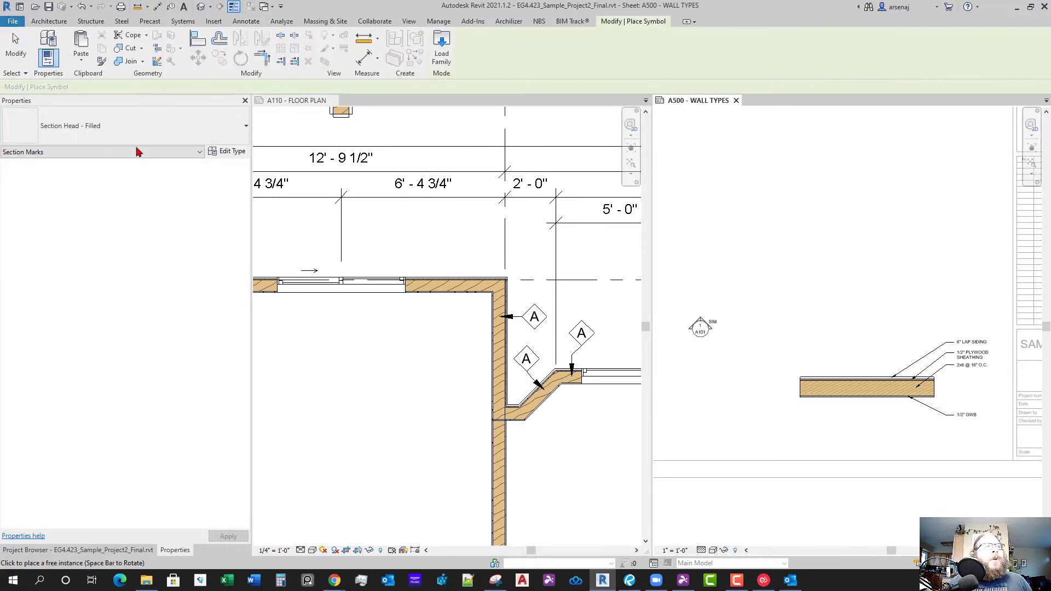
{"action": "left_click", "coordinate": [153, 129]}
{"action": "scroll", "coordinate": [154, 280], "scroll_direction": "down", "scroll_amount": 4}
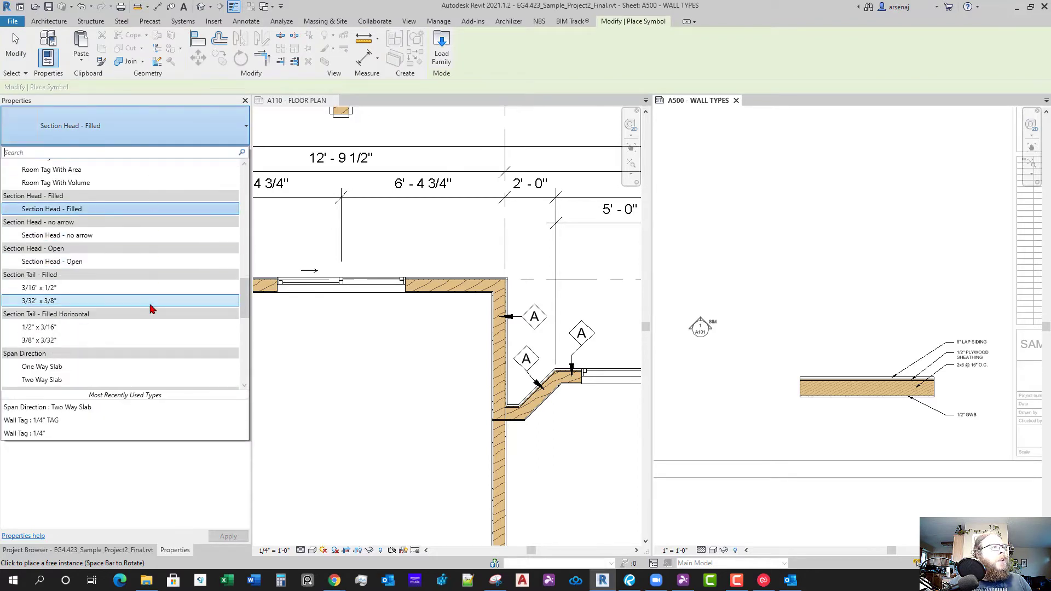
{"action": "scroll", "coordinate": [142, 324], "scroll_direction": "down", "scroll_amount": 10}
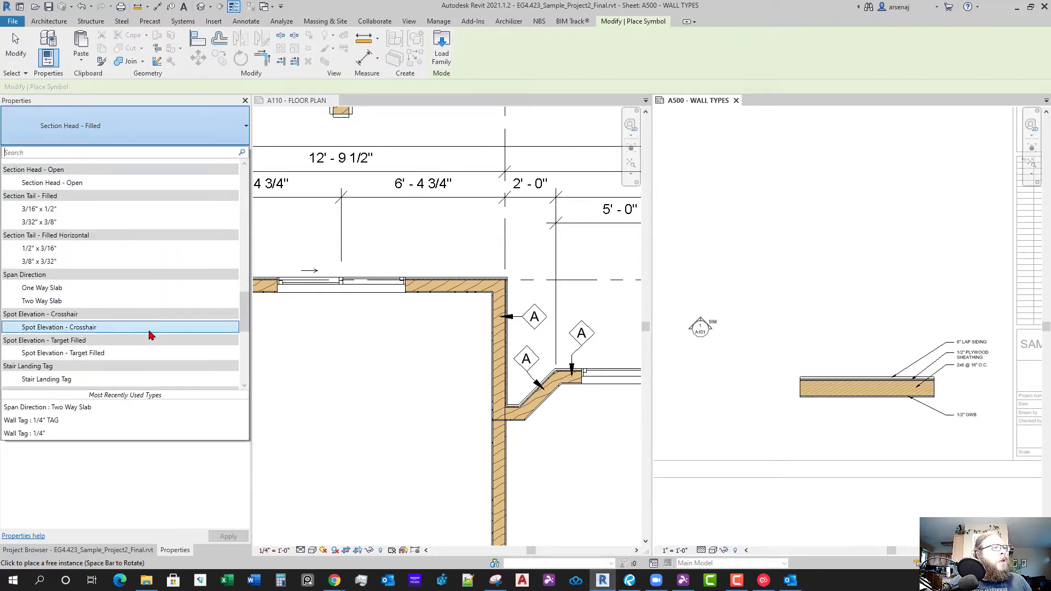
{"action": "scroll", "coordinate": [148, 323], "scroll_direction": "up", "scroll_amount": 5}
{"action": "scroll", "coordinate": [132, 325], "scroll_direction": "down", "scroll_amount": 5}
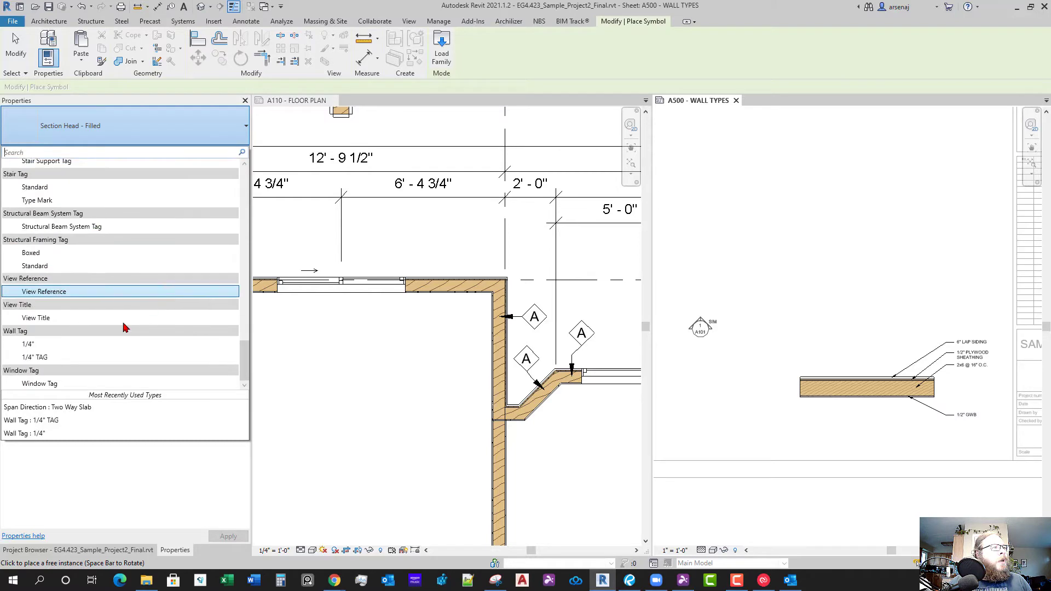
{"action": "left_click", "coordinate": [80, 359]}
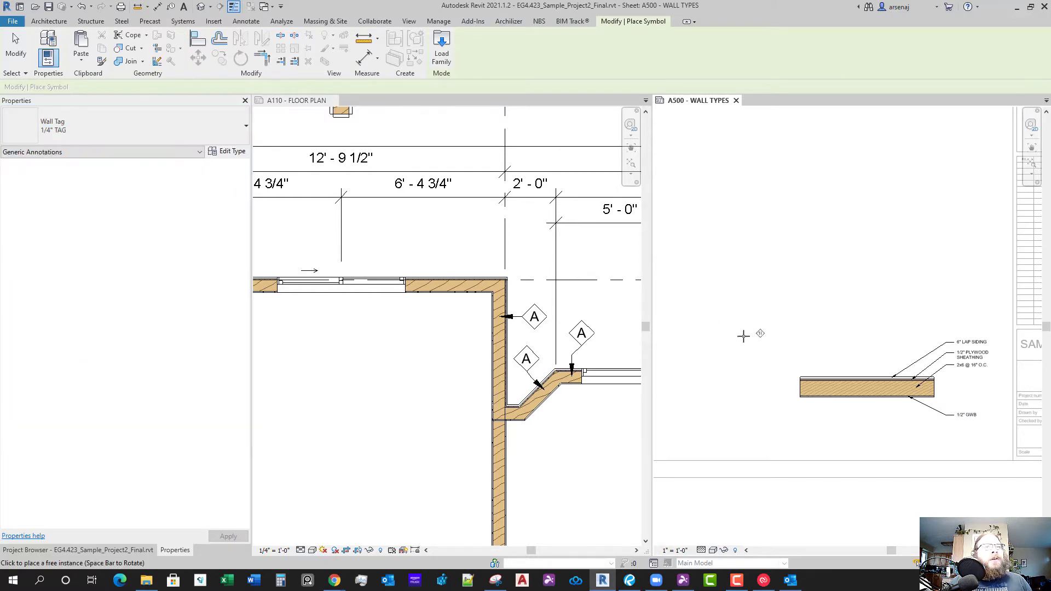
{"action": "scroll", "coordinate": [768, 386], "scroll_direction": "up", "scroll_amount": 3}
{"action": "scroll", "coordinate": [778, 350], "scroll_direction": "down", "scroll_amount": 2}
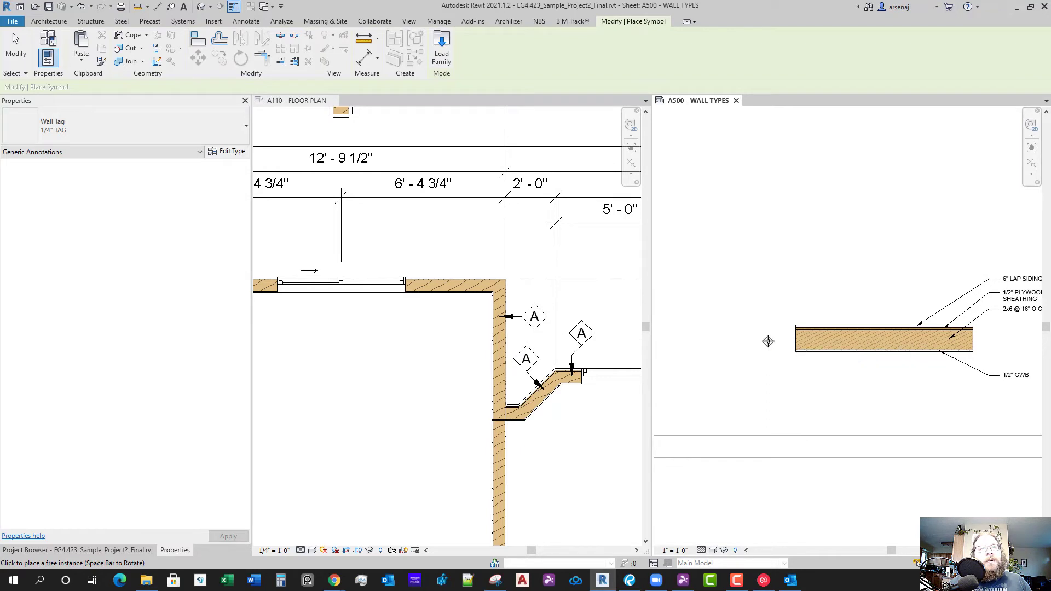
{"action": "left_click", "coordinate": [766, 341]}
{"action": "key", "text": "Escape"}
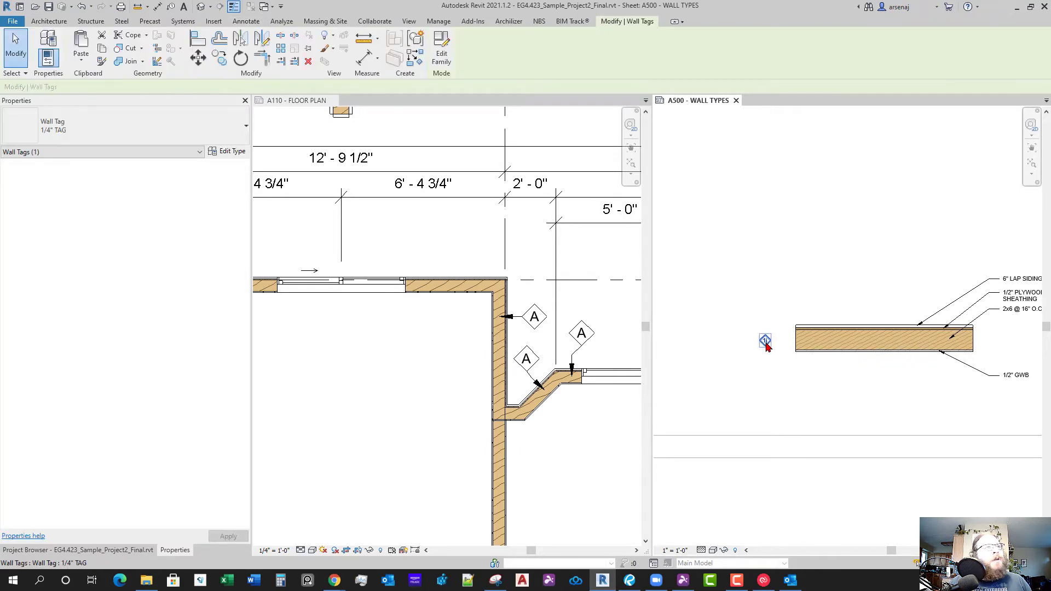
Try a view scale of 1/2" = 1'-0" for the wall types legend and inspect the tag and notes
{"action": "scroll", "coordinate": [763, 453], "scroll_direction": "down", "scroll_amount": 3}
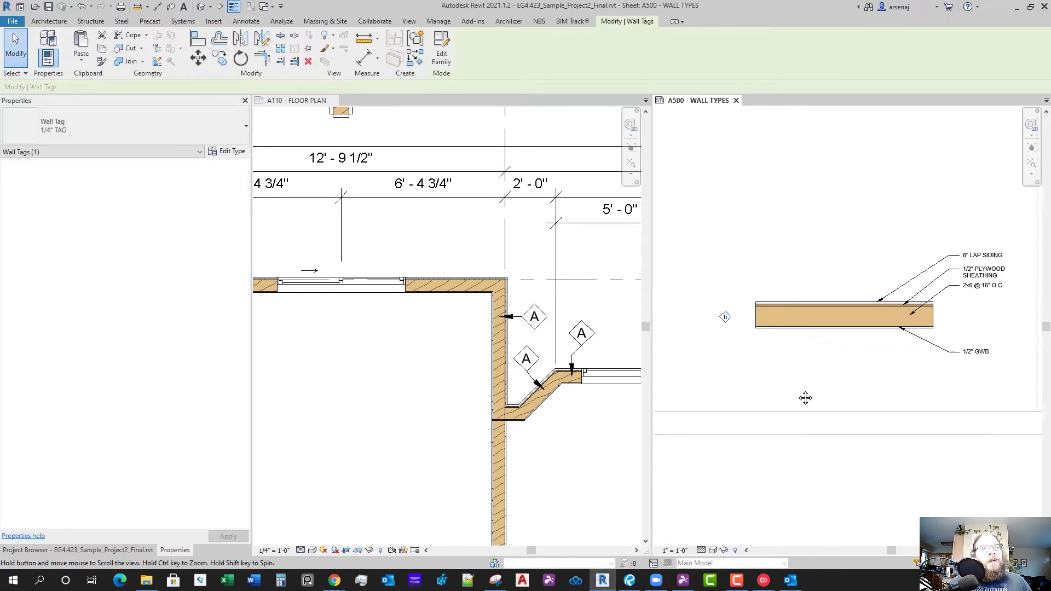
{"action": "left_click", "coordinate": [675, 551]}
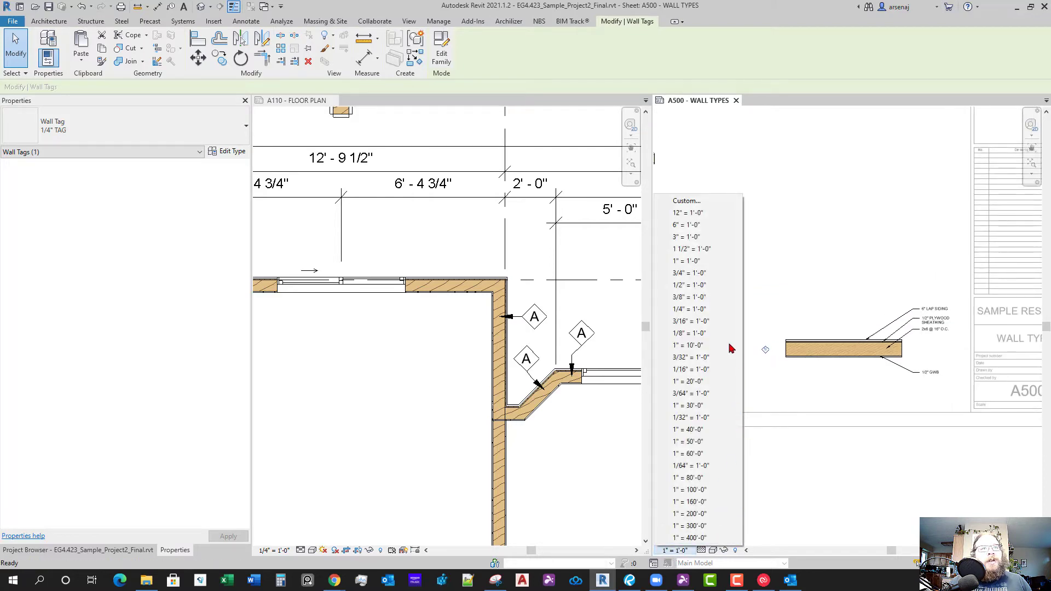
{"action": "left_click", "coordinate": [696, 286]}
{"action": "left_click", "coordinate": [875, 394]}
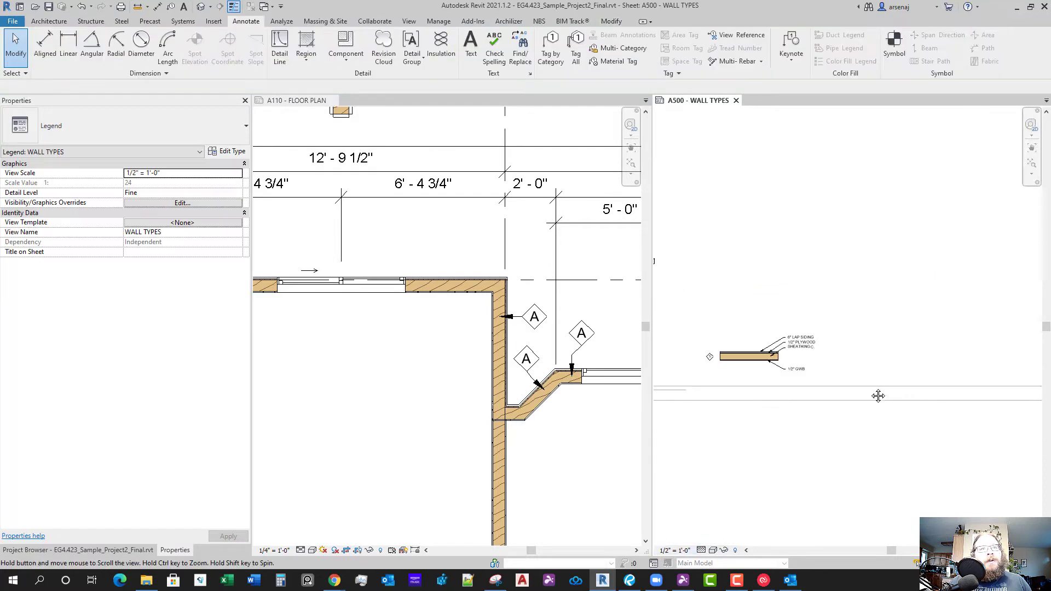
{"action": "scroll", "coordinate": [785, 361], "scroll_direction": "up", "scroll_amount": 2}
{"action": "scroll", "coordinate": [788, 364], "scroll_direction": "down", "scroll_amount": 2}
{"action": "middle_click_drag", "start_coordinate": [860, 378], "coordinate": [774, 373]}
{"action": "scroll", "coordinate": [823, 407], "scroll_direction": "down", "scroll_amount": 2}
{"action": "scroll", "coordinate": [817, 375], "scroll_direction": "up", "scroll_amount": 2}
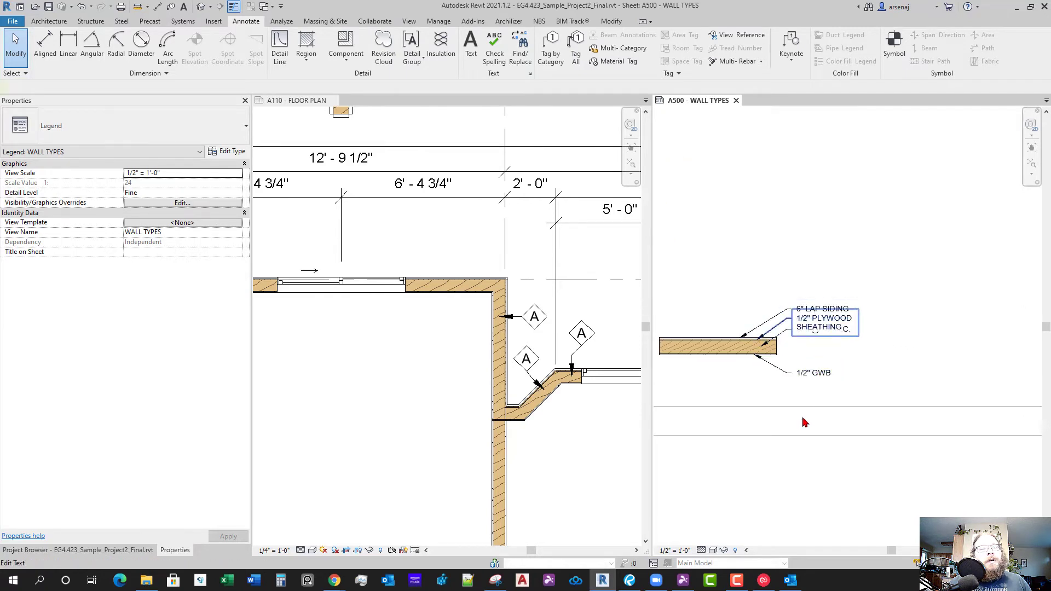
{"action": "scroll", "coordinate": [804, 423], "scroll_direction": "down", "scroll_amount": 2}
Set the wall types legend's view scale to 1/4" = 1'-0" and inspect the tag and notes
{"action": "left_click", "coordinate": [674, 551]}
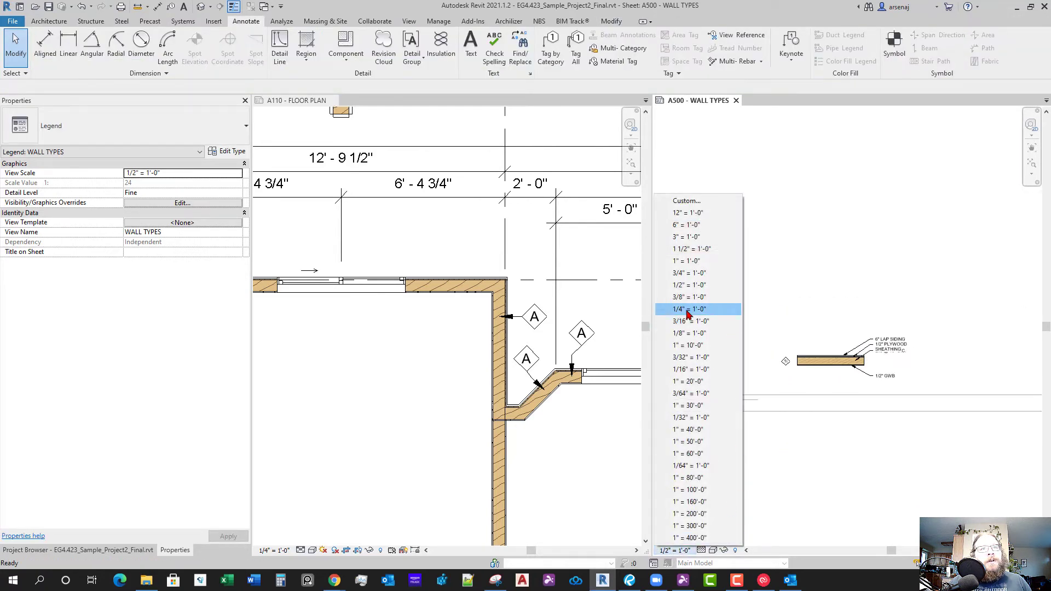
{"action": "left_click", "coordinate": [688, 309]}
{"action": "scroll", "coordinate": [837, 469], "scroll_direction": "up", "scroll_amount": 3}
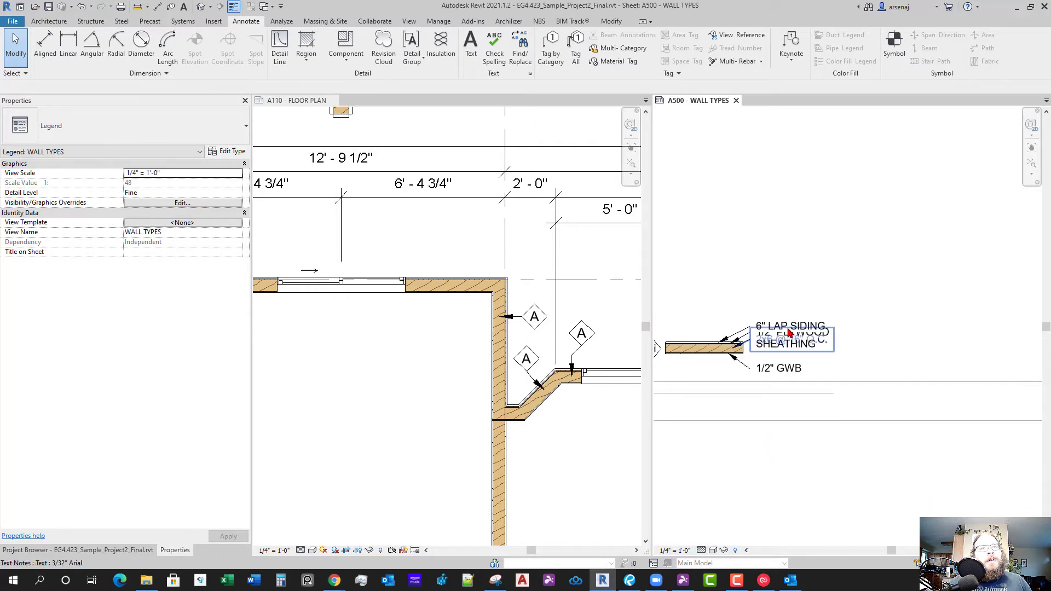
{"action": "middle_click_drag", "start_coordinate": [753, 465], "coordinate": [844, 432]}
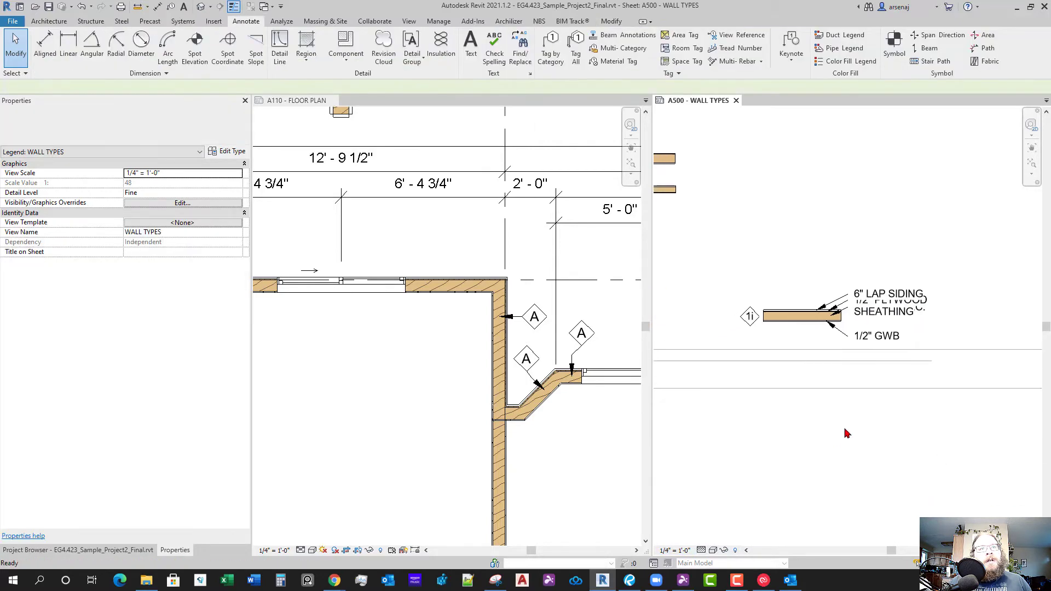
Set the wall types legend's view scale to 1" = 1'-0" and locate the rescaled wall section and tag
{"action": "left_click", "coordinate": [684, 552]}
{"action": "left_click", "coordinate": [687, 261]}
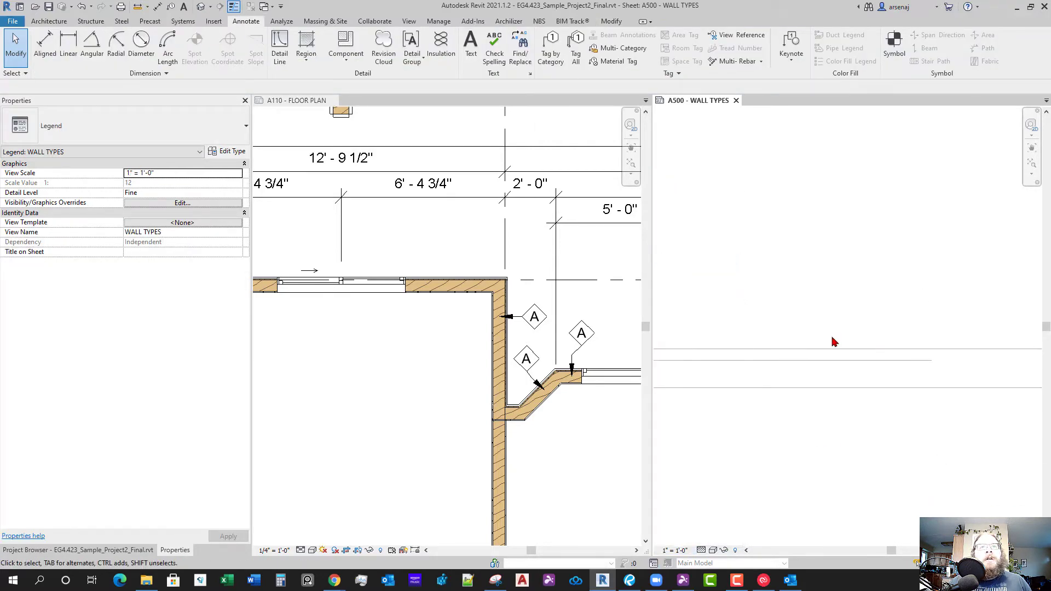
{"action": "middle_click_drag", "start_coordinate": [892, 385], "coordinate": [753, 427]}
{"action": "scroll", "coordinate": [754, 425], "scroll_direction": "down", "scroll_amount": 4}
{"action": "middle_click_drag", "start_coordinate": [898, 364], "coordinate": [815, 393]}
{"action": "scroll", "coordinate": [815, 393], "scroll_direction": "up", "scroll_amount": 3}
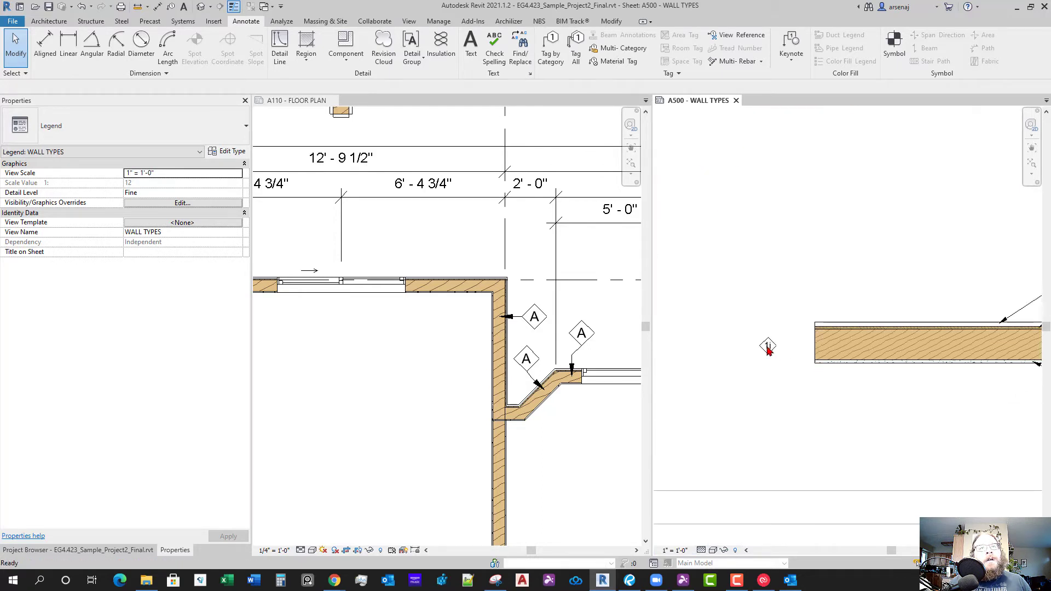
Switch the wall tag beside the legend's annotated wall section to the 1/4" type
{"action": "left_click", "coordinate": [768, 347]}
{"action": "scroll", "coordinate": [854, 400], "scroll_direction": "down", "scroll_amount": 3}
{"action": "left_click", "coordinate": [122, 137]}
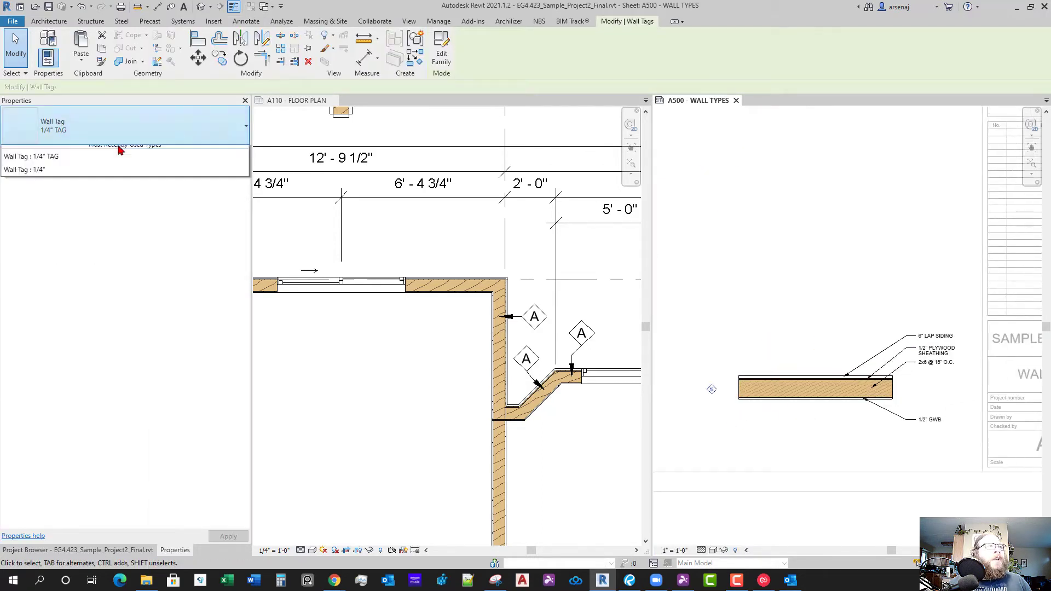
{"action": "left_click", "coordinate": [59, 190]}
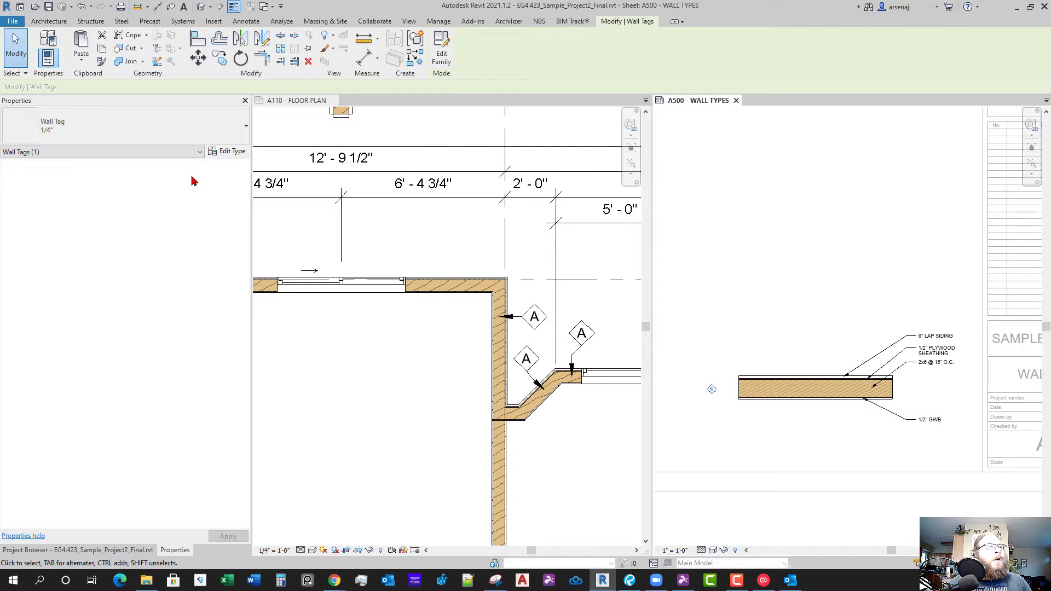
Rename the Wall Tag family's 1/4" type as 1/2" in its type properties
{"action": "left_click", "coordinate": [228, 156]}
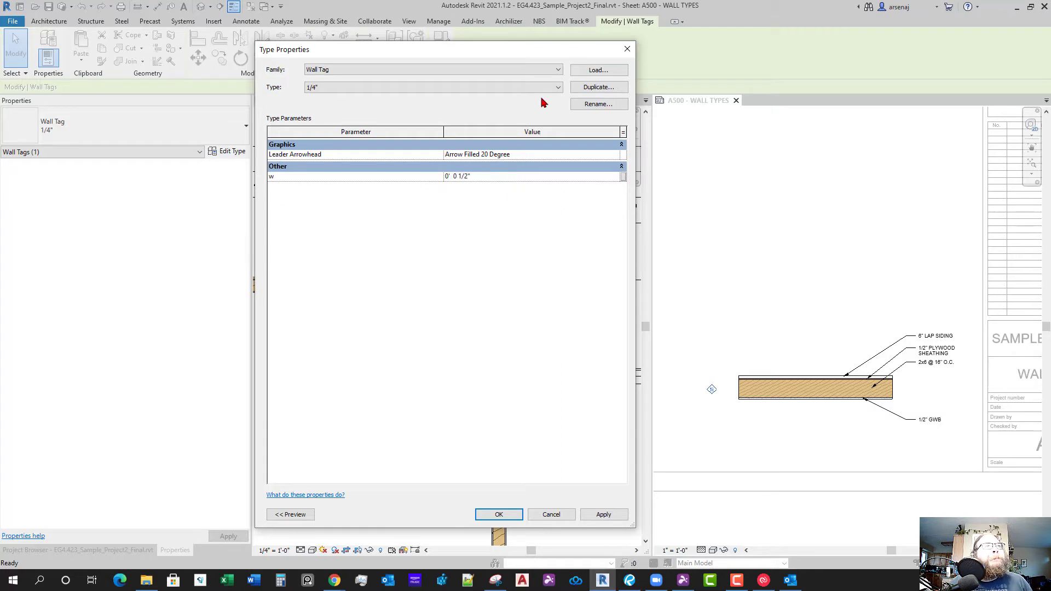
{"action": "left_click", "coordinate": [558, 88]}
{"action": "left_click", "coordinate": [556, 90]}
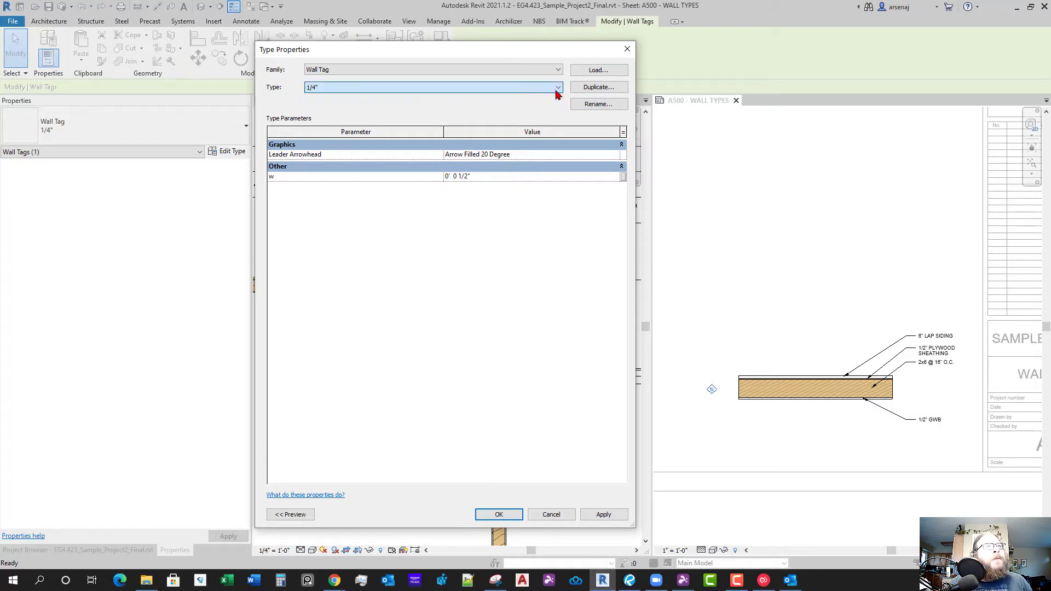
{"action": "left_click", "coordinate": [592, 89]}
{"action": "key", "text": "Escape"}
{"action": "left_click", "coordinate": [594, 104]}
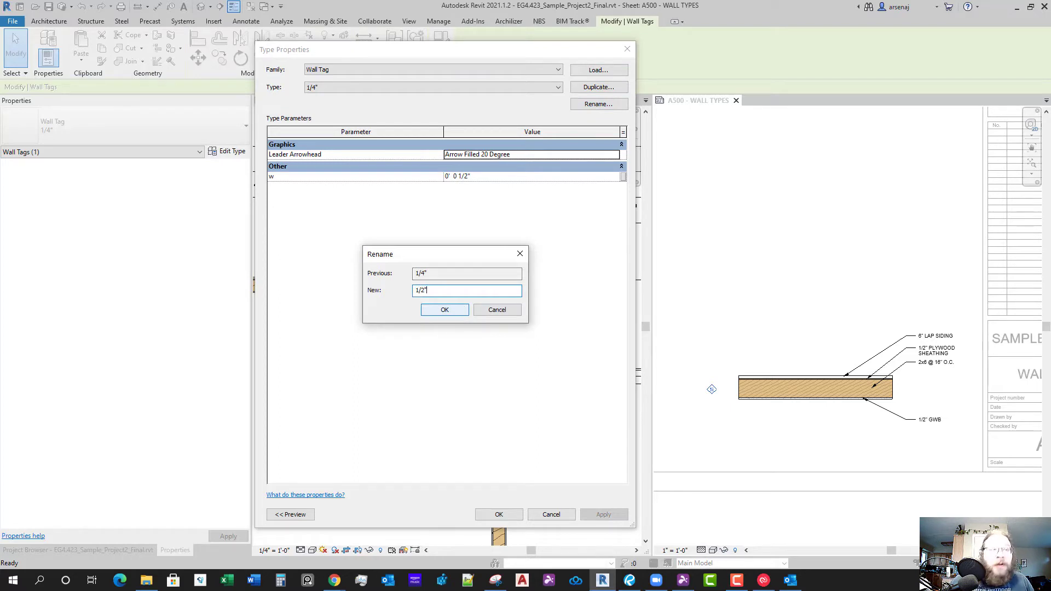
{"action": "type", "text": "1/2\""}
{"action": "key", "text": "Return"}
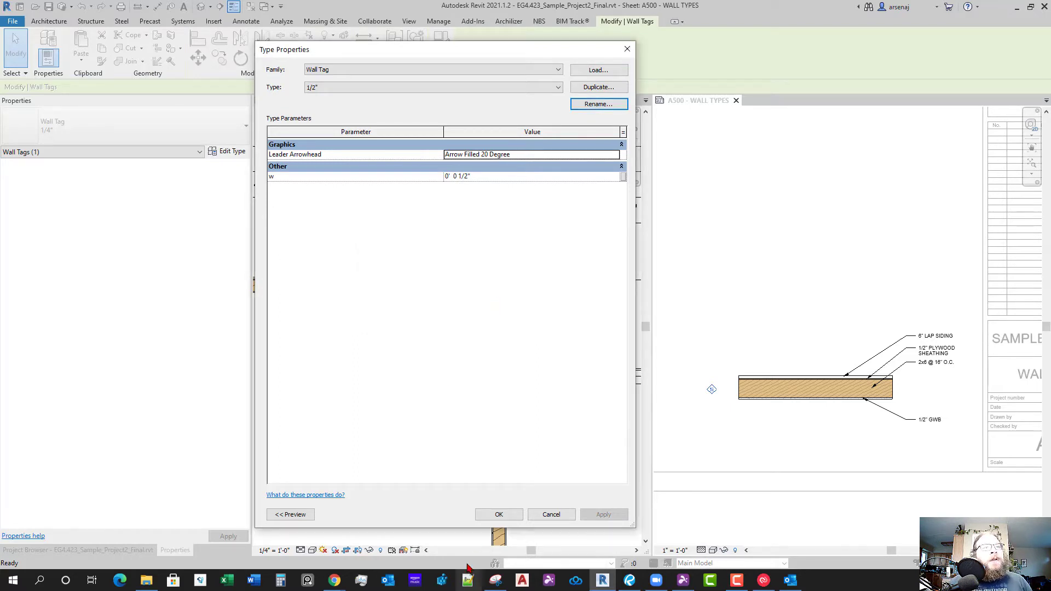
{"action": "left_click", "coordinate": [498, 514]}
Examine the legend's wall tag at its new size and look through the commands available for it
{"action": "scroll", "coordinate": [788, 383], "scroll_direction": "up", "scroll_amount": 5}
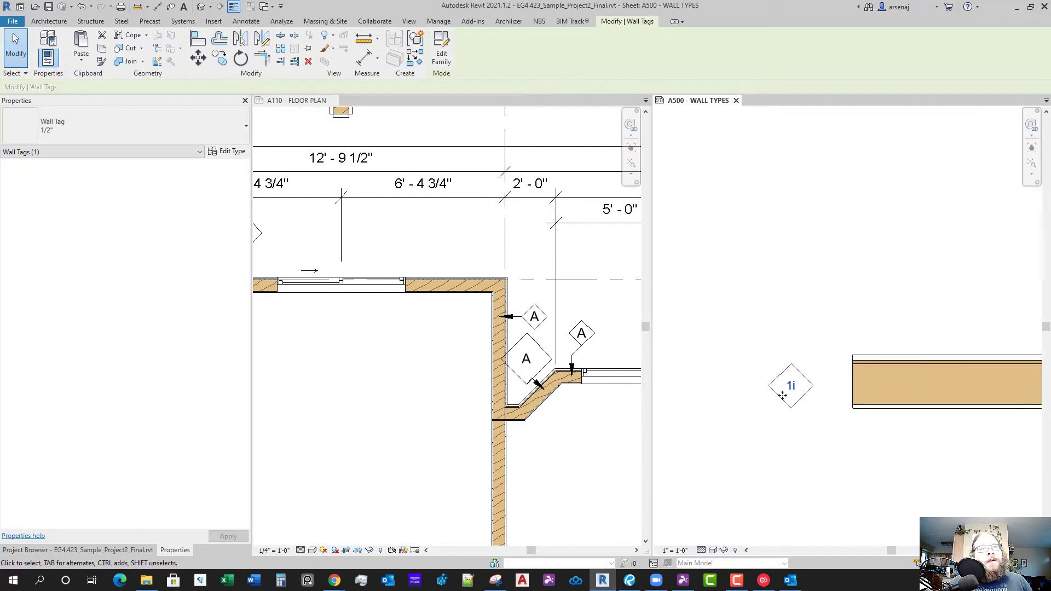
{"action": "left_click", "coordinate": [792, 421]}
{"action": "scroll", "coordinate": [792, 423], "scroll_direction": "down", "scroll_amount": 2}
{"action": "scroll", "coordinate": [810, 394], "scroll_direction": "up", "scroll_amount": 2}
{"action": "middle_click_drag", "start_coordinate": [793, 422], "coordinate": [778, 368]}
{"action": "scroll", "coordinate": [829, 402], "scroll_direction": "down", "scroll_amount": 1}
{"action": "scroll", "coordinate": [765, 336], "scroll_direction": "down", "scroll_amount": 1}
{"action": "left_click", "coordinate": [739, 327]}
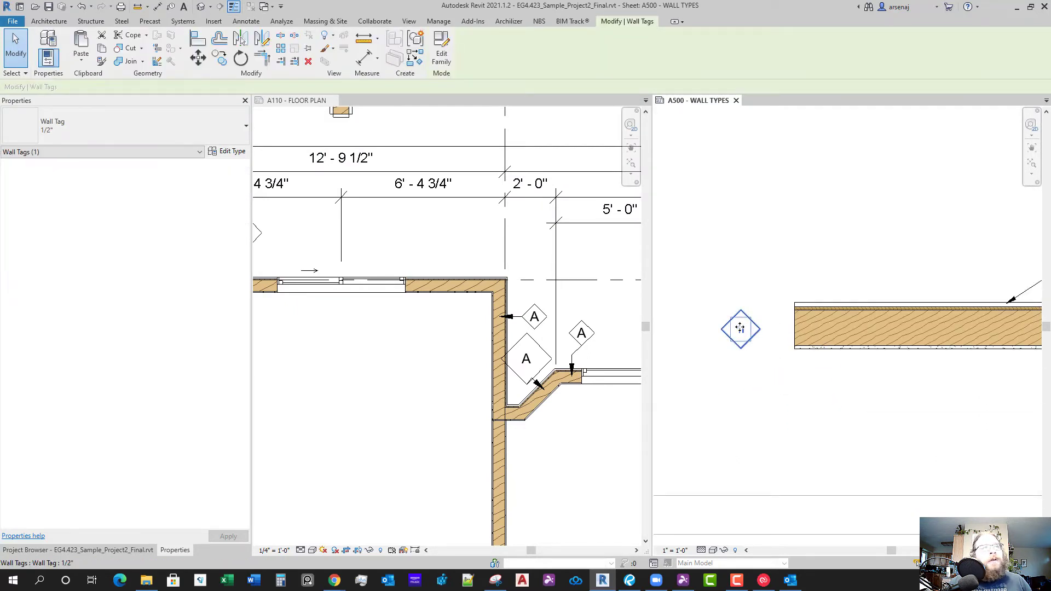
{"action": "right_click", "coordinate": [739, 329]}
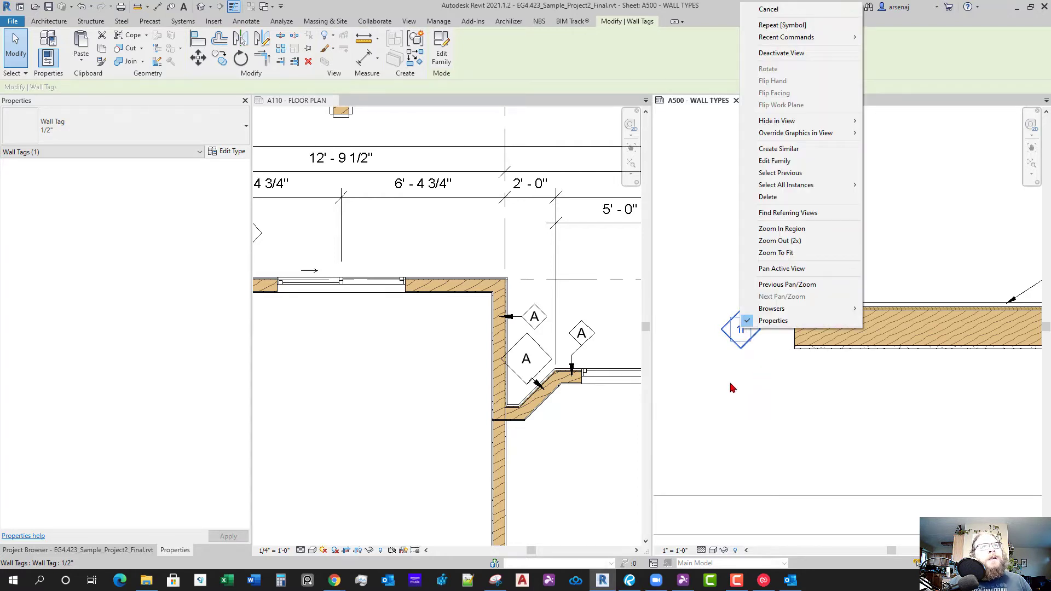
{"action": "left_click", "coordinate": [804, 395]}
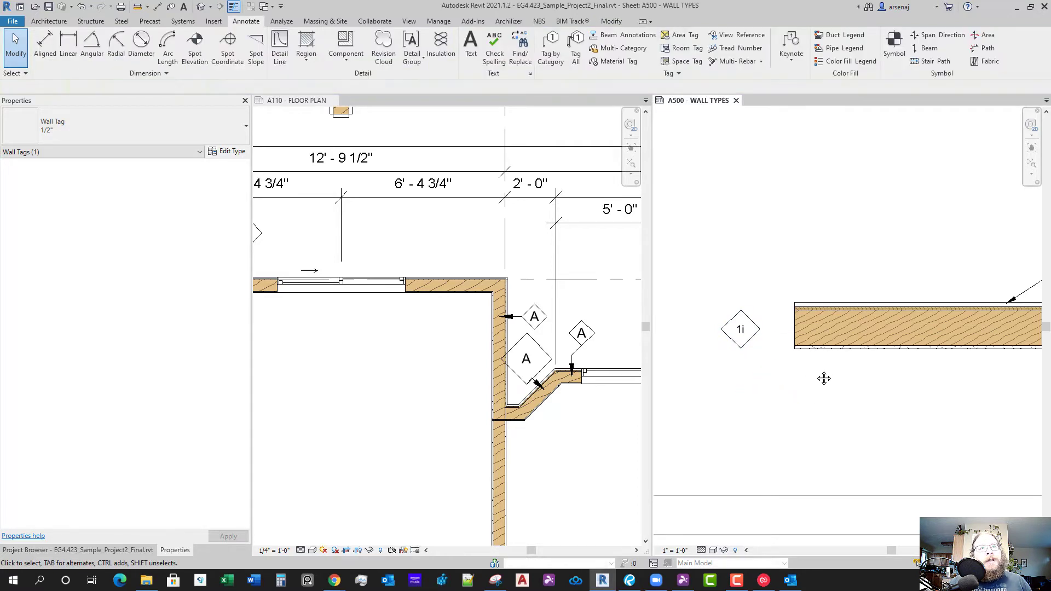
Review the legend tag's type properties and compare its text size with the material notes
{"action": "middle_click_drag", "start_coordinate": [823, 378], "coordinate": [759, 348]}
{"action": "scroll", "coordinate": [760, 350], "scroll_direction": "down", "scroll_amount": 1}
{"action": "scroll", "coordinate": [810, 393], "scroll_direction": "down", "scroll_amount": 2}
{"action": "left_click", "coordinate": [735, 354]}
{"action": "scroll", "coordinate": [737, 373], "scroll_direction": "up", "scroll_amount": 3}
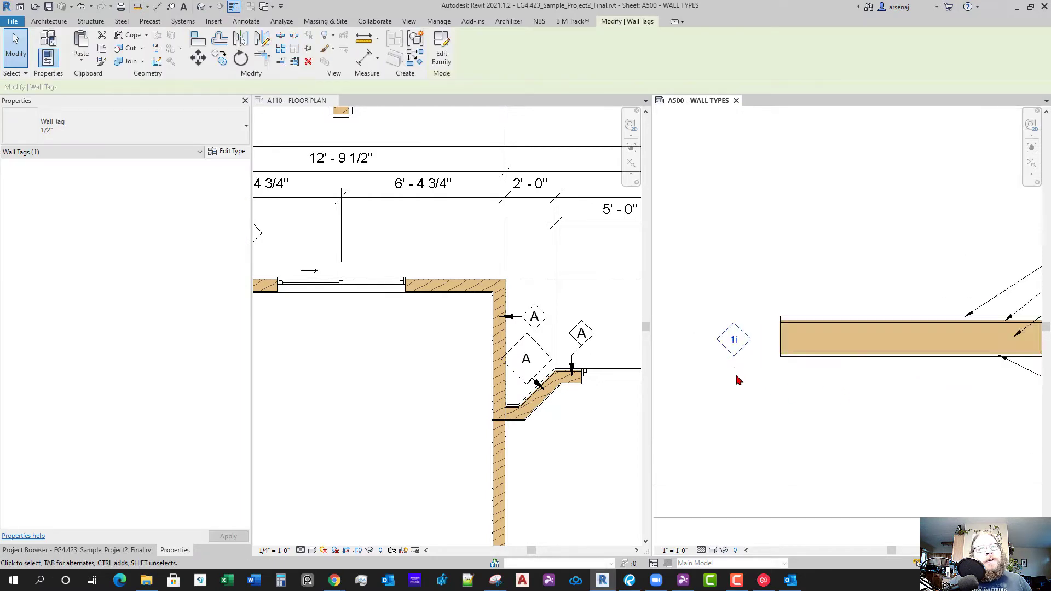
{"action": "left_click", "coordinate": [221, 153]}
{"action": "key", "text": "Escape"}
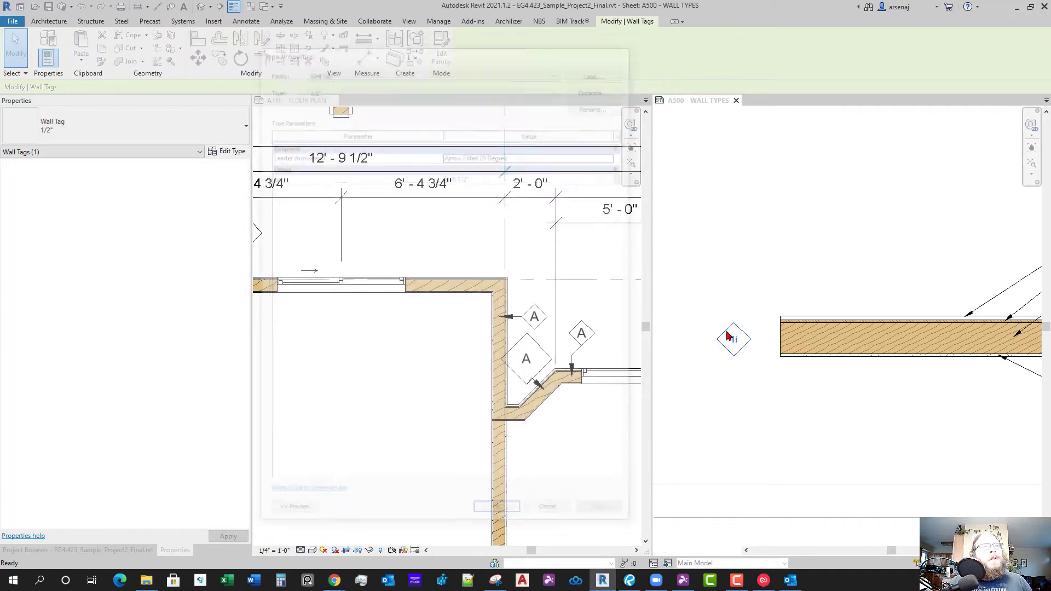
{"action": "key", "text": "Escape"}
{"action": "scroll", "coordinate": [753, 343], "scroll_direction": "down", "scroll_amount": 2}
{"action": "scroll", "coordinate": [753, 344], "scroll_direction": "up", "scroll_amount": 2}
{"action": "scroll", "coordinate": [767, 348], "scroll_direction": "down", "scroll_amount": 4}
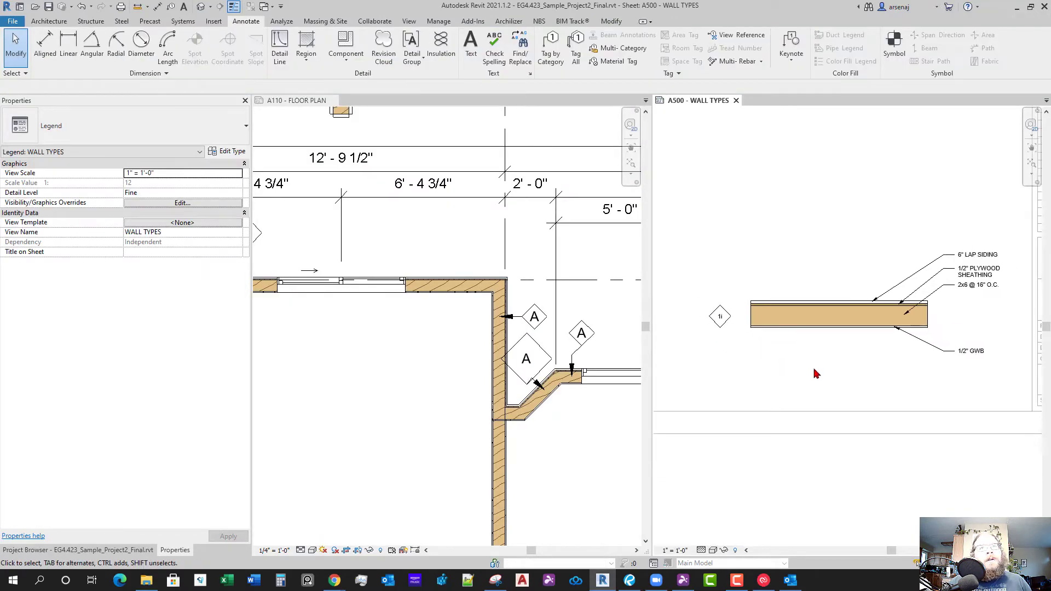
{"action": "scroll", "coordinate": [858, 400], "scroll_direction": "up", "scroll_amount": 2}
{"action": "scroll", "coordinate": [858, 399], "scroll_direction": "up", "scroll_amount": 1}
{"action": "scroll", "coordinate": [841, 405], "scroll_direction": "down", "scroll_amount": 2}
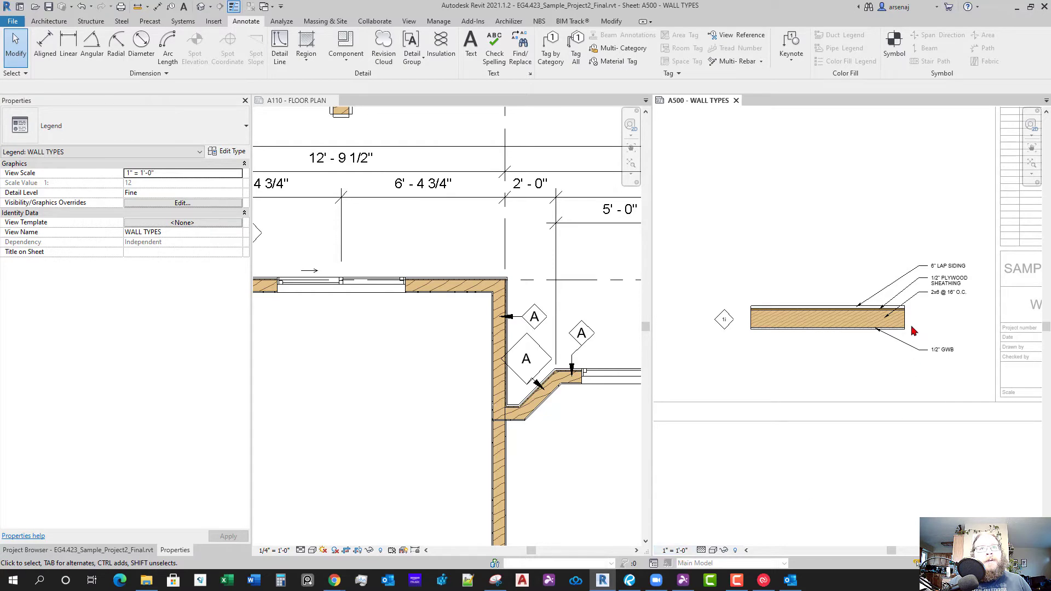
{"action": "scroll", "coordinate": [812, 384], "scroll_direction": "up", "scroll_amount": 2}
Delete the wall tag beside the annotated wall section in the legend
{"action": "left_click", "coordinate": [788, 316]}
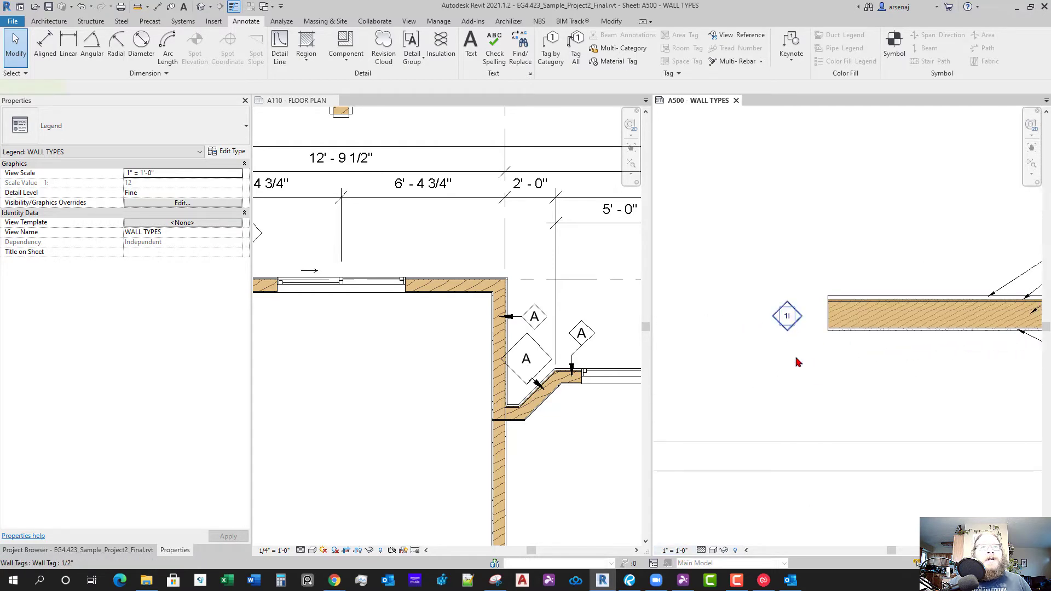
{"action": "left_click", "coordinate": [824, 420]}
{"action": "left_click", "coordinate": [788, 324]}
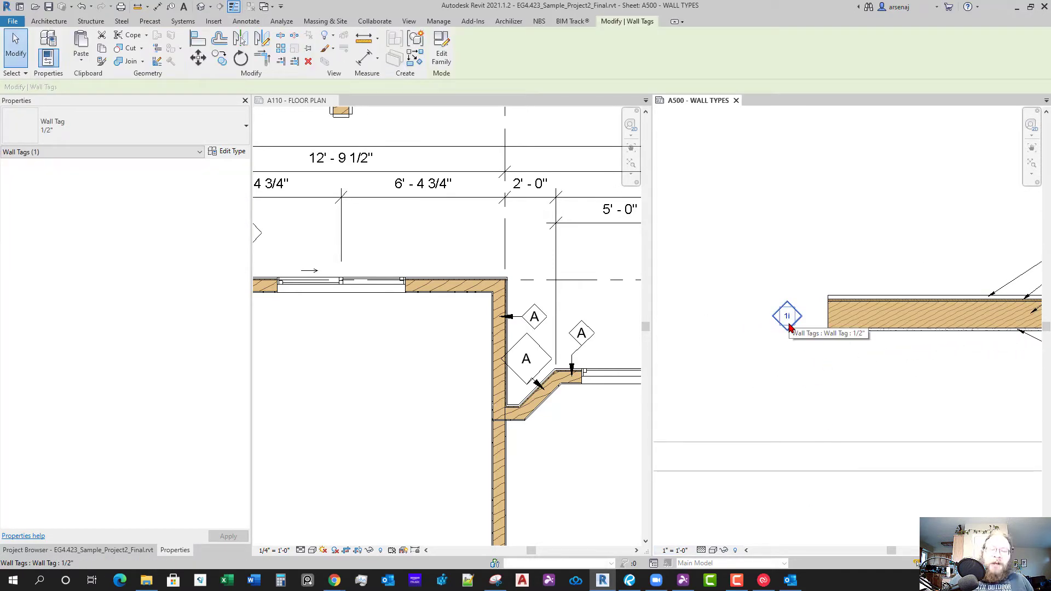
{"action": "key", "text": "Delete"}
{"action": "scroll", "coordinate": [790, 355], "scroll_direction": "down", "scroll_amount": 2}
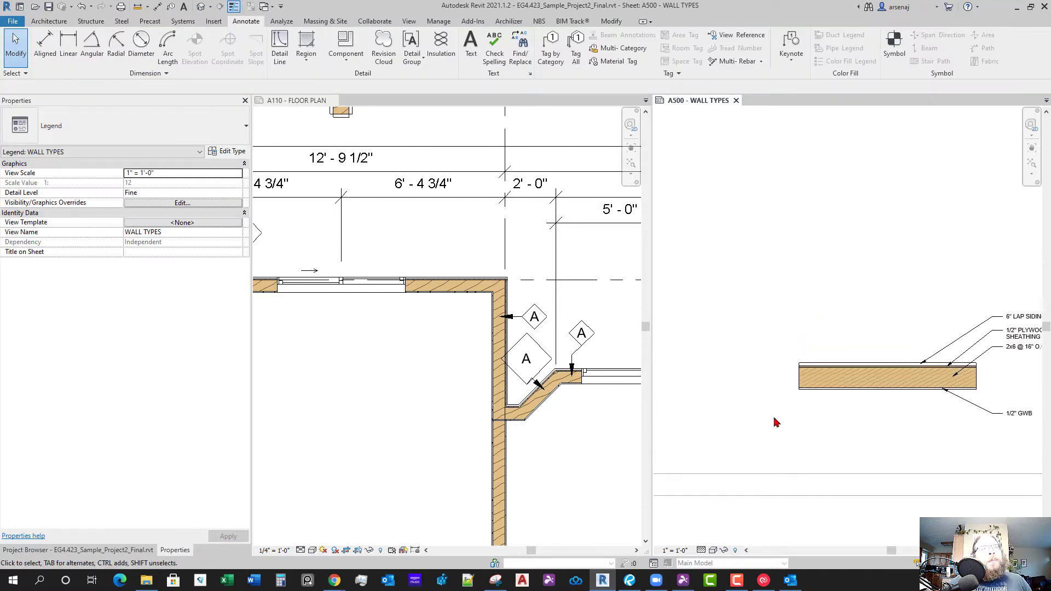
Change the oversized wall tag at the angled wall in the floor plan to the 1/4" TAG type
{"action": "left_click", "coordinate": [527, 389]}
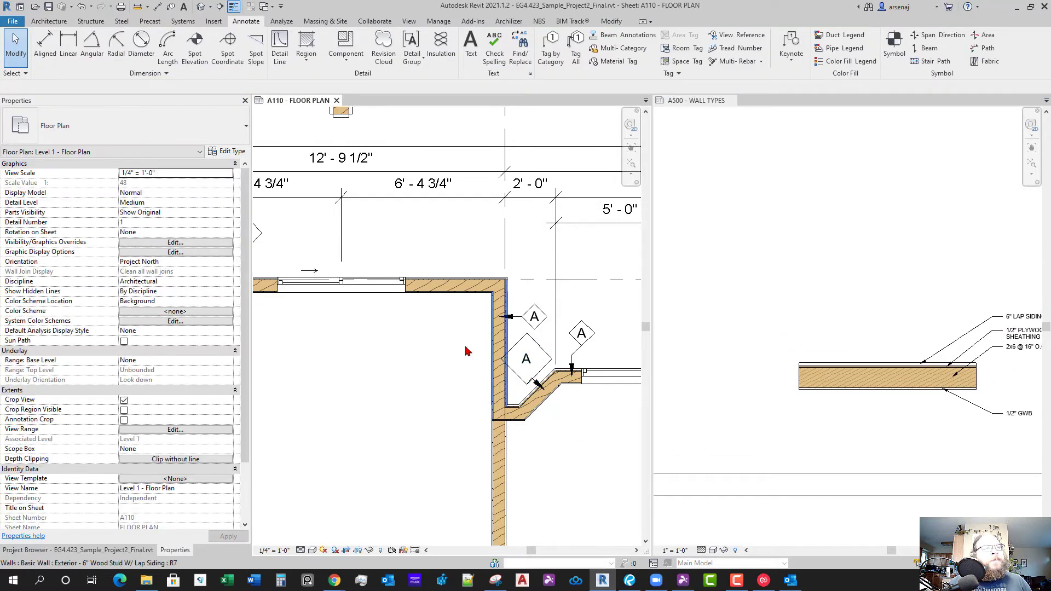
{"action": "left_click", "coordinate": [98, 130]}
{"action": "left_click", "coordinate": [550, 376]}
{"action": "left_click", "coordinate": [540, 360]}
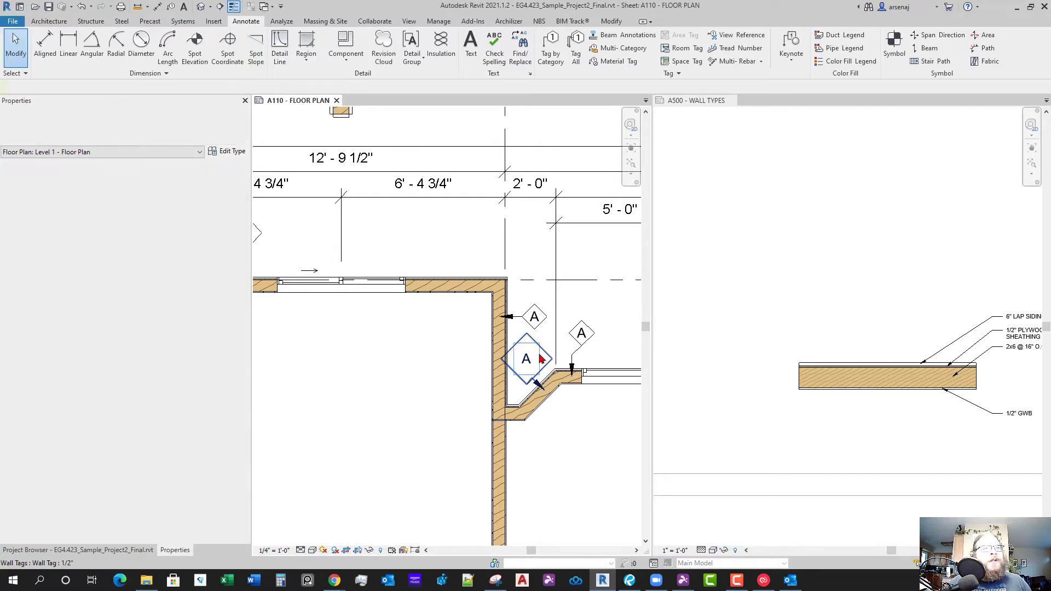
{"action": "left_click", "coordinate": [74, 120]}
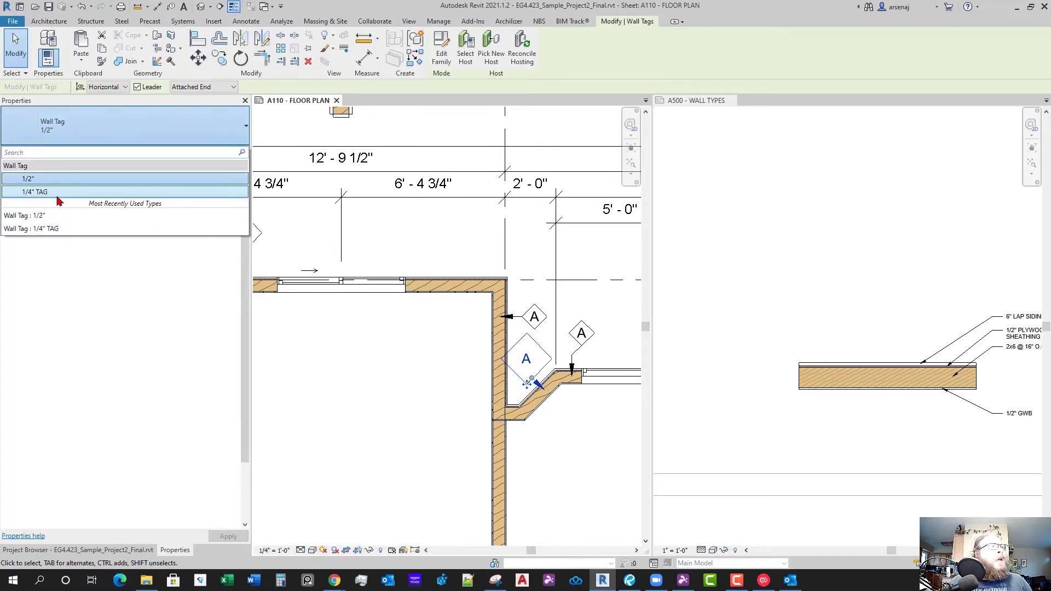
{"action": "left_click", "coordinate": [61, 193]}
{"action": "left_click", "coordinate": [588, 414]}
Select all 1/2" wall tags visible in the floor plan view and change them to the 1/4" TAG type
{"action": "scroll", "coordinate": [547, 405], "scroll_direction": "down", "scroll_amount": 5}
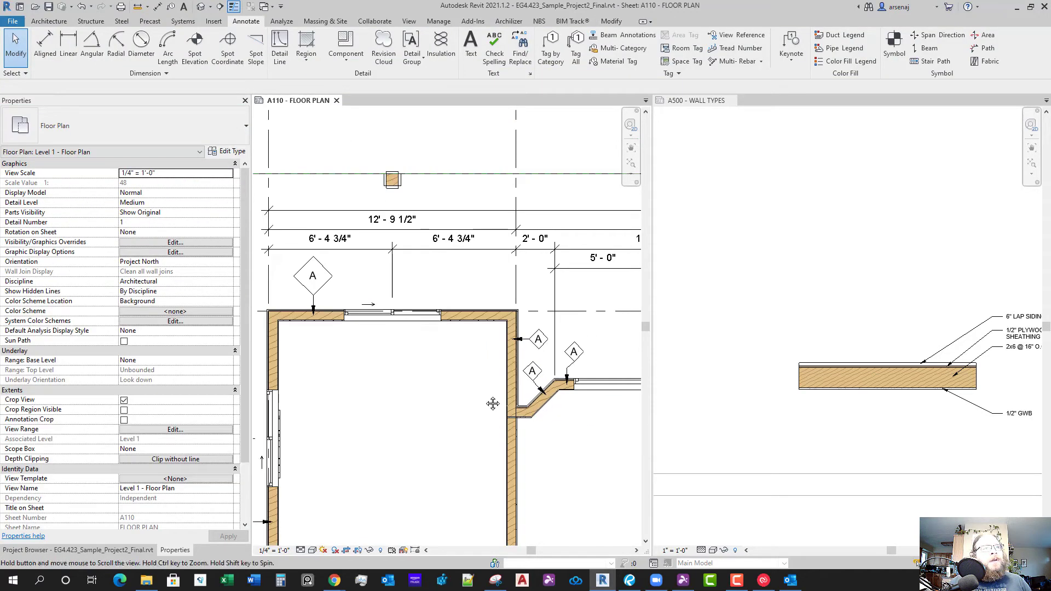
{"action": "scroll", "coordinate": [418, 383], "scroll_direction": "up", "scroll_amount": 3}
{"action": "middle_click_drag", "start_coordinate": [399, 352], "coordinate": [418, 359]}
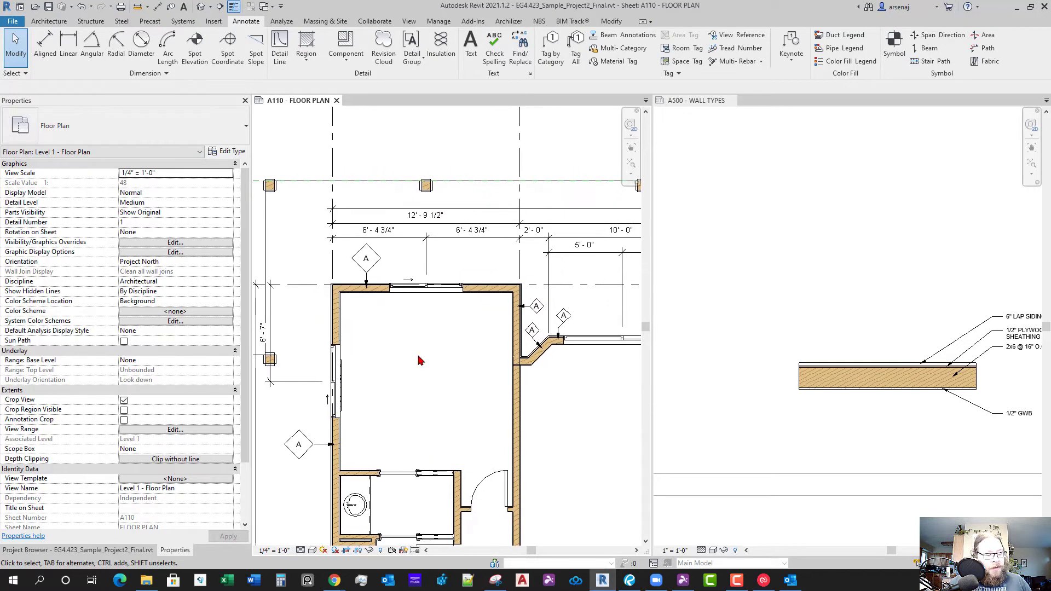
{"action": "key", "text": "t"}
{"action": "key", "text": "g"}
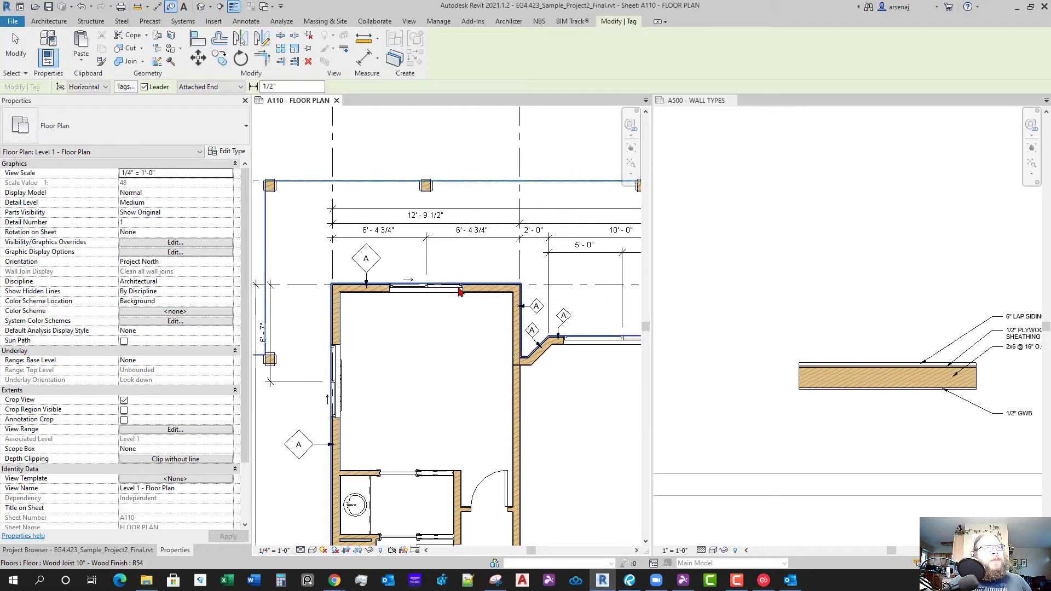
{"action": "left_click", "coordinate": [376, 269]}
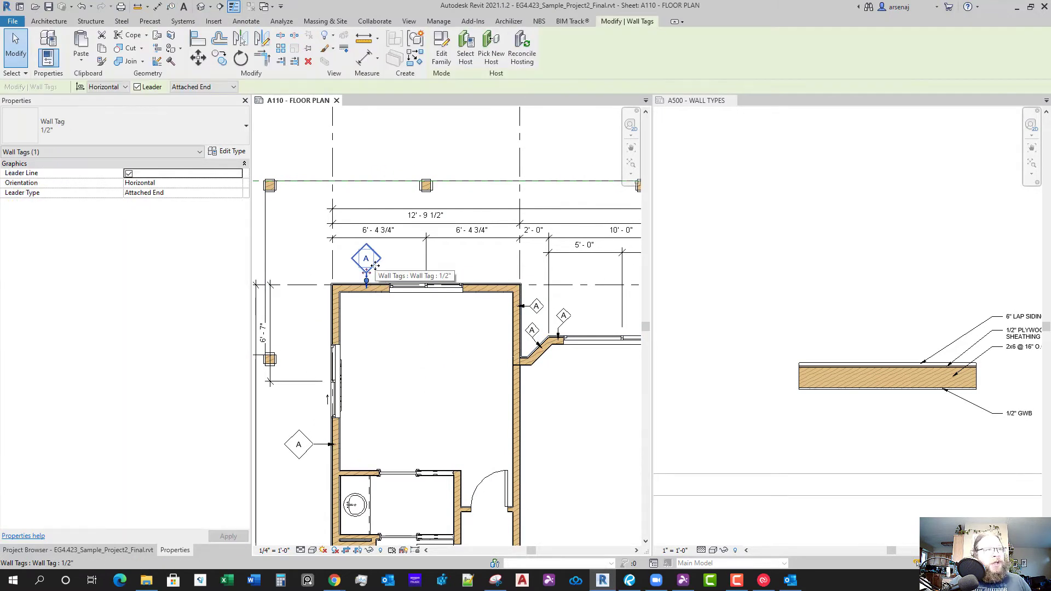
{"action": "right_click", "coordinate": [375, 267]}
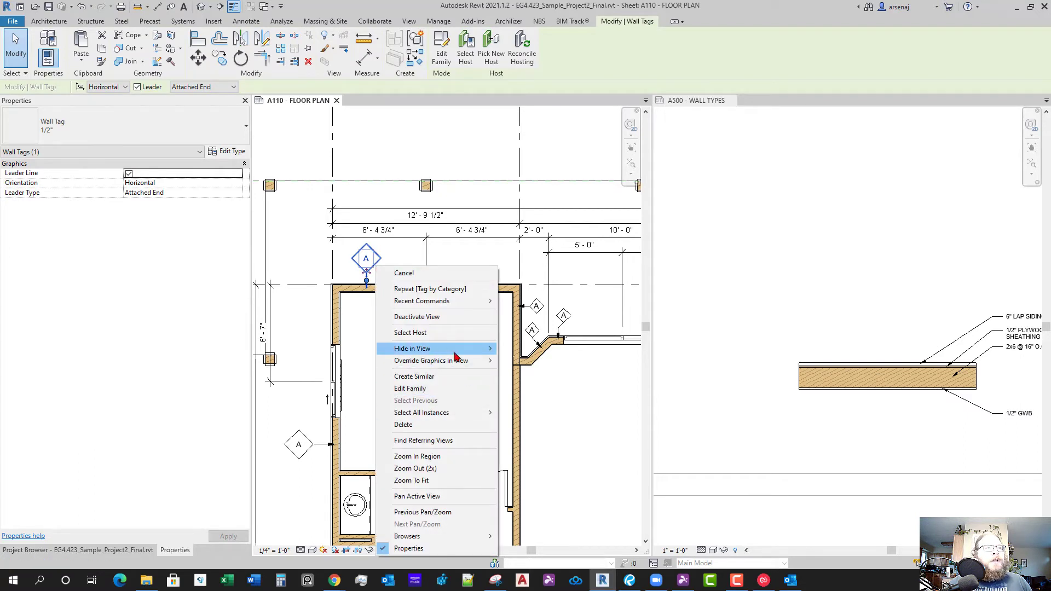
{"action": "mouse_move", "coordinate": [460, 414]}
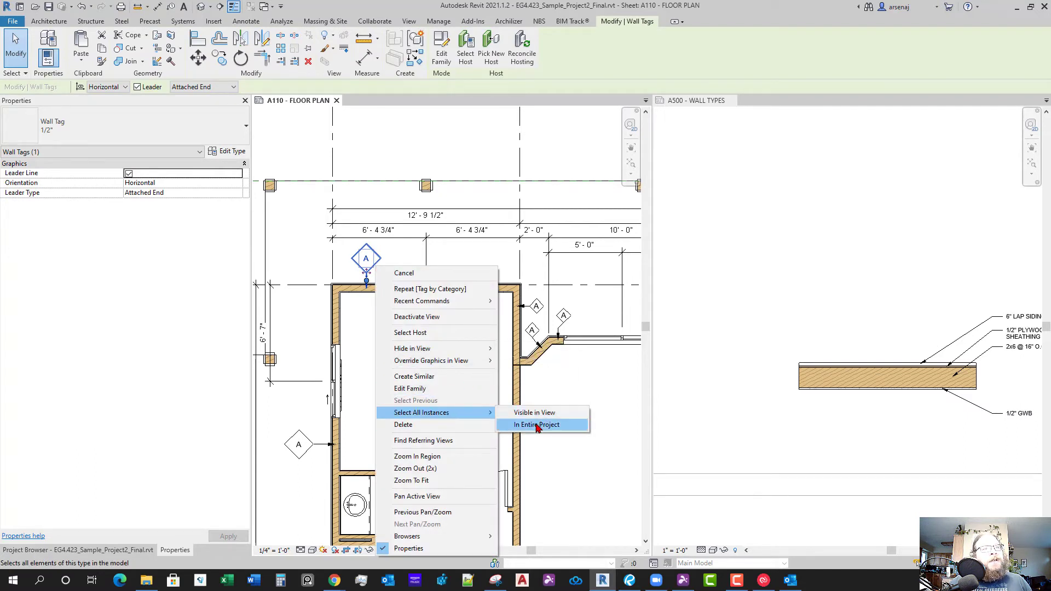
{"action": "left_click", "coordinate": [537, 426]}
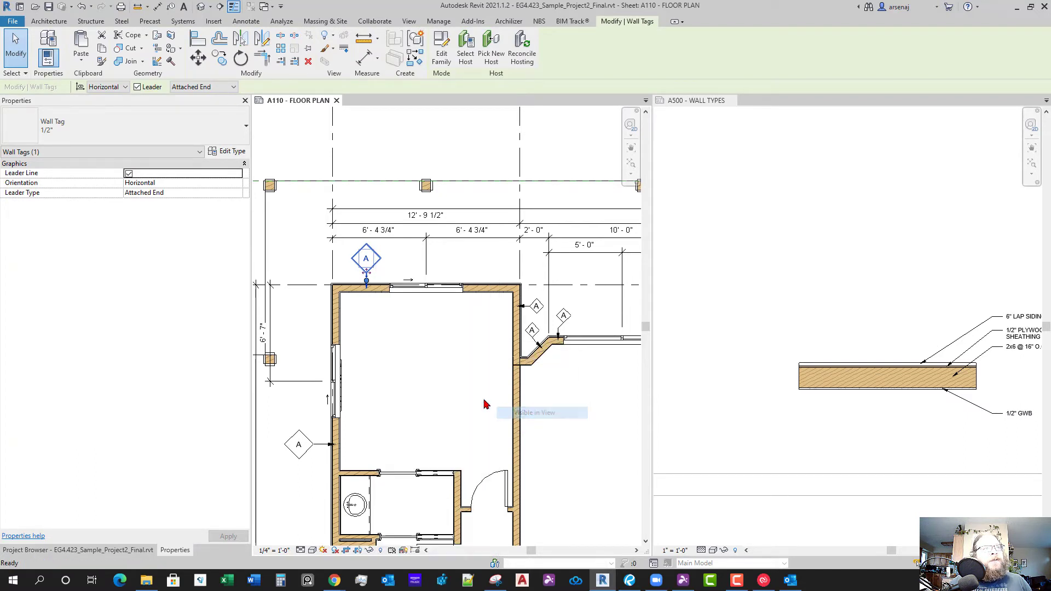
{"action": "left_click", "coordinate": [154, 137]}
{"action": "left_click", "coordinate": [66, 192]}
{"action": "left_click", "coordinate": [411, 406]}
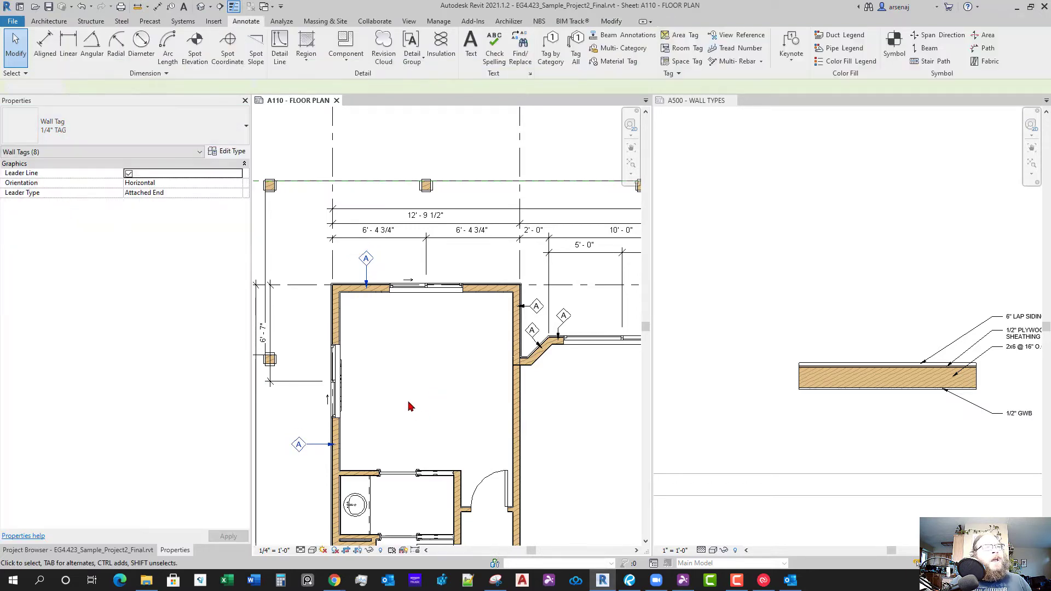
Examine the wall section and its material notes in the legend on sheet A500, including the space beside it for a tag
{"action": "scroll", "coordinate": [716, 429], "scroll_direction": "down", "scroll_amount": 5}
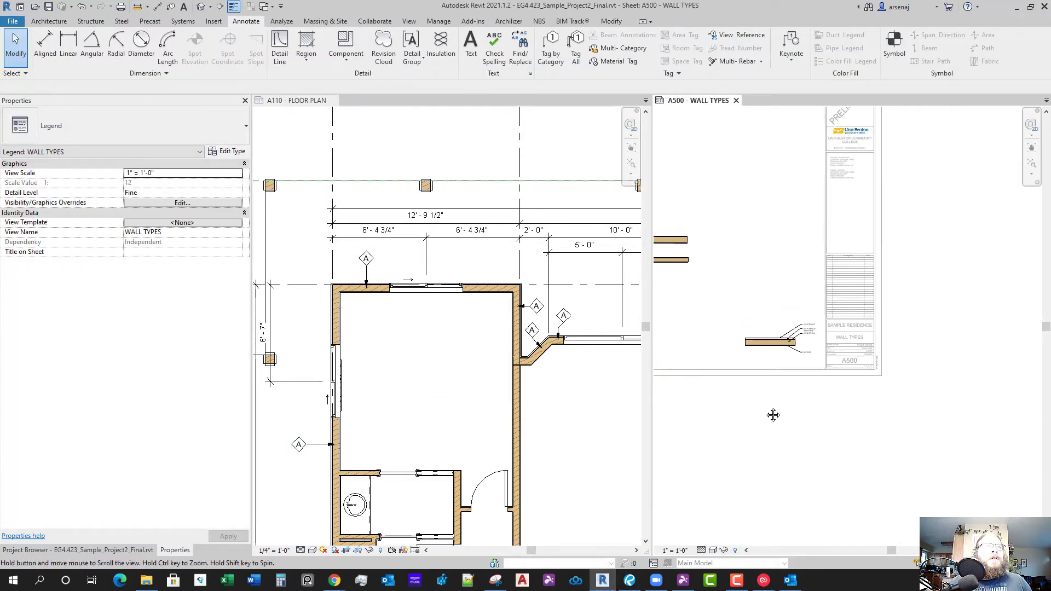
{"action": "middle_click_drag", "start_coordinate": [773, 414], "coordinate": [787, 414]}
{"action": "scroll", "coordinate": [790, 408], "scroll_direction": "down", "scroll_amount": 2}
{"action": "scroll", "coordinate": [758, 394], "scroll_direction": "up", "scroll_amount": 5}
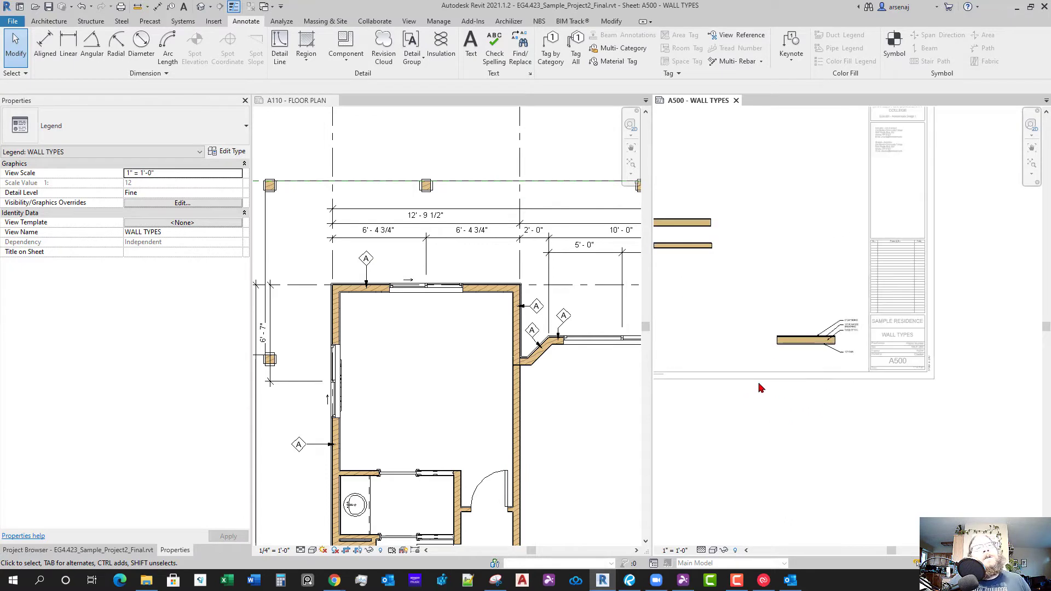
{"action": "middle_click_drag", "start_coordinate": [852, 344], "coordinate": [914, 352]}
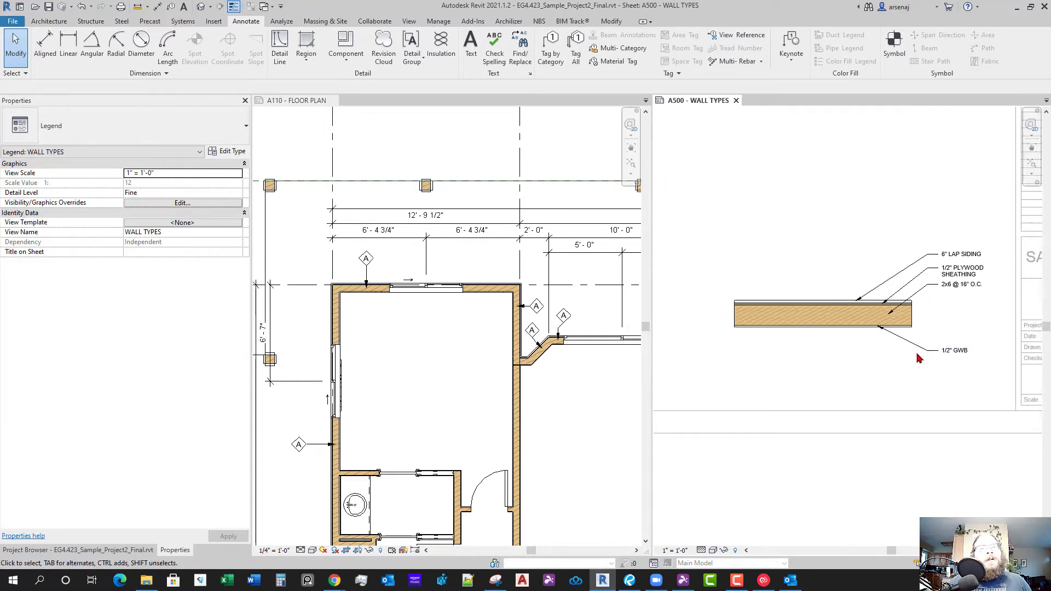
{"action": "scroll", "coordinate": [913, 353], "scroll_direction": "down", "scroll_amount": 1}
{"action": "middle_click_drag", "start_coordinate": [775, 365], "coordinate": [834, 363]}
{"action": "middle_click_drag", "start_coordinate": [779, 332], "coordinate": [779, 361]}
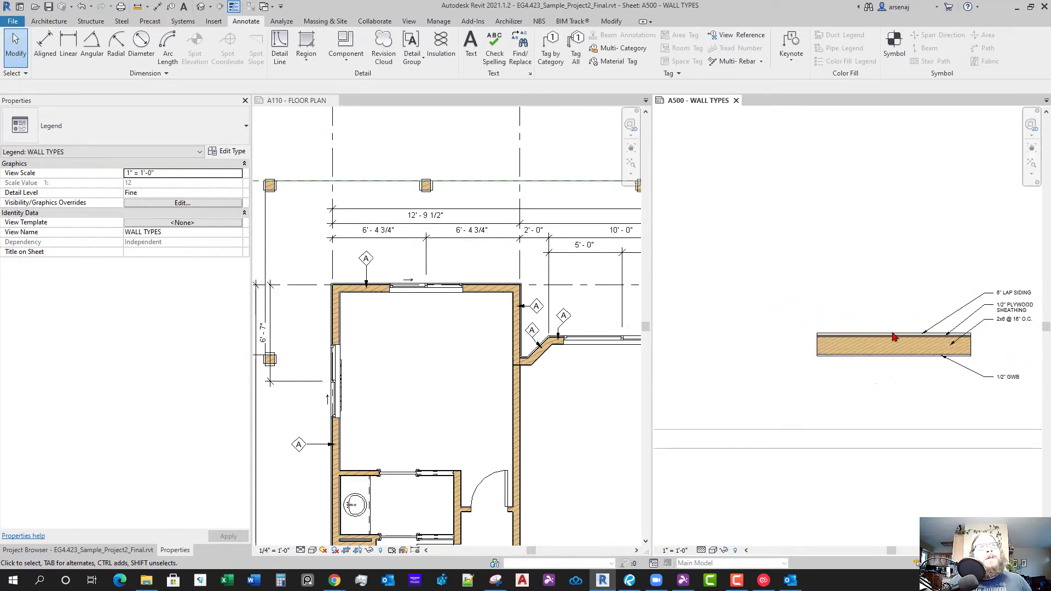
{"action": "middle_click_drag", "start_coordinate": [792, 414], "coordinate": [793, 391]}
{"action": "scroll", "coordinate": [793, 392], "scroll_direction": "up", "scroll_amount": 1}
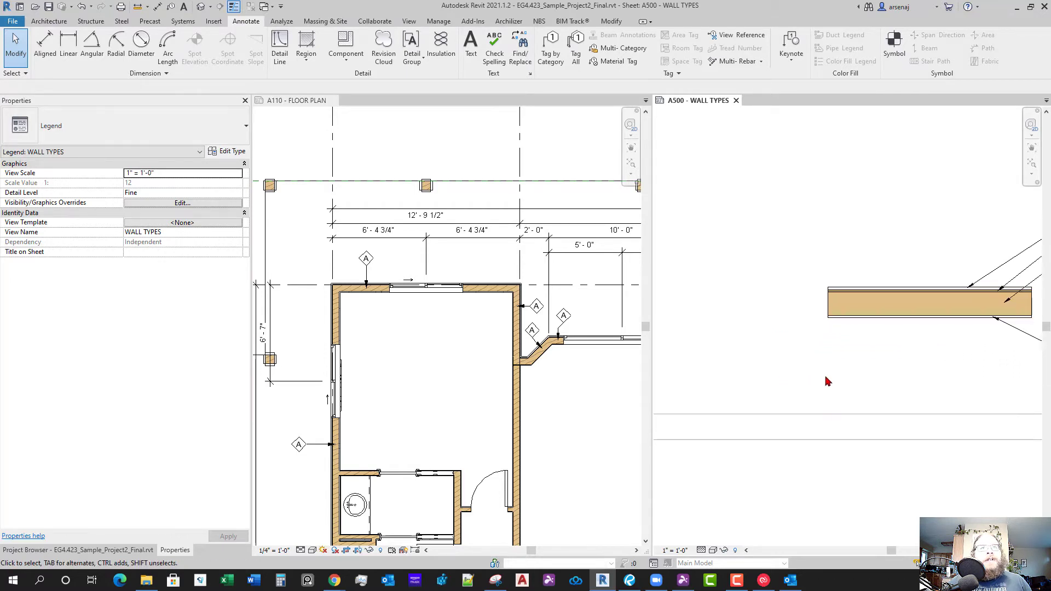
Place a text note reading "A" in the 1/4" Arial type beside the annotated wall section on sheet A500
{"action": "scroll", "coordinate": [832, 380], "scroll_direction": "down", "scroll_amount": 2}
{"action": "middle_click_drag", "start_coordinate": [958, 385], "coordinate": [881, 380]}
{"action": "scroll", "coordinate": [801, 388], "scroll_direction": "up", "scroll_amount": 1}
{"action": "middle_click_drag", "start_coordinate": [816, 387], "coordinate": [852, 387]}
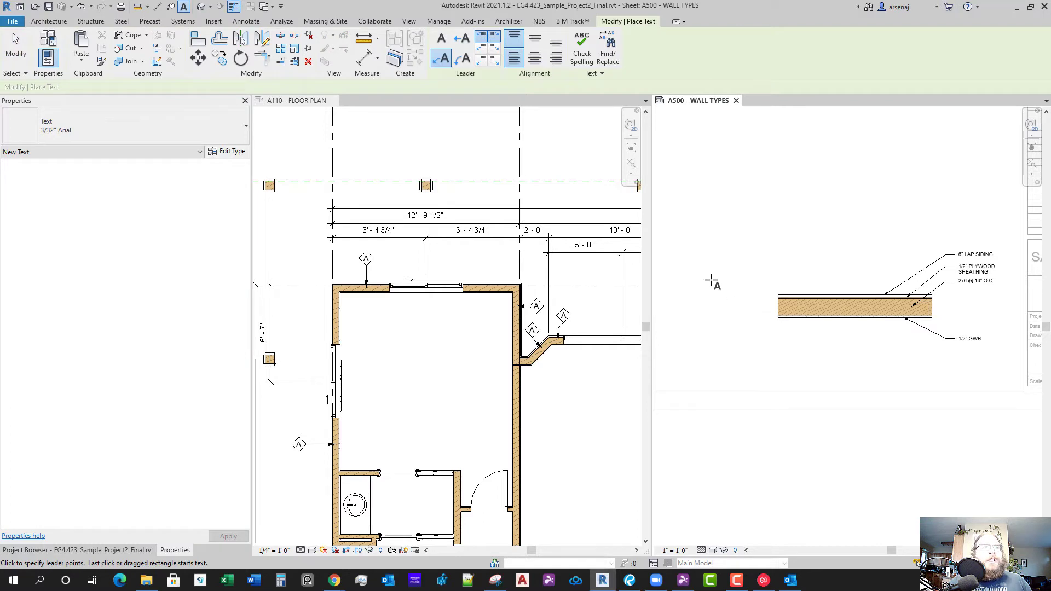
{"action": "left_click", "coordinate": [101, 129]}
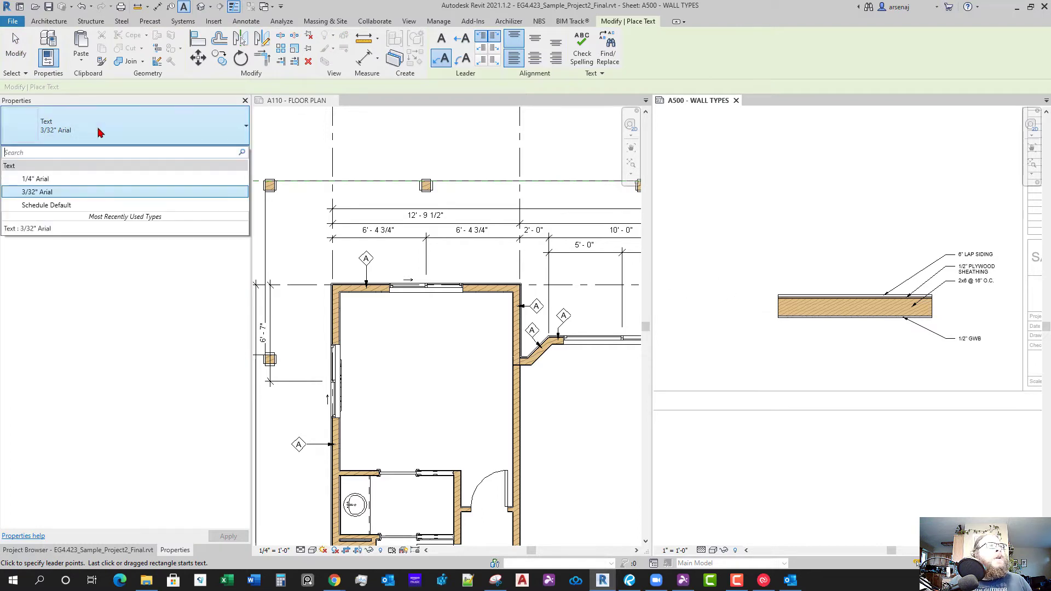
{"action": "left_click", "coordinate": [66, 179]}
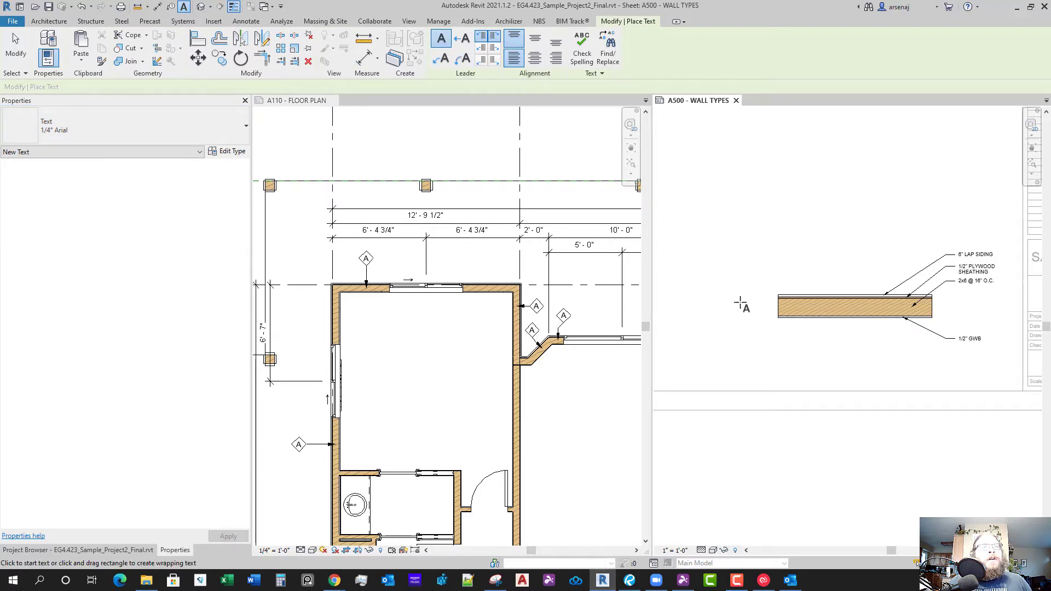
{"action": "left_click", "coordinate": [700, 303]}
{"action": "type", "text": "A"}
{"action": "left_click", "coordinate": [751, 346]}
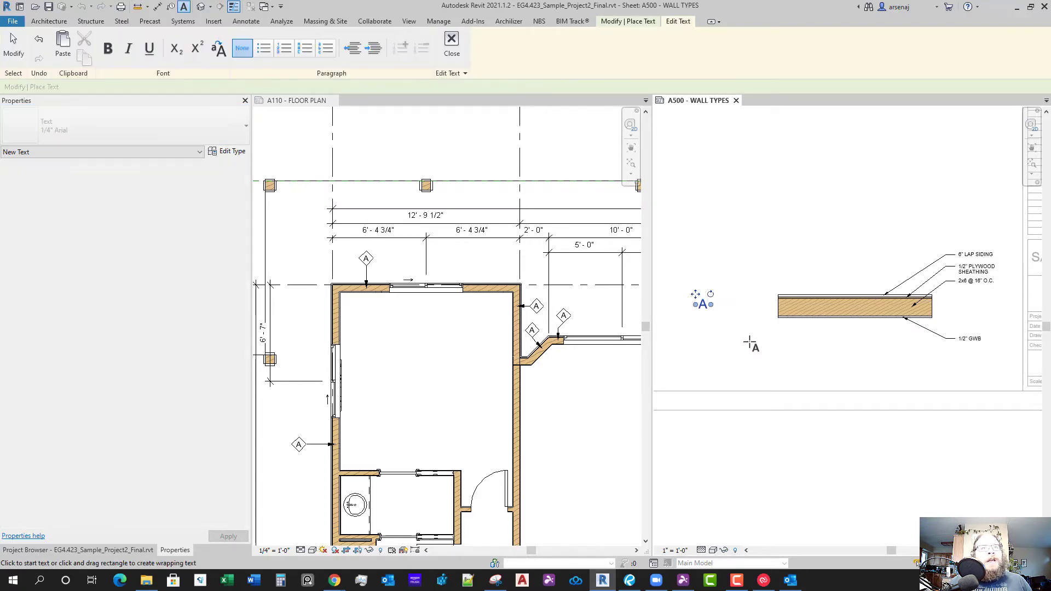
{"action": "key", "text": "Escape"}
{"action": "left_click", "coordinate": [705, 309]}
{"action": "scroll", "coordinate": [708, 312], "scroll_direction": "up", "scroll_amount": 2}
{"action": "middle_click_drag", "start_coordinate": [709, 312], "coordinate": [759, 328]}
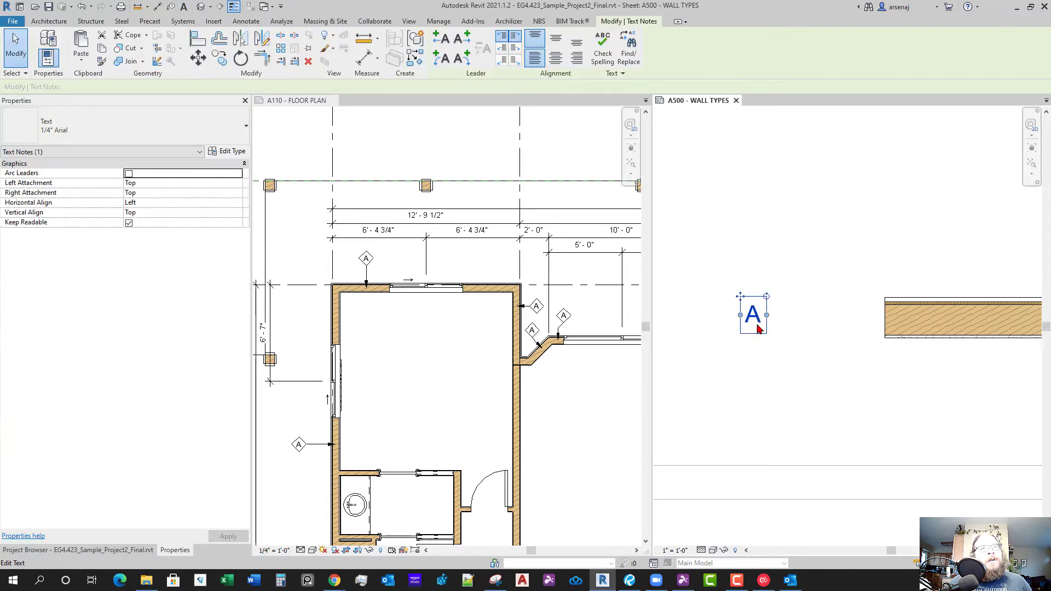
{"action": "scroll", "coordinate": [758, 328], "scroll_direction": "up", "scroll_amount": 1}
{"action": "scroll", "coordinate": [824, 369], "scroll_direction": "down", "scroll_amount": 2}
{"action": "middle_click_drag", "start_coordinate": [822, 366], "coordinate": [754, 345]}
{"action": "scroll", "coordinate": [738, 344], "scroll_direction": "up", "scroll_amount": 1}
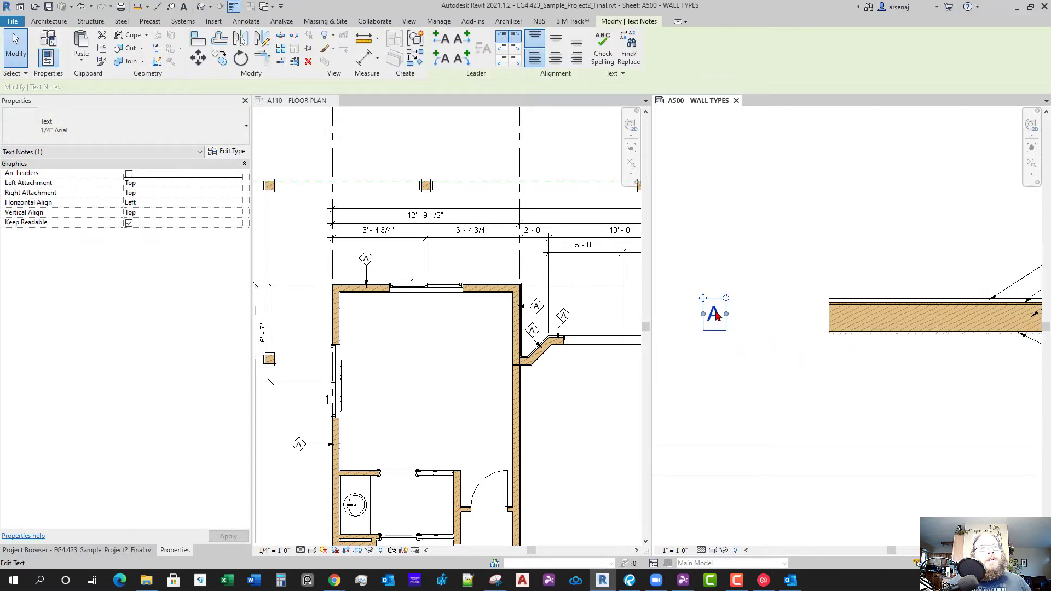
{"action": "left_click", "coordinate": [716, 317]}
{"action": "left_click", "coordinate": [761, 351]}
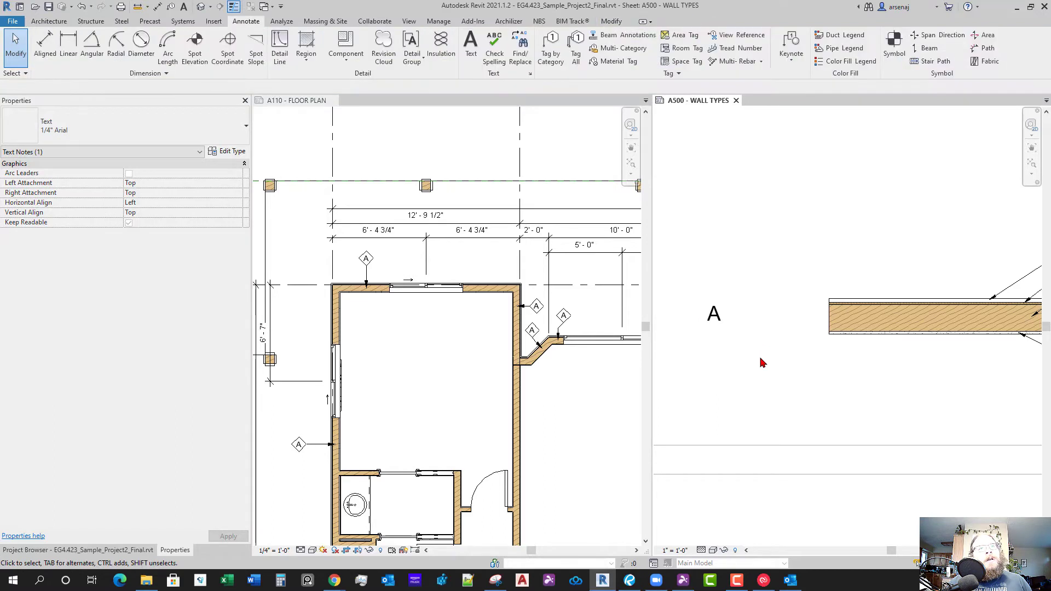
Draw a closed diamond of <Thin Lines> detail lines with sides about 6" long at 45° around the letter A
{"action": "scroll", "coordinate": [756, 361], "scroll_direction": "up", "scroll_amount": 2}
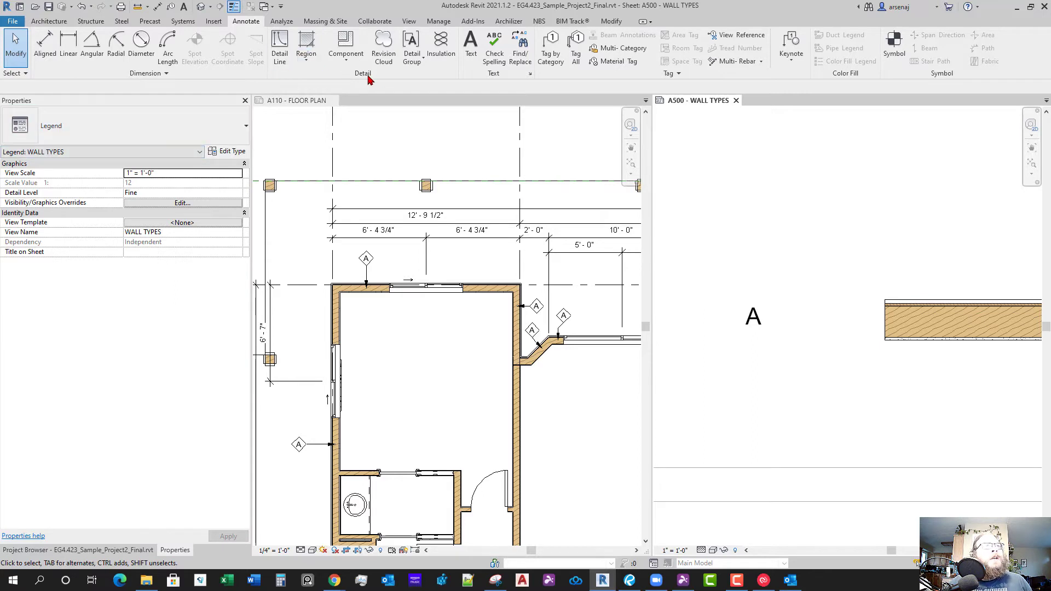
{"action": "left_click", "coordinate": [281, 51]}
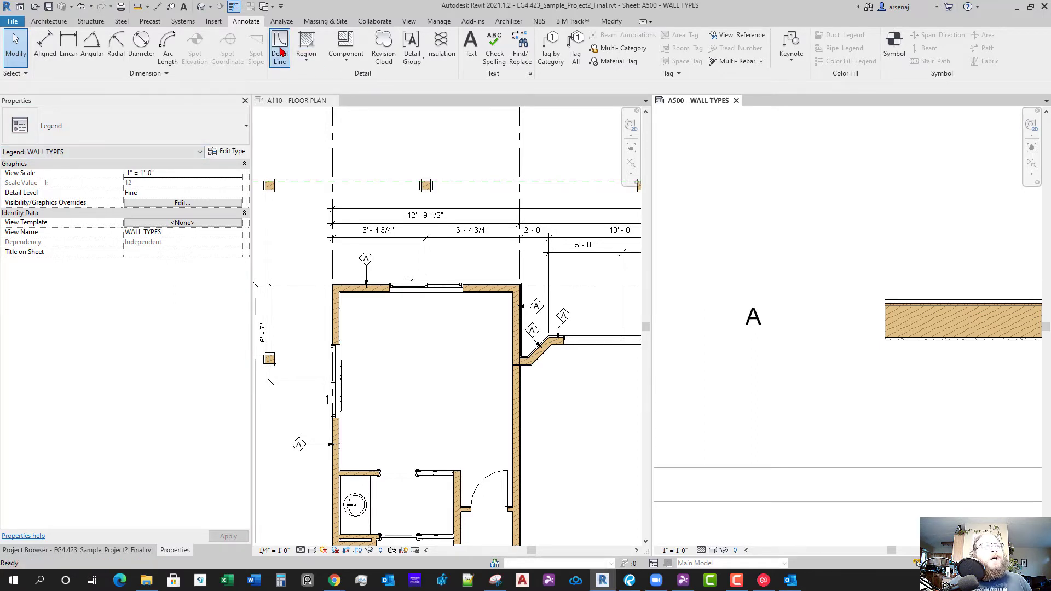
{"action": "left_click", "coordinate": [545, 55]}
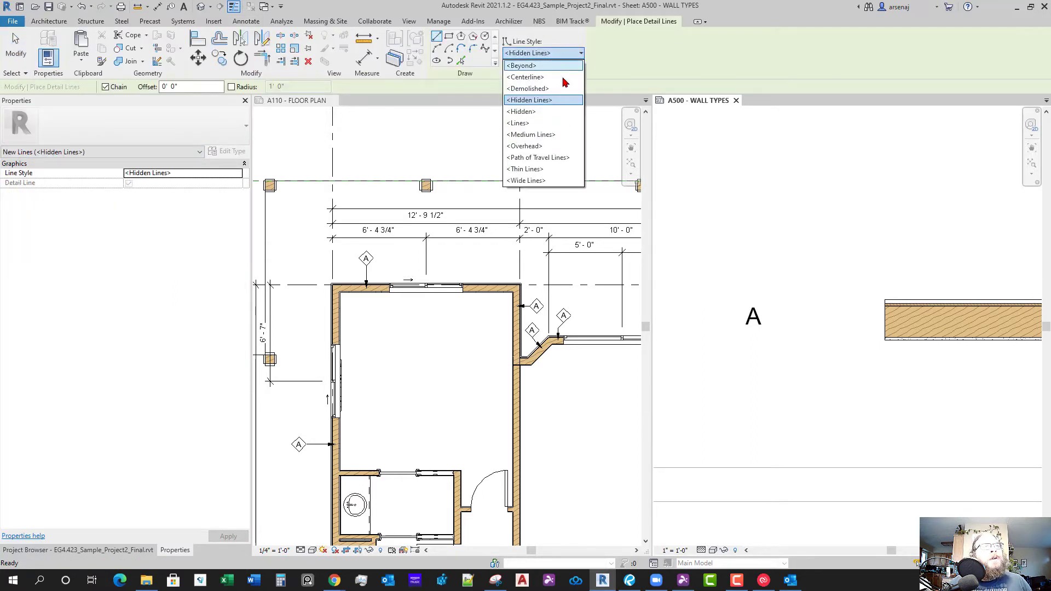
{"action": "left_click", "coordinate": [548, 169]}
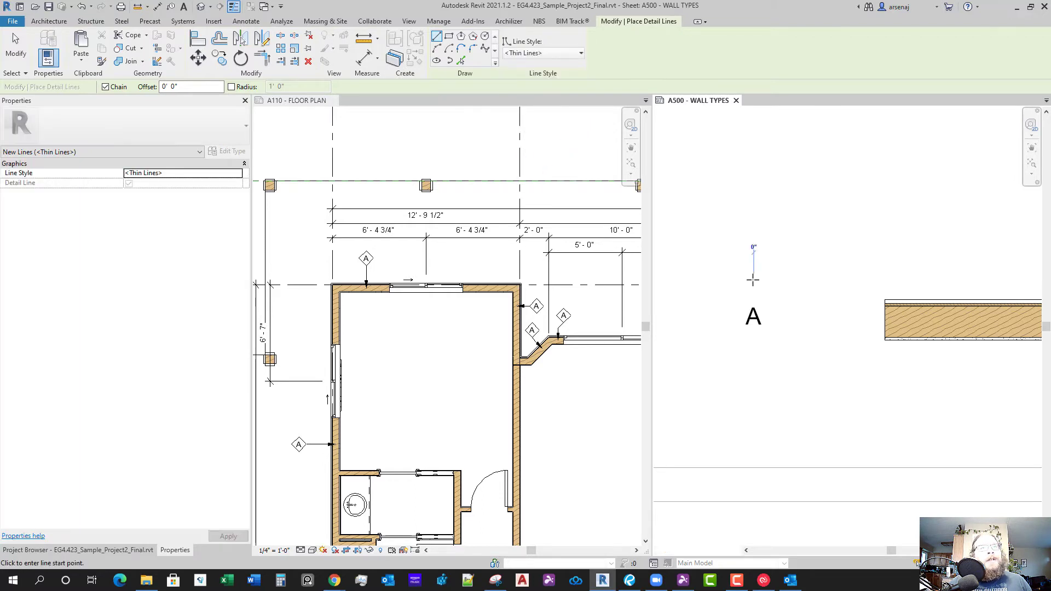
{"action": "left_click", "coordinate": [754, 279]}
{"action": "left_click", "coordinate": [730, 302]}
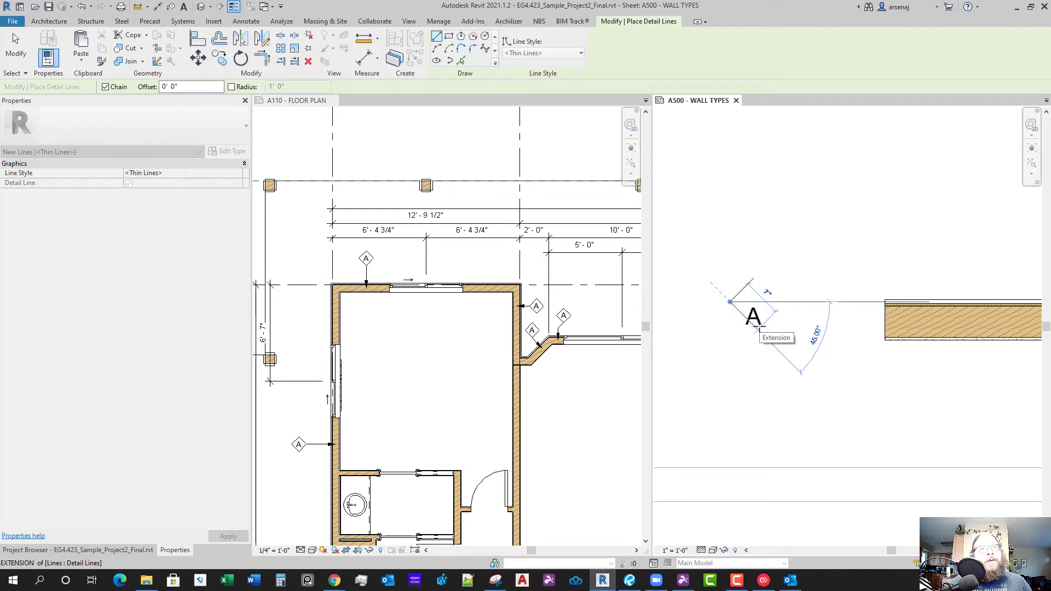
{"action": "left_click", "coordinate": [754, 325]}
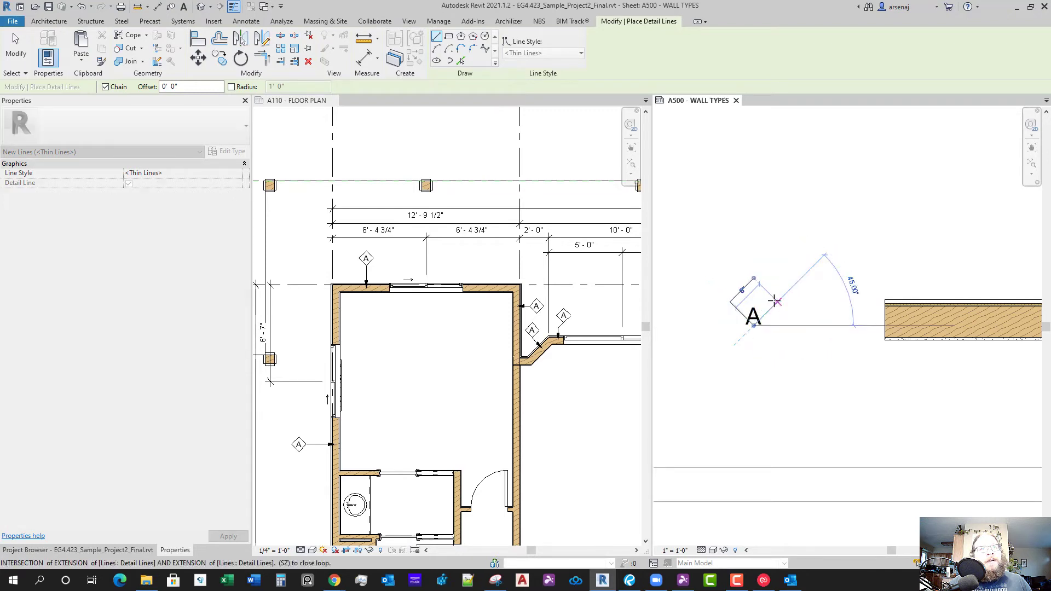
{"action": "left_click", "coordinate": [777, 302]}
{"action": "left_click", "coordinate": [755, 279]}
{"action": "key", "text": "Escape"}
{"action": "key", "text": "Escape"}
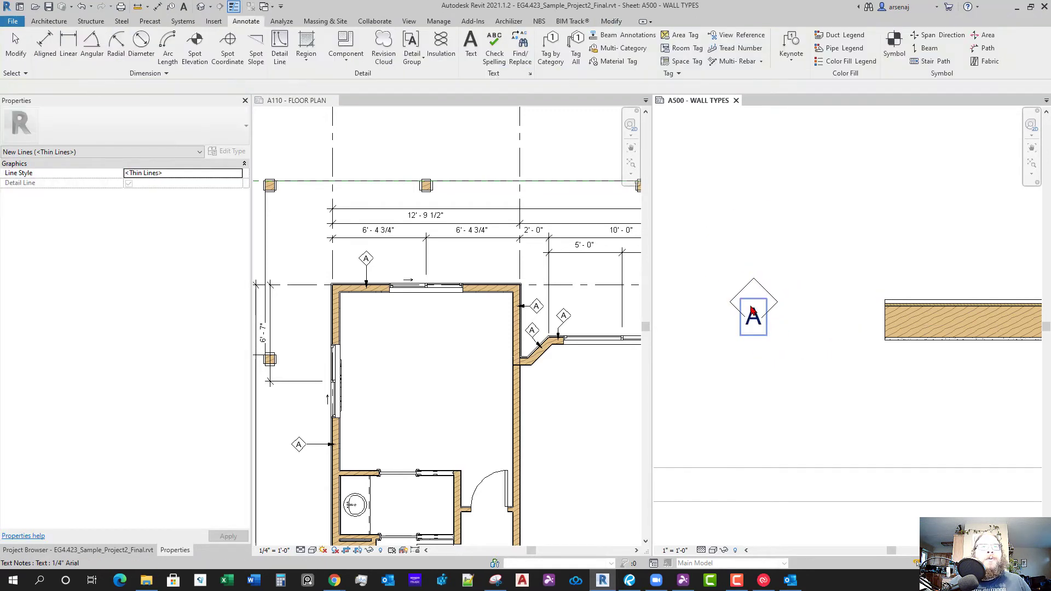
Move the letter A to the centre of the diamond
{"action": "scroll", "coordinate": [764, 328], "scroll_direction": "up", "scroll_amount": 1}
{"action": "left_click", "coordinate": [745, 307]}
{"action": "left_click_drag", "start_coordinate": [738, 283], "coordinate": [740, 274]}
{"action": "left_click", "coordinate": [790, 344]}
{"action": "scroll", "coordinate": [788, 336], "scroll_direction": "down", "scroll_amount": 2}
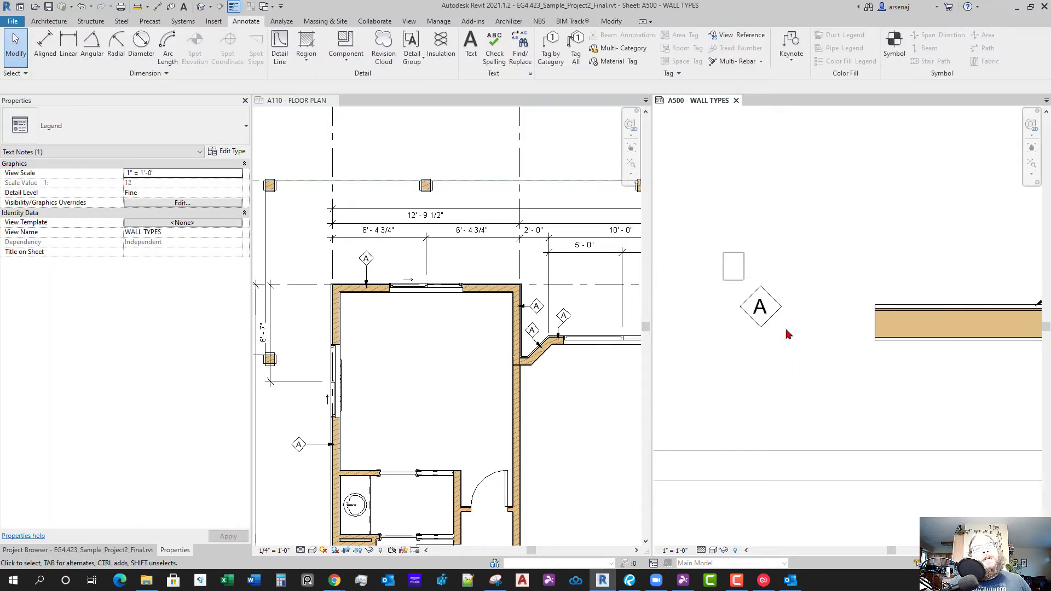
{"action": "left_click_drag", "start_coordinate": [807, 369], "coordinate": [807, 369]}
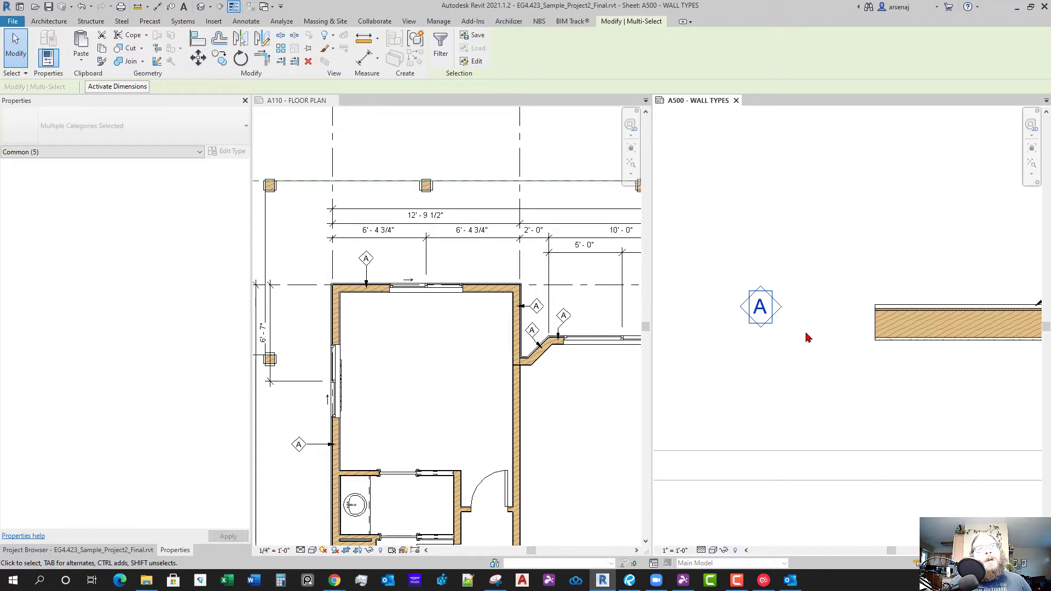
{"action": "scroll", "coordinate": [800, 346], "scroll_direction": "down", "scroll_amount": 3}
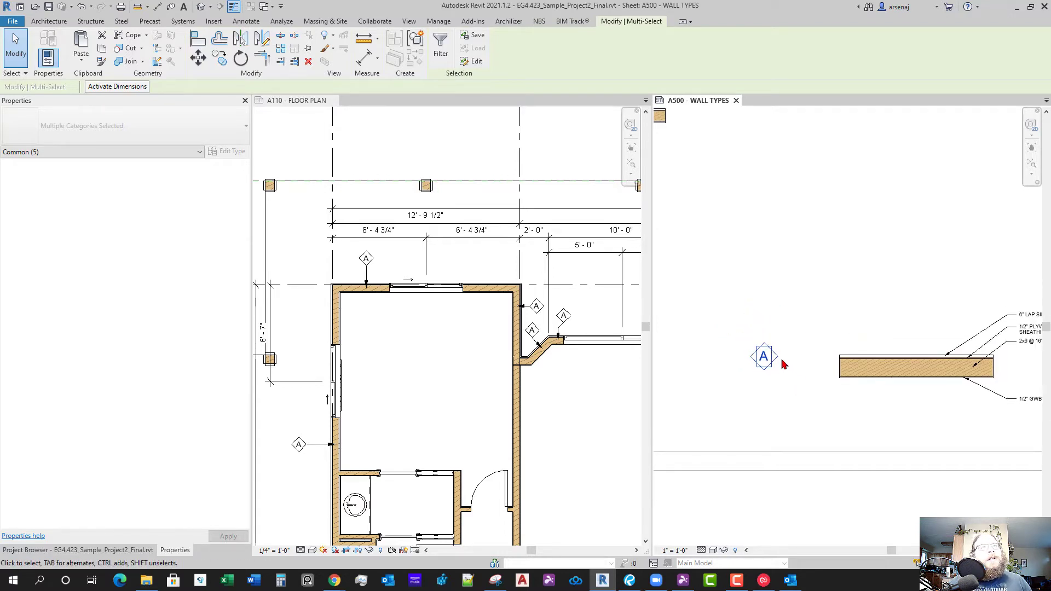
{"action": "middle_click_drag", "start_coordinate": [853, 407], "coordinate": [802, 382]}
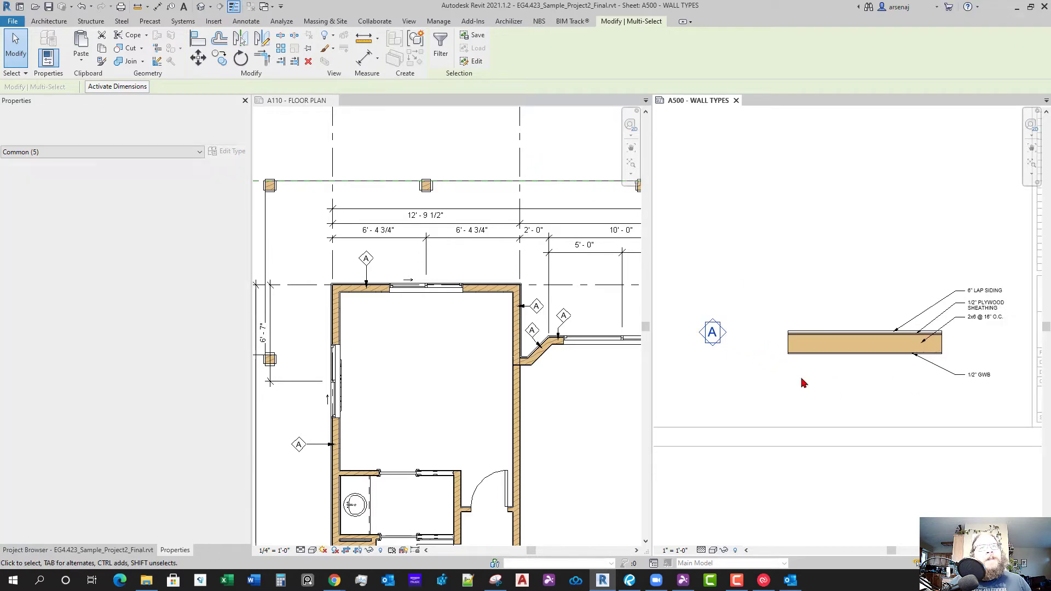
{"action": "left_click", "coordinate": [802, 383]}
{"action": "scroll", "coordinate": [794, 378], "scroll_direction": "down", "scroll_amount": 1}
{"action": "scroll", "coordinate": [734, 342], "scroll_direction": "up", "scroll_amount": 3}
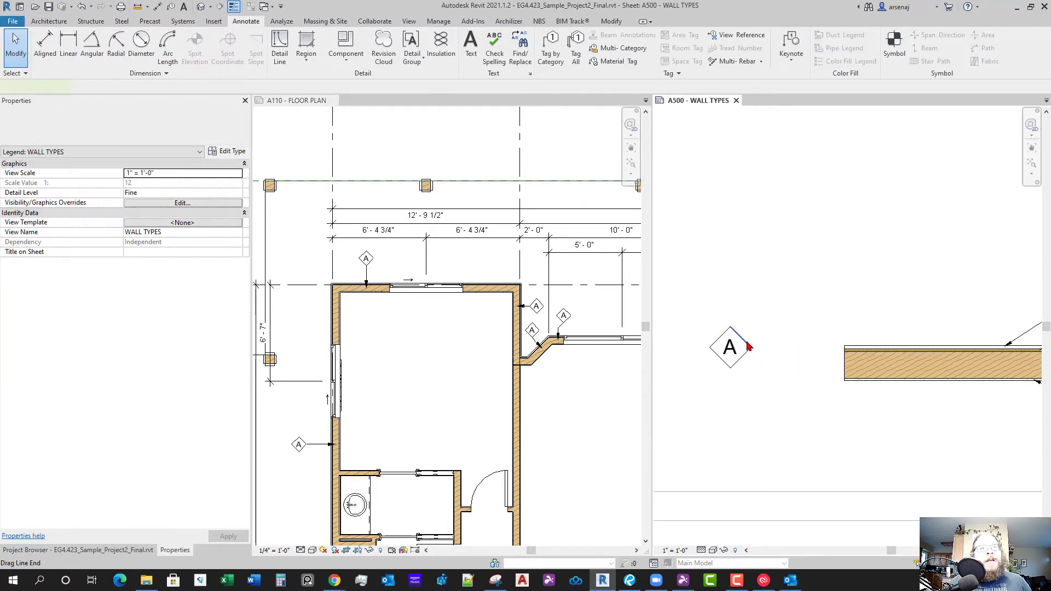
Group the four diamond lines as a detail group named WALL TAG DIAMOND
{"action": "left_click", "coordinate": [743, 341]}
{"action": "key", "text": "Tab"}
{"action": "left_click", "coordinate": [743, 341]}
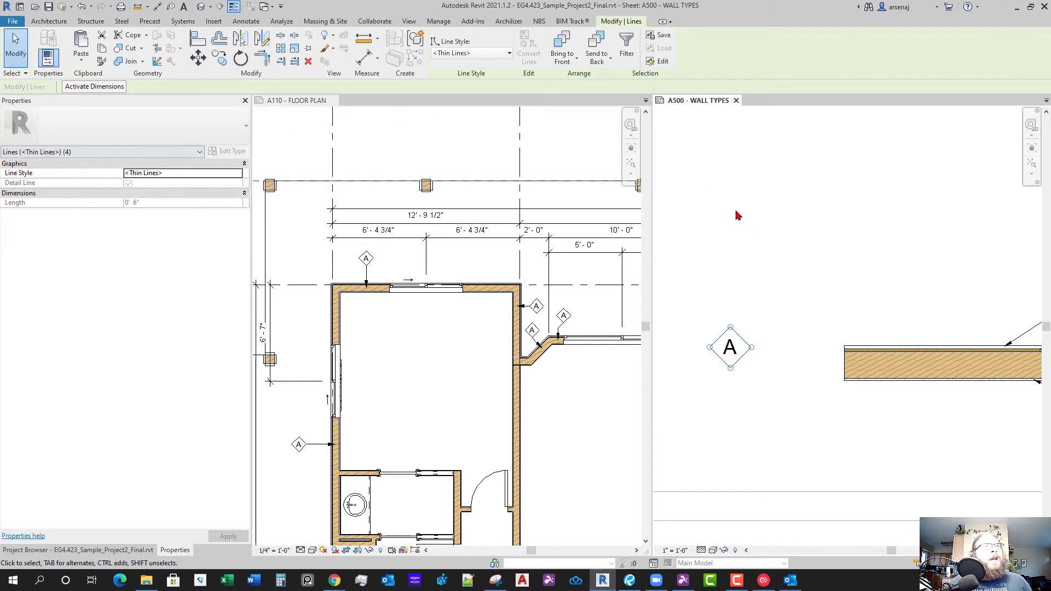
{"action": "left_click", "coordinate": [416, 43]}
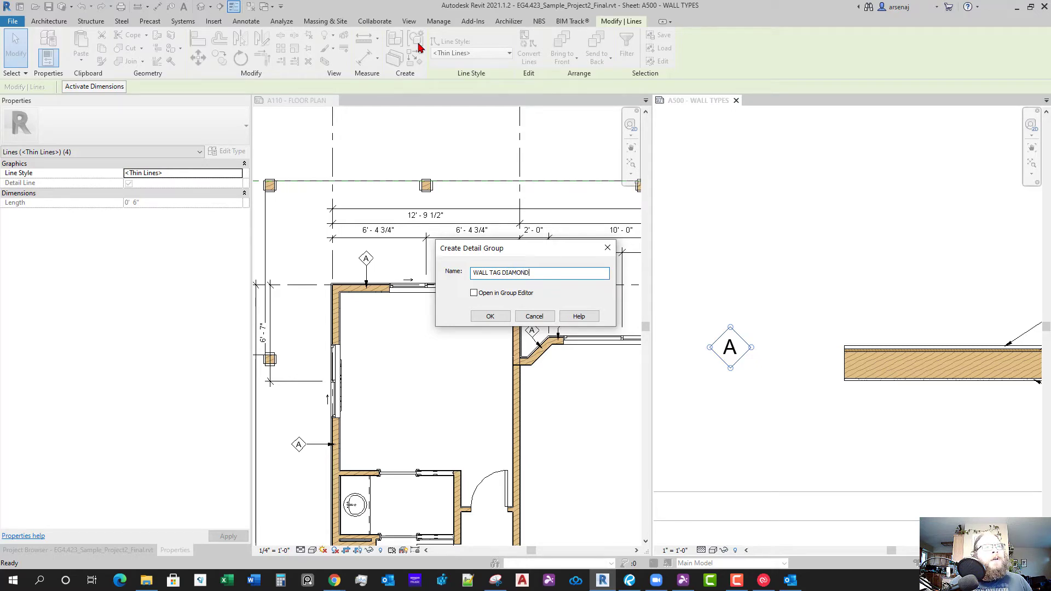
{"action": "key", "text": "Return"}
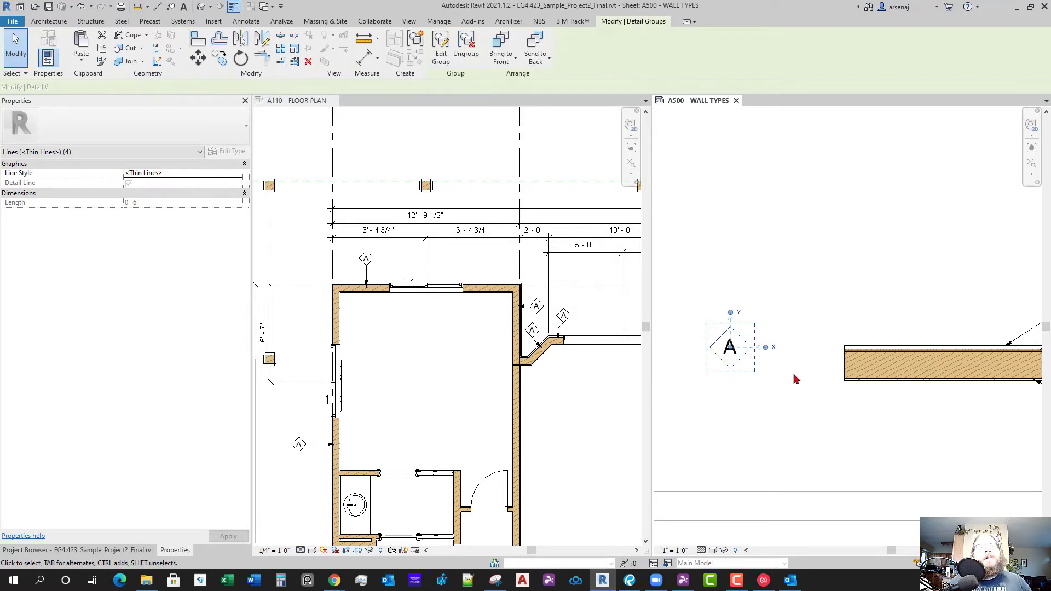
{"action": "left_click", "coordinate": [751, 362]}
{"action": "left_click", "coordinate": [748, 358]}
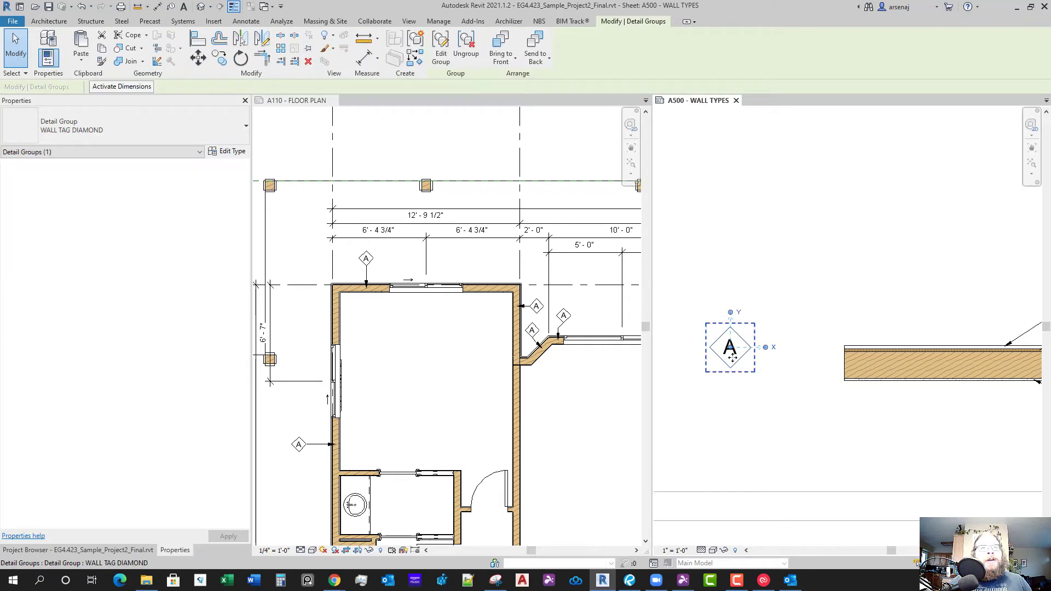
{"action": "key", "text": "u"}
{"action": "key", "text": "g"}
Select the letter A together with the diamond group and move them closer to the end of the annotated wall section
{"action": "left_click", "coordinate": [741, 360]}
{"action": "scroll", "coordinate": [780, 376], "scroll_direction": "down", "scroll_amount": 3}
{"action": "scroll", "coordinate": [767, 375], "scroll_direction": "up", "scroll_amount": 5}
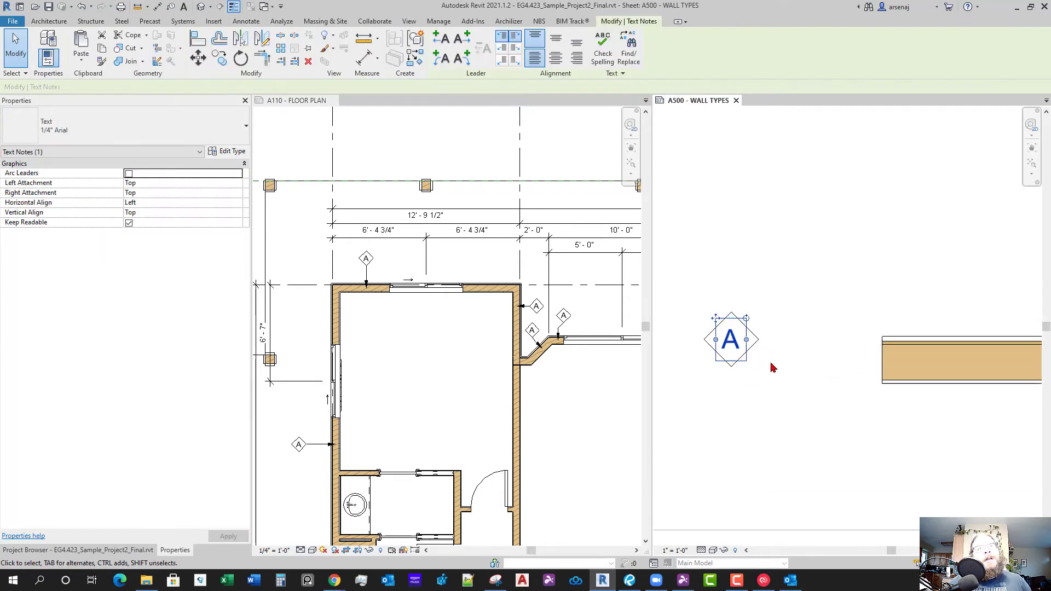
{"action": "left_click", "coordinate": [759, 342], "text": "ctrl"}
{"action": "scroll", "coordinate": [762, 356], "scroll_direction": "down", "scroll_amount": 2}
{"action": "middle_click_drag", "start_coordinate": [766, 360], "coordinate": [746, 321]}
{"action": "scroll", "coordinate": [746, 321], "scroll_direction": "up", "scroll_amount": 1}
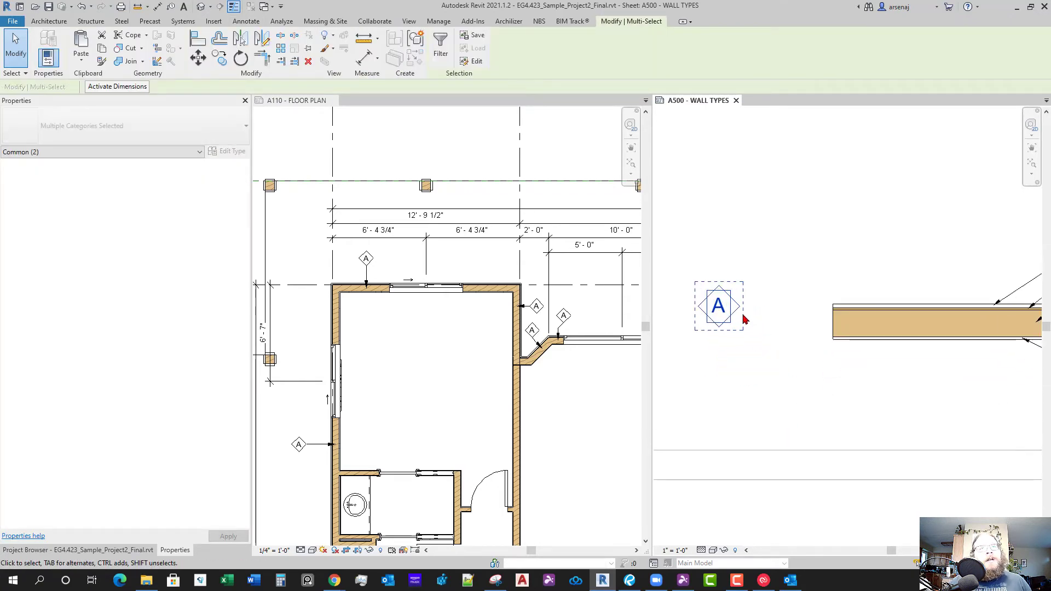
{"action": "mouse_move", "coordinate": [737, 308]}
{"action": "left_mouse_down"}
{"action": "mouse_move", "coordinate": [777, 330]}
{"action": "mouse_move", "coordinate": [795, 324]}
{"action": "left_mouse_up"}
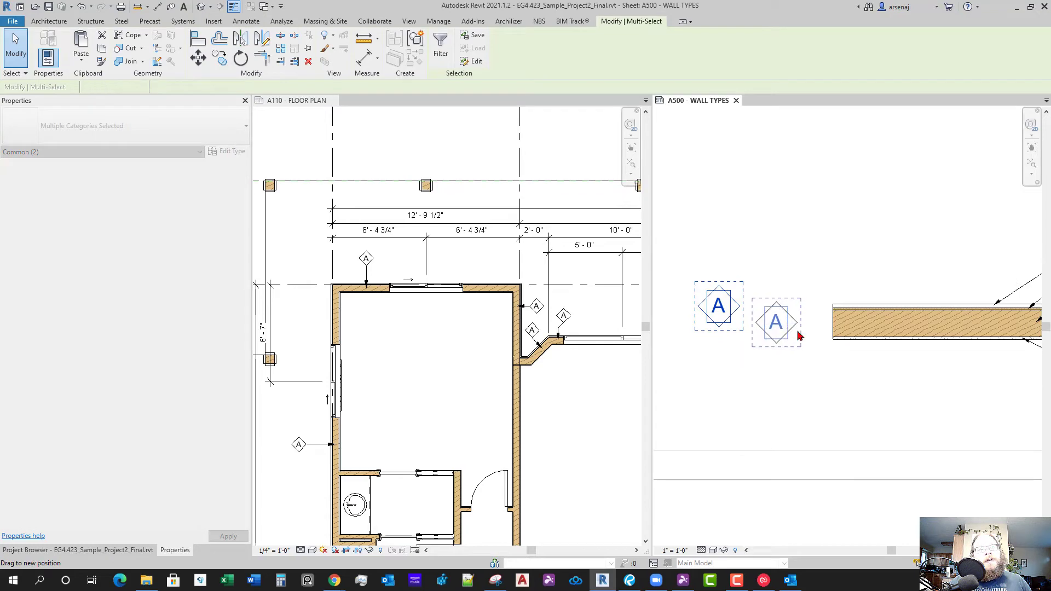
{"action": "scroll", "coordinate": [866, 377], "scroll_direction": "down", "scroll_amount": 2}
{"action": "left_click", "coordinate": [877, 384]}
{"action": "middle_click_drag", "start_coordinate": [992, 373], "coordinate": [905, 366]}
{"action": "scroll", "coordinate": [906, 366], "scroll_direction": "up", "scroll_amount": 3}
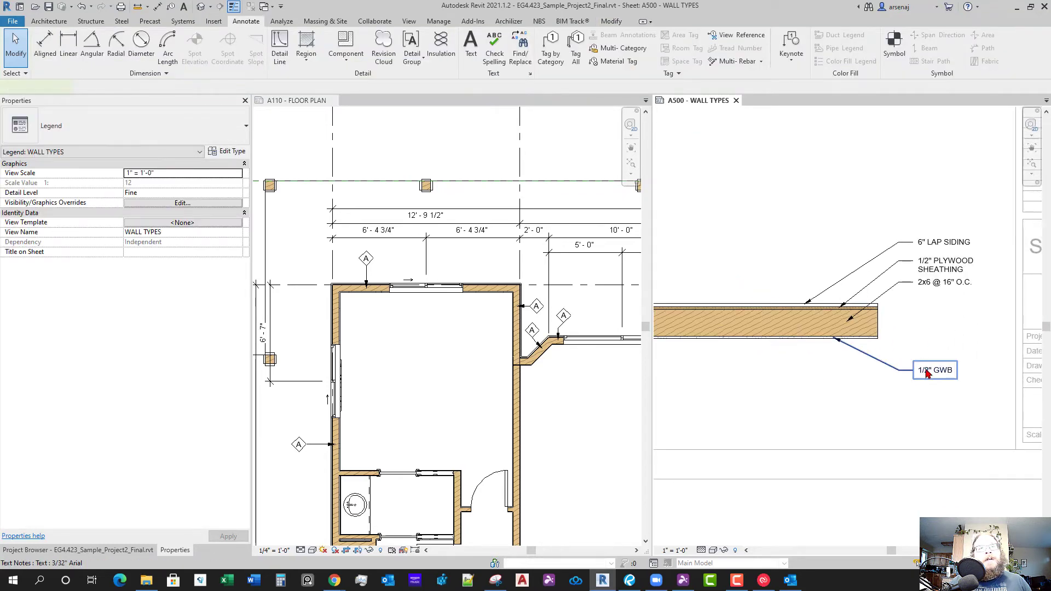
{"action": "left_click", "coordinate": [914, 365]}
{"action": "scroll", "coordinate": [893, 405], "scroll_direction": "down", "scroll_amount": 3}
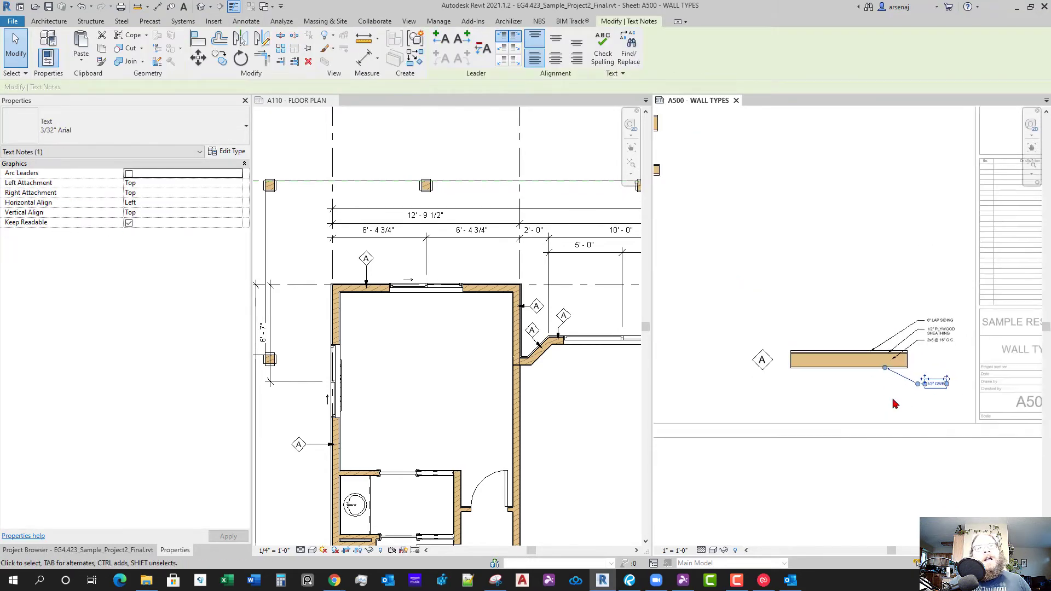
{"action": "left_click", "coordinate": [894, 399]}
Move the Interior - 2x4 Wood Stud legend component above the tagged wall section, aligned with its end
{"action": "scroll", "coordinate": [880, 389], "scroll_direction": "down", "scroll_amount": 2}
{"action": "middle_click_drag", "start_coordinate": [732, 260], "coordinate": [768, 276]}
{"action": "scroll", "coordinate": [768, 276], "scroll_direction": "up", "scroll_amount": 2}
{"action": "left_click", "coordinate": [767, 276]}
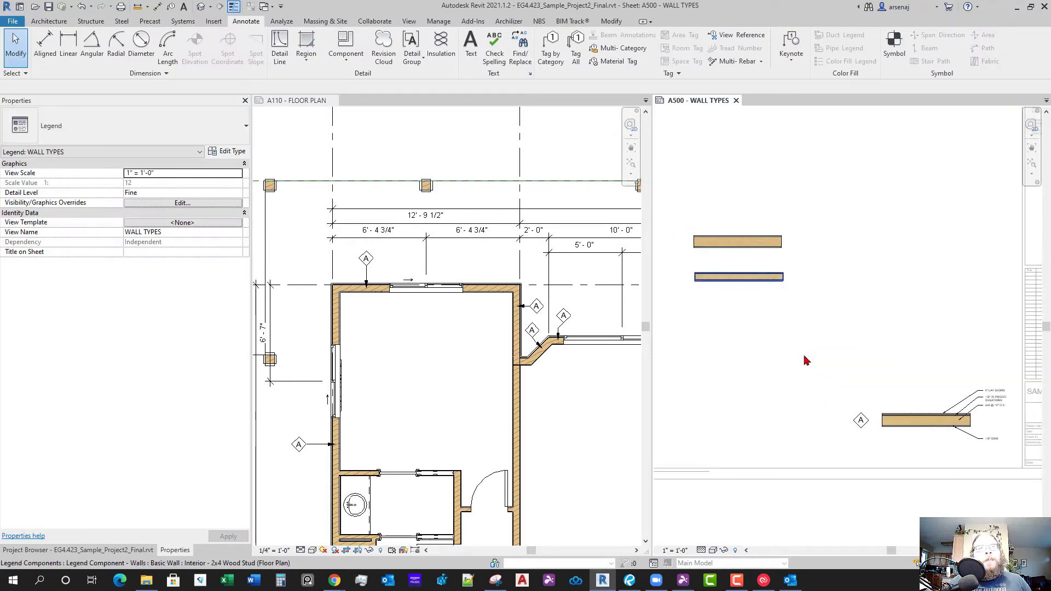
{"action": "scroll", "coordinate": [804, 355], "scroll_direction": "up", "scroll_amount": 1}
{"action": "middle_click_drag", "start_coordinate": [811, 350], "coordinate": [767, 338]}
{"action": "scroll", "coordinate": [742, 362], "scroll_direction": "down", "scroll_amount": 1}
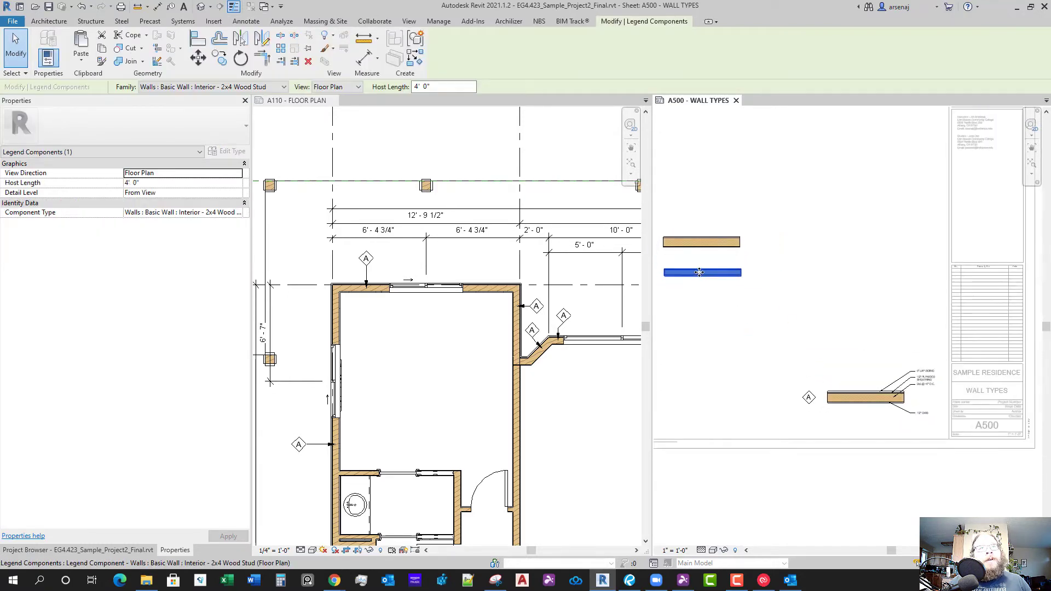
{"action": "left_click_drag", "start_coordinate": [699, 273], "coordinate": [861, 318]}
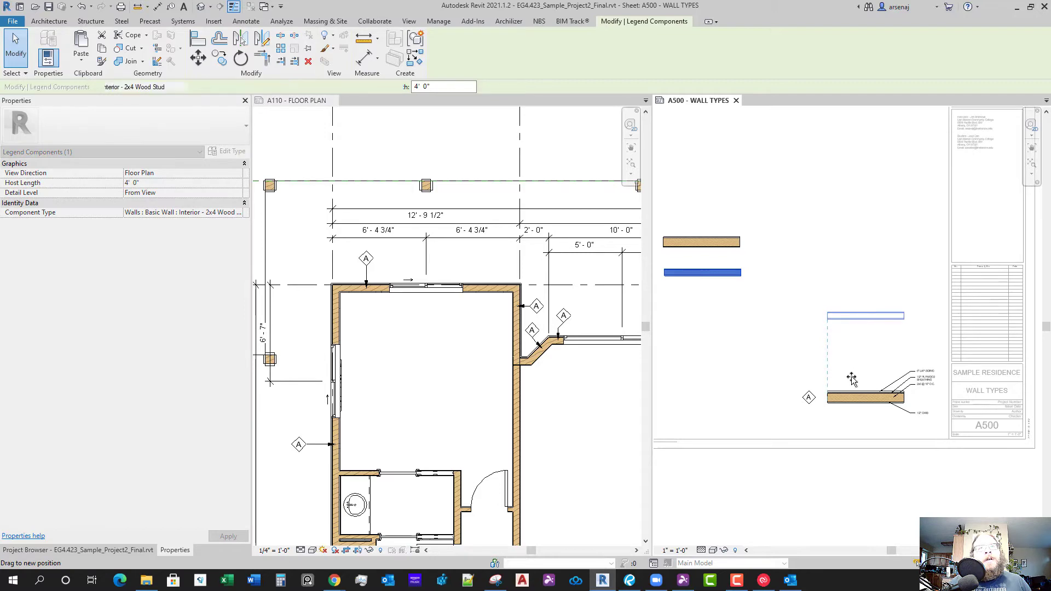
{"action": "left_click", "coordinate": [852, 376]}
Copy the letter A and its diamond straight up beside the Interior - 2x4 Wood Stud legend component
{"action": "scroll", "coordinate": [824, 401], "scroll_direction": "up", "scroll_amount": 2}
{"action": "left_click", "coordinate": [806, 400]}
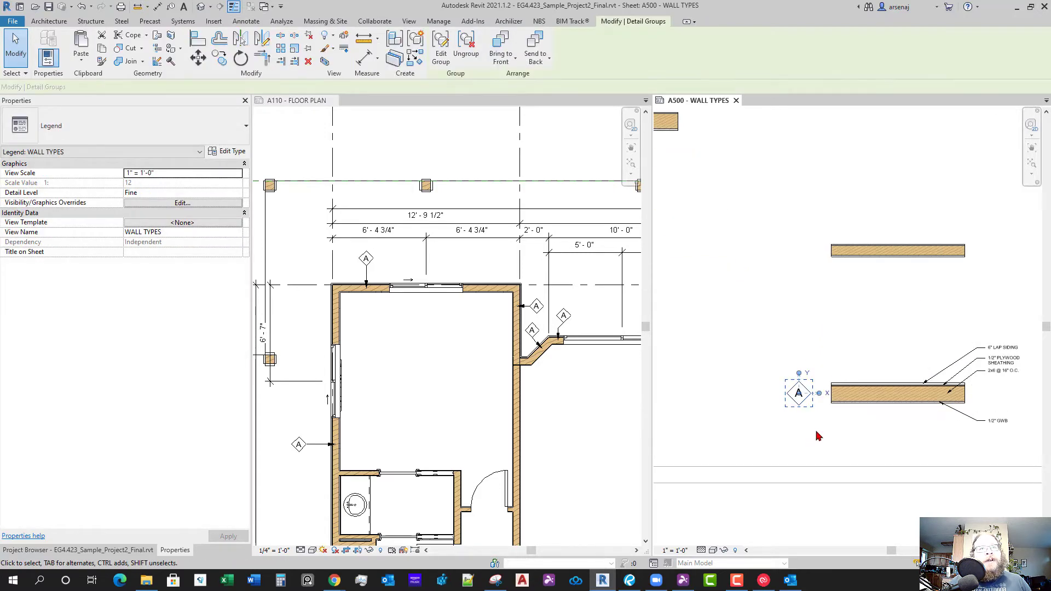
{"action": "left_click_drag", "start_coordinate": [814, 431], "coordinate": [755, 366]}
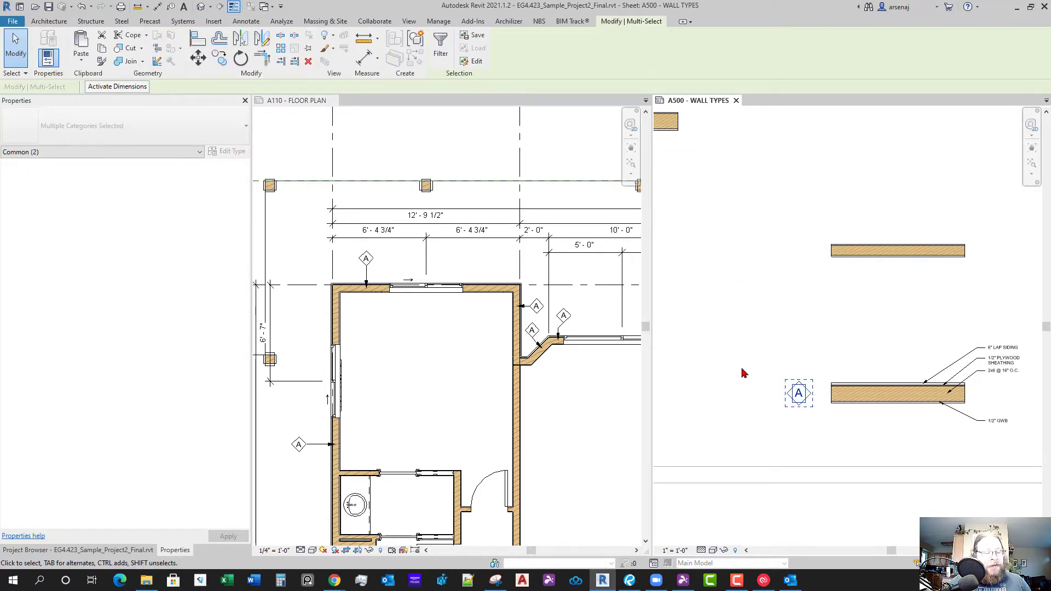
{"action": "left_click", "coordinate": [224, 61]}
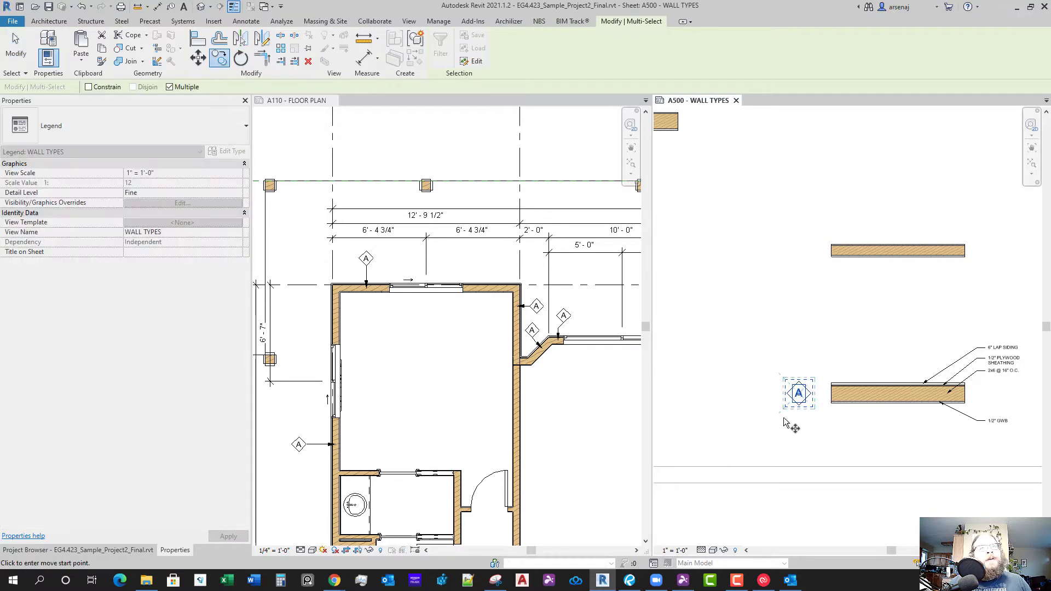
{"action": "left_click", "coordinate": [799, 395]}
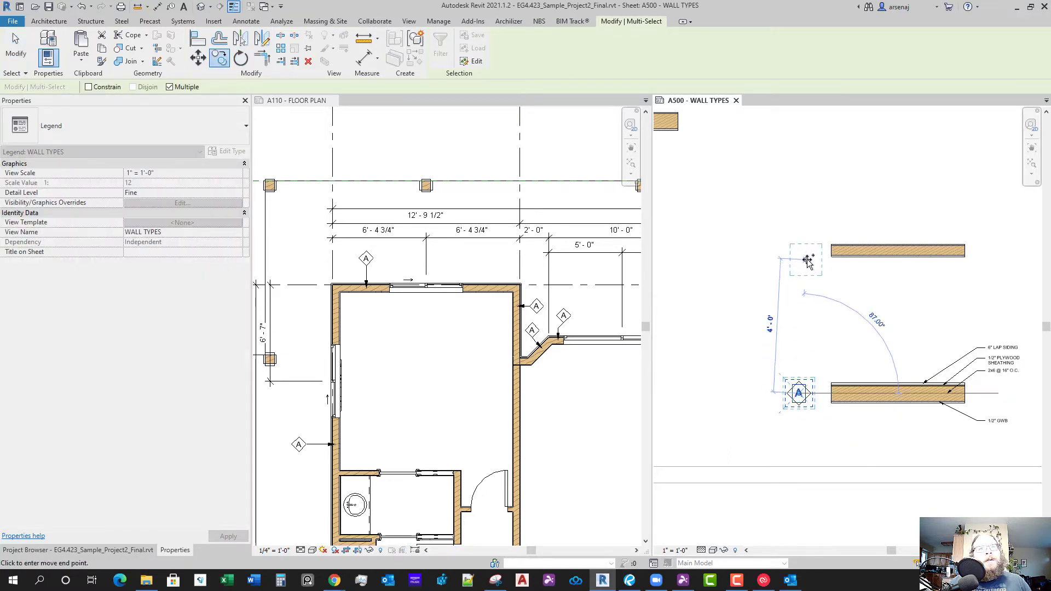
{"action": "left_click", "coordinate": [803, 254]}
{"action": "key", "text": "Escape"}
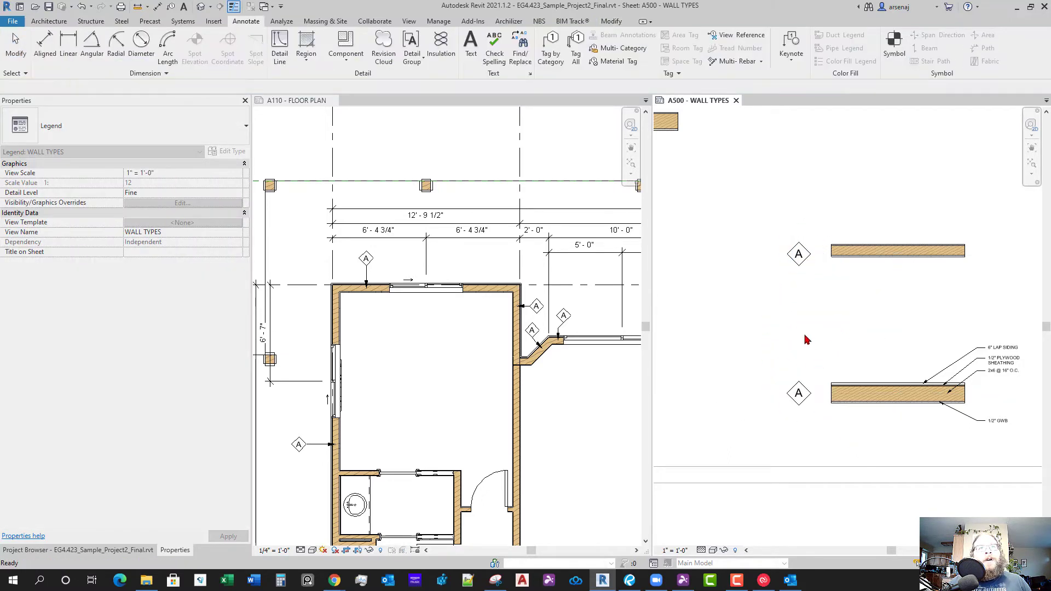
Change the letter in the copied diamond tag to B
{"action": "scroll", "coordinate": [805, 329], "scroll_direction": "up", "scroll_amount": 3}
{"action": "left_click", "coordinate": [808, 246]}
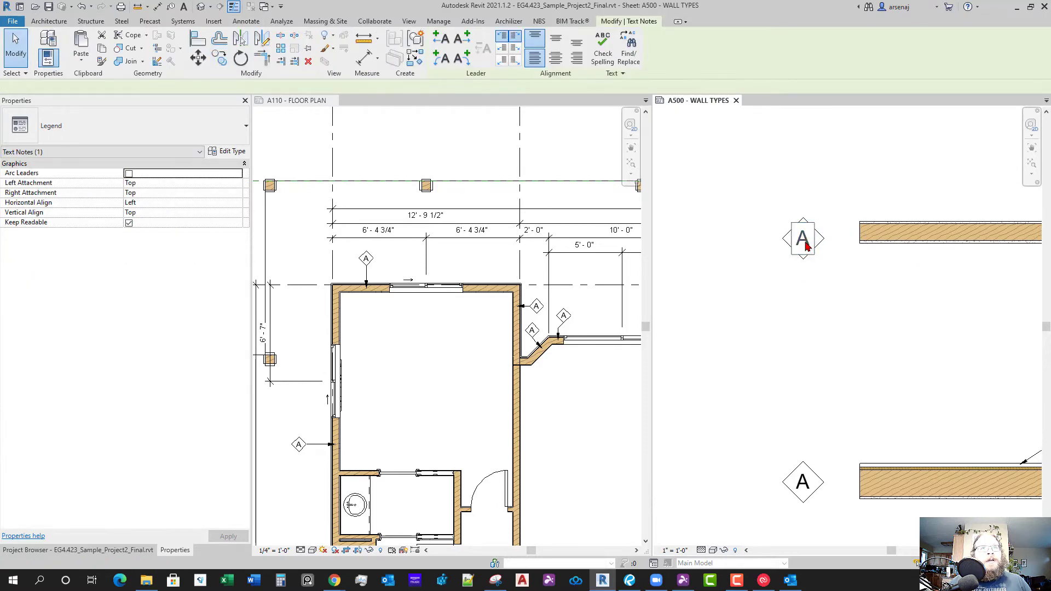
{"action": "left_click", "coordinate": [807, 247]}
{"action": "type", "text": "B"}
{"action": "left_click", "coordinate": [865, 313]}
{"action": "scroll", "coordinate": [859, 334], "scroll_direction": "down", "scroll_amount": 4}
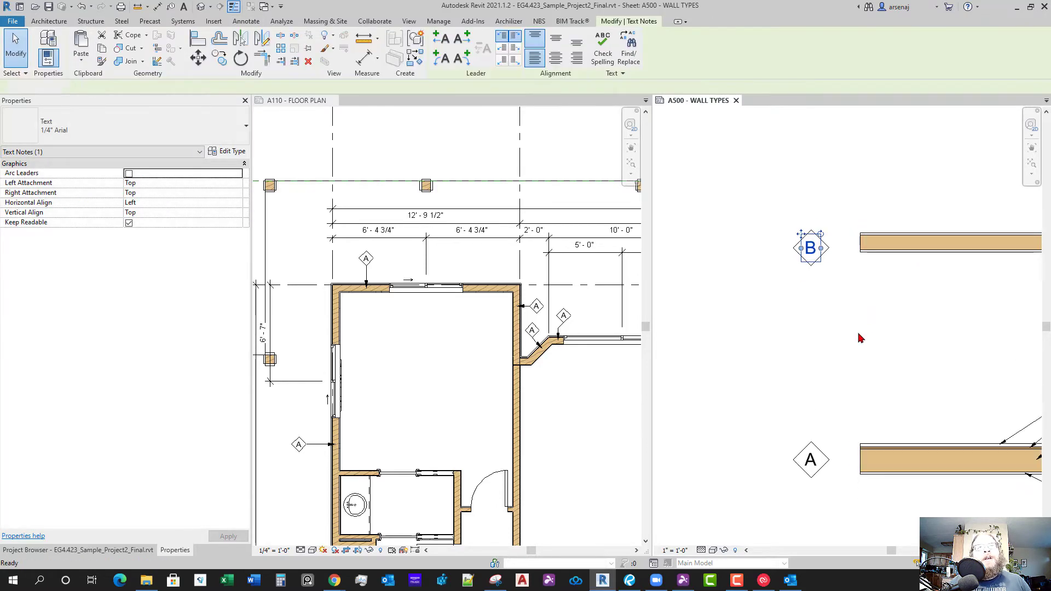
{"action": "key", "text": "Escape"}
Check which wall type the legend component beside tag B represents
{"action": "middle_click_drag", "start_coordinate": [939, 348], "coordinate": [867, 348]}
{"action": "scroll", "coordinate": [887, 323], "scroll_direction": "up", "scroll_amount": 5}
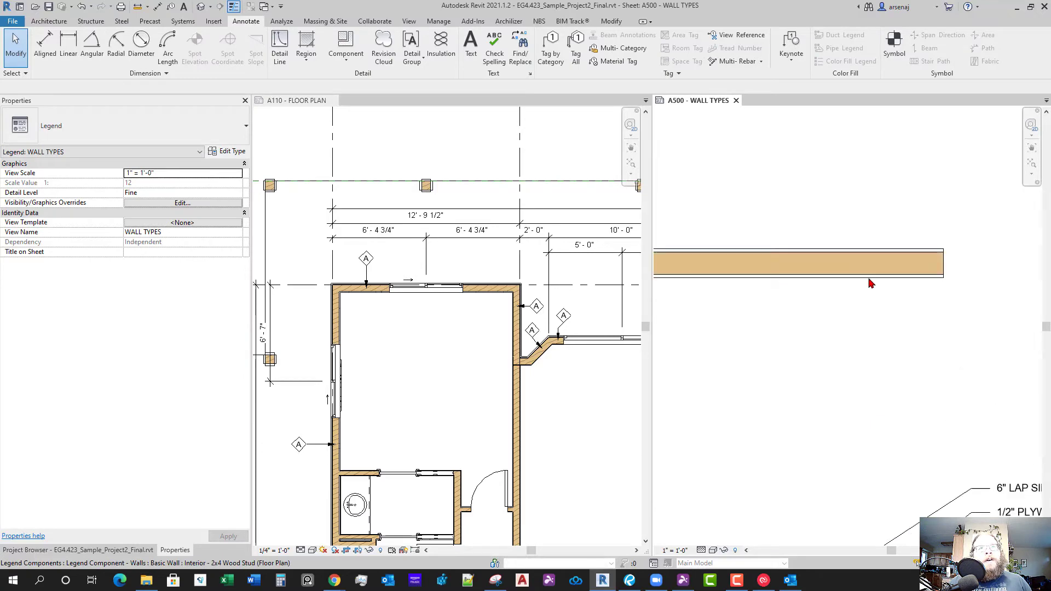
{"action": "scroll", "coordinate": [876, 295], "scroll_direction": "down", "scroll_amount": 3}
{"action": "left_click", "coordinate": [858, 272]}
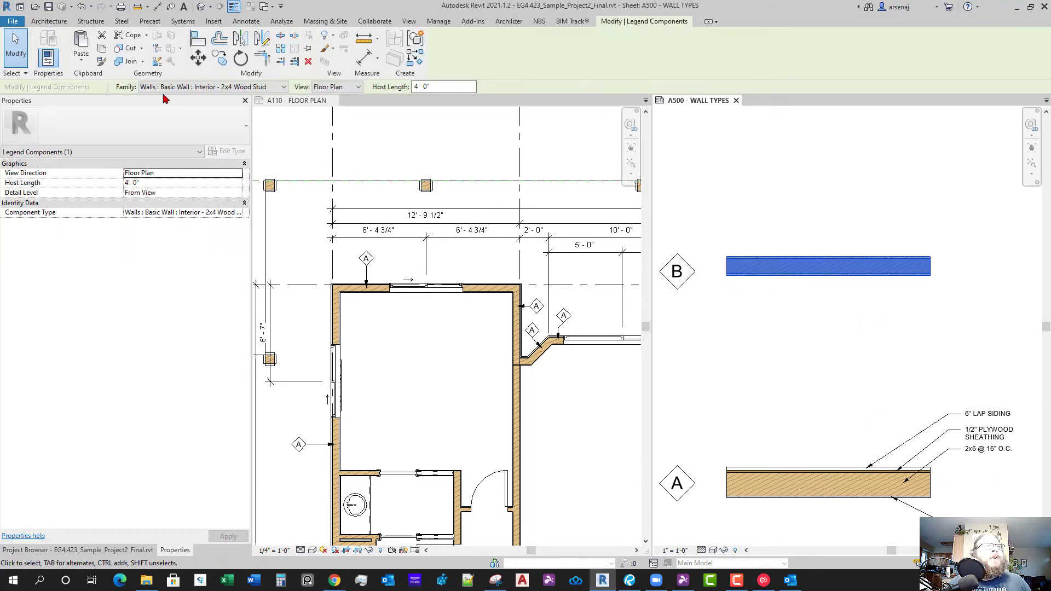
{"action": "left_click", "coordinate": [683, 379]}
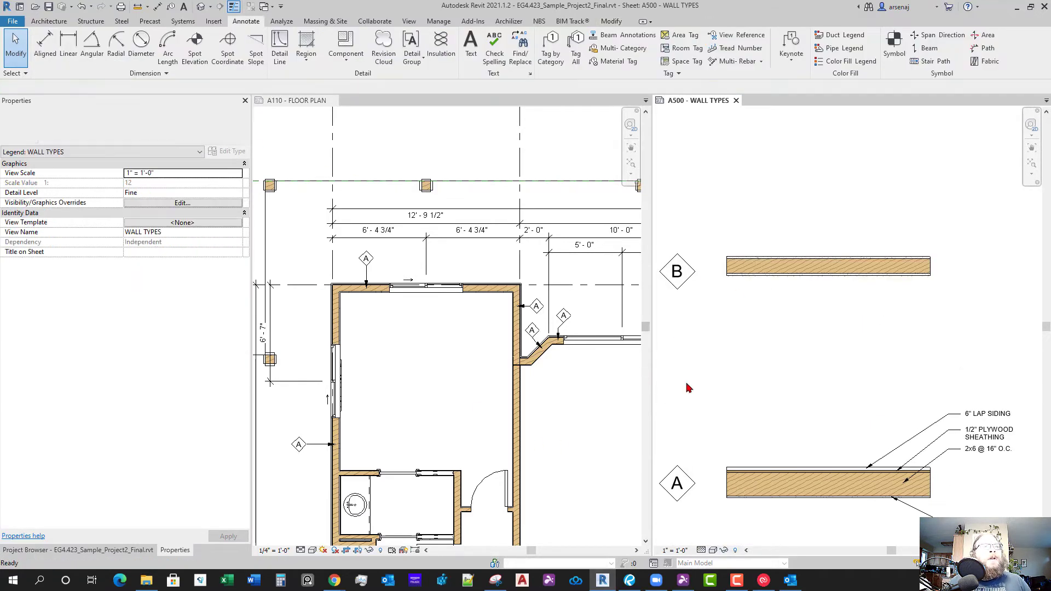
Tag the 2x4 interior wall above the upper vanity on the floor plan with a leadered wall tag
{"action": "scroll", "coordinate": [575, 361], "scroll_direction": "down", "scroll_amount": 1}
{"action": "mouse_move", "coordinate": [451, 426]}
{"action": "middle_mouse_down"}
{"action": "mouse_move", "coordinate": [433, 381]}
{"action": "mouse_move", "coordinate": [458, 298]}
{"action": "middle_mouse_up"}
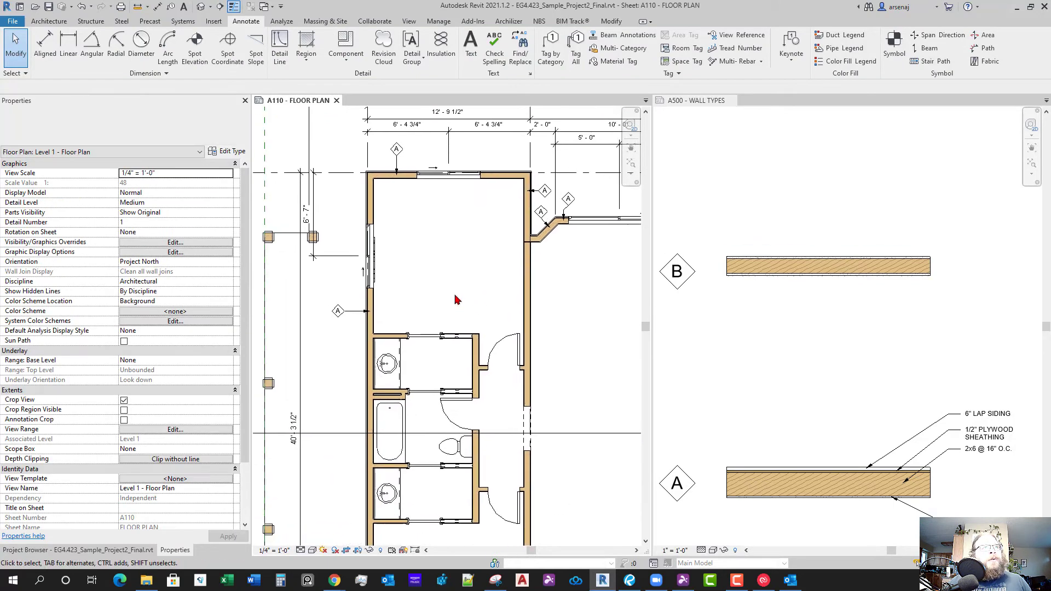
{"action": "left_click", "coordinate": [547, 53]}
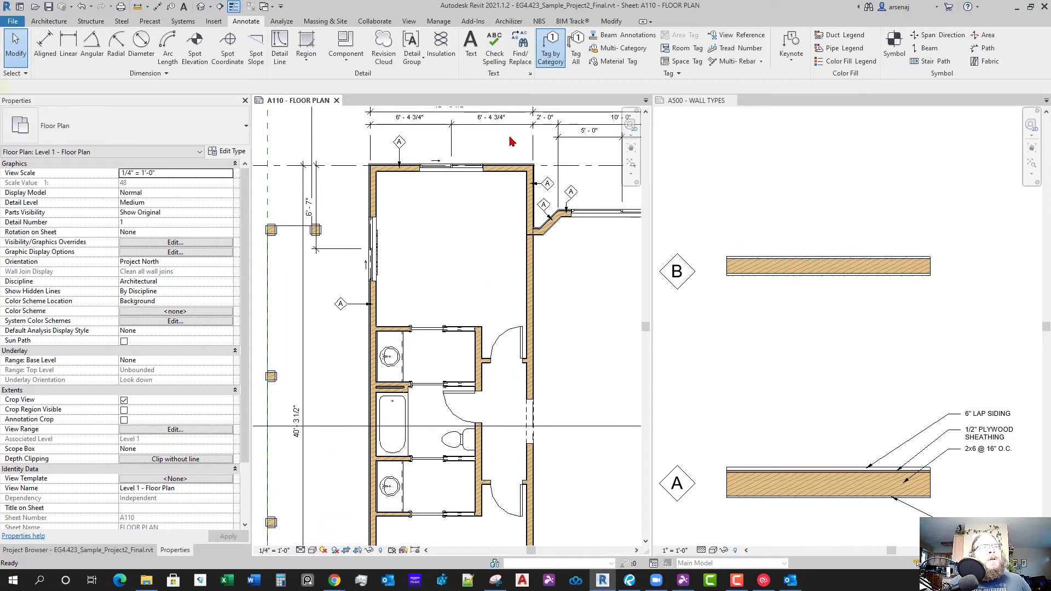
{"action": "scroll", "coordinate": [399, 329], "scroll_direction": "up", "scroll_amount": 2}
{"action": "left_click", "coordinate": [396, 331]}
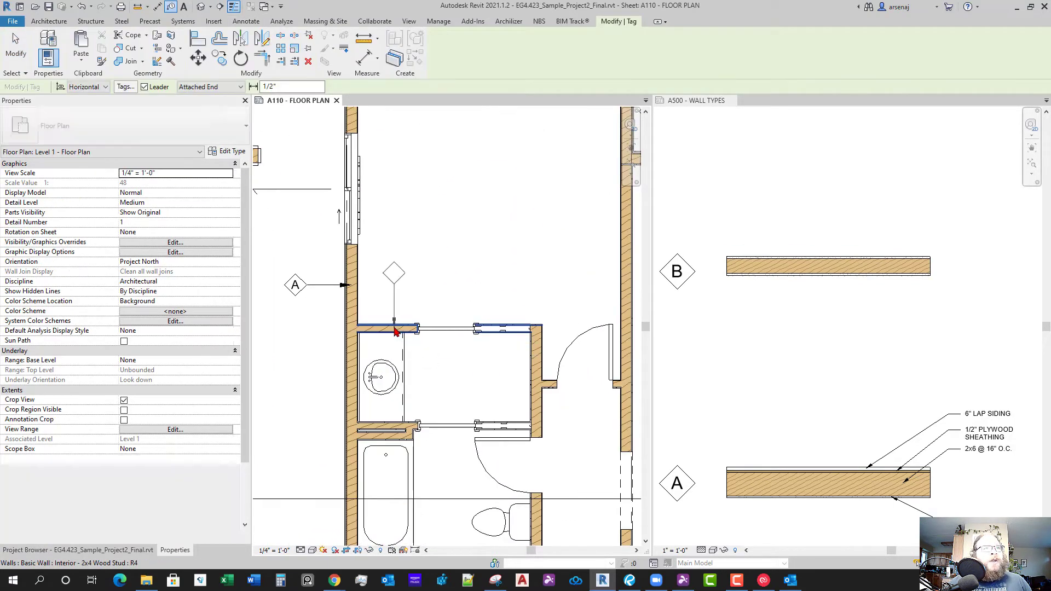
{"action": "key", "text": "Escape"}
{"action": "key", "text": "Escape"}
Inspect the layer assembly of the tagged Interior - 2x4 Wood Stud wall in its type properties
{"action": "scroll", "coordinate": [407, 333], "scroll_direction": "up", "scroll_amount": 1}
{"action": "scroll", "coordinate": [385, 322], "scroll_direction": "up", "scroll_amount": 1}
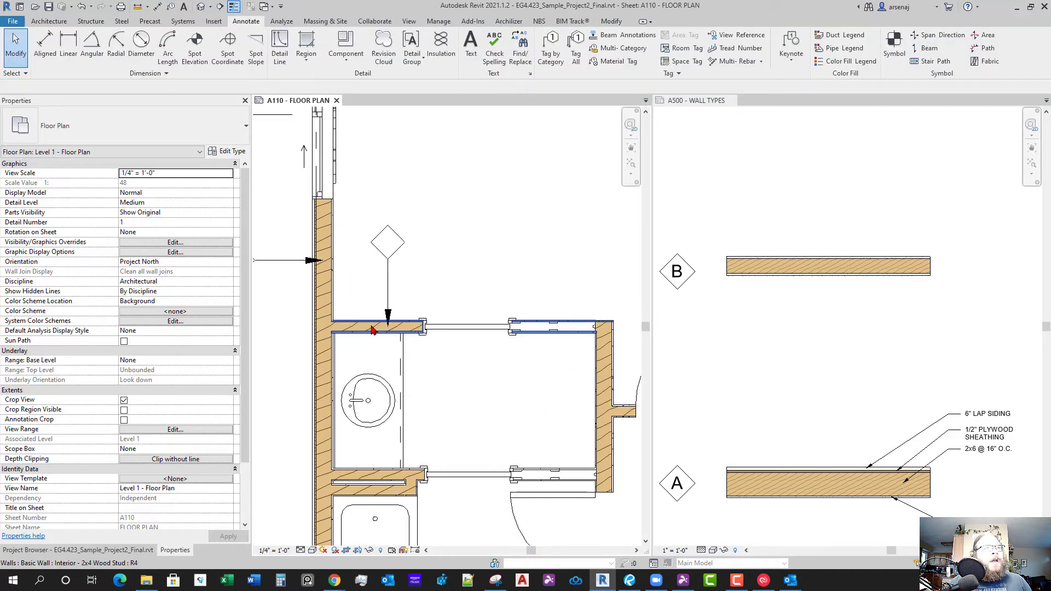
{"action": "left_click", "coordinate": [383, 327]}
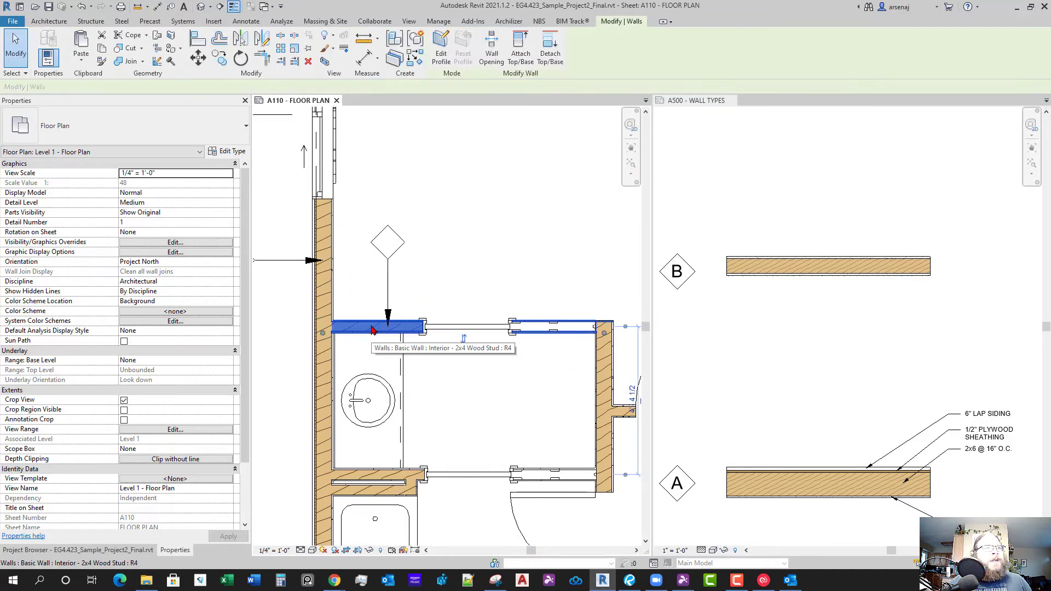
{"action": "left_click", "coordinate": [223, 158]}
{"action": "left_click", "coordinate": [570, 158]}
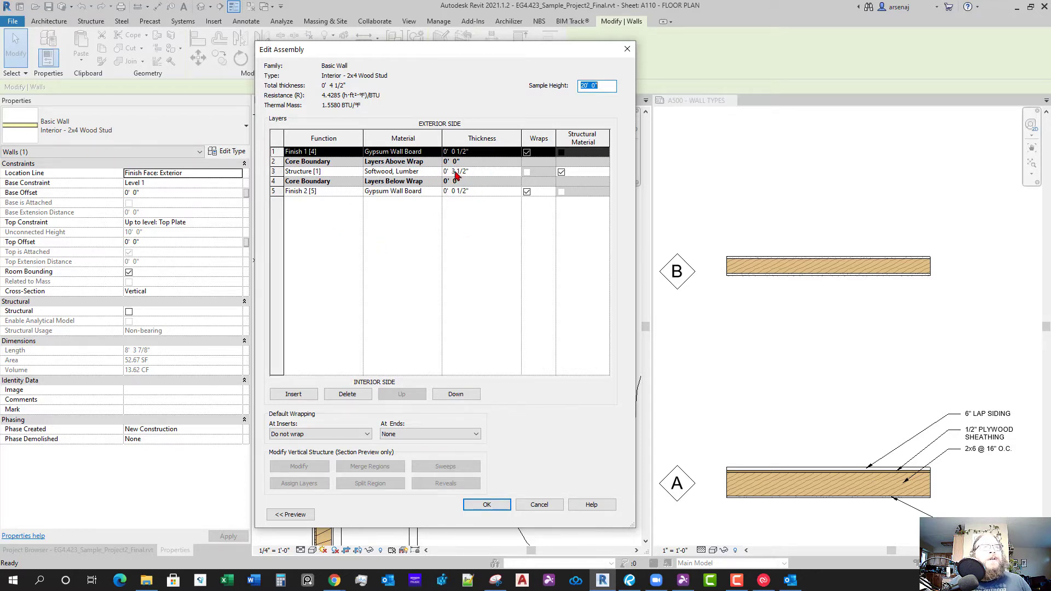
{"action": "left_click", "coordinate": [486, 506]}
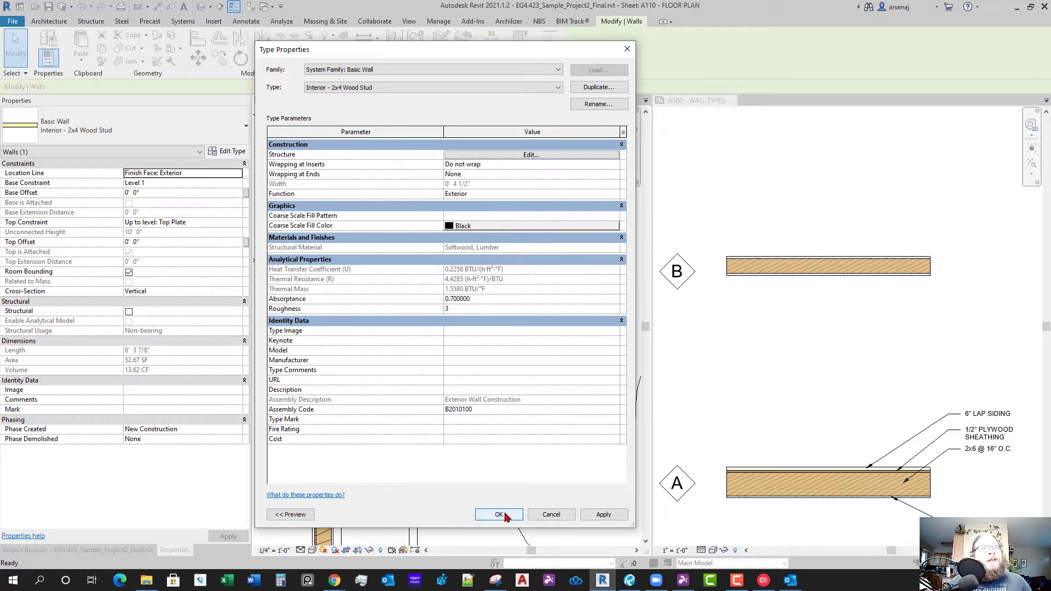
{"action": "left_click", "coordinate": [498, 515]}
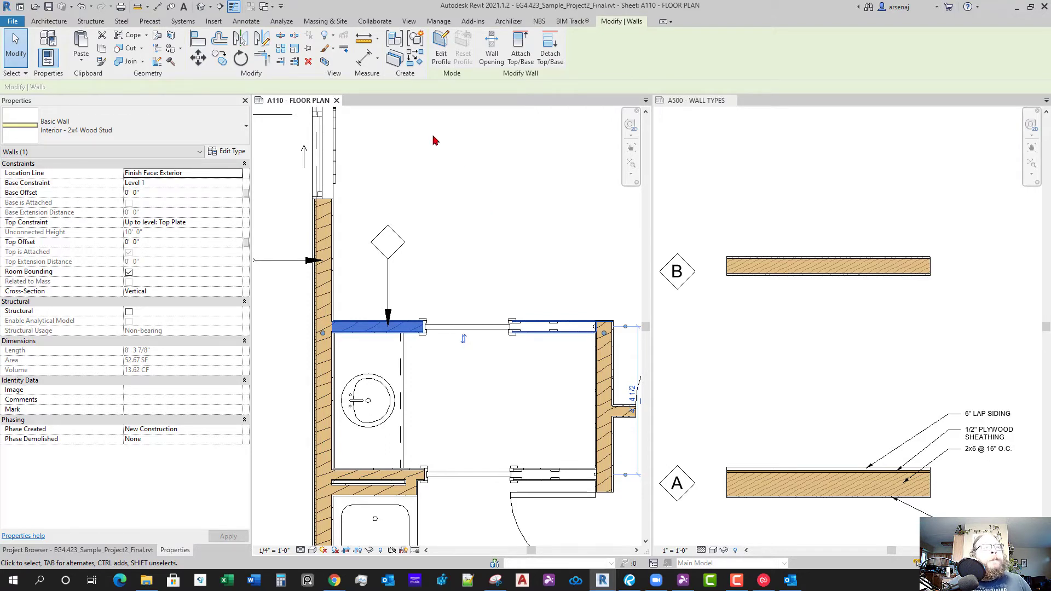
{"action": "left_click", "coordinate": [448, 65]}
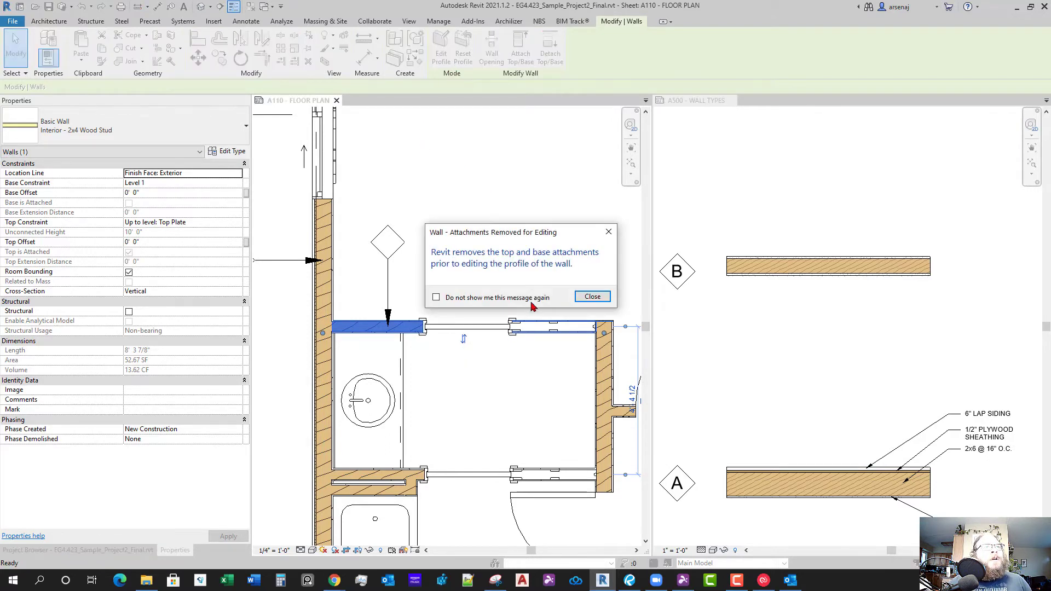
{"action": "left_click", "coordinate": [592, 297]}
{"action": "key", "text": "Escape"}
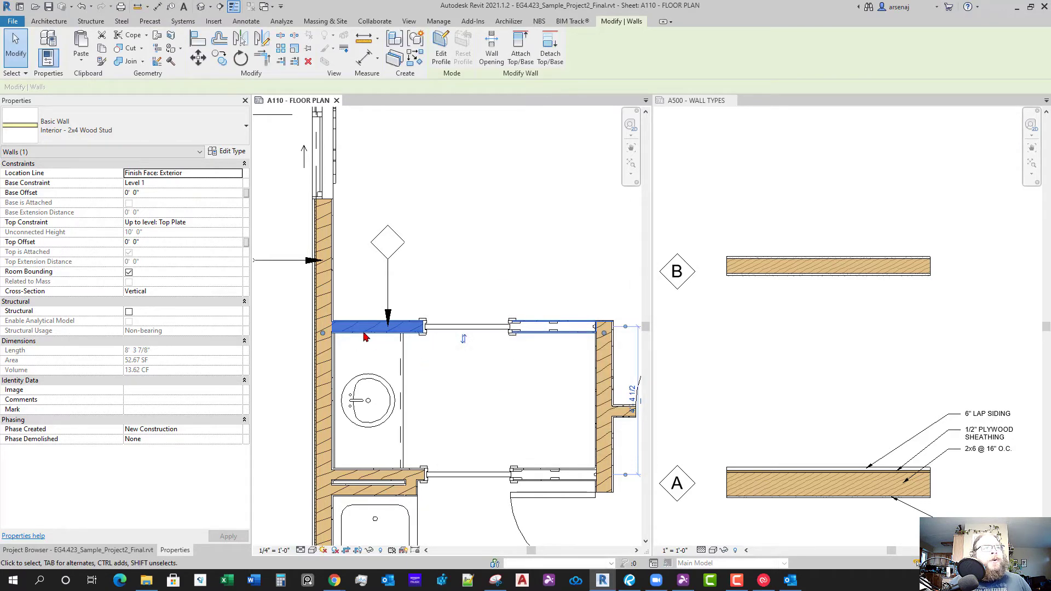
Set the Type Mark of the Interior - 2x4 Wood Stud wall type to B
{"action": "left_click", "coordinate": [227, 151]}
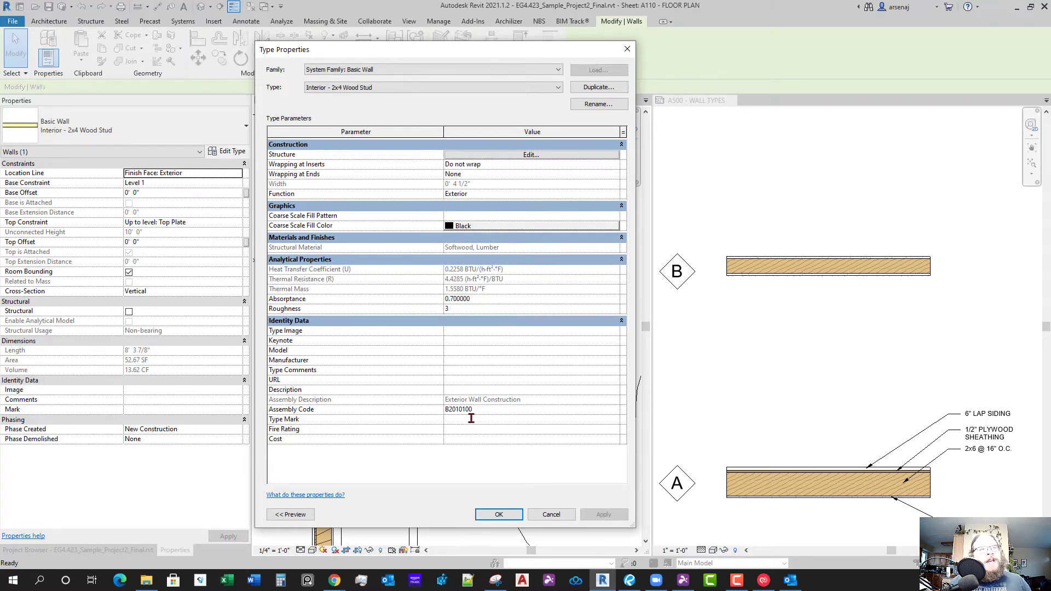
{"action": "left_click", "coordinate": [498, 515]}
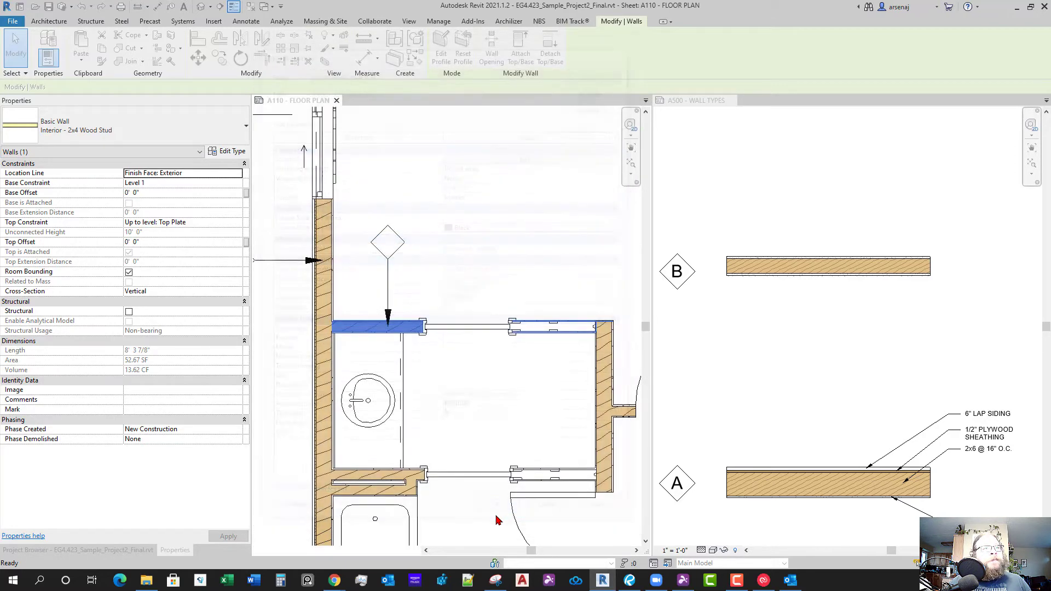
{"action": "scroll", "coordinate": [462, 339], "scroll_direction": "down", "scroll_amount": 3}
{"action": "scroll", "coordinate": [476, 396], "scroll_direction": "up", "scroll_amount": 1}
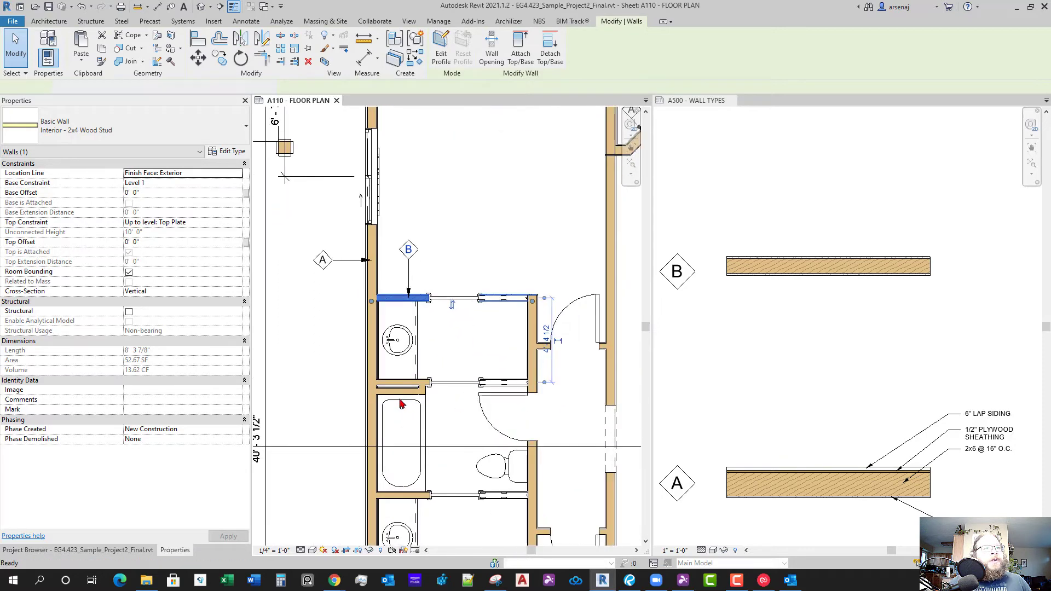
Tag the interior wall below the lower vanity with a leadered wall tag
{"action": "key", "text": "t"}
{"action": "key", "text": "g"}
{"action": "middle_click_drag", "start_coordinate": [418, 462], "coordinate": [423, 374]}
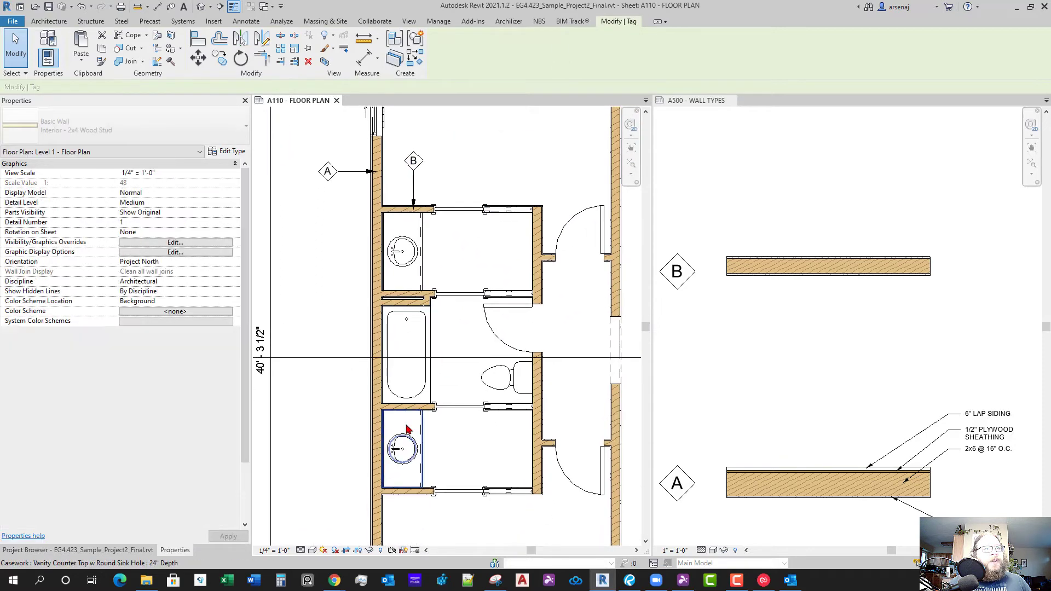
{"action": "left_click", "coordinate": [408, 495]}
Tag the wall between the bathtub and lower vanity, moving the tag clear of the counter and bending its leader
{"action": "middle_click_drag", "start_coordinate": [483, 508], "coordinate": [483, 502]}
{"action": "scroll", "coordinate": [444, 443], "scroll_direction": "up", "scroll_amount": 1}
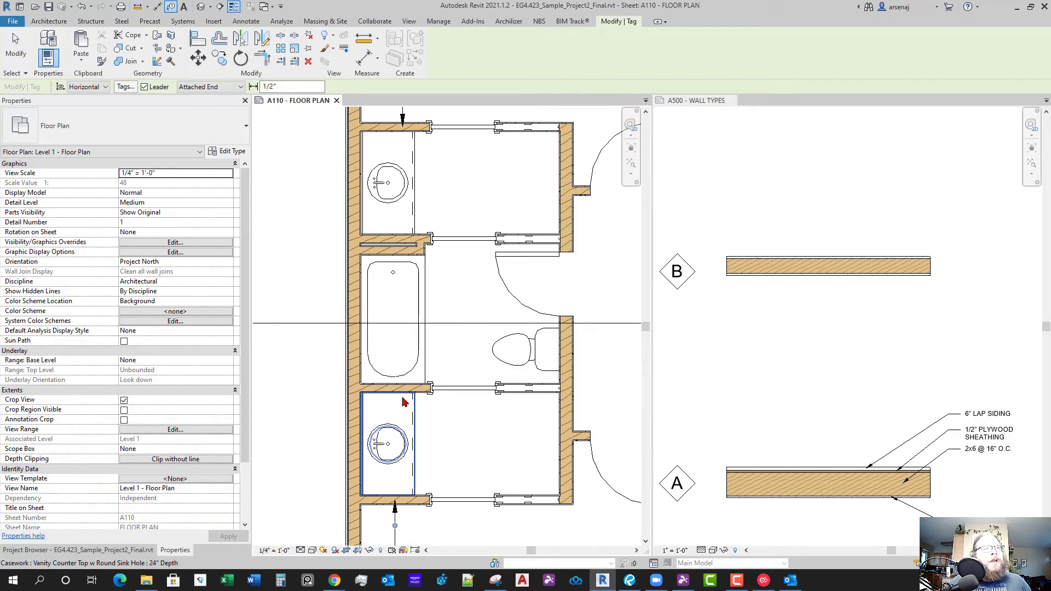
{"action": "left_click", "coordinate": [402, 460]}
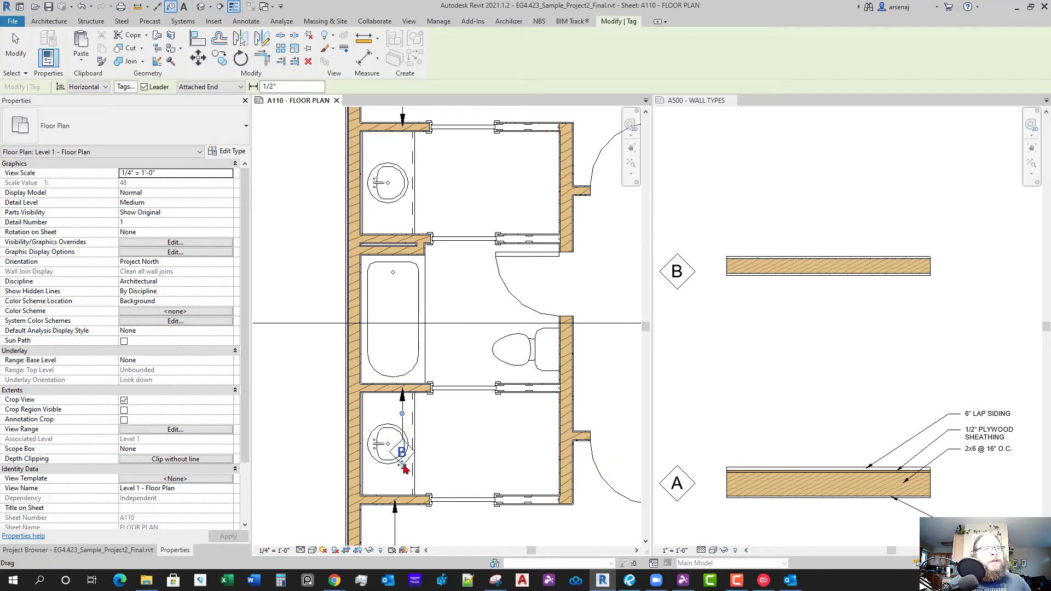
{"action": "left_click_drag", "start_coordinate": [402, 459], "coordinate": [449, 444]}
{"action": "left_click_drag", "start_coordinate": [448, 402], "coordinate": [405, 403]}
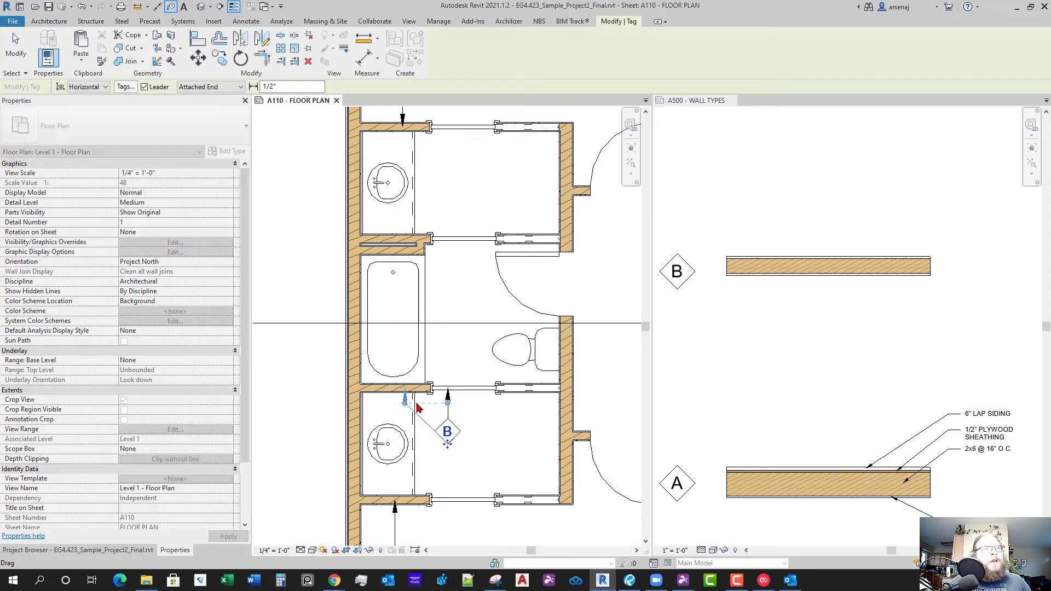
{"action": "middle_click_drag", "start_coordinate": [415, 420], "coordinate": [415, 425]}
{"action": "left_click_drag", "start_coordinate": [405, 409], "coordinate": [410, 428]}
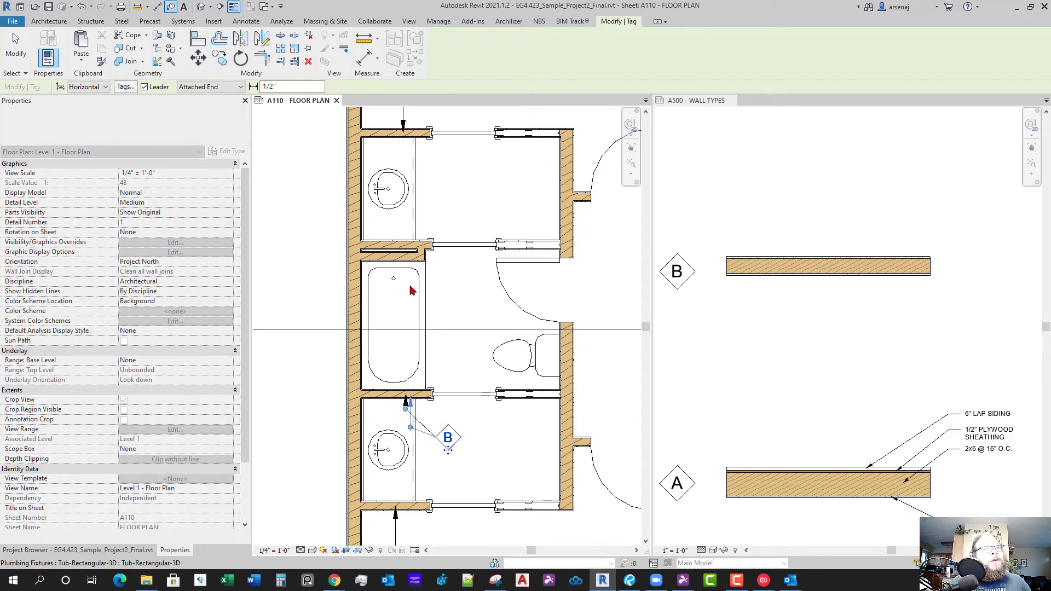
Tag the wall between the upper vanity and bathtub, moving the tag into the open floor area and adjusting its leader elbow
{"action": "left_click", "coordinate": [404, 245]}
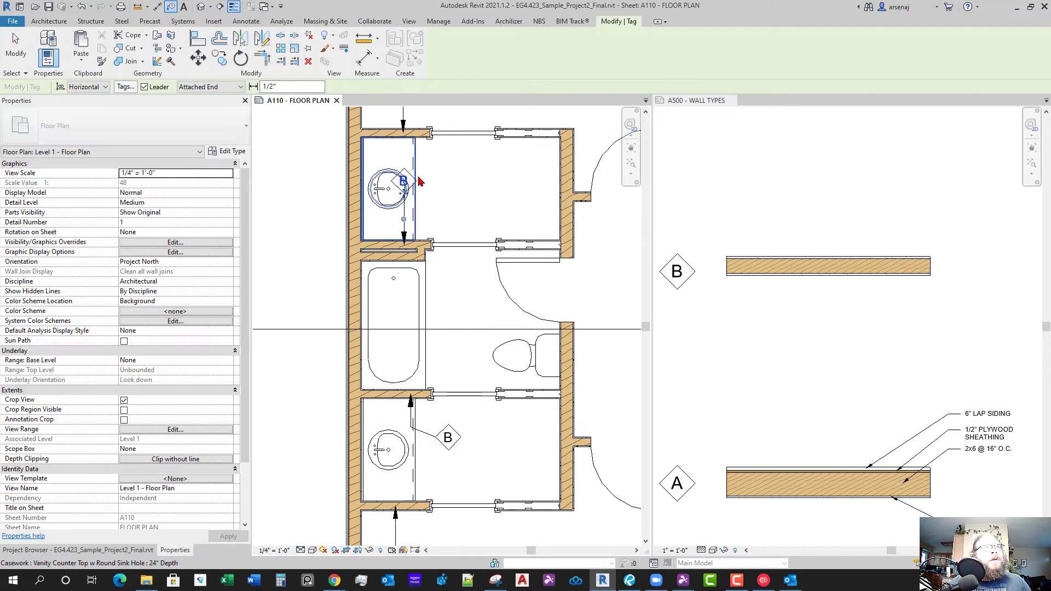
{"action": "mouse_move", "coordinate": [404, 193]}
{"action": "left_mouse_down"}
{"action": "mouse_move", "coordinate": [447, 196]}
{"action": "mouse_move", "coordinate": [408, 234]}
{"action": "mouse_move", "coordinate": [433, 217]}
{"action": "mouse_move", "coordinate": [424, 225]}
{"action": "left_mouse_up"}
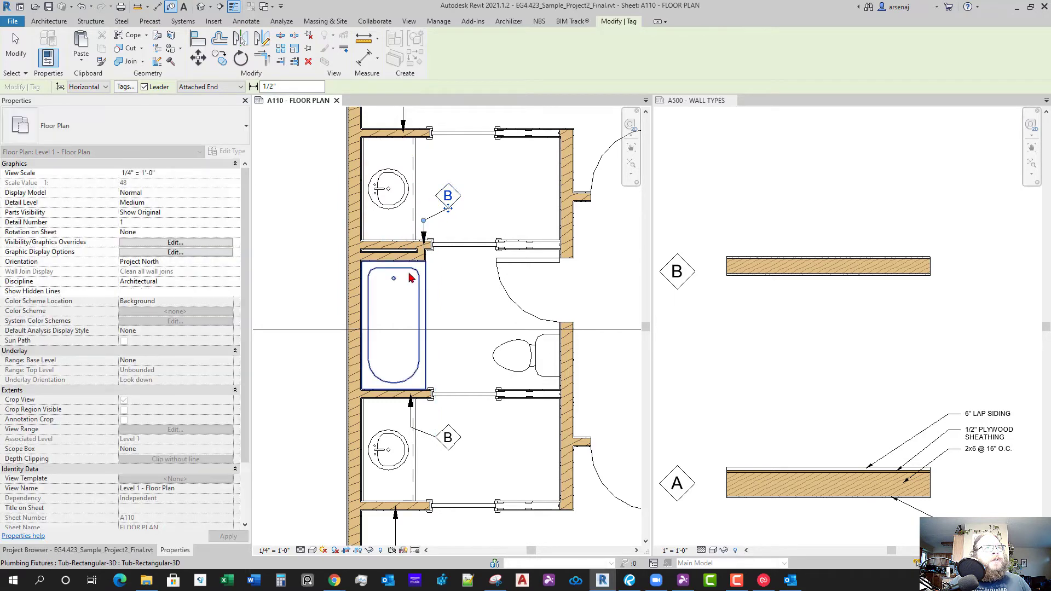
{"action": "key", "text": "Escape"}
Check the wall type of the two short walls enclosing the cavity at the head of the bathtub
{"action": "scroll", "coordinate": [414, 266], "scroll_direction": "up", "scroll_amount": 5}
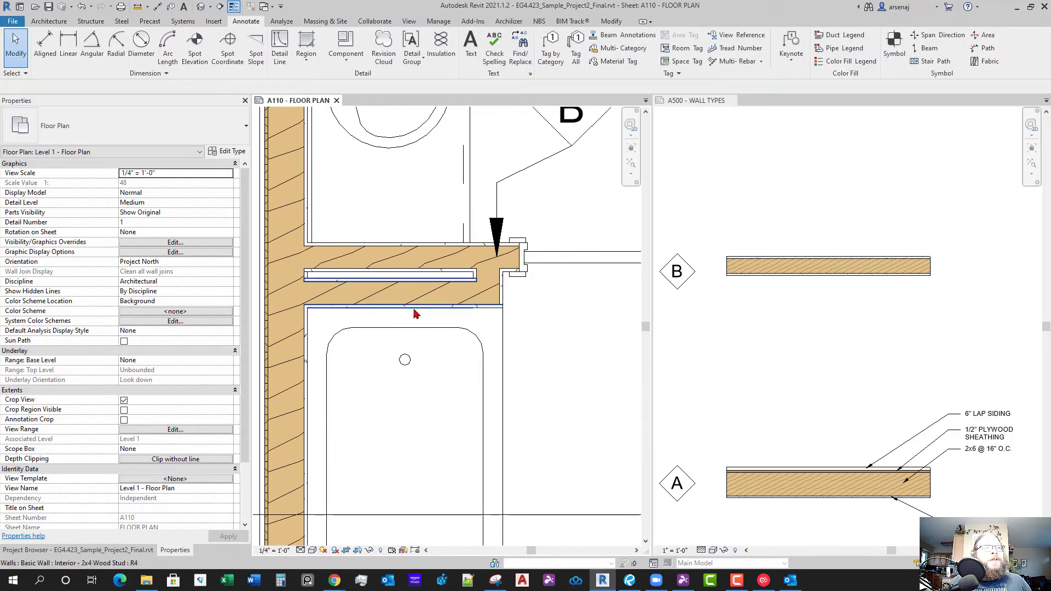
{"action": "left_click", "coordinate": [413, 300]}
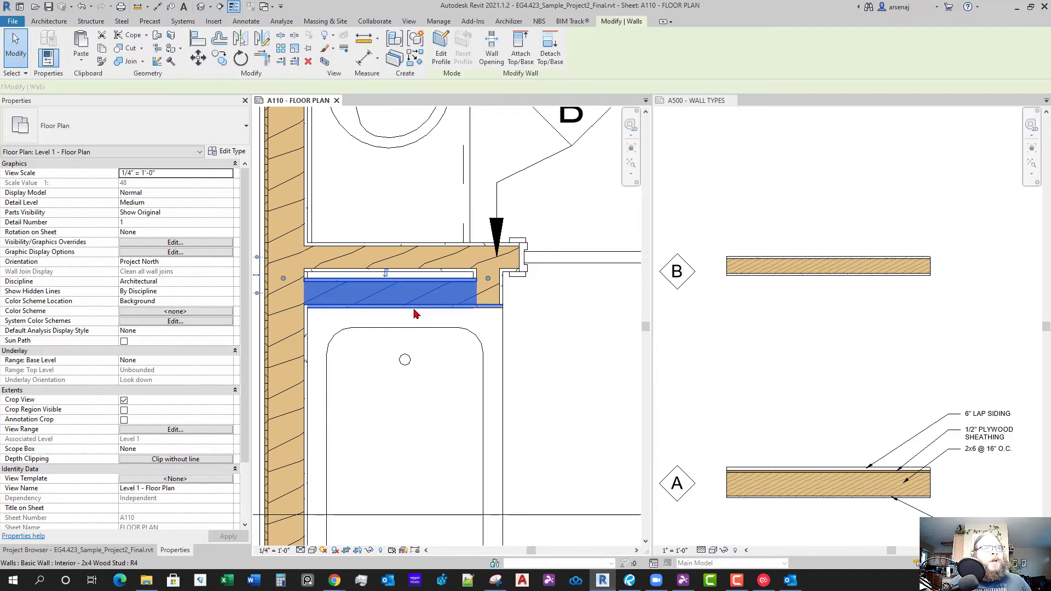
{"action": "left_click", "coordinate": [499, 296], "text": "ctrl"}
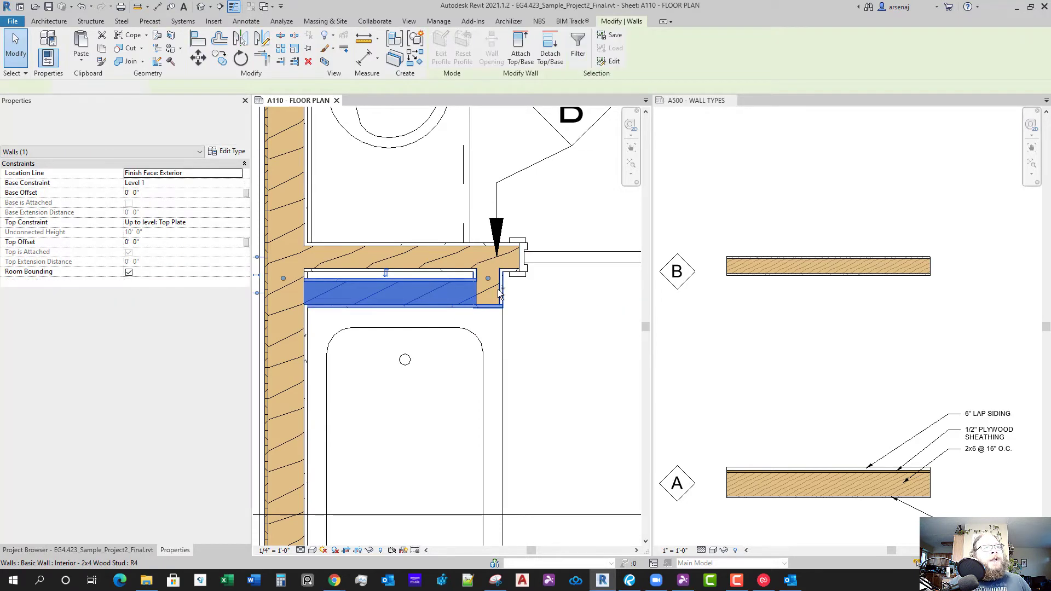
{"action": "scroll", "coordinate": [521, 333], "scroll_direction": "down", "scroll_amount": 2}
{"action": "scroll", "coordinate": [400, 329], "scroll_direction": "up", "scroll_amount": 3}
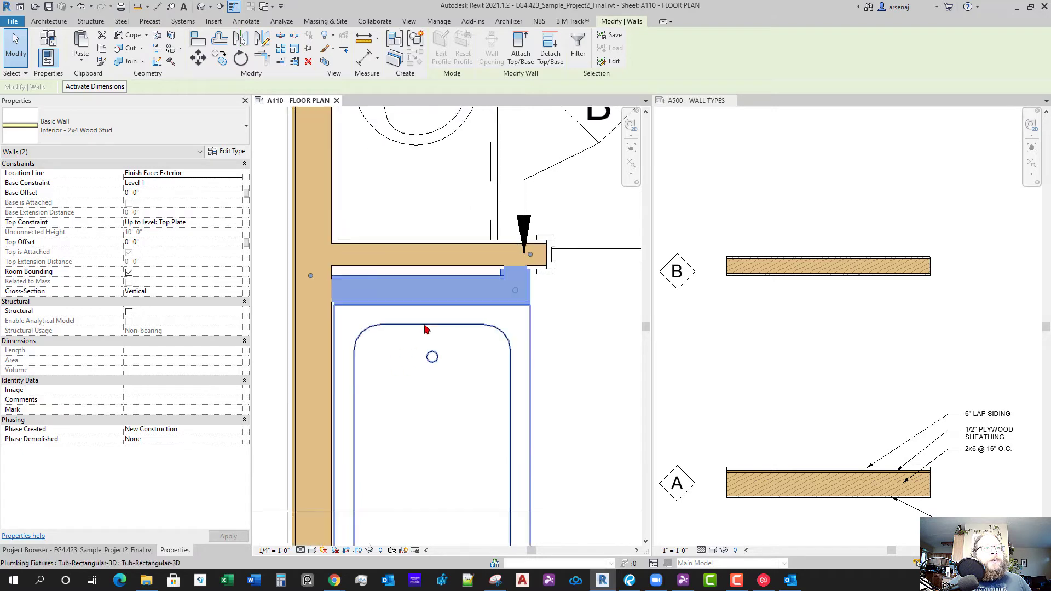
{"action": "key", "text": "Escape"}
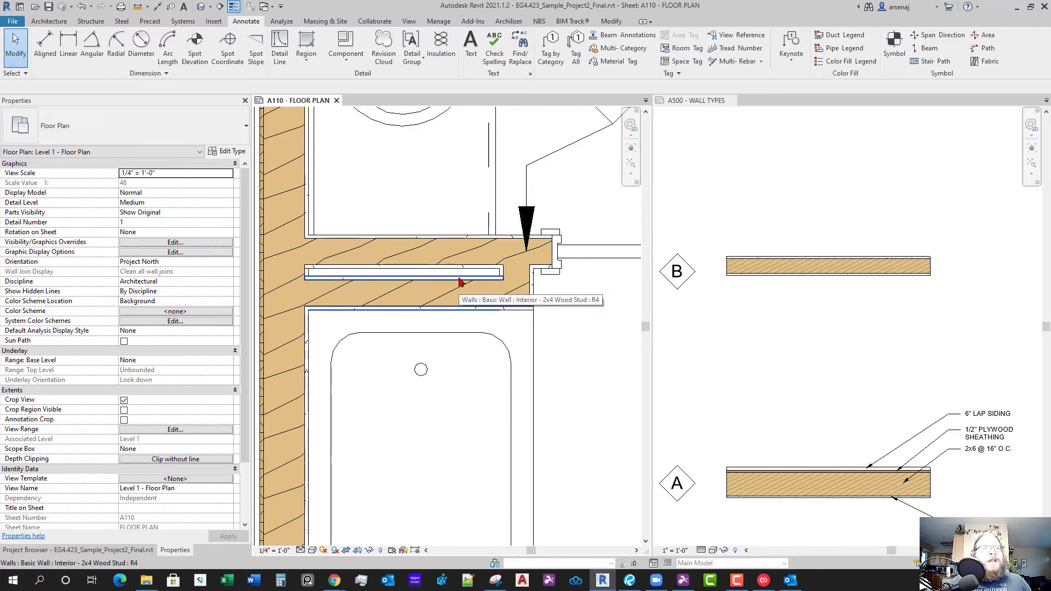
{"action": "left_click", "coordinate": [520, 293]}
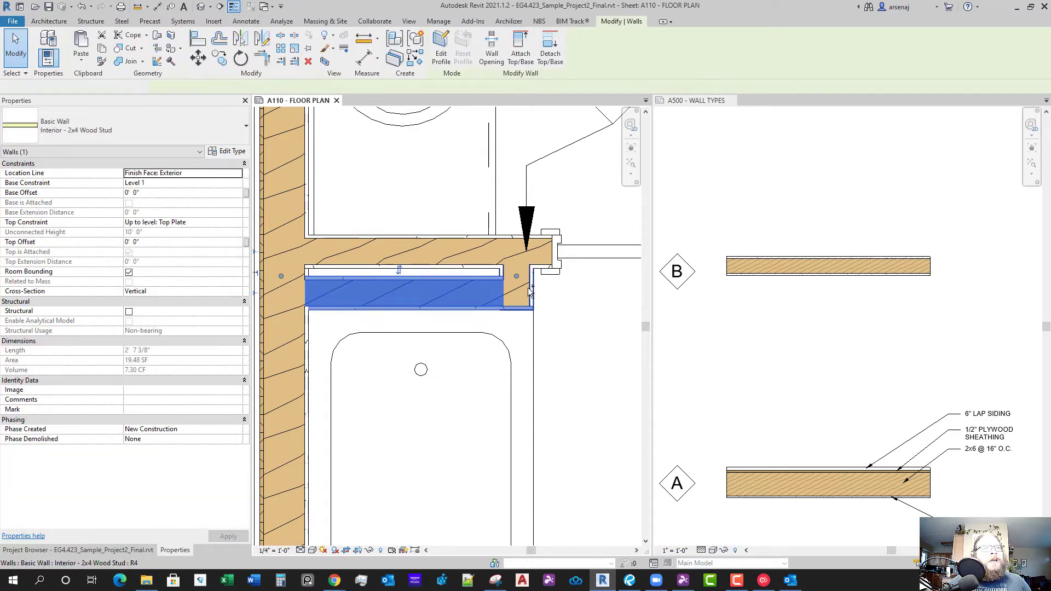
{"action": "left_click", "coordinate": [529, 292], "text": "ctrl"}
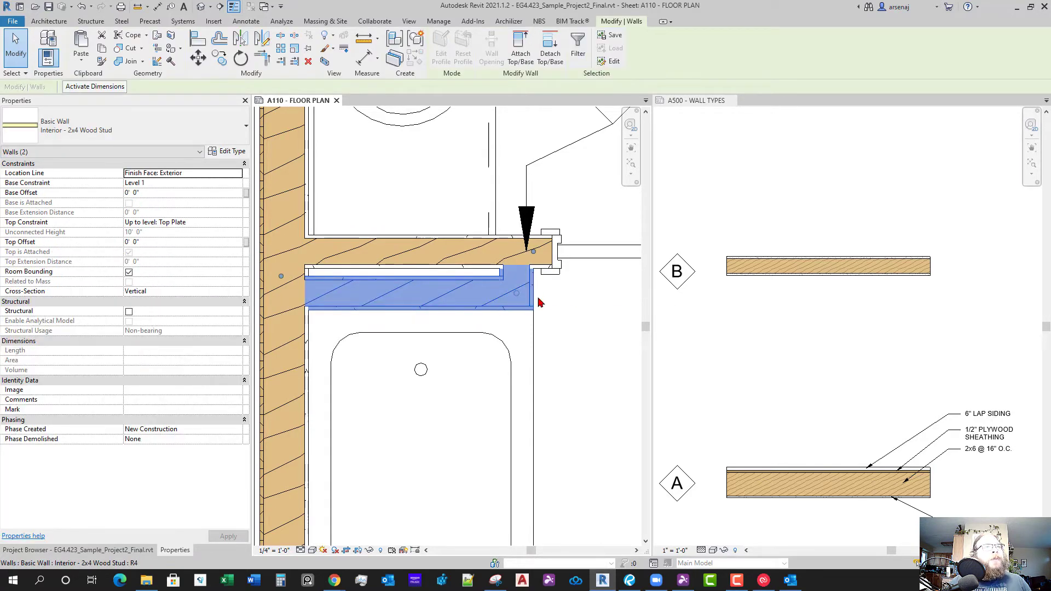
{"action": "left_click", "coordinate": [540, 294]}
{"action": "left_click", "coordinate": [502, 303]}
{"action": "key", "text": "Escape"}
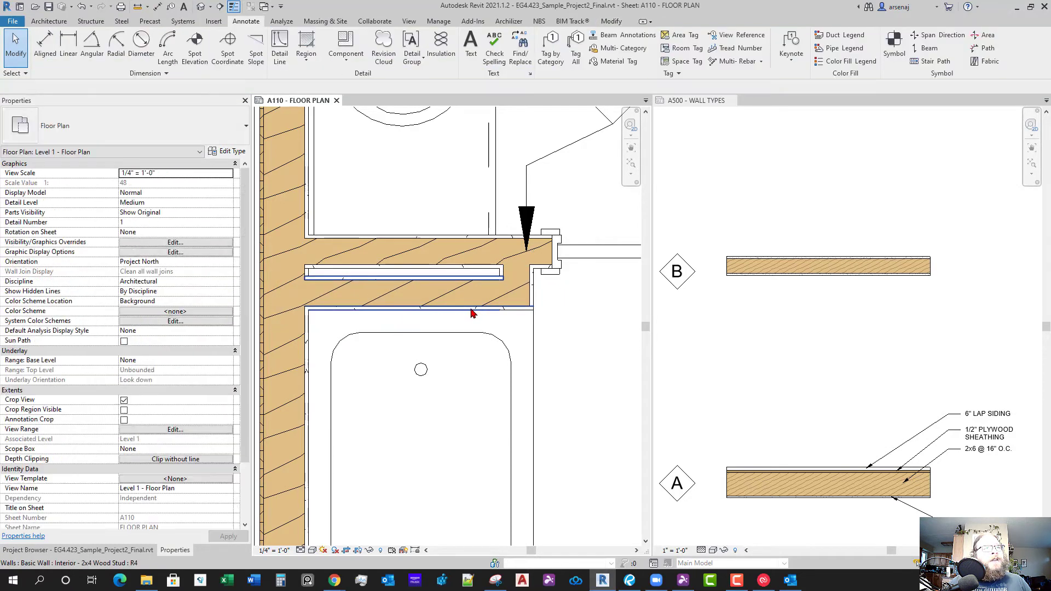
Flip the long cavity wall at the bathtub's head about its Wall Centerline, and restore its location line to Finish Face: Exterior
{"action": "left_click", "coordinate": [467, 307]}
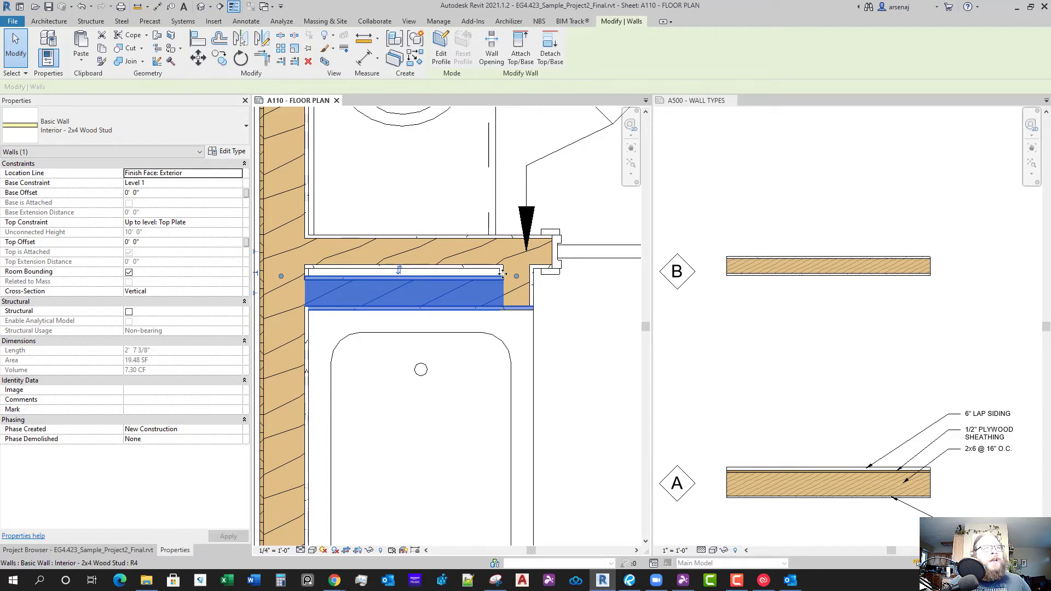
{"action": "left_click", "coordinate": [238, 174]}
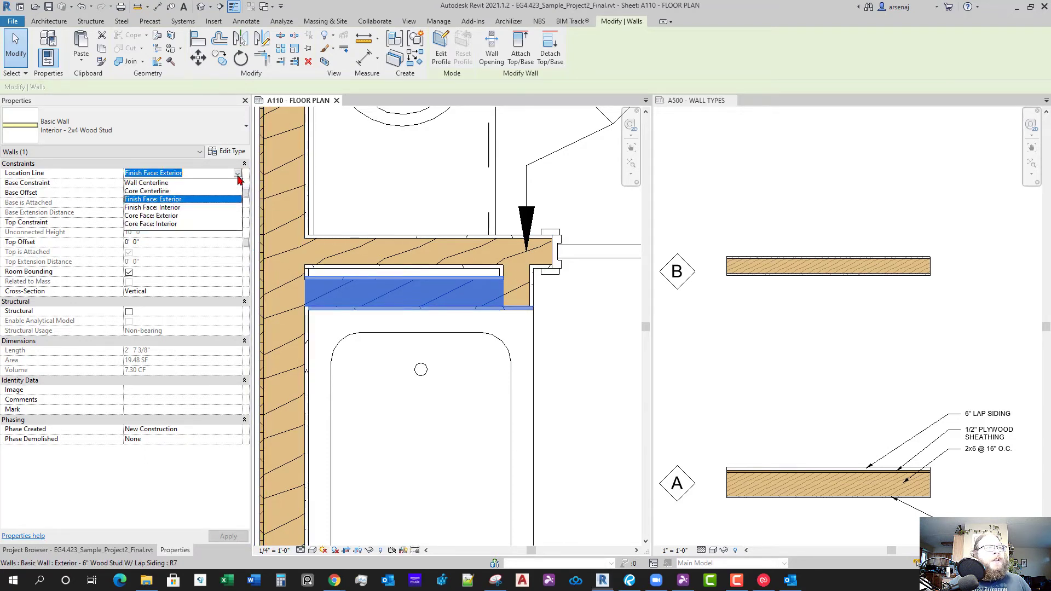
{"action": "left_click", "coordinate": [165, 182]}
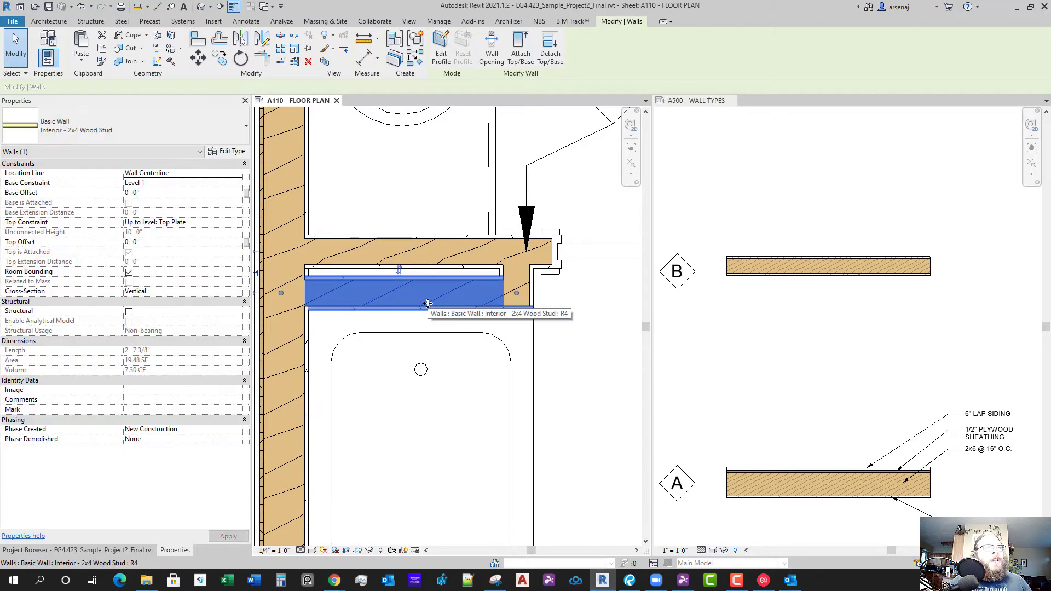
{"action": "left_click", "coordinate": [399, 270]}
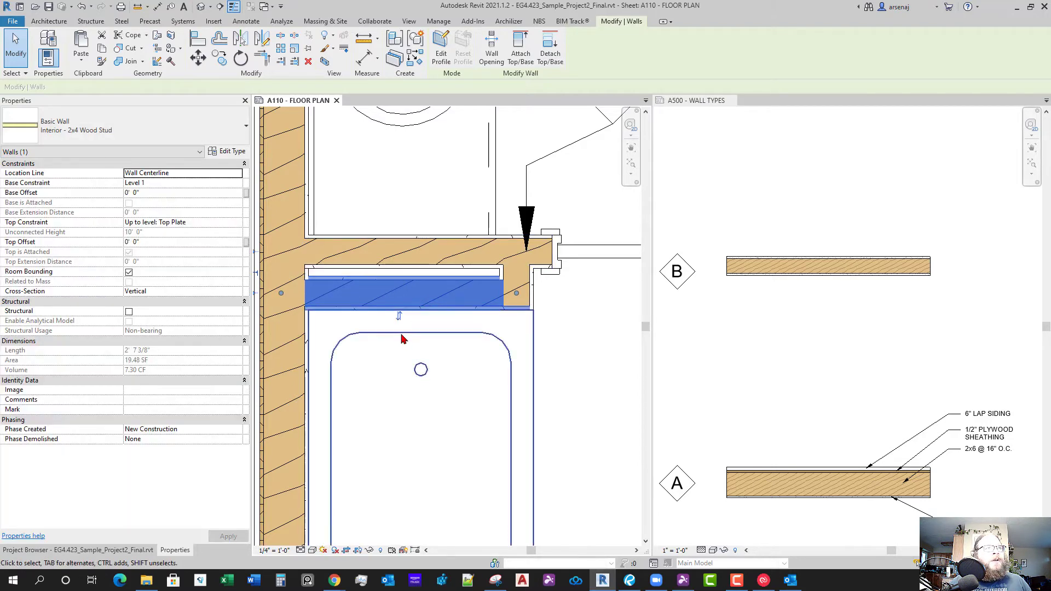
{"action": "left_click", "coordinate": [238, 174]}
{"action": "left_click", "coordinate": [181, 200]}
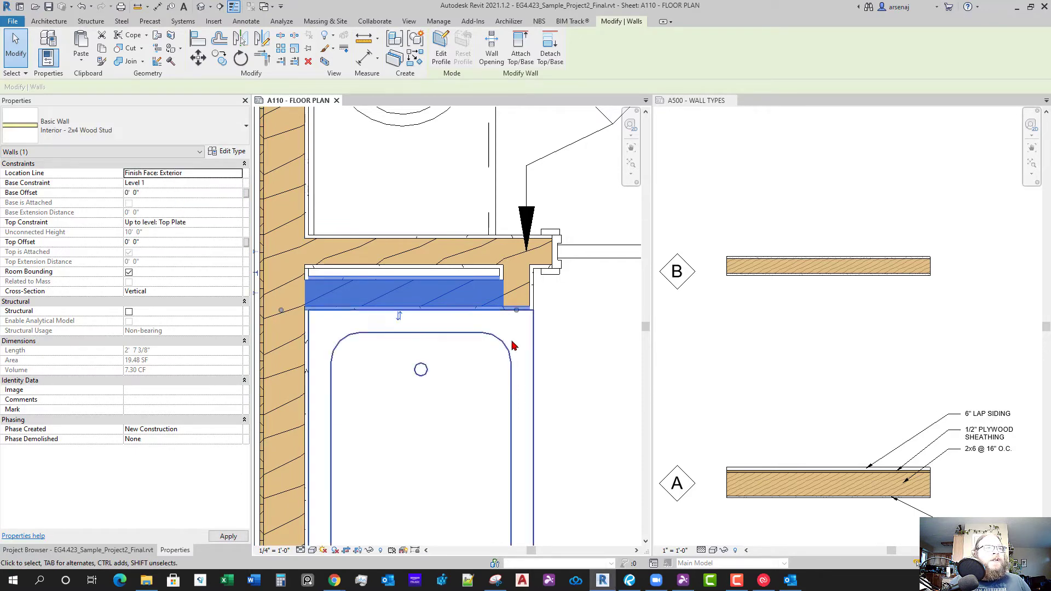
Duplicate the type of the bathtub-side cavity wall and the short end wall as Interior - 2x4 Wood Stud (1) LYR GWB
{"action": "left_click", "coordinate": [533, 292], "text": "ctrl"}
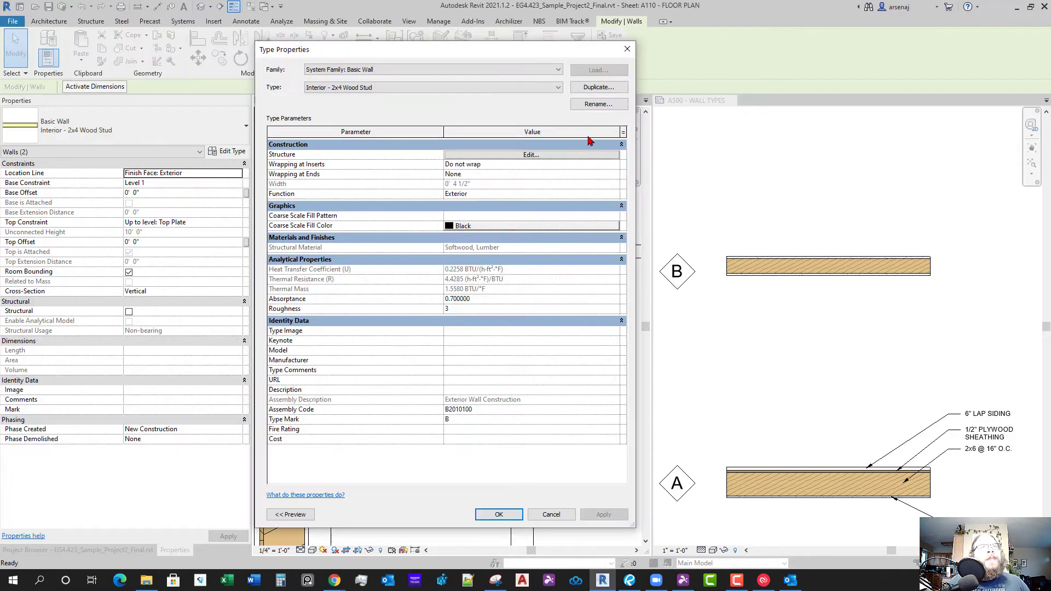
{"action": "left_click", "coordinate": [600, 89]}
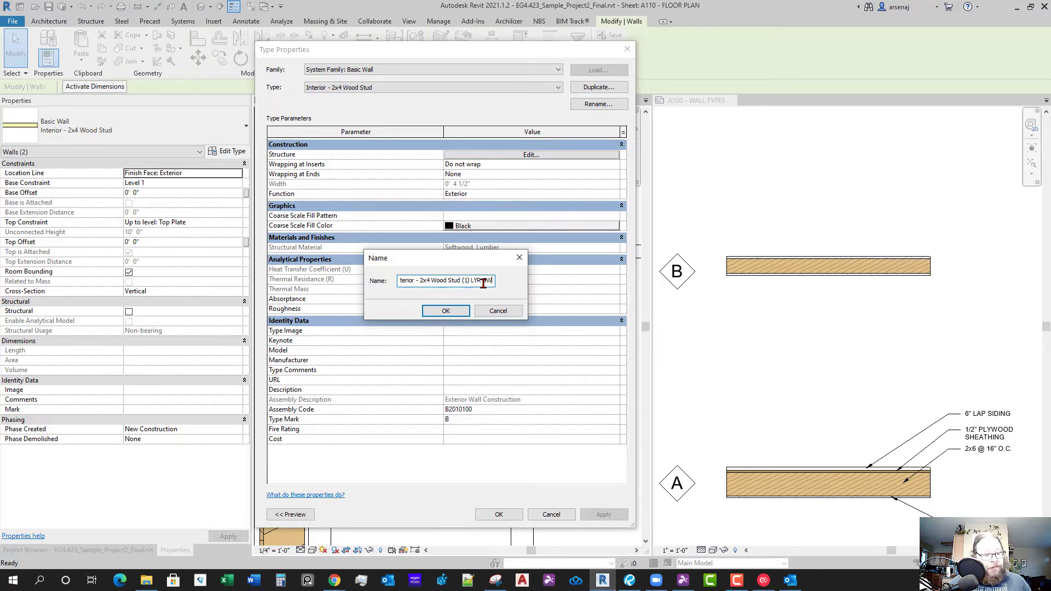
{"action": "key", "text": "Return"}
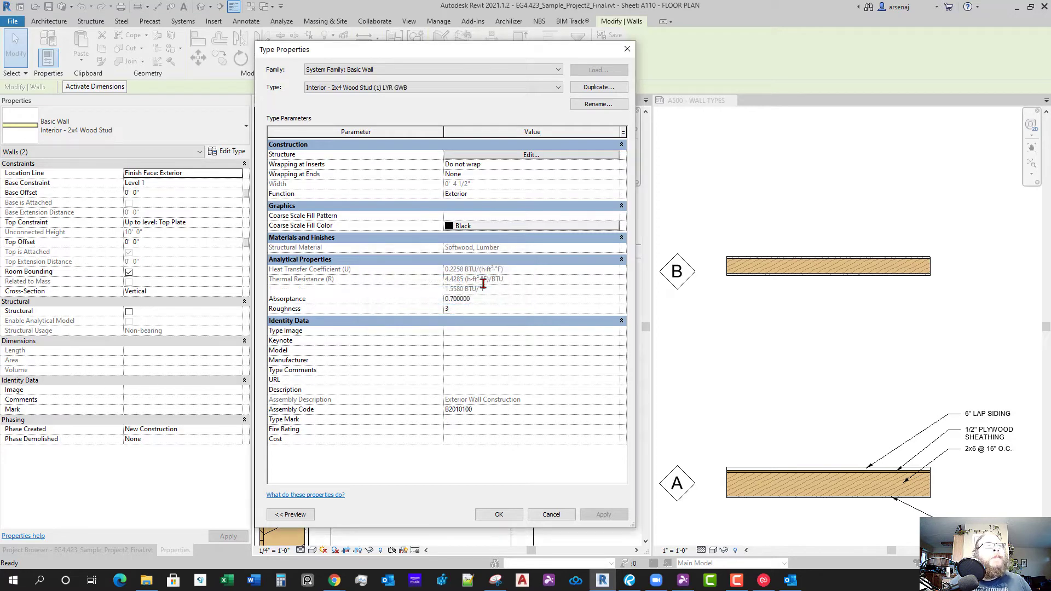
Delete the Finish 2 [5] Gypsum Wall Board layer from the new wall type's structure and apply it to both cavity walls
{"action": "left_click", "coordinate": [504, 157]}
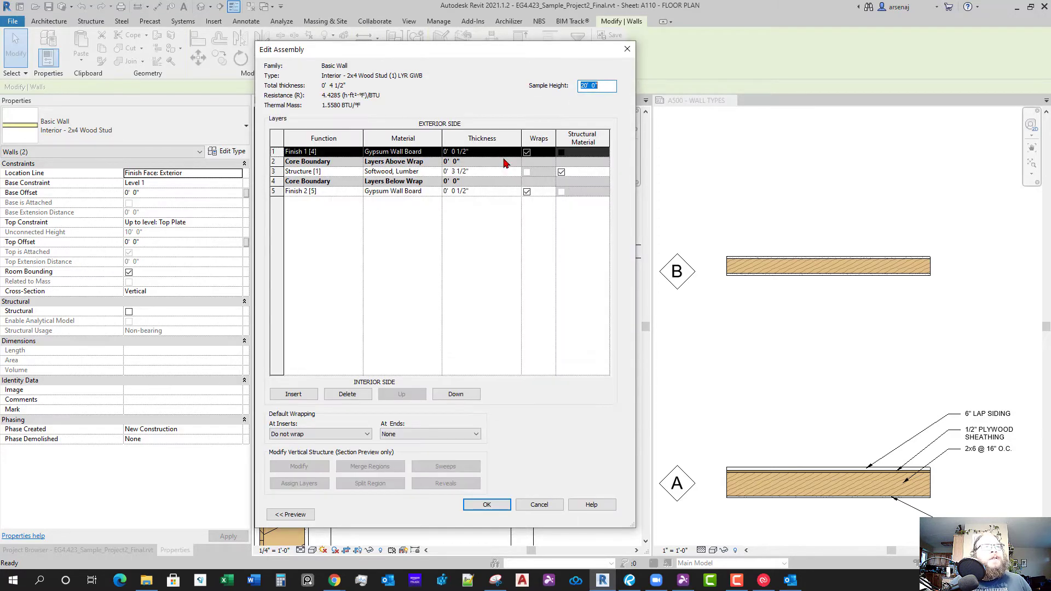
{"action": "left_click", "coordinate": [300, 192]}
{"action": "left_click", "coordinate": [281, 192]}
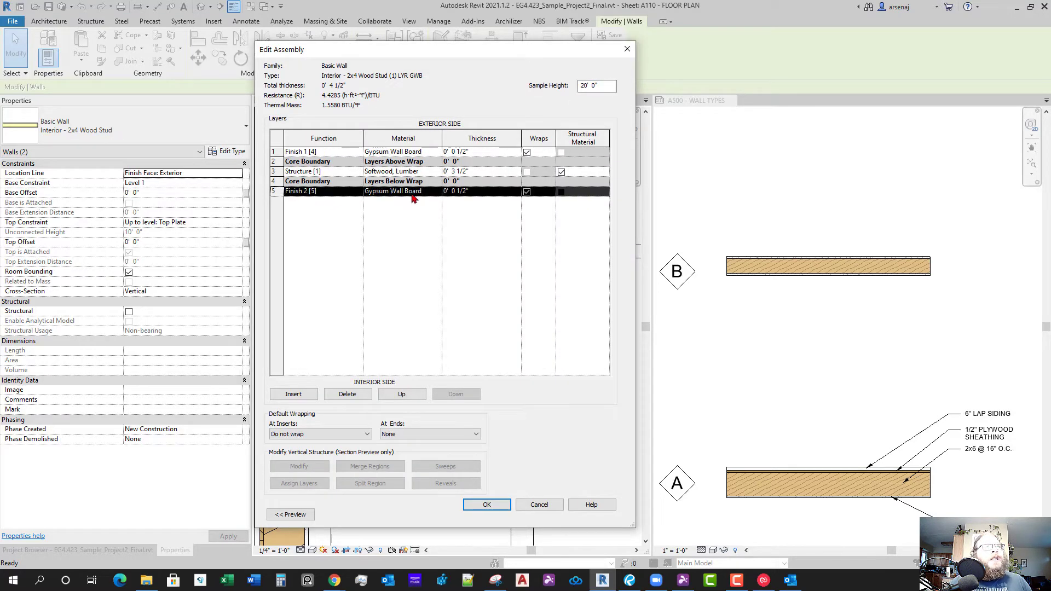
{"action": "left_click", "coordinate": [341, 394]}
{"action": "left_click", "coordinate": [507, 509]}
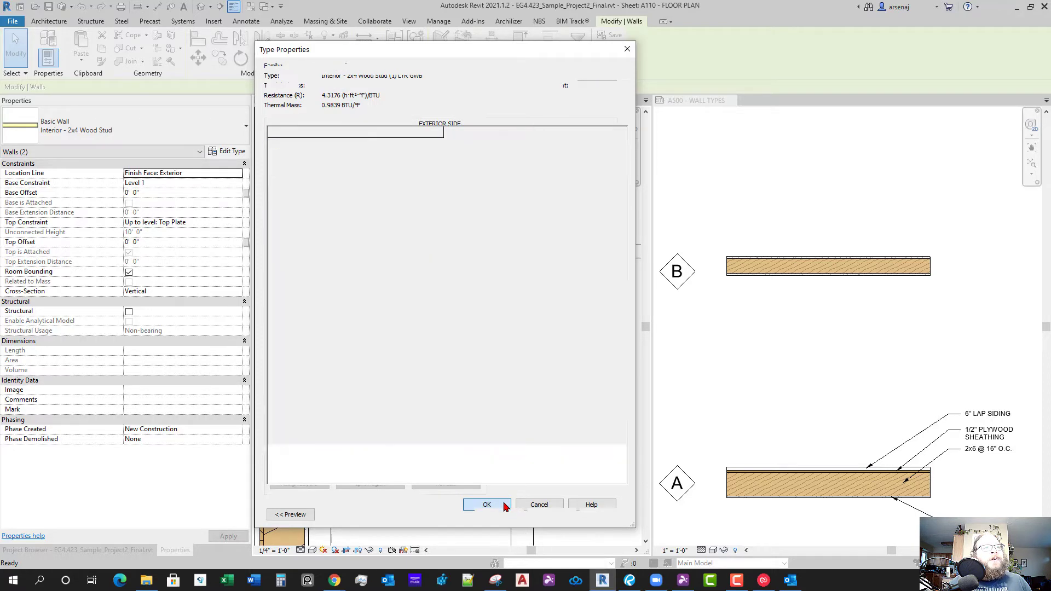
{"action": "left_click", "coordinate": [504, 511]}
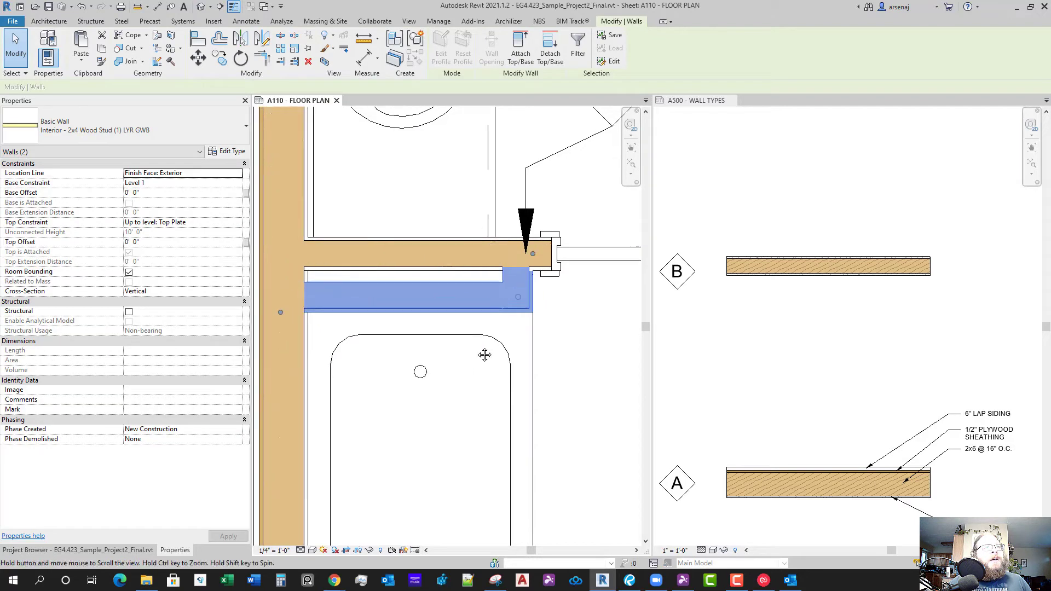
{"action": "left_click", "coordinate": [551, 351]}
Split the vanity-side cavity wall near the door, about 2' 2" from the exterior wall
{"action": "scroll", "coordinate": [552, 359], "scroll_direction": "down", "scroll_amount": 1}
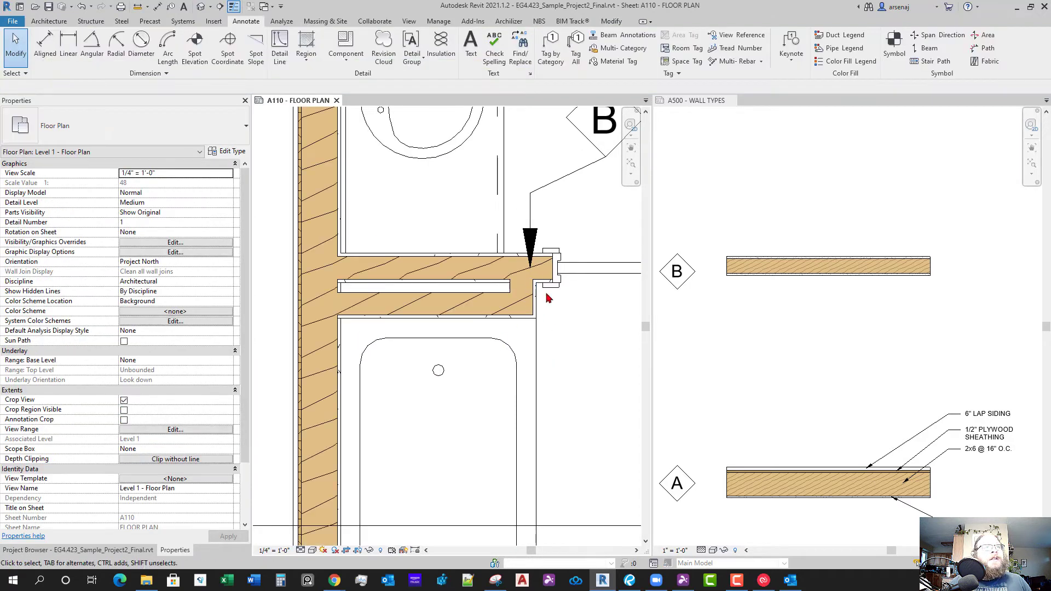
{"action": "scroll", "coordinate": [381, 324], "scroll_direction": "down", "scroll_amount": 2}
{"action": "mouse_move", "coordinate": [543, 355]}
{"action": "middle_mouse_down"}
{"action": "mouse_move", "coordinate": [455, 389]}
{"action": "mouse_move", "coordinate": [499, 400]}
{"action": "mouse_move", "coordinate": [513, 379]}
{"action": "middle_mouse_up"}
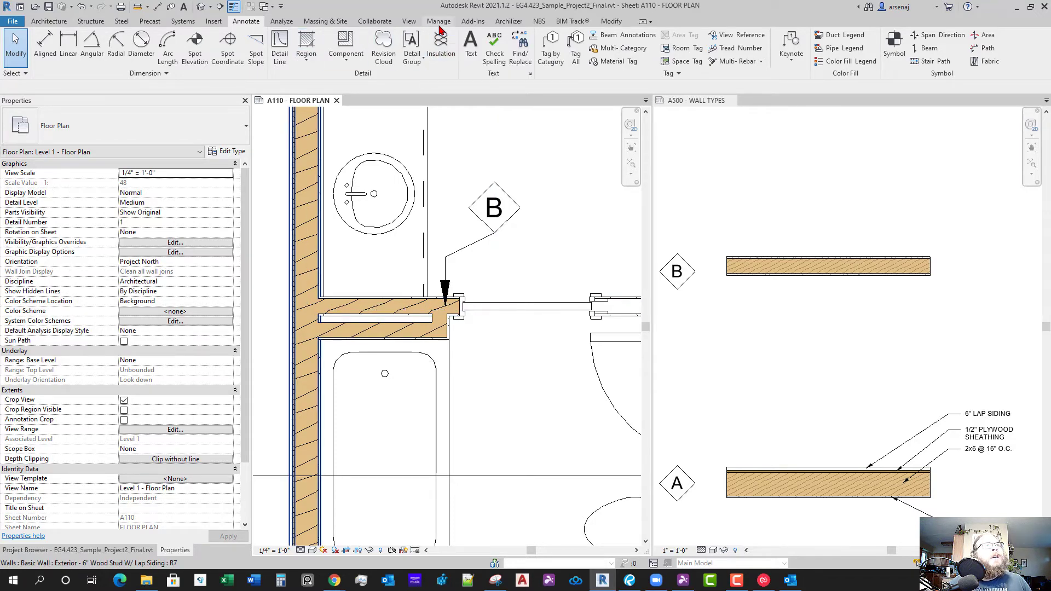
{"action": "left_click", "coordinate": [607, 24]}
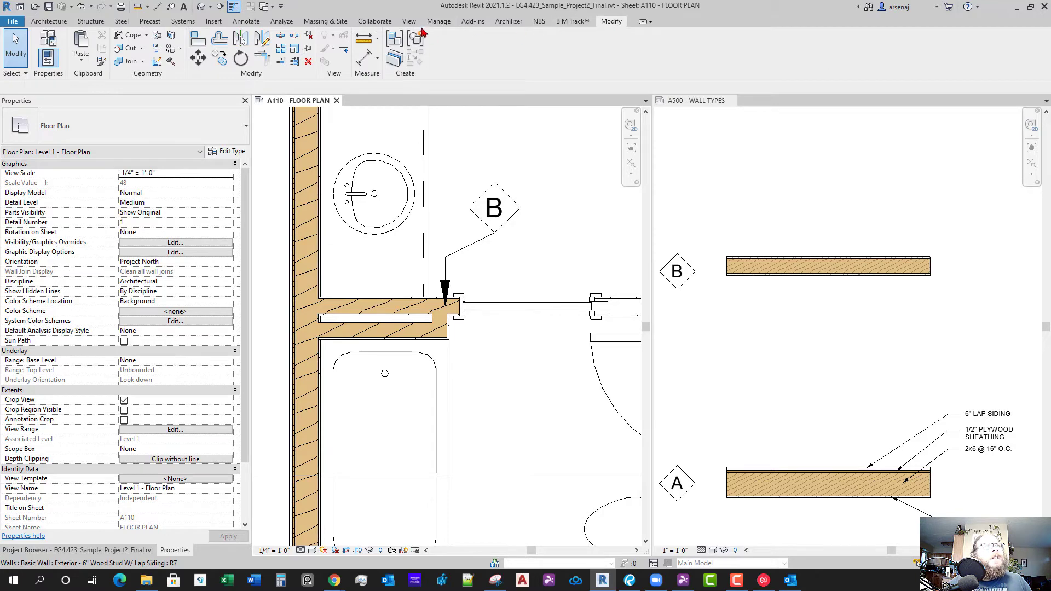
{"action": "left_click", "coordinate": [280, 36]}
{"action": "left_click", "coordinate": [422, 296]}
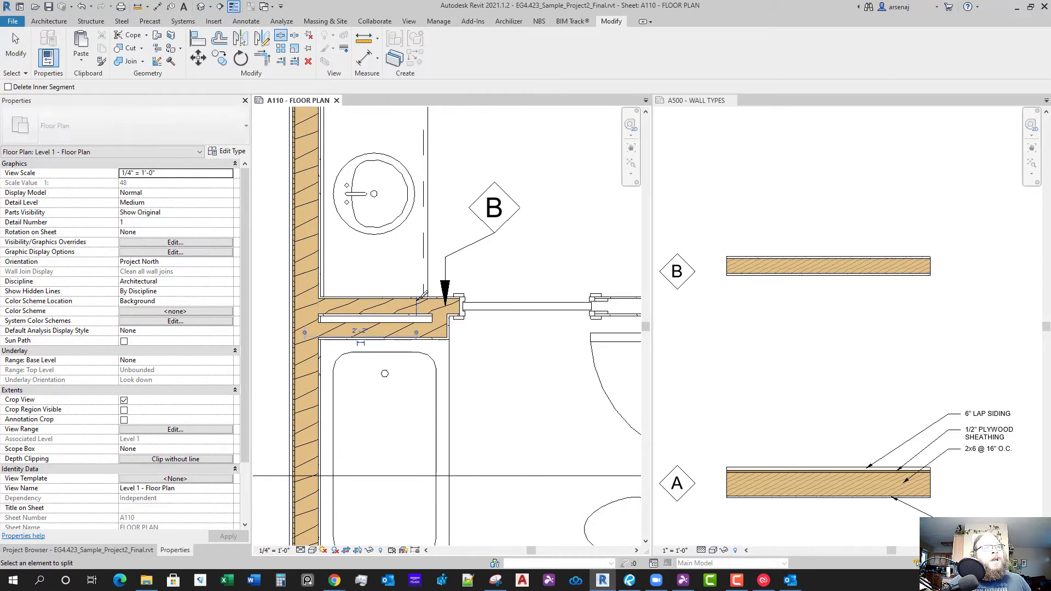
{"action": "key", "text": "Escape"}
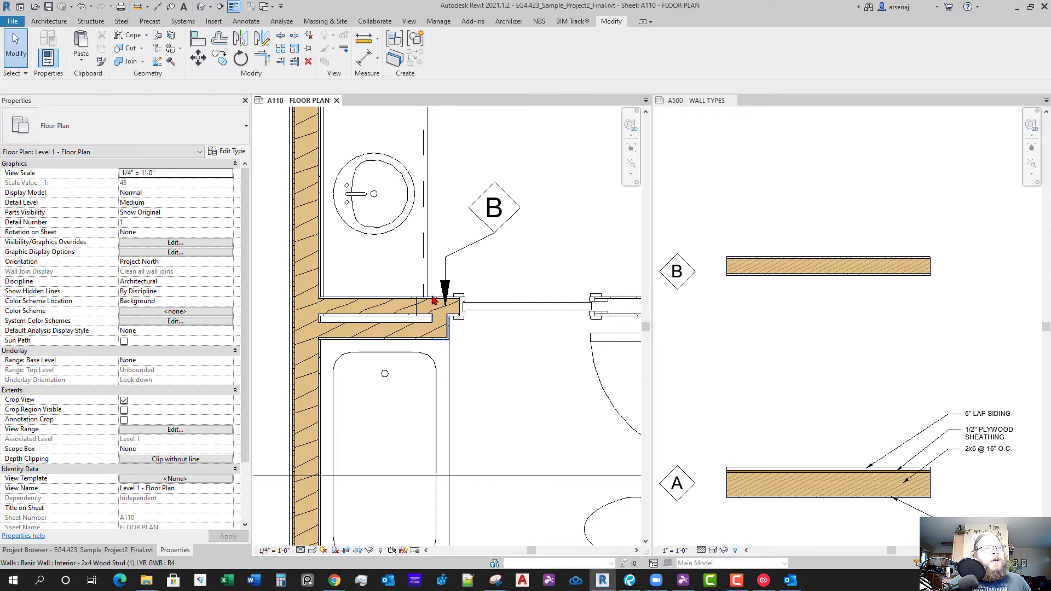
Trim the door-side piece of the split wall to a corner with the short end wall of the cavity
{"action": "left_click", "coordinate": [261, 58]}
{"action": "scroll", "coordinate": [435, 321], "scroll_direction": "up", "scroll_amount": 3}
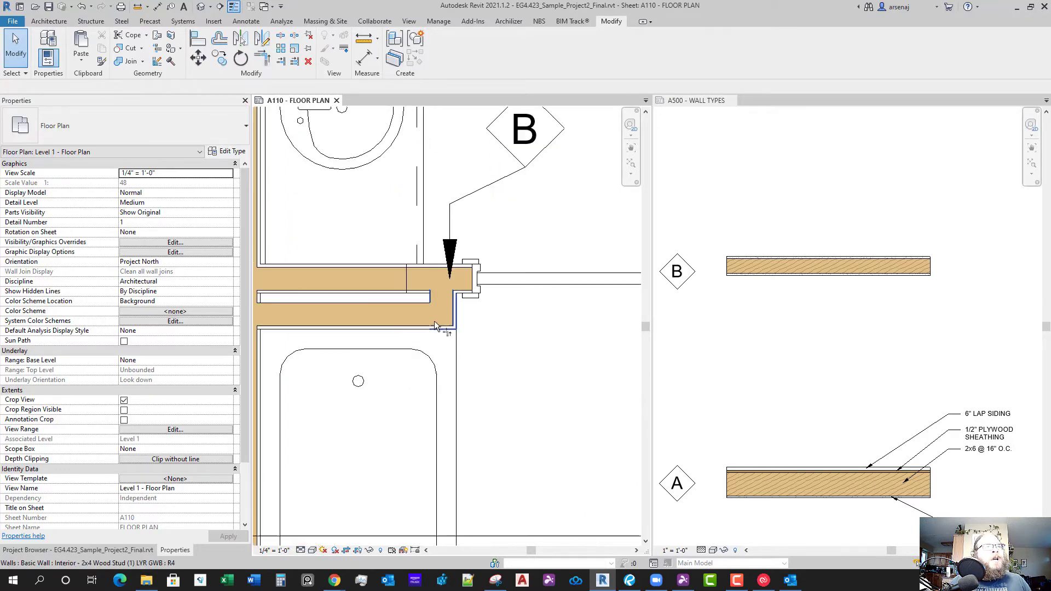
{"action": "left_click", "coordinate": [465, 287]}
{"action": "scroll", "coordinate": [445, 335], "scroll_direction": "down", "scroll_amount": 3}
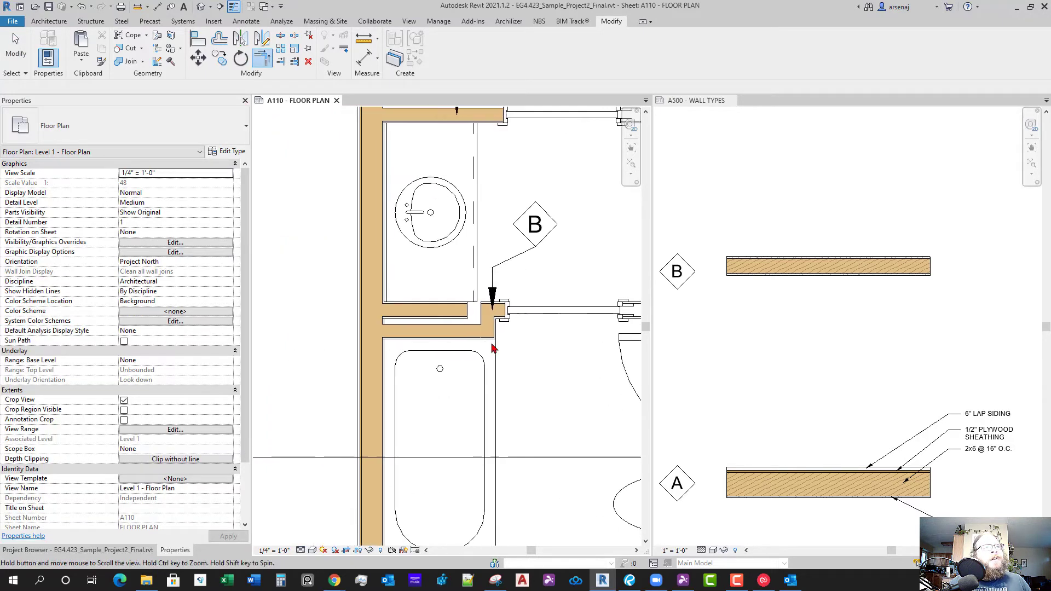
{"action": "key", "text": "Escape"}
Flip the remaining vanity-side wall segment about its Wall Centerline, and return its location line to Finish Face: Exterior
{"action": "left_click", "coordinate": [456, 320]}
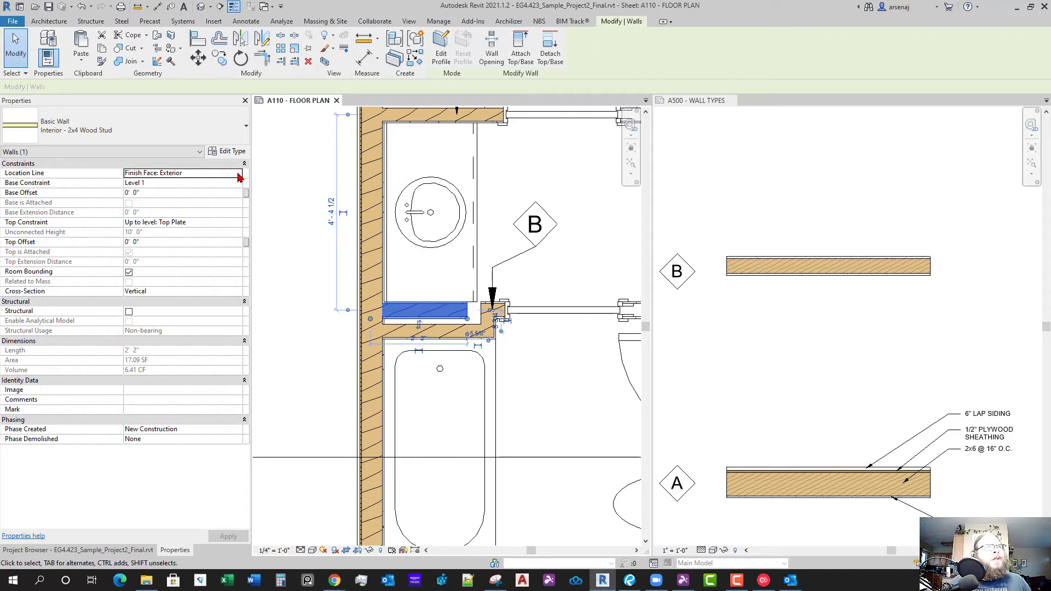
{"action": "left_click", "coordinate": [239, 174]}
{"action": "left_click", "coordinate": [178, 184]}
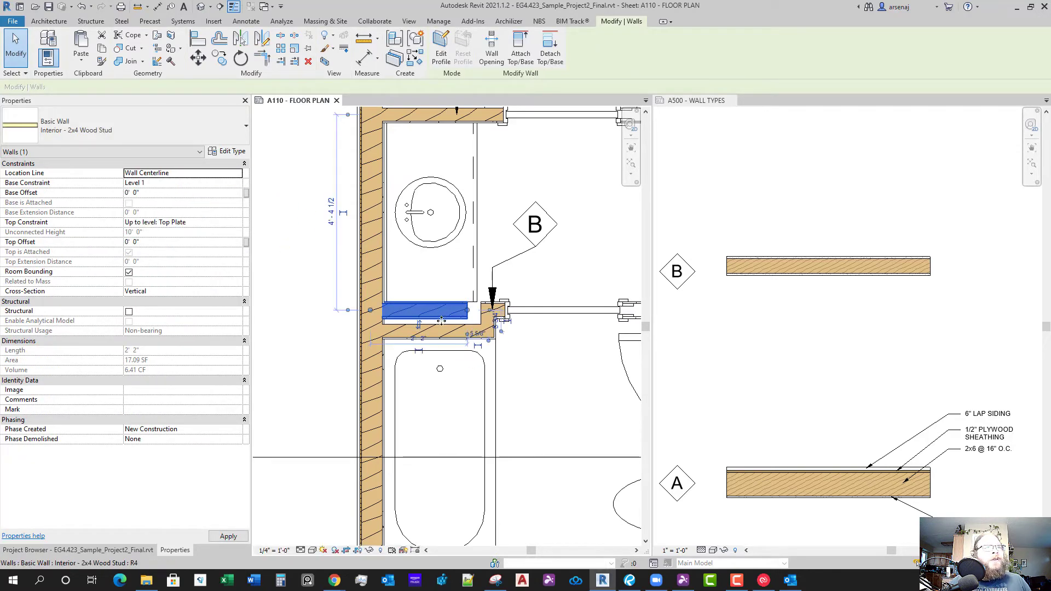
{"action": "left_click", "coordinate": [239, 174]}
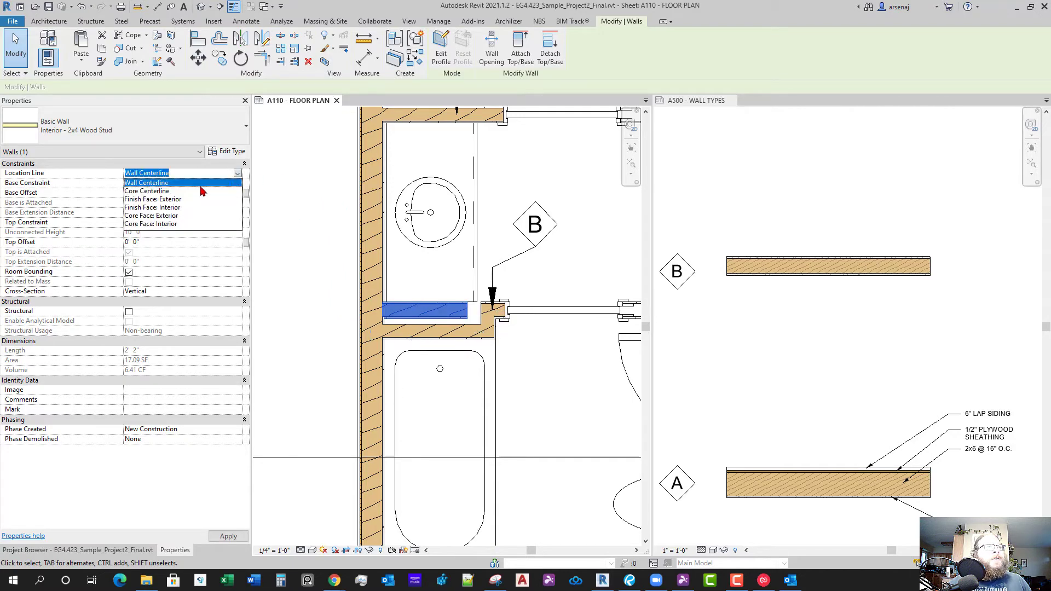
{"action": "left_click", "coordinate": [164, 199]}
Change the vanity-side wall segment's type to Interior - 2x4 Wood Stud (1) LYR GWB
{"action": "scroll", "coordinate": [460, 382], "scroll_direction": "up", "scroll_amount": 2}
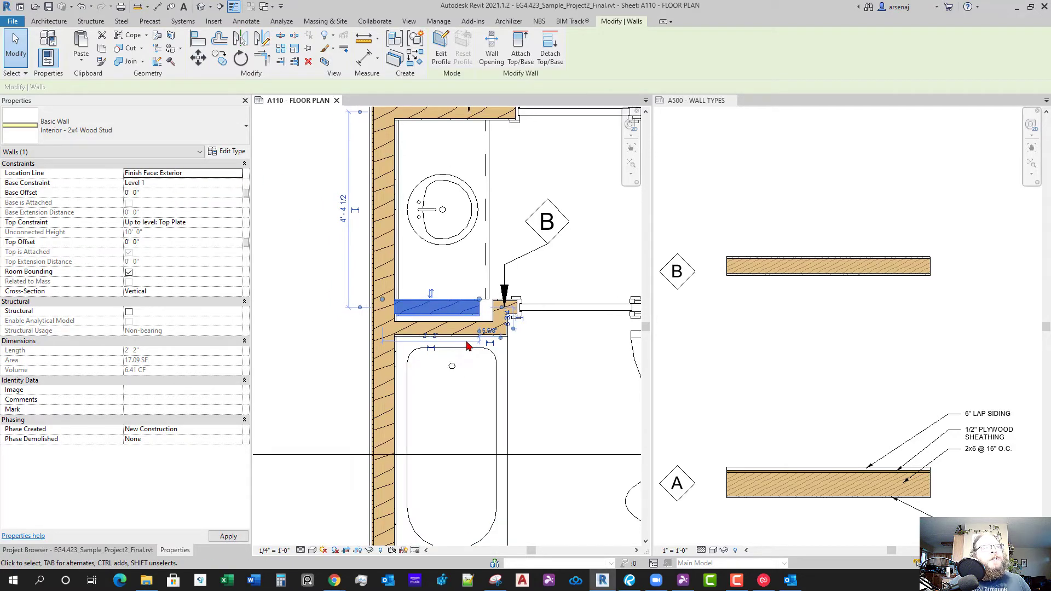
{"action": "scroll", "coordinate": [460, 382], "scroll_direction": "up", "scroll_amount": 2}
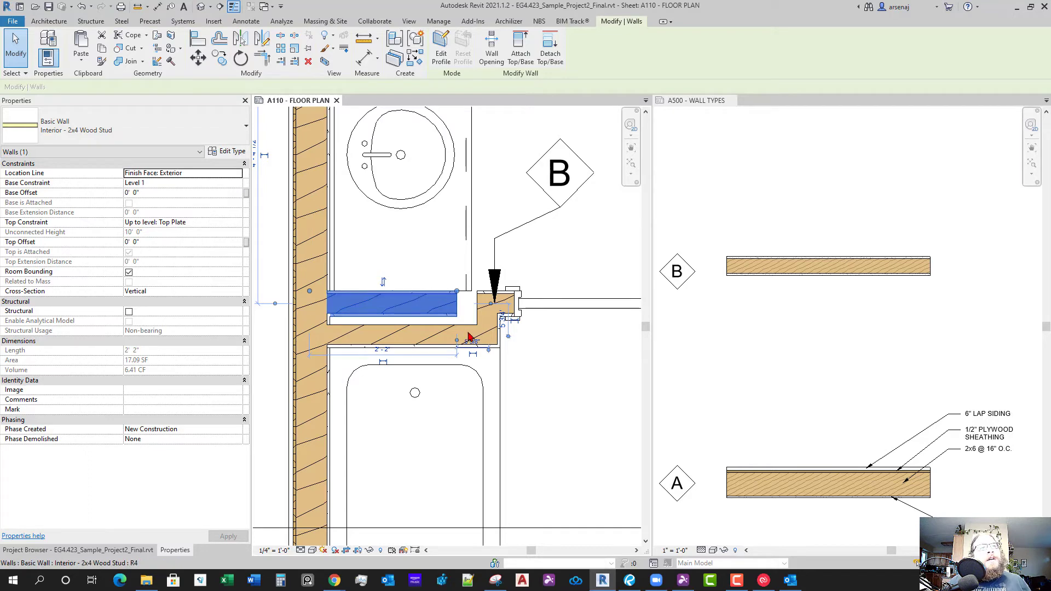
{"action": "scroll", "coordinate": [432, 294], "scroll_direction": "down", "scroll_amount": 3}
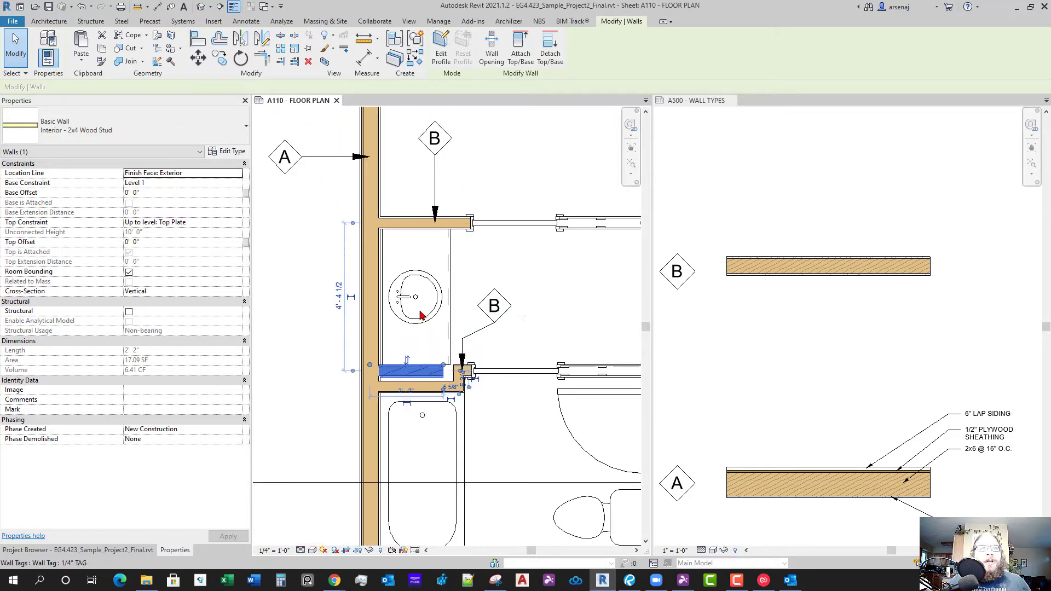
{"action": "scroll", "coordinate": [421, 316], "scroll_direction": "down", "scroll_amount": 2}
{"action": "scroll", "coordinate": [428, 339], "scroll_direction": "up", "scroll_amount": 3}
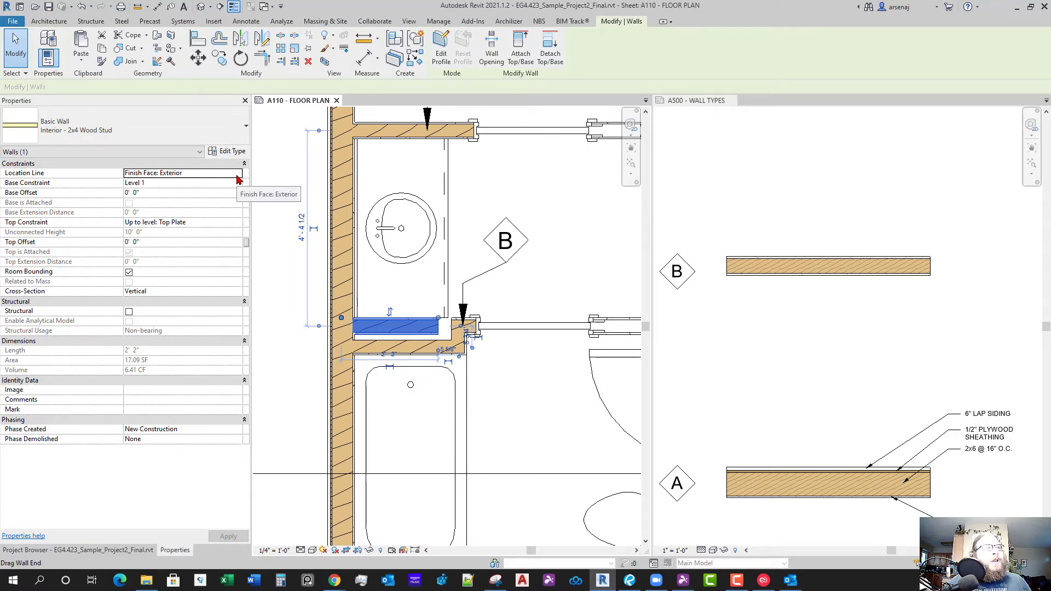
{"action": "left_click", "coordinate": [197, 129]}
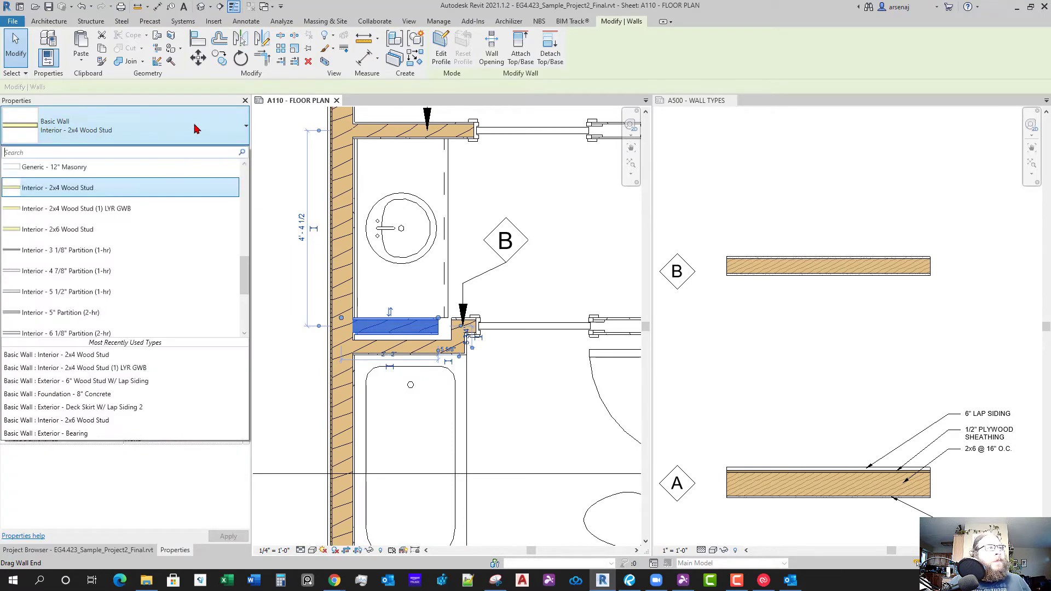
{"action": "left_click", "coordinate": [119, 211]}
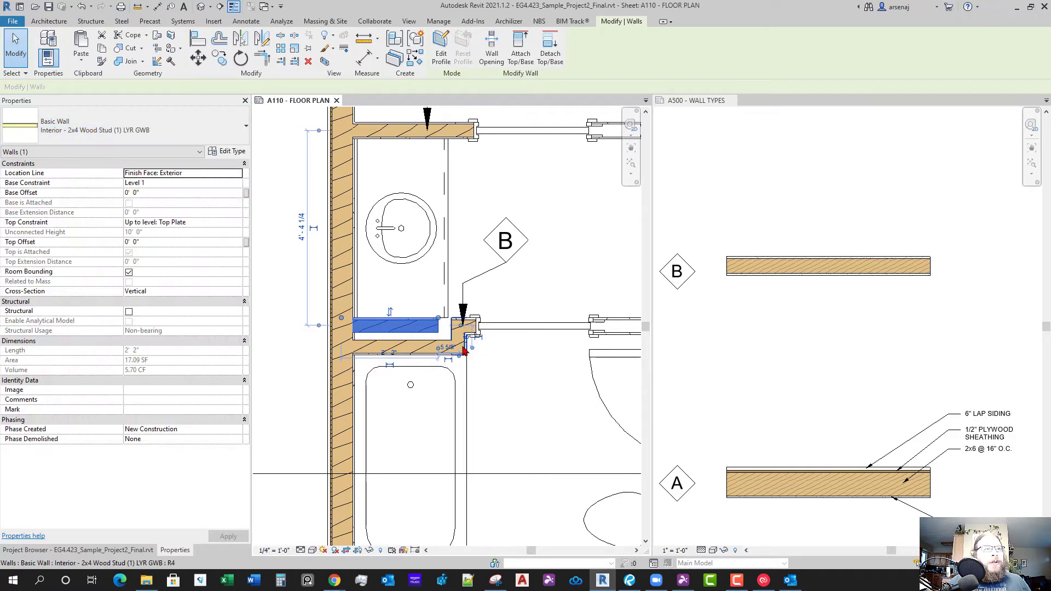
Extend the vanity-side cavity wall segment to meet the short end wall, closing the gap near the door
{"action": "scroll", "coordinate": [429, 326], "scroll_direction": "up", "scroll_amount": 2}
{"action": "scroll", "coordinate": [427, 317], "scroll_direction": "up", "scroll_amount": 2}
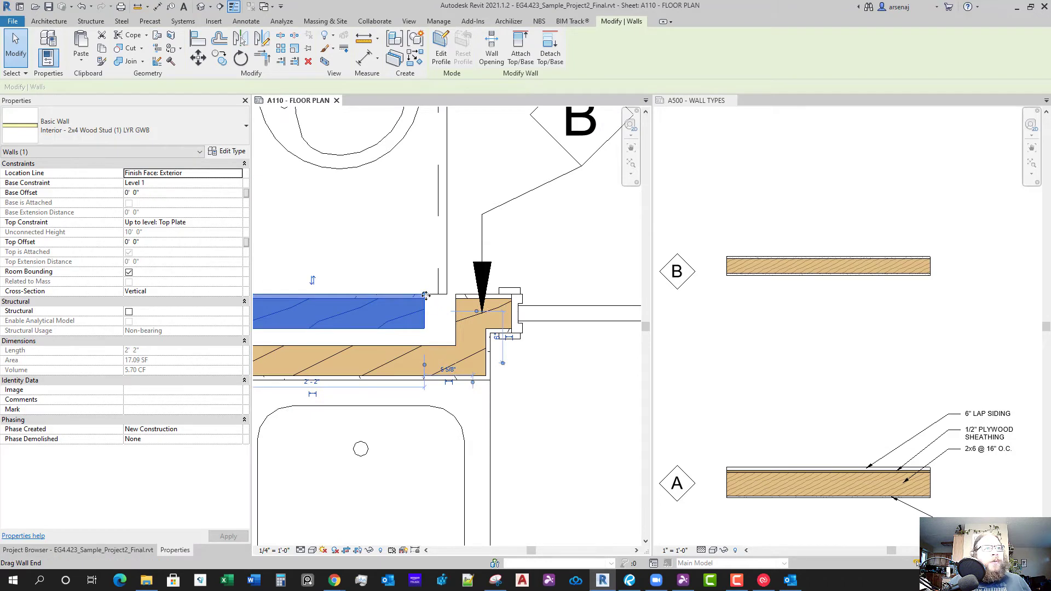
{"action": "right_click", "coordinate": [426, 296]}
{"action": "left_click", "coordinate": [452, 345]}
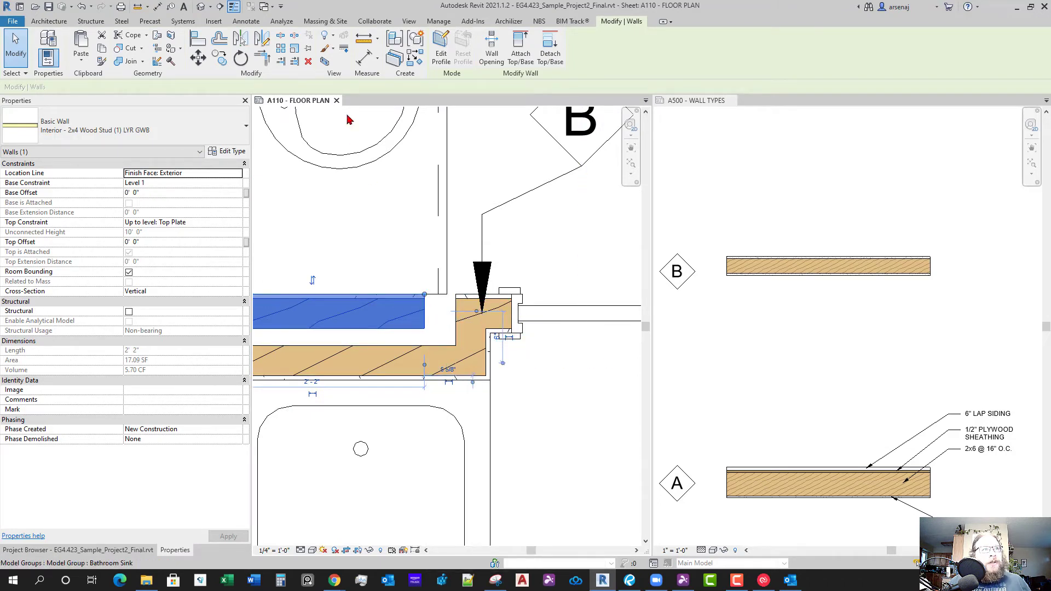
{"action": "left_click", "coordinate": [281, 65]}
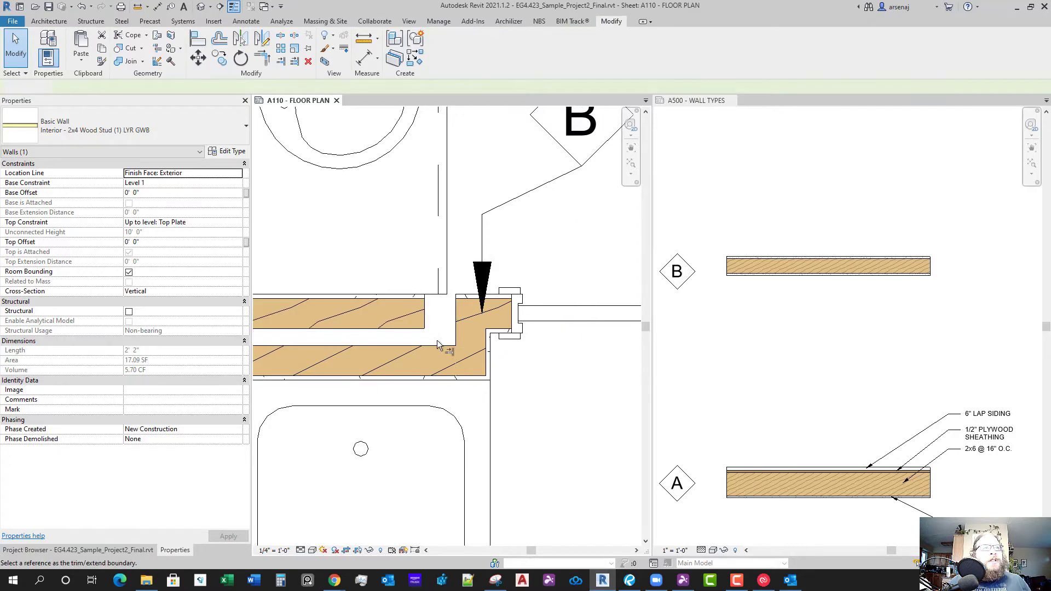
{"action": "left_click", "coordinate": [456, 314]}
{"action": "left_click", "coordinate": [435, 307]}
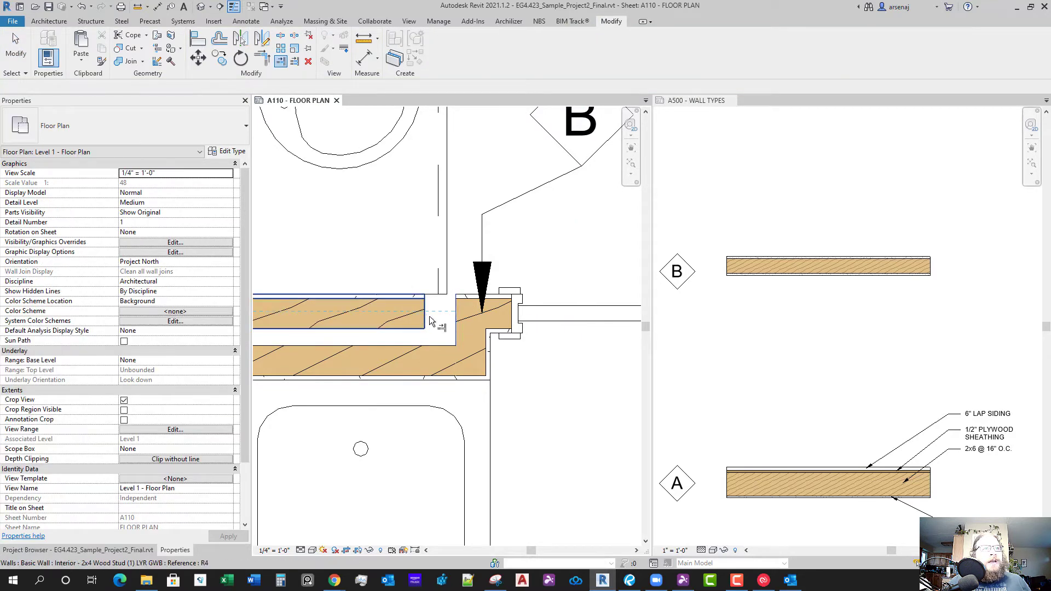
{"action": "scroll", "coordinate": [468, 322], "scroll_direction": "up", "scroll_amount": 2}
{"action": "key", "text": "Escape"}
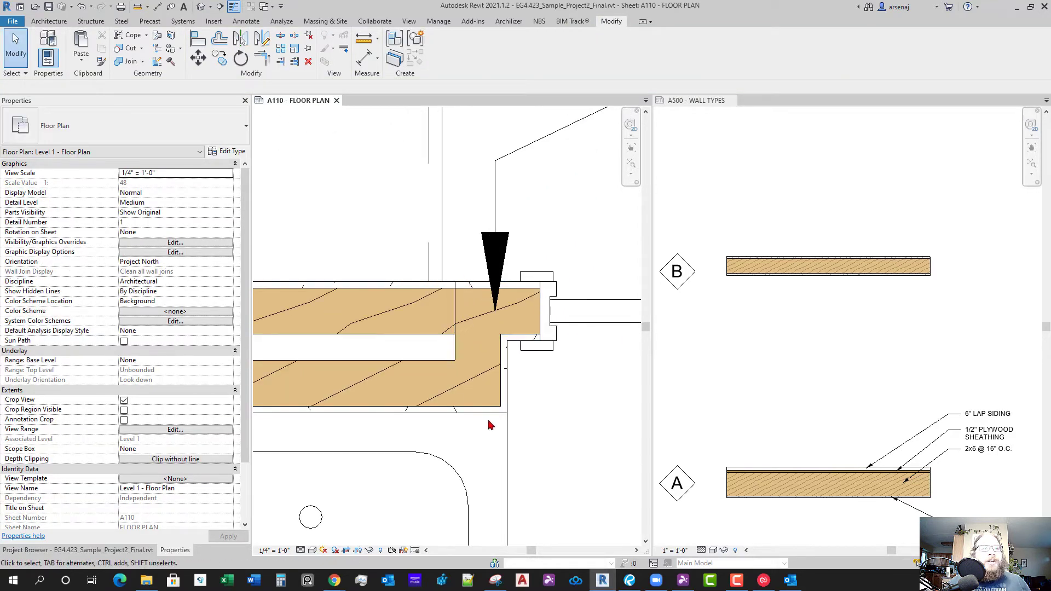
Examine the walls around the bathtub, vanities and toilet on the floor plan to decide which still need tags
{"action": "scroll", "coordinate": [476, 315], "scroll_direction": "down", "scroll_amount": 4}
{"action": "scroll", "coordinate": [535, 372], "scroll_direction": "up", "scroll_amount": 2}
{"action": "scroll", "coordinate": [535, 372], "scroll_direction": "down", "scroll_amount": 4}
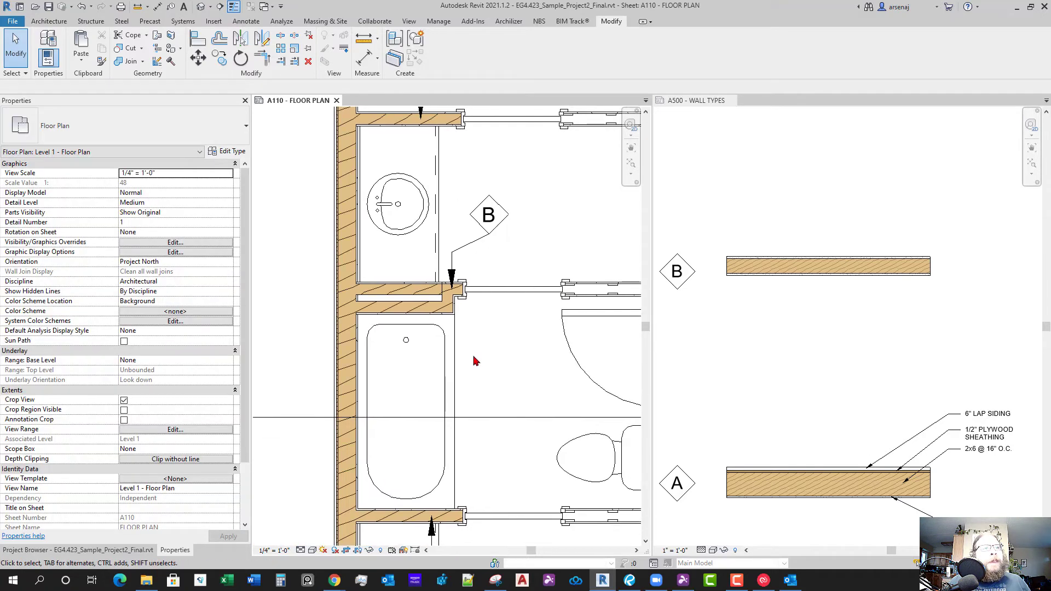
{"action": "scroll", "coordinate": [443, 366], "scroll_direction": "up", "scroll_amount": 2}
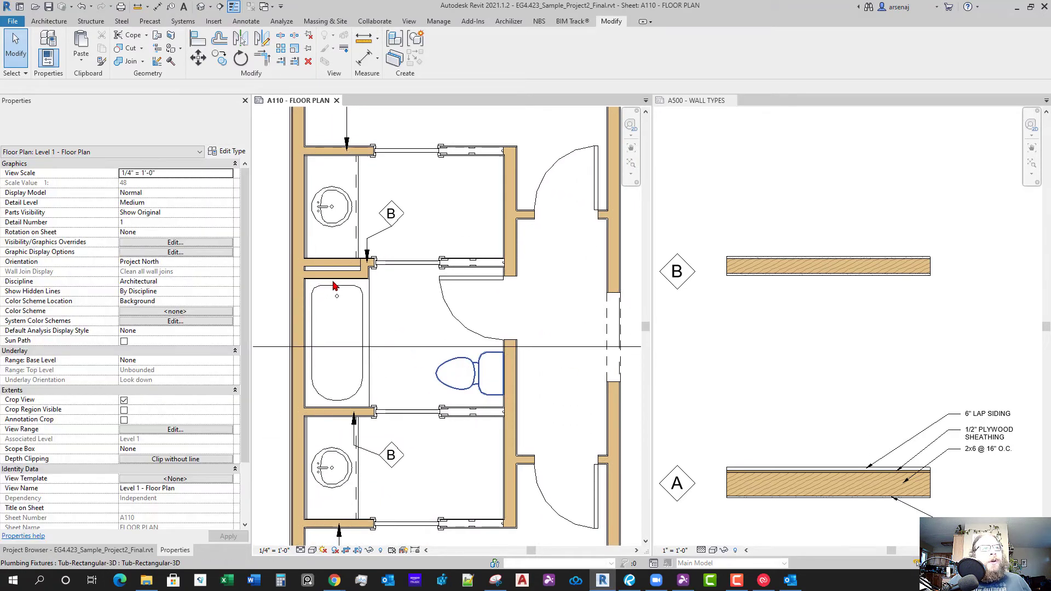
{"action": "scroll", "coordinate": [399, 359], "scroll_direction": "up", "scroll_amount": 2}
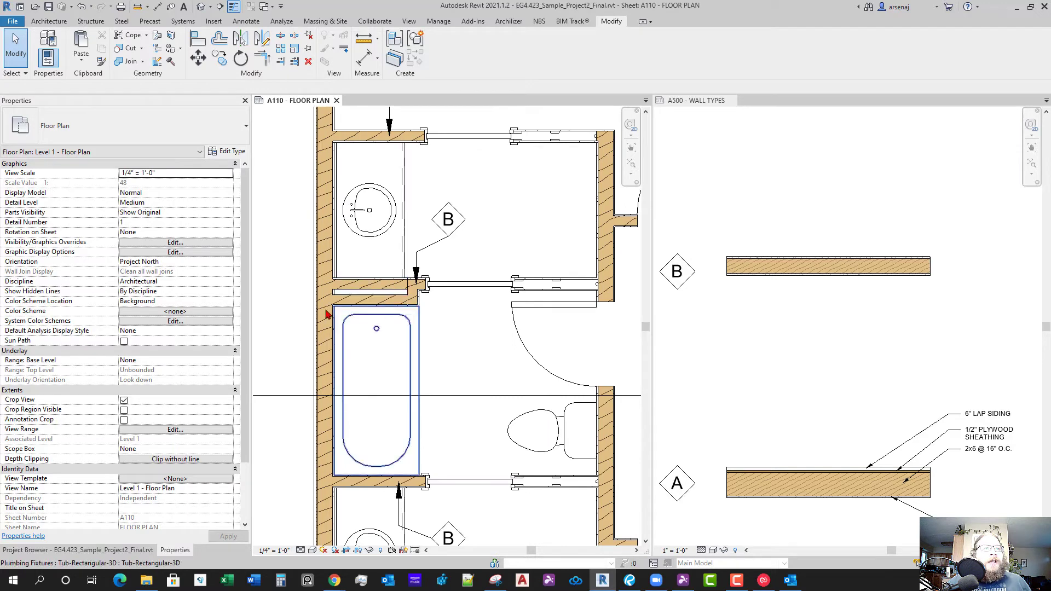
{"action": "scroll", "coordinate": [393, 299], "scroll_direction": "up", "scroll_amount": 2}
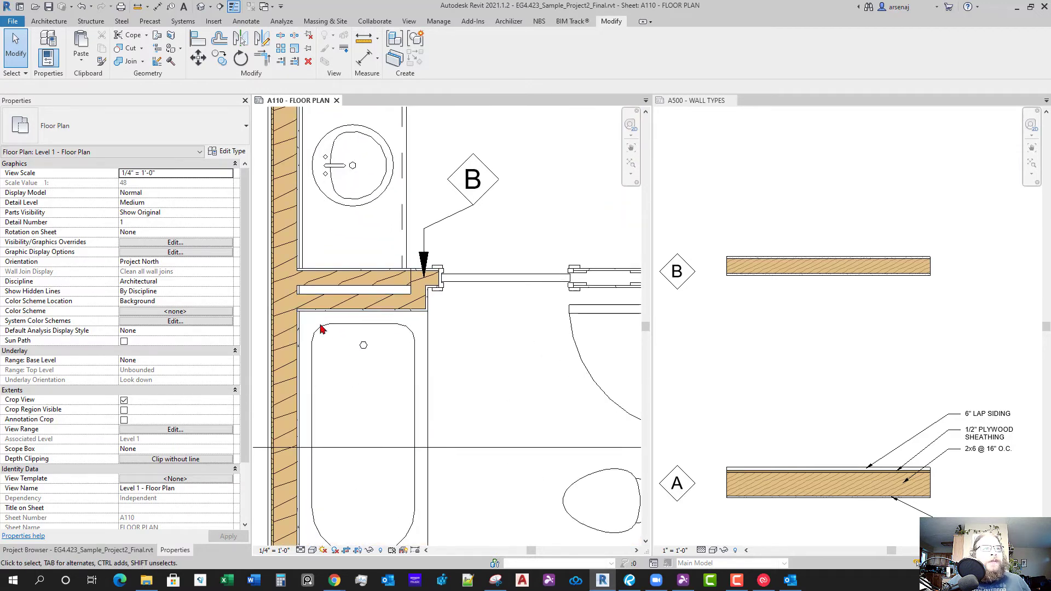
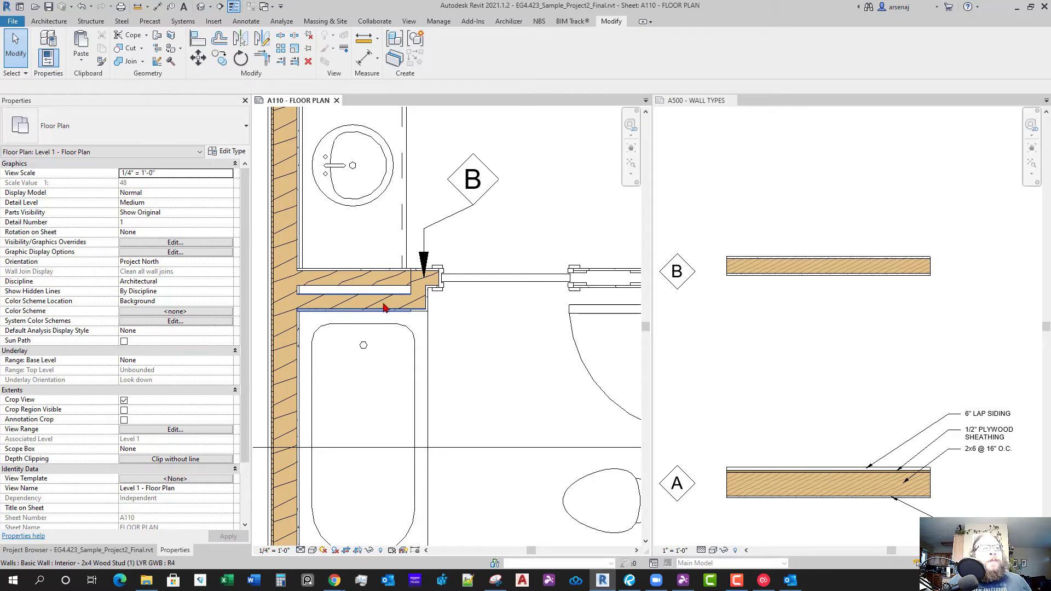
{"action": "middle_click_drag", "start_coordinate": [387, 312], "coordinate": [347, 333]}
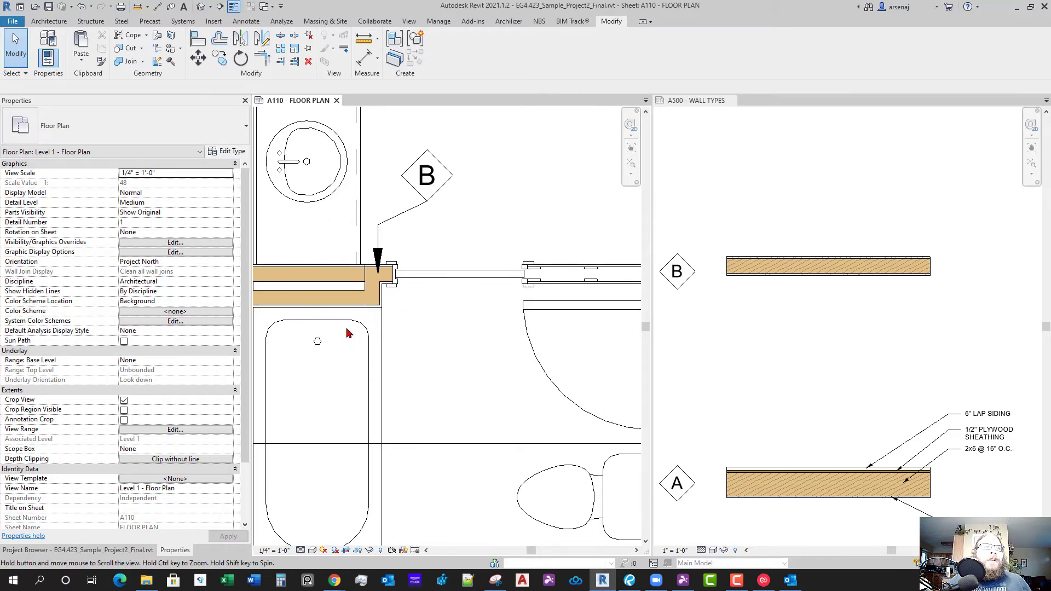
{"action": "scroll", "coordinate": [347, 332], "scroll_direction": "down", "scroll_amount": 3}
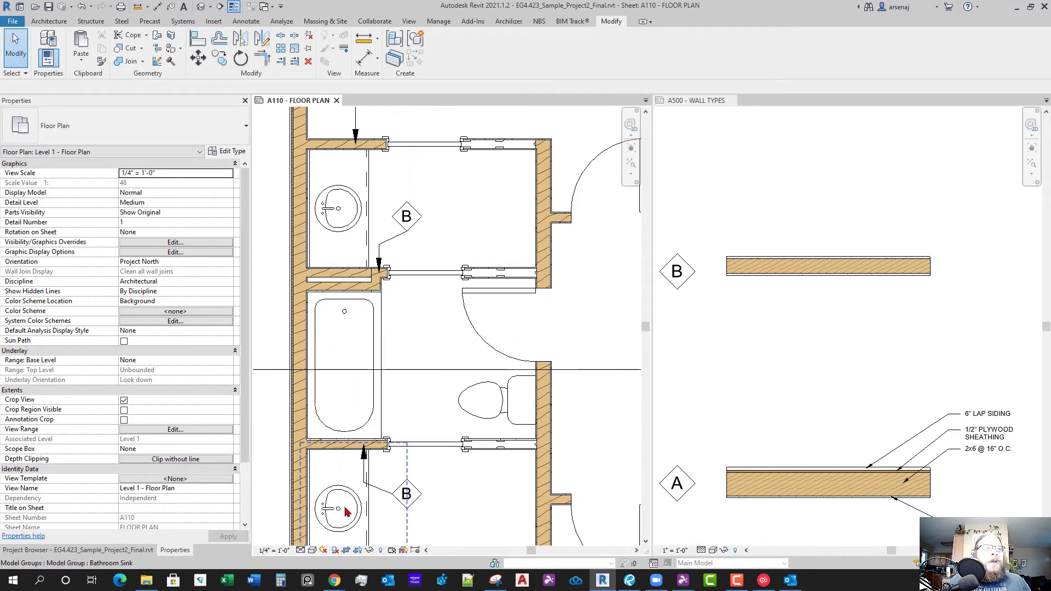
{"action": "middle_click_drag", "start_coordinate": [346, 511], "coordinate": [361, 394]}
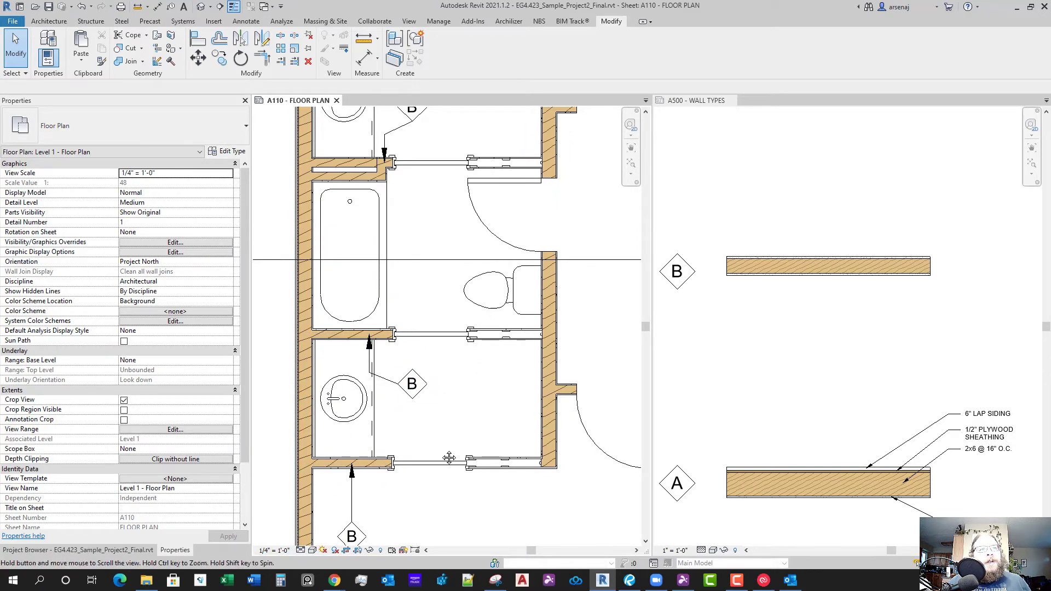
{"action": "middle_click_drag", "start_coordinate": [450, 457], "coordinate": [421, 499]}
{"action": "scroll", "coordinate": [421, 500], "scroll_direction": "down", "scroll_amount": 1}
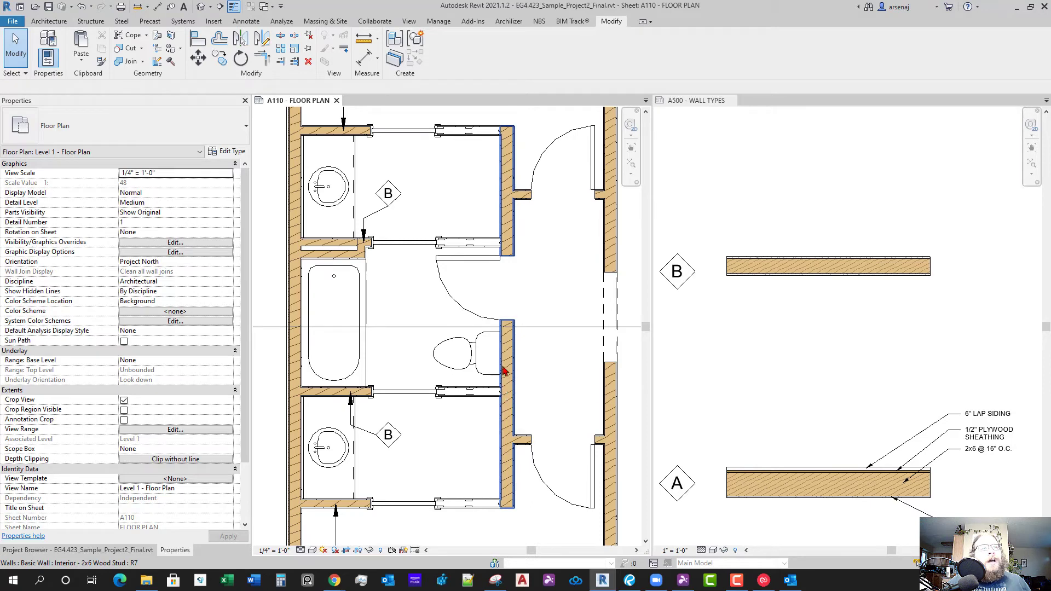
{"action": "middle_click_drag", "start_coordinate": [513, 378], "coordinate": [513, 371]}
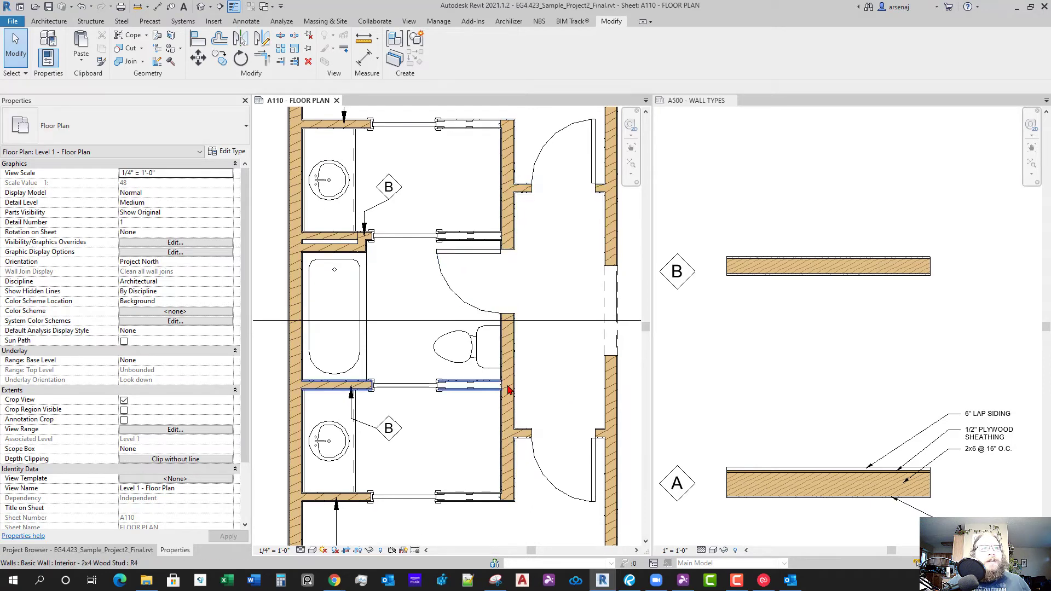
Try to tag the 2x6 wood stud wall behind the toilet with a vertically oriented wall tag
{"action": "key", "text": "t"}
{"action": "key", "text": "g"}
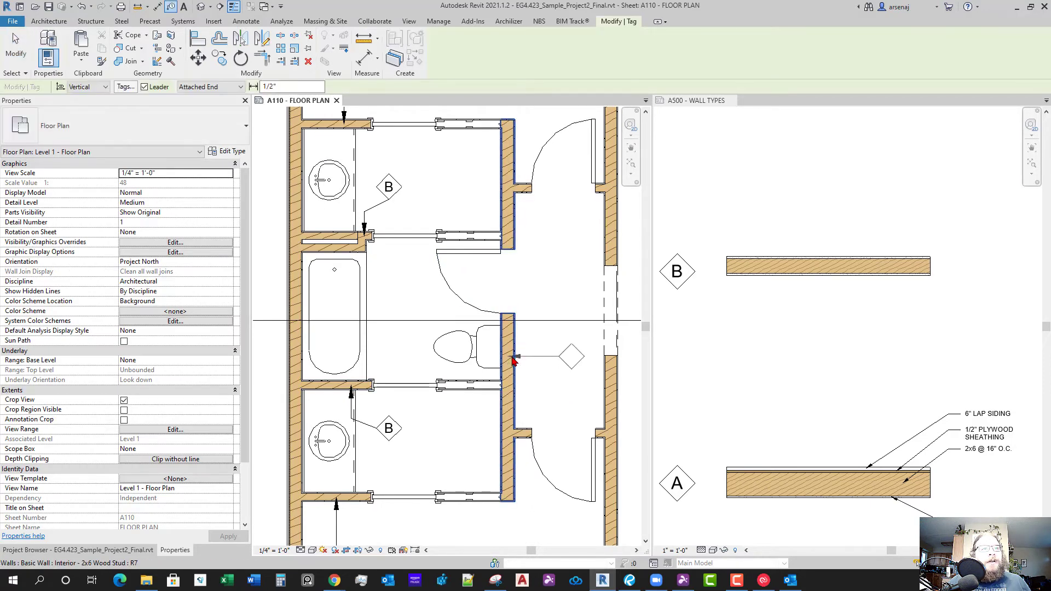
{"action": "left_click", "coordinate": [582, 363]}
{"action": "key", "text": "Escape"}
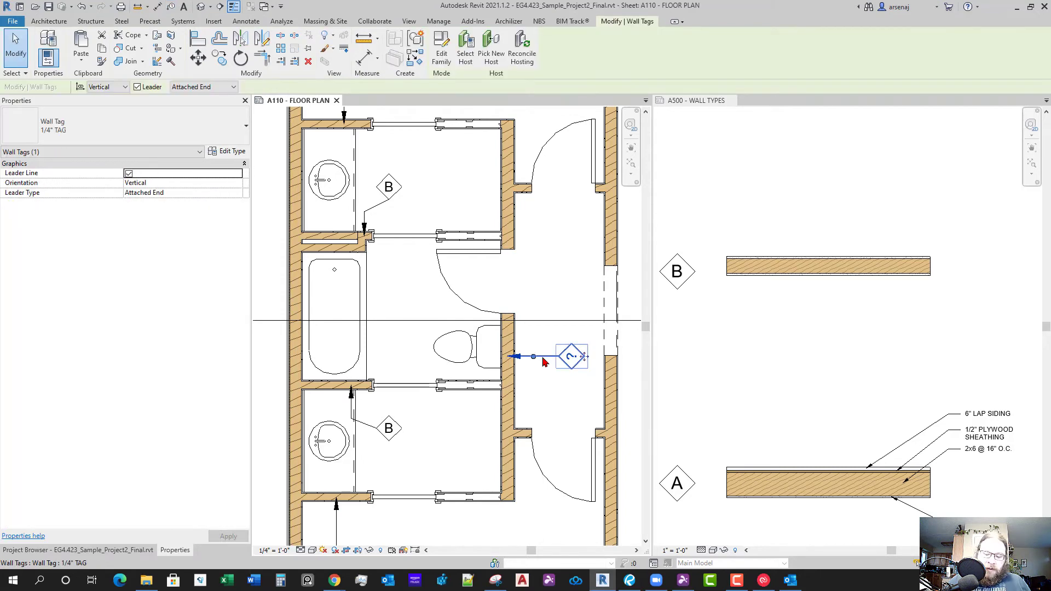
{"action": "key", "text": "Delete"}
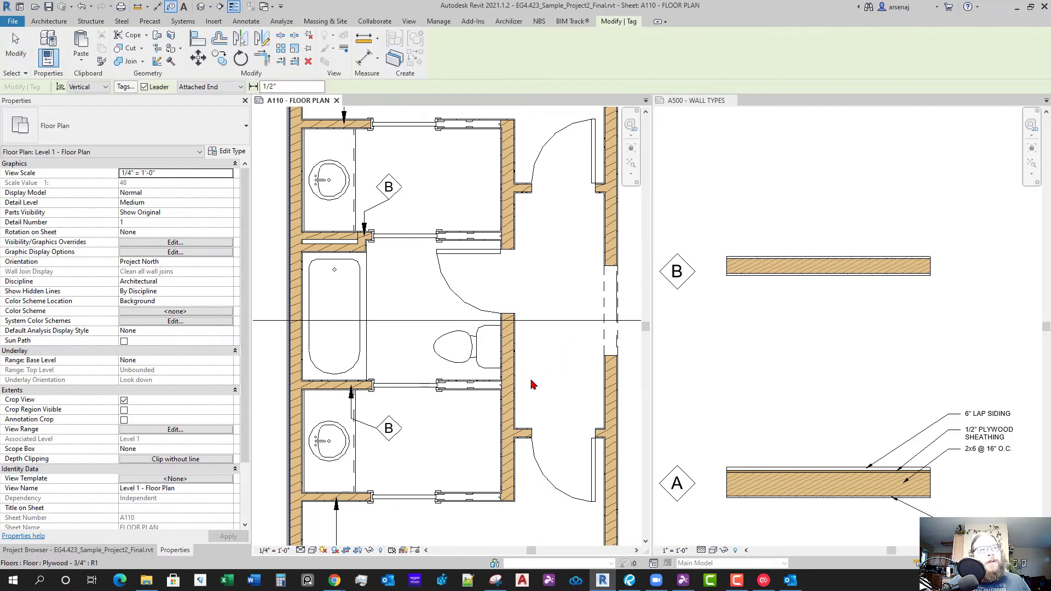
Tag the 2x6 wood stud wall behind the toilet by category, using a horizontal tag with an attached-end leader
{"action": "left_click", "coordinate": [246, 22]}
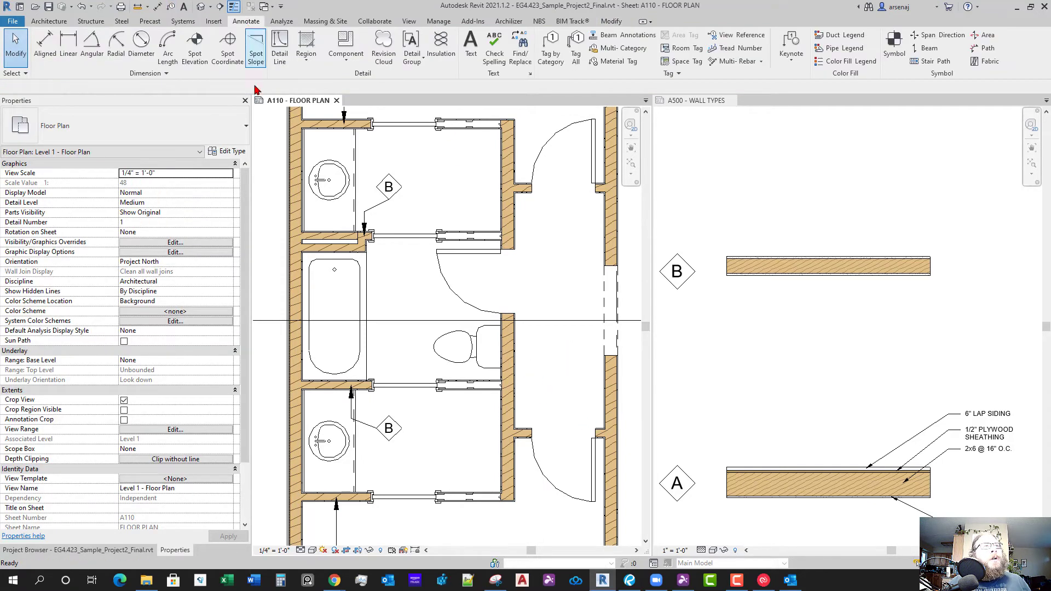
{"action": "left_click", "coordinate": [550, 52]}
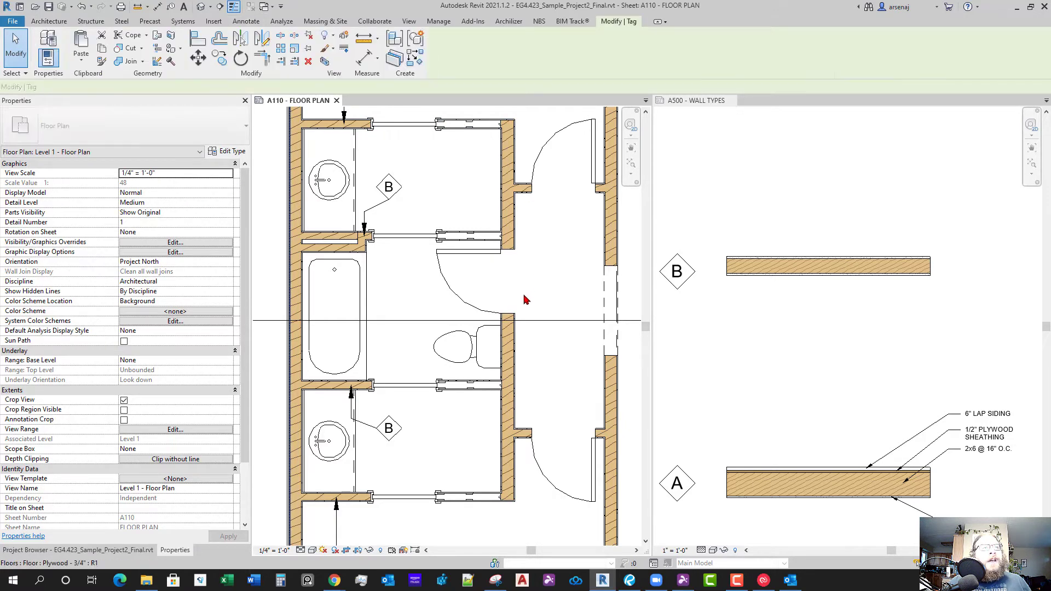
{"action": "key", "text": "space"}
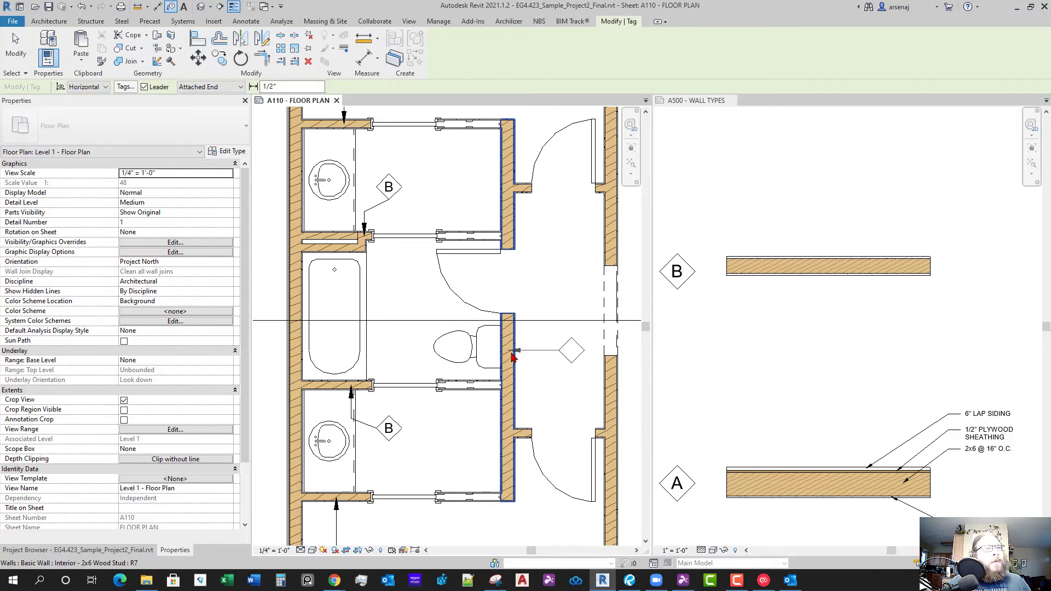
{"action": "left_click", "coordinate": [517, 353]}
{"action": "key", "text": "Escape"}
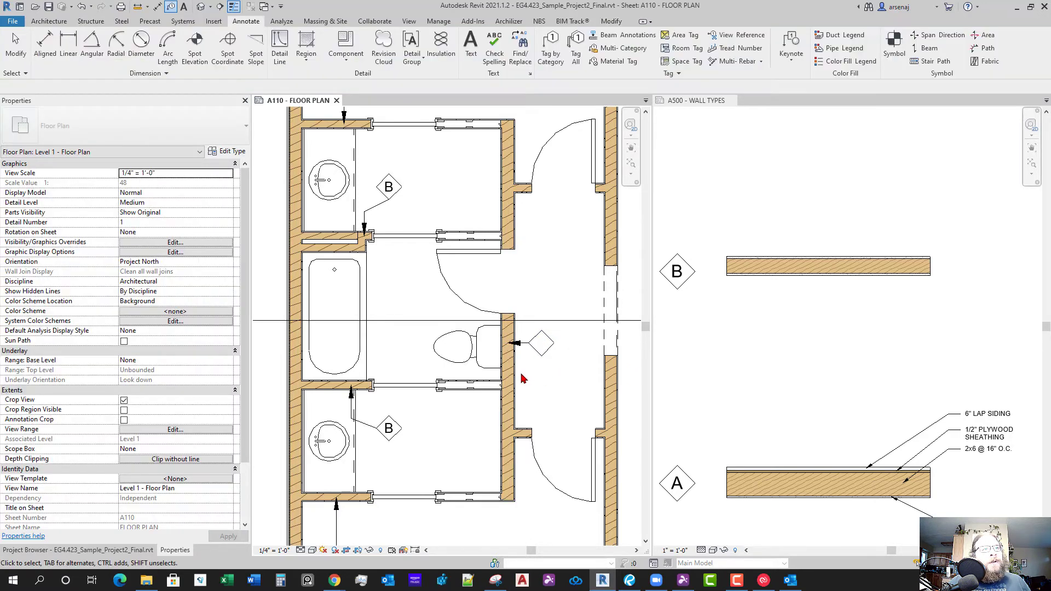
Examine the extent and properties of the 2x6 wood stud wall between the bathroom and the hallway
{"action": "left_click", "coordinate": [511, 377]}
{"action": "middle_click_drag", "start_coordinate": [586, 429], "coordinate": [537, 381]}
{"action": "scroll", "coordinate": [533, 368], "scroll_direction": "up", "scroll_amount": 2}
{"action": "scroll", "coordinate": [514, 371], "scroll_direction": "down", "scroll_amount": 3}
{"action": "scroll", "coordinate": [517, 345], "scroll_direction": "up", "scroll_amount": 1}
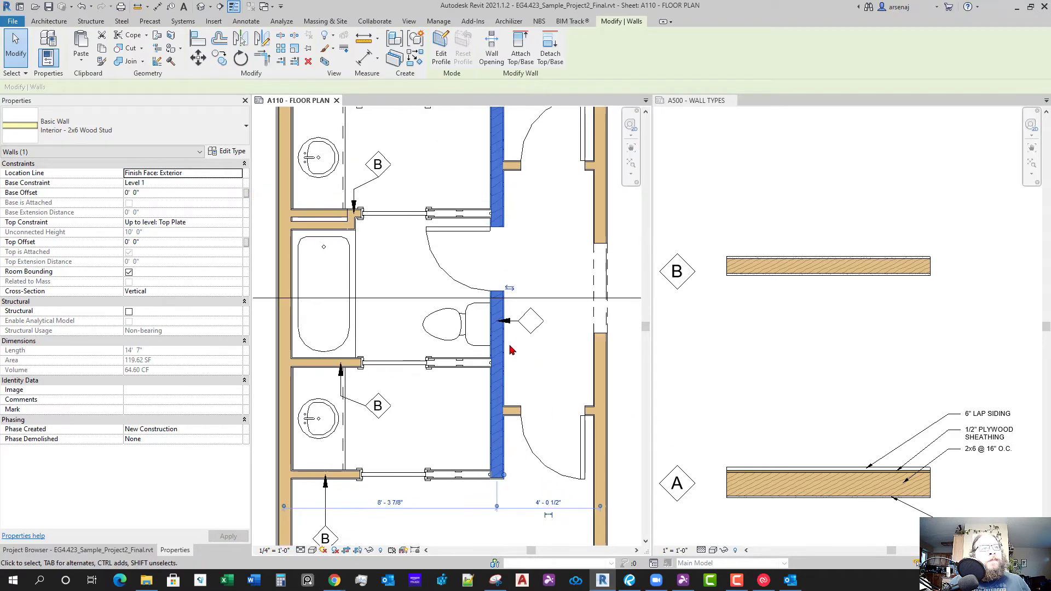
{"action": "key", "text": "Escape"}
{"action": "left_click", "coordinate": [504, 351]}
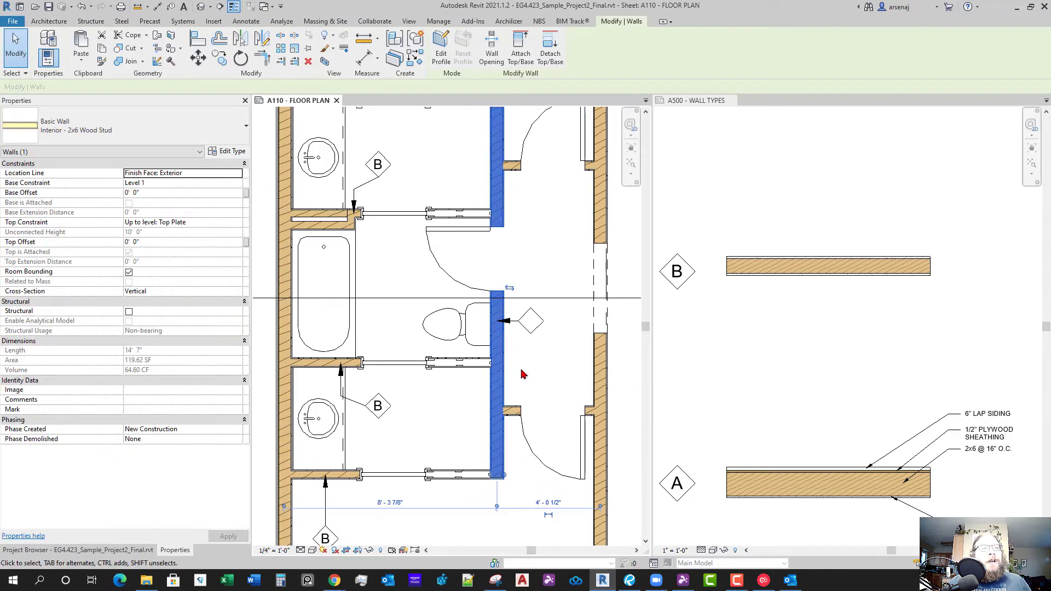
{"action": "scroll", "coordinate": [521, 374], "scroll_direction": "down", "scroll_amount": 2}
{"action": "middle_click_drag", "start_coordinate": [522, 373], "coordinate": [486, 399]}
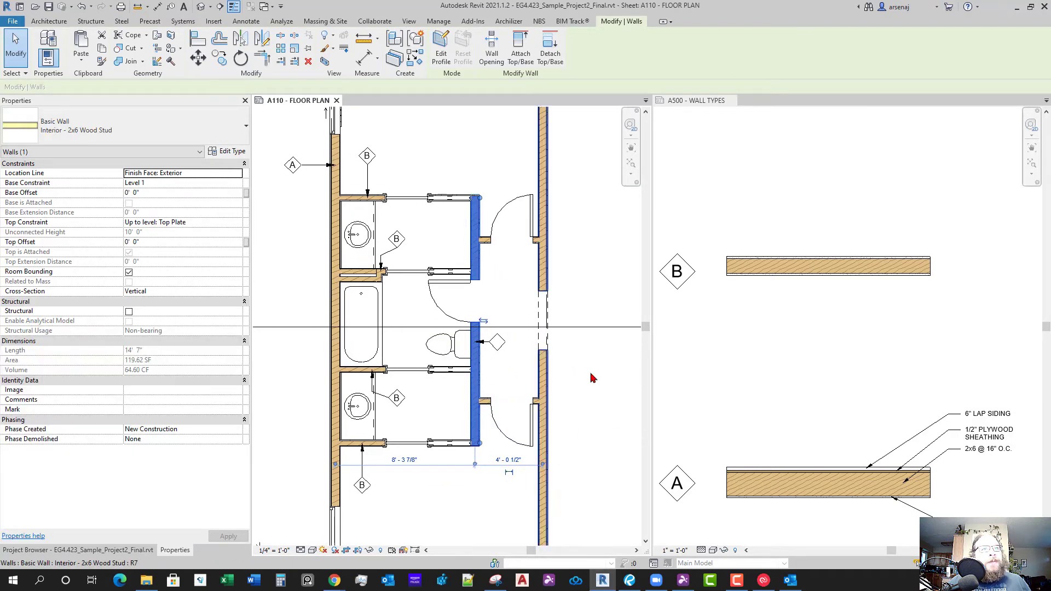
{"action": "scroll", "coordinate": [353, 284], "scroll_direction": "up", "scroll_amount": 4}
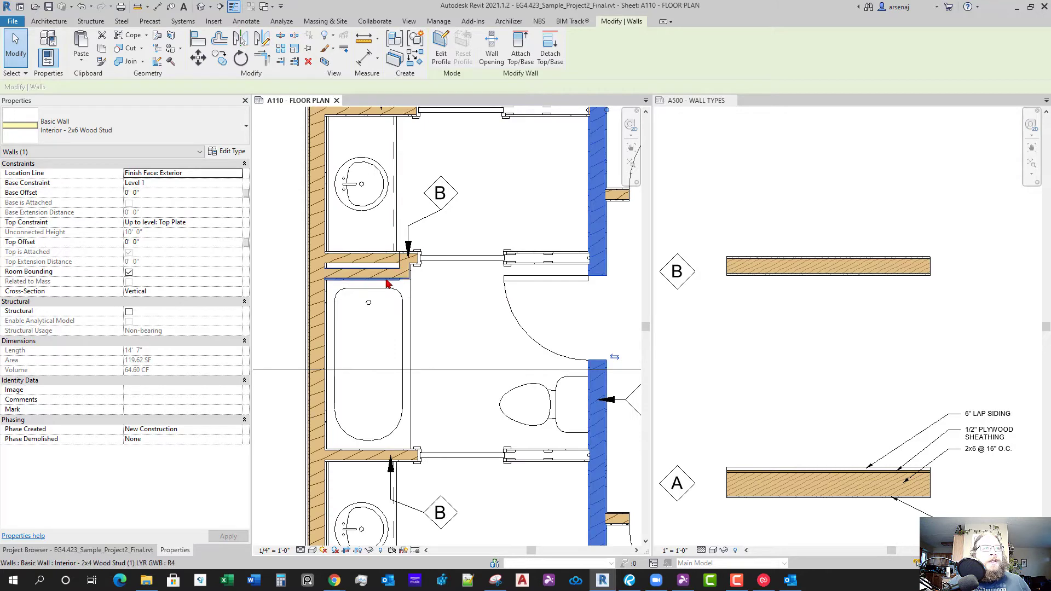
Try to tag the two cavity walls above the bathtub with vertically oriented wall tags
{"action": "key", "text": "t"}
{"action": "key", "text": "g"}
{"action": "left_click", "coordinate": [362, 358]}
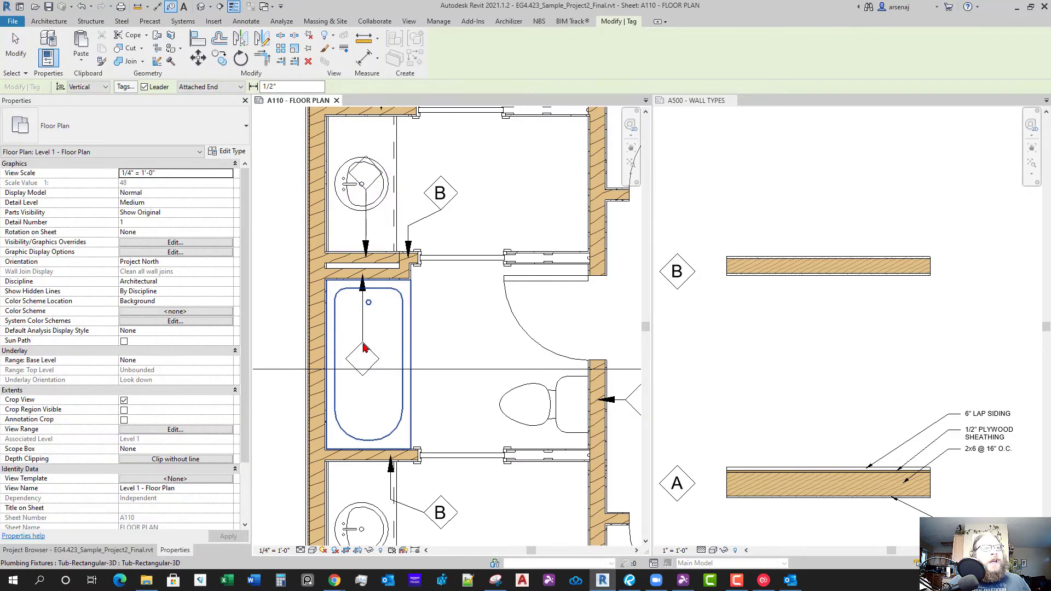
{"action": "key", "text": "Escape"}
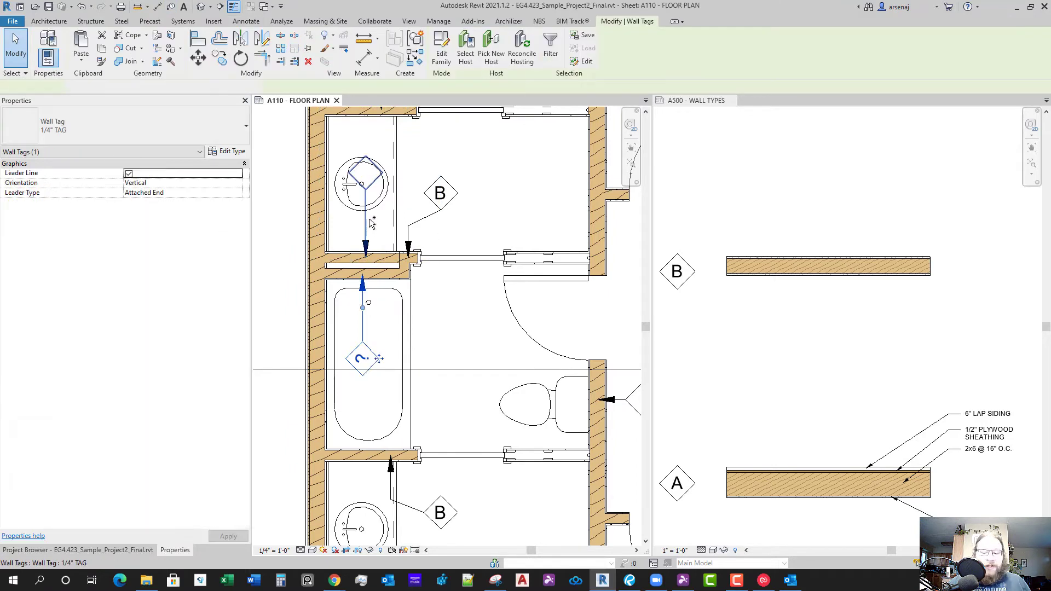
{"action": "left_click", "coordinate": [370, 222], "text": "ctrl"}
{"action": "key", "text": "Delete"}
Set the Type Mark of the Interior - 2x4 Wood Stud (1) LYR GWB wall type to C
{"action": "left_click", "coordinate": [358, 260]}
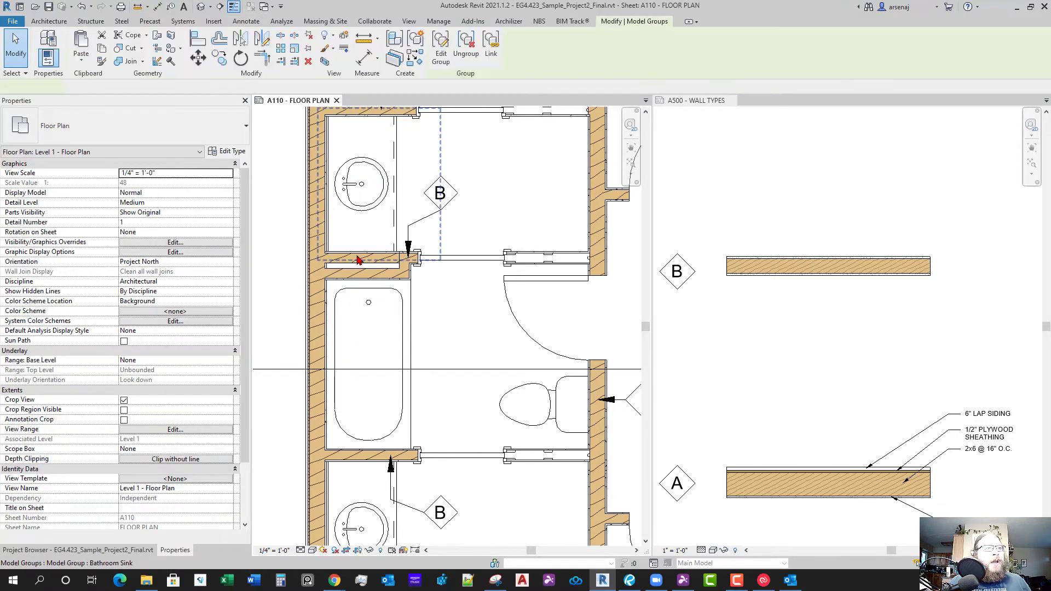
{"action": "left_click", "coordinate": [361, 272]}
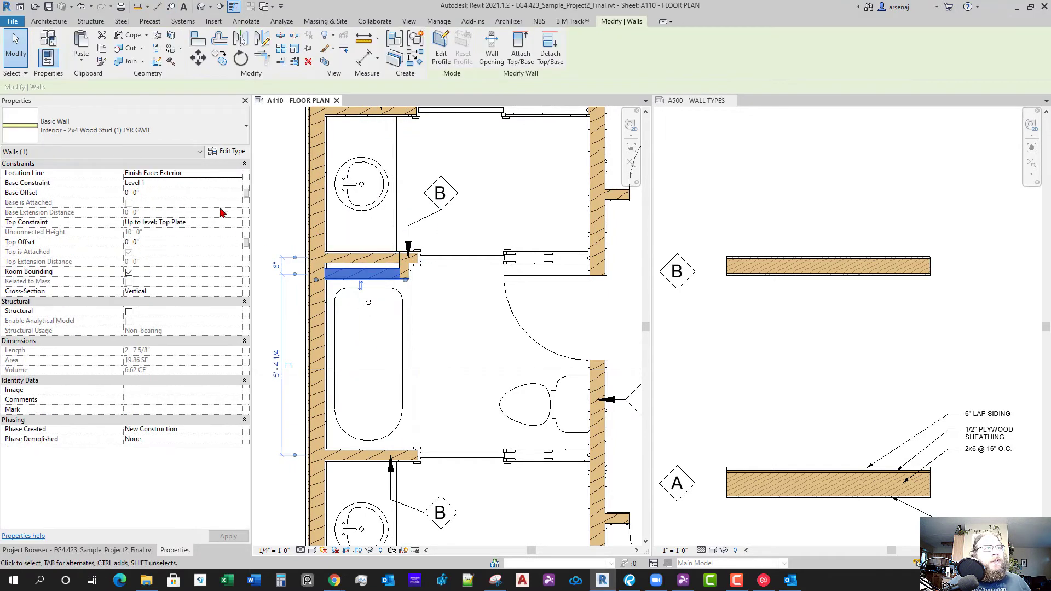
{"action": "left_click", "coordinate": [228, 153]}
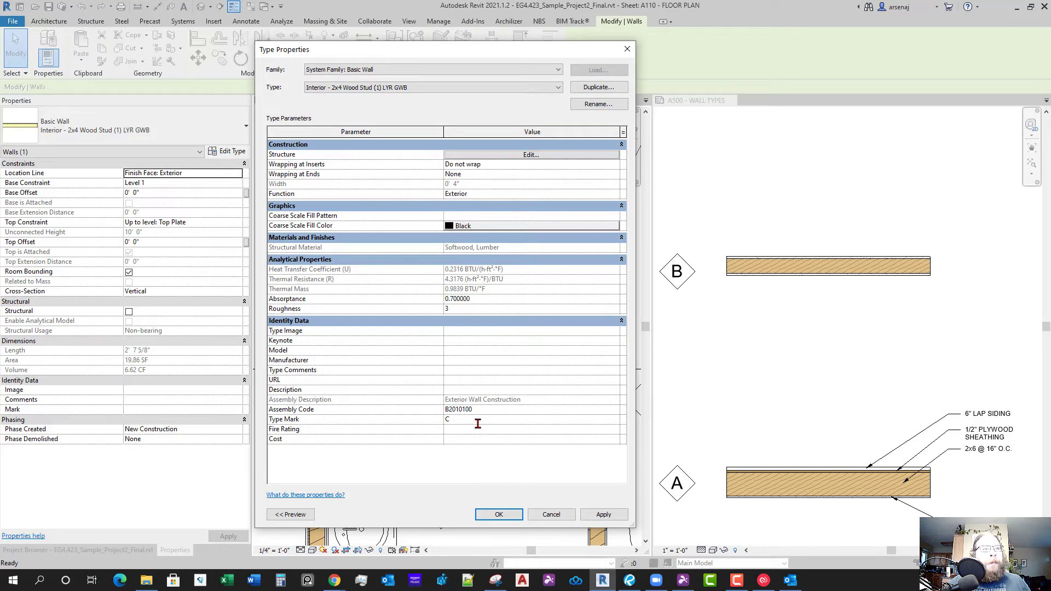
{"action": "left_click", "coordinate": [497, 515]}
Tag the tub-side cavity wall with a horizontal leadered tag, and move the tag closer to the wall
{"action": "key", "text": "t"}
{"action": "key", "text": "g"}
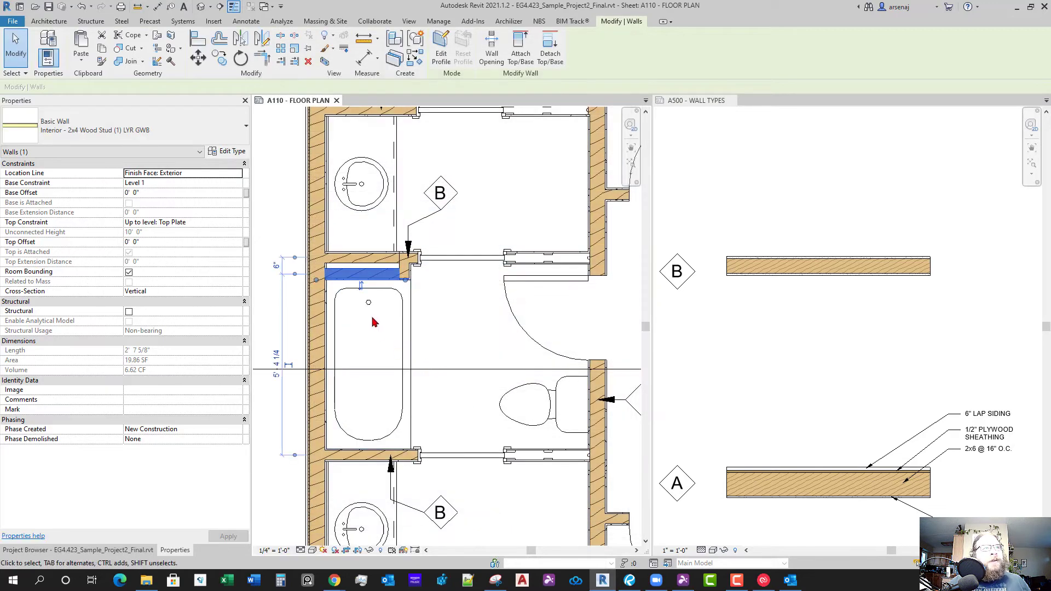
{"action": "left_click", "coordinate": [374, 281]}
{"action": "key", "text": "space"}
{"action": "left_click", "coordinate": [376, 285]}
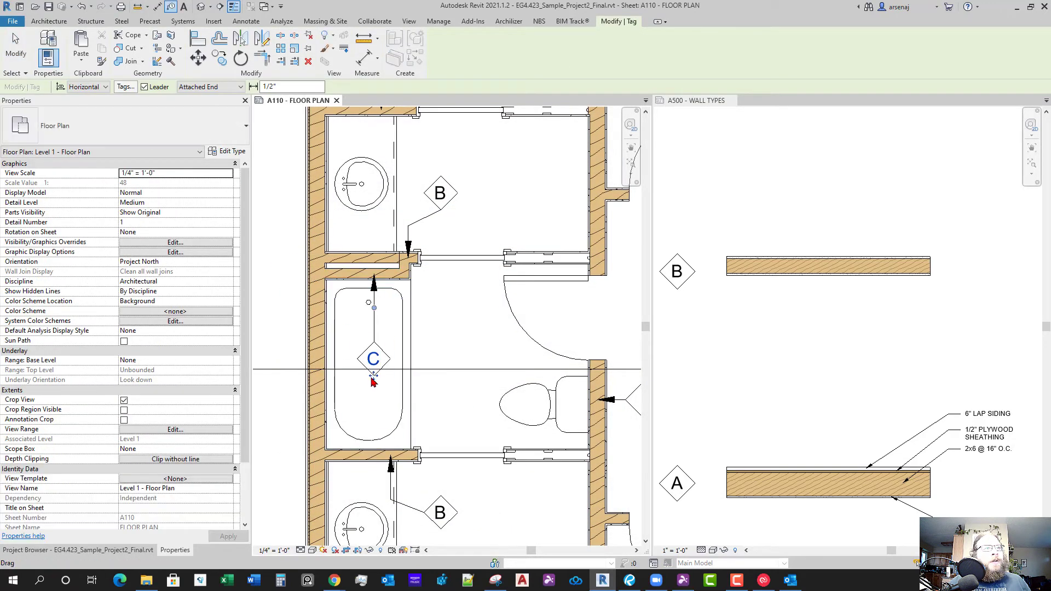
{"action": "left_click_drag", "start_coordinate": [377, 349], "coordinate": [376, 339]}
Tag the vanity-side cavity wall with a matching horizontal leadered wall tag over the sink counter
{"action": "left_click", "coordinate": [382, 185]}
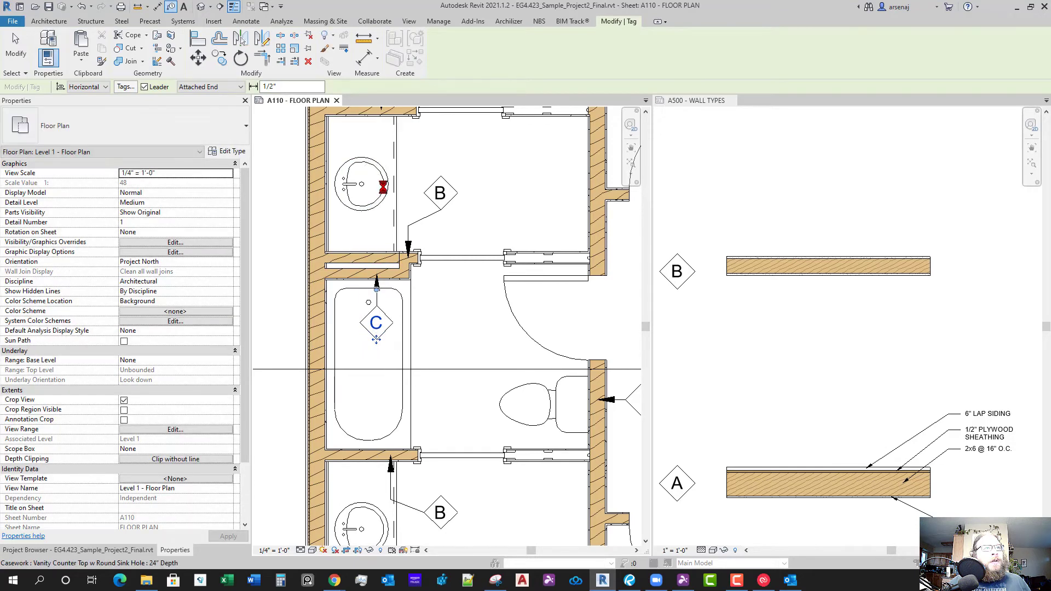
{"action": "key", "text": "Escape"}
{"action": "left_click", "coordinate": [372, 260]}
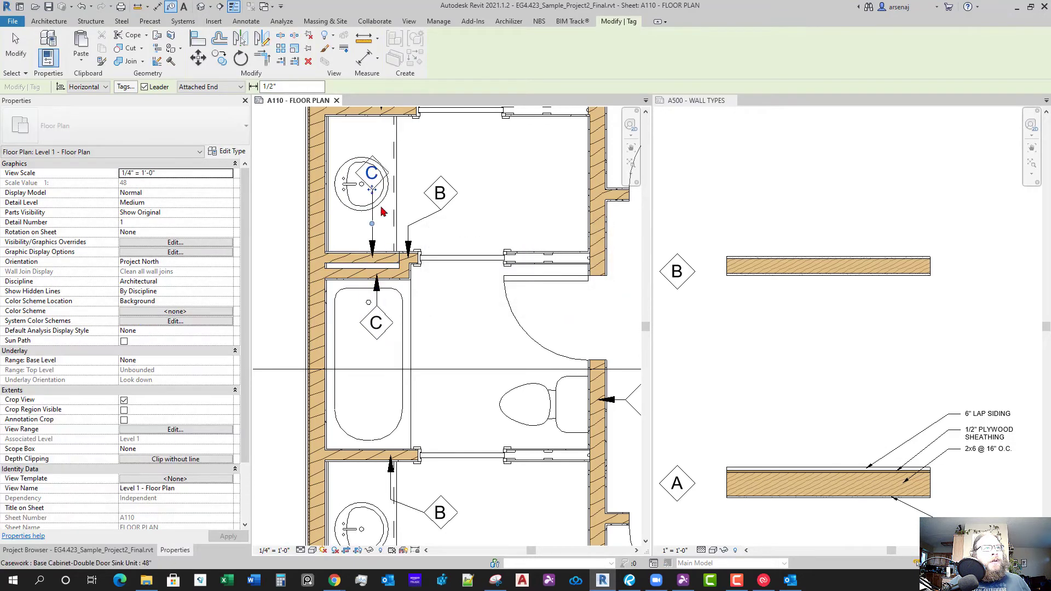
Move the vanity-side cavity wall's tag closer to its wall, and tag the short cavity end wall with a leadered tag beside the bathtub
{"action": "left_click_drag", "start_coordinate": [374, 192], "coordinate": [375, 225]}
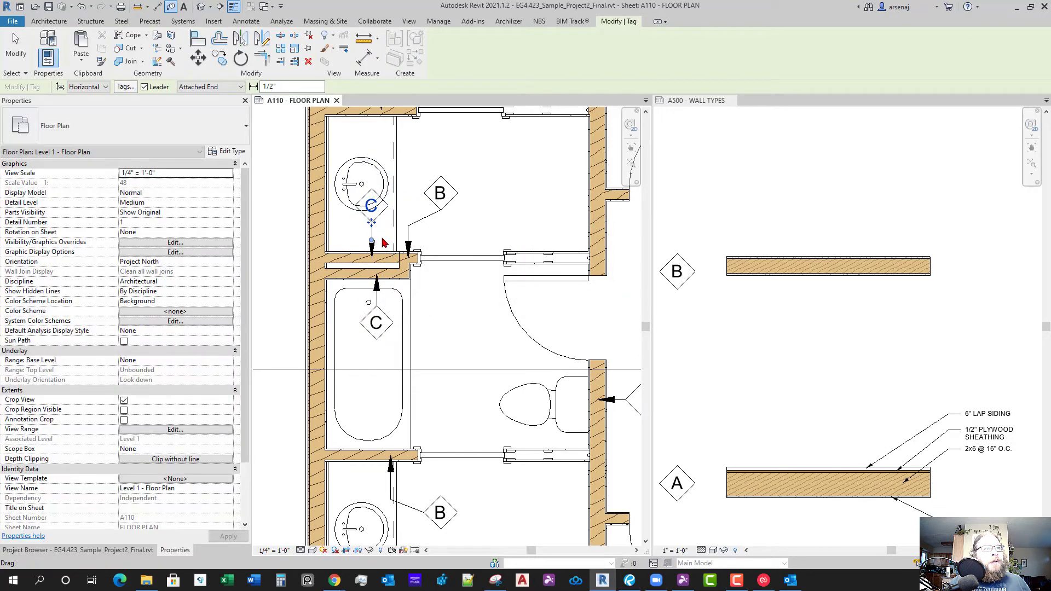
{"action": "scroll", "coordinate": [451, 404], "scroll_direction": "down", "scroll_amount": 1}
{"action": "middle_click_drag", "start_coordinate": [452, 404], "coordinate": [416, 375]}
{"action": "scroll", "coordinate": [391, 274], "scroll_direction": "up", "scroll_amount": 1}
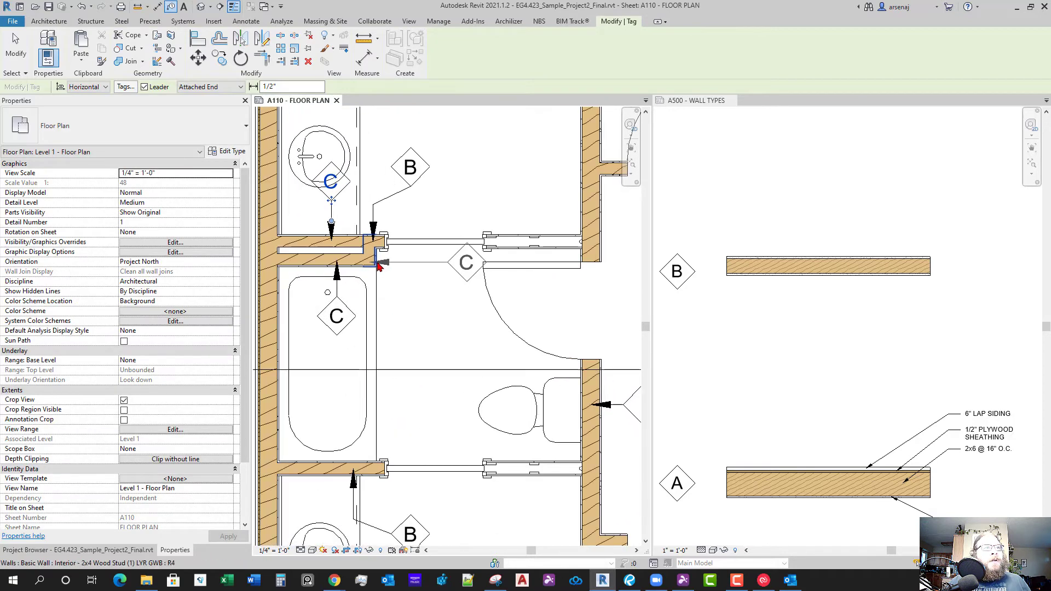
{"action": "left_click", "coordinate": [376, 263]}
{"action": "left_click_drag", "start_coordinate": [467, 280], "coordinate": [408, 260]}
{"action": "scroll", "coordinate": [416, 285], "scroll_direction": "down", "scroll_amount": 4}
{"action": "scroll", "coordinate": [460, 349], "scroll_direction": "up", "scroll_amount": 4}
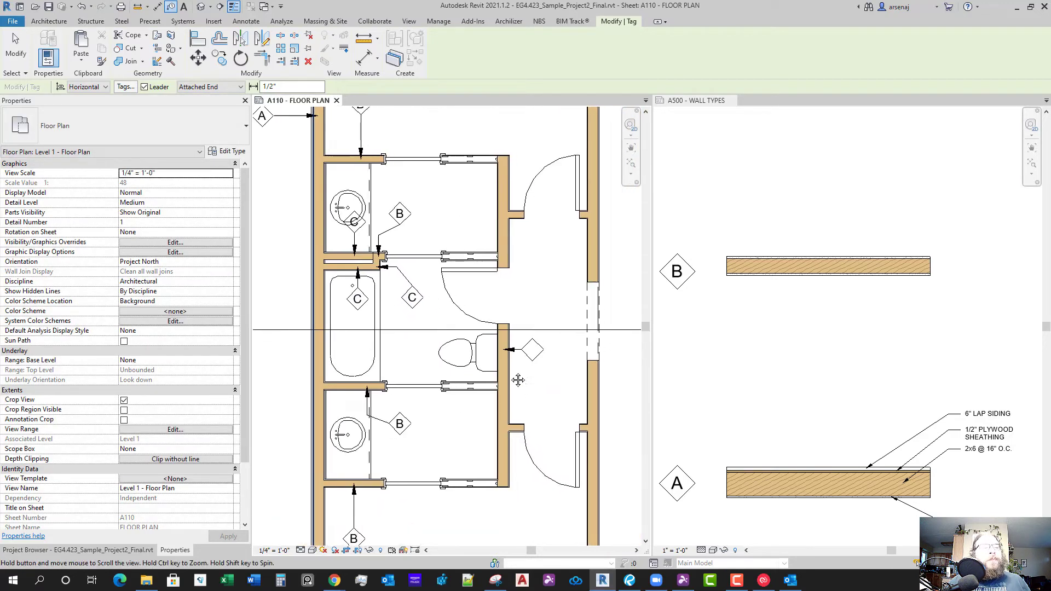
{"action": "left_click", "coordinate": [458, 341]}
{"action": "key", "text": "Escape"}
{"action": "key", "text": "Escape"}
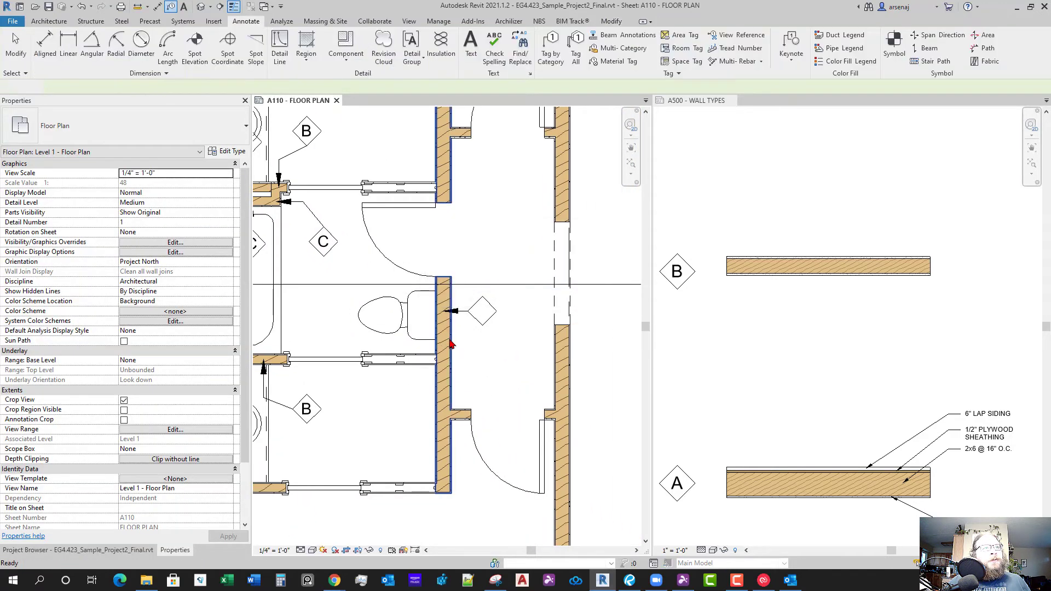
Set the Type Mark of the Interior - 2x6 Wood Stud wall type to D
{"action": "left_click", "coordinate": [451, 321]}
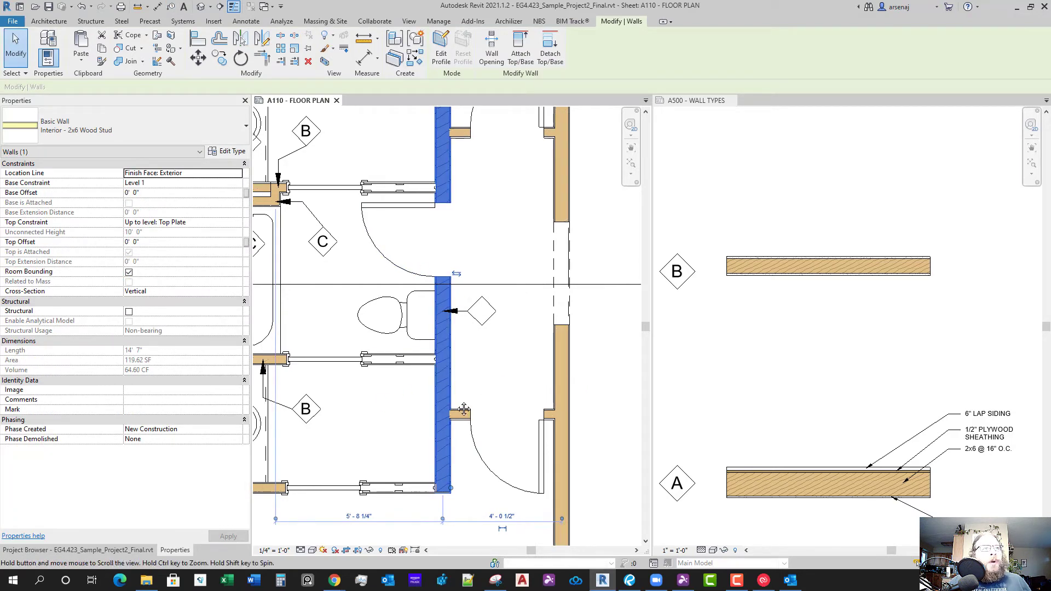
{"action": "scroll", "coordinate": [433, 328], "scroll_direction": "up", "scroll_amount": 3}
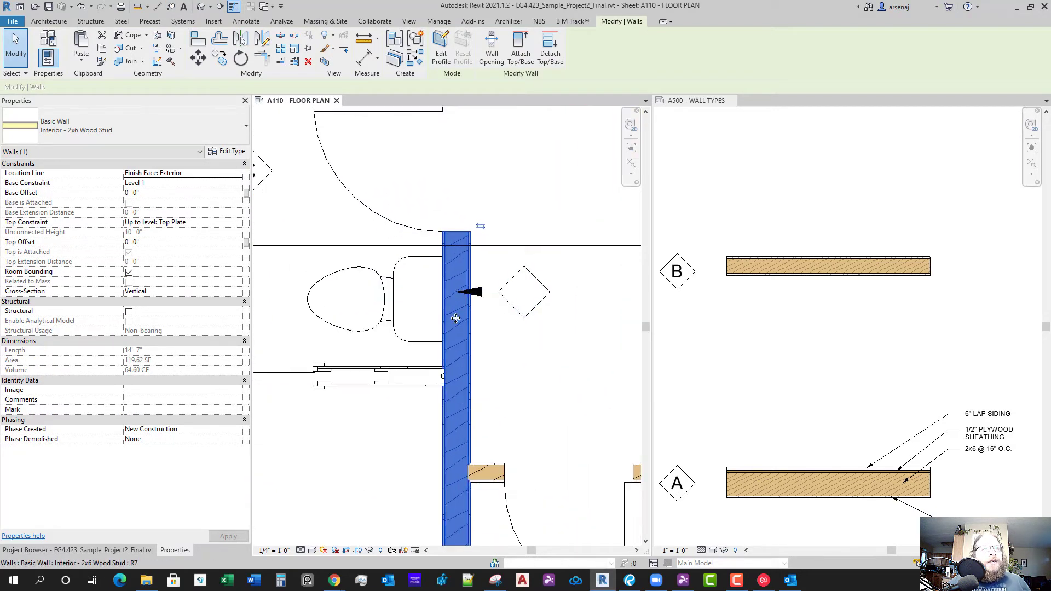
{"action": "scroll", "coordinate": [471, 329], "scroll_direction": "down", "scroll_amount": 3}
{"action": "scroll", "coordinate": [476, 373], "scroll_direction": "up", "scroll_amount": 2}
{"action": "scroll", "coordinate": [471, 346], "scroll_direction": "down", "scroll_amount": 2}
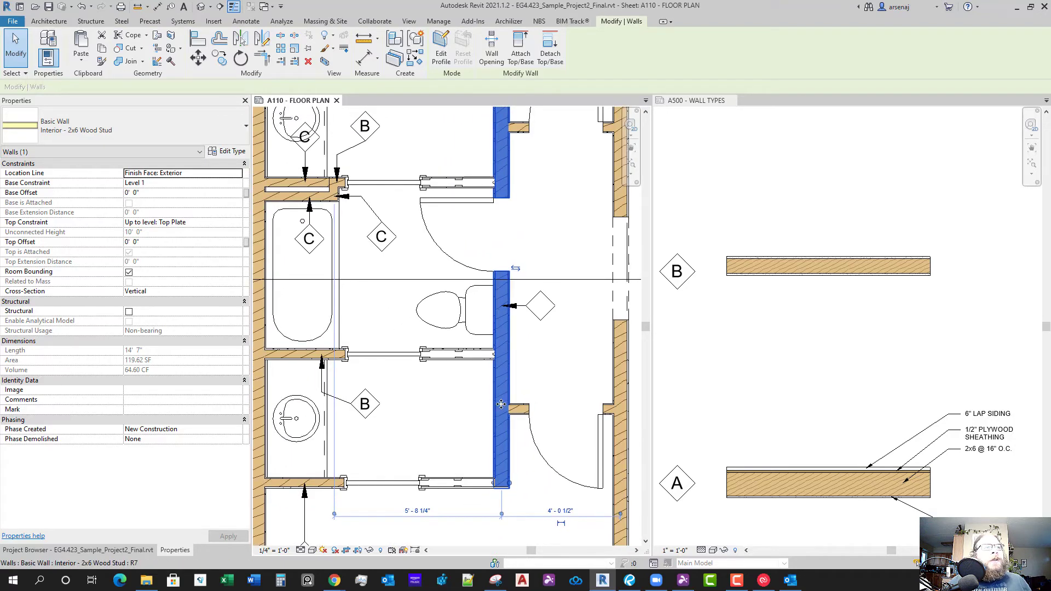
{"action": "left_click", "coordinate": [228, 153]}
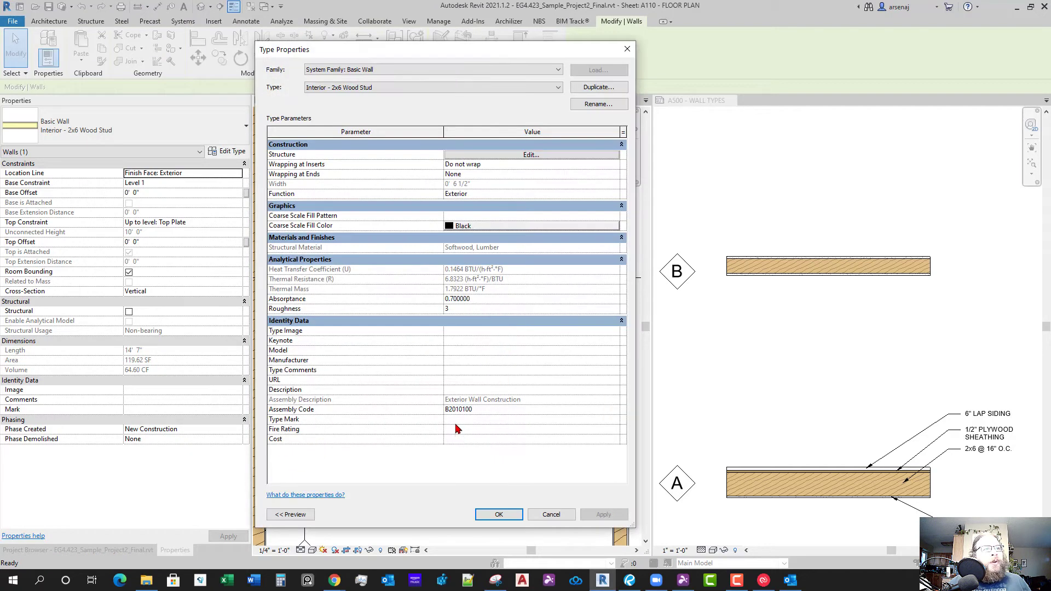
{"action": "left_click", "coordinate": [498, 514]}
{"action": "key", "text": "Escape"}
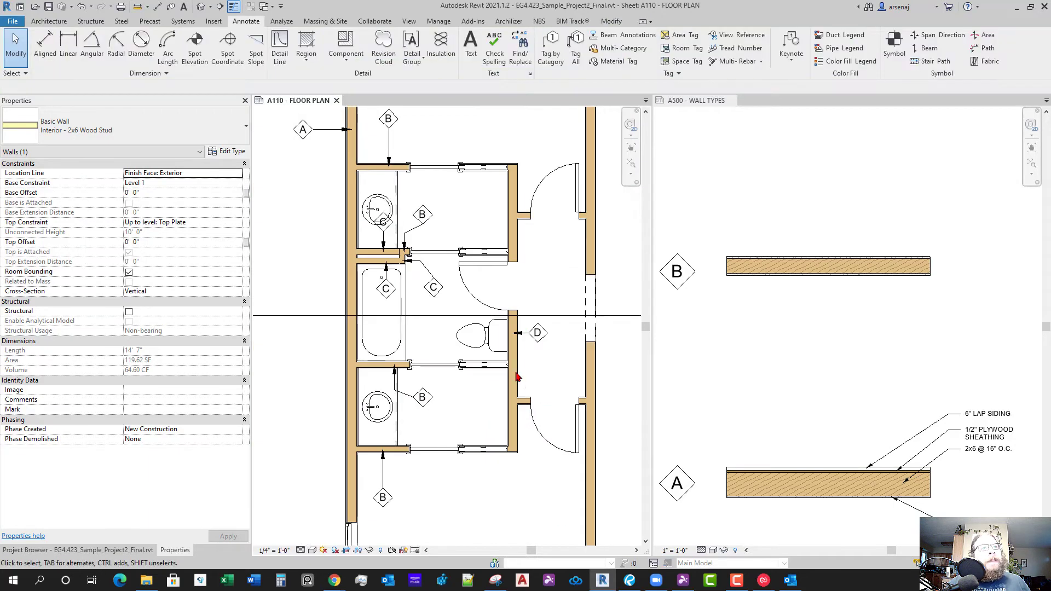
Try to tag the long 2x6 hall wall with a vertically oriented wall tag, and delete that tag
{"action": "scroll", "coordinate": [517, 376], "scroll_direction": "down", "scroll_amount": 1}
{"action": "key", "text": "t"}
{"action": "key", "text": "g"}
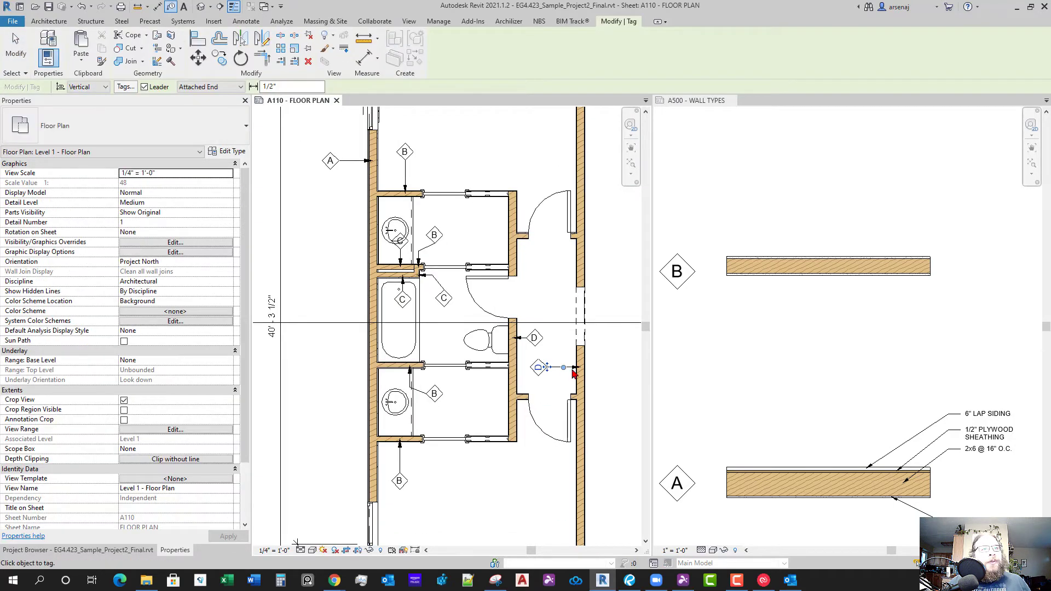
{"action": "key", "text": "Escape"}
{"action": "left_click", "coordinate": [559, 368]}
{"action": "key", "text": "Delete"}
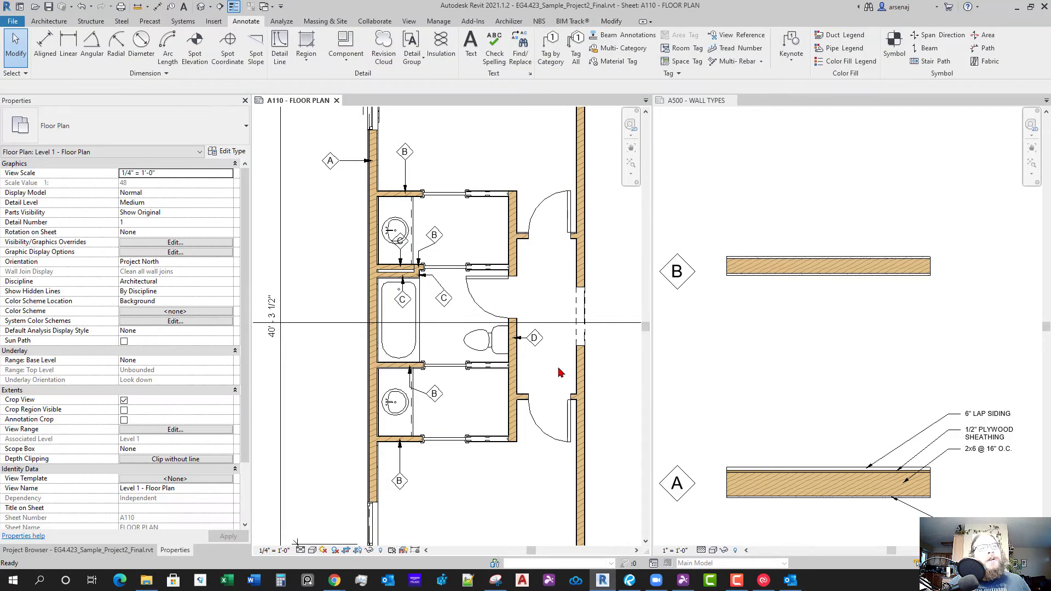
Tag the long 2x6 hall wall with a horizontal leadered wall tag placed inside the hall
{"action": "key", "text": "t"}
{"action": "key", "text": "g"}
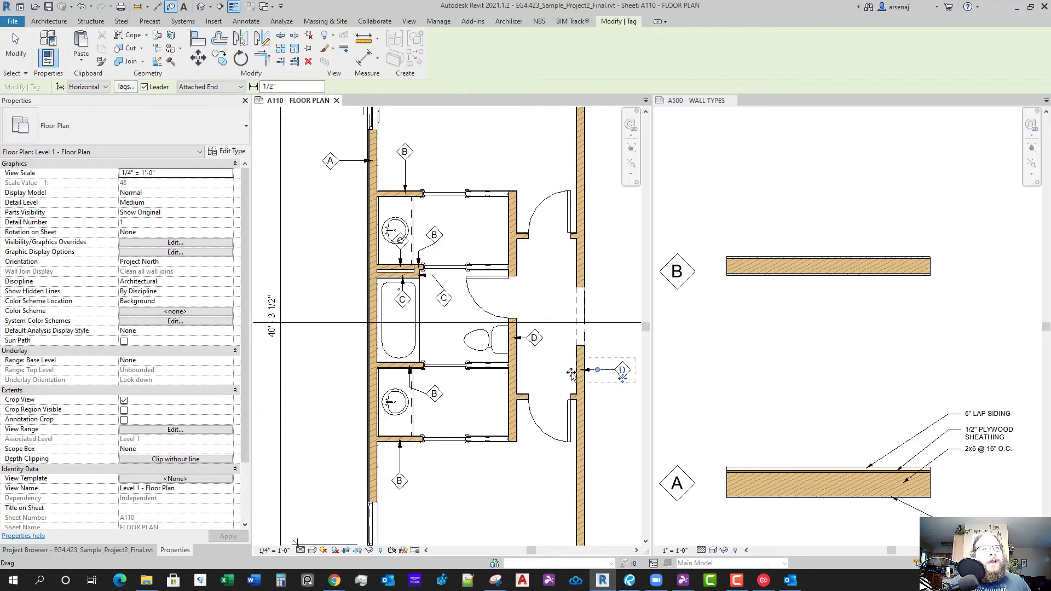
{"action": "left_click_drag", "start_coordinate": [557, 375], "coordinate": [557, 370]}
{"action": "scroll", "coordinate": [528, 427], "scroll_direction": "up", "scroll_amount": 2}
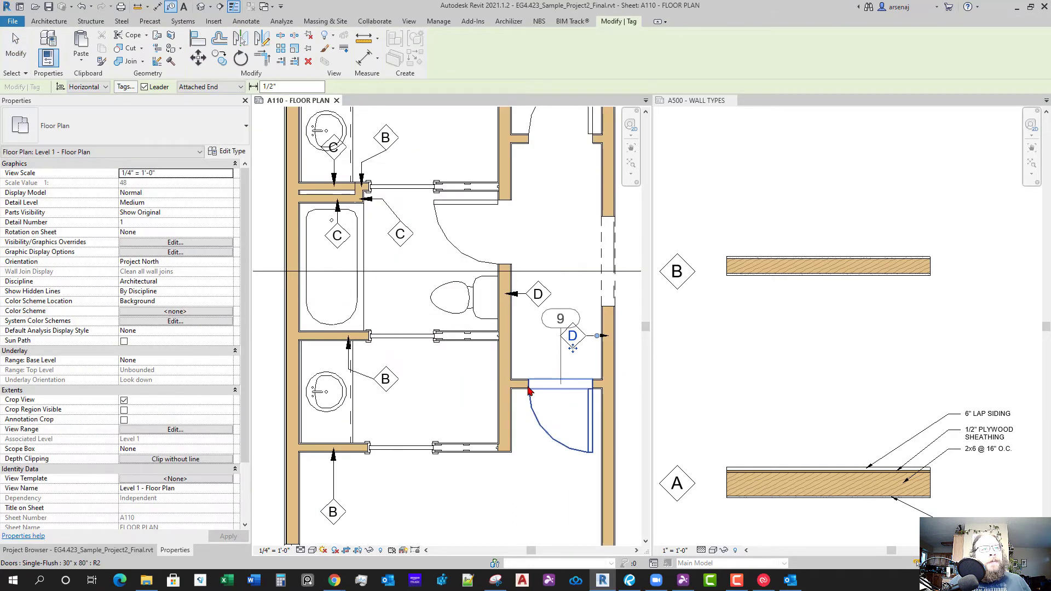
Tag the short walls beside the two hall doors with leadered type B tags, shifting each leader onto its wall
{"action": "left_click_drag", "start_coordinate": [536, 364], "coordinate": [535, 352]}
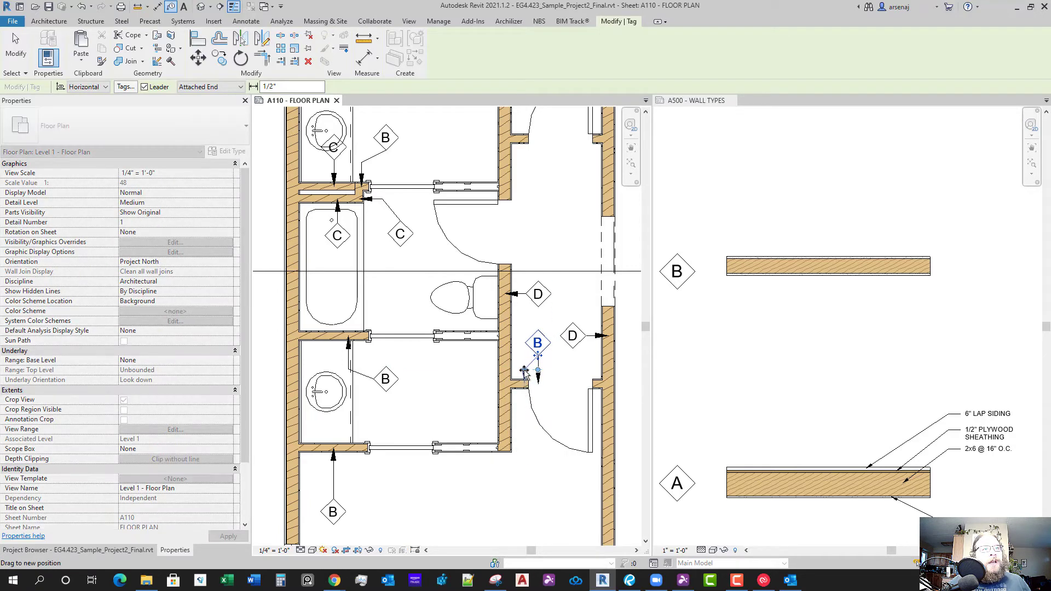
{"action": "middle_click_drag", "start_coordinate": [526, 371], "coordinate": [520, 476]}
{"action": "left_click_drag", "start_coordinate": [519, 475], "coordinate": [514, 469]}
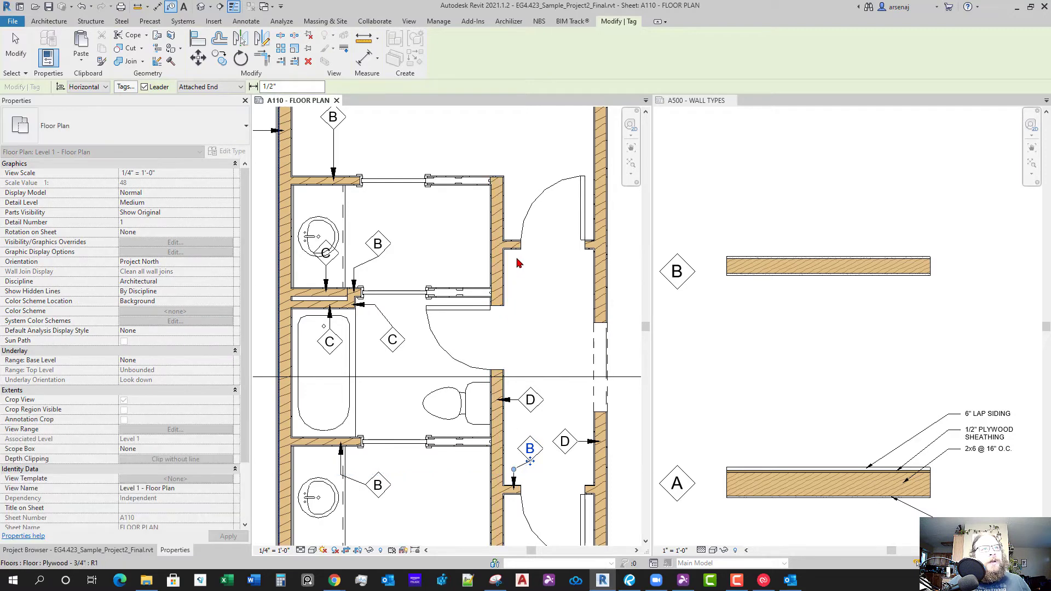
{"action": "left_click", "coordinate": [519, 263]}
{"action": "left_click_drag", "start_coordinate": [535, 290], "coordinate": [534, 289]}
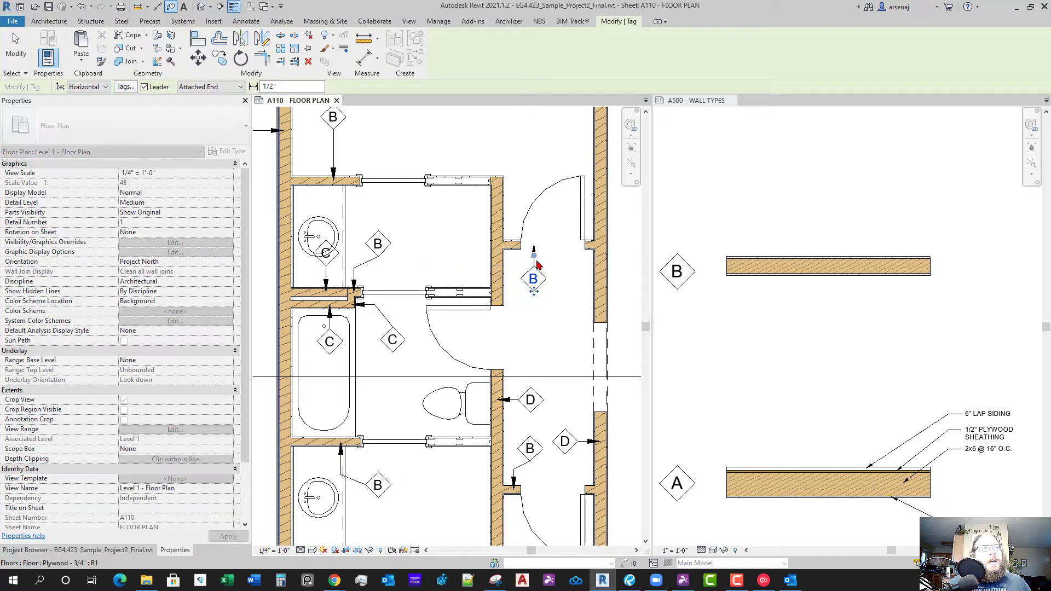
{"action": "scroll", "coordinate": [517, 290], "scroll_direction": "down", "scroll_amount": 3}
{"action": "scroll", "coordinate": [514, 299], "scroll_direction": "down", "scroll_amount": 4}
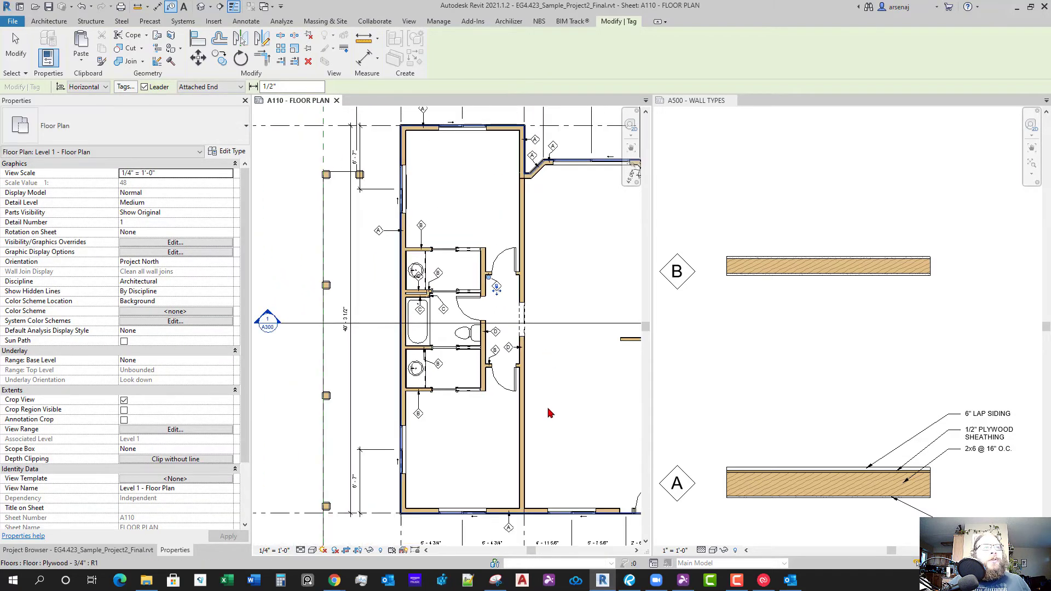
{"action": "scroll", "coordinate": [487, 405], "scroll_direction": "up", "scroll_amount": 4}
{"action": "key", "text": "Escape"}
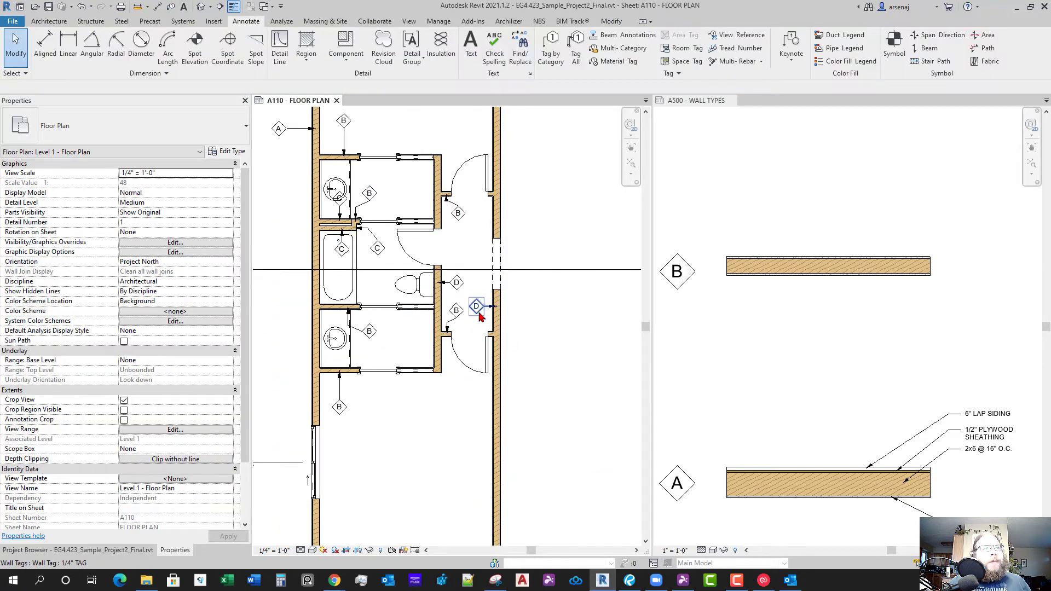
Move the long hall wall's D tag out of the hall to the living-room side of the wall
{"action": "left_click", "coordinate": [475, 315]}
{"action": "left_click_drag", "start_coordinate": [516, 349], "coordinate": [524, 347]}
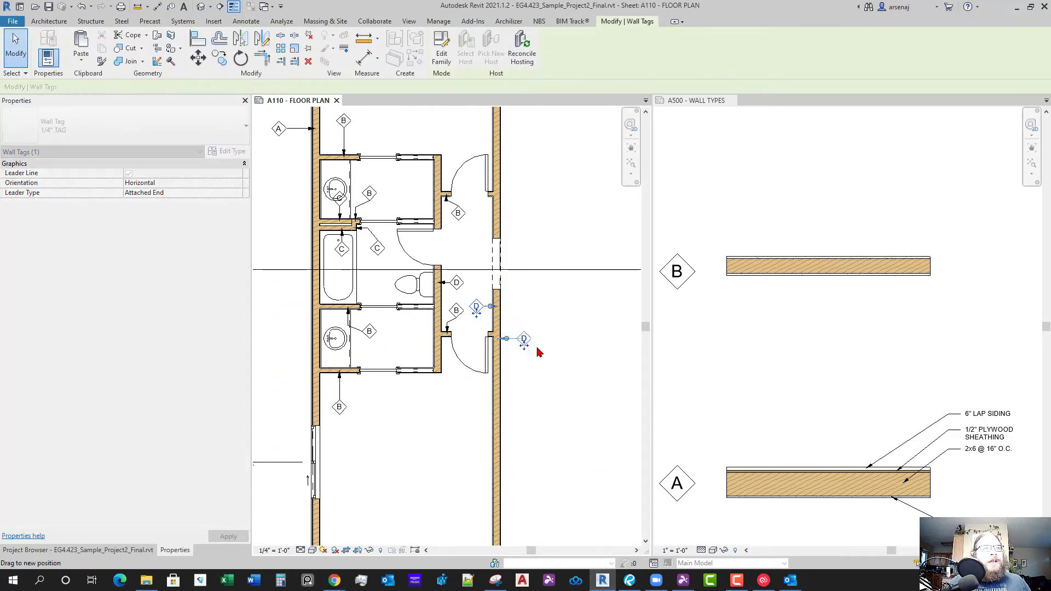
{"action": "left_click", "coordinate": [539, 352]}
Tag the freestanding 2x4 wall that runs to the stairs with a horizontal leadered tag placed close below it
{"action": "scroll", "coordinate": [514, 413], "scroll_direction": "down", "scroll_amount": 4}
{"action": "scroll", "coordinate": [508, 373], "scroll_direction": "up", "scroll_amount": 3}
{"action": "scroll", "coordinate": [533, 406], "scroll_direction": "down", "scroll_amount": 2}
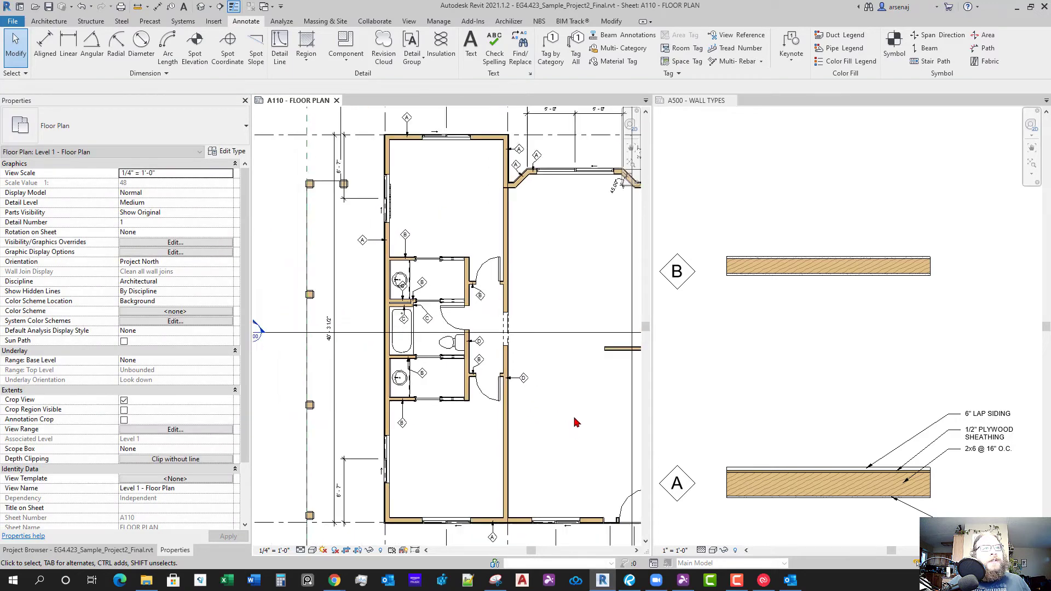
{"action": "scroll", "coordinate": [464, 392], "scroll_direction": "up", "scroll_amount": 4}
{"action": "key", "text": "t"}
{"action": "key", "text": "g"}
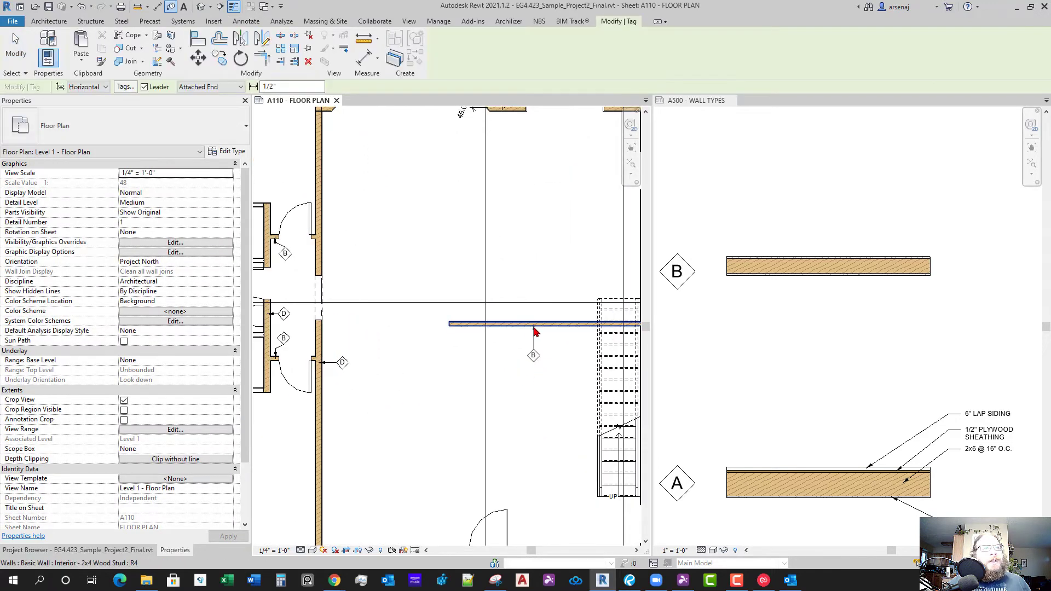
{"action": "left_click_drag", "start_coordinate": [524, 342], "coordinate": [521, 348]}
Tag the wall beside the stairs and the closet's two outer walls with leadered tags, and move the closet's lower tag closer to its wall
{"action": "scroll", "coordinate": [542, 383], "scroll_direction": "down", "scroll_amount": 3}
{"action": "scroll", "coordinate": [528, 433], "scroll_direction": "up", "scroll_amount": 3}
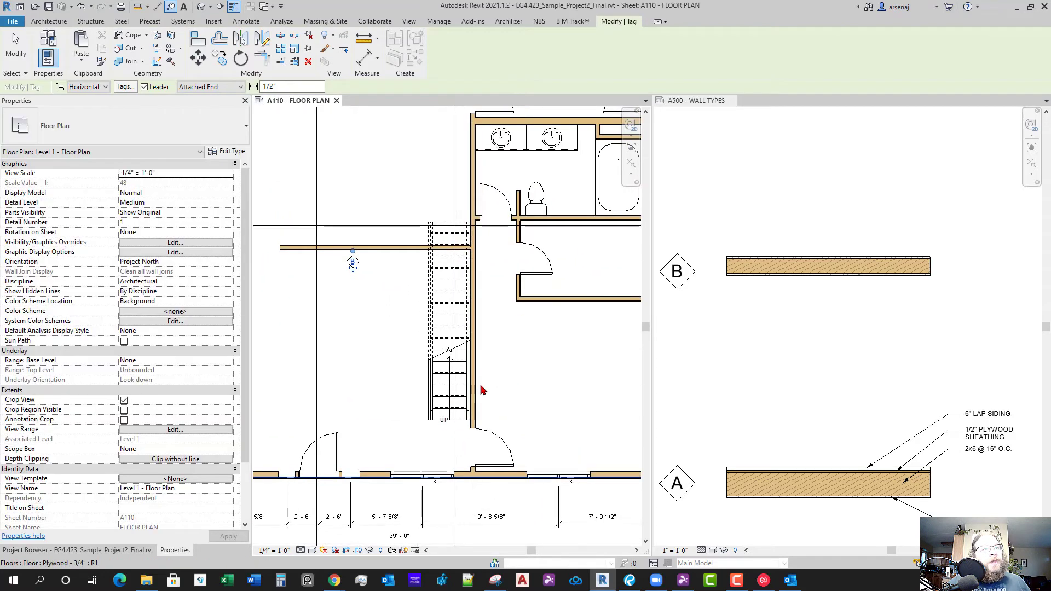
{"action": "left_click", "coordinate": [478, 375]}
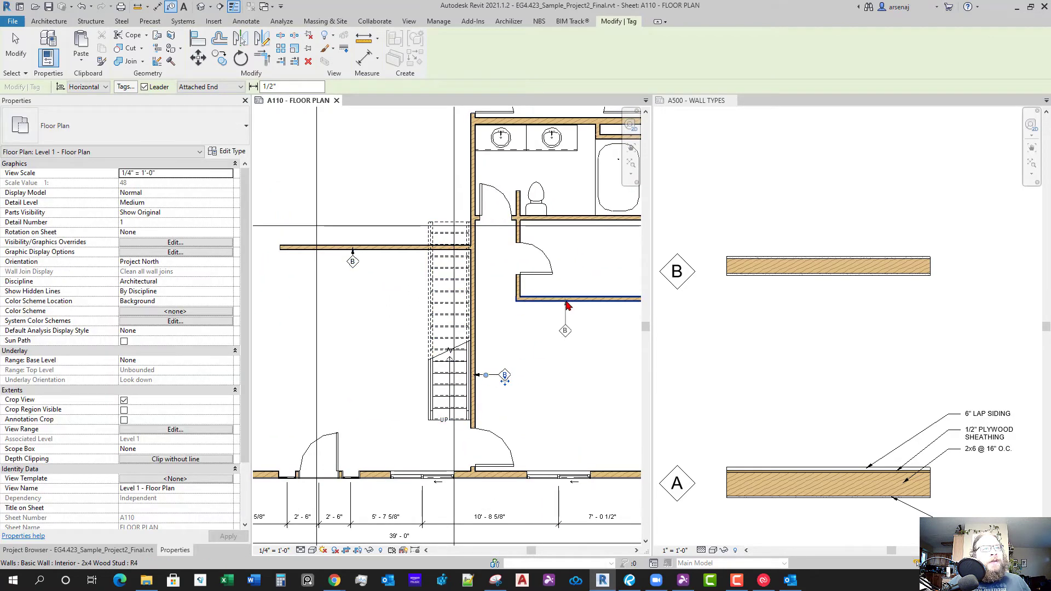
{"action": "left_click", "coordinate": [567, 305]}
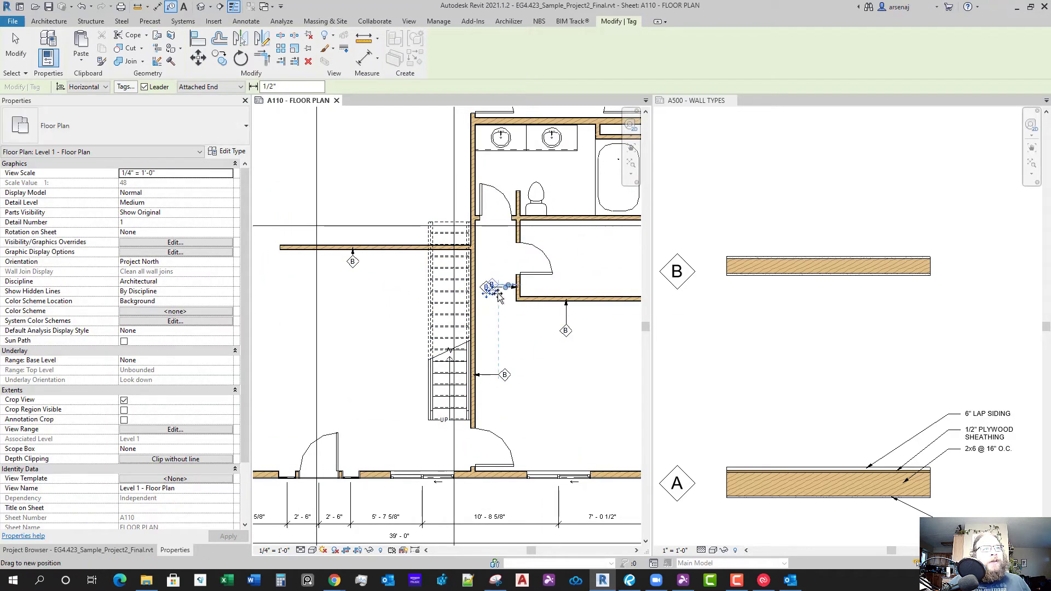
{"action": "left_click", "coordinate": [499, 297]}
{"action": "key", "text": "Escape"}
{"action": "key", "text": "Escape"}
{"action": "left_click", "coordinate": [565, 332]}
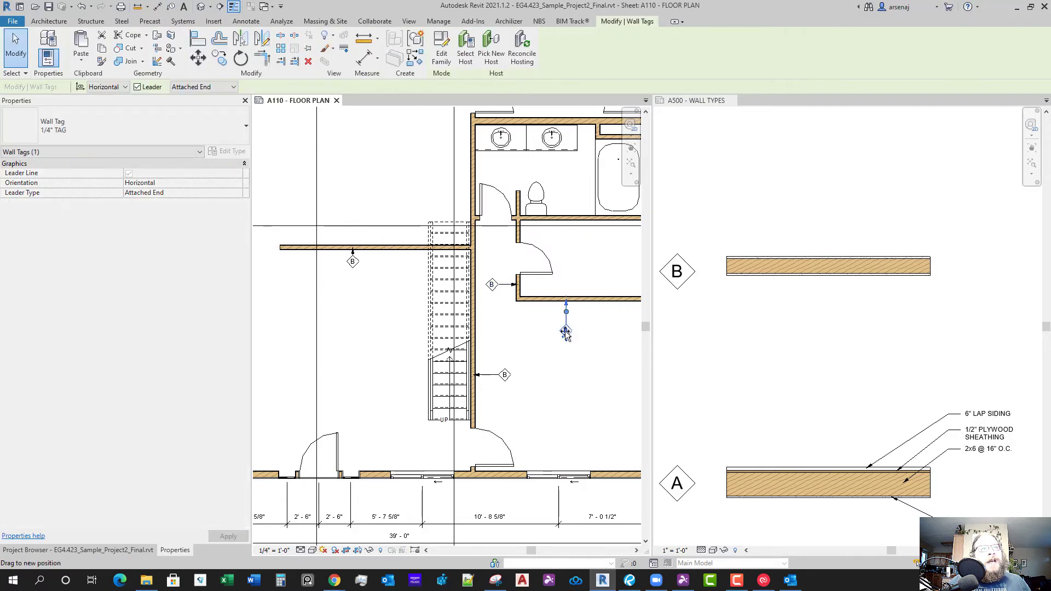
{"action": "left_click", "coordinate": [548, 355]}
Tag the wall between the closet and the double-sink bathroom with a horizontal leadered wall tag on the closet side
{"action": "scroll", "coordinate": [520, 335], "scroll_direction": "down", "scroll_amount": 2}
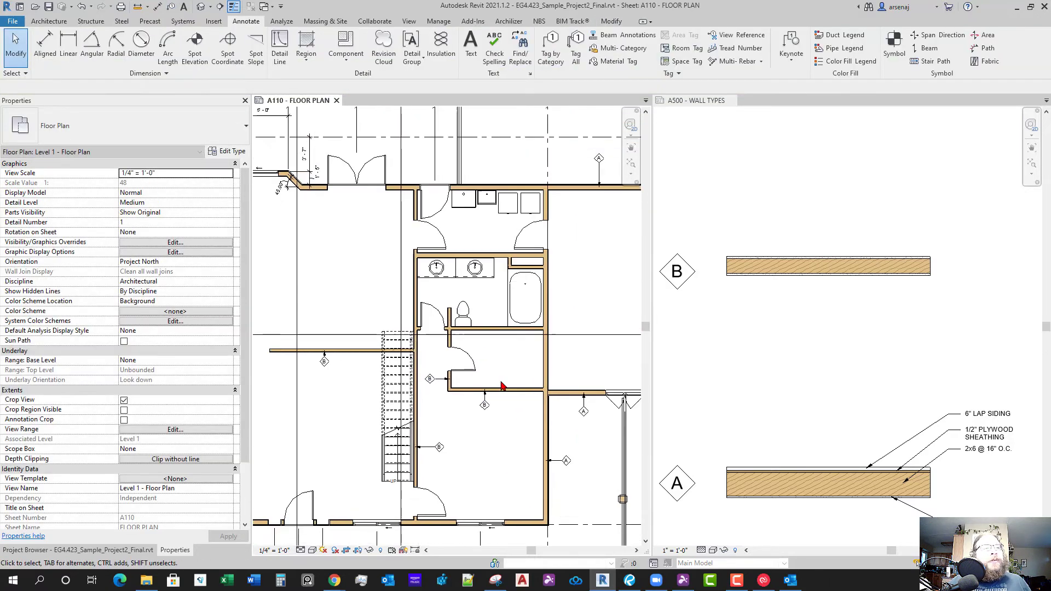
{"action": "scroll", "coordinate": [497, 351], "scroll_direction": "up", "scroll_amount": 2}
{"action": "key", "text": "t"}
{"action": "key", "text": "g"}
{"action": "left_click", "coordinate": [501, 324]}
{"action": "left_click_drag", "start_coordinate": [501, 355], "coordinate": [499, 352]}
Tag the short wall beside the toilet, placing the tag and its leader on the bathroom door side
{"action": "scroll", "coordinate": [481, 295], "scroll_direction": "up", "scroll_amount": 2}
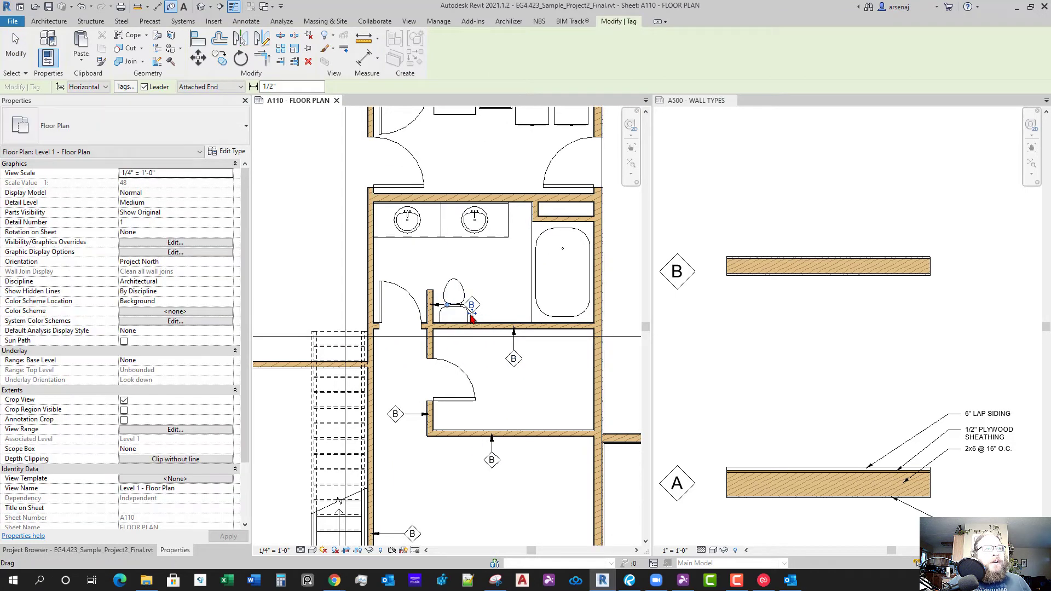
{"action": "left_click_drag", "start_coordinate": [472, 317], "coordinate": [414, 286]}
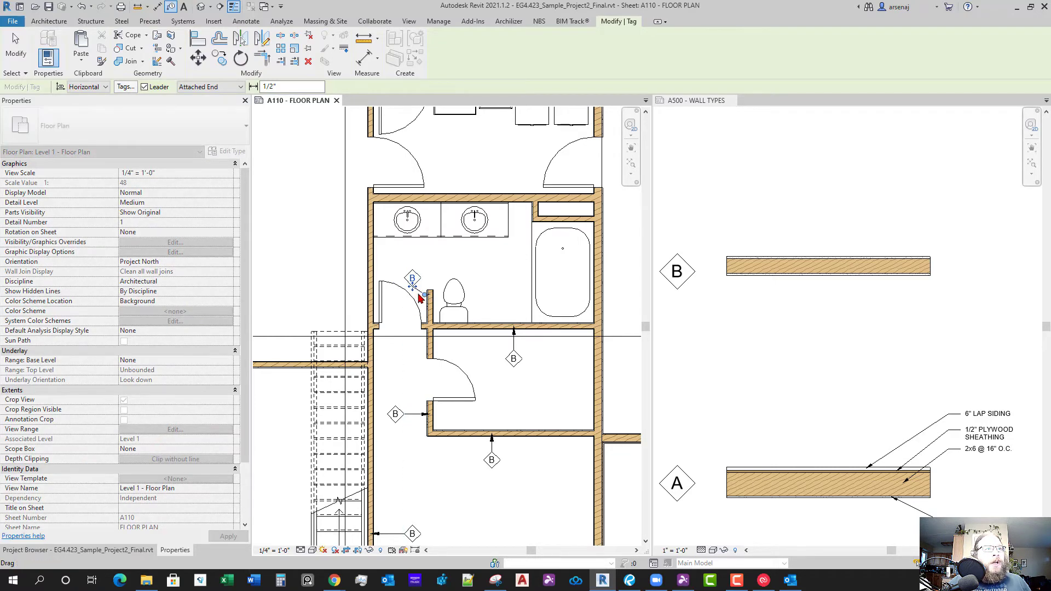
{"action": "scroll", "coordinate": [420, 298], "scroll_direction": "up", "scroll_amount": 2}
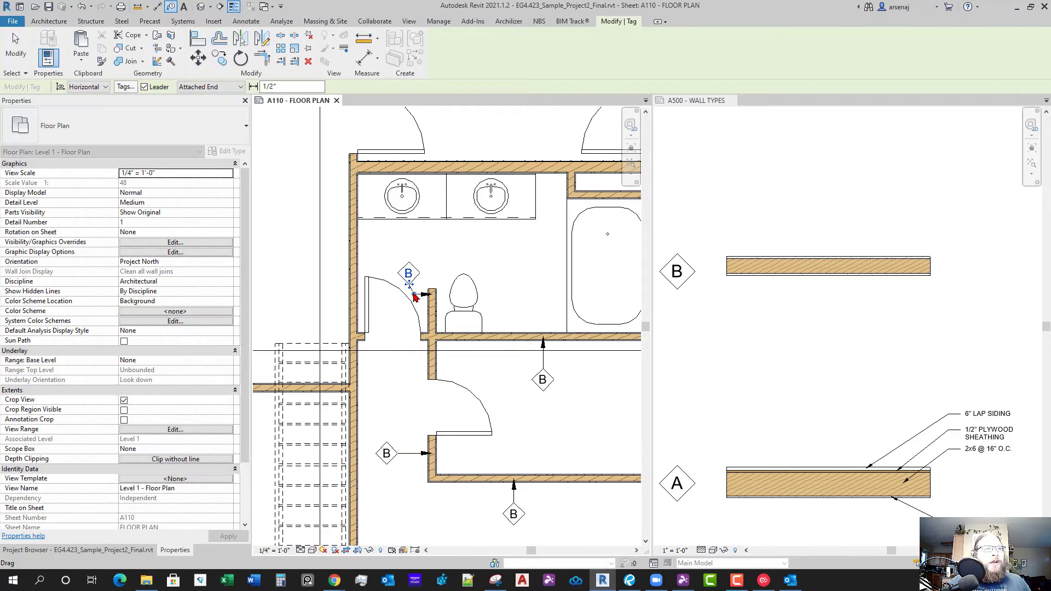
{"action": "key", "text": "Escape"}
Change the two cavity walls above the double-sink bathroom's bathtub to the Interior - 2x4 Wood Stud (1) LYR GWB type
{"action": "scroll", "coordinate": [414, 296], "scroll_direction": "down", "scroll_amount": 3}
{"action": "scroll", "coordinate": [501, 264], "scroll_direction": "up", "scroll_amount": 4}
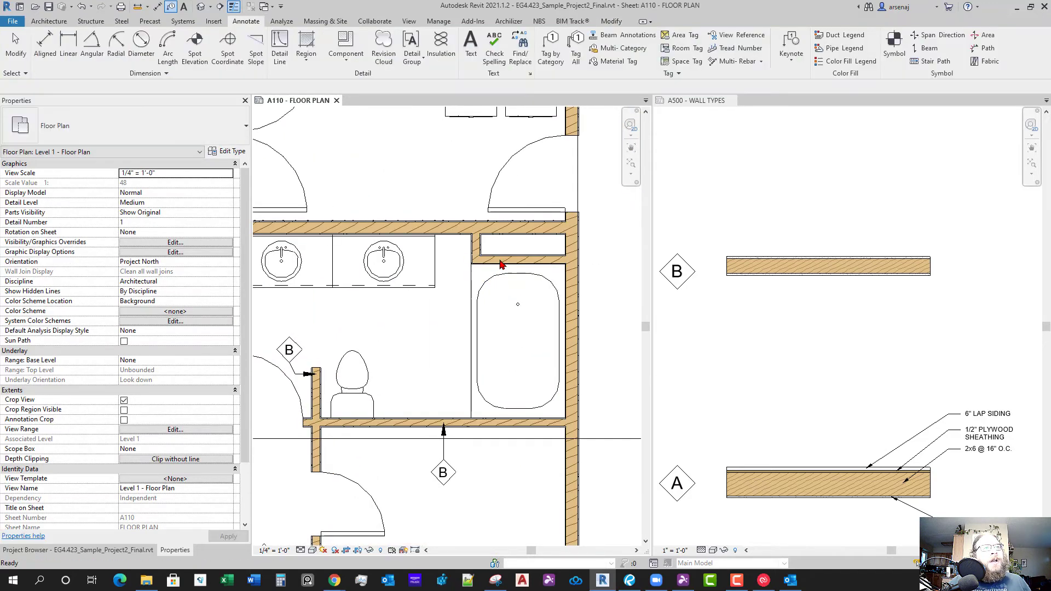
{"action": "left_click", "coordinate": [500, 262]}
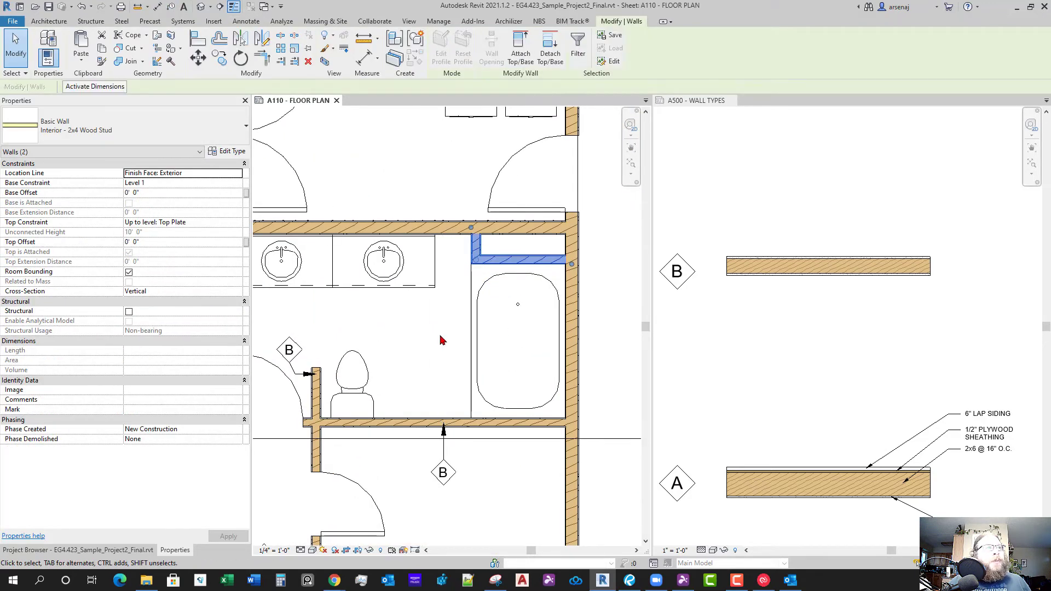
{"action": "left_click", "coordinate": [188, 132]}
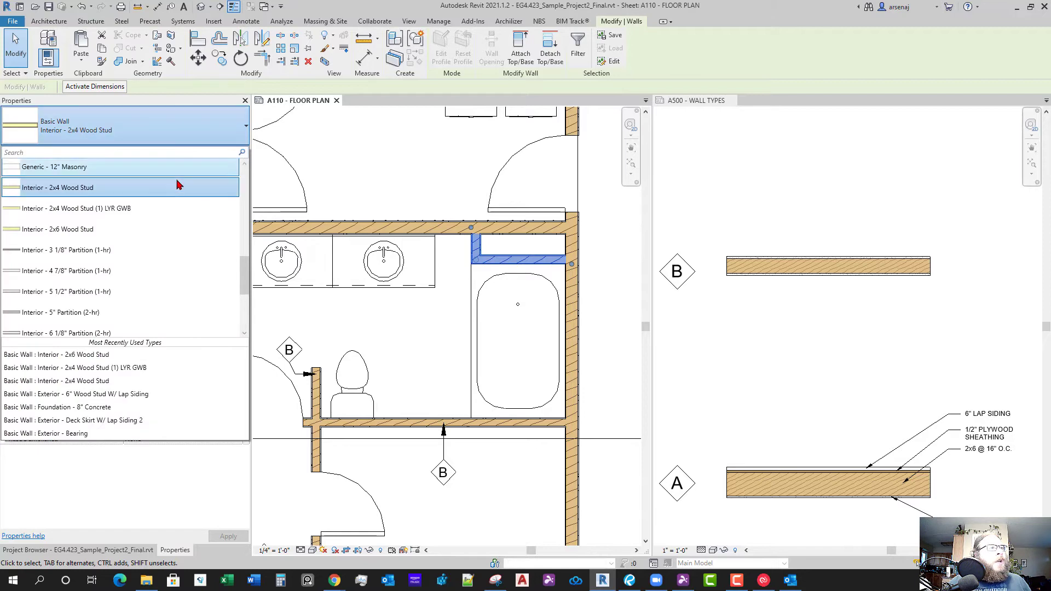
{"action": "left_click", "coordinate": [144, 210]}
{"action": "key", "text": "Escape"}
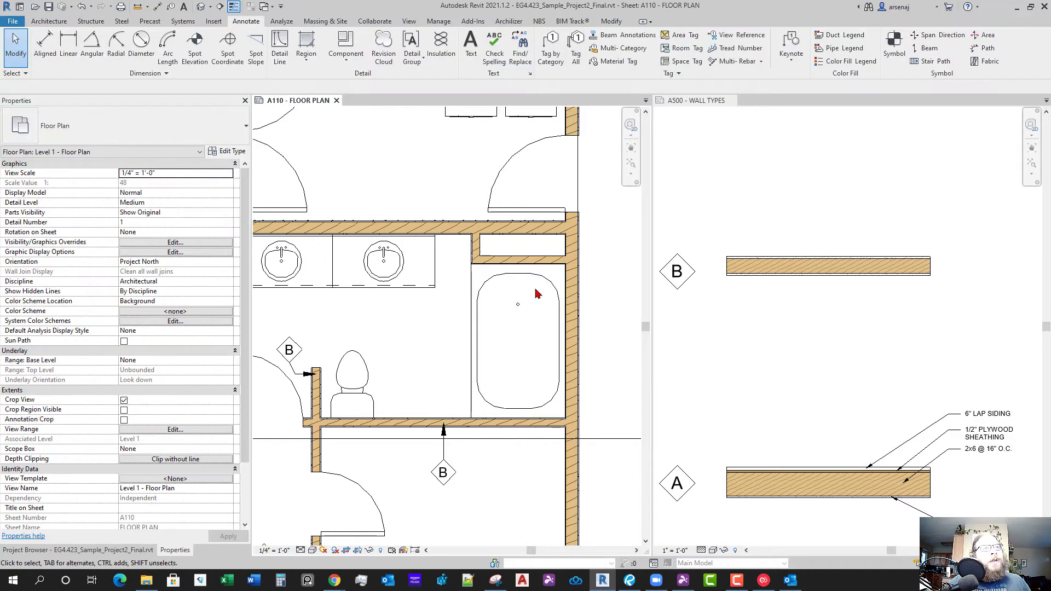
Examine the bathtub cavity walls on the floor plan and the existing wall type entries on sheet A500
{"action": "middle_click_drag", "start_coordinate": [537, 290], "coordinate": [553, 314]}
{"action": "scroll", "coordinate": [503, 298], "scroll_direction": "up", "scroll_amount": 1}
{"action": "scroll", "coordinate": [527, 305], "scroll_direction": "down", "scroll_amount": 1}
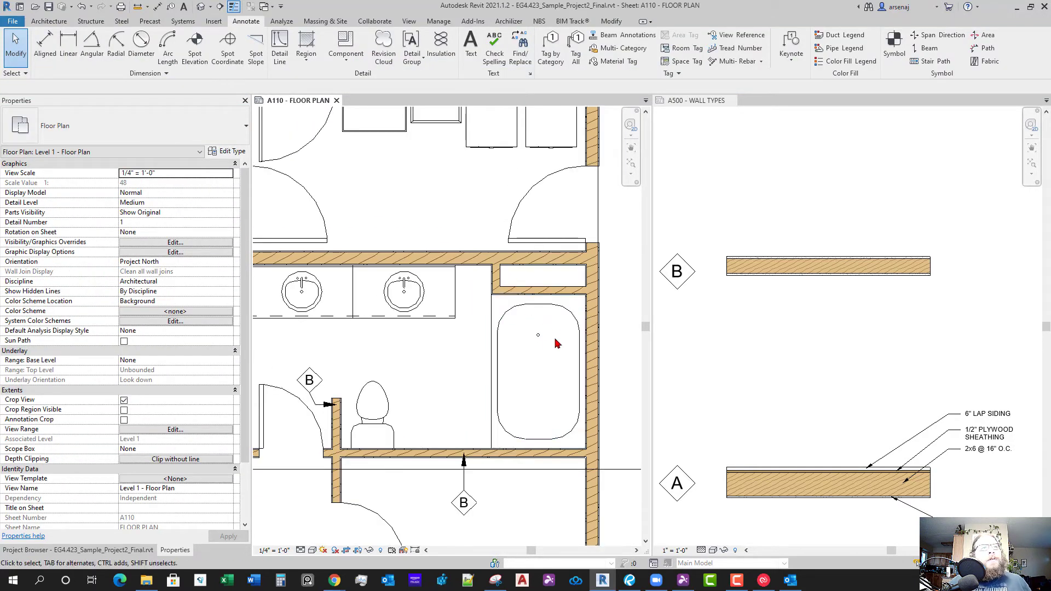
{"action": "scroll", "coordinate": [568, 352], "scroll_direction": "down", "scroll_amount": 1}
{"action": "middle_click_drag", "start_coordinate": [570, 354], "coordinate": [519, 351]}
{"action": "scroll", "coordinate": [743, 356], "scroll_direction": "down", "scroll_amount": 2}
{"action": "middle_click_drag", "start_coordinate": [734, 379], "coordinate": [811, 364]}
{"action": "scroll", "coordinate": [812, 367], "scroll_direction": "down", "scroll_amount": 2}
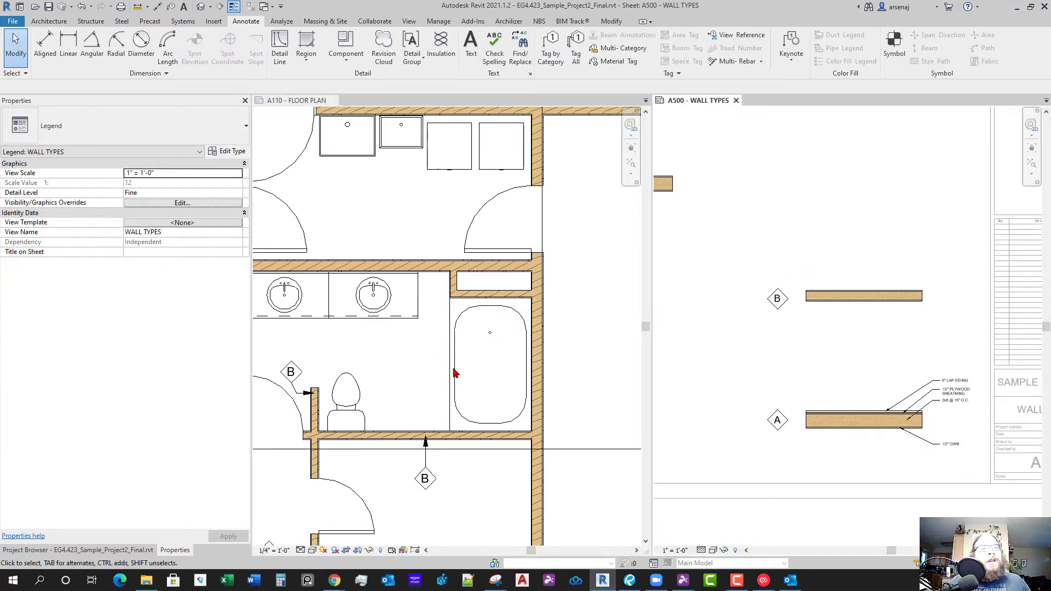
Tag the wall behind the double-sink vanity on the laundry side and the bathroom's stair-side wall with horizontal leadered wall tags
{"action": "scroll", "coordinate": [488, 305], "scroll_direction": "up", "scroll_amount": 1}
{"action": "scroll", "coordinate": [500, 328], "scroll_direction": "down", "scroll_amount": 2}
{"action": "scroll", "coordinate": [478, 320], "scroll_direction": "up", "scroll_amount": 2}
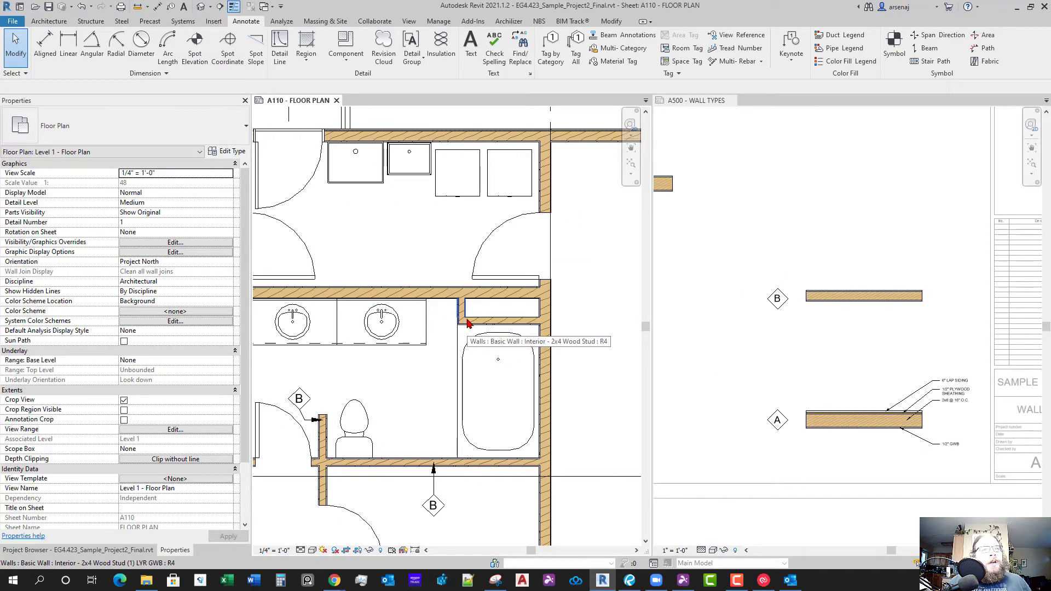
{"action": "middle_click_drag", "start_coordinate": [436, 336], "coordinate": [504, 365]}
{"action": "scroll", "coordinate": [498, 367], "scroll_direction": "down", "scroll_amount": 1}
{"action": "key", "text": "t"}
{"action": "key", "text": "g"}
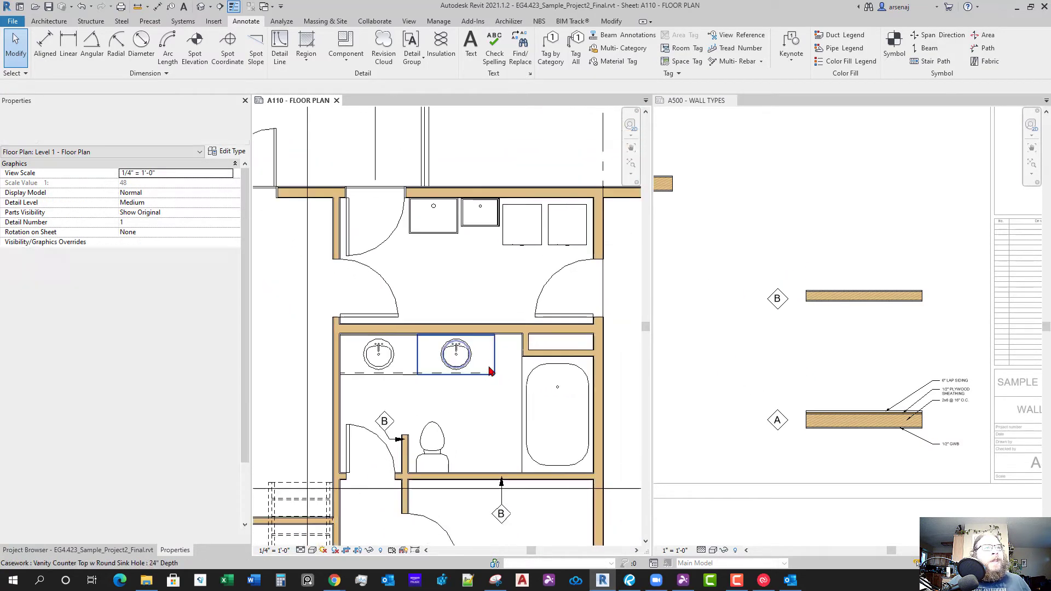
{"action": "left_click", "coordinate": [462, 330]}
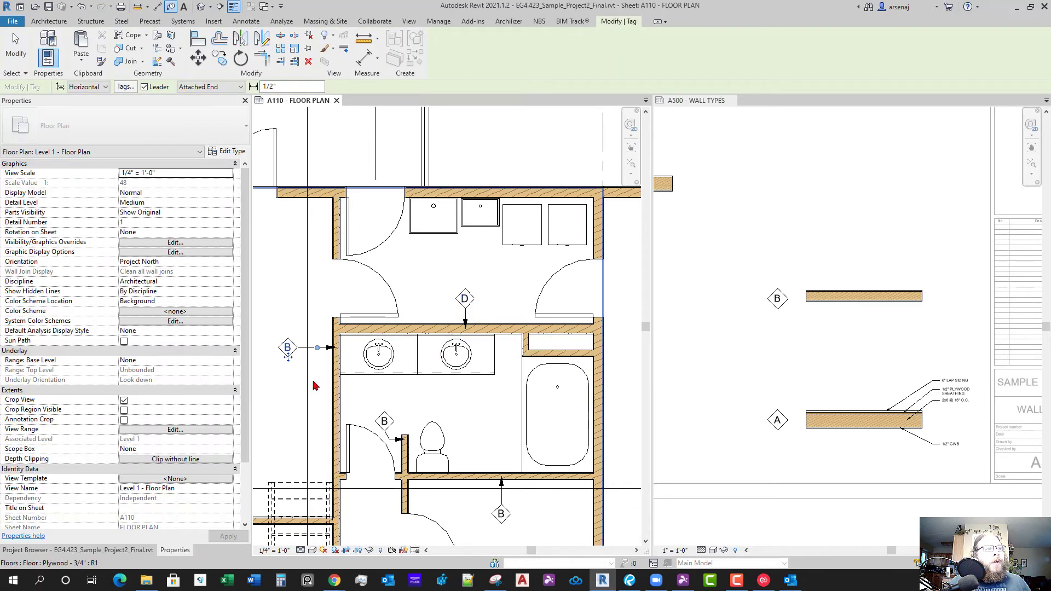
{"action": "left_click", "coordinate": [280, 359]}
{"action": "left_click_drag", "start_coordinate": [293, 372], "coordinate": [286, 380]}
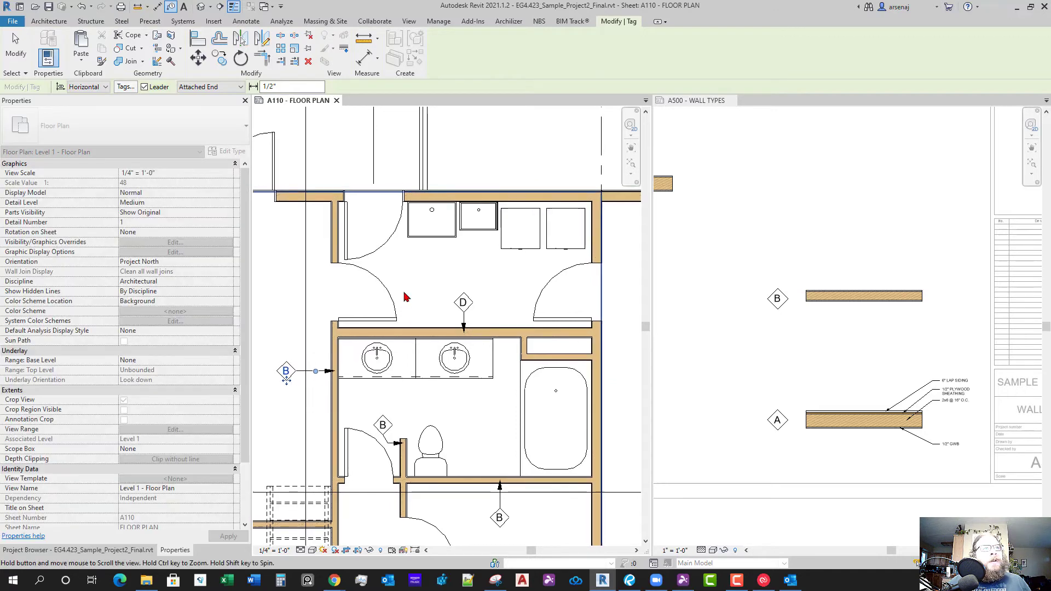
Tag the laundry room wall beside the washer and dryer, placing the leadered wall tag outside the room
{"action": "scroll", "coordinate": [438, 300], "scroll_direction": "down", "scroll_amount": 3}
{"action": "scroll", "coordinate": [533, 272], "scroll_direction": "up", "scroll_amount": 2}
{"action": "left_click", "coordinate": [543, 275]}
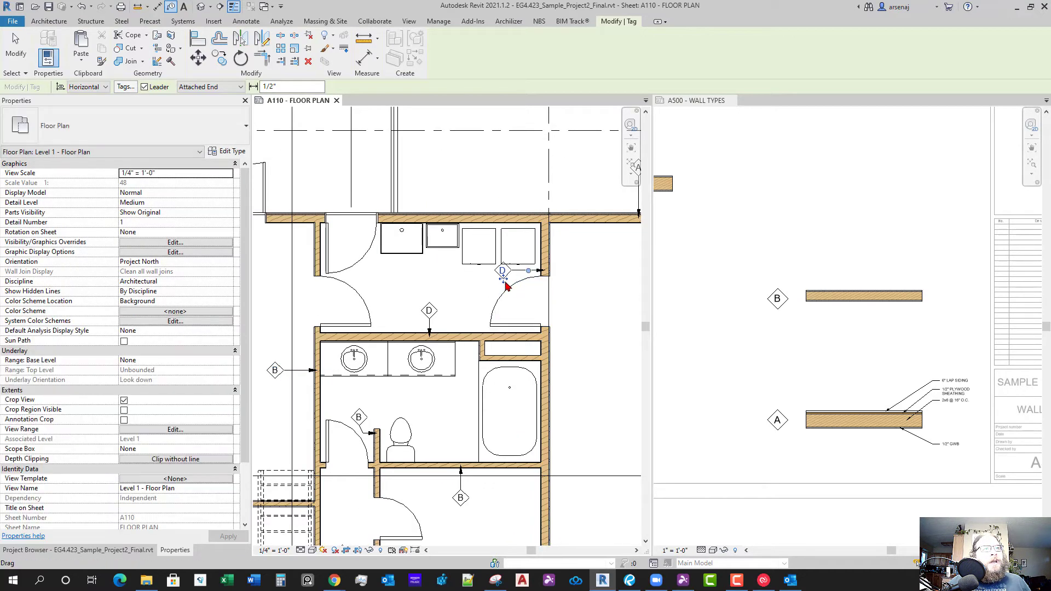
{"action": "left_click_drag", "start_coordinate": [504, 280], "coordinate": [585, 274]}
{"action": "key", "text": "Escape"}
{"action": "key", "text": "Escape"}
{"action": "scroll", "coordinate": [561, 318], "scroll_direction": "down", "scroll_amount": 2}
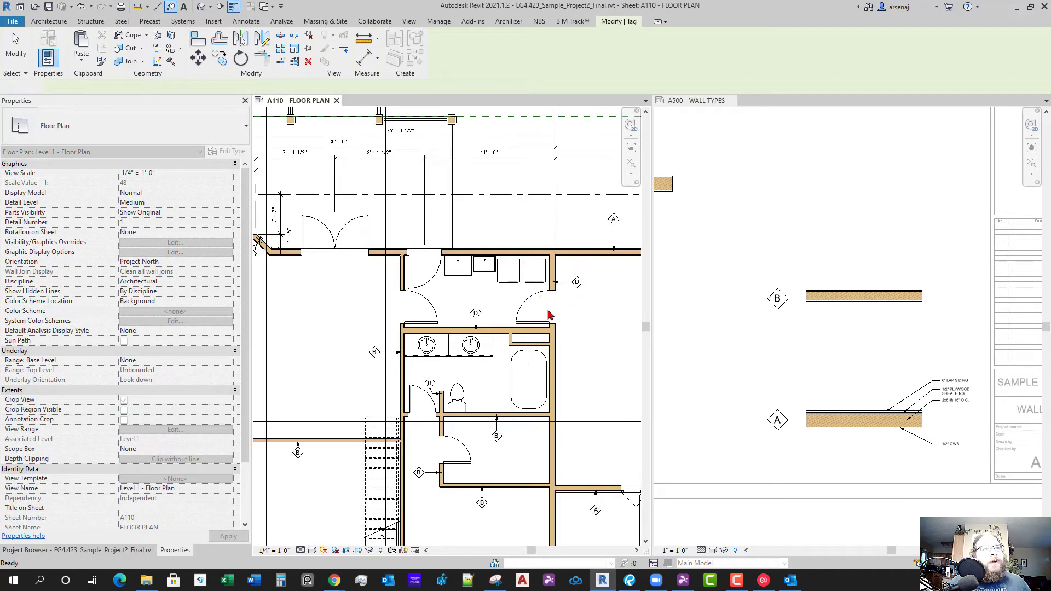
Examine the floor plan from the laundry and closet across to the smaller bathrooms for walls without tags
{"action": "middle_click_drag", "start_coordinate": [551, 315], "coordinate": [514, 223]}
{"action": "scroll", "coordinate": [522, 360], "scroll_direction": "up", "scroll_amount": 4}
{"action": "scroll", "coordinate": [524, 358], "scroll_direction": "down", "scroll_amount": 3}
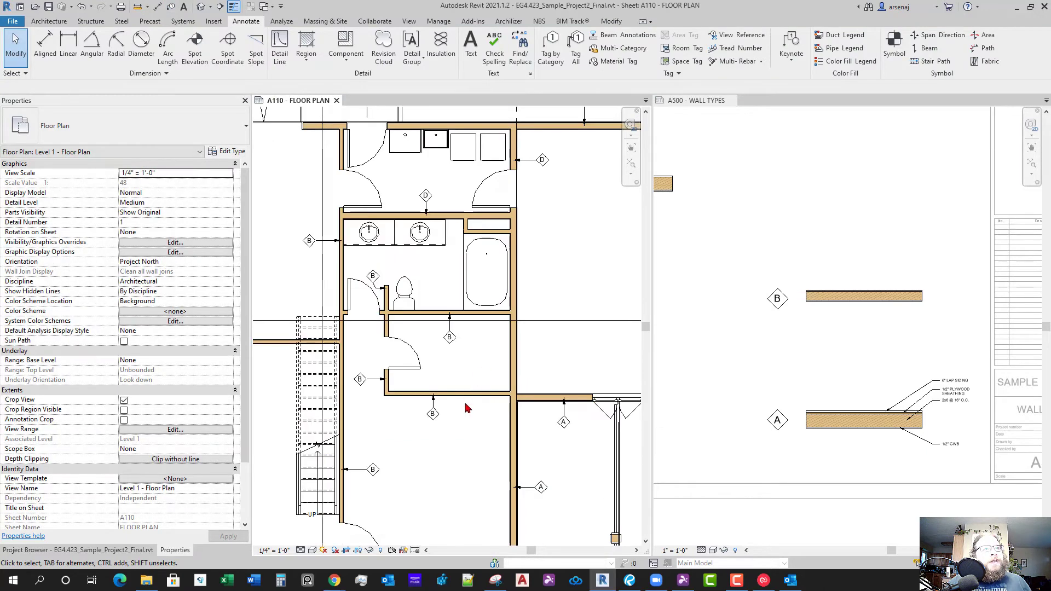
{"action": "middle_click_drag", "start_coordinate": [454, 362], "coordinate": [323, 369]}
{"action": "middle_click_drag", "start_coordinate": [420, 373], "coordinate": [604, 378]}
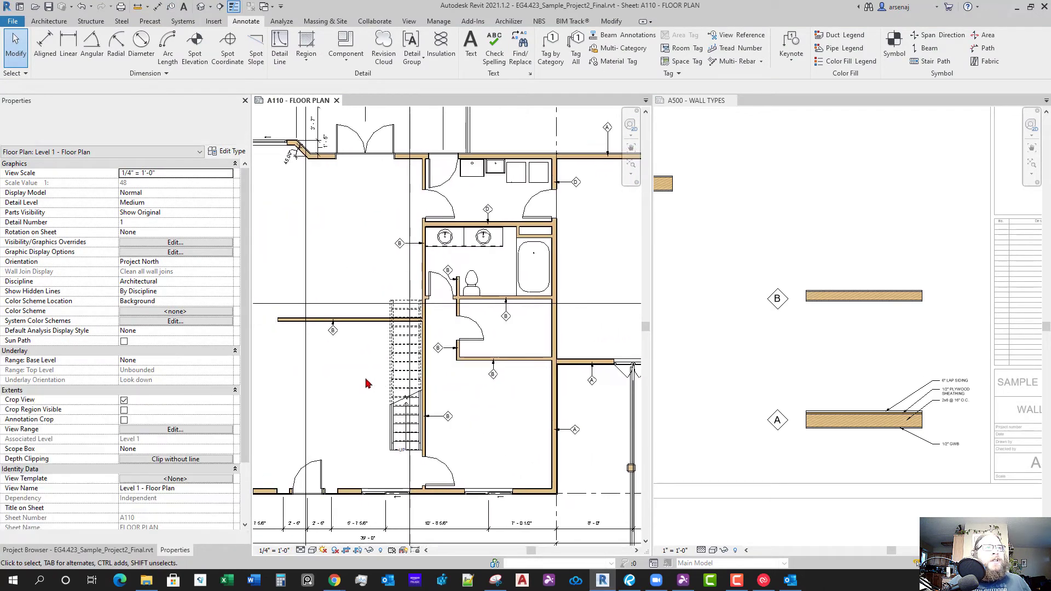
{"action": "scroll", "coordinate": [366, 382], "scroll_direction": "down", "scroll_amount": 1}
{"action": "middle_click_drag", "start_coordinate": [366, 383], "coordinate": [478, 383]}
{"action": "middle_click_drag", "start_coordinate": [408, 355], "coordinate": [496, 390]}
{"action": "middle_click_drag", "start_coordinate": [347, 383], "coordinate": [361, 386]}
{"action": "scroll", "coordinate": [361, 388], "scroll_direction": "up", "scroll_amount": 2}
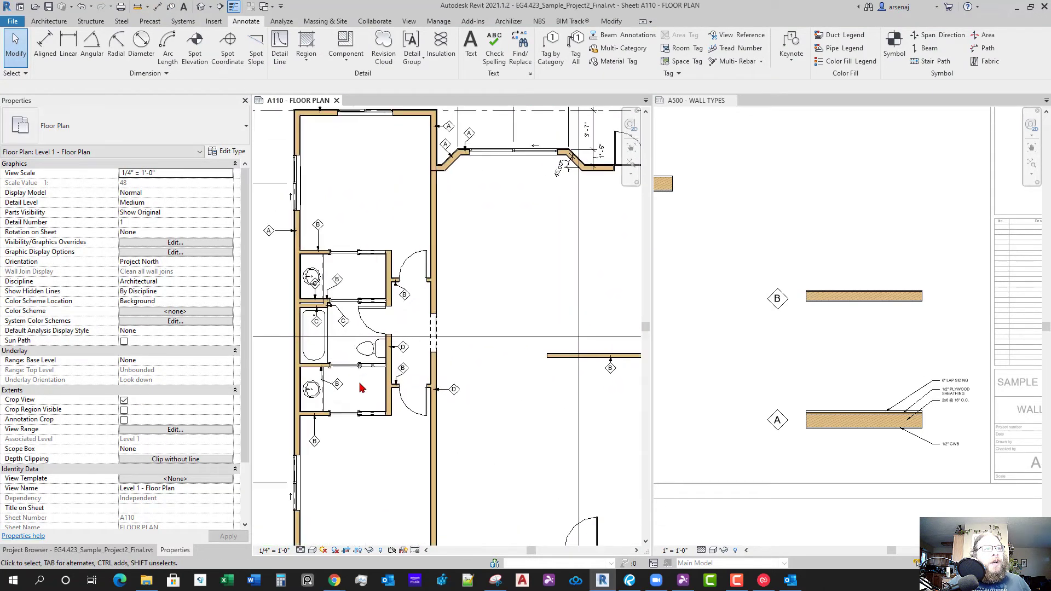
{"action": "scroll", "coordinate": [361, 388], "scroll_direction": "down", "scroll_amount": 4}
{"action": "scroll", "coordinate": [465, 391], "scroll_direction": "down", "scroll_amount": 1}
{"action": "middle_click_drag", "start_coordinate": [478, 395], "coordinate": [425, 382]}
Copy the 2x6 @ 16" O.C. and 1/2" GWB leader notes from wall type A to wall type B on sheet A500
{"action": "left_click", "coordinate": [717, 388]}
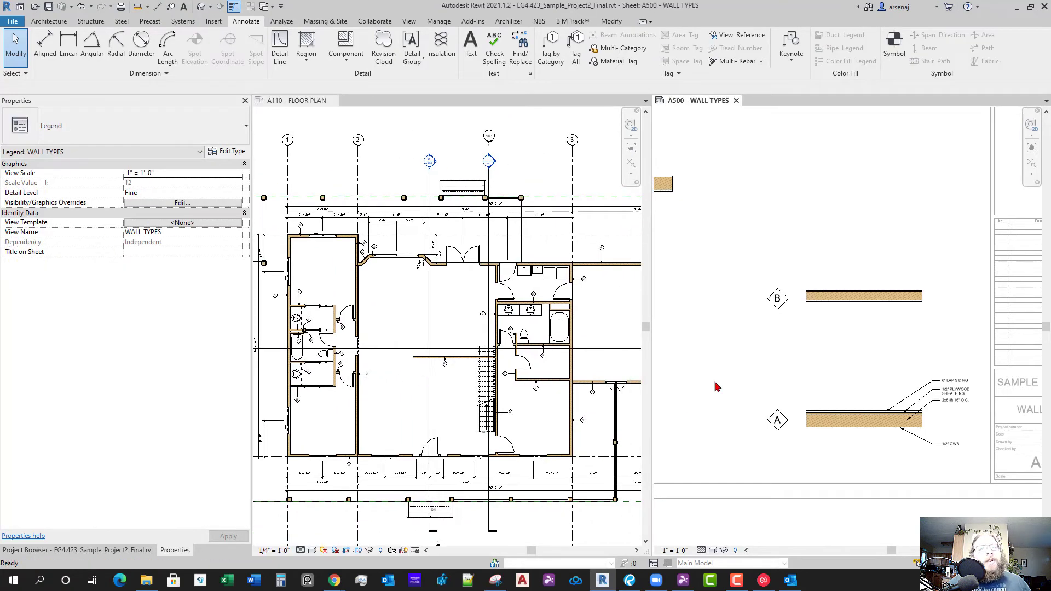
{"action": "scroll", "coordinate": [717, 387], "scroll_direction": "down", "scroll_amount": 3}
{"action": "middle_click_drag", "start_coordinate": [720, 399], "coordinate": [770, 394]}
{"action": "scroll", "coordinate": [814, 414], "scroll_direction": "up", "scroll_amount": 4}
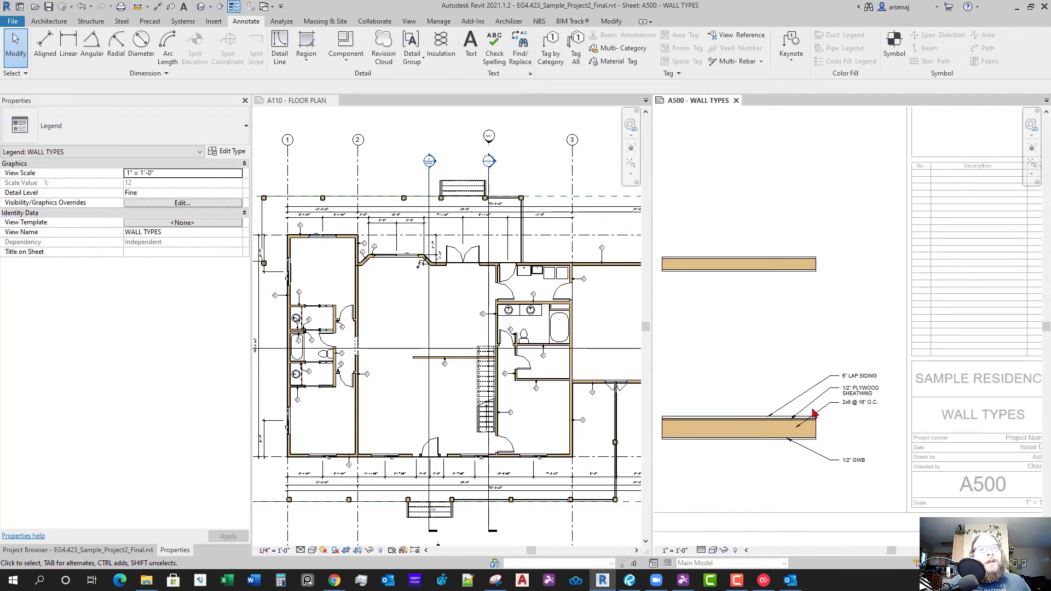
{"action": "left_click", "coordinate": [870, 411]}
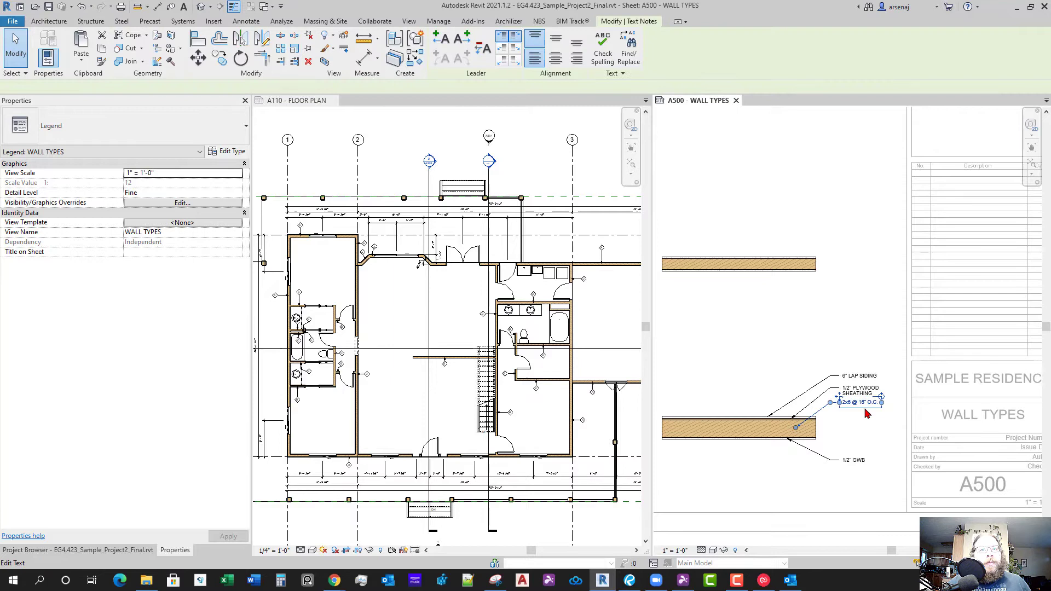
{"action": "left_click", "coordinate": [854, 464], "text": "ctrl"}
{"action": "scroll", "coordinate": [854, 464], "scroll_direction": "up", "scroll_amount": 2}
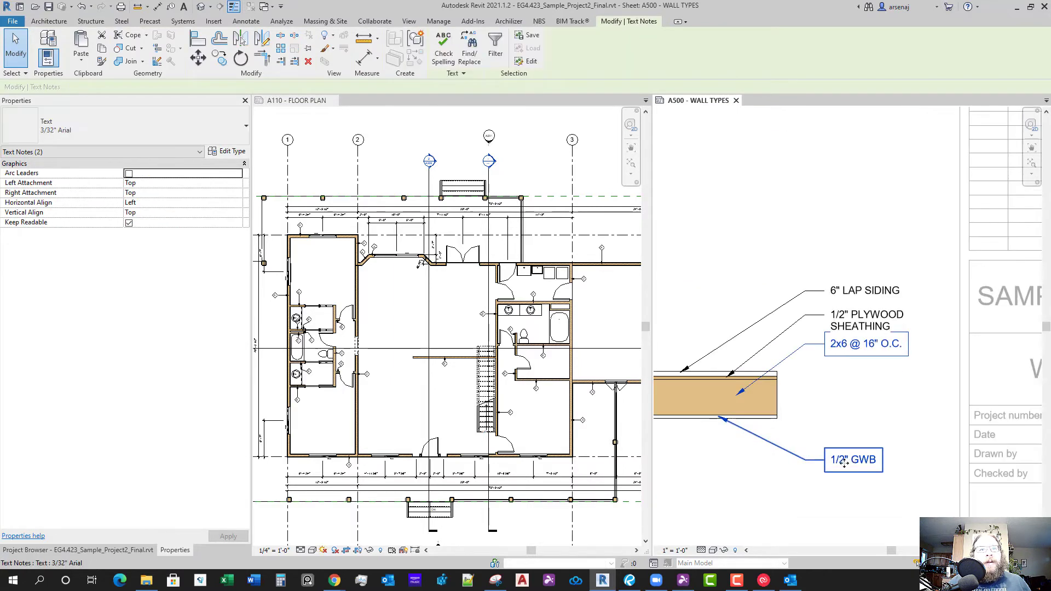
{"action": "scroll", "coordinate": [809, 441], "scroll_direction": "up", "scroll_amount": 2}
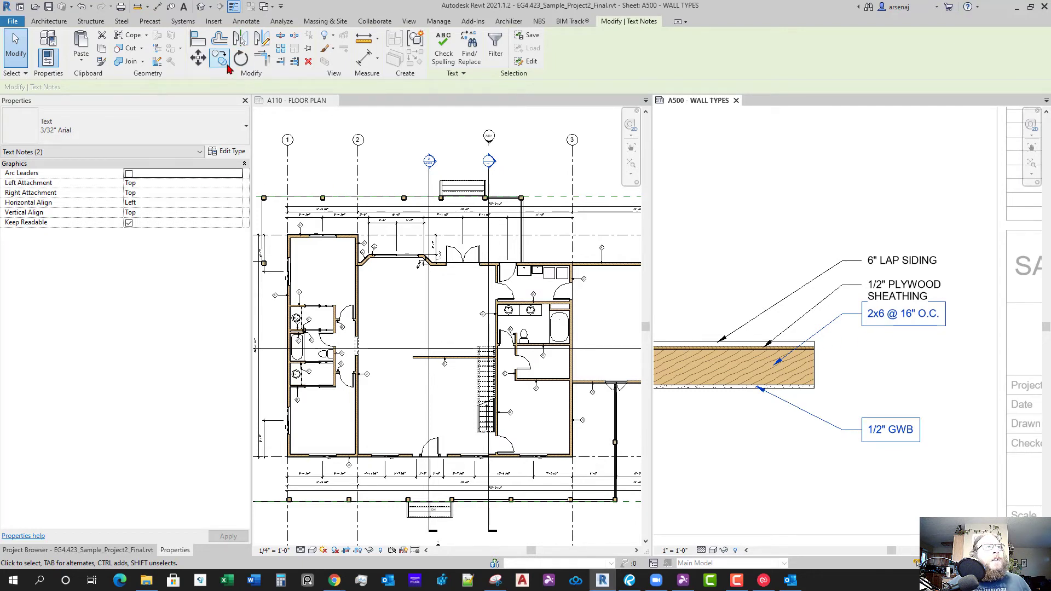
{"action": "key", "text": "c"}
{"action": "key", "text": "o"}
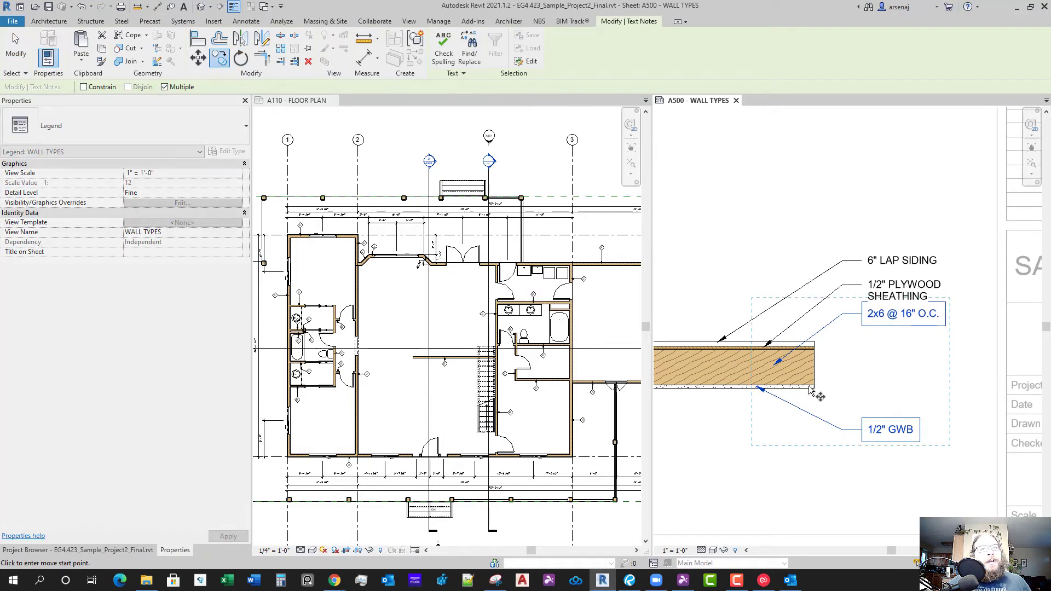
{"action": "middle_click_drag", "start_coordinate": [821, 255], "coordinate": [812, 438]}
{"action": "scroll", "coordinate": [813, 438], "scroll_direction": "down", "scroll_amount": 2}
{"action": "left_click", "coordinate": [807, 303]}
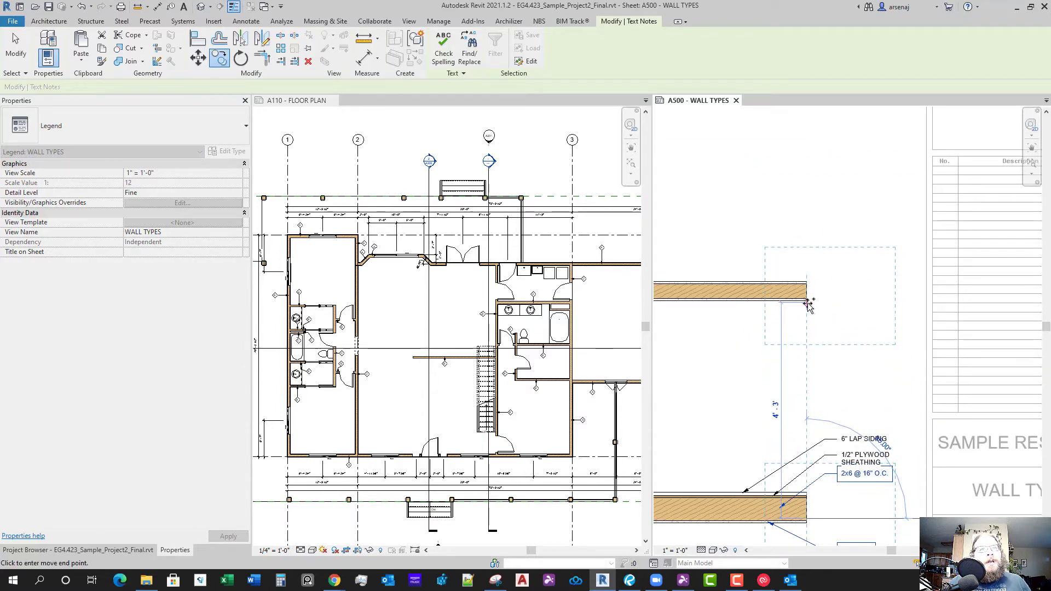
{"action": "left_click", "coordinate": [808, 304]}
Adjust wall type B's note leaders so the arrowheads point at the stud core and the lower gypsum face
{"action": "scroll", "coordinate": [777, 296], "scroll_direction": "up", "scroll_amount": 3}
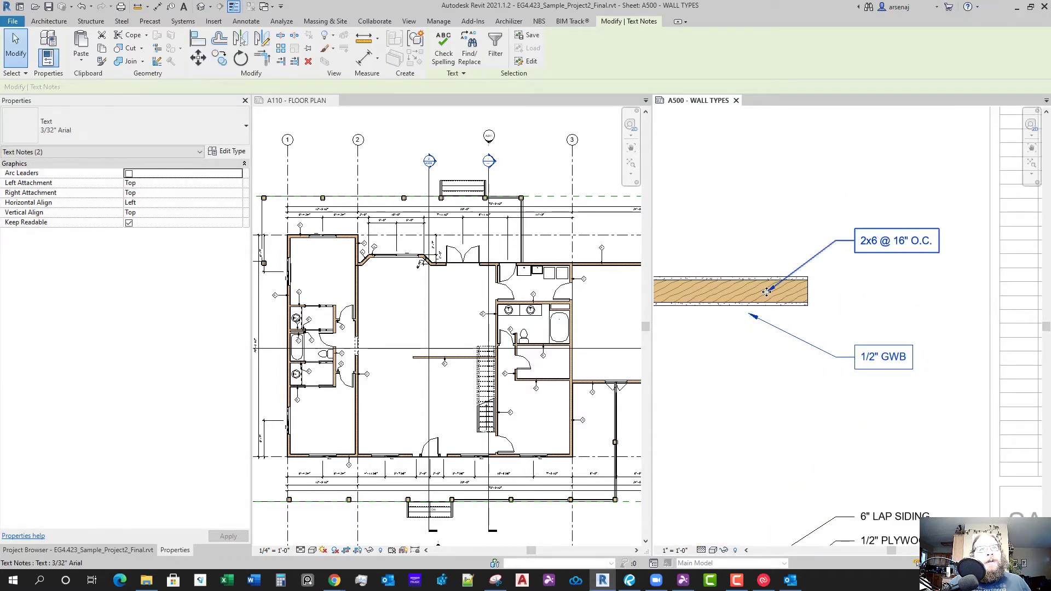
{"action": "left_click", "coordinate": [766, 292]}
{"action": "mouse_move", "coordinate": [766, 291]}
{"action": "left_mouse_down"}
{"action": "mouse_move", "coordinate": [778, 296]}
{"action": "mouse_move", "coordinate": [762, 310]}
{"action": "left_mouse_up"}
{"action": "left_click", "coordinate": [750, 316]}
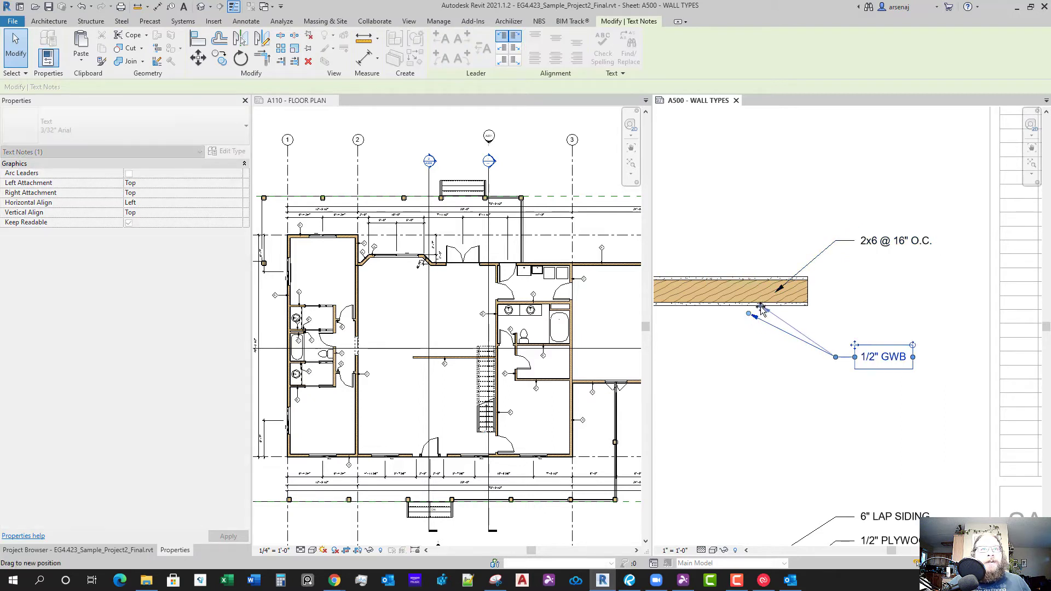
{"action": "left_click", "coordinate": [846, 382]}
{"action": "scroll", "coordinate": [887, 404], "scroll_direction": "down", "scroll_amount": 4}
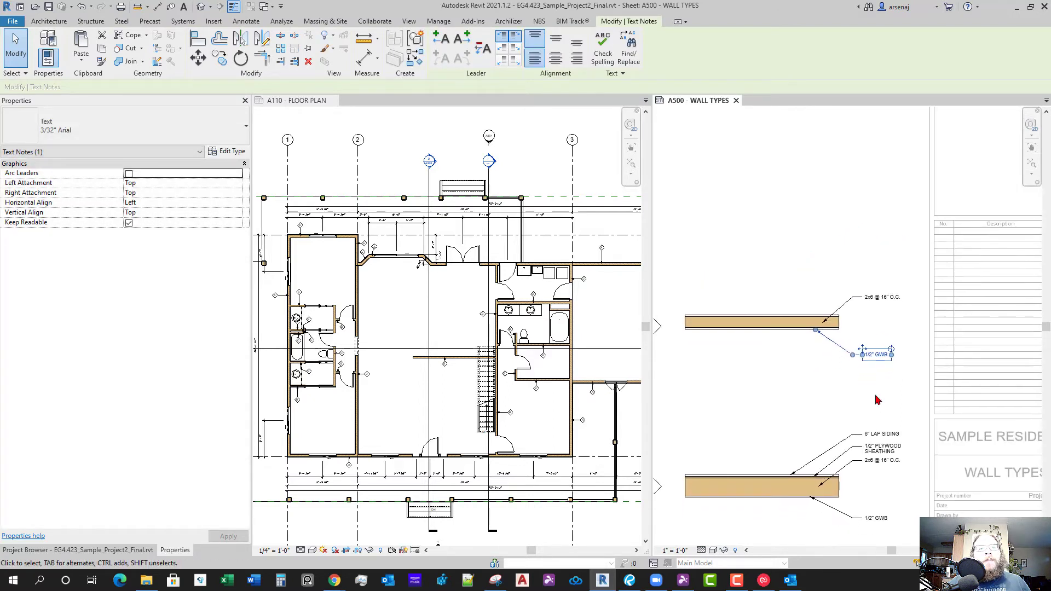
{"action": "middle_click_drag", "start_coordinate": [880, 486], "coordinate": [855, 437]}
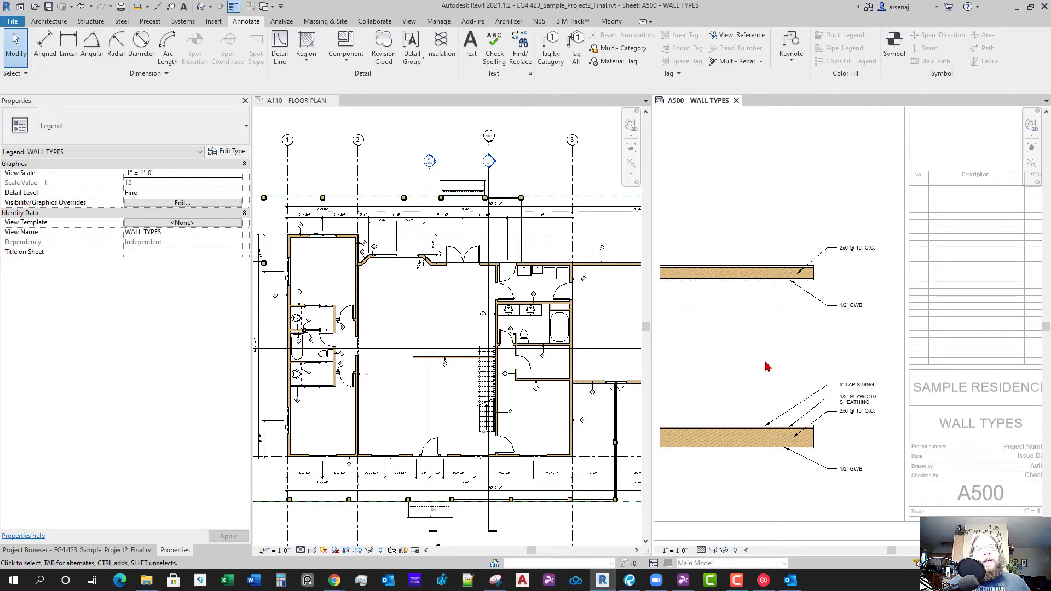
Move wall type A's 2x6 @ 16" O.C. note down, clear of the plywood sheathing note
{"action": "scroll", "coordinate": [742, 361], "scroll_direction": "down", "scroll_amount": 2}
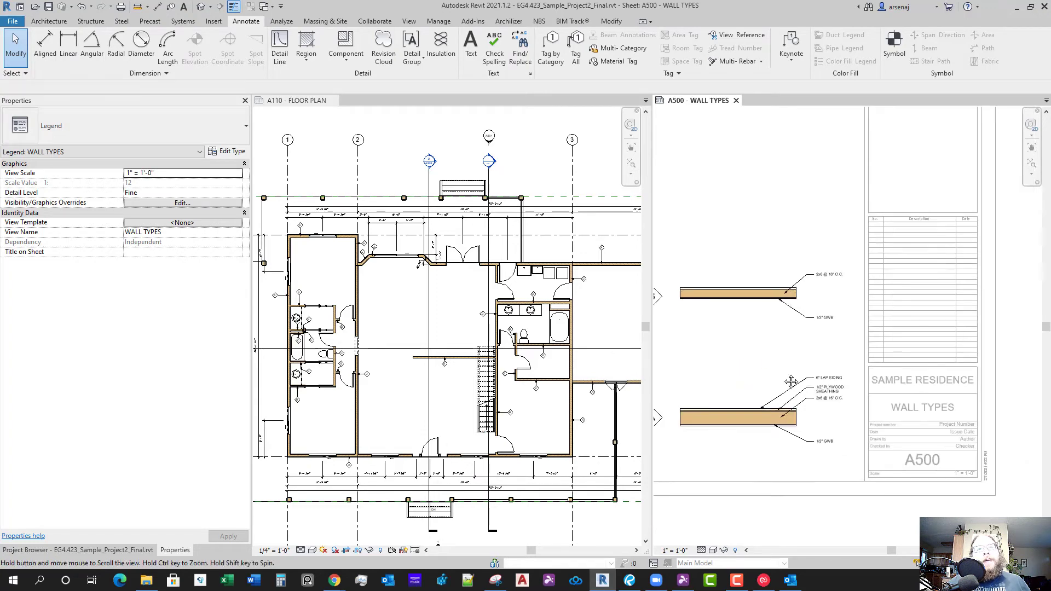
{"action": "middle_click_drag", "start_coordinate": [791, 383], "coordinate": [823, 373]}
{"action": "scroll", "coordinate": [822, 374], "scroll_direction": "down", "scroll_amount": 1}
{"action": "middle_click_drag", "start_coordinate": [774, 418], "coordinate": [808, 407]}
{"action": "scroll", "coordinate": [821, 415], "scroll_direction": "down", "scroll_amount": 1}
{"action": "scroll", "coordinate": [824, 416], "scroll_direction": "up", "scroll_amount": 2}
{"action": "scroll", "coordinate": [887, 408], "scroll_direction": "up", "scroll_amount": 4}
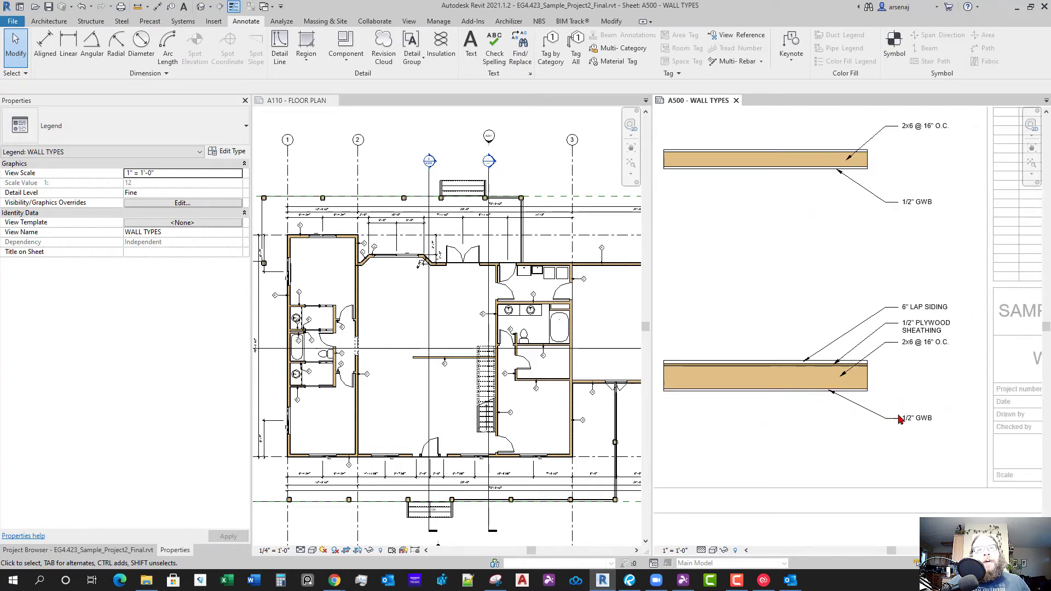
{"action": "left_click", "coordinate": [843, 345]}
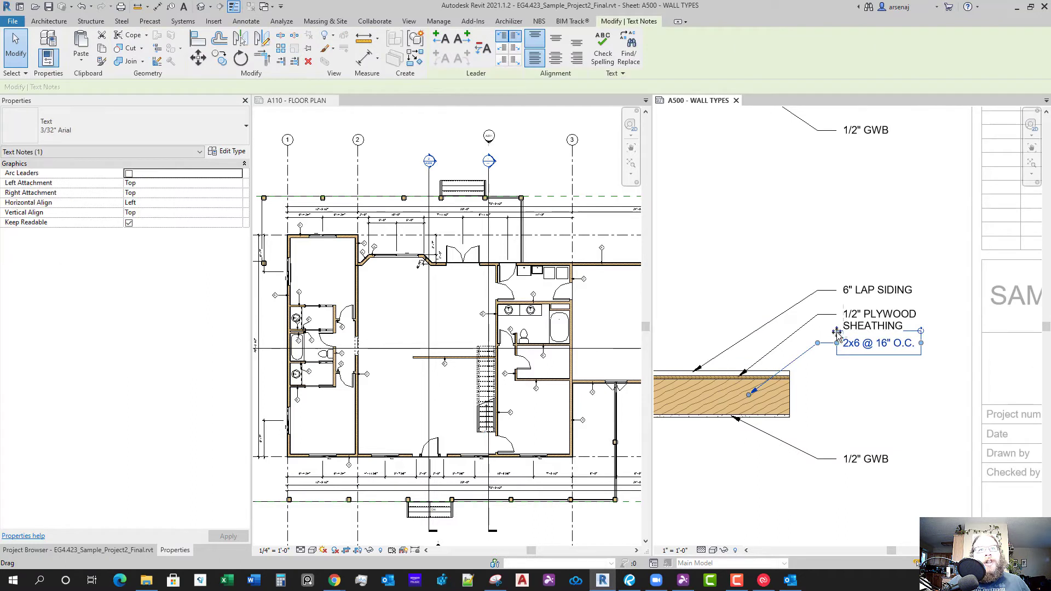
{"action": "left_click_drag", "start_coordinate": [841, 349], "coordinate": [836, 366], "text": "ctrl"}
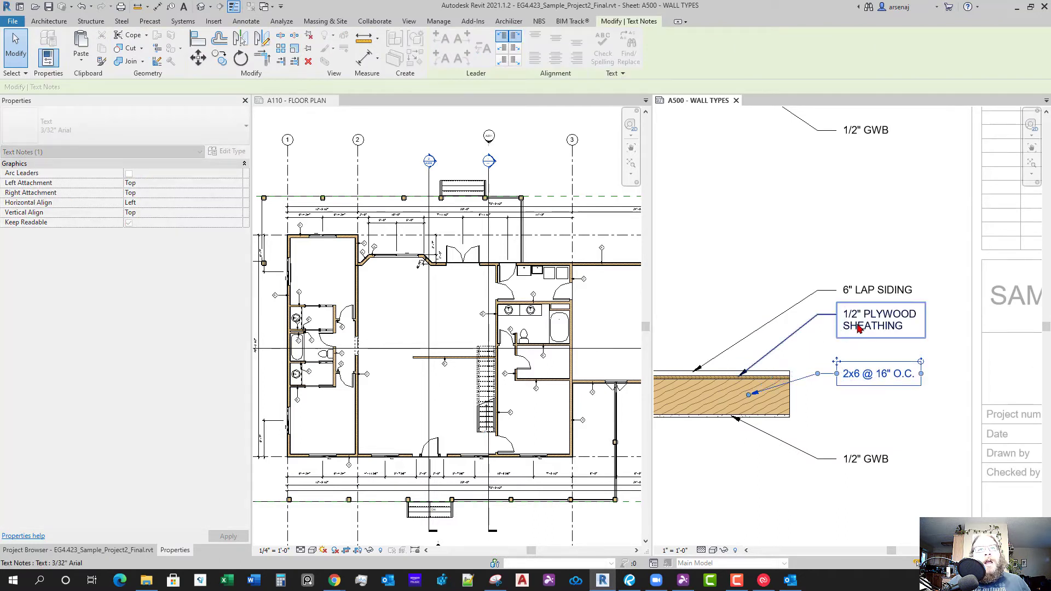
Move wall type A's 1/2" plywood sheathing note down to space it evenly between the lap siding and stud notes
{"action": "left_click", "coordinate": [837, 320]}
{"action": "left_click_drag", "start_coordinate": [838, 320], "coordinate": [837, 325]}
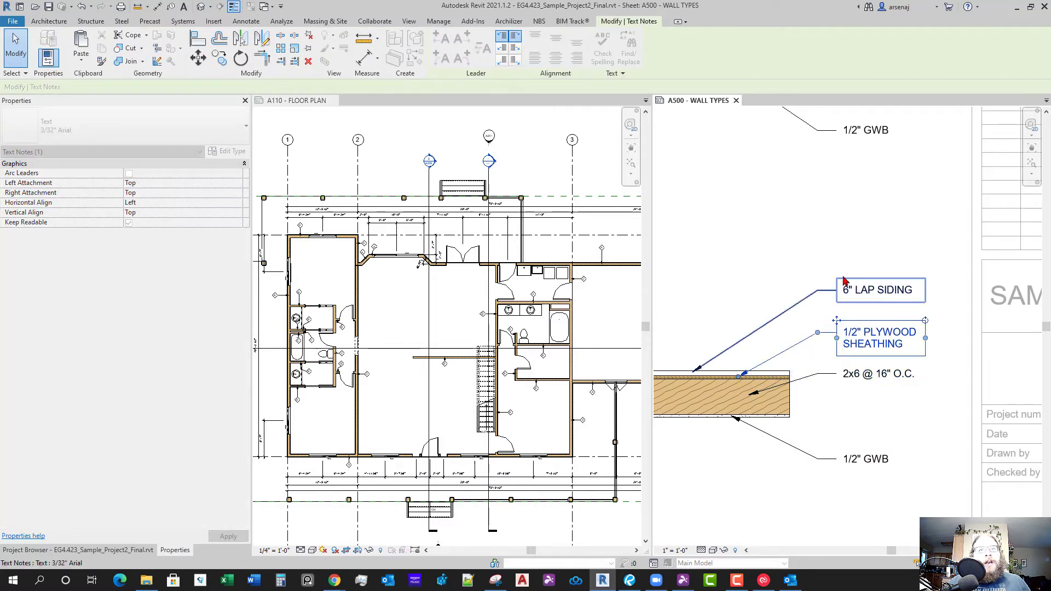
{"action": "key", "text": "Escape"}
{"action": "scroll", "coordinate": [864, 358], "scroll_direction": "down", "scroll_amount": 2}
{"action": "scroll", "coordinate": [864, 359], "scroll_direction": "up", "scroll_amount": 2}
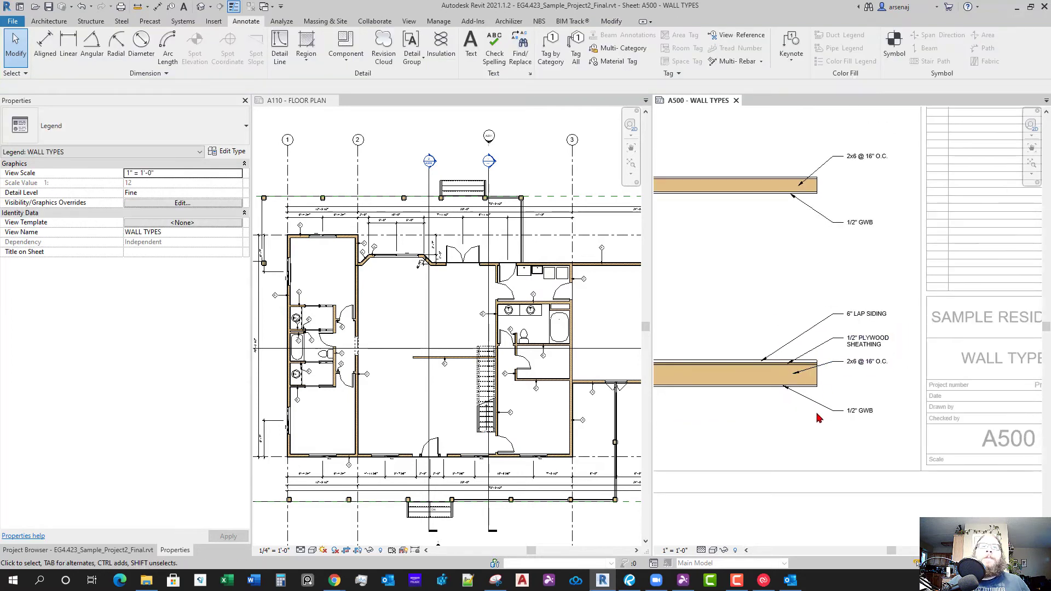
{"action": "left_click", "coordinate": [863, 408]}
{"action": "left_click_drag", "start_coordinate": [863, 407], "coordinate": [864, 408]}
{"action": "scroll", "coordinate": [838, 411], "scroll_direction": "down", "scroll_amount": 2}
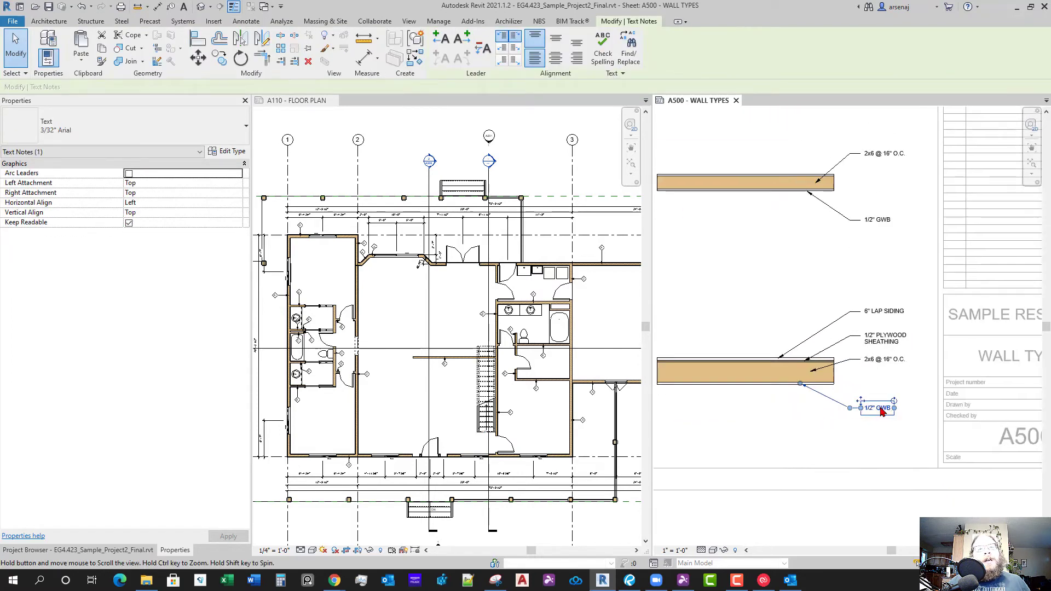
{"action": "key", "text": "Escape"}
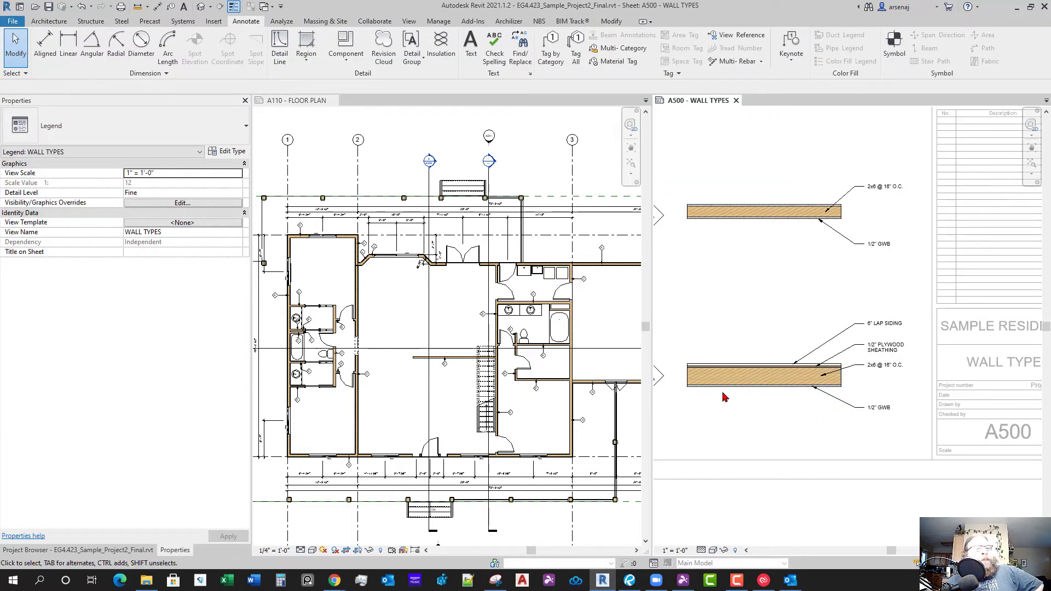
Change wall type B's stud note to 2x4 @ 16" O.C
{"action": "left_click", "coordinate": [748, 383]}
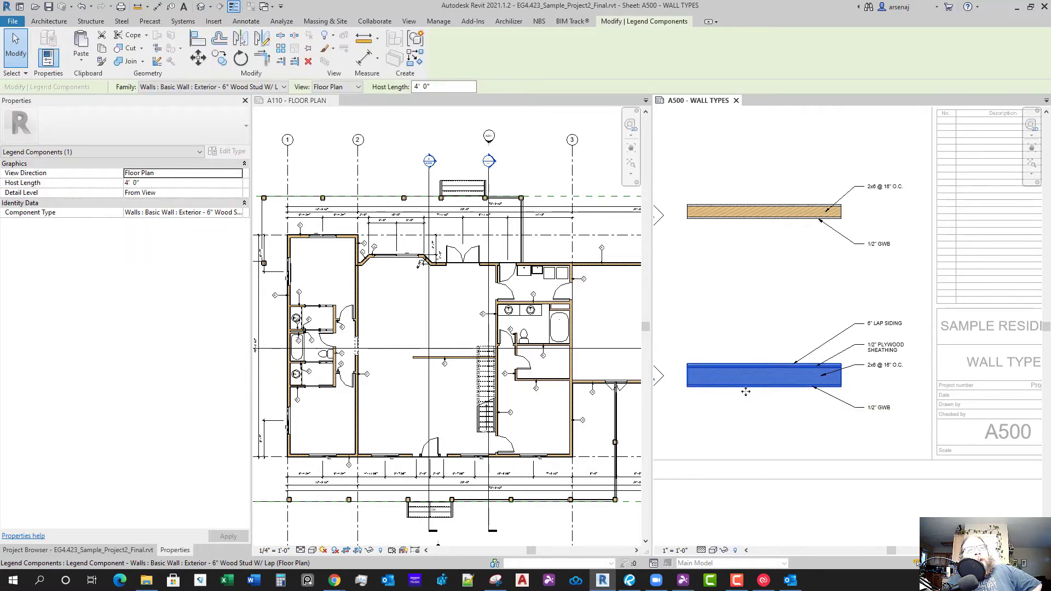
{"action": "middle_click_drag", "start_coordinate": [747, 424], "coordinate": [781, 421]}
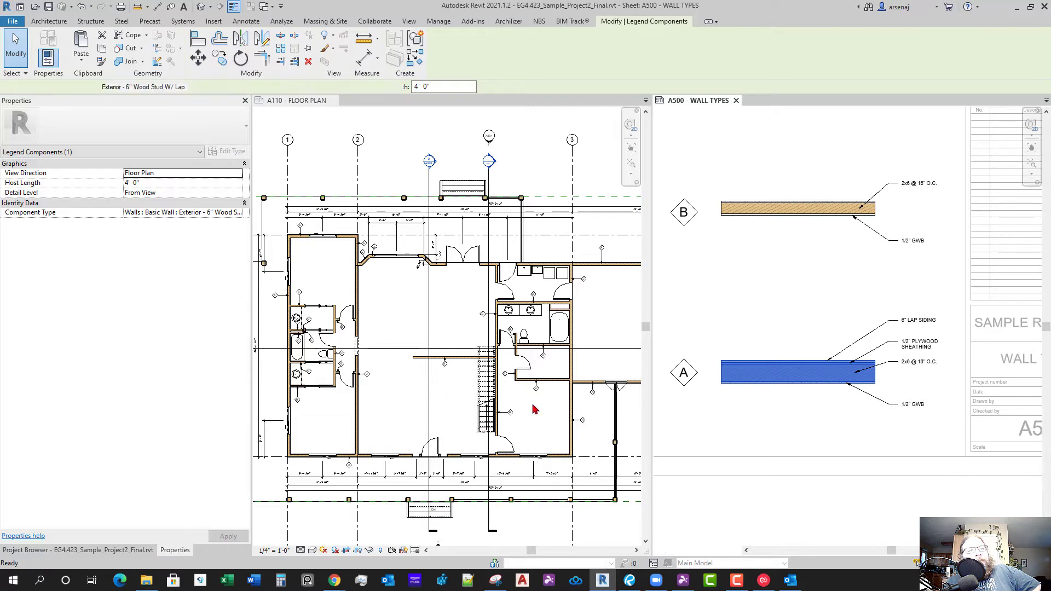
{"action": "scroll", "coordinate": [537, 400], "scroll_direction": "up", "scroll_amount": 5}
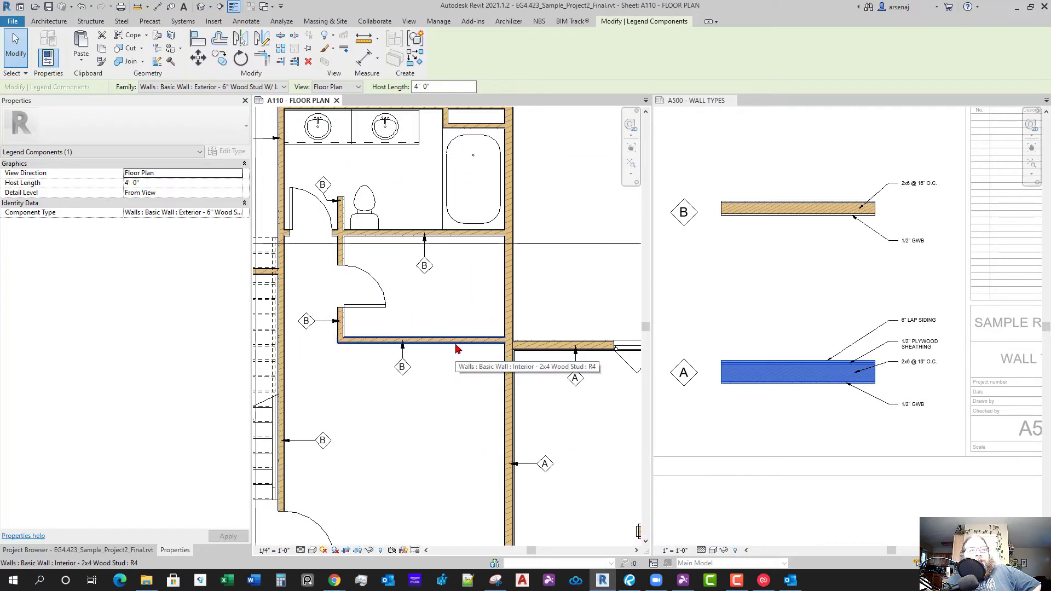
{"action": "left_click", "coordinate": [765, 383]}
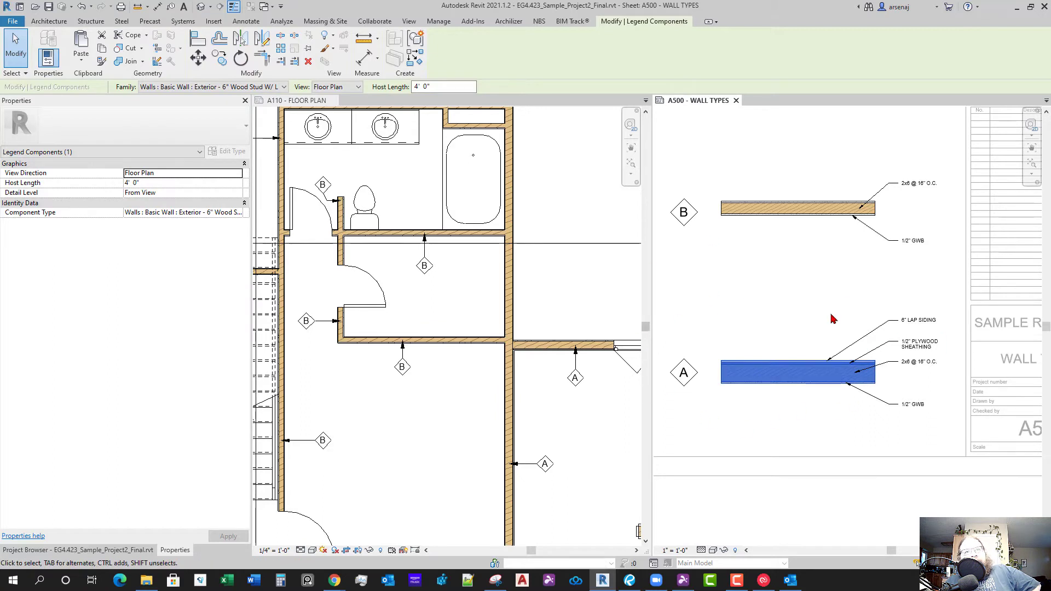
{"action": "scroll", "coordinate": [781, 279], "scroll_direction": "up", "scroll_amount": 4}
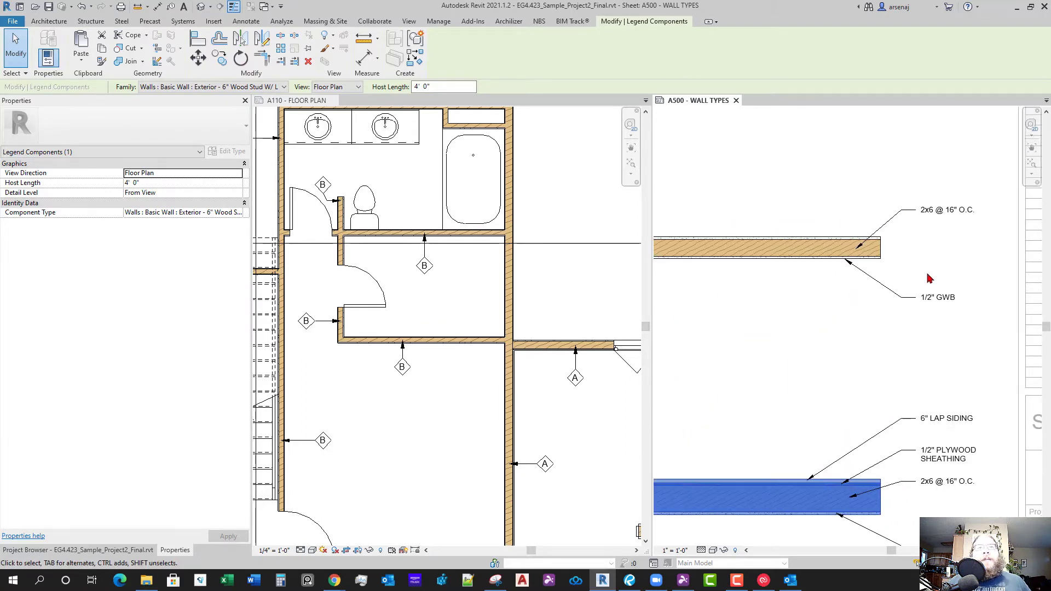
{"action": "double_click", "coordinate": [935, 216]}
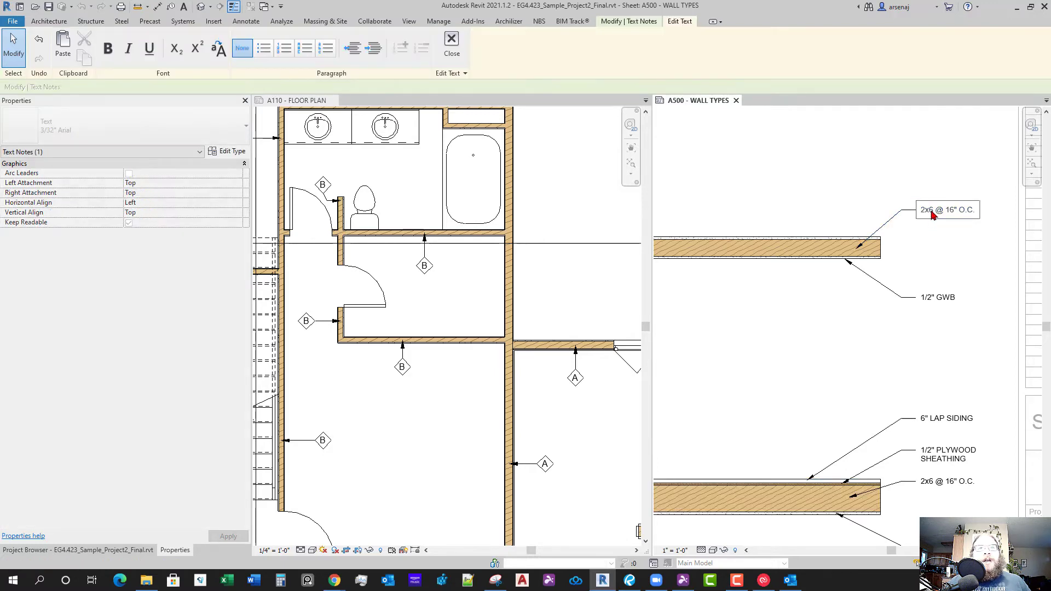
{"action": "left_click", "coordinate": [941, 265]}
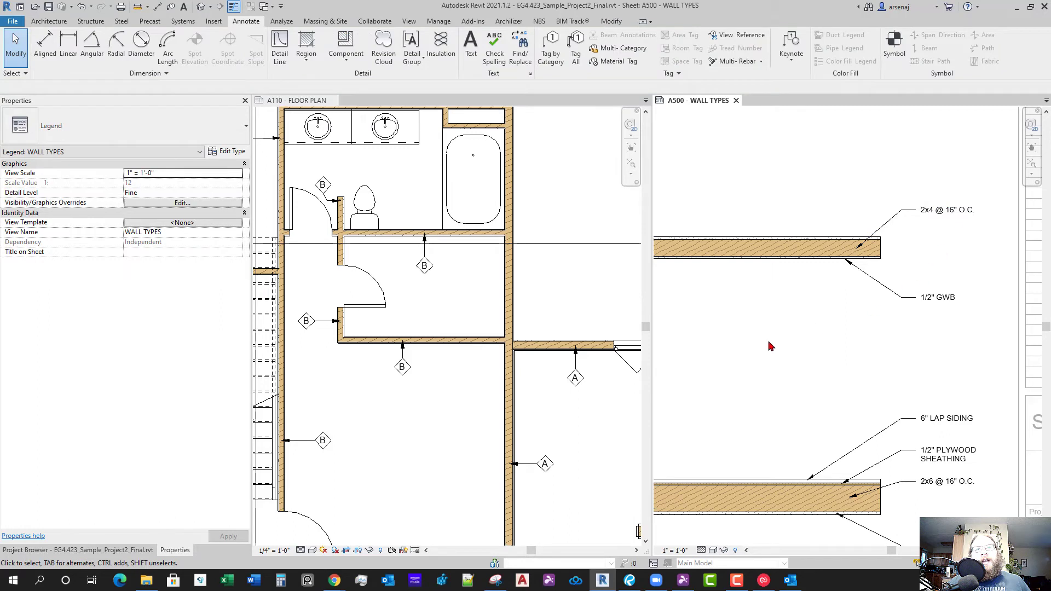
Examine the leadered material notes on wall types A and B in the legend
{"action": "scroll", "coordinate": [826, 323], "scroll_direction": "down", "scroll_amount": 2}
{"action": "middle_click_drag", "start_coordinate": [894, 342], "coordinate": [890, 345]}
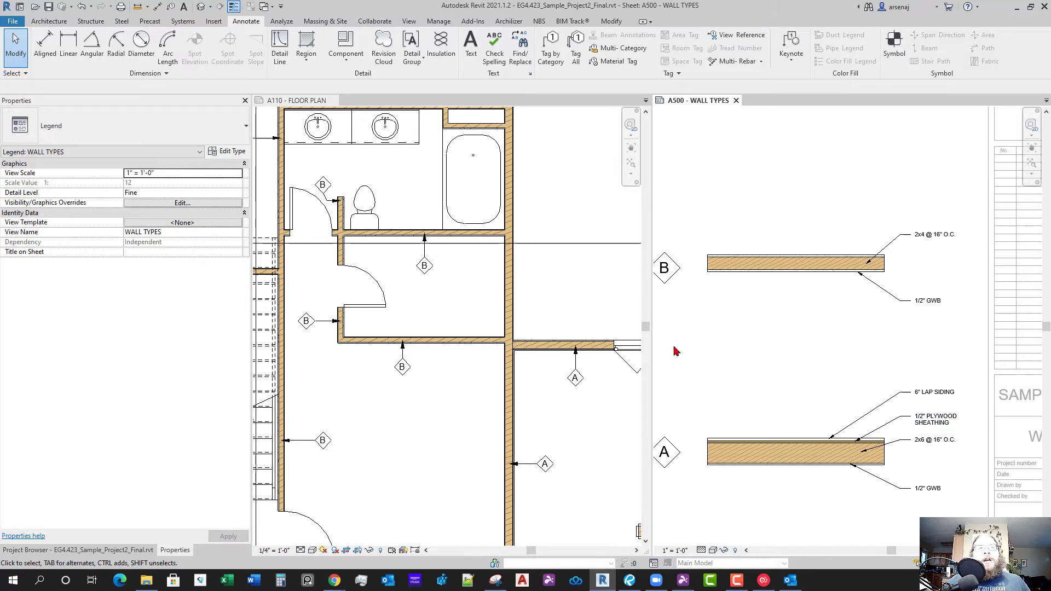
{"action": "scroll", "coordinate": [676, 351], "scroll_direction": "down", "scroll_amount": 4}
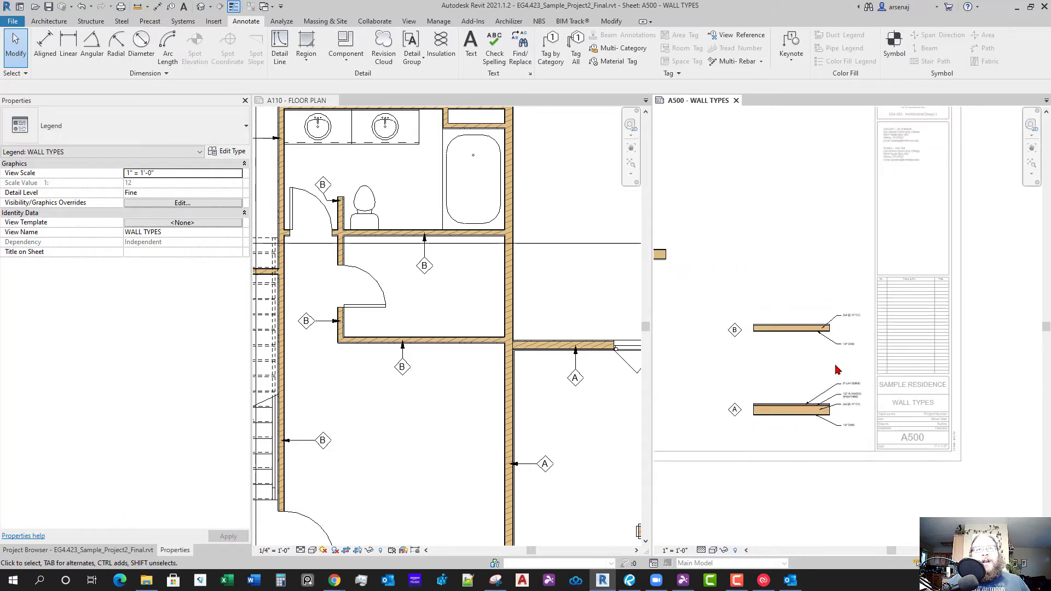
{"action": "scroll", "coordinate": [837, 370], "scroll_direction": "up", "scroll_amount": 4}
{"action": "scroll", "coordinate": [846, 361], "scroll_direction": "up", "scroll_amount": 1}
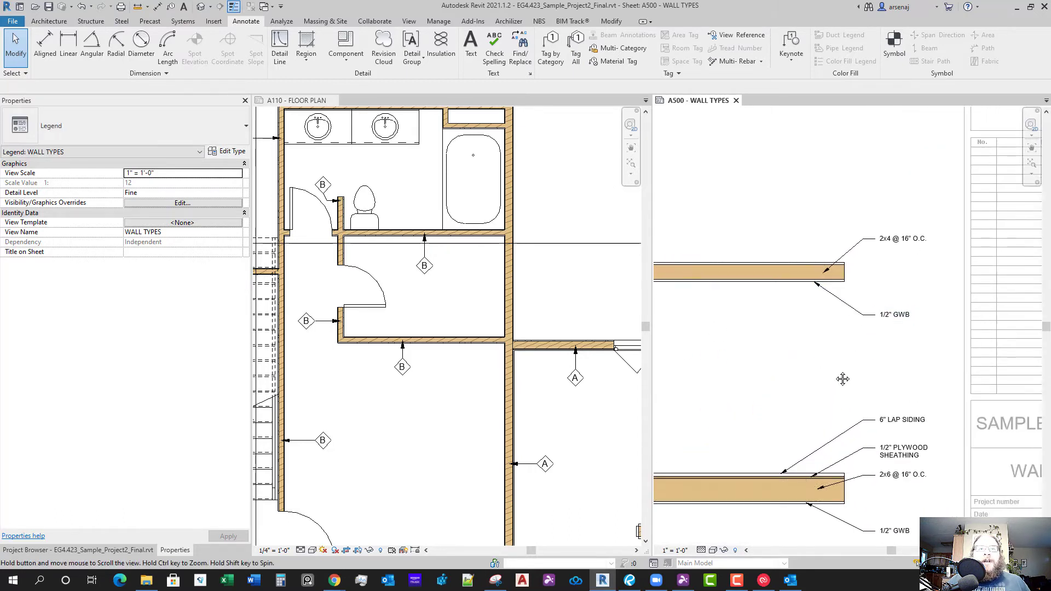
{"action": "scroll", "coordinate": [843, 378], "scroll_direction": "down", "scroll_amount": 3}
{"action": "scroll", "coordinate": [821, 389], "scroll_direction": "up", "scroll_amount": 4}
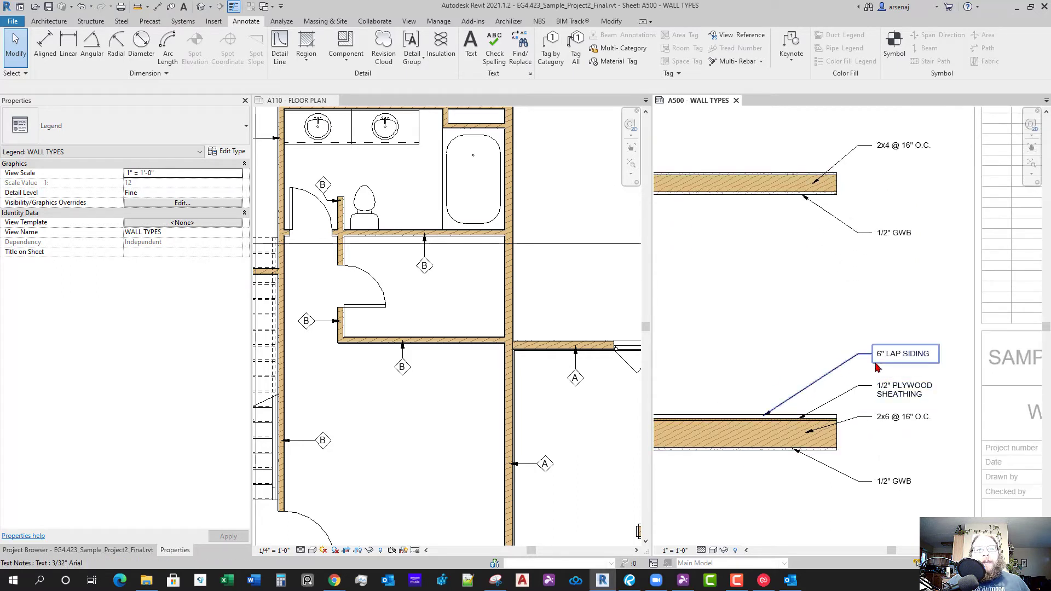
{"action": "middle_click_drag", "start_coordinate": [924, 396], "coordinate": [920, 461]}
{"action": "mouse_move", "coordinate": [866, 310]}
{"action": "middle_mouse_down"}
{"action": "mouse_move", "coordinate": [866, 351]}
{"action": "mouse_move", "coordinate": [883, 316]}
{"action": "middle_mouse_up"}
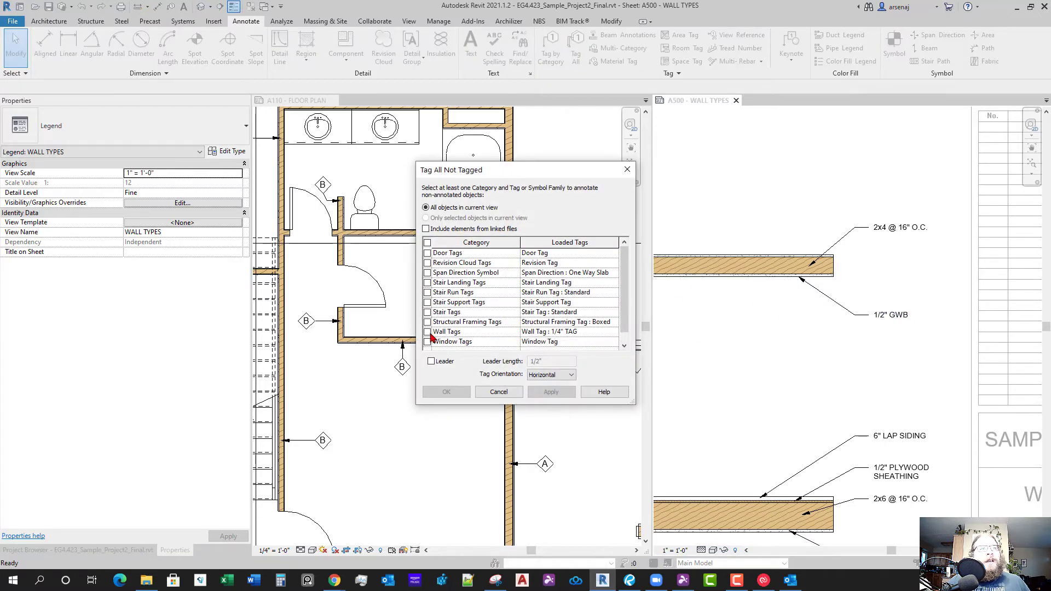
{"action": "left_click", "coordinate": [446, 392]}
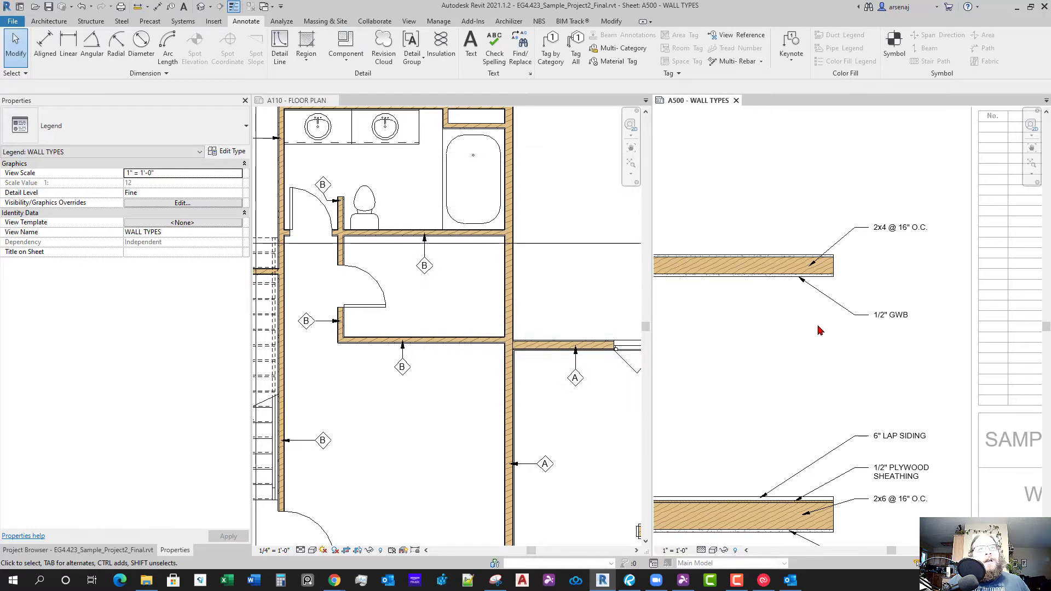
{"action": "scroll", "coordinate": [876, 351], "scroll_direction": "down", "scroll_amount": 6}
{"action": "middle_click_drag", "start_coordinate": [869, 375], "coordinate": [808, 361]}
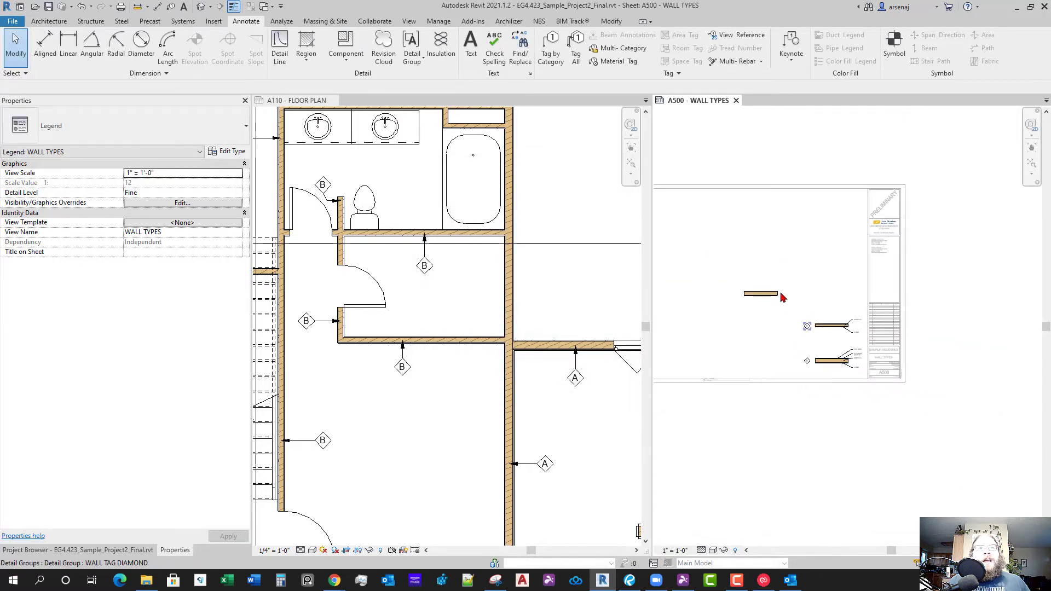
{"action": "scroll", "coordinate": [780, 293], "scroll_direction": "up", "scroll_amount": 2}
{"action": "mouse_move", "coordinate": [683, 234]}
{"action": "left_mouse_down"}
{"action": "mouse_move", "coordinate": [720, 298]}
{"action": "mouse_move", "coordinate": [899, 458]}
{"action": "mouse_move", "coordinate": [779, 291]}
{"action": "left_mouse_up"}
{"action": "scroll", "coordinate": [817, 335], "scroll_direction": "up", "scroll_amount": 5}
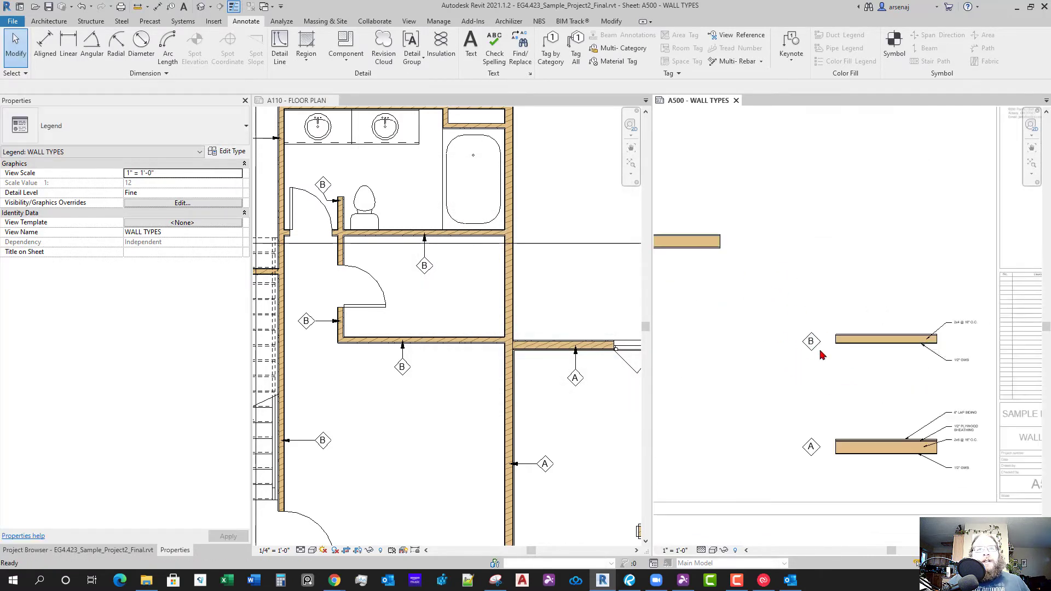
{"action": "middle_click_drag", "start_coordinate": [826, 373], "coordinate": [786, 352]}
{"action": "scroll", "coordinate": [810, 347], "scroll_direction": "up", "scroll_amount": 1}
{"action": "scroll", "coordinate": [837, 345], "scroll_direction": "down", "scroll_amount": 2}
{"action": "middle_click_drag", "start_coordinate": [872, 354], "coordinate": [777, 396]}
{"action": "scroll", "coordinate": [826, 362], "scroll_direction": "up", "scroll_amount": 3}
{"action": "scroll", "coordinate": [833, 383], "scroll_direction": "down", "scroll_amount": 4}
{"action": "scroll", "coordinate": [862, 390], "scroll_direction": "down", "scroll_amount": 1}
{"action": "scroll", "coordinate": [851, 385], "scroll_direction": "down", "scroll_amount": 1}
{"action": "scroll", "coordinate": [837, 374], "scroll_direction": "up", "scroll_amount": 1}
{"action": "scroll", "coordinate": [783, 362], "scroll_direction": "up", "scroll_amount": 5}
{"action": "scroll", "coordinate": [822, 387], "scroll_direction": "up", "scroll_amount": 3}
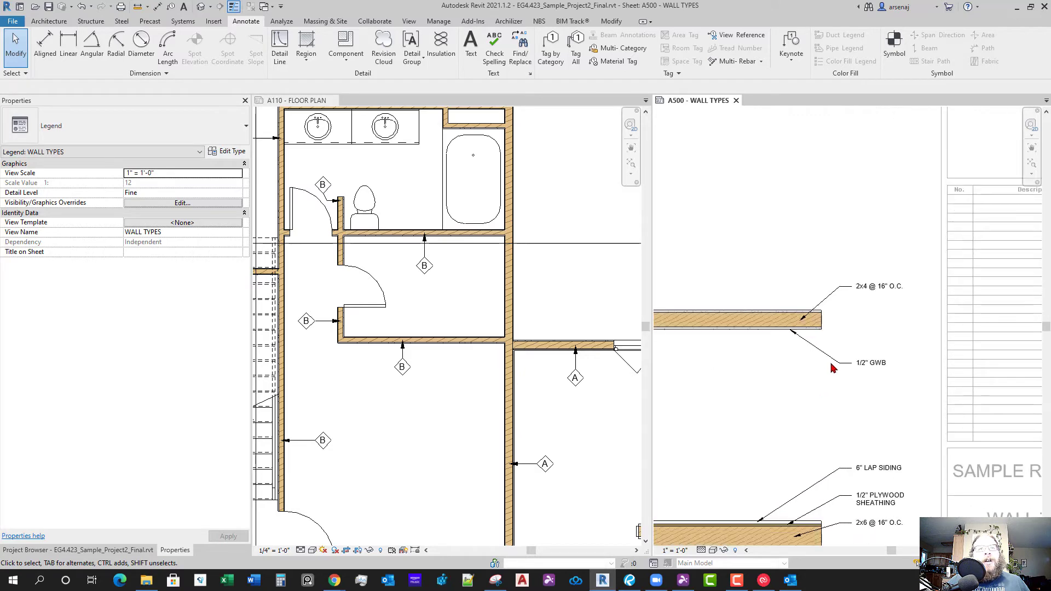
{"action": "left_click", "coordinate": [836, 365]}
{"action": "key", "text": "Escape"}
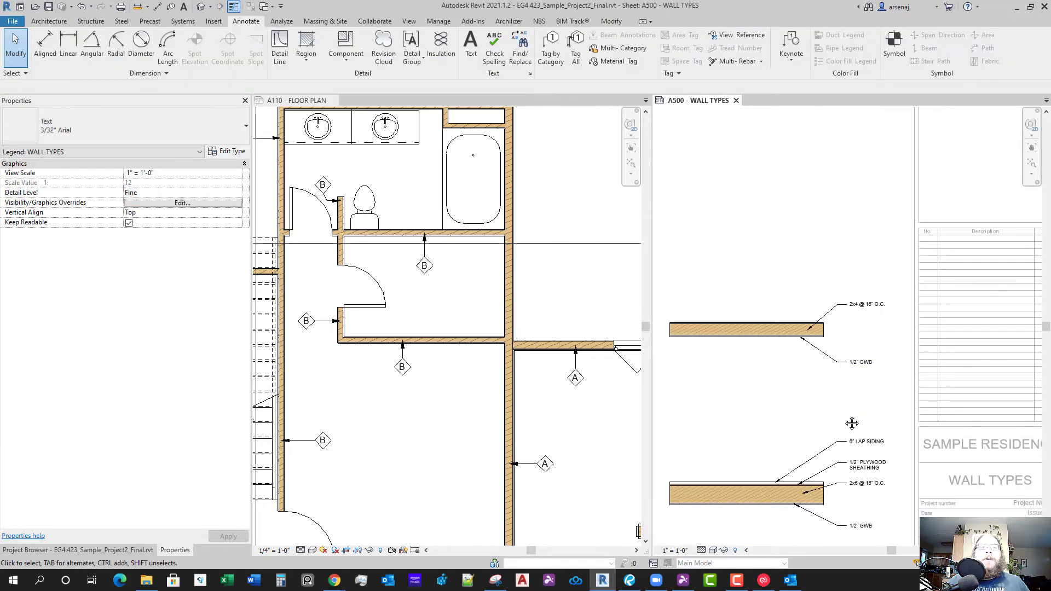
Add an underlined 1/4" Arial text title EXTERIOR below wall type A in the legend
{"action": "mouse_move", "coordinate": [791, 366]}
{"action": "middle_mouse_down"}
{"action": "mouse_move", "coordinate": [842, 408]}
{"action": "mouse_move", "coordinate": [850, 399]}
{"action": "middle_mouse_up"}
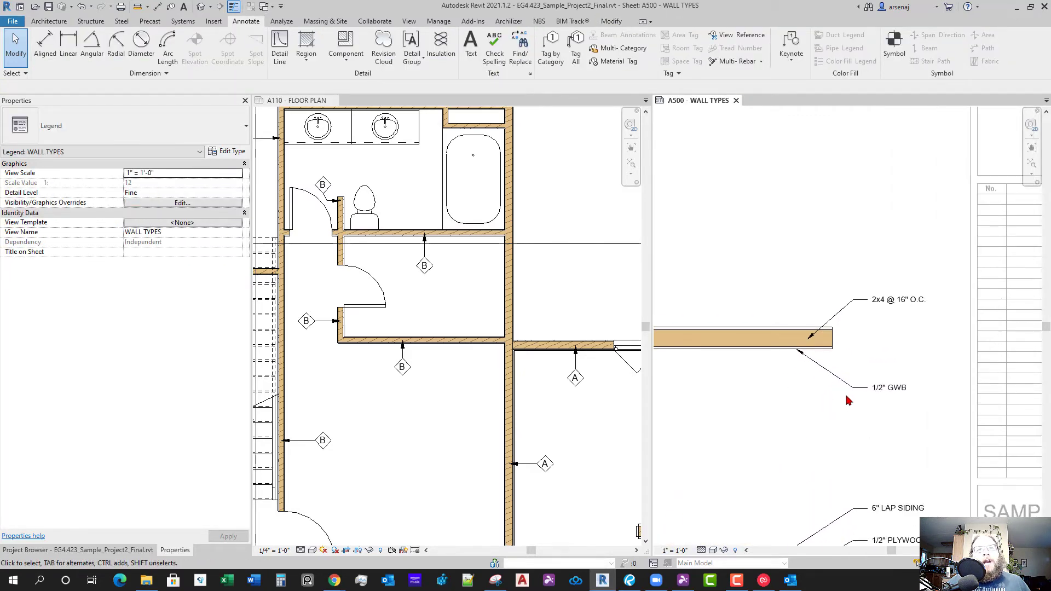
{"action": "scroll", "coordinate": [823, 366], "scroll_direction": "up", "scroll_amount": 2}
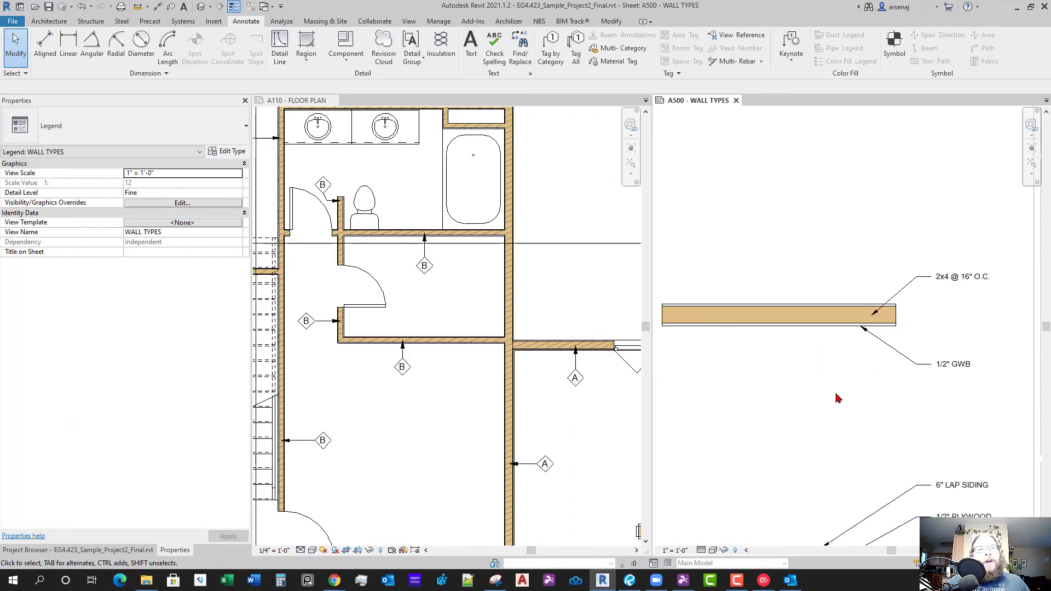
{"action": "scroll", "coordinate": [846, 378], "scroll_direction": "down", "scroll_amount": 2}
{"action": "middle_click_drag", "start_coordinate": [854, 359], "coordinate": [833, 403]}
{"action": "middle_click_drag", "start_coordinate": [842, 482], "coordinate": [823, 457]}
{"action": "middle_click_drag", "start_coordinate": [926, 445], "coordinate": [931, 387]}
{"action": "middle_click_drag", "start_coordinate": [822, 456], "coordinate": [845, 439]}
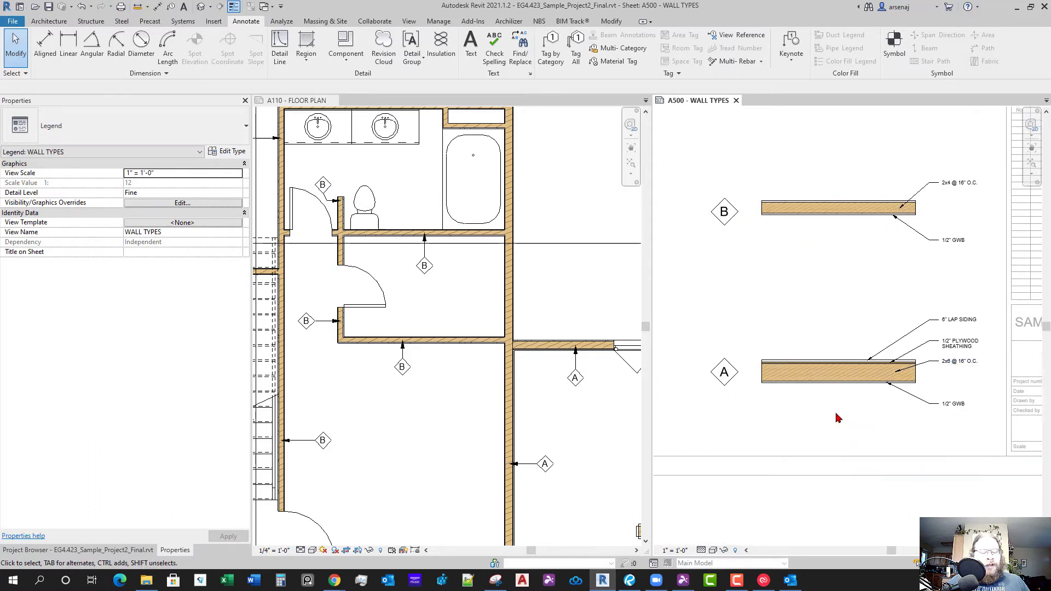
{"action": "middle_click_drag", "start_coordinate": [778, 406], "coordinate": [779, 395]}
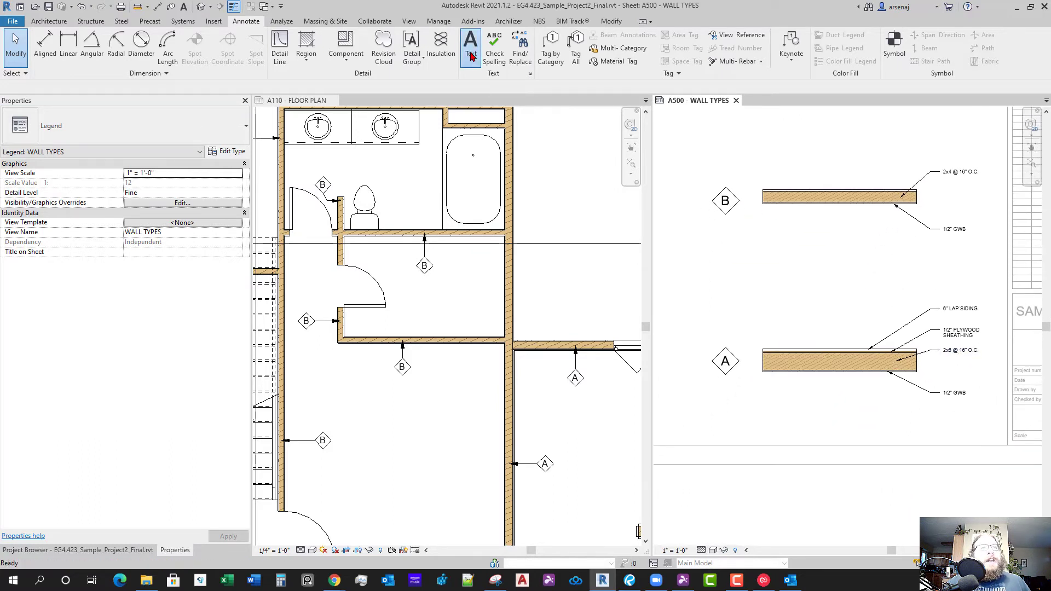
{"action": "left_click", "coordinate": [471, 52]}
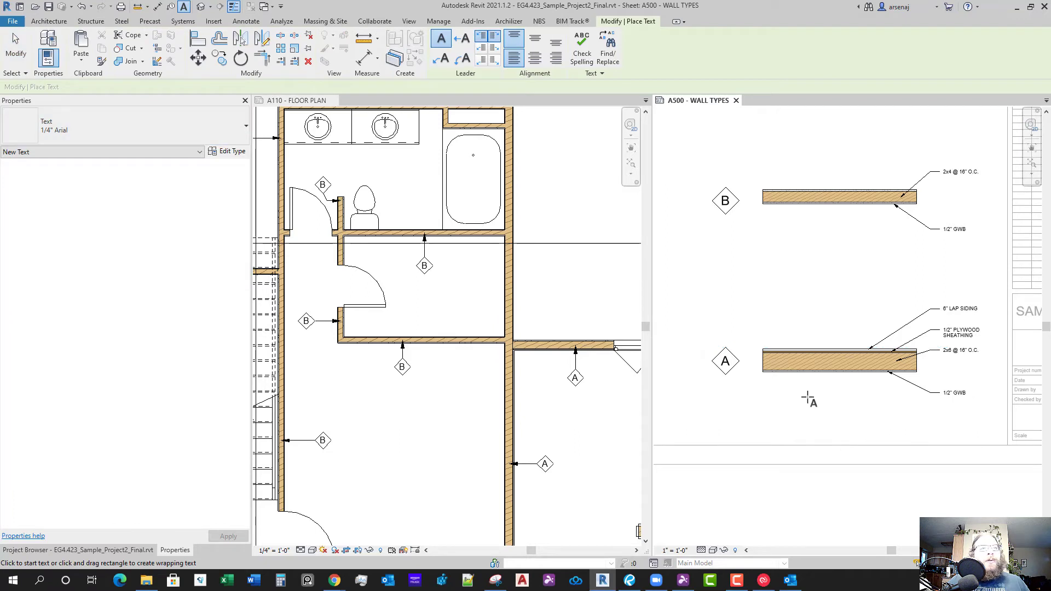
{"action": "left_click", "coordinate": [792, 405]}
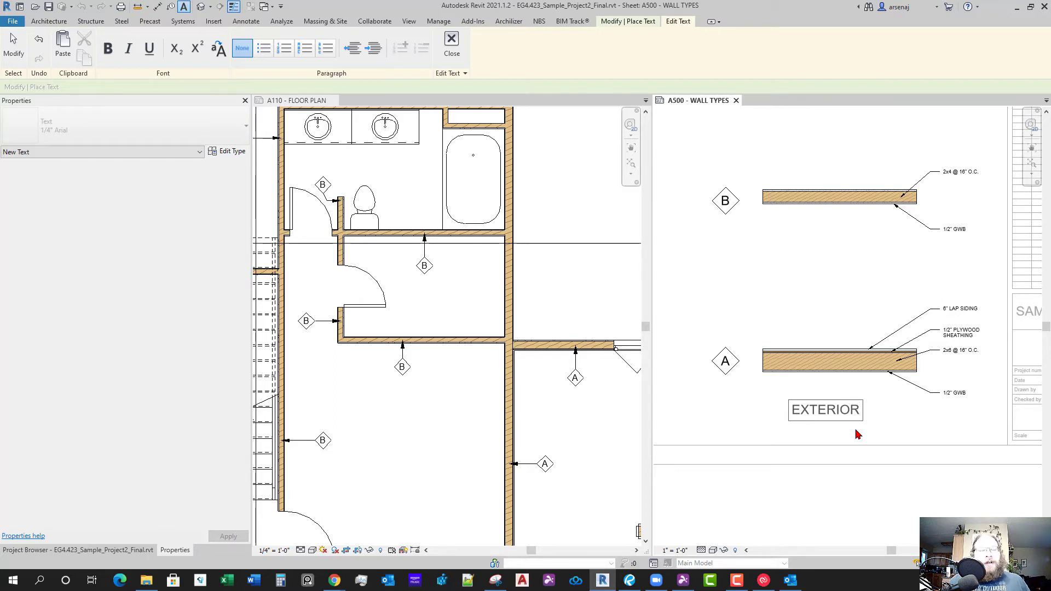
{"action": "key", "text": "ctrl+a"}
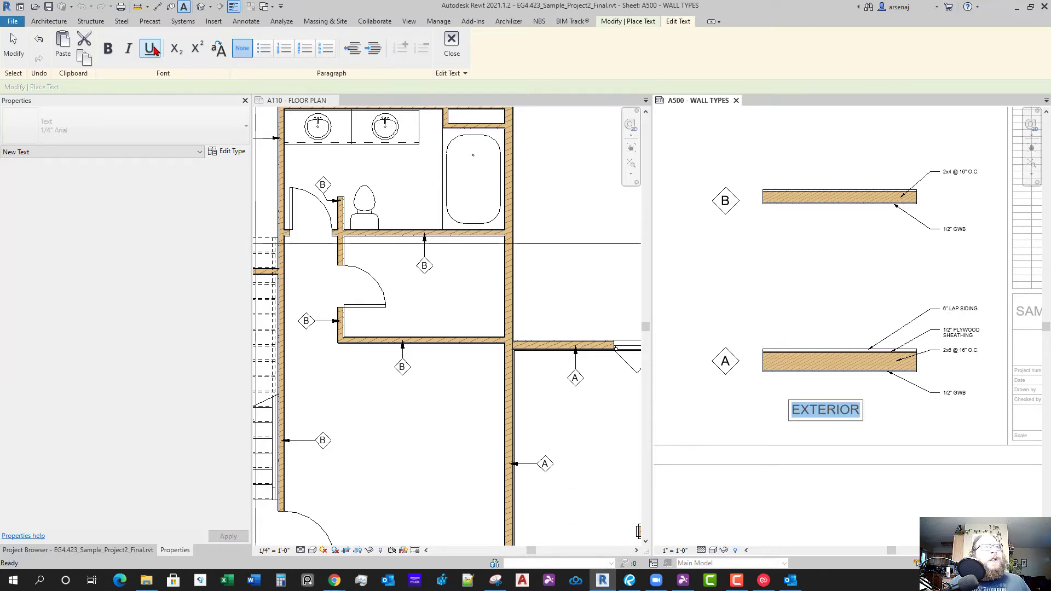
{"action": "left_click", "coordinate": [865, 454]}
{"action": "key", "text": "Escape"}
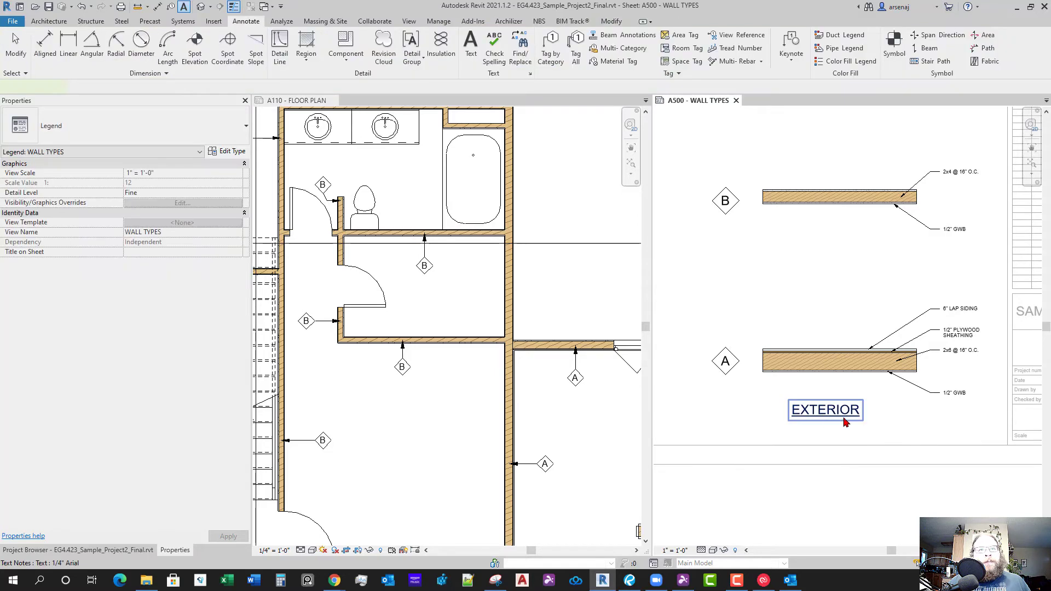
Copy the EXTERIOR title straight up to below wall type B and change the copy to INTERIOR
{"action": "left_click", "coordinate": [857, 419]}
{"action": "key", "text": "c"}
{"action": "key", "text": "o"}
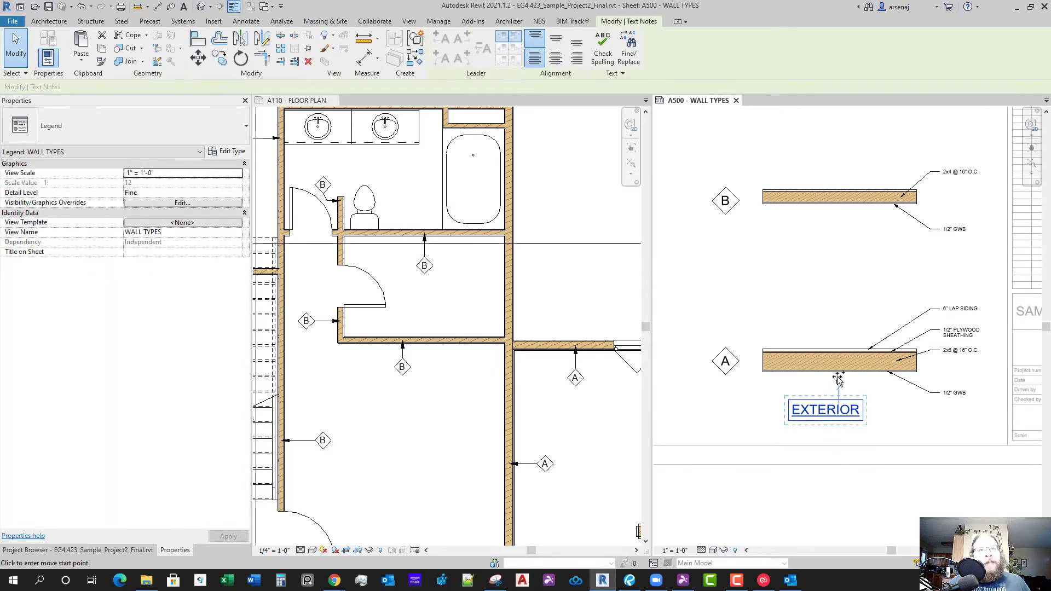
{"action": "left_click", "coordinate": [840, 418]}
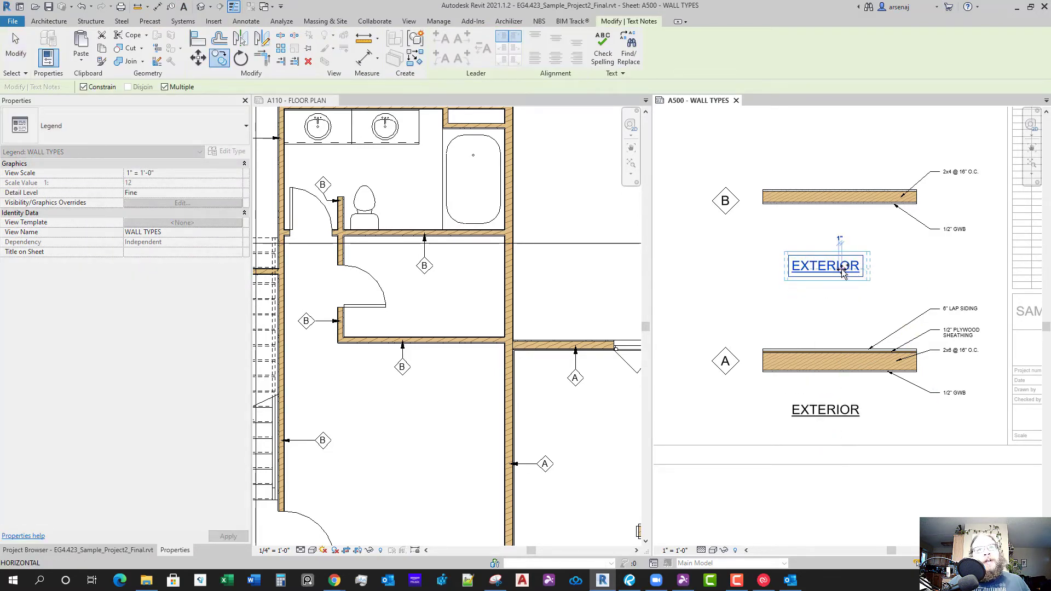
{"action": "left_click", "coordinate": [839, 272]}
{"action": "left_click_drag", "start_coordinate": [792, 269], "coordinate": [809, 276]}
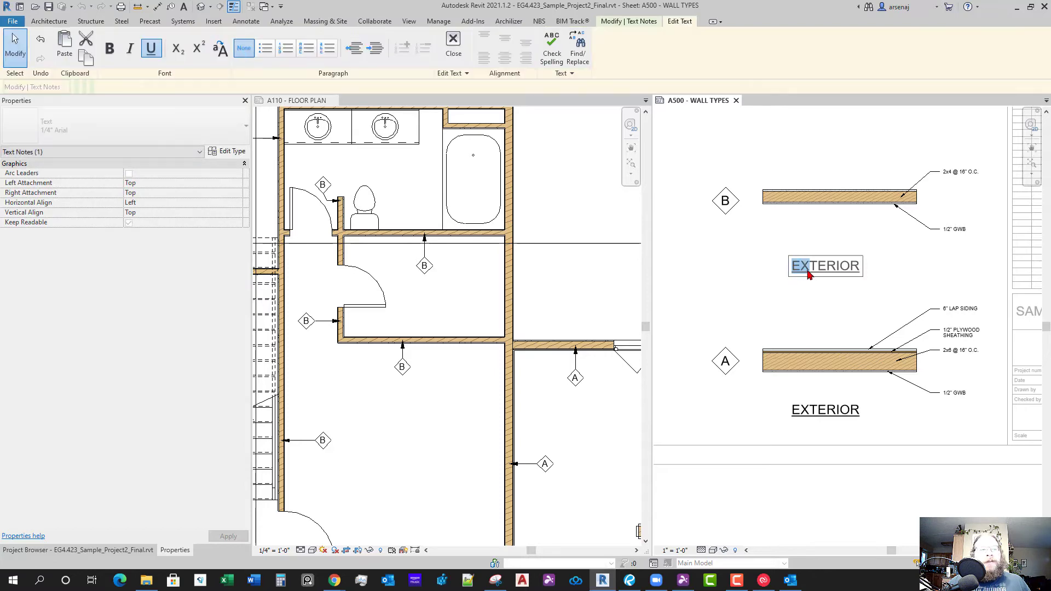
{"action": "type", "text": "IN"}
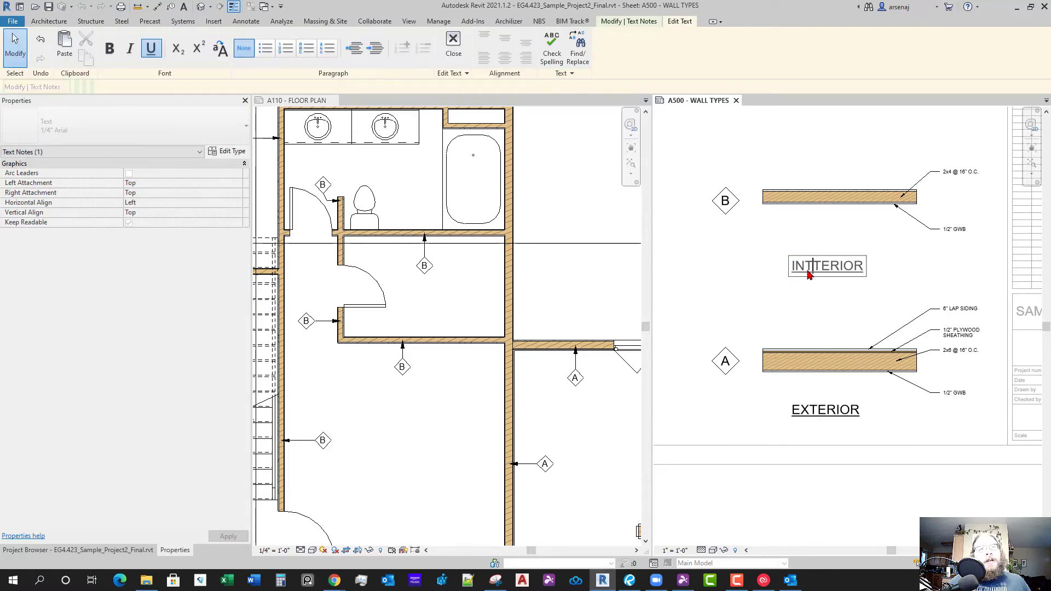
{"action": "left_click", "coordinate": [845, 343]}
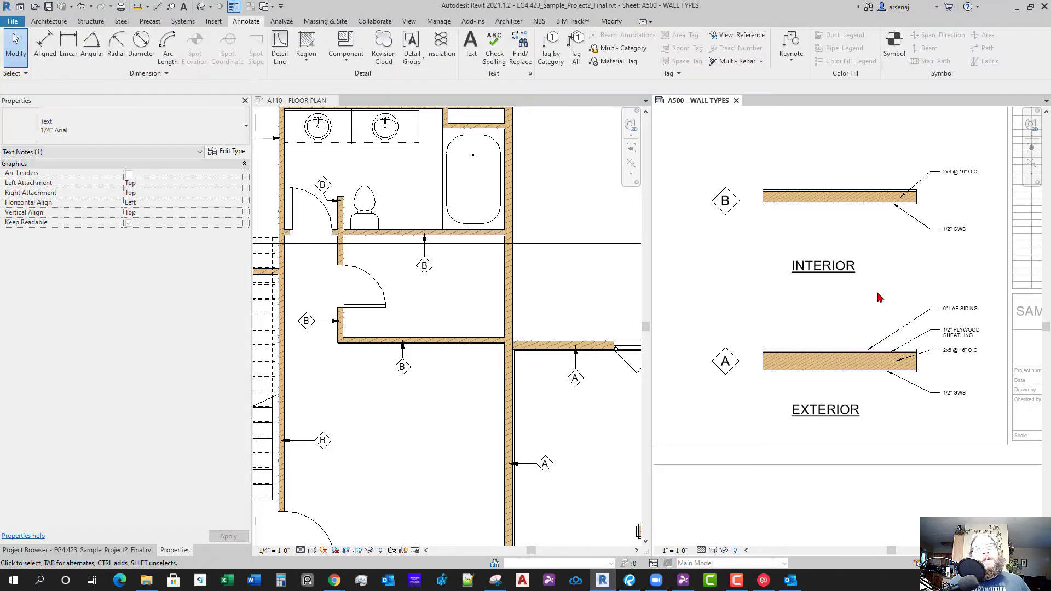
Move the loose Interior - 2x6 Wood Stud wall component above wall type B, aligned with the other wall samples
{"action": "scroll", "coordinate": [826, 307], "scroll_direction": "down", "scroll_amount": 3}
{"action": "scroll", "coordinate": [863, 334], "scroll_direction": "down", "scroll_amount": 1}
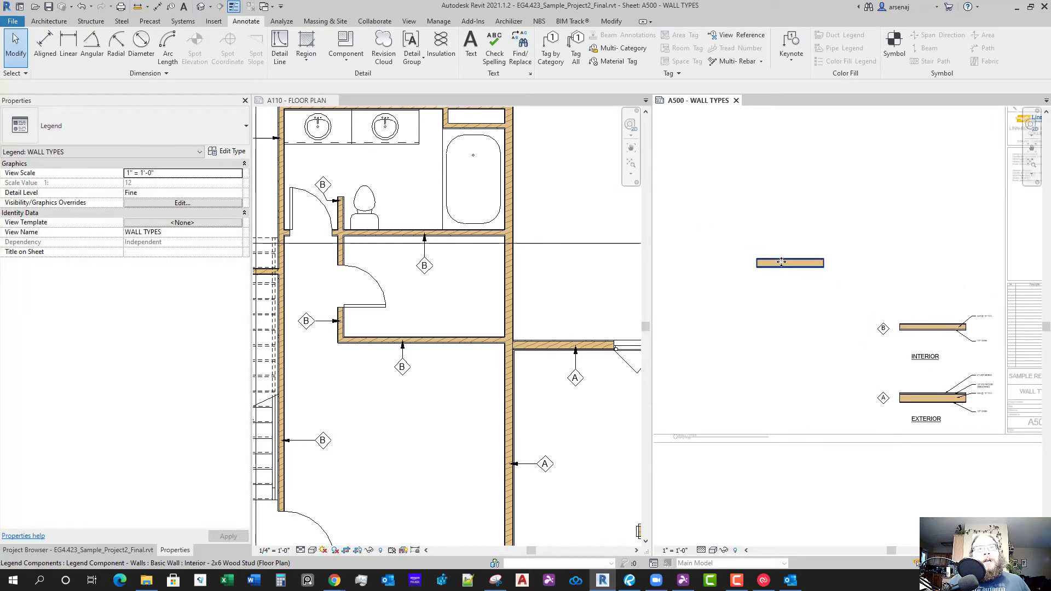
{"action": "left_click", "coordinate": [788, 263]}
{"action": "left_click_drag", "start_coordinate": [788, 263], "coordinate": [927, 243]}
{"action": "scroll", "coordinate": [944, 274], "scroll_direction": "down", "scroll_amount": 1}
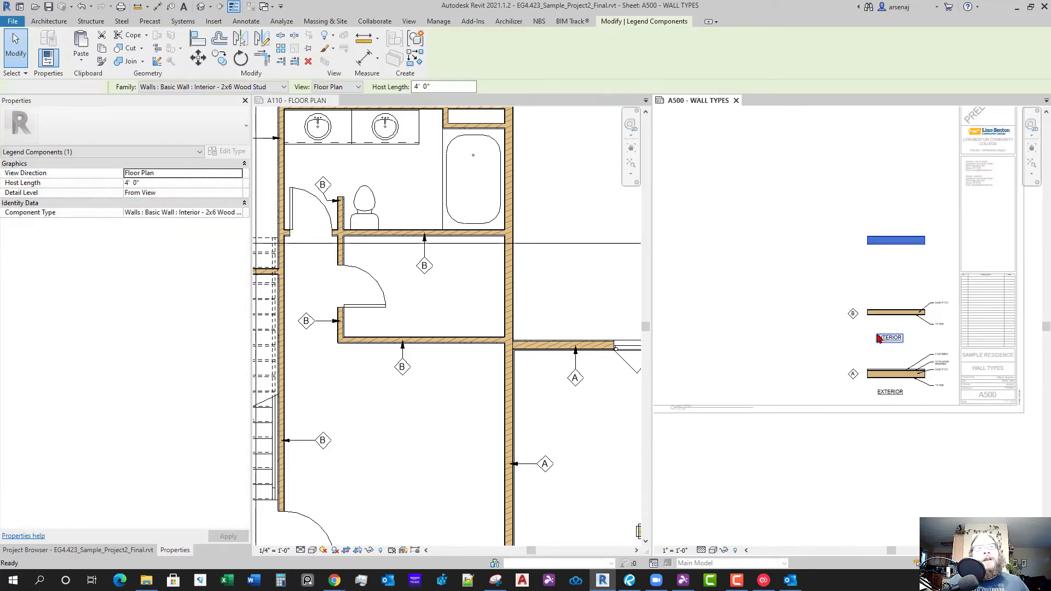
{"action": "scroll", "coordinate": [877, 335], "scroll_direction": "up", "scroll_amount": 2}
{"action": "key", "text": "Escape"}
Copy wall type B's diamond tag and letter straight up beside the 2x6 interior wall component
{"action": "left_click_drag", "start_coordinate": [785, 258], "coordinate": [850, 327]}
{"action": "key", "text": "c"}
{"action": "key", "text": "o"}
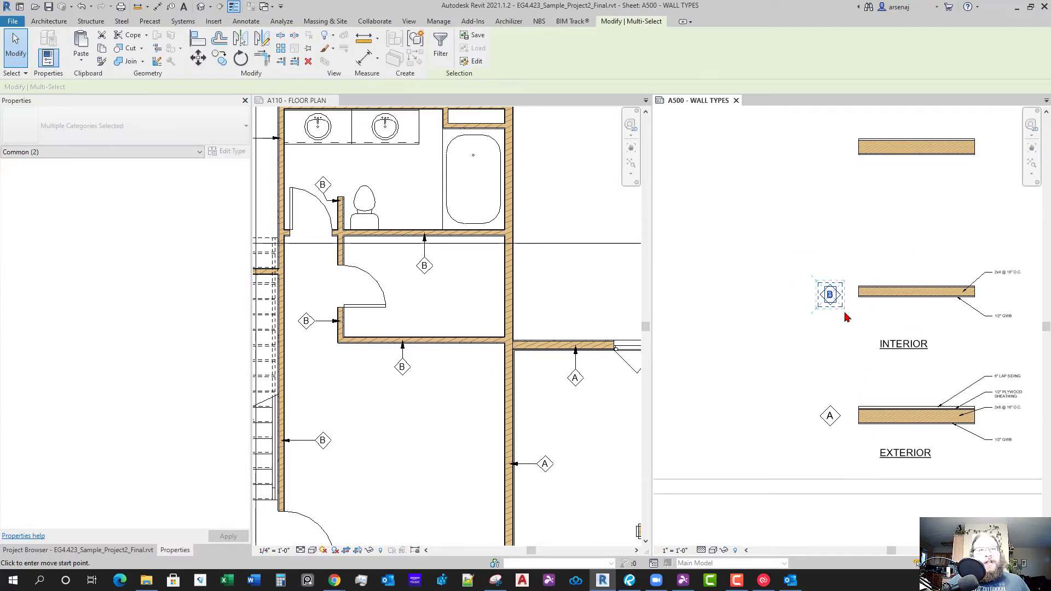
{"action": "left_click", "coordinate": [841, 294]}
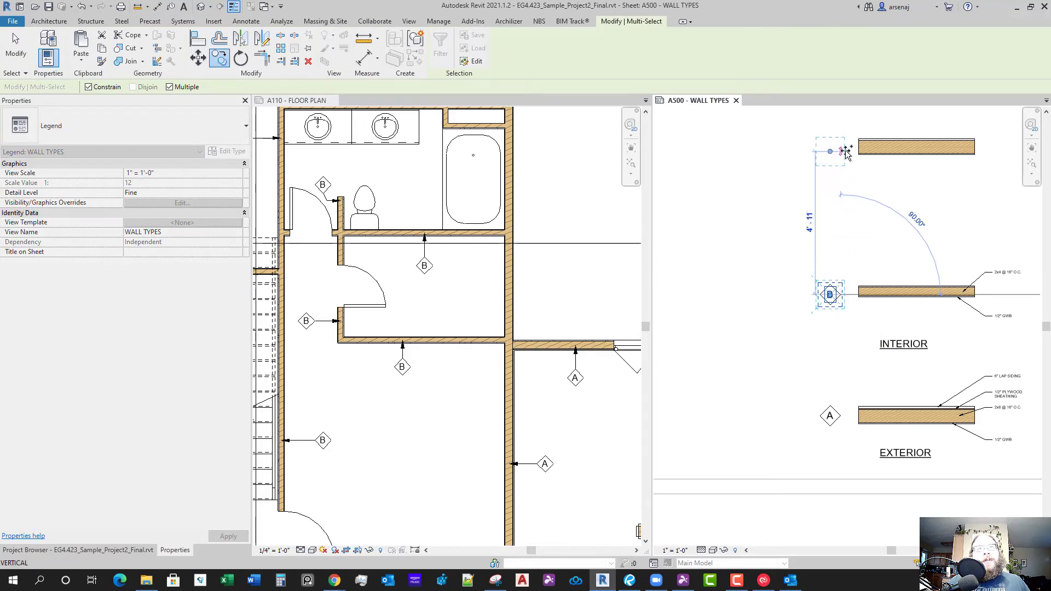
{"action": "left_click", "coordinate": [842, 147]}
{"action": "key", "text": "Escape"}
{"action": "key", "text": "Escape"}
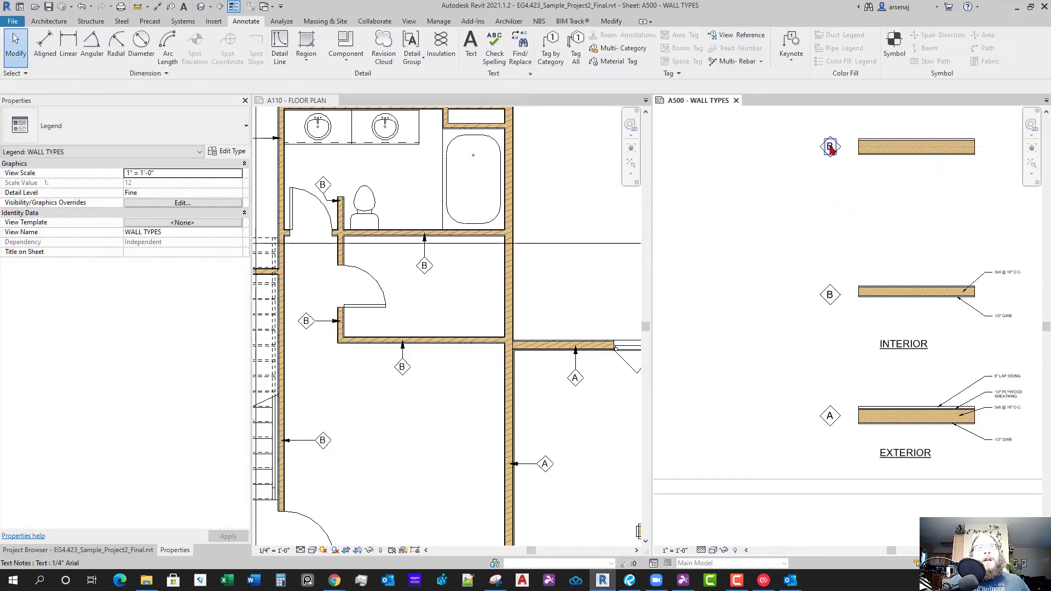
Change the copied tag's letter beside the 2x6 interior wall to D
{"action": "left_click", "coordinate": [830, 149]}
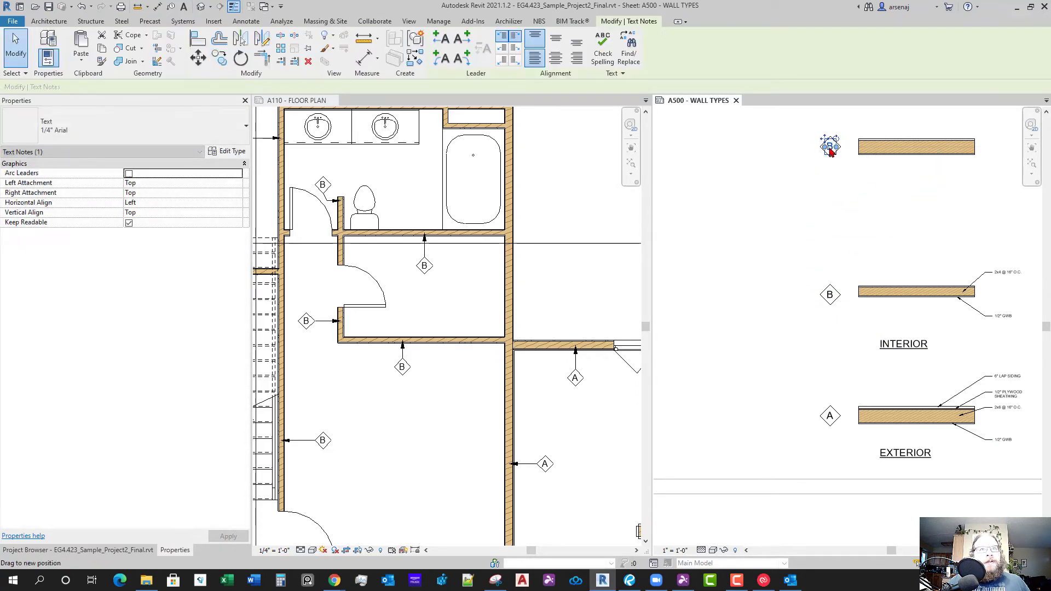
{"action": "scroll", "coordinate": [831, 148], "scroll_direction": "up", "scroll_amount": 2}
{"action": "scroll", "coordinate": [833, 148], "scroll_direction": "up", "scroll_amount": 1}
{"action": "left_click", "coordinate": [831, 148]}
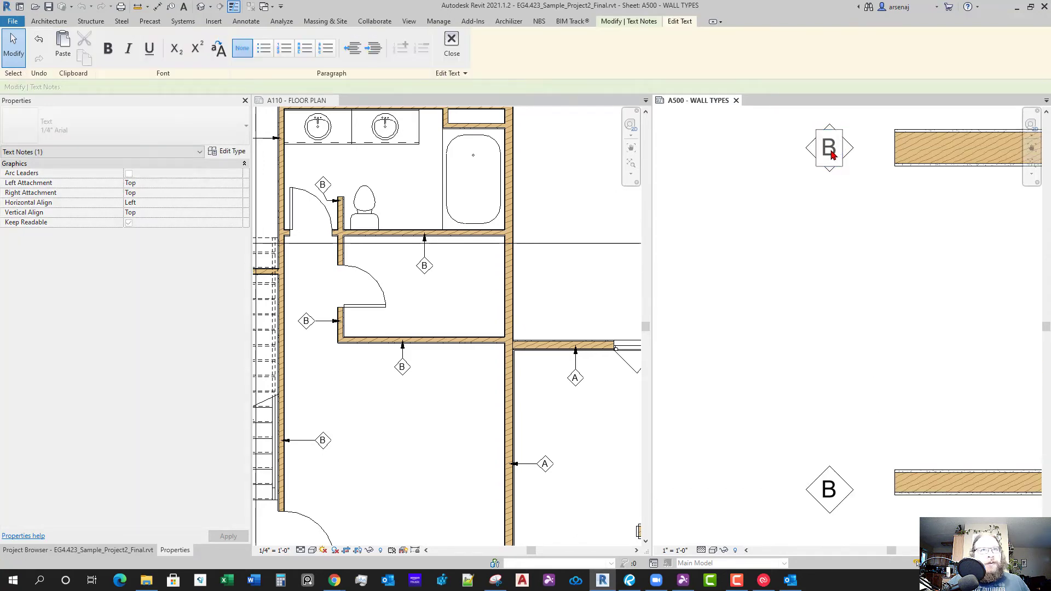
{"action": "type", "text": "D"}
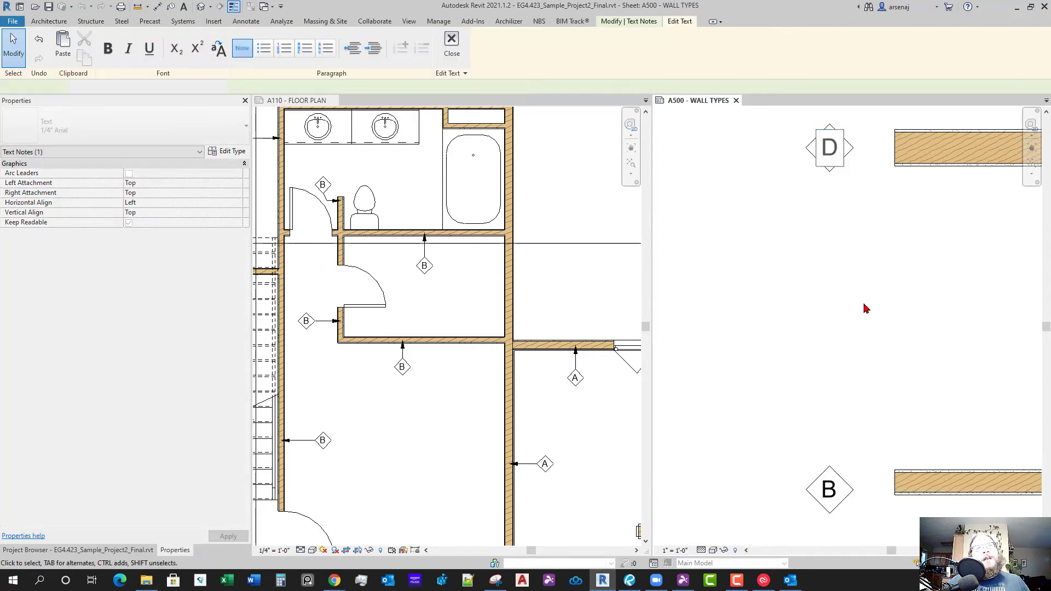
{"action": "left_click", "coordinate": [860, 301]}
Copy wall type B's wall component up into the gap between wall types B and D
{"action": "scroll", "coordinate": [852, 296], "scroll_direction": "down", "scroll_amount": 2}
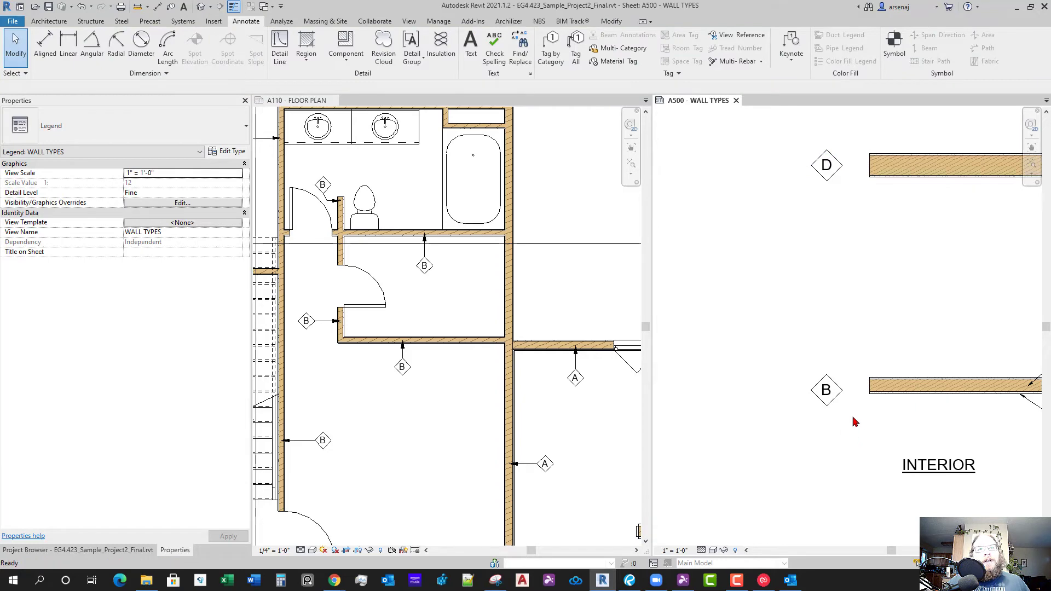
{"action": "scroll", "coordinate": [840, 377], "scroll_direction": "down", "scroll_amount": 3}
{"action": "left_click", "coordinate": [850, 344]}
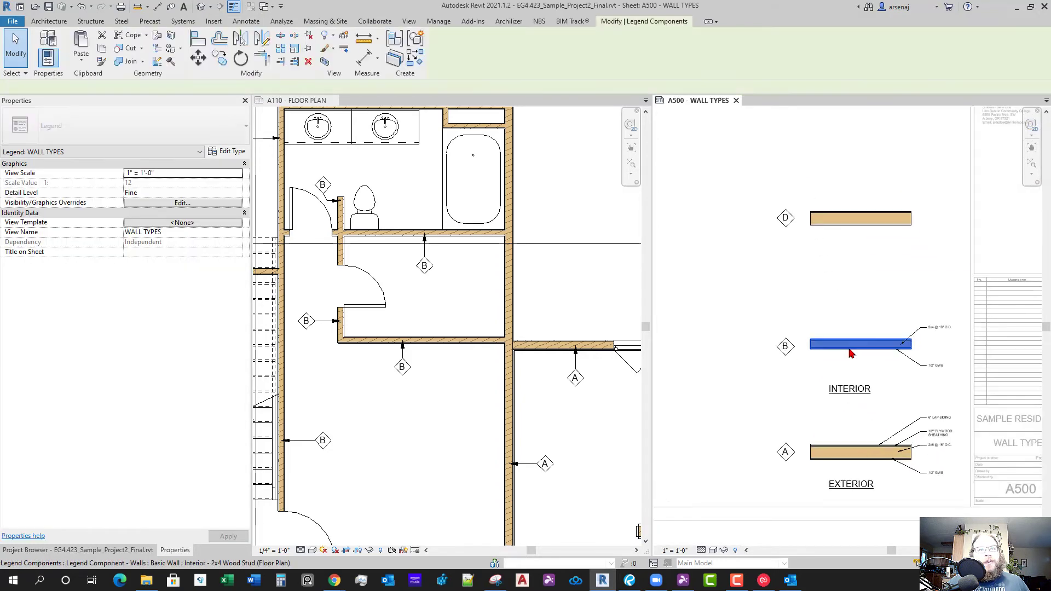
{"action": "key", "text": "c"}
{"action": "key", "text": "o"}
{"action": "left_click", "coordinate": [850, 344]}
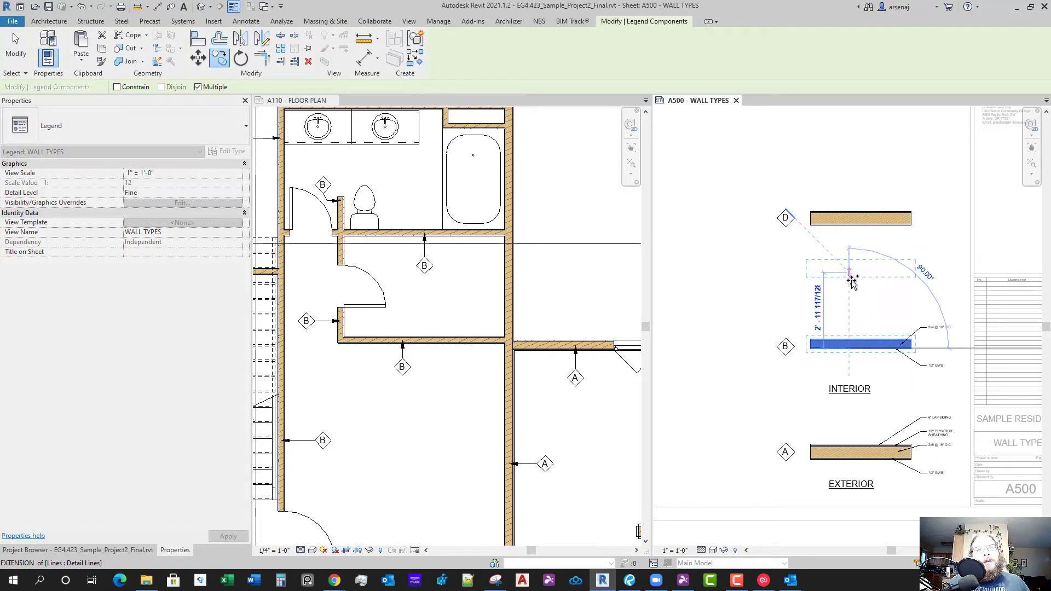
{"action": "left_click", "coordinate": [850, 281]}
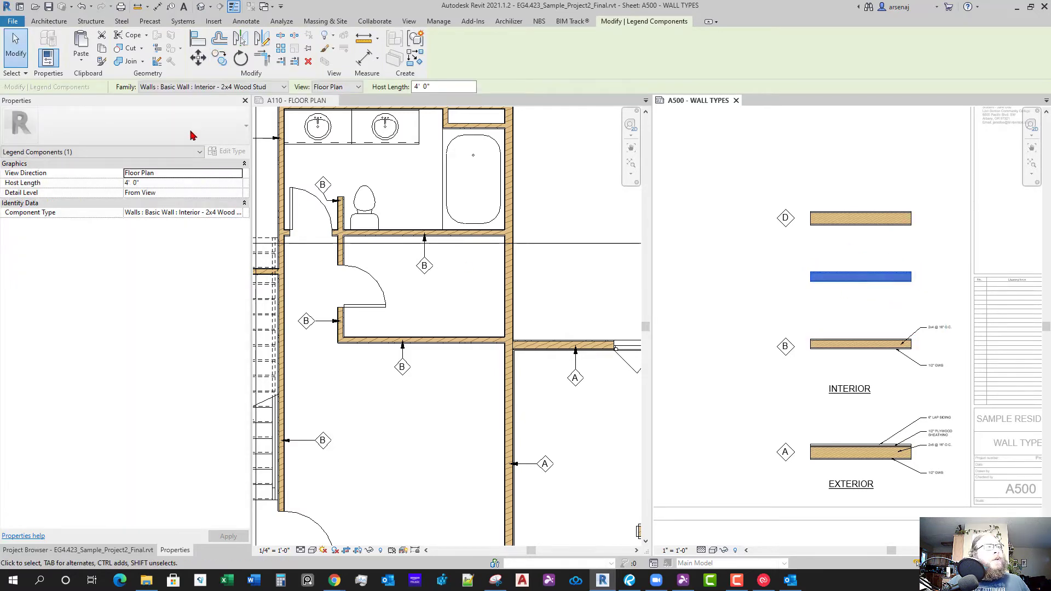
Change the copied wall component between wall types B and D to Basic Wall: Interior - 2x4 Wood Stud (1) LYR GWB
{"action": "left_click", "coordinate": [224, 87]}
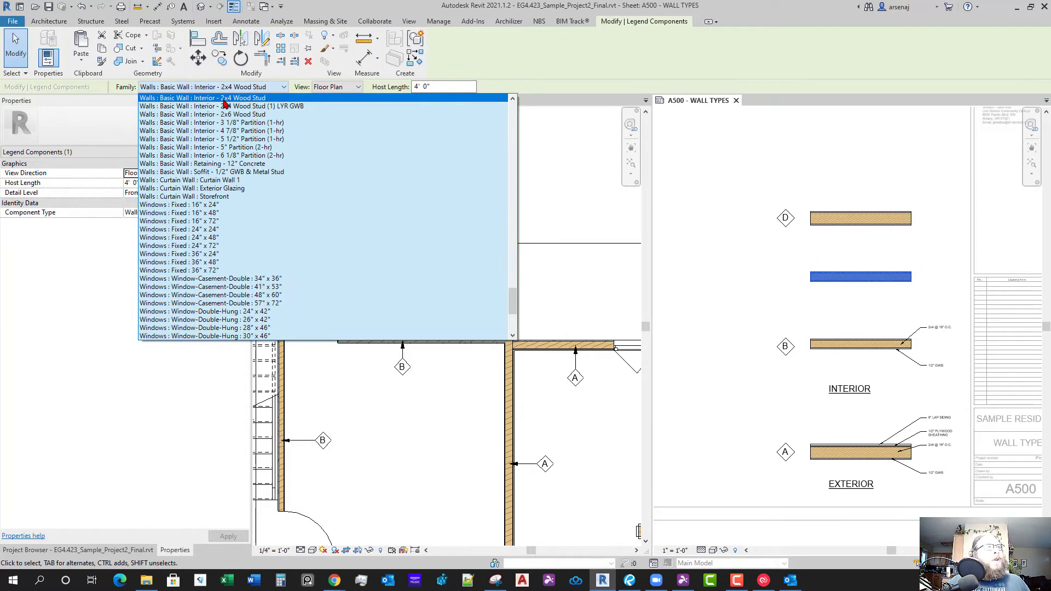
{"action": "left_click", "coordinate": [224, 107]}
{"action": "left_click", "coordinate": [371, 427]}
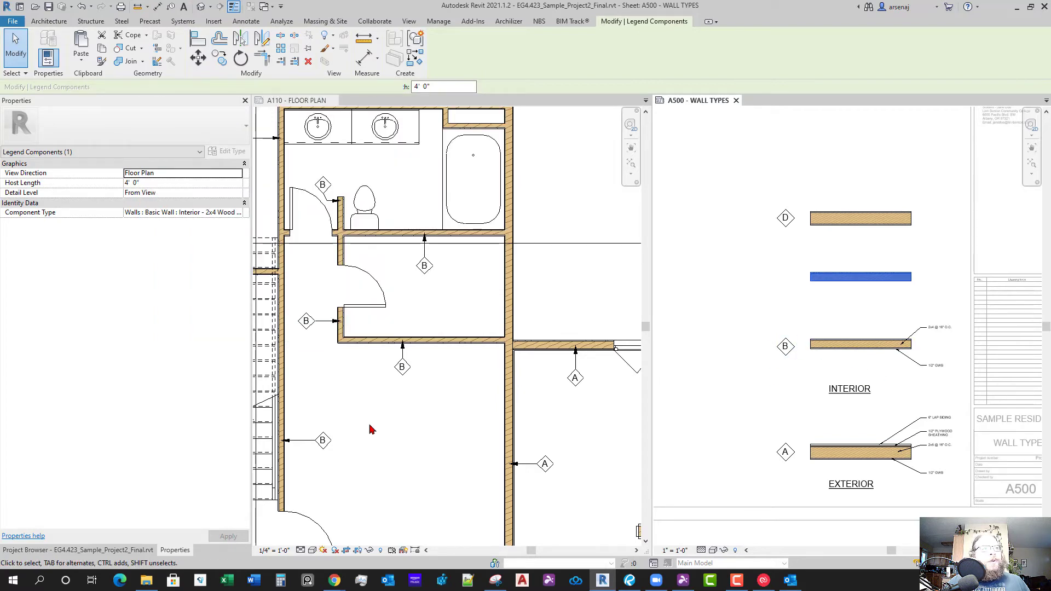
Tag the two short chase walls at the end of the bathtub with leadered wall tags and adjust the tag positions
{"action": "scroll", "coordinate": [463, 362], "scroll_direction": "down", "scroll_amount": 4}
{"action": "scroll", "coordinate": [464, 363], "scroll_direction": "down", "scroll_amount": 1}
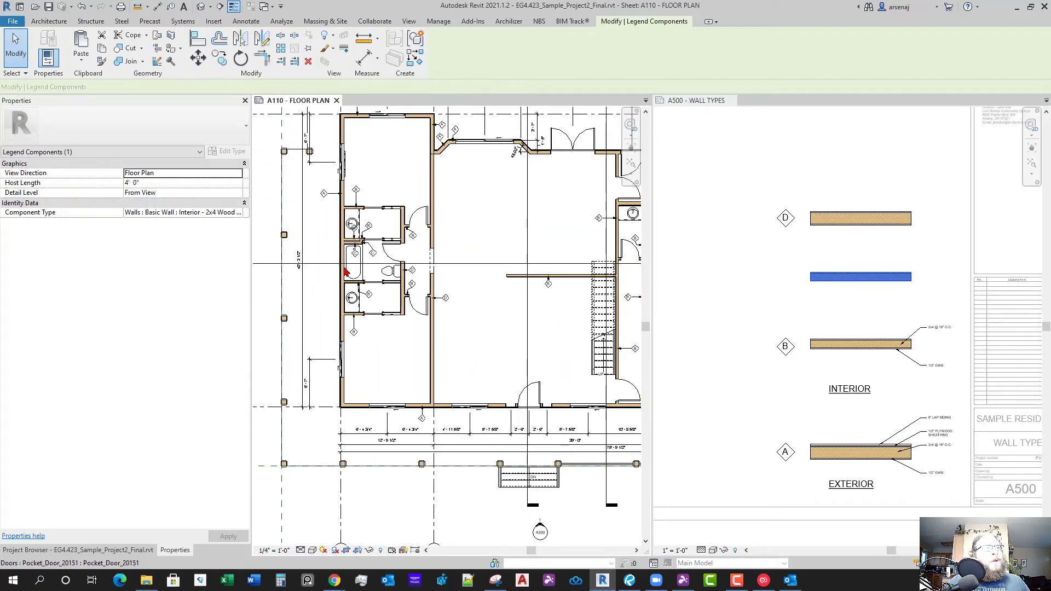
{"action": "scroll", "coordinate": [360, 275], "scroll_direction": "up", "scroll_amount": 3}
{"action": "scroll", "coordinate": [497, 291], "scroll_direction": "down", "scroll_amount": 3}
{"action": "middle_click_drag", "start_coordinate": [624, 350], "coordinate": [363, 340]}
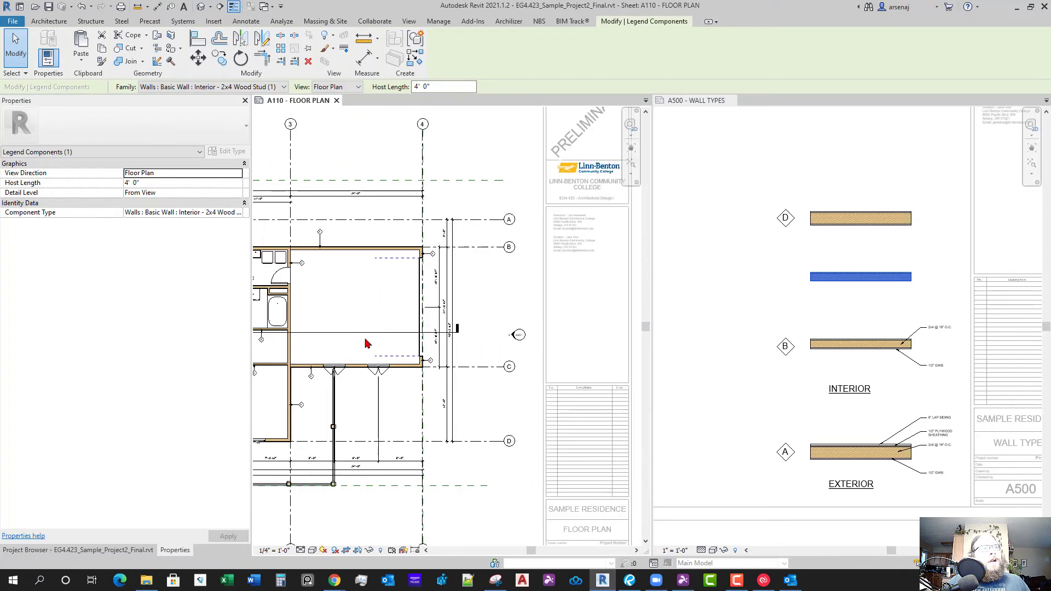
{"action": "scroll", "coordinate": [462, 301], "scroll_direction": "up", "scroll_amount": 5}
{"action": "scroll", "coordinate": [378, 253], "scroll_direction": "up", "scroll_amount": 1}
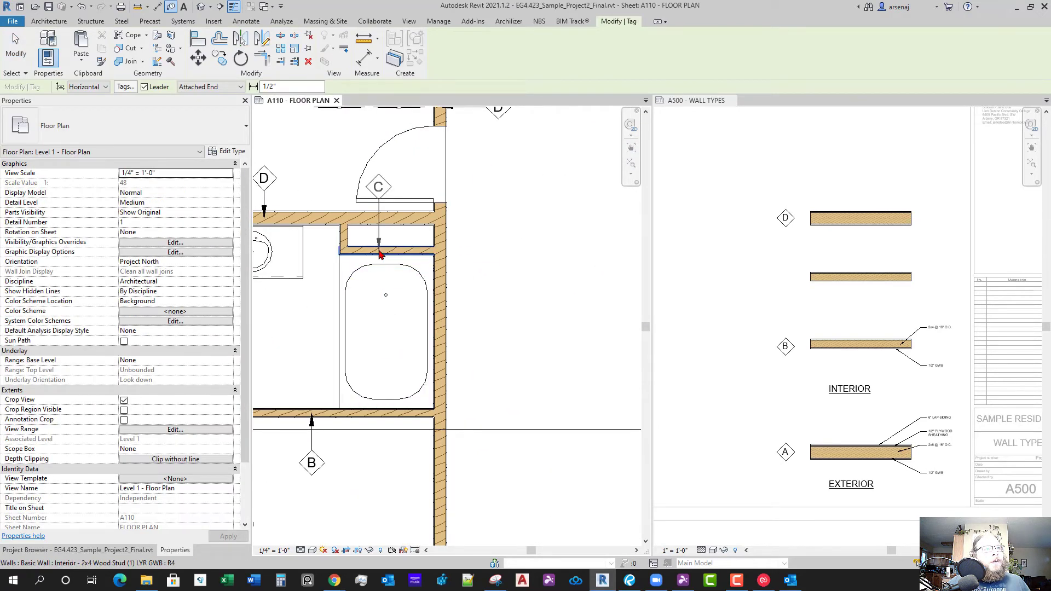
{"action": "left_click", "coordinate": [375, 256]}
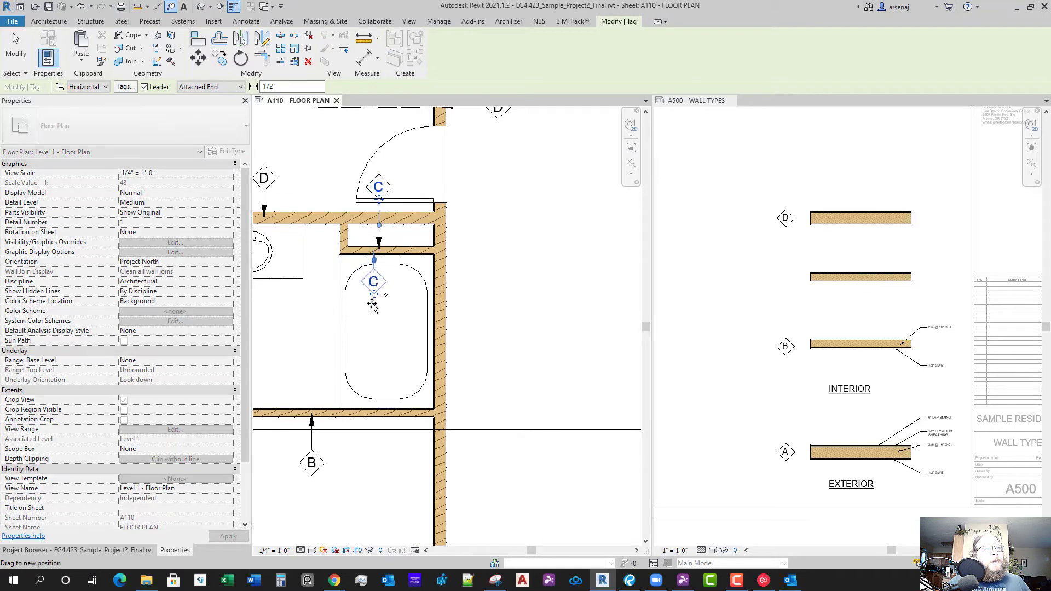
{"action": "left_click_drag", "start_coordinate": [373, 304], "coordinate": [372, 306]}
{"action": "left_click", "coordinate": [345, 242]}
{"action": "mouse_move", "coordinate": [280, 255]}
{"action": "left_mouse_down"}
{"action": "mouse_move", "coordinate": [316, 257]}
{"action": "mouse_move", "coordinate": [304, 259]}
{"action": "left_mouse_up"}
{"action": "key", "text": "Escape"}
{"action": "key", "text": "Escape"}
Open the wall tag family for editing from the C tag over the bathtub
{"action": "scroll", "coordinate": [353, 296], "scroll_direction": "down", "scroll_amount": 4}
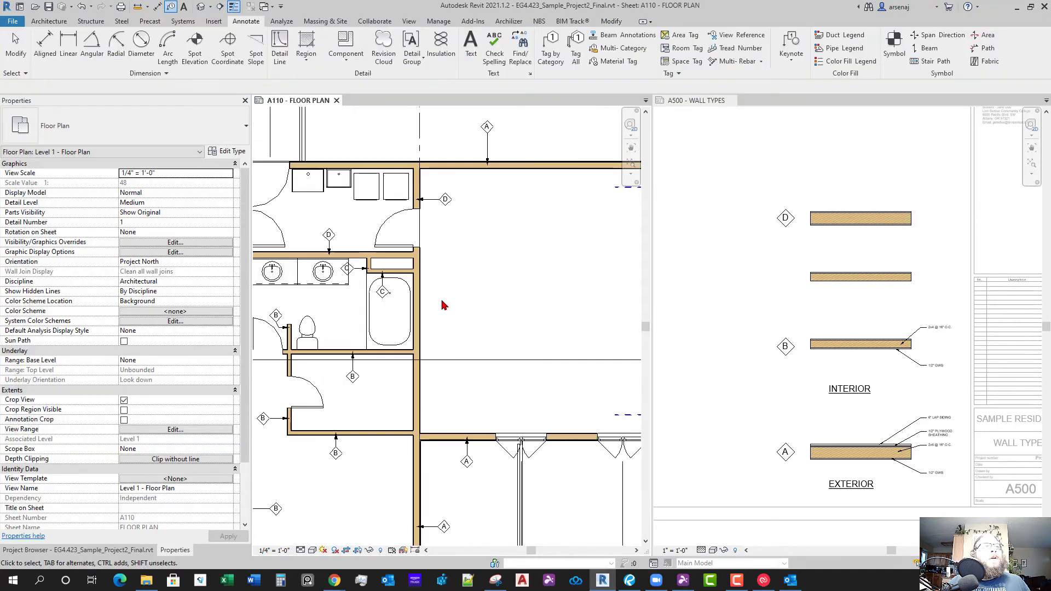
{"action": "scroll", "coordinate": [444, 305], "scroll_direction": "down", "scroll_amount": 5}
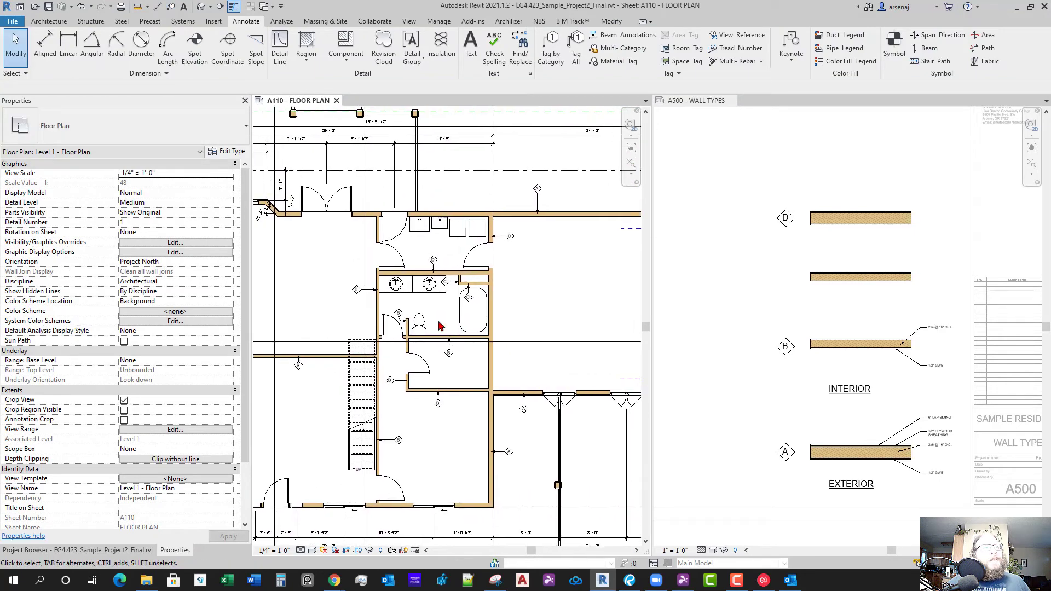
{"action": "scroll", "coordinate": [439, 326], "scroll_direction": "up", "scroll_amount": 4}
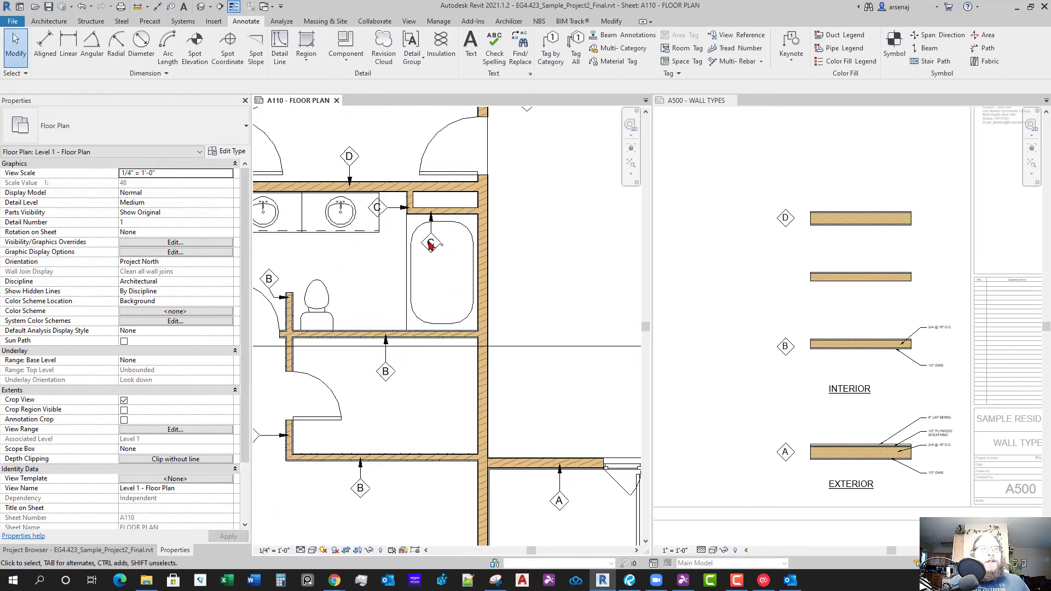
{"action": "scroll", "coordinate": [431, 246], "scroll_direction": "up", "scroll_amount": 2}
{"action": "left_click", "coordinate": [430, 255]}
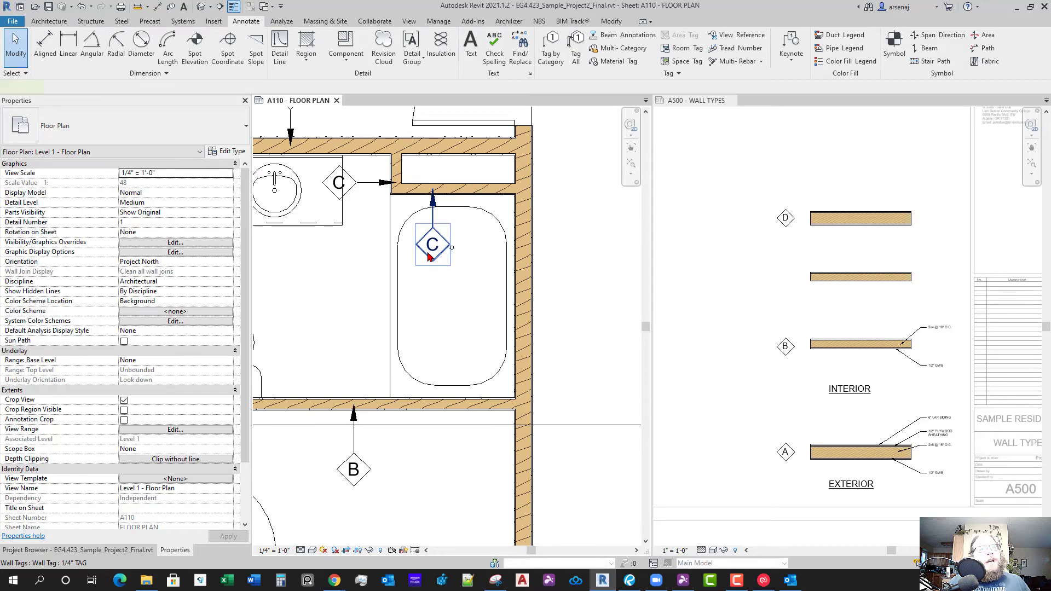
{"action": "left_click", "coordinate": [430, 257]}
{"action": "left_click", "coordinate": [426, 259]}
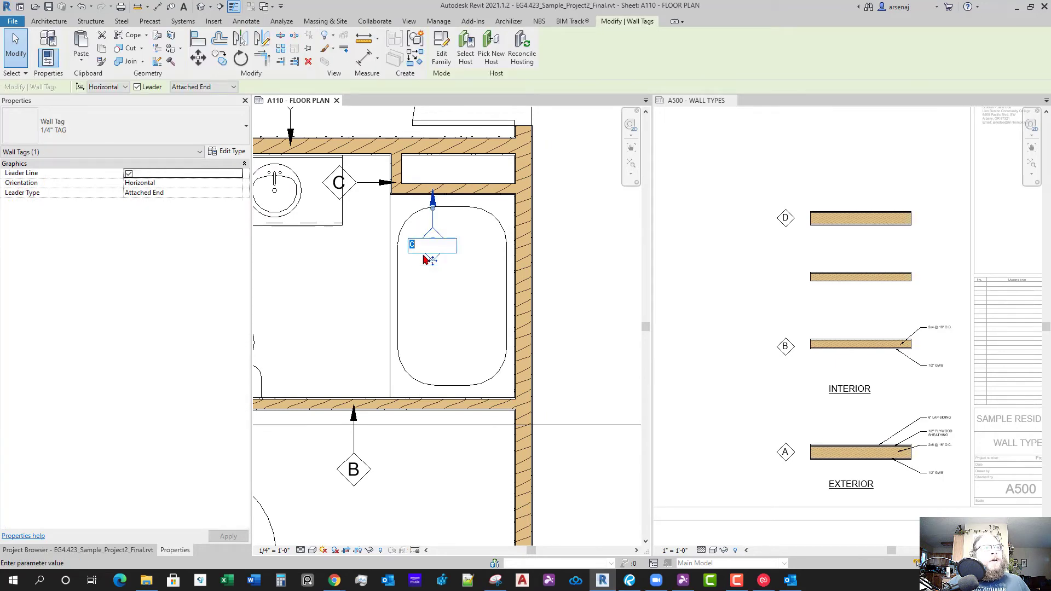
{"action": "left_click", "coordinate": [435, 286]}
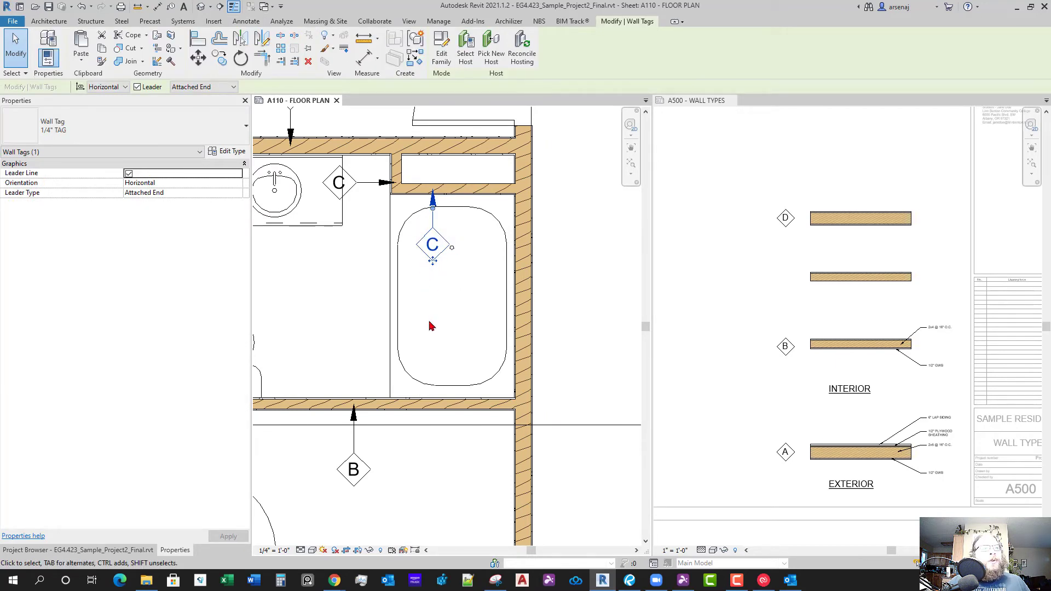
{"action": "left_click", "coordinate": [442, 58]}
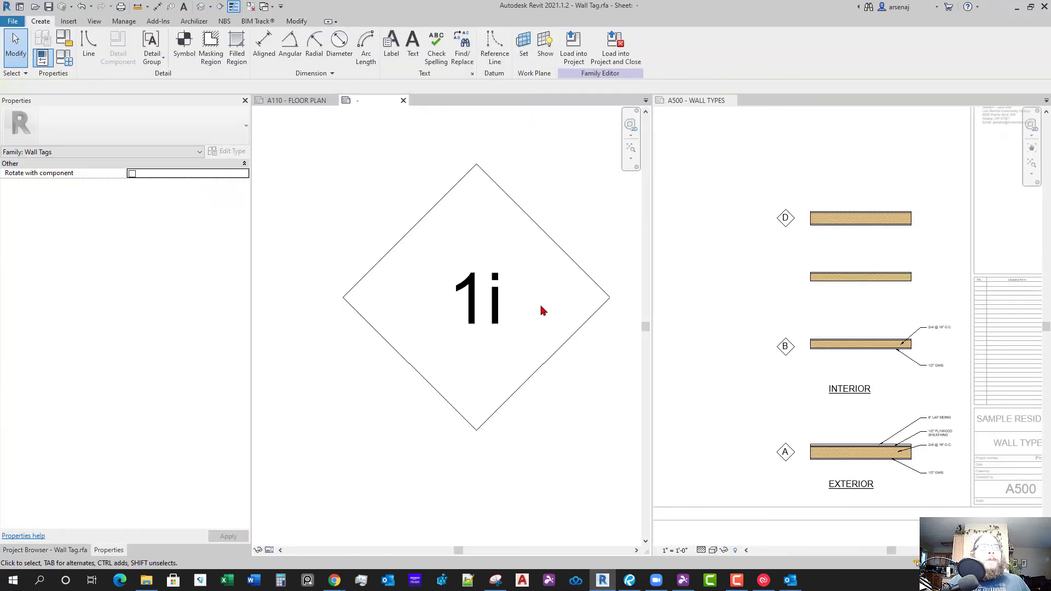
Set the tag label's background to Opaque and its leader/border offset to 3/64"
{"action": "scroll", "coordinate": [542, 311], "scroll_direction": "down", "scroll_amount": 2}
{"action": "left_click", "coordinate": [509, 320]}
{"action": "left_click", "coordinate": [509, 319]}
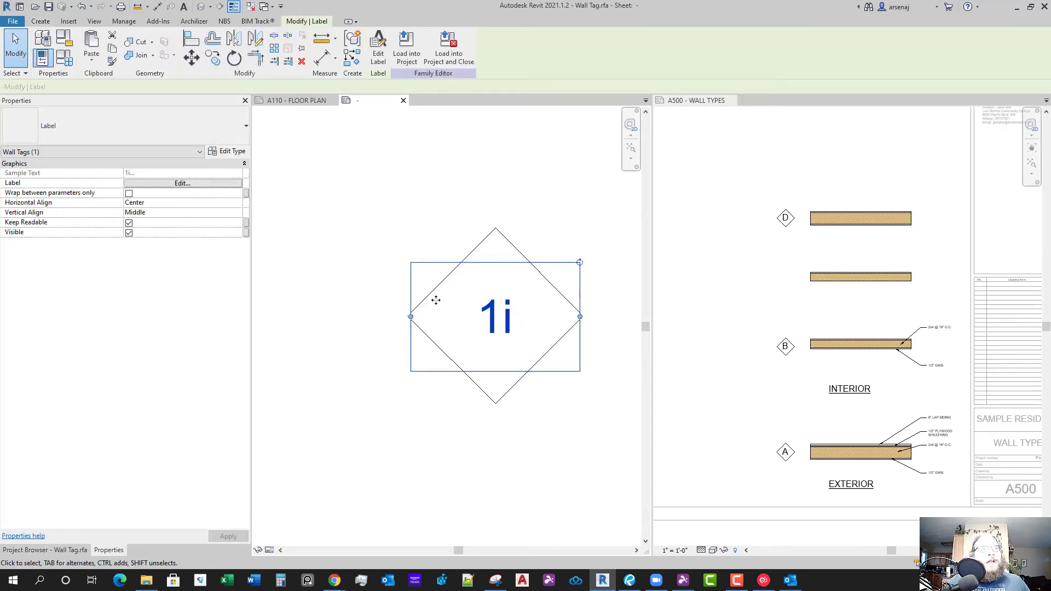
{"action": "left_click", "coordinate": [226, 155]}
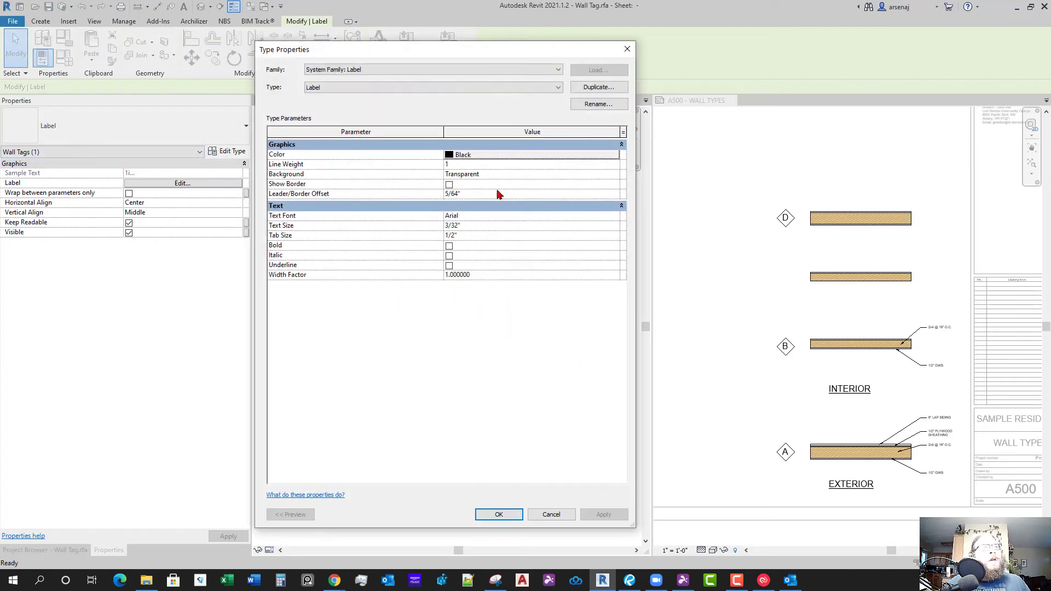
{"action": "left_click", "coordinate": [614, 175]}
{"action": "left_click", "coordinate": [495, 185]}
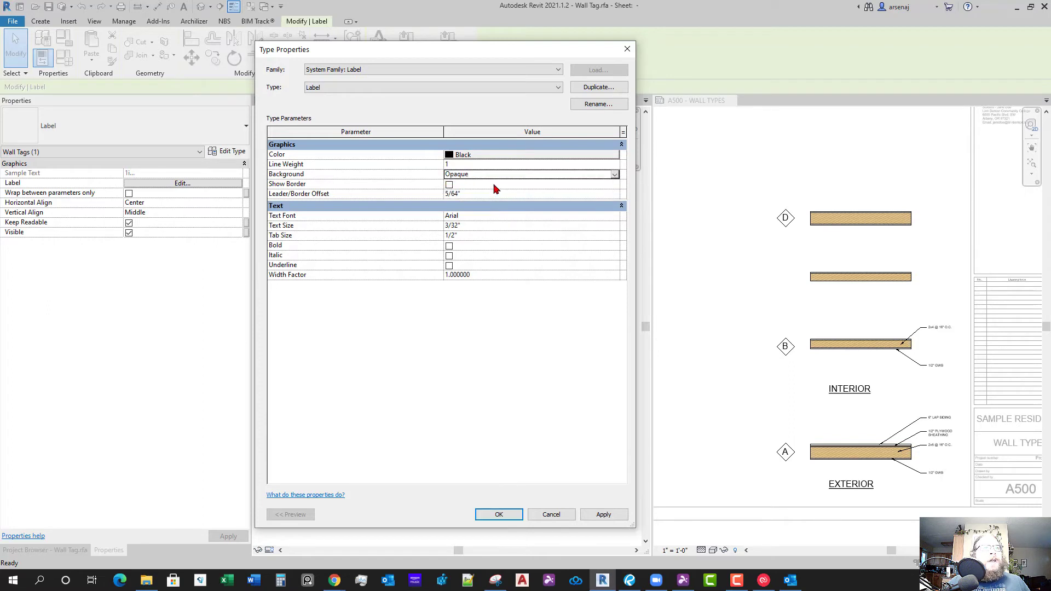
{"action": "left_click", "coordinate": [450, 195]}
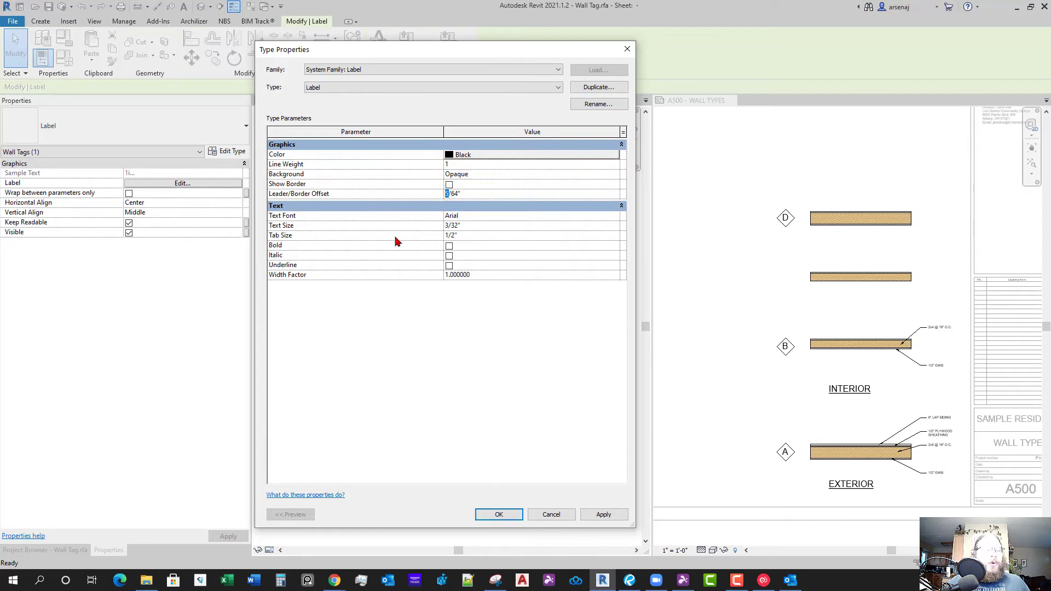
{"action": "type", "text": "3"}
{"action": "left_click", "coordinate": [446, 216]}
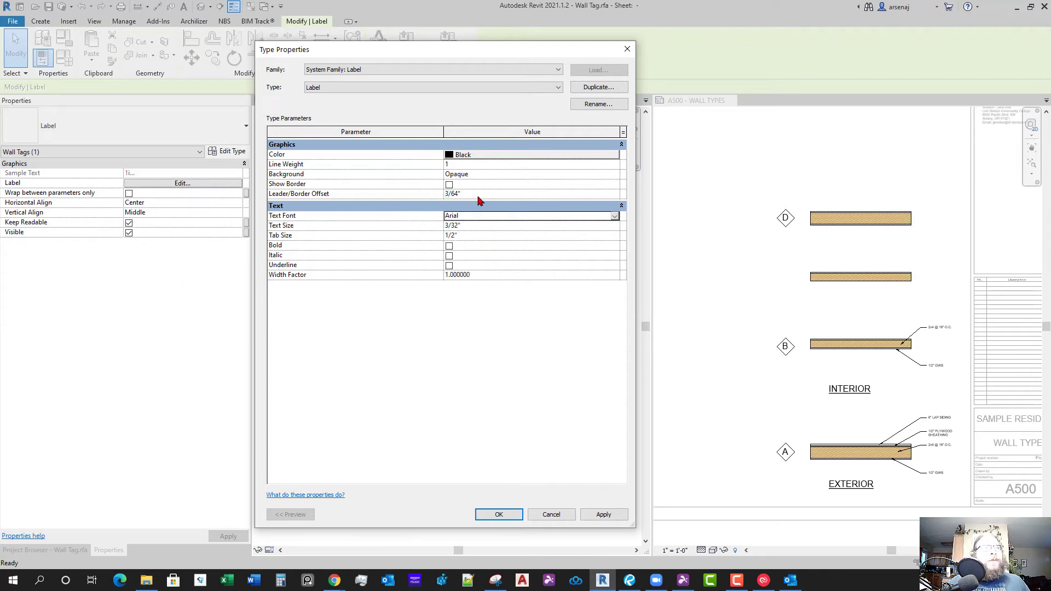
{"action": "left_click", "coordinate": [498, 516]}
{"action": "left_click", "coordinate": [528, 395]}
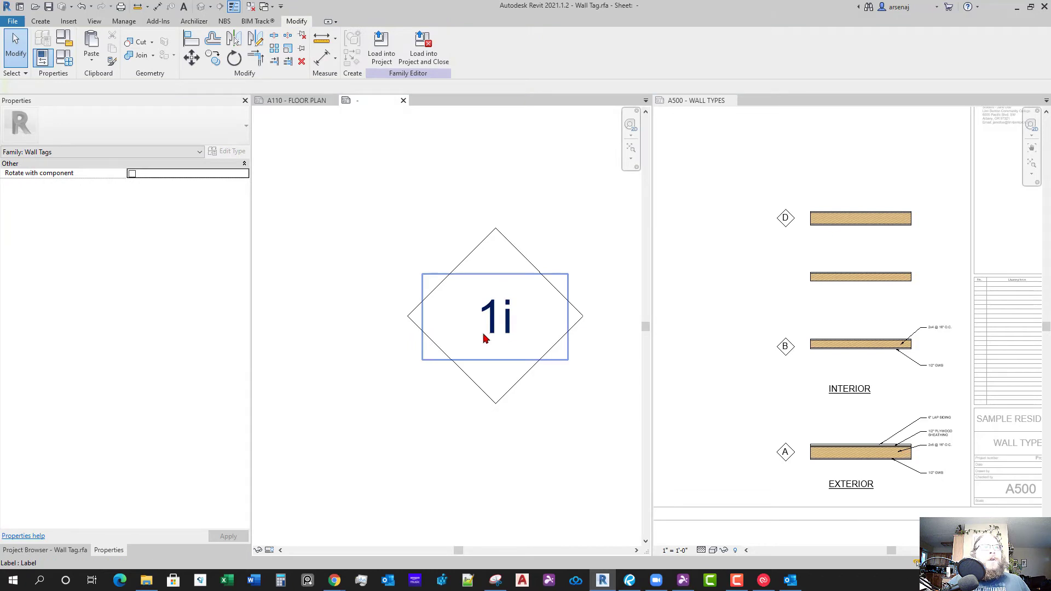
Load the edited tag family into the project and close it, saving Wall Tag.rfa in a new Annotations folder inside Families
{"action": "left_click", "coordinate": [430, 55]}
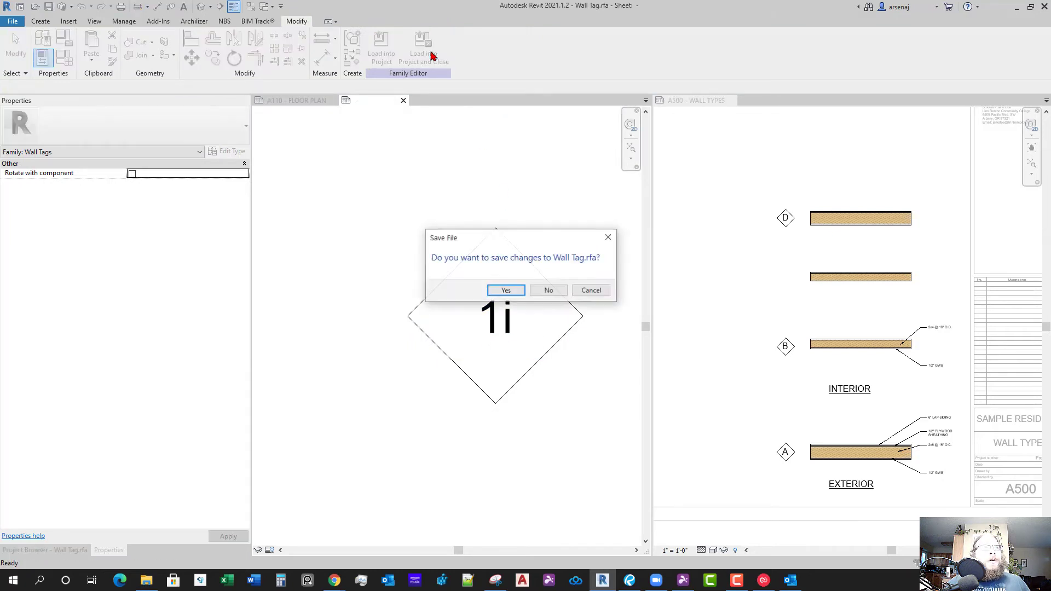
{"action": "left_click", "coordinate": [511, 295]}
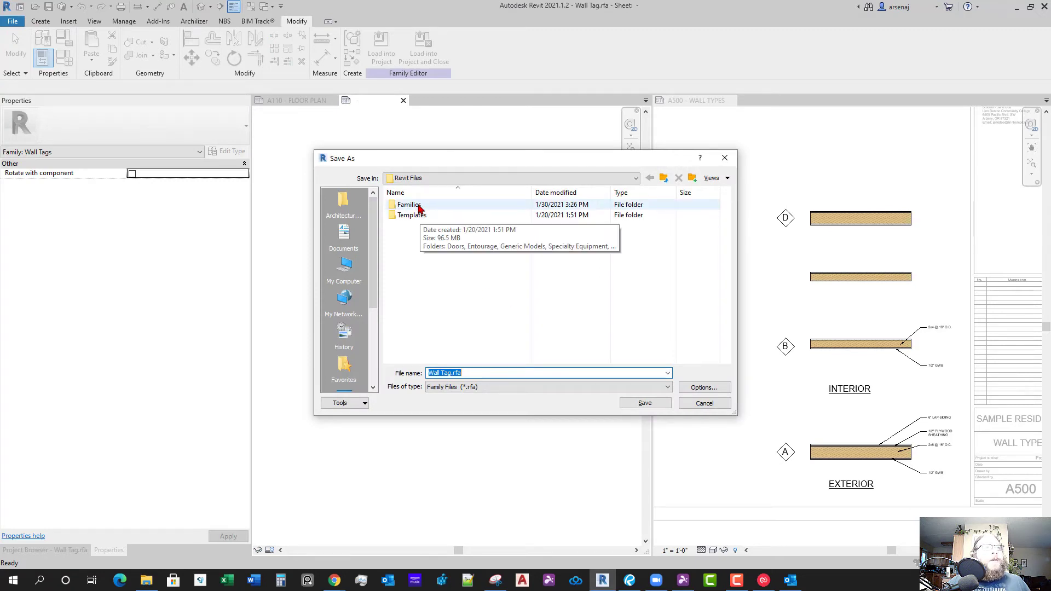
{"action": "double_click", "coordinate": [419, 206]}
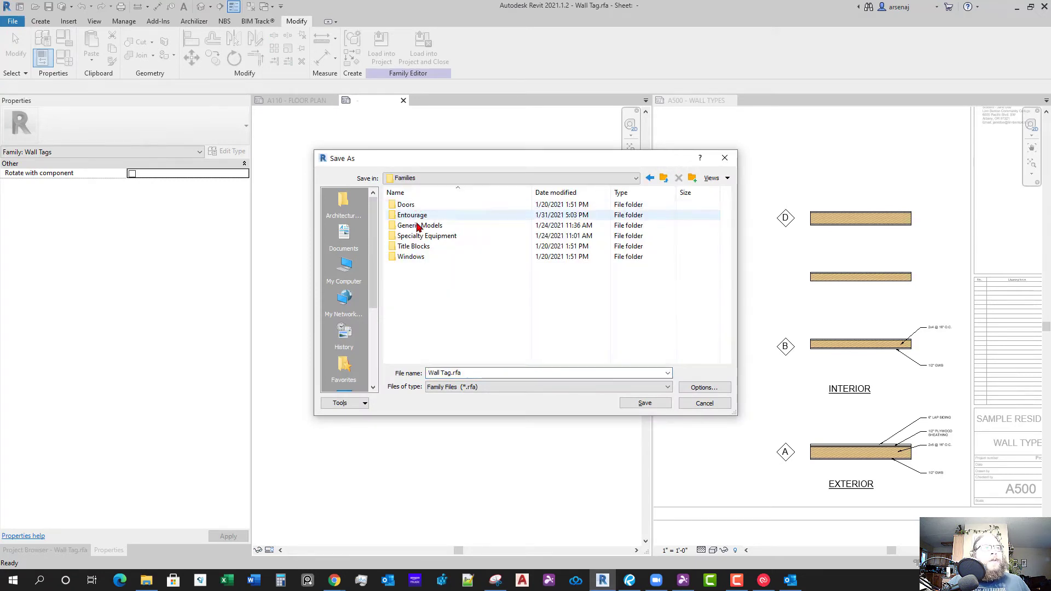
{"action": "right_click", "coordinate": [418, 334]}
{"action": "mouse_move", "coordinate": [535, 472]}
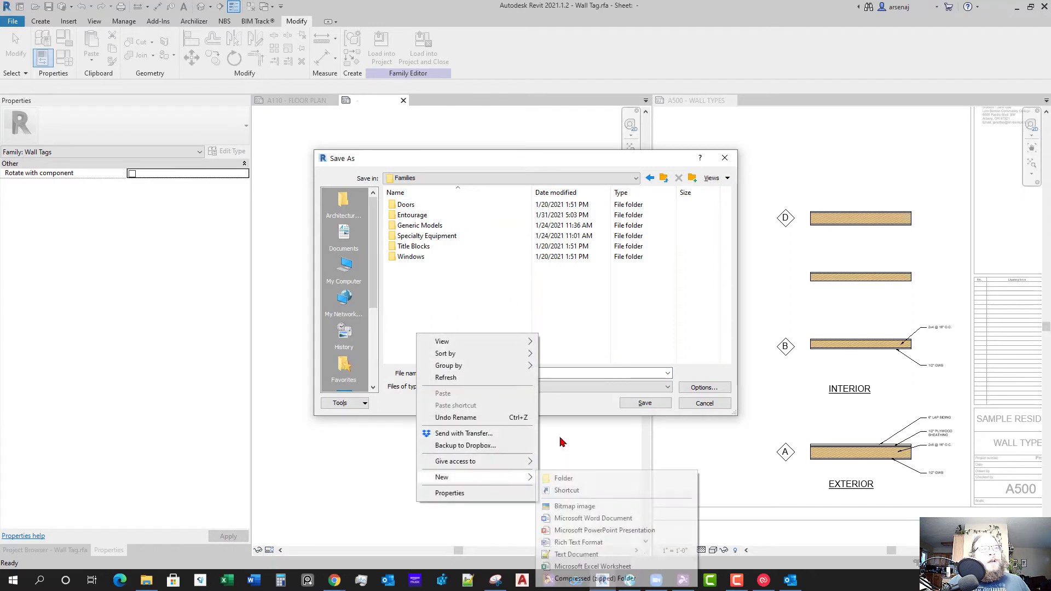
{"action": "left_click", "coordinate": [570, 478]}
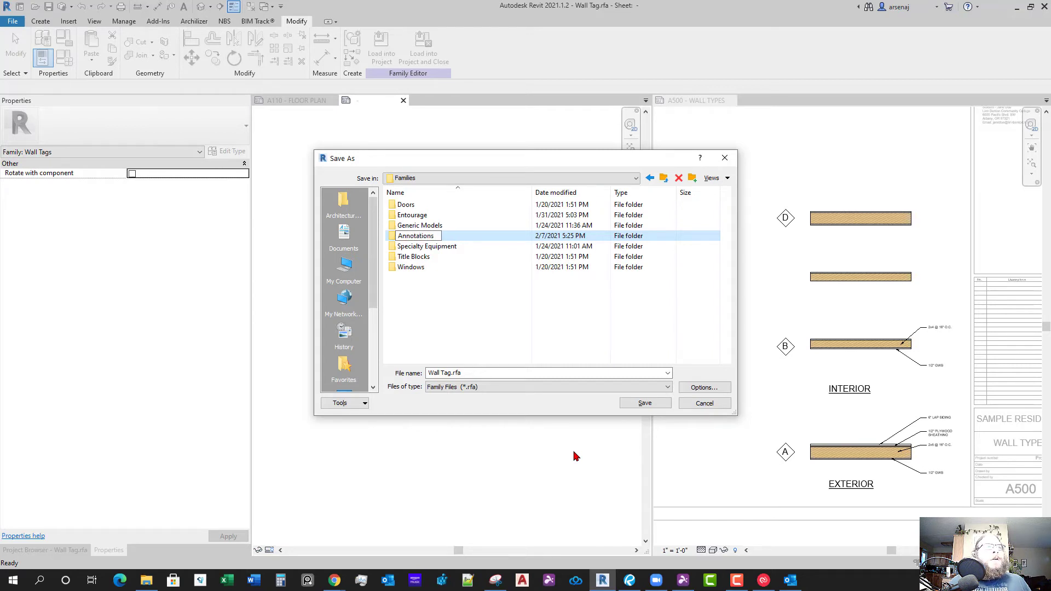
{"action": "key", "text": "Return"}
{"action": "key", "text": "Return"}
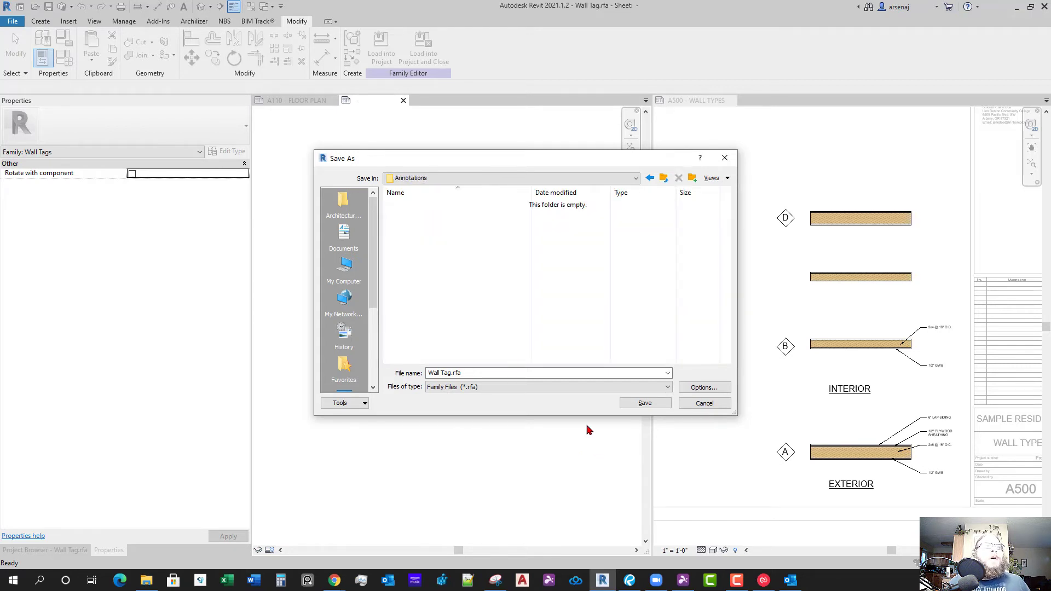
{"action": "left_click", "coordinate": [641, 404]}
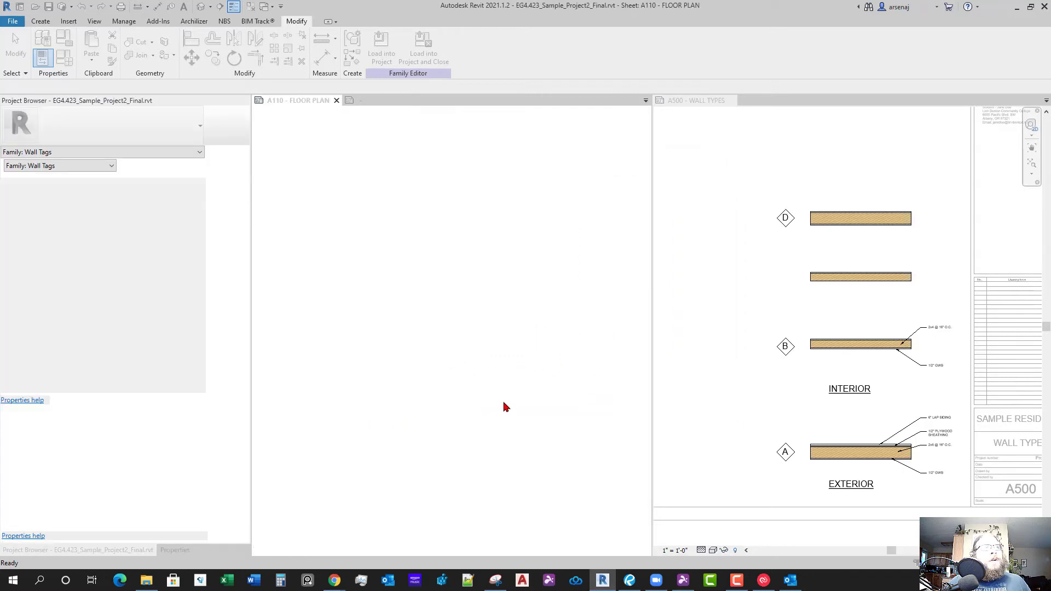
{"action": "left_click", "coordinate": [486, 257]}
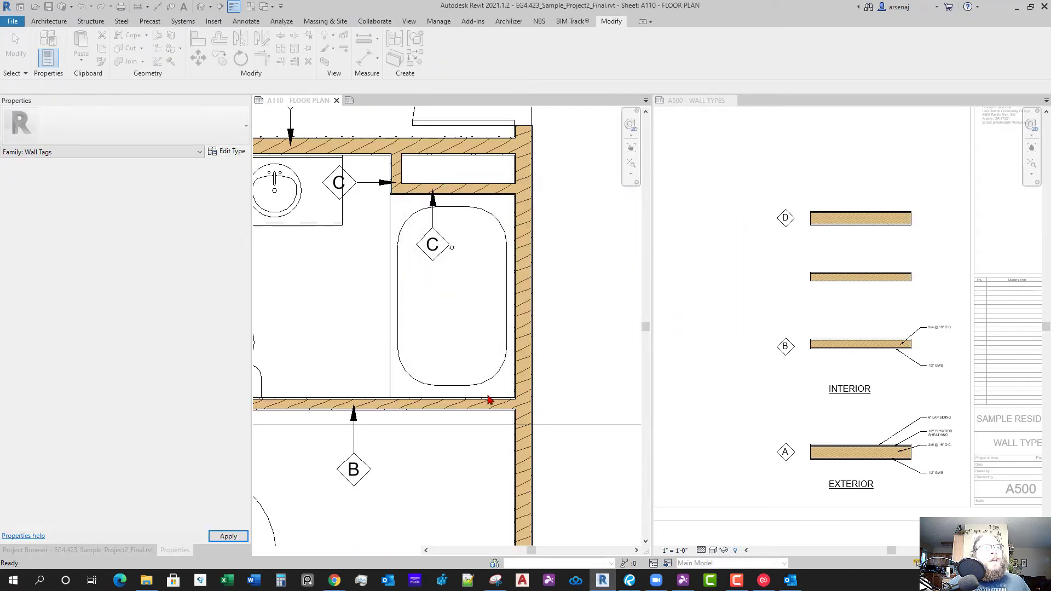
{"action": "key", "text": "Escape"}
Move the B tag outside the double-vanity bathroom closer to its wall
{"action": "scroll", "coordinate": [316, 173], "scroll_direction": "up", "scroll_amount": 4}
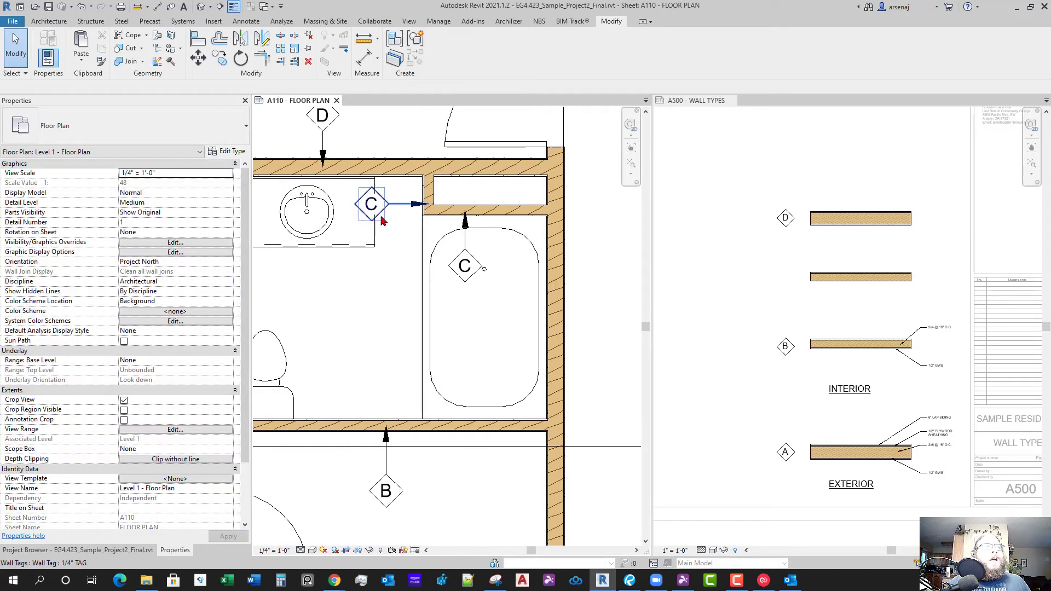
{"action": "scroll", "coordinate": [386, 205], "scroll_direction": "down", "scroll_amount": 4}
{"action": "left_click", "coordinate": [358, 133]}
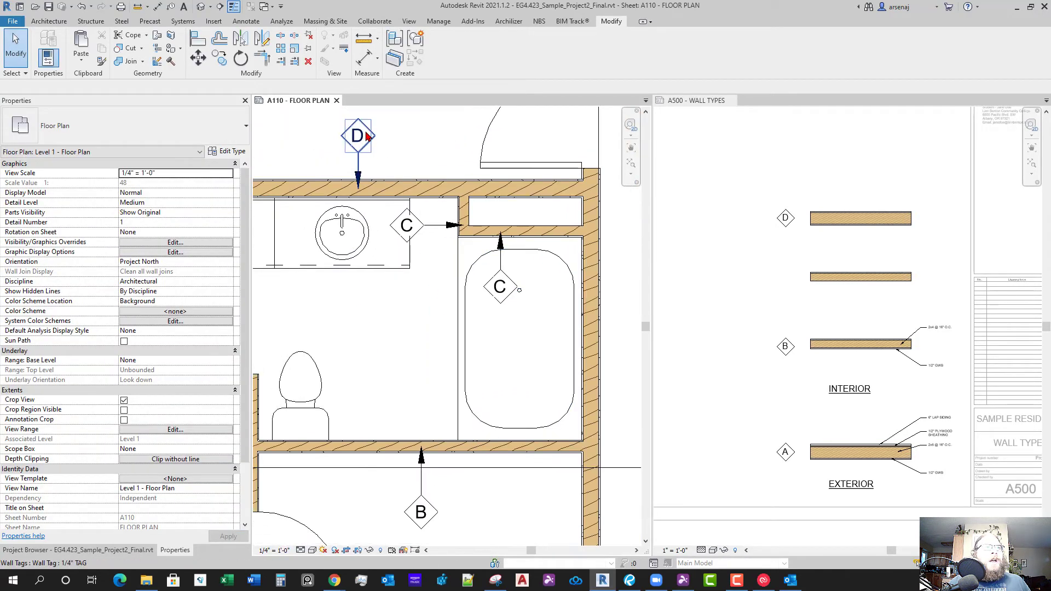
{"action": "middle_click_drag", "start_coordinate": [440, 388], "coordinate": [450, 306]}
{"action": "scroll", "coordinate": [450, 306], "scroll_direction": "down", "scroll_amount": 1}
{"action": "scroll", "coordinate": [327, 376], "scroll_direction": "down", "scroll_amount": 3}
{"action": "middle_click_drag", "start_coordinate": [328, 376], "coordinate": [487, 373]}
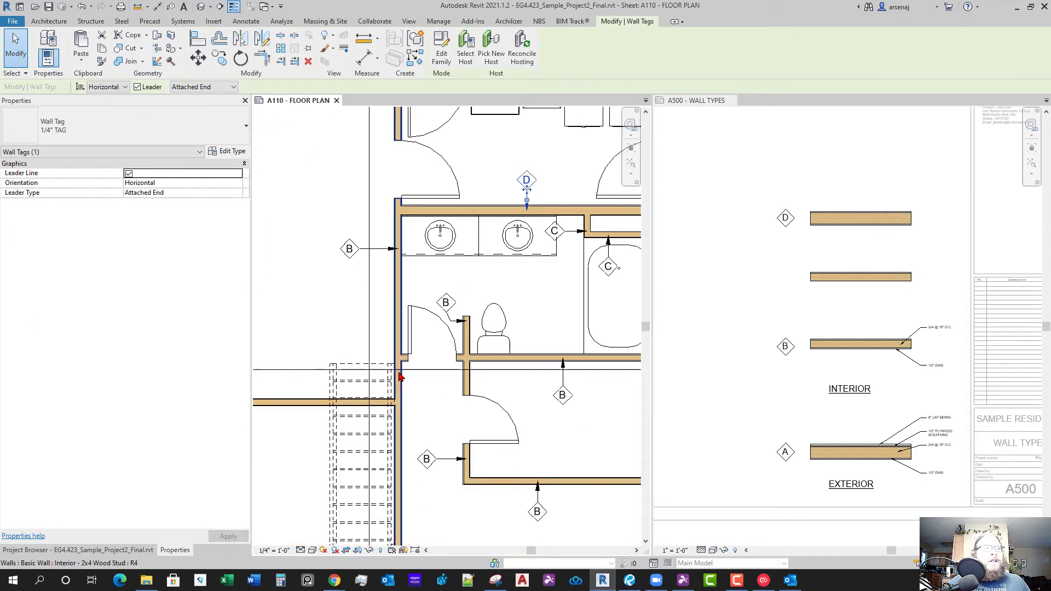
{"action": "scroll", "coordinate": [399, 378], "scroll_direction": "down", "scroll_amount": 1}
{"action": "middle_click_drag", "start_coordinate": [399, 377], "coordinate": [473, 368]}
{"action": "scroll", "coordinate": [453, 285], "scroll_direction": "up", "scroll_amount": 2}
{"action": "left_click", "coordinate": [417, 249]}
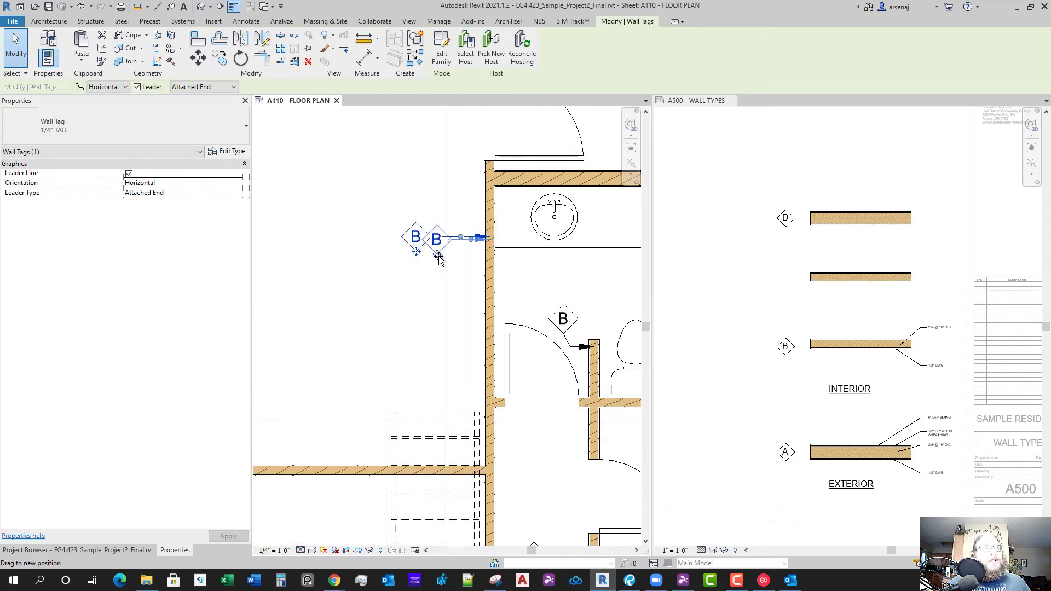
{"action": "left_click_drag", "start_coordinate": [438, 259], "coordinate": [444, 260]}
{"action": "key", "text": "Escape"}
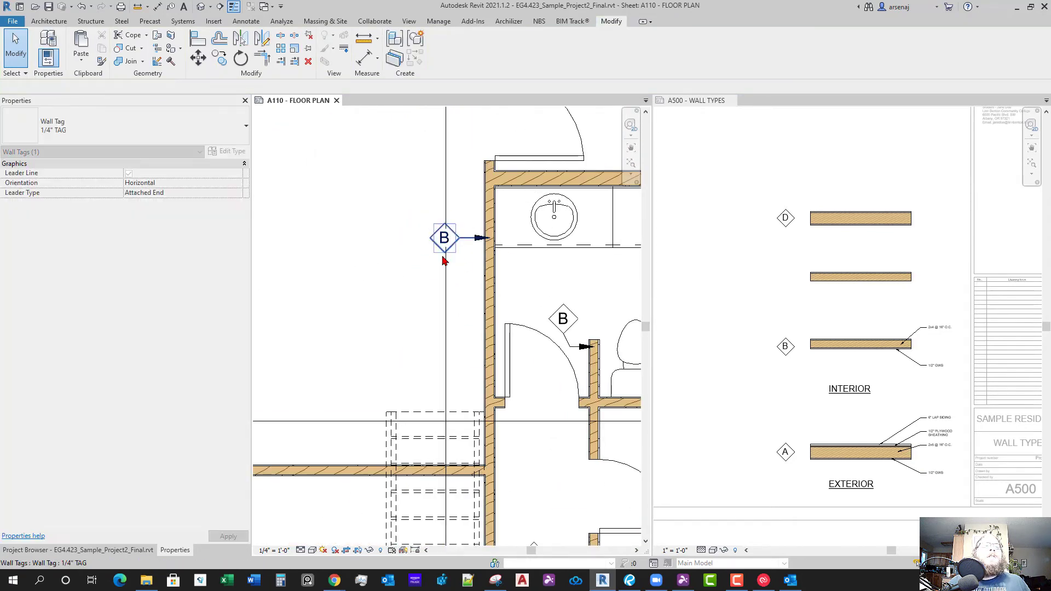
Review the wall tags across the floor plan for placement and coverage
{"action": "scroll", "coordinate": [444, 261], "scroll_direction": "down", "scroll_amount": 4}
{"action": "scroll", "coordinate": [362, 277], "scroll_direction": "up", "scroll_amount": 3}
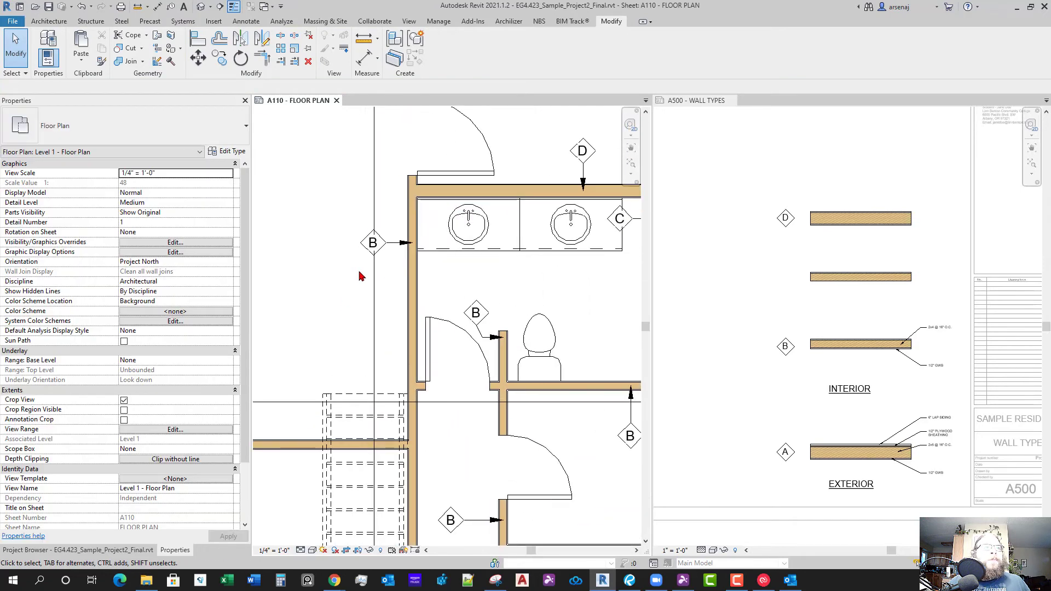
{"action": "scroll", "coordinate": [476, 350], "scroll_direction": "down", "scroll_amount": 4}
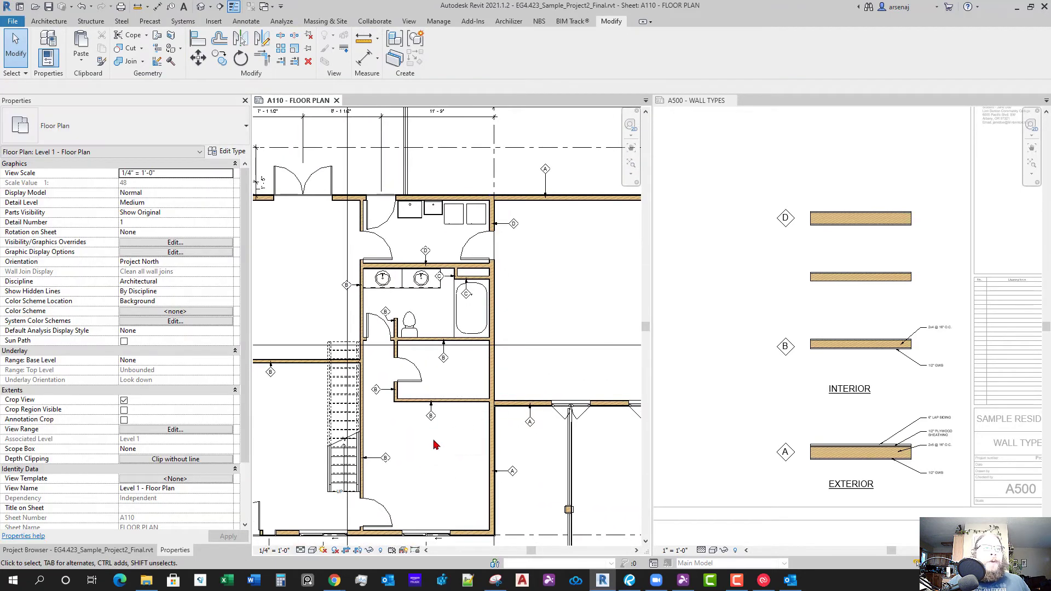
{"action": "middle_click_drag", "start_coordinate": [436, 445], "coordinate": [488, 395]}
{"action": "scroll", "coordinate": [488, 395], "scroll_direction": "down", "scroll_amount": 1}
{"action": "middle_click_drag", "start_coordinate": [387, 404], "coordinate": [458, 400]}
{"action": "middle_click_drag", "start_coordinate": [608, 379], "coordinate": [501, 391]}
{"action": "scroll", "coordinate": [521, 257], "scroll_direction": "up", "scroll_amount": 3}
{"action": "scroll", "coordinate": [511, 337], "scroll_direction": "down", "scroll_amount": 3}
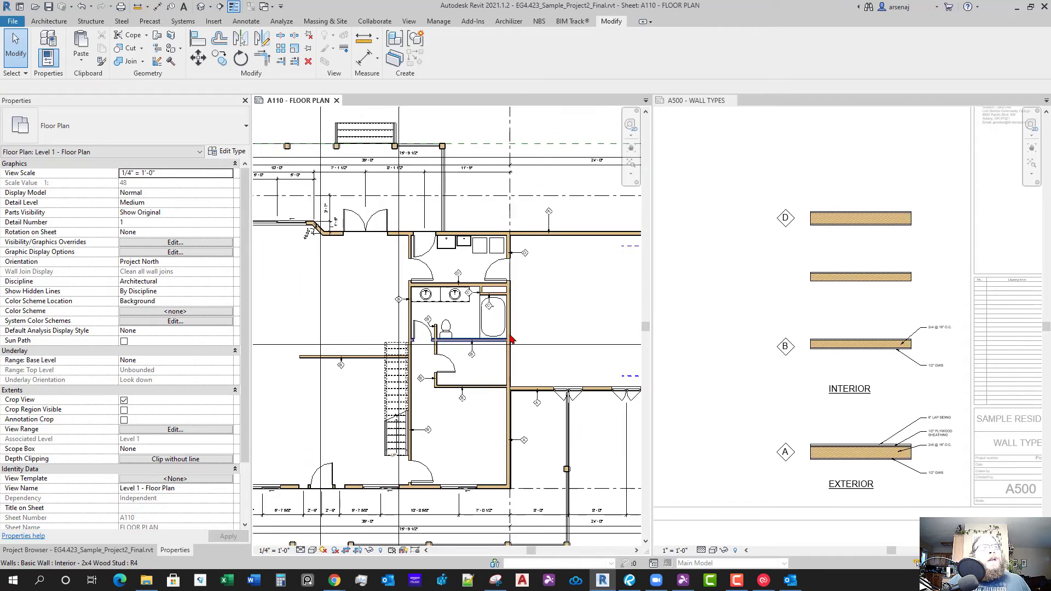
{"action": "middle_click_drag", "start_coordinate": [573, 286], "coordinate": [509, 268]}
{"action": "scroll", "coordinate": [491, 192], "scroll_direction": "up", "scroll_amount": 5}
{"action": "scroll", "coordinate": [486, 231], "scroll_direction": "down", "scroll_amount": 4}
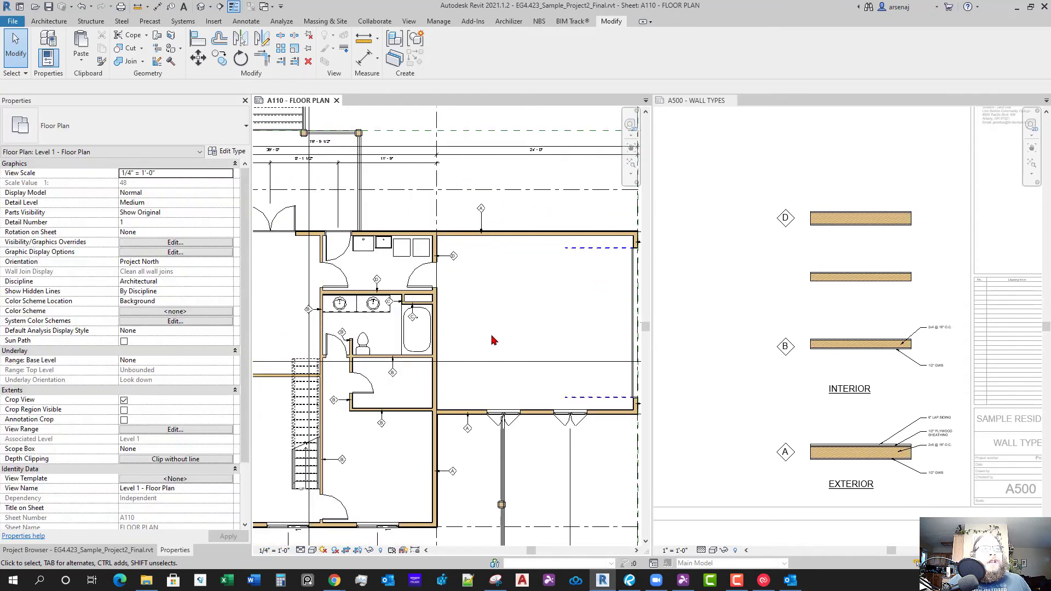
{"action": "scroll", "coordinate": [500, 366], "scroll_direction": "down", "scroll_amount": 1}
{"action": "middle_click_drag", "start_coordinate": [501, 370], "coordinate": [460, 368]}
Align the letter A text note above the exterior wall's empty diamond to Center horizontally and Middle vertically
{"action": "left_click", "coordinate": [810, 467]}
{"action": "scroll", "coordinate": [773, 452], "scroll_direction": "up", "scroll_amount": 1}
{"action": "middle_click_drag", "start_coordinate": [773, 451], "coordinate": [717, 368]}
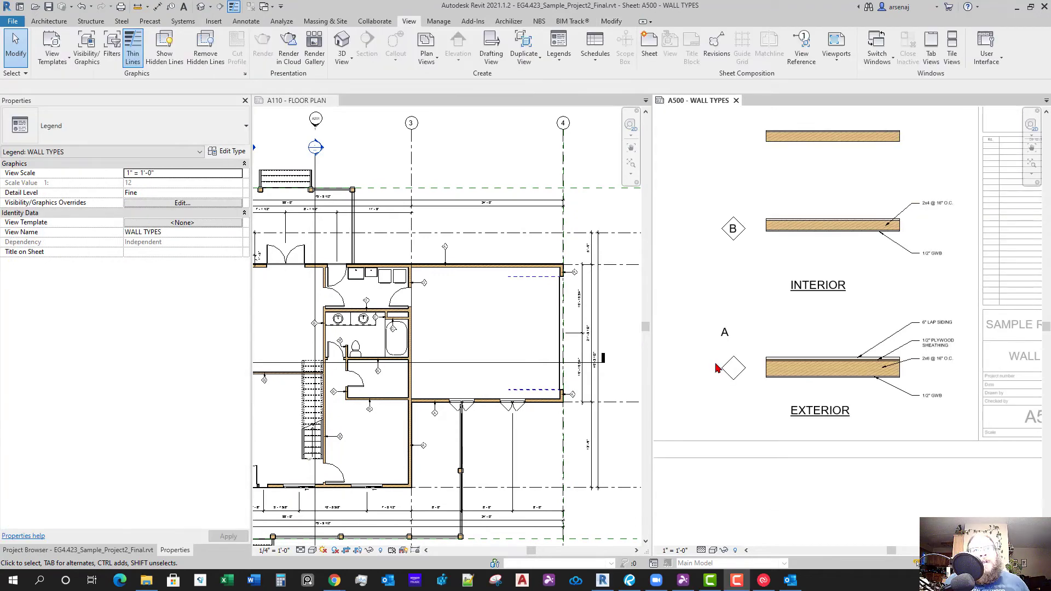
{"action": "scroll", "coordinate": [717, 369], "scroll_direction": "up", "scroll_amount": 1}
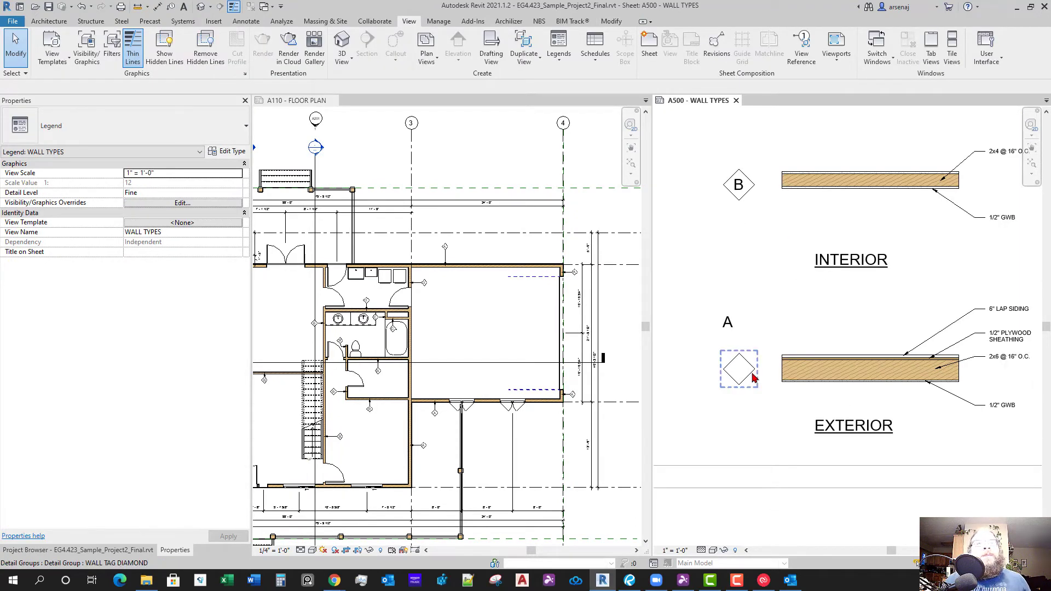
{"action": "left_click", "coordinate": [730, 331]}
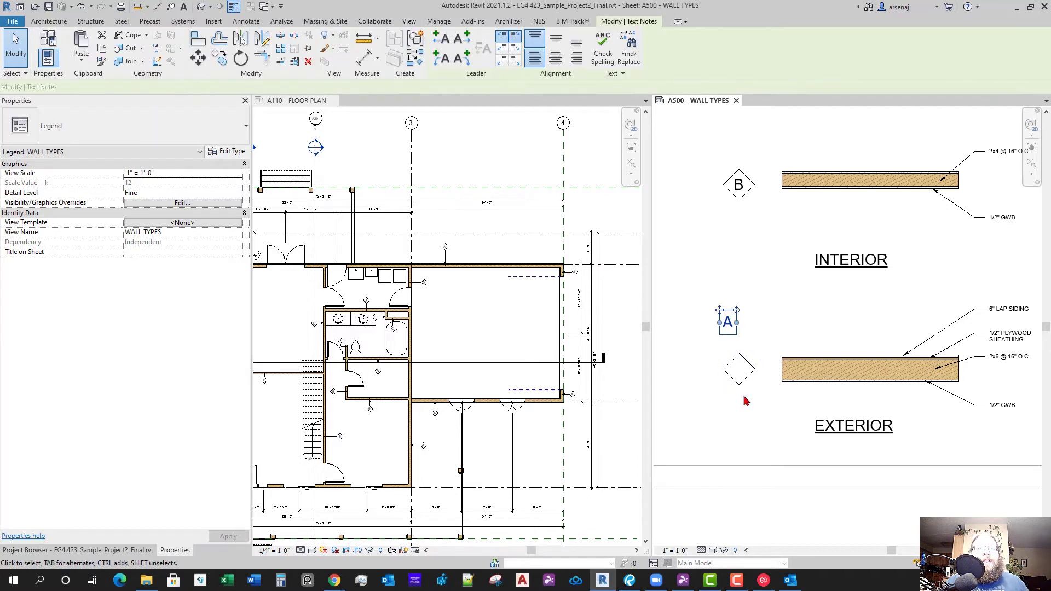
{"action": "scroll", "coordinate": [744, 350], "scroll_direction": "up", "scroll_amount": 1}
{"action": "middle_click_drag", "start_coordinate": [742, 350], "coordinate": [765, 370]}
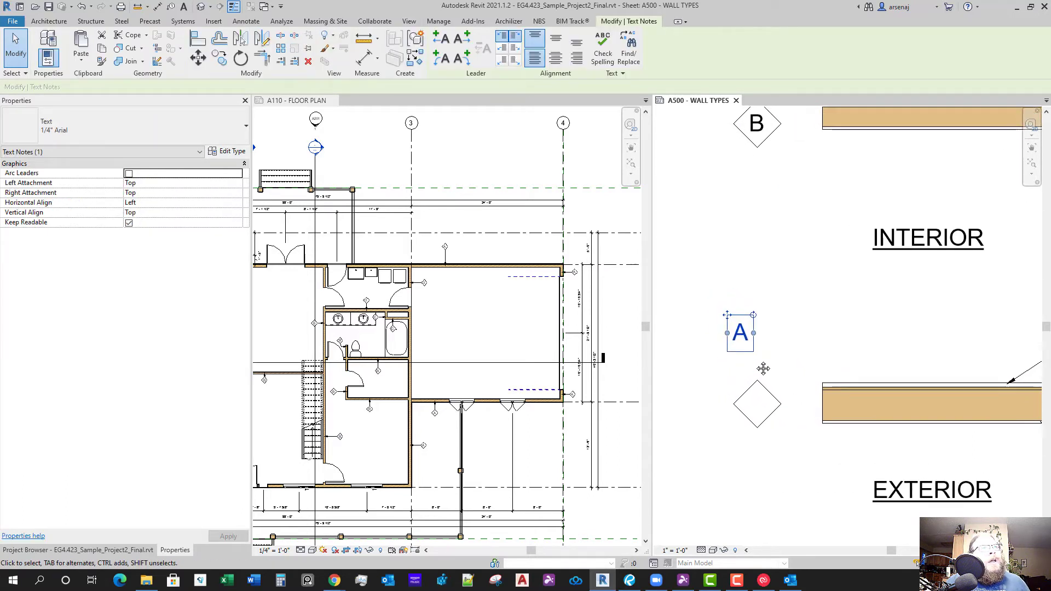
{"action": "left_click", "coordinate": [556, 58]}
{"action": "left_click", "coordinate": [556, 38]}
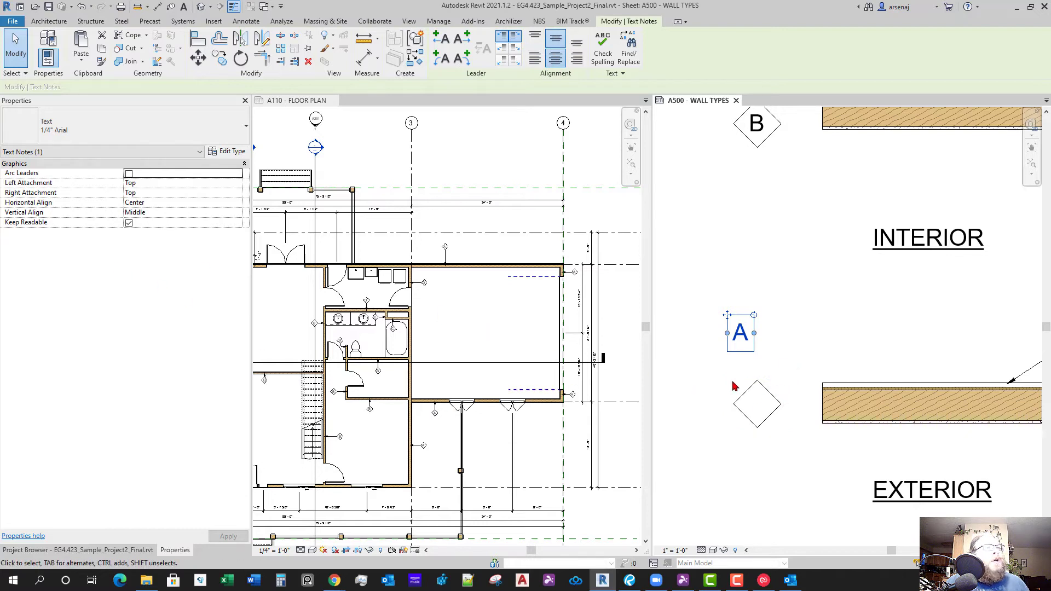
Nudge the loose letter A above the empty diamond upward and make it a detail group named "a text"
{"action": "mouse_move", "coordinate": [732, 324]}
{"action": "left_mouse_down"}
{"action": "mouse_move", "coordinate": [748, 394]}
{"action": "mouse_move", "coordinate": [739, 322]}
{"action": "left_mouse_up"}
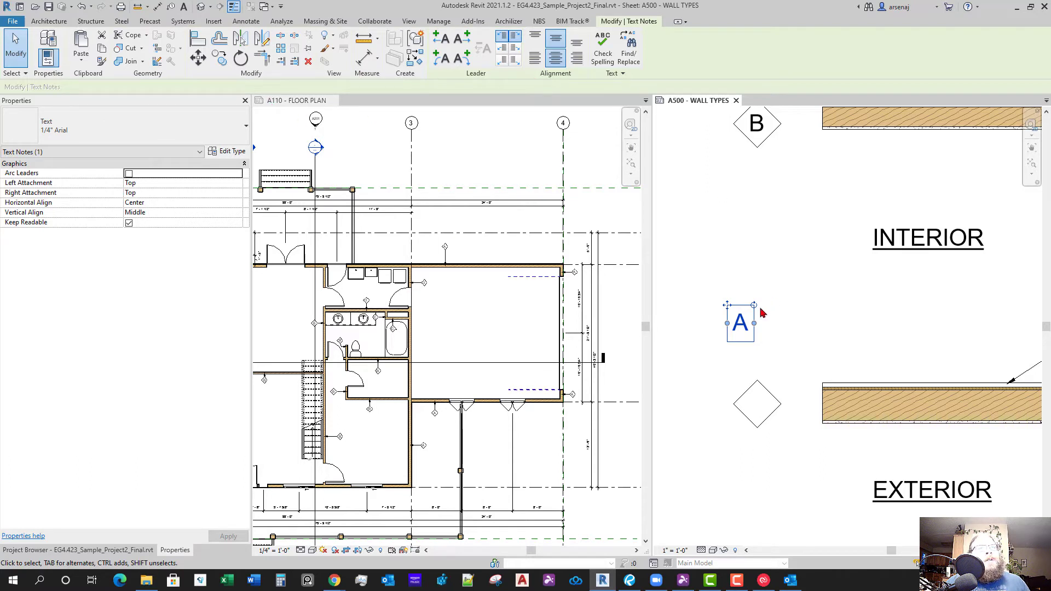
{"action": "left_click", "coordinate": [731, 309]}
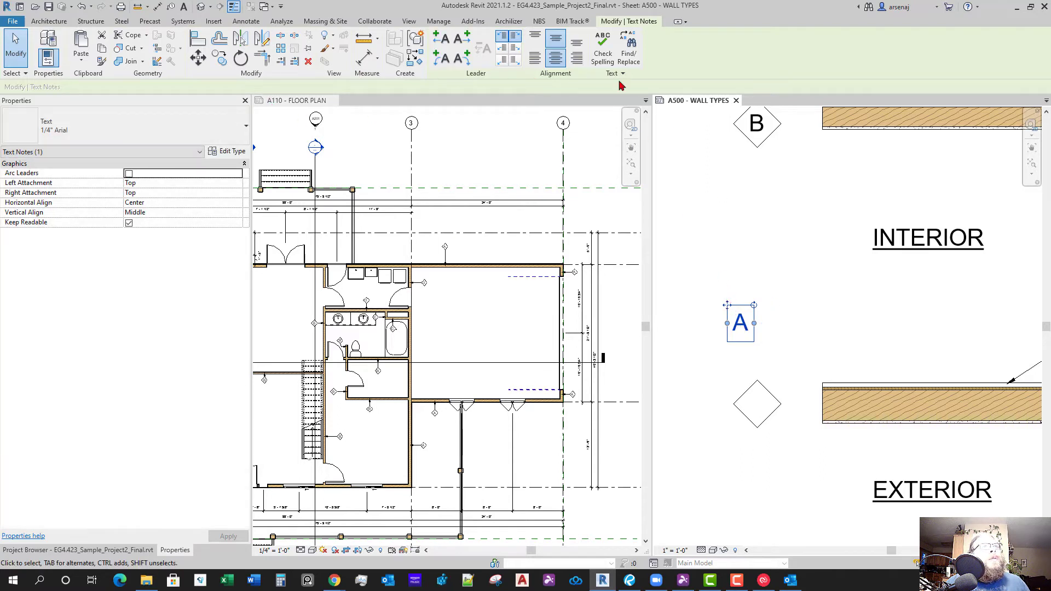
{"action": "left_click", "coordinate": [417, 41]}
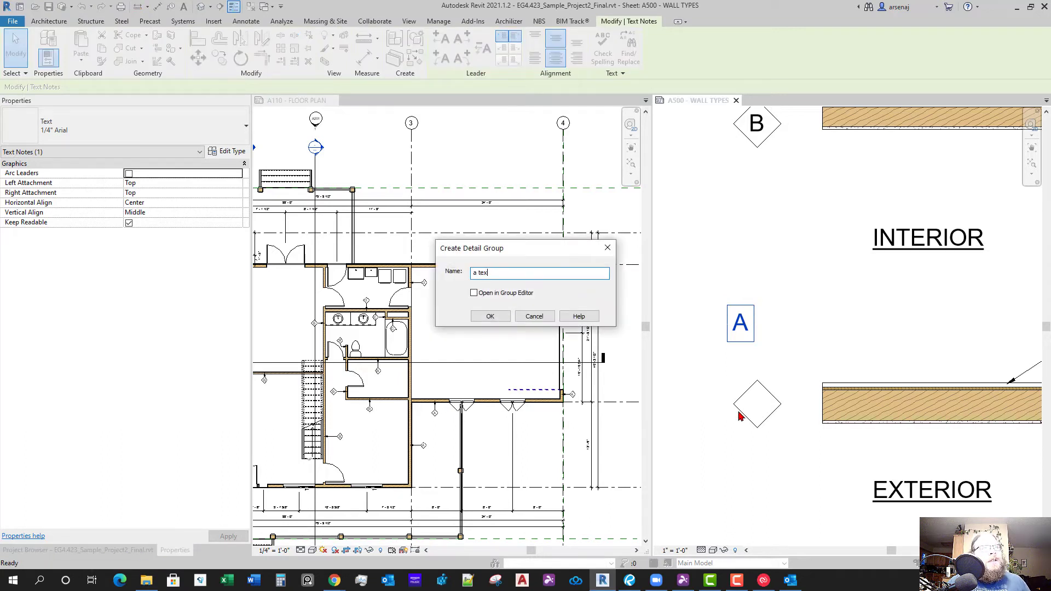
{"action": "key", "text": "Return"}
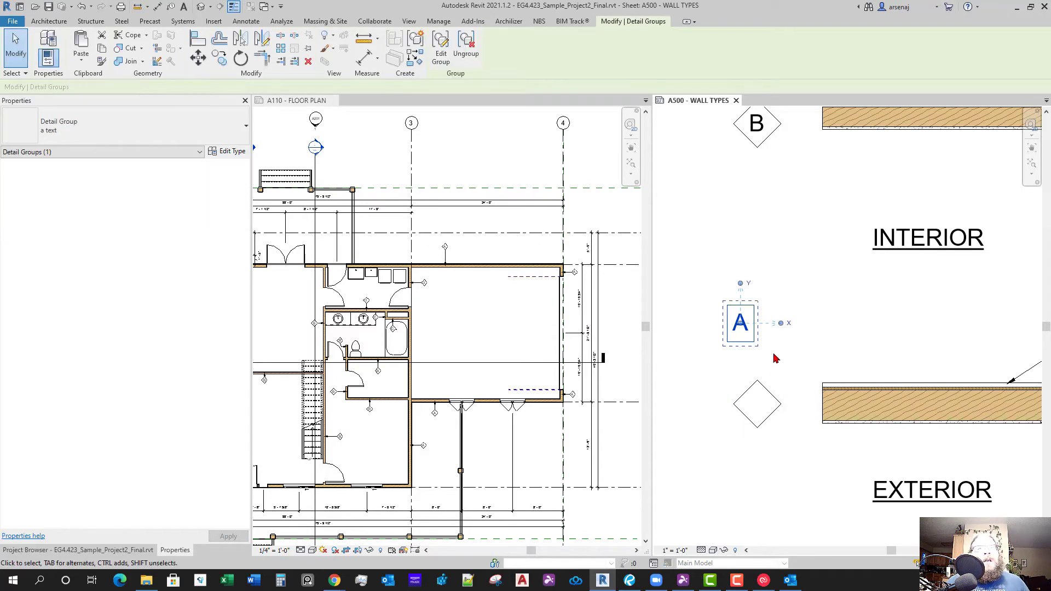
{"action": "left_click", "coordinate": [775, 384]}
{"action": "left_click", "coordinate": [774, 432]}
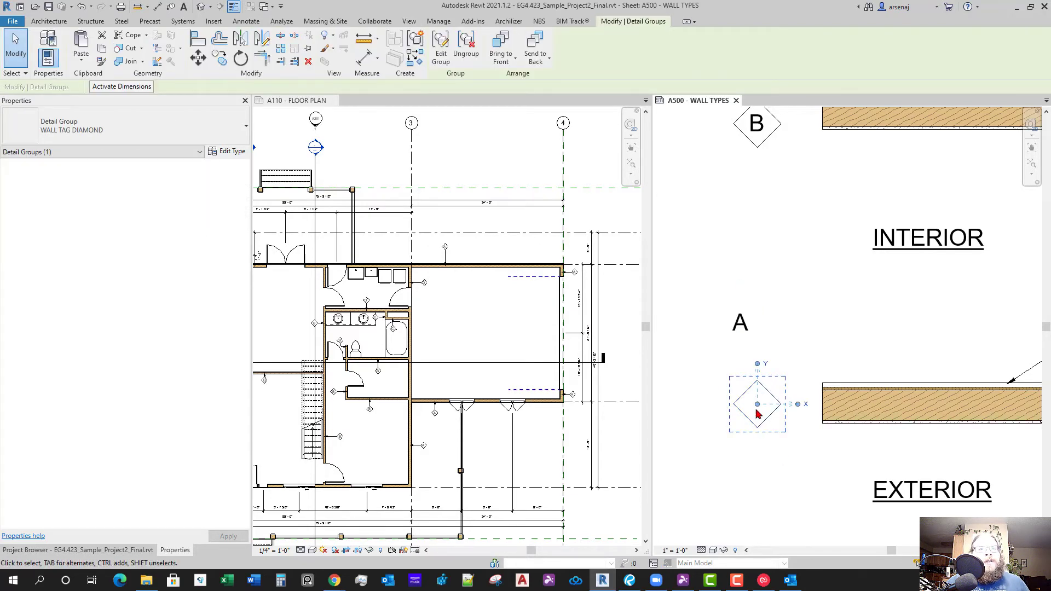
{"action": "left_click", "coordinate": [756, 324]}
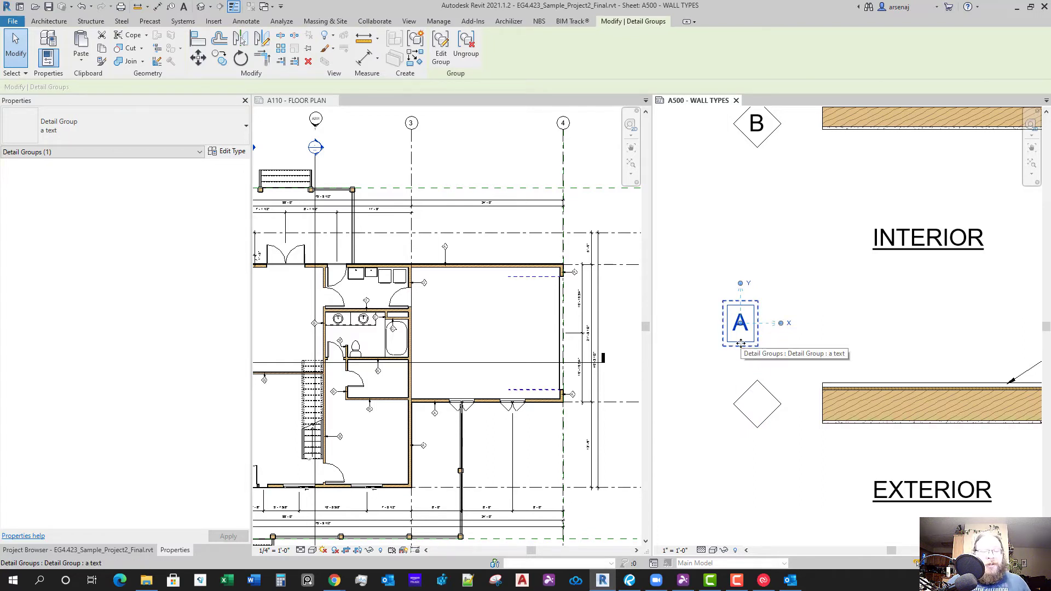
{"action": "left_click", "coordinate": [203, 61]}
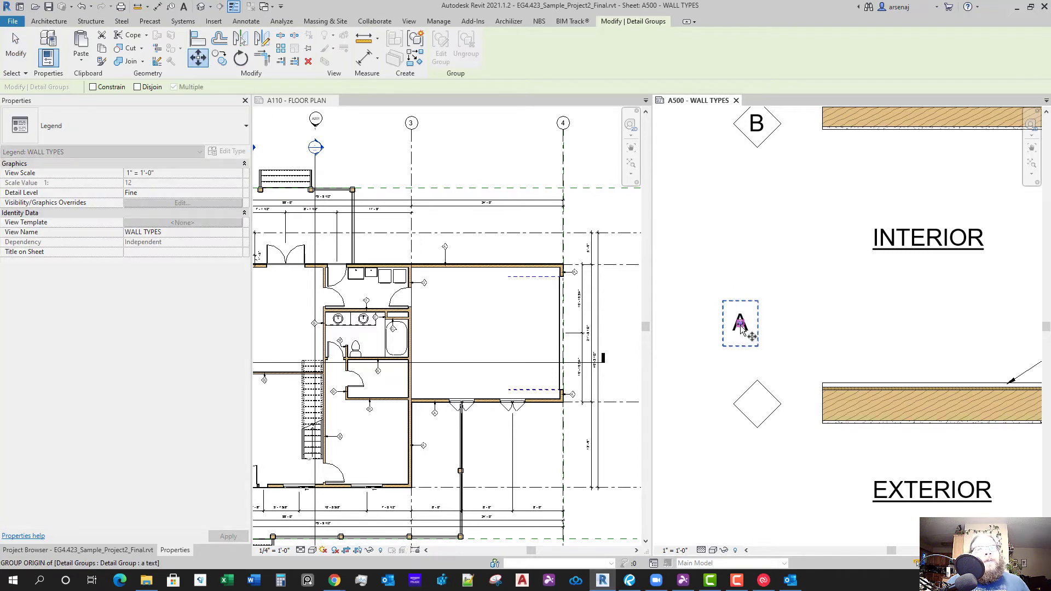
{"action": "left_click", "coordinate": [741, 327]}
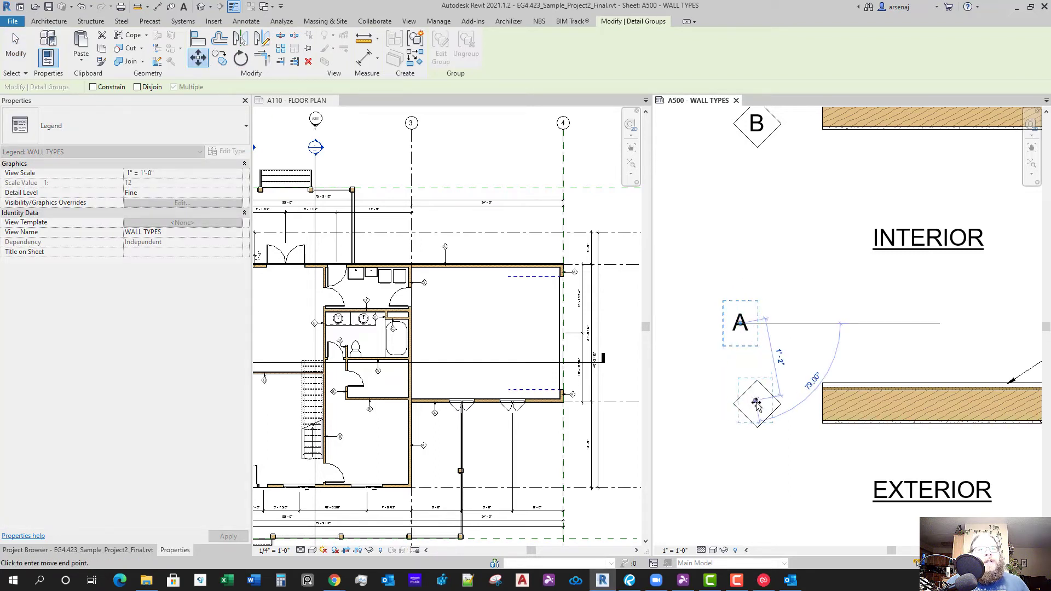
{"action": "scroll", "coordinate": [761, 416], "scroll_direction": "up", "scroll_amount": 2}
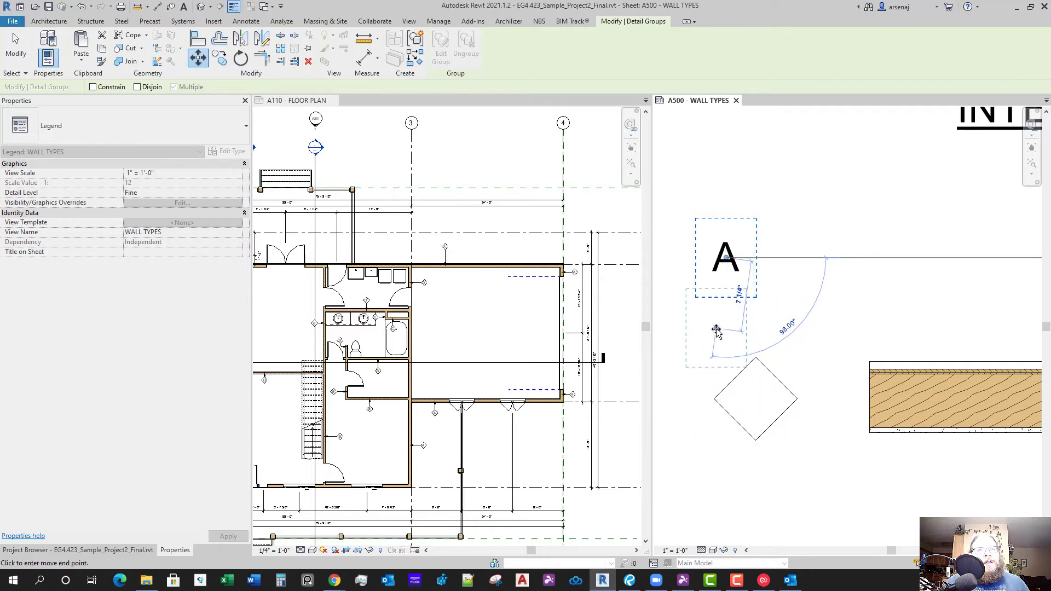
{"action": "key", "text": "Escape"}
{"action": "key", "text": "Escape"}
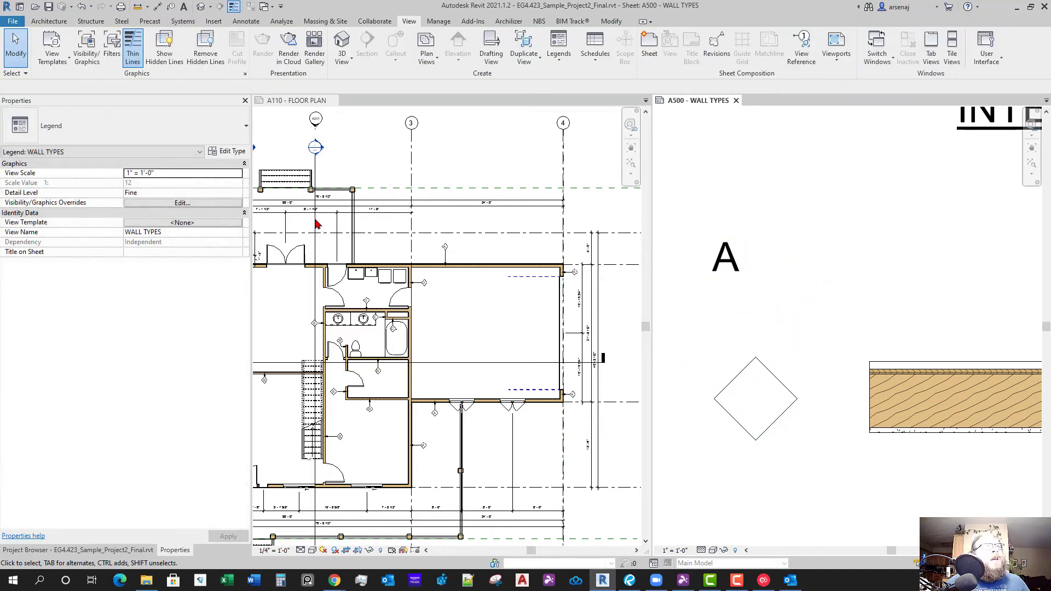
Draw a horizontal thin detail line about 8 1/2" long across the empty diamond, joining its two side corners
{"action": "left_click", "coordinate": [473, 22]}
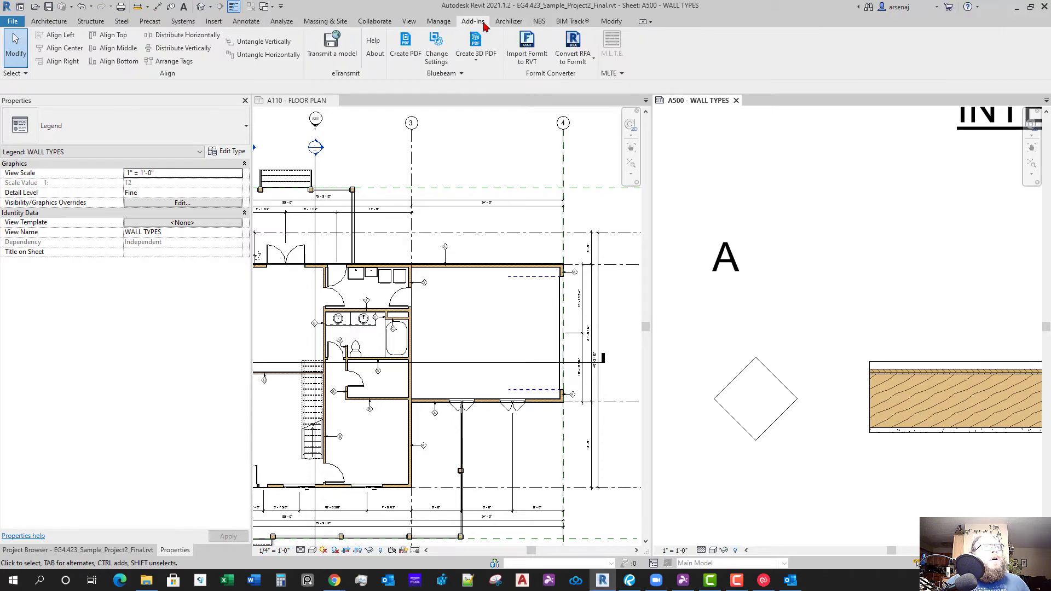
{"action": "left_click", "coordinate": [244, 21]}
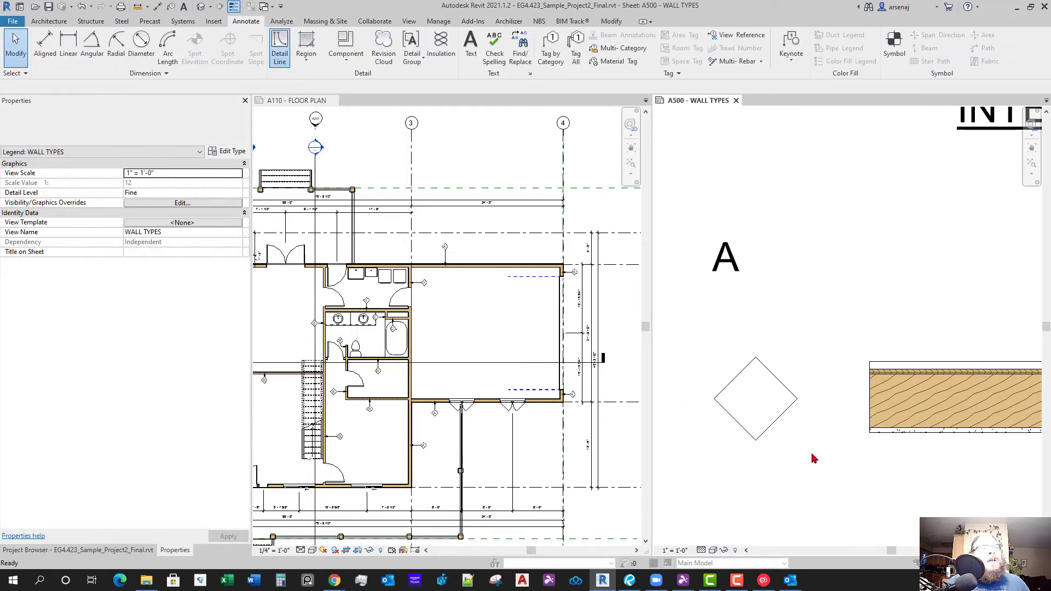
{"action": "left_click", "coordinate": [505, 268]}
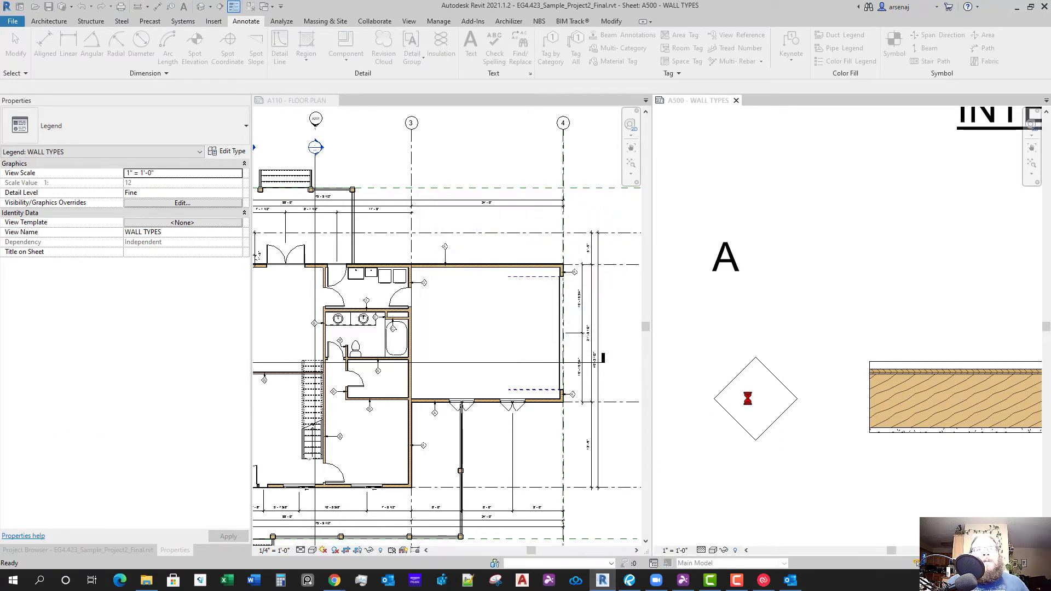
{"action": "left_click", "coordinate": [716, 399]}
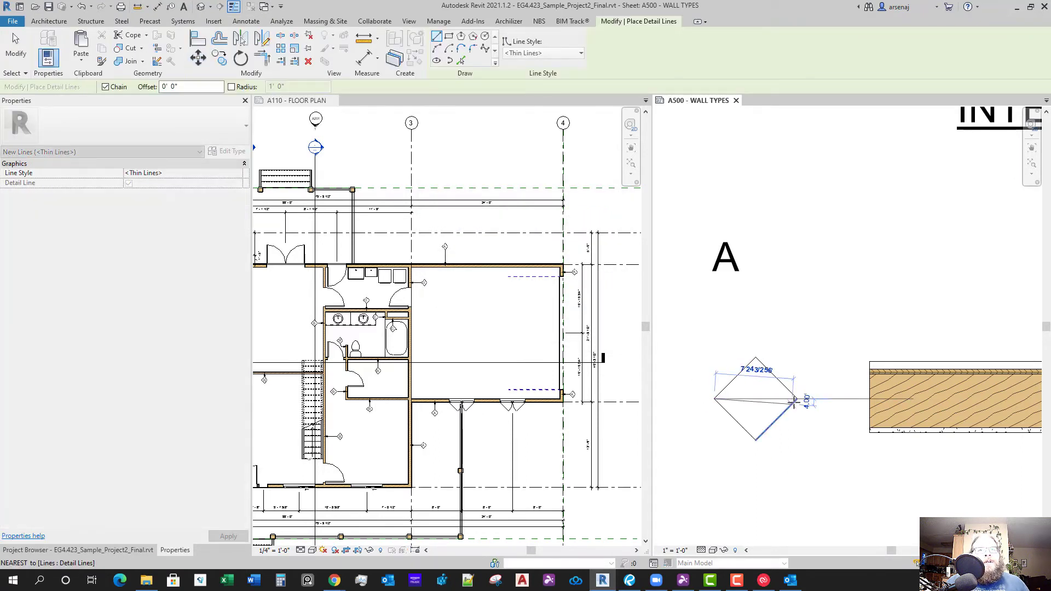
{"action": "left_click", "coordinate": [798, 399]}
{"action": "key", "text": "Escape"}
{"action": "key", "text": "Escape"}
Move the letter A group from its group origin to the midpoint of the line across the diamond
{"action": "left_click", "coordinate": [728, 256]}
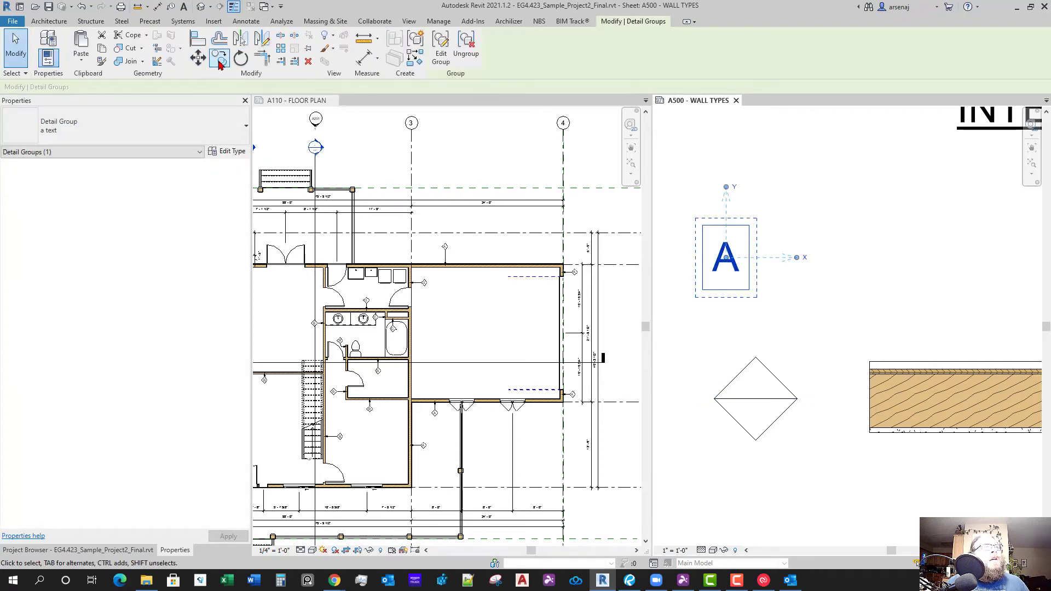
{"action": "left_click", "coordinate": [198, 58]}
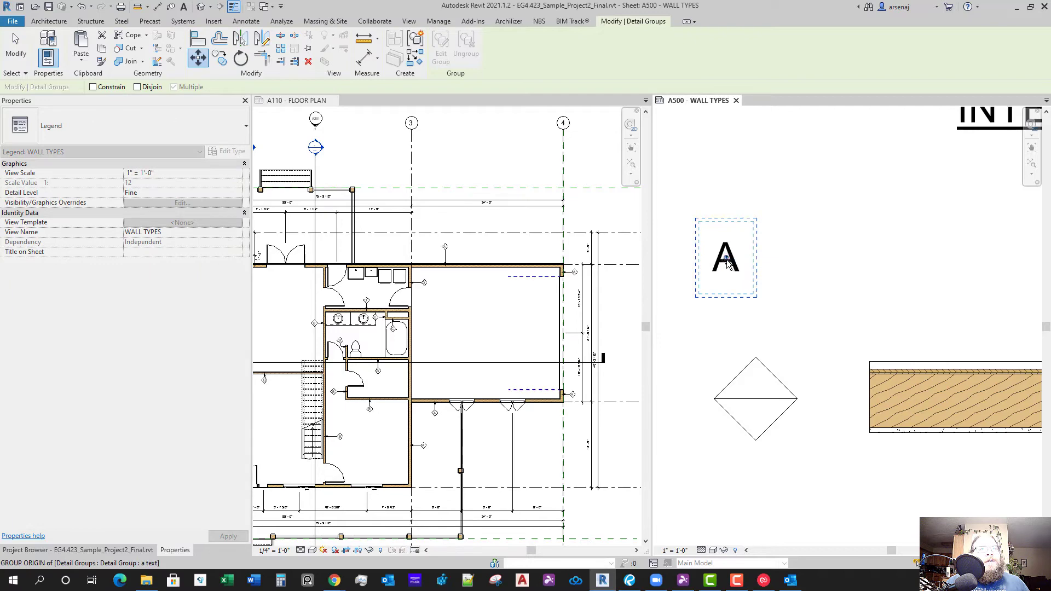
{"action": "left_click", "coordinate": [726, 257]}
{"action": "left_click", "coordinate": [756, 398]}
{"action": "key", "text": "Escape"}
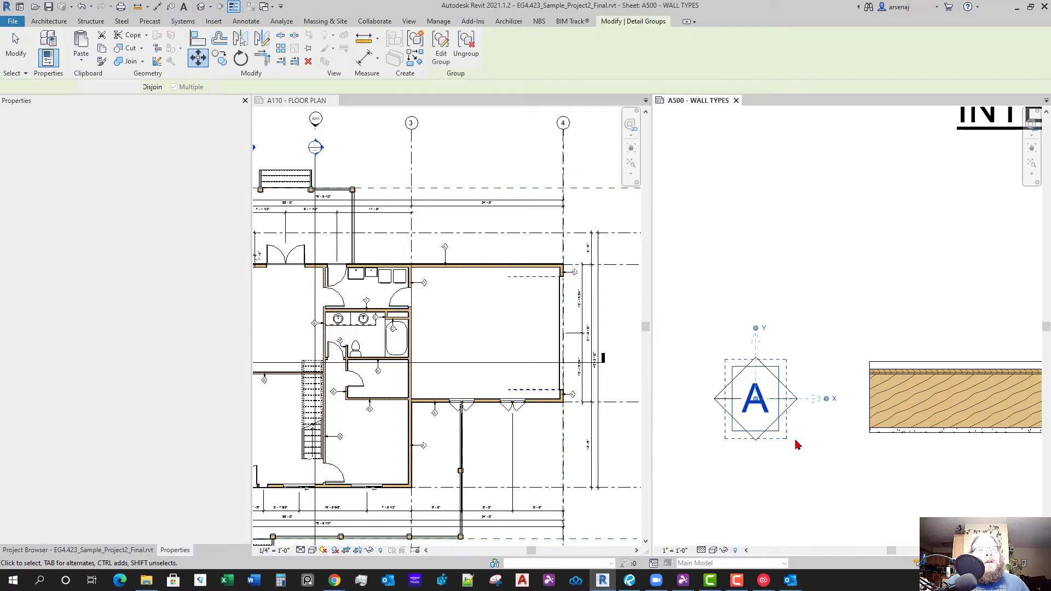
Ungroup the centred letter A and delete the helper line across the diamond
{"action": "left_click", "coordinate": [778, 404]}
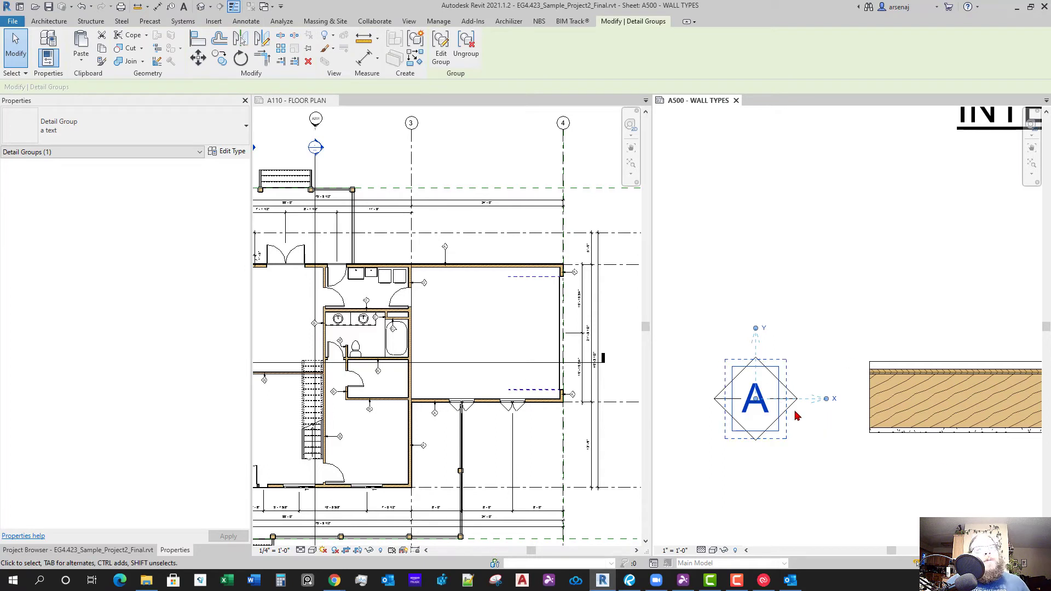
{"action": "left_click", "coordinate": [477, 56]}
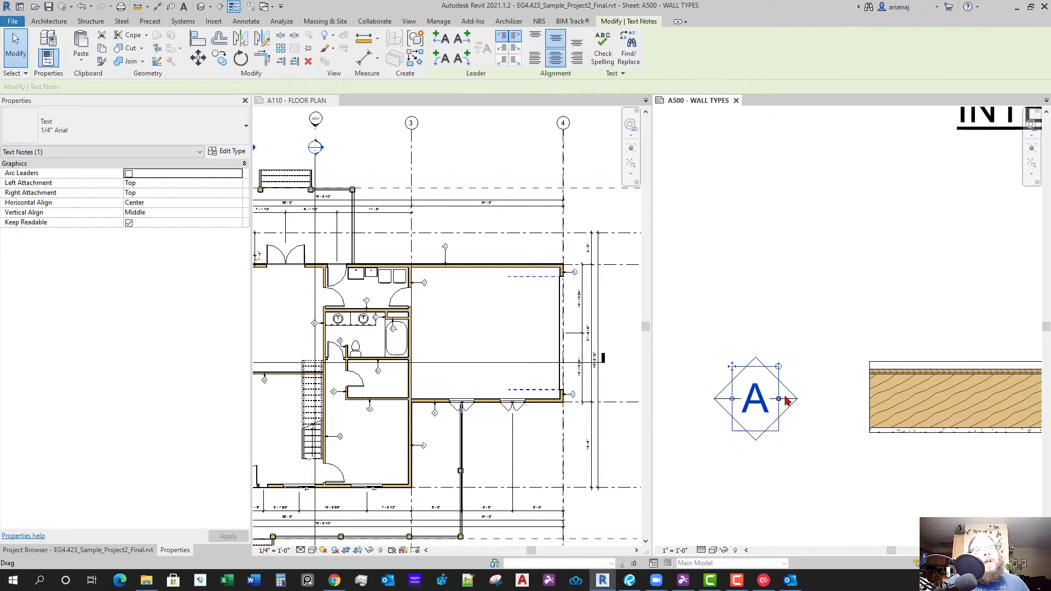
{"action": "left_click", "coordinate": [786, 400]}
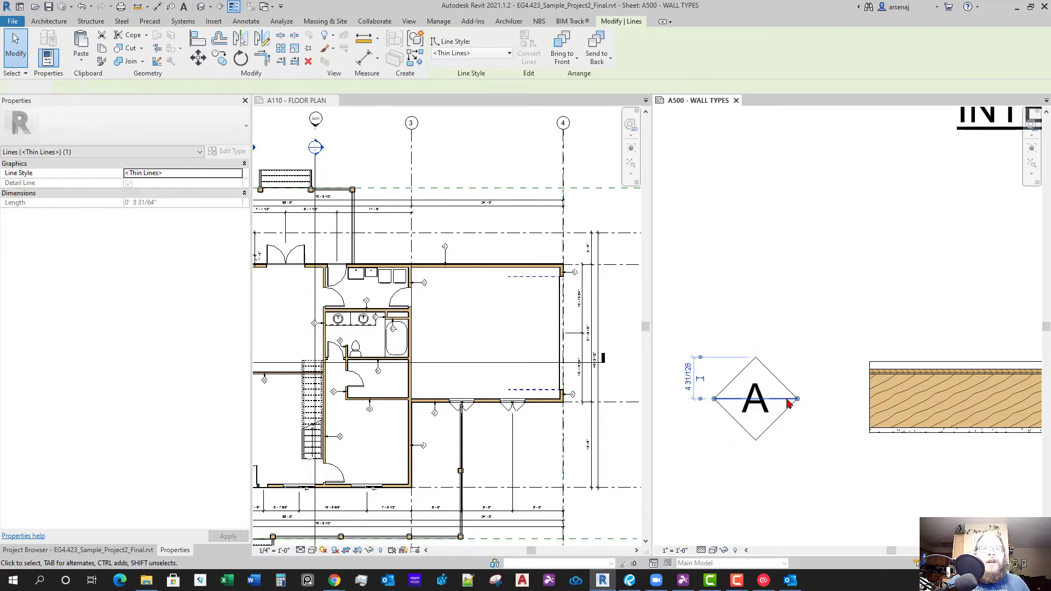
{"action": "key", "text": "Delete"}
Delete the existing diamond tags and letters beside the interior wall types
{"action": "scroll", "coordinate": [766, 377], "scroll_direction": "down", "scroll_amount": 5}
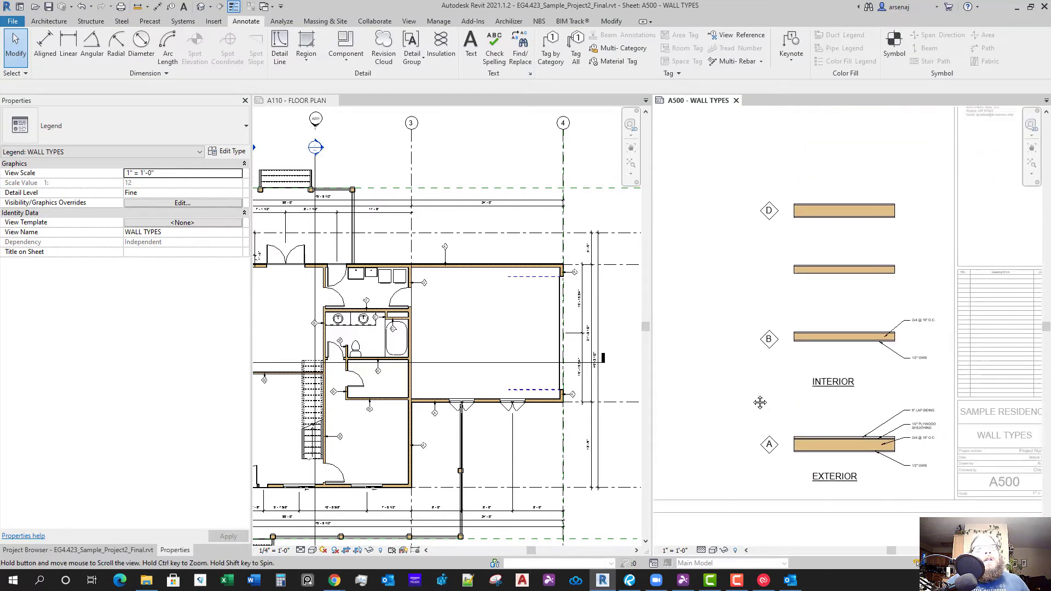
{"action": "left_click_drag", "start_coordinate": [748, 381], "coordinate": [796, 182]}
{"action": "key", "text": "Delete"}
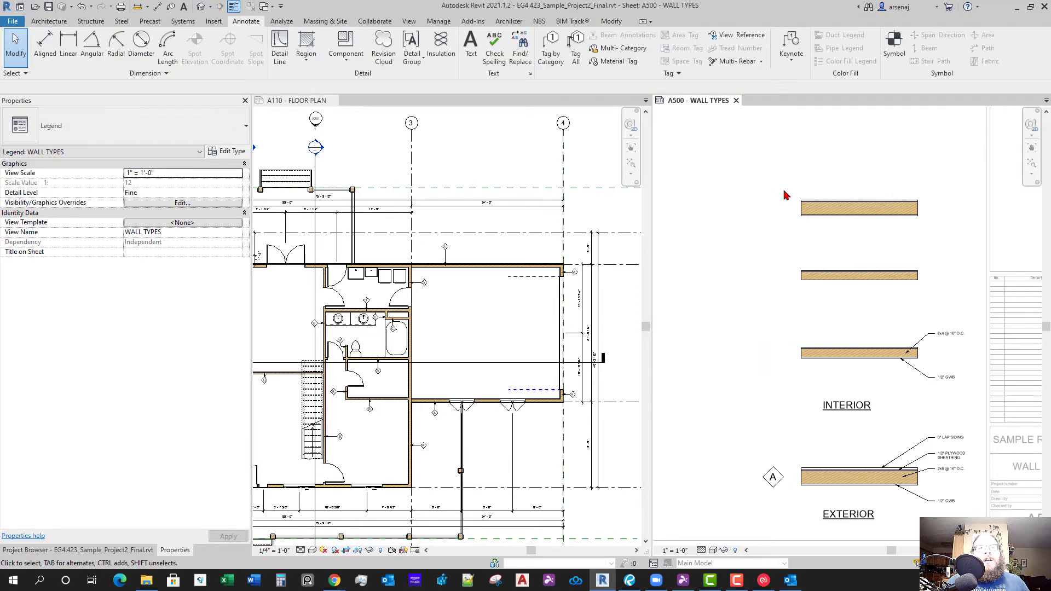
Copy the exterior wall's diamond and letter A vertically as multiple copies, one beside each of the three interior wall types
{"action": "scroll", "coordinate": [745, 476], "scroll_direction": "up", "scroll_amount": 2}
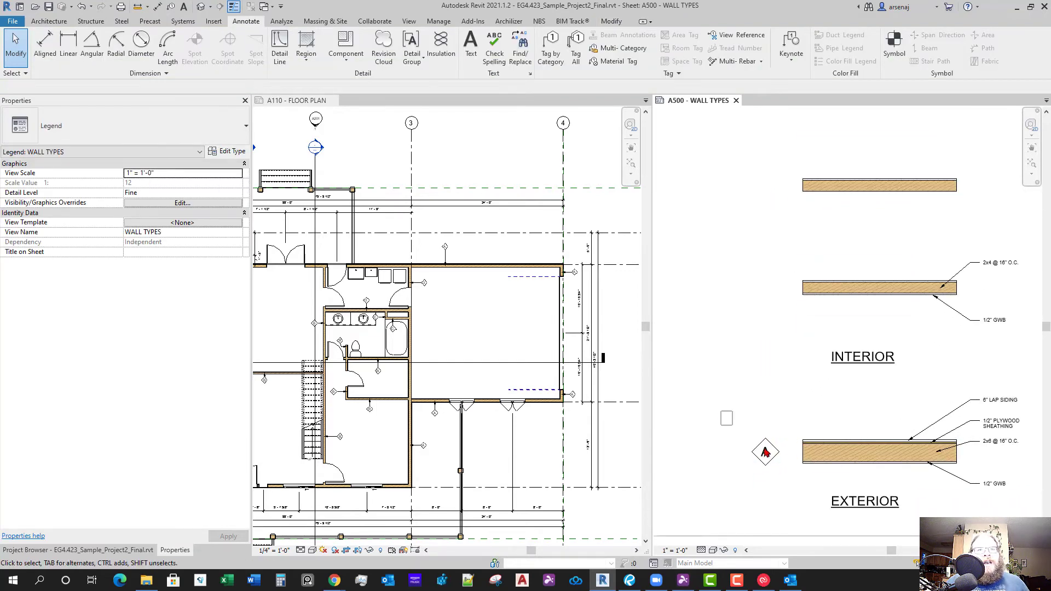
{"action": "left_click_drag", "start_coordinate": [721, 412], "coordinate": [798, 489]}
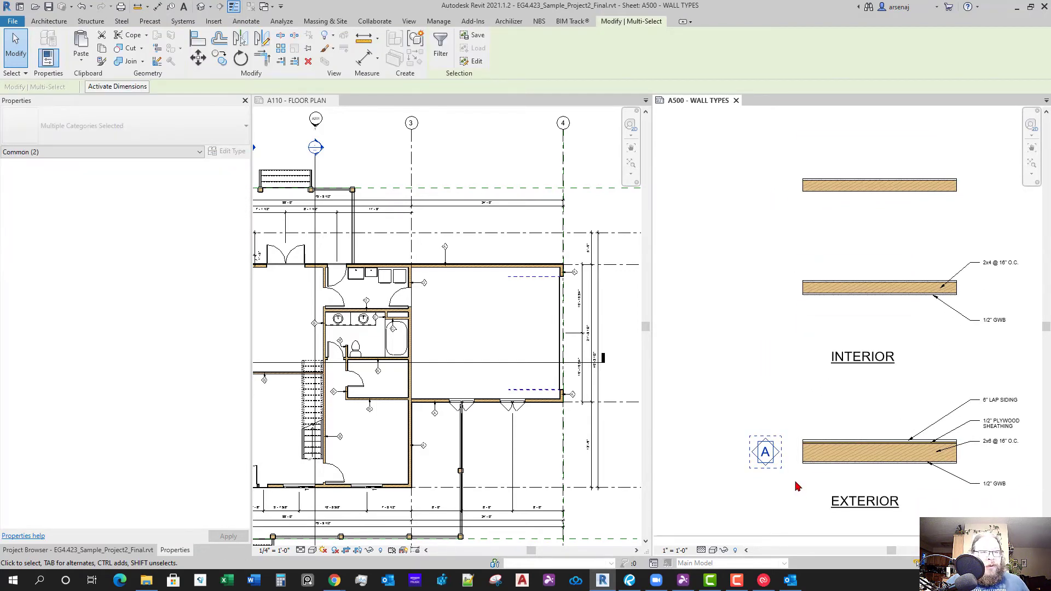
{"action": "key", "text": "c"}
{"action": "key", "text": "o"}
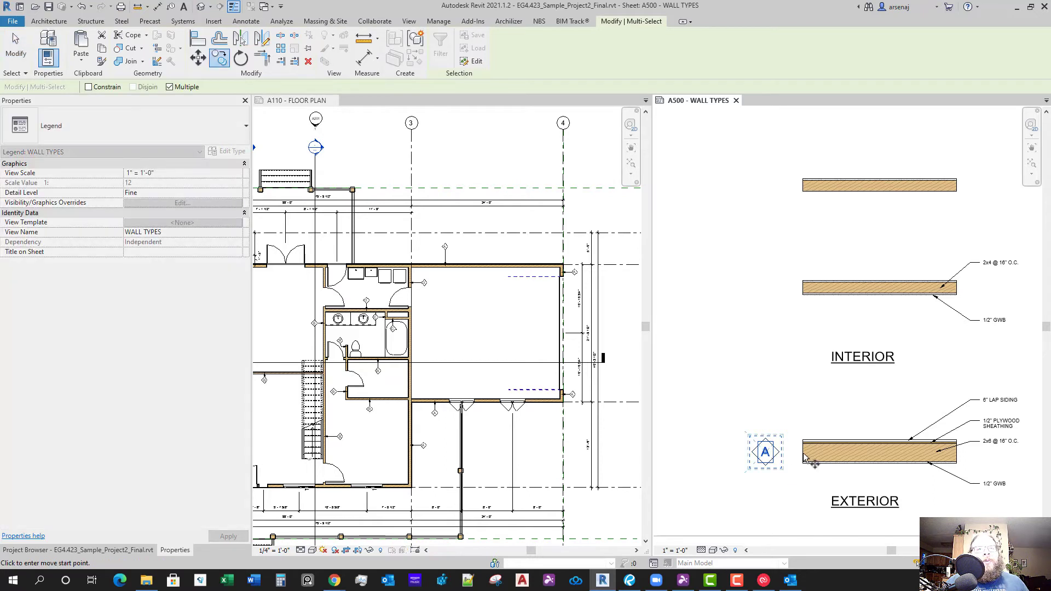
{"action": "left_click", "coordinate": [779, 454]}
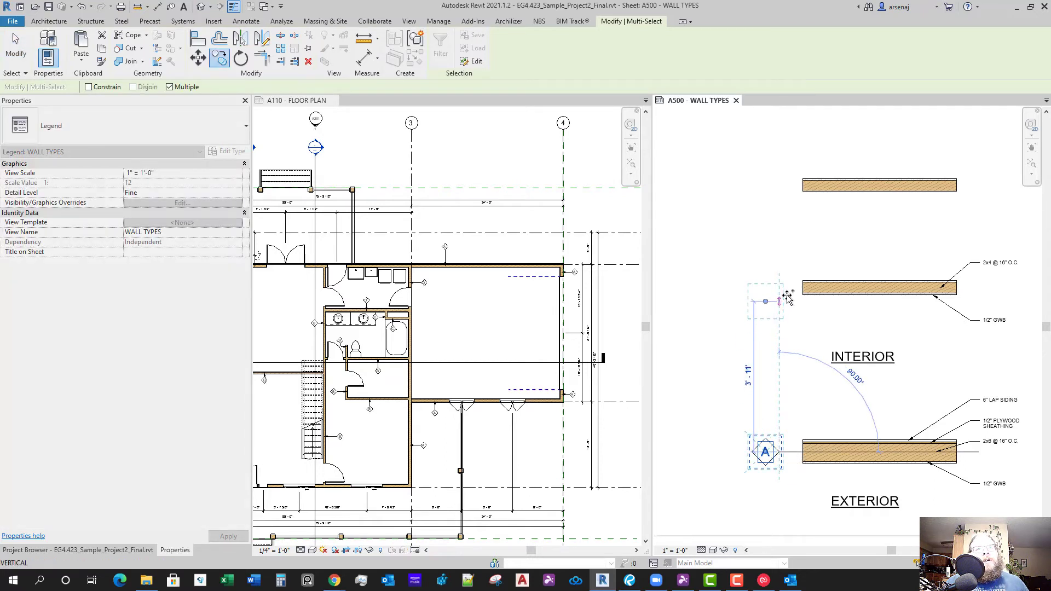
{"action": "left_click", "coordinate": [780, 290]}
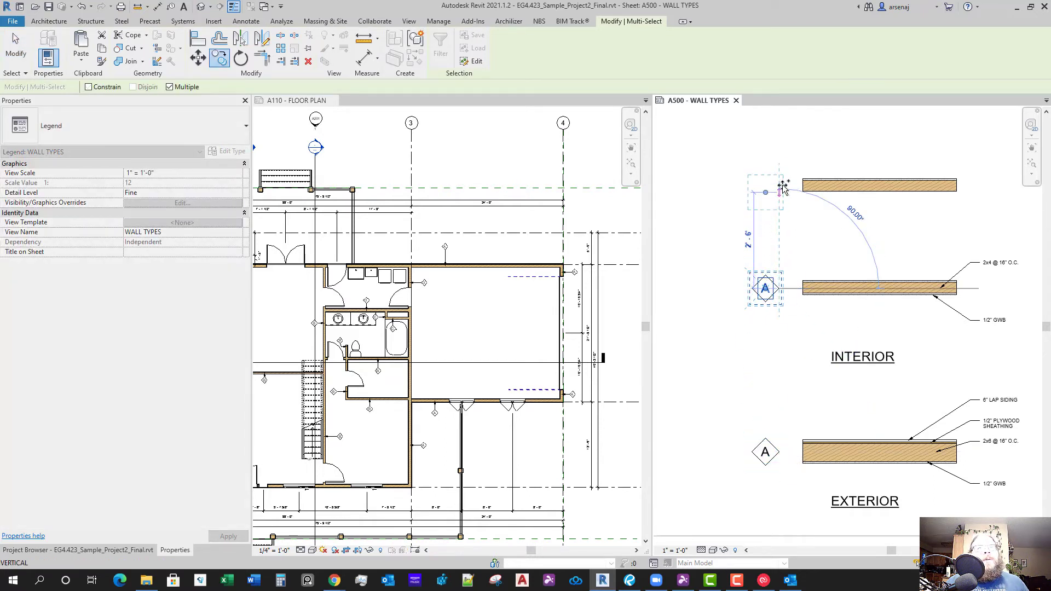
{"action": "left_click", "coordinate": [779, 186]}
{"action": "scroll", "coordinate": [784, 188], "scroll_direction": "up", "scroll_amount": 1}
{"action": "middle_click_drag", "start_coordinate": [784, 188], "coordinate": [791, 306]}
{"action": "scroll", "coordinate": [791, 307], "scroll_direction": "down", "scroll_amount": 4}
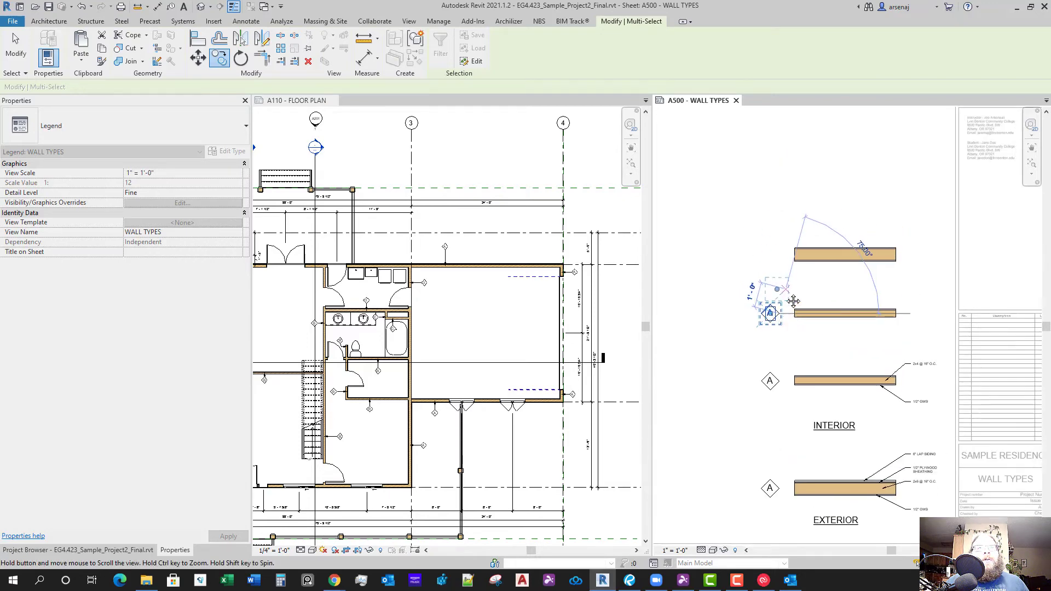
{"action": "scroll", "coordinate": [780, 287], "scroll_direction": "up", "scroll_amount": 3}
{"action": "left_click", "coordinate": [777, 241]}
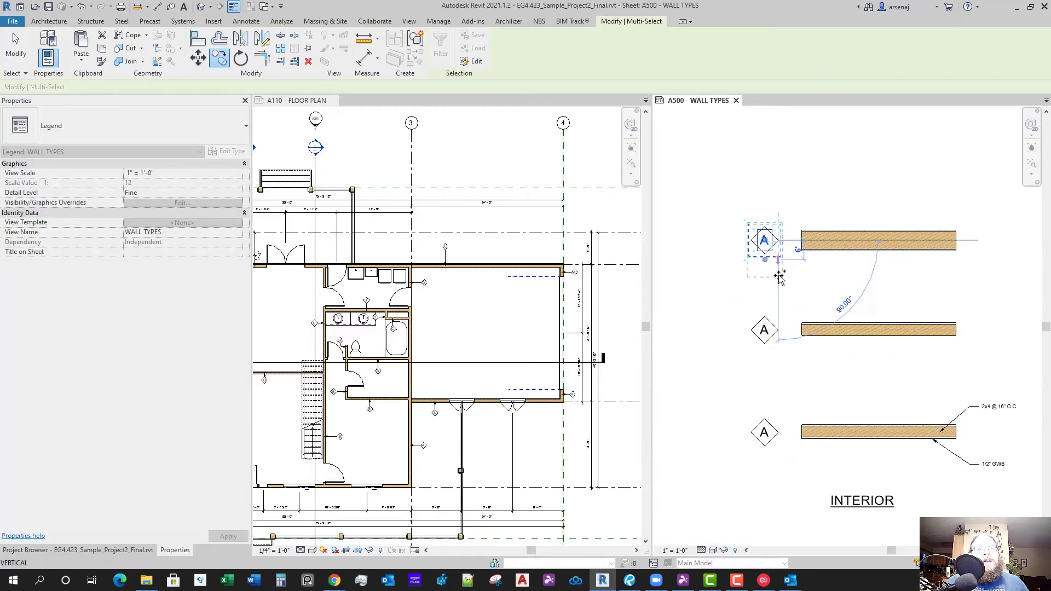
{"action": "key", "text": "Escape"}
{"action": "key", "text": "Escape"}
Change the letter in the diamond tag of the wall type just above the INTERIOR heading to B
{"action": "scroll", "coordinate": [767, 315], "scroll_direction": "down", "scroll_amount": 3}
{"action": "scroll", "coordinate": [767, 317], "scroll_direction": "up", "scroll_amount": 2}
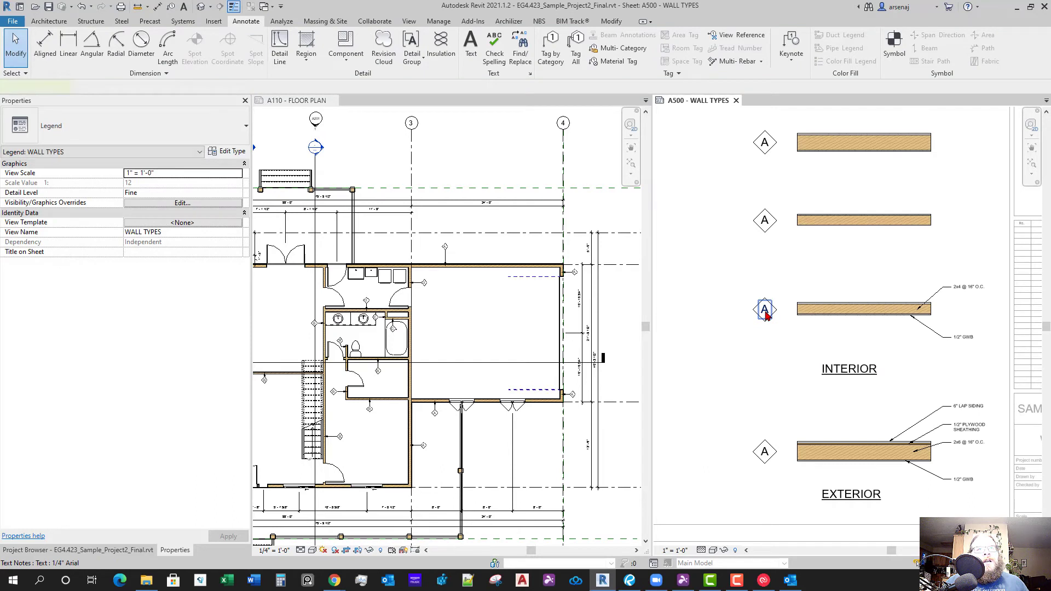
{"action": "left_click", "coordinate": [765, 315]}
{"action": "double_click", "coordinate": [765, 318]}
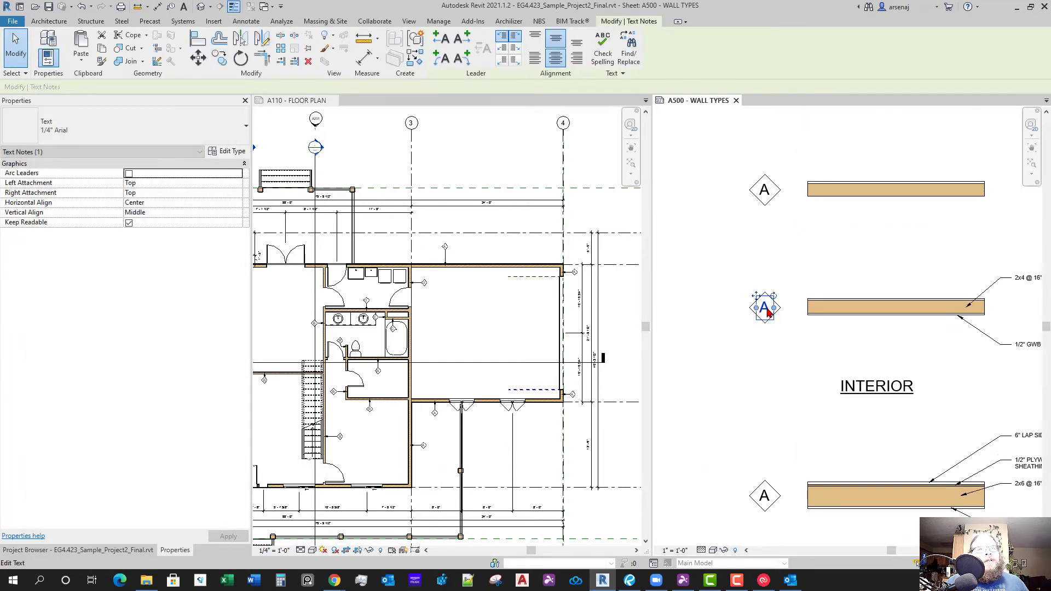
{"action": "type", "text": "b"}
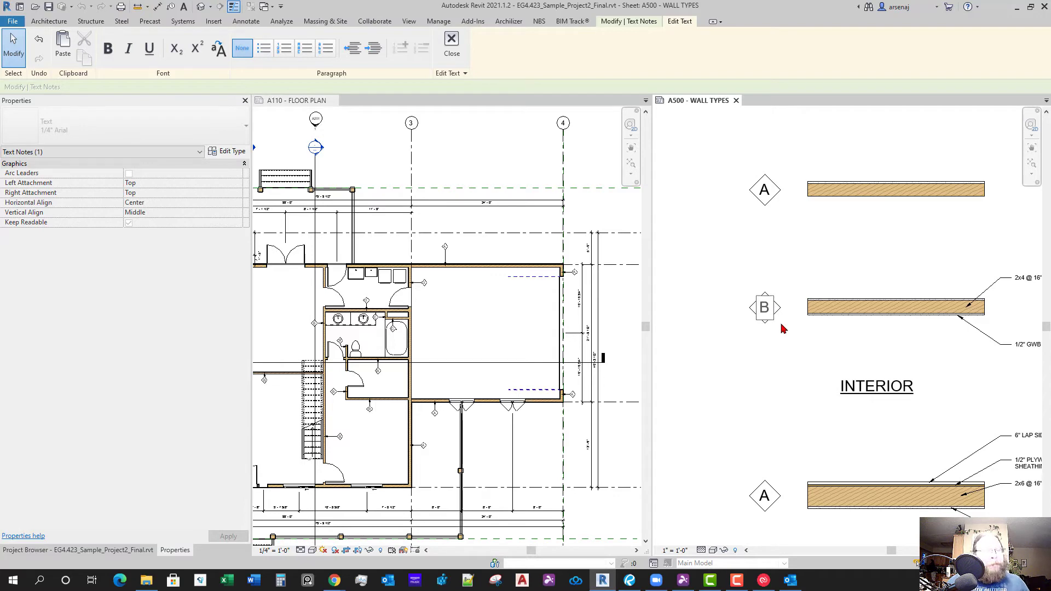
Change the letter in the diamond tag of the wall type directly above B to C
{"action": "left_click", "coordinate": [765, 198]}
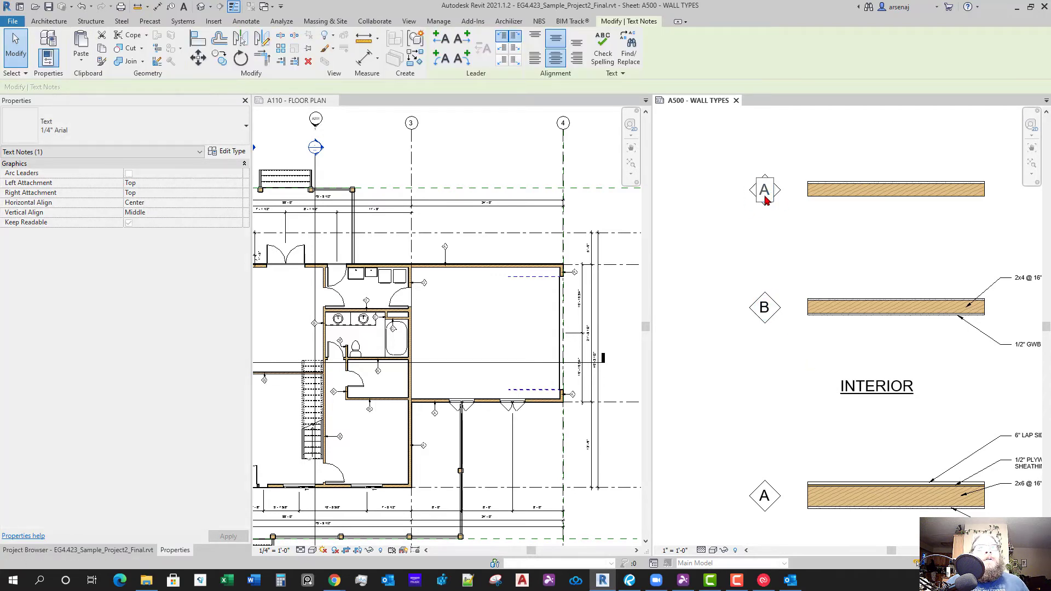
{"action": "double_click", "coordinate": [766, 193]}
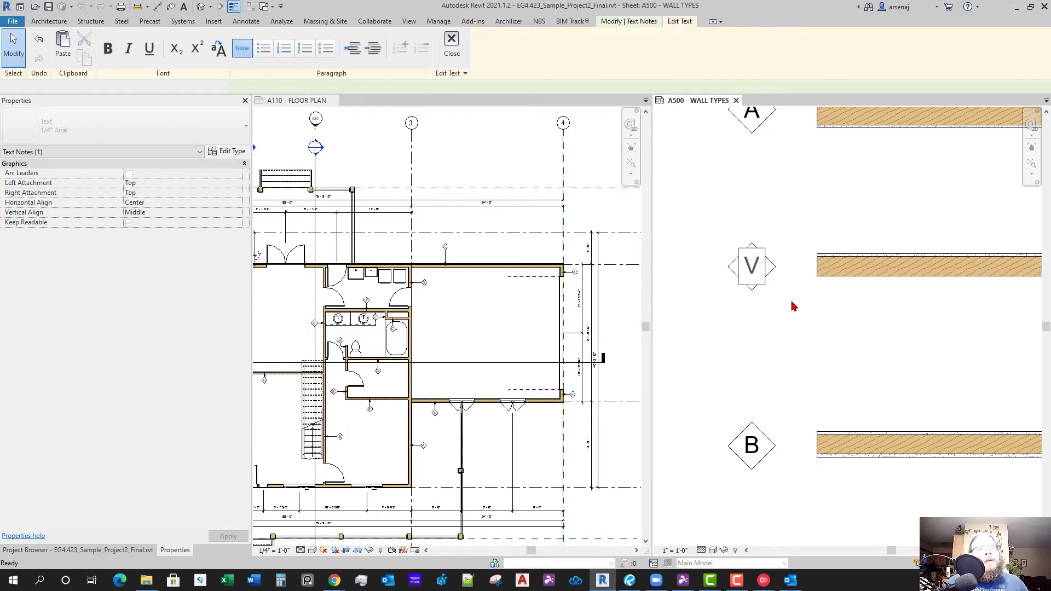
{"action": "left_click", "coordinate": [759, 274]}
{"action": "double_click", "coordinate": [751, 274]}
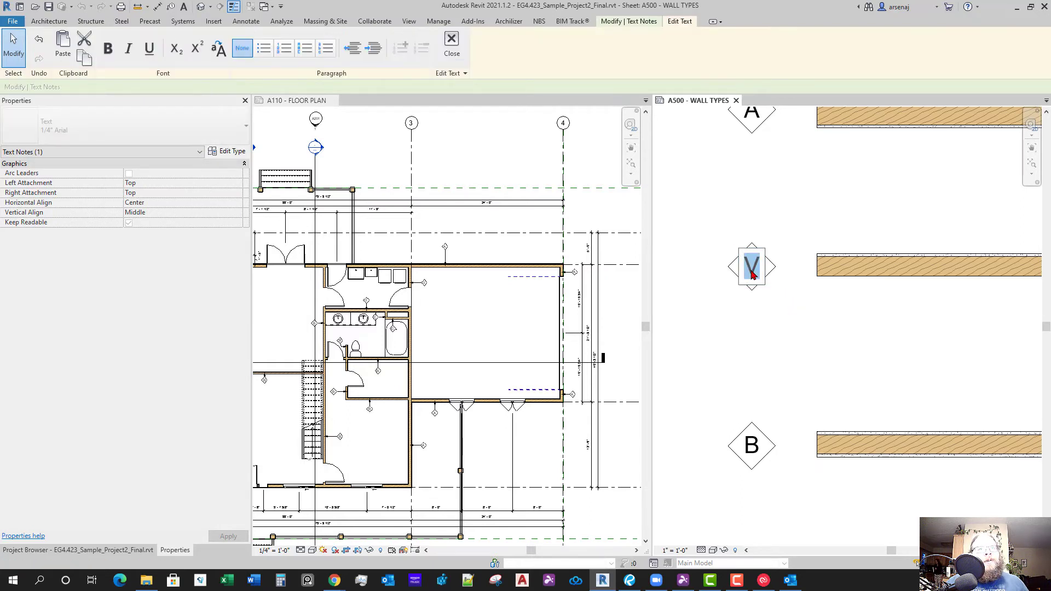
{"action": "left_click", "coordinate": [784, 334]}
Change the letter in the diamond tag of the uppermost interior wall type to D
{"action": "middle_click_drag", "start_coordinate": [809, 330], "coordinate": [817, 431]}
{"action": "double_click", "coordinate": [760, 221]}
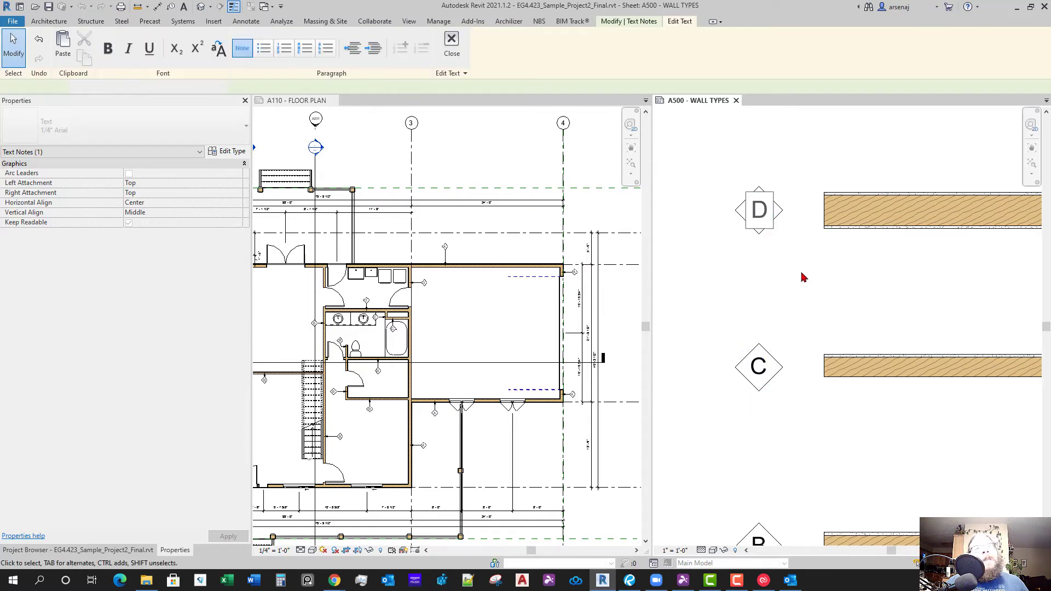
{"action": "left_click", "coordinate": [824, 308]}
Move wall type B's 1/2" GWB note above its 2x4 @ 16" O.C. note and point its leader at the wall's upper face
{"action": "scroll", "coordinate": [824, 323], "scroll_direction": "down", "scroll_amount": 4}
{"action": "middle_click_drag", "start_coordinate": [892, 458], "coordinate": [848, 382]}
{"action": "scroll", "coordinate": [841, 404], "scroll_direction": "up", "scroll_amount": 1}
{"action": "scroll", "coordinate": [834, 427], "scroll_direction": "up", "scroll_amount": 3}
{"action": "middle_click_drag", "start_coordinate": [793, 428], "coordinate": [842, 459]}
{"action": "scroll", "coordinate": [862, 439], "scroll_direction": "down", "scroll_amount": 1}
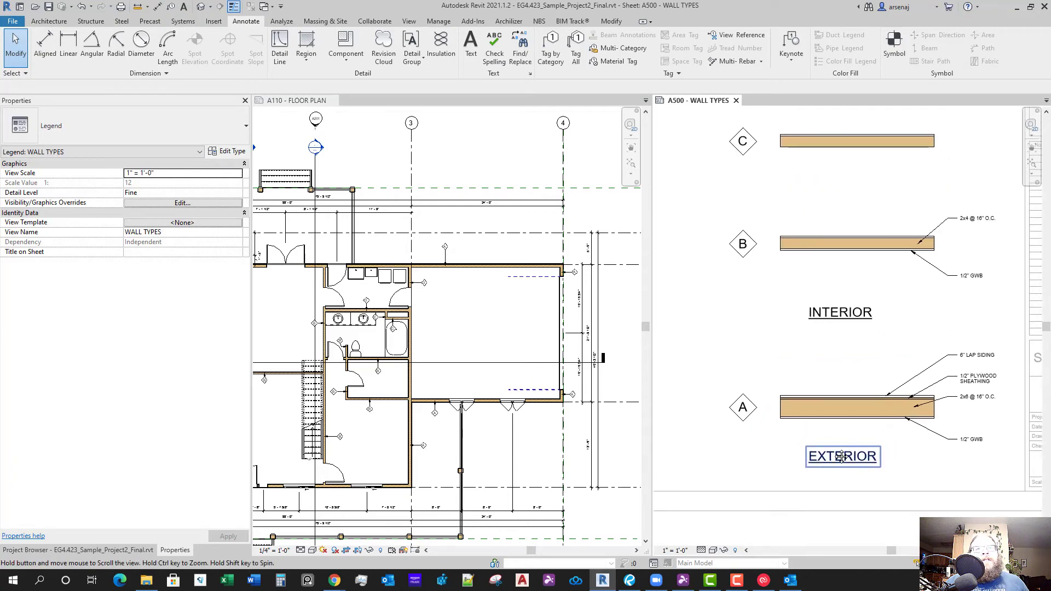
{"action": "middle_click_drag", "start_coordinate": [859, 323], "coordinate": [863, 401]}
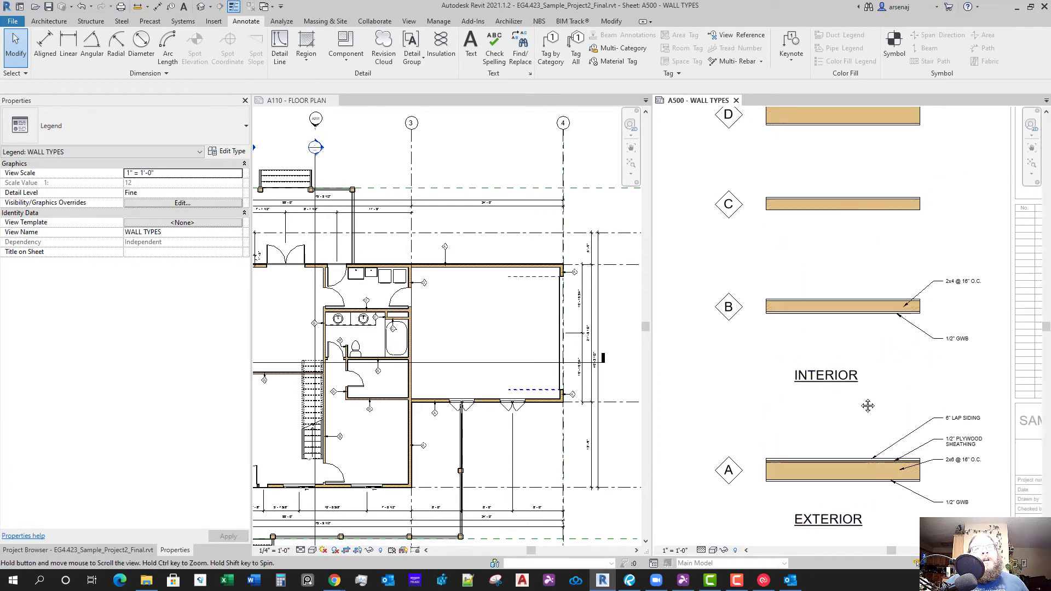
{"action": "scroll", "coordinate": [870, 399], "scroll_direction": "up", "scroll_amount": 3}
{"action": "left_click", "coordinate": [838, 367]}
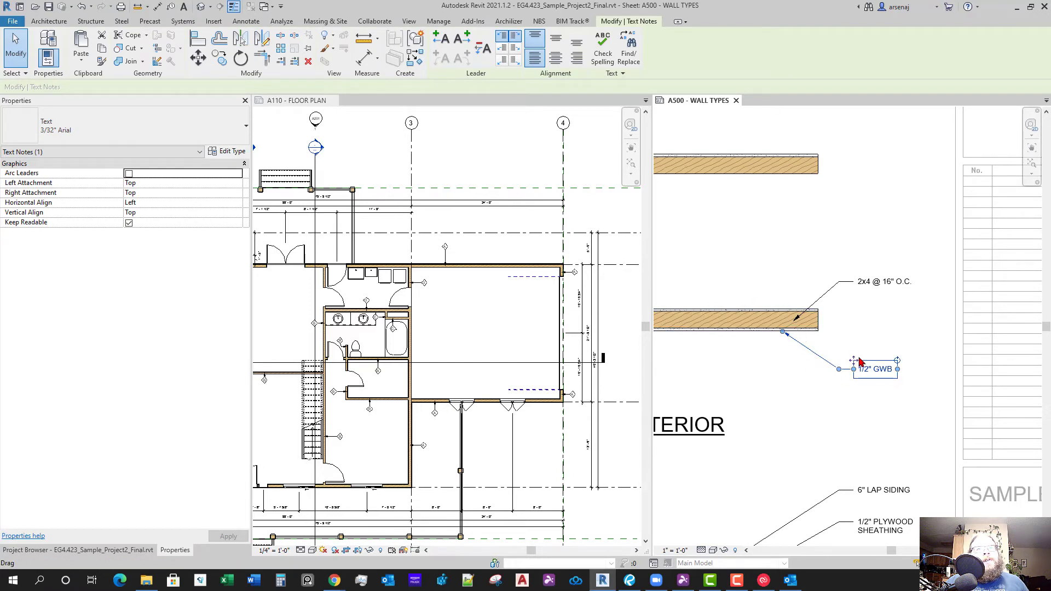
{"action": "left_click_drag", "start_coordinate": [855, 365], "coordinate": [855, 253]}
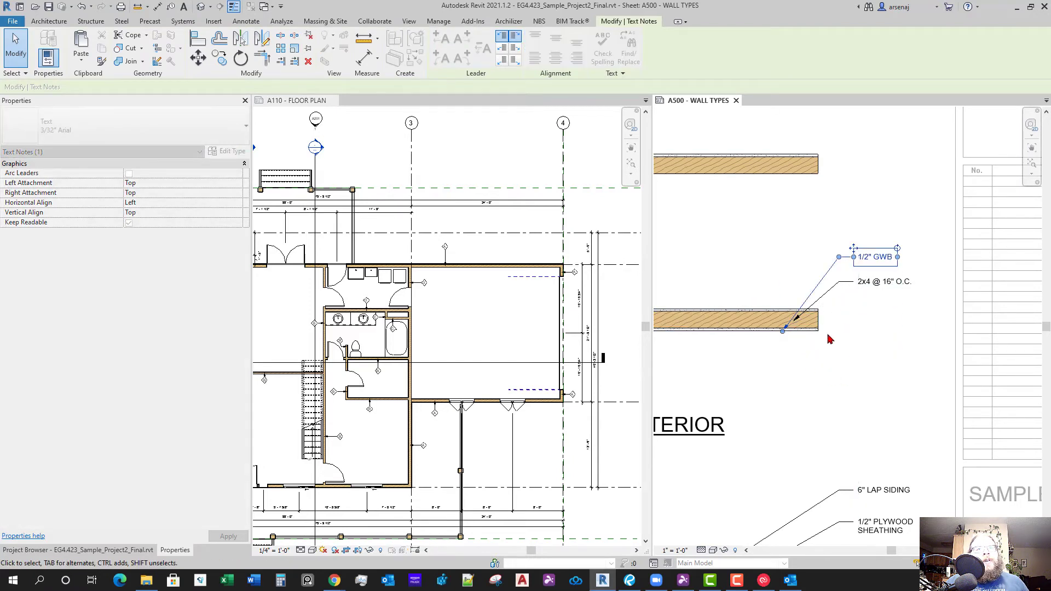
{"action": "left_click_drag", "start_coordinate": [783, 331], "coordinate": [759, 309]}
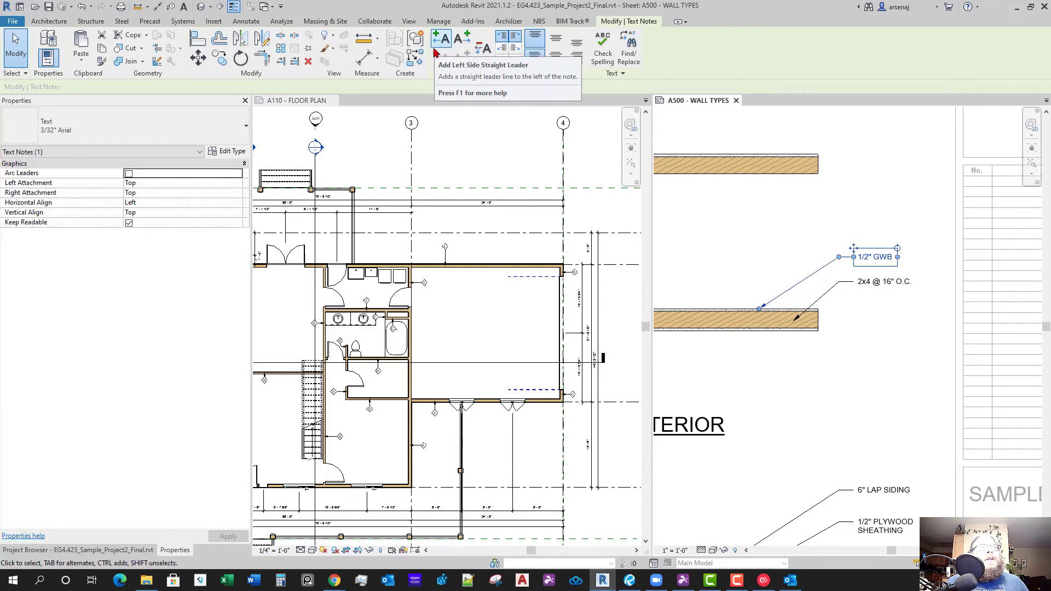
Add a second left-side straight leader to wall type B's 1/2" GWB note and pull its arrowhead below the wall
{"action": "left_click", "coordinate": [442, 46]}
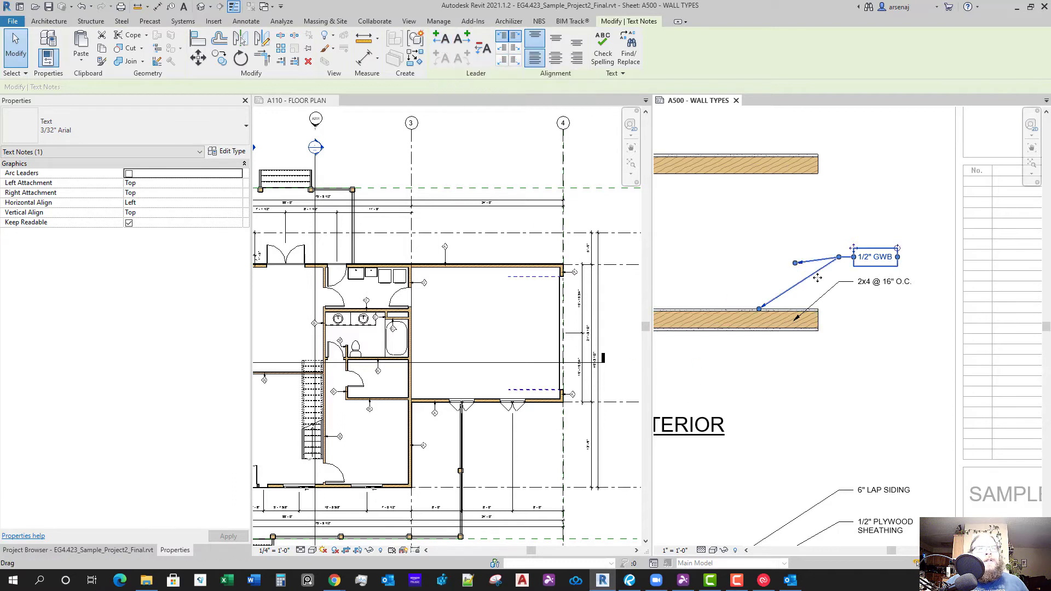
{"action": "left_click_drag", "start_coordinate": [795, 263], "coordinate": [762, 332]}
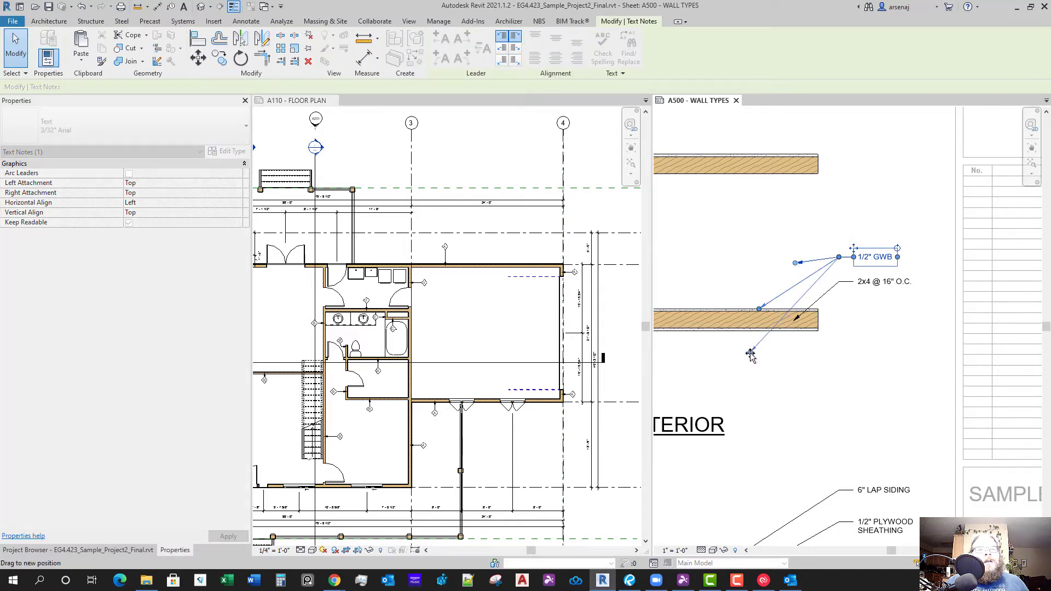
{"action": "left_click_drag", "start_coordinate": [751, 355], "coordinate": [750, 352]}
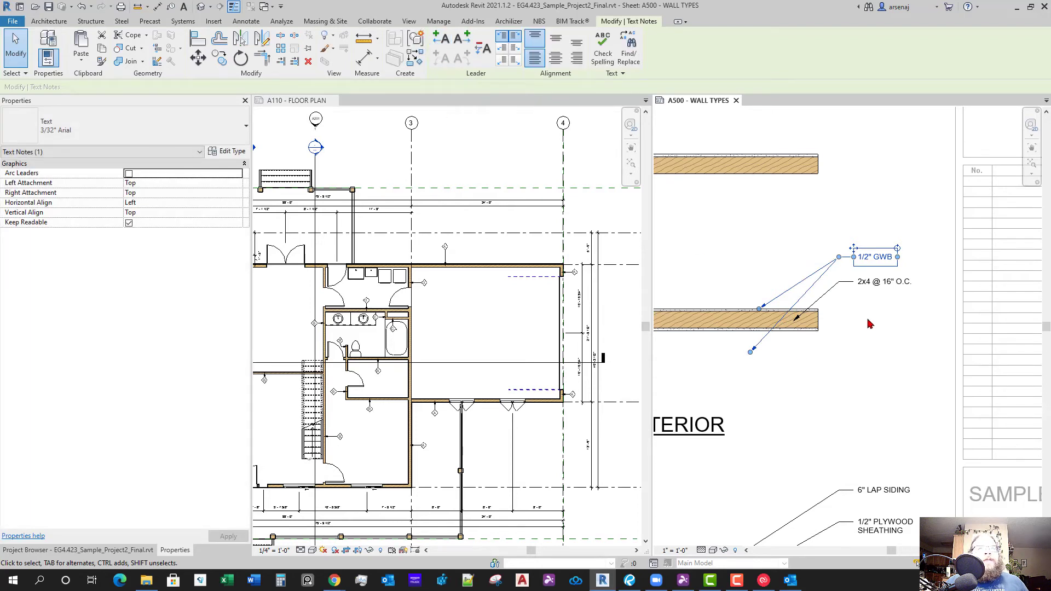
Place the second GWB leader's arrowhead on wall type B's lower face and bend the two leaders apart at their elbows
{"action": "middle_click_drag", "start_coordinate": [856, 381], "coordinate": [882, 402]}
{"action": "scroll", "coordinate": [874, 334], "scroll_direction": "up", "scroll_amount": 1}
{"action": "left_click_drag", "start_coordinate": [872, 267], "coordinate": [803, 245]}
{"action": "left_click_drag", "start_coordinate": [871, 267], "coordinate": [772, 376]}
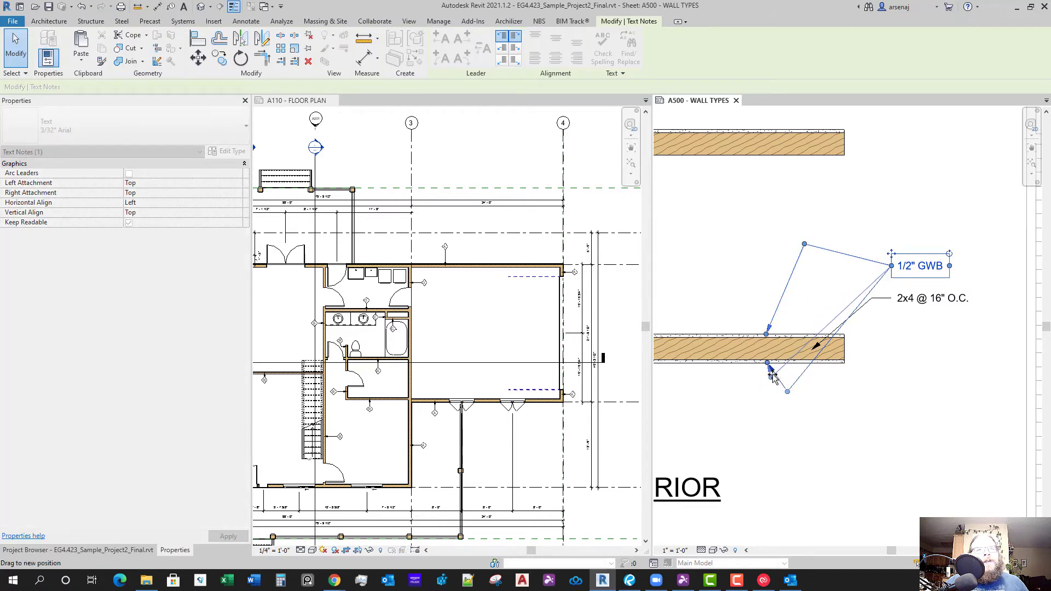
{"action": "left_click", "coordinate": [806, 347]}
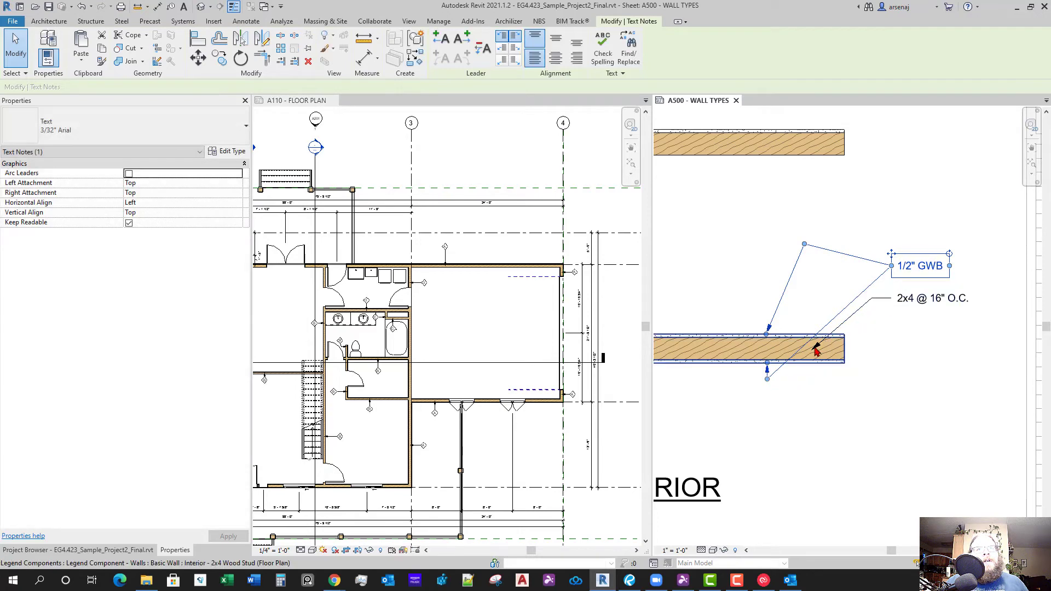
{"action": "left_click", "coordinate": [876, 322]}
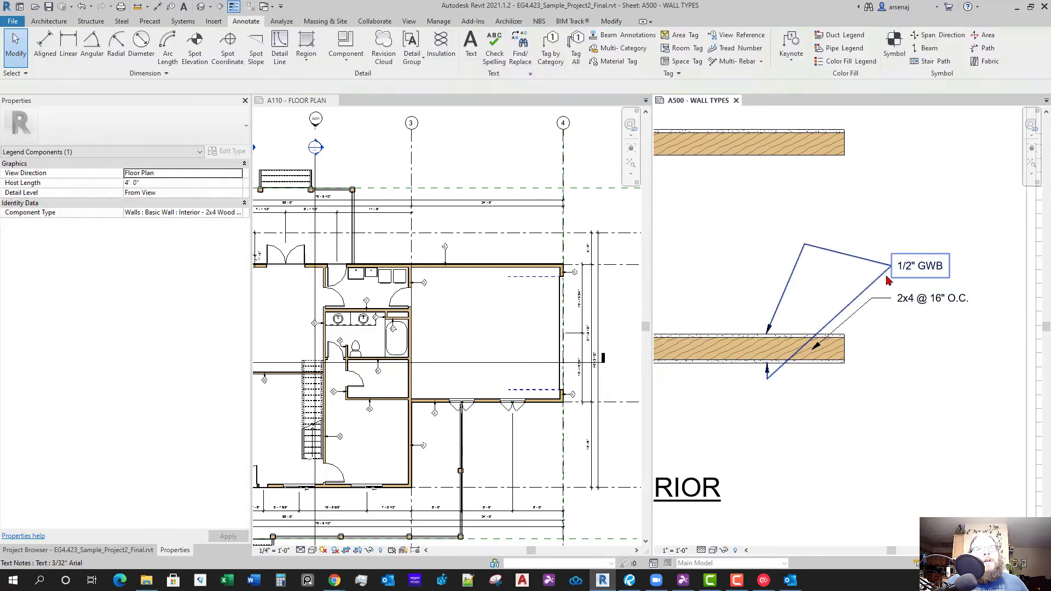
Bring the elbows of both 1/2" GWB leaders together at a common point beside the note, level with its text
{"action": "left_click", "coordinate": [822, 250]}
{"action": "left_click_drag", "start_coordinate": [804, 244], "coordinate": [872, 275]}
{"action": "left_click", "coordinate": [911, 353]}
{"action": "scroll", "coordinate": [901, 346], "scroll_direction": "down", "scroll_amount": 2}
{"action": "scroll", "coordinate": [860, 349], "scroll_direction": "up", "scroll_amount": 2}
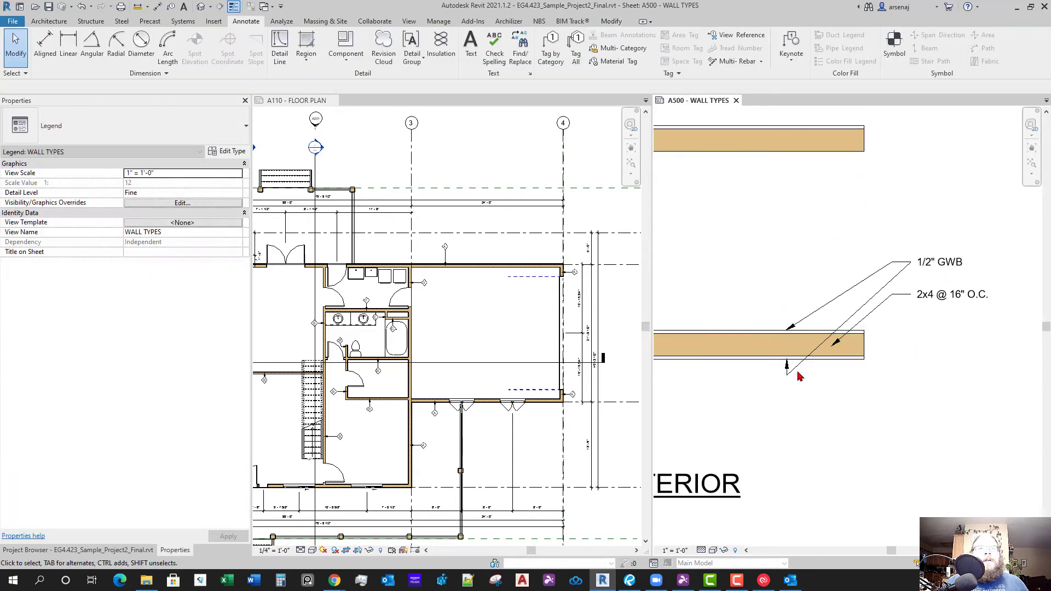
{"action": "left_click", "coordinate": [788, 375]}
{"action": "left_click_drag", "start_coordinate": [786, 375], "coordinate": [891, 263]}
{"action": "left_click", "coordinate": [879, 391]}
Nudge the arrowhead of the upper 1/2" GWB leader onto wall type B's upper gypsum board layer
{"action": "scroll", "coordinate": [898, 433], "scroll_direction": "up", "scroll_amount": 3}
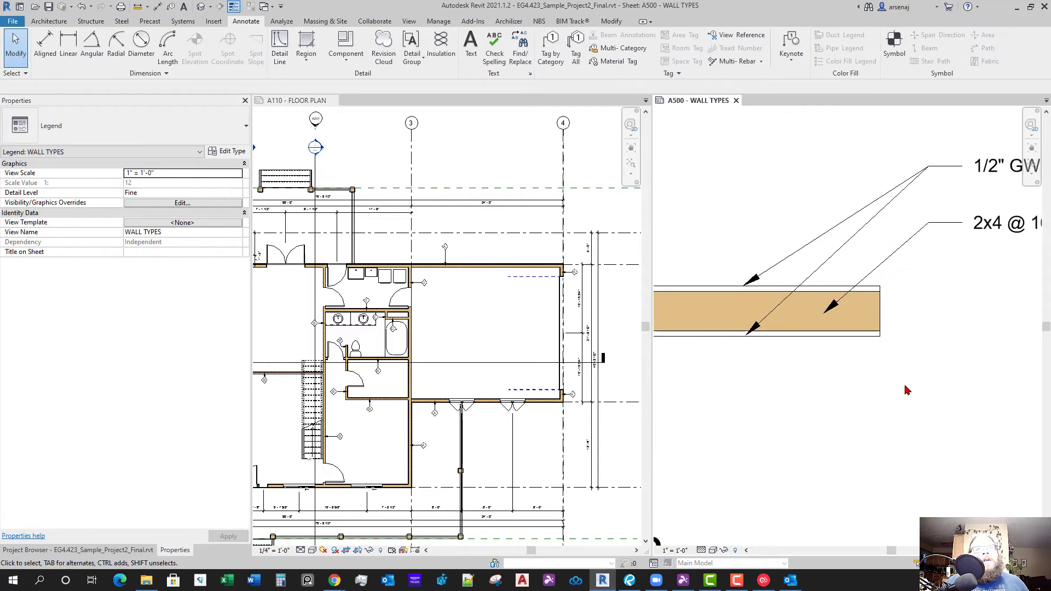
{"action": "left_click", "coordinate": [753, 287]}
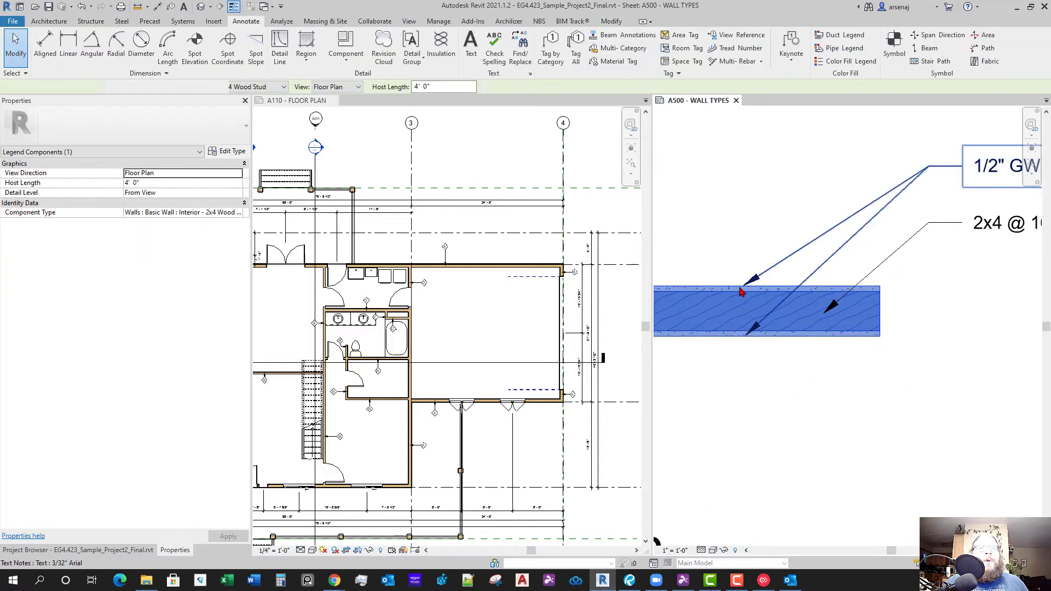
{"action": "left_click", "coordinate": [748, 283]}
{"action": "scroll", "coordinate": [748, 283], "scroll_direction": "up", "scroll_amount": 1}
{"action": "left_click_drag", "start_coordinate": [742, 286], "coordinate": [743, 288]}
{"action": "left_click", "coordinate": [810, 329]}
{"action": "scroll", "coordinate": [821, 331], "scroll_direction": "down", "scroll_amount": 3}
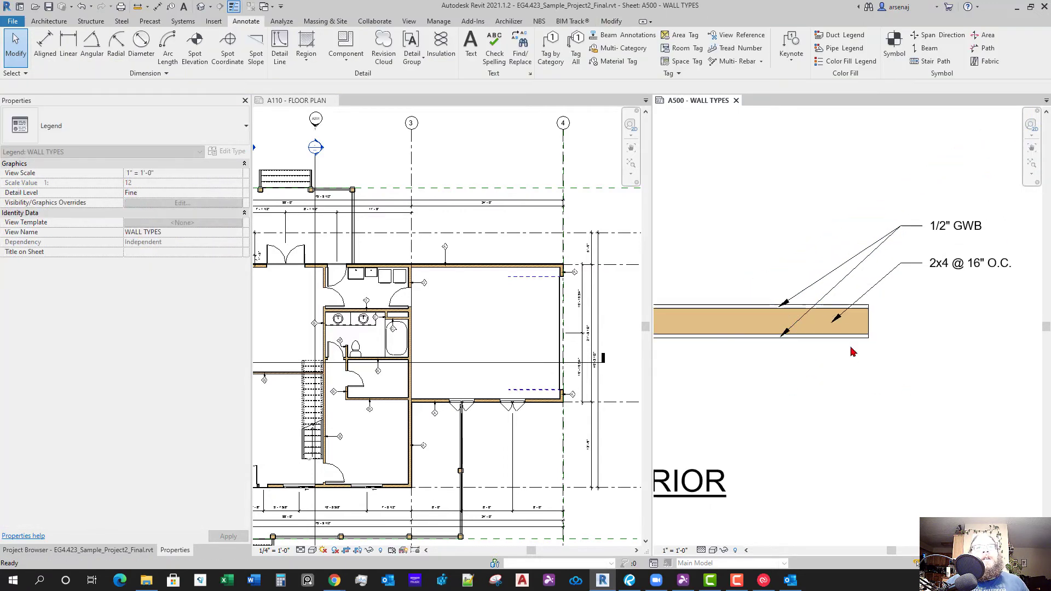
Copy wall type B's 1/2" GWB and 2x4 @ 16" O.C. notes straight up to wall type C, using the wall's end as reference
{"action": "middle_click_drag", "start_coordinate": [871, 374], "coordinate": [865, 380]}
{"action": "scroll", "coordinate": [930, 388], "scroll_direction": "down", "scroll_amount": 2}
{"action": "scroll", "coordinate": [930, 388], "scroll_direction": "up", "scroll_amount": 2}
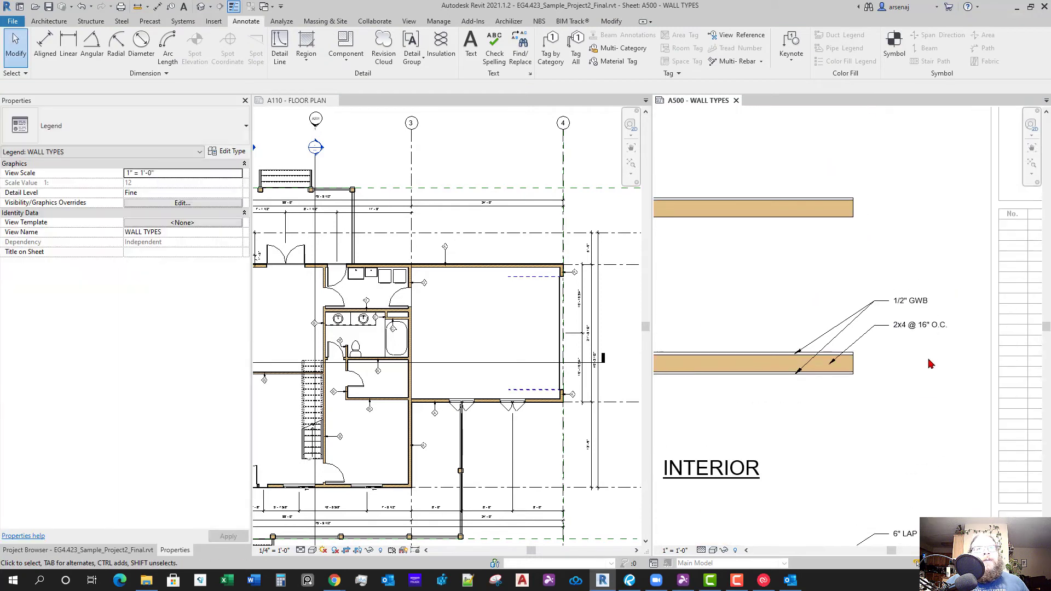
{"action": "left_click", "coordinate": [906, 330]}
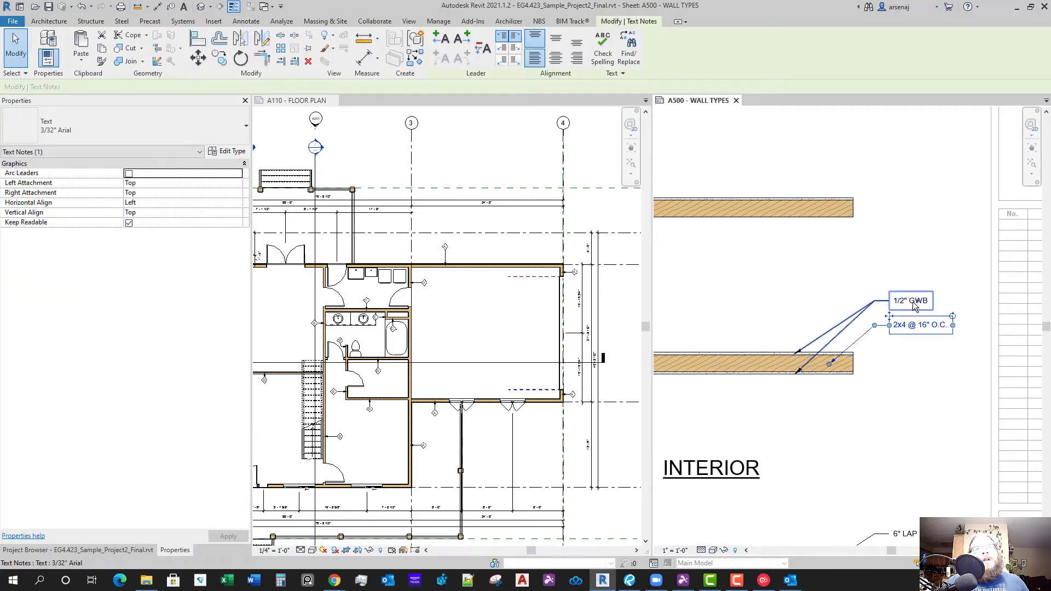
{"action": "left_click", "coordinate": [905, 315], "text": "ctrl"}
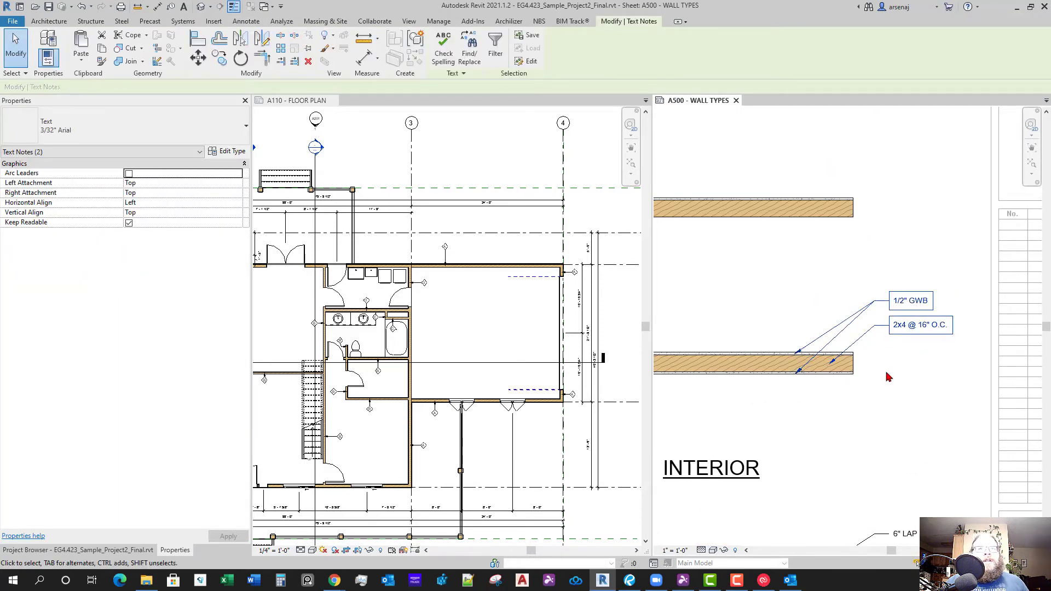
{"action": "left_click", "coordinate": [907, 398]}
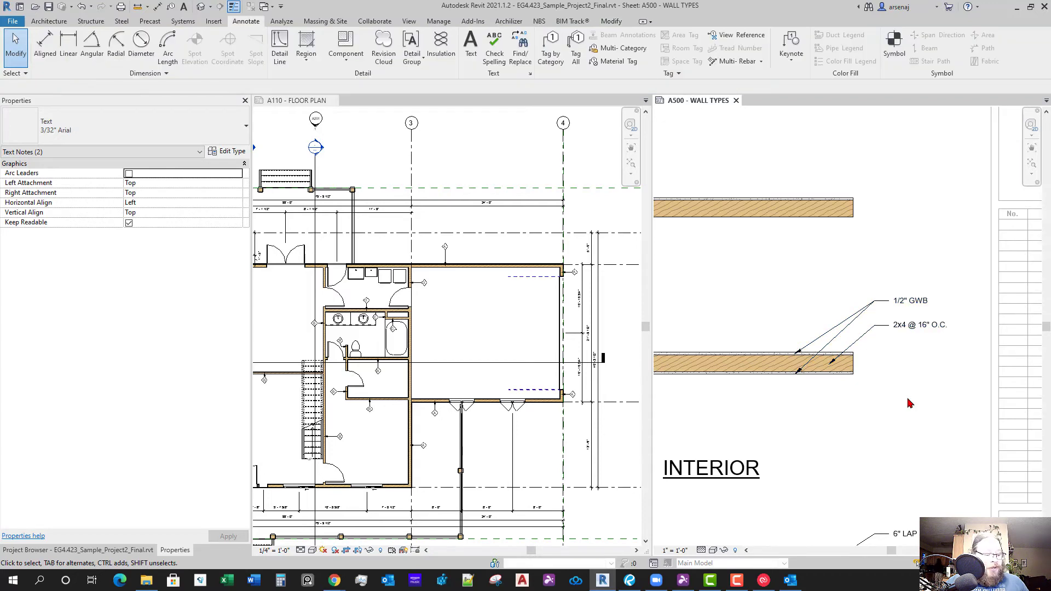
{"action": "left_click", "coordinate": [903, 302], "text": "ctrl"}
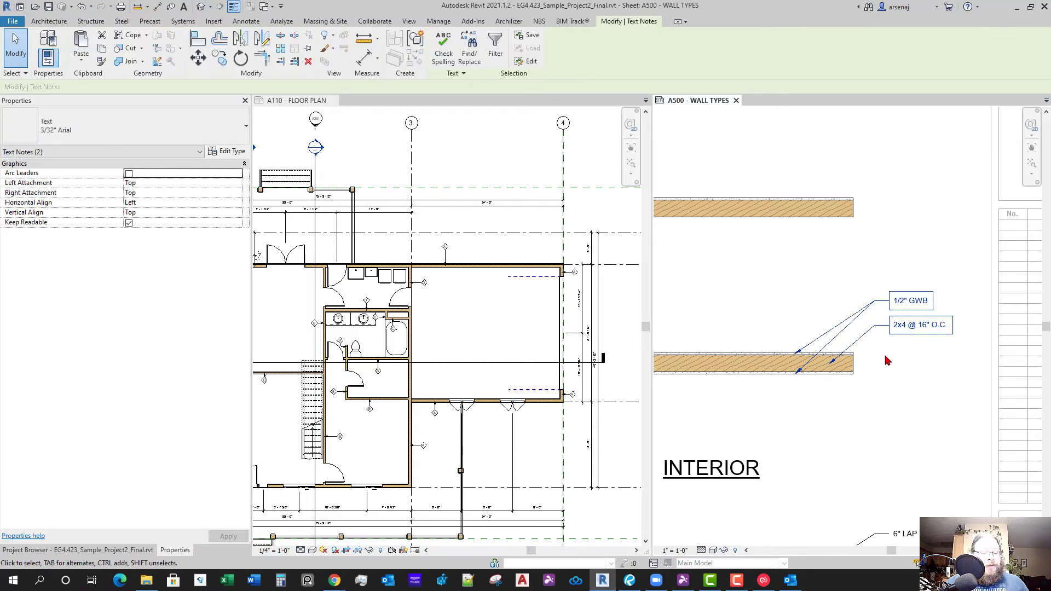
{"action": "left_click", "coordinate": [220, 59]}
{"action": "left_click", "coordinate": [855, 362]}
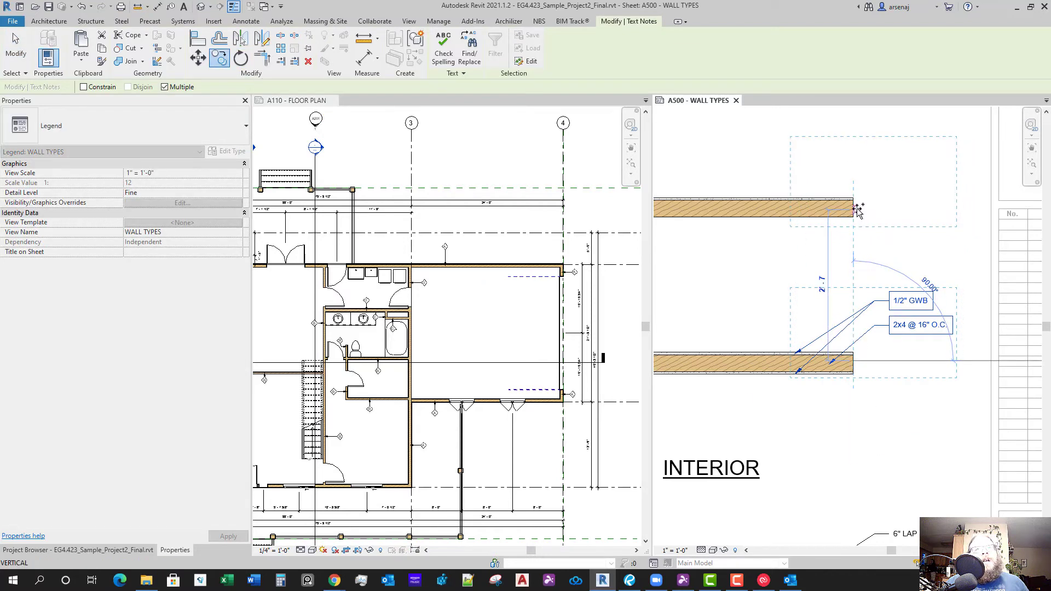
{"action": "left_click", "coordinate": [856, 211]}
{"action": "key", "text": "Escape"}
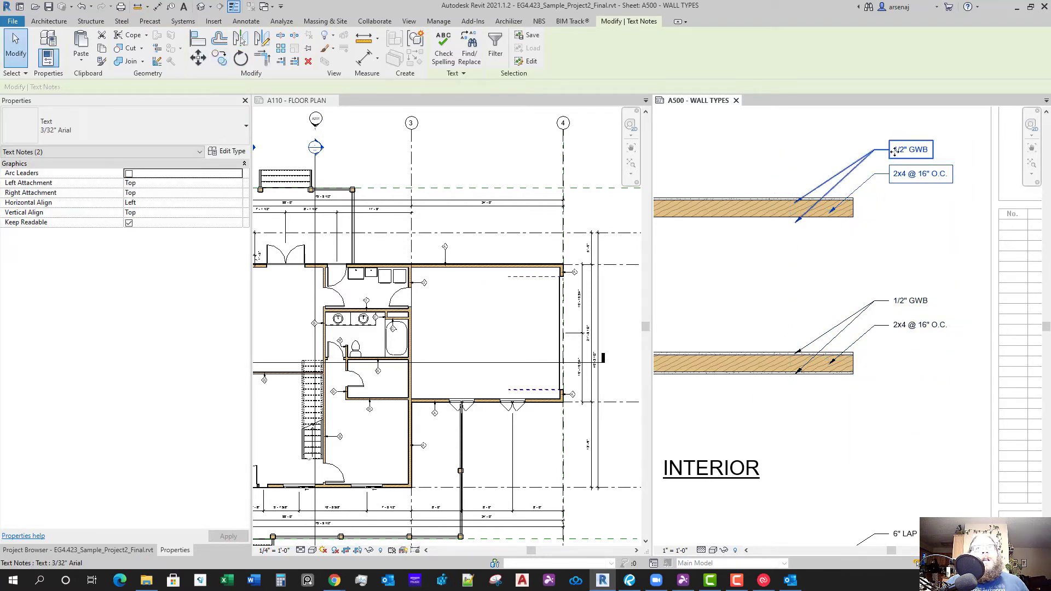
Remove the second leader from wall type C's 1/2" GWB note and point the remaining one at the wall's upper gypsum board face
{"action": "left_click", "coordinate": [895, 153]}
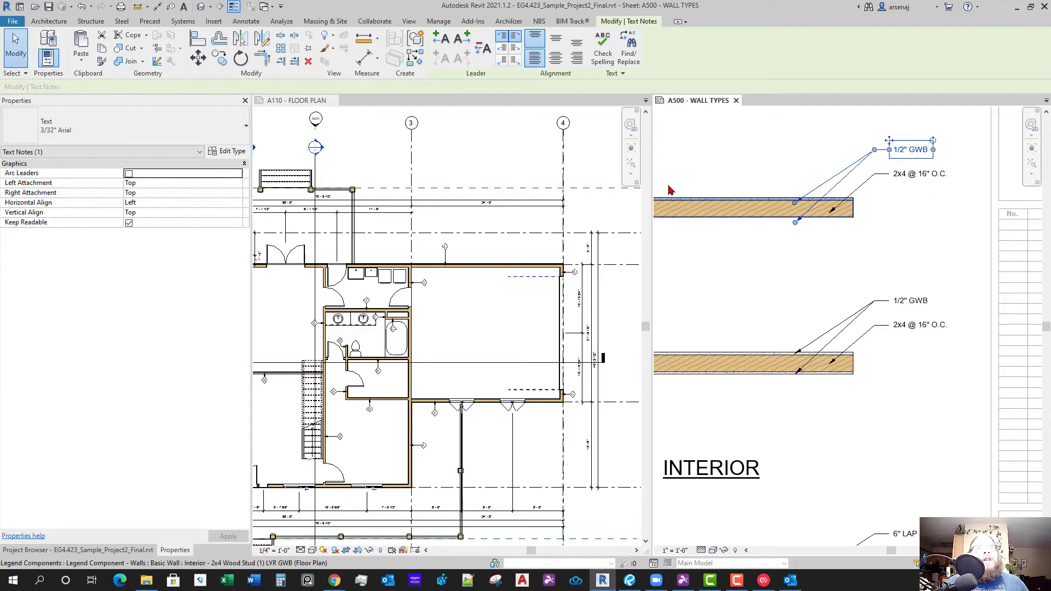
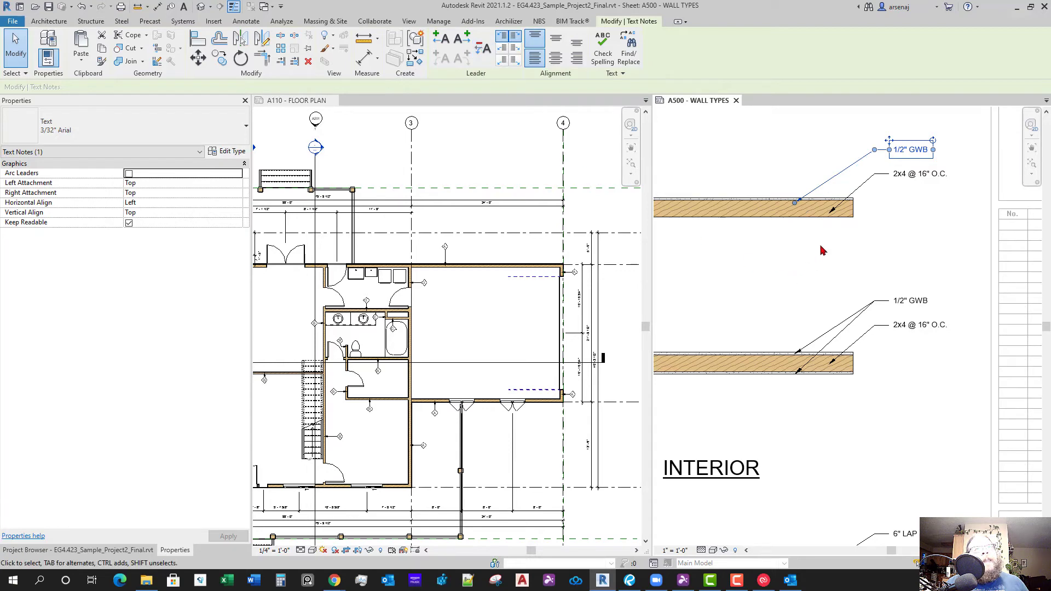
{"action": "scroll", "coordinate": [791, 202], "scroll_direction": "up", "scroll_amount": 5}
{"action": "left_click_drag", "start_coordinate": [788, 203], "coordinate": [804, 187]}
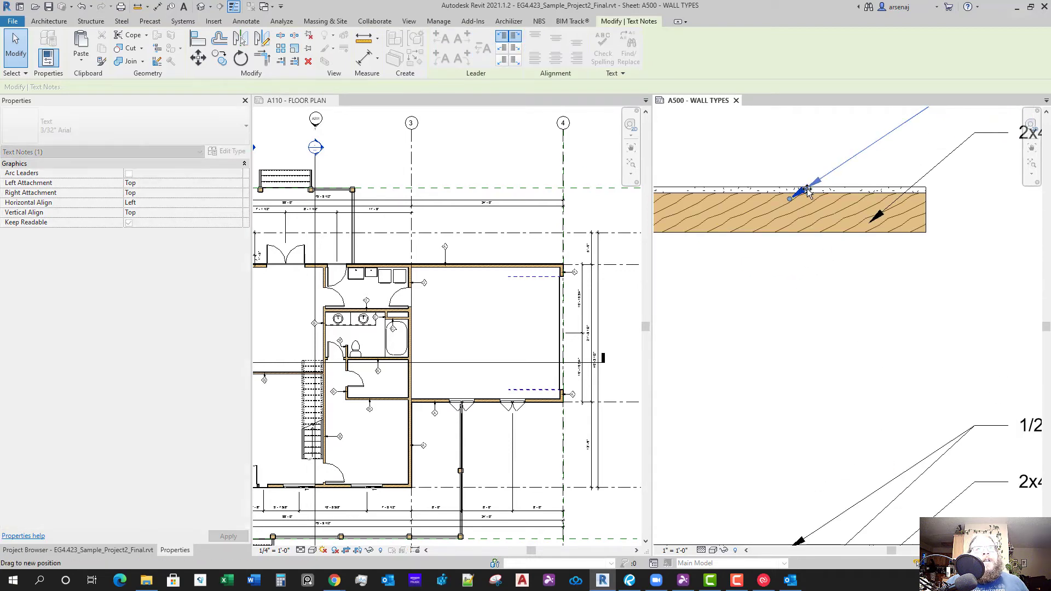
{"action": "scroll", "coordinate": [924, 297], "scroll_direction": "down", "scroll_amount": 2}
{"action": "scroll", "coordinate": [903, 352], "scroll_direction": "down", "scroll_amount": 4}
{"action": "left_click", "coordinate": [904, 352]}
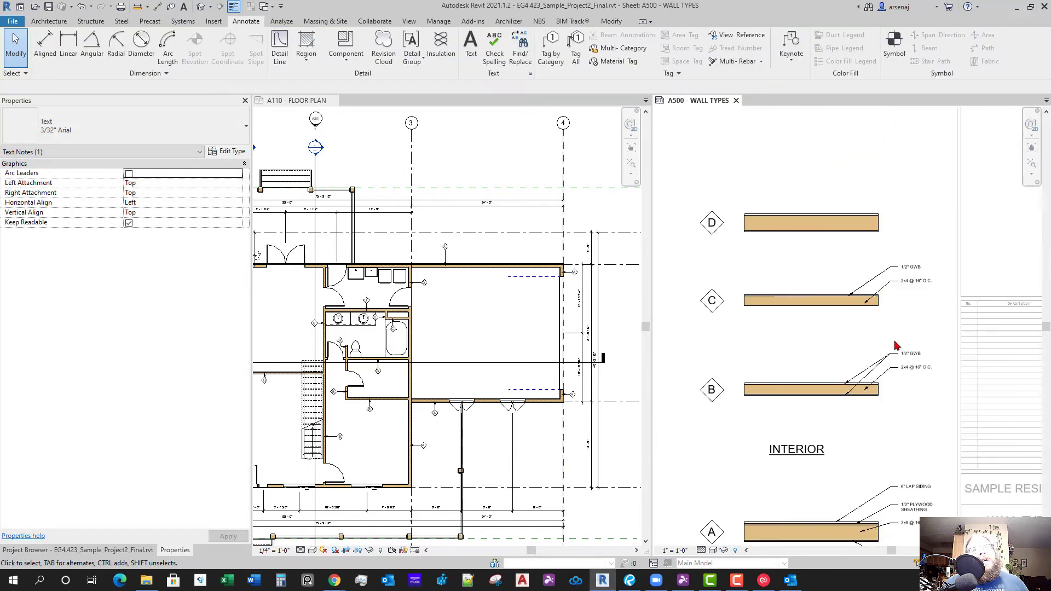
Copy wall type B's 1/2" GWB and 2x4 @ 16" O.C. notes up to wall type D, using the wall's end as reference
{"action": "scroll", "coordinate": [904, 383], "scroll_direction": "up", "scroll_amount": 3}
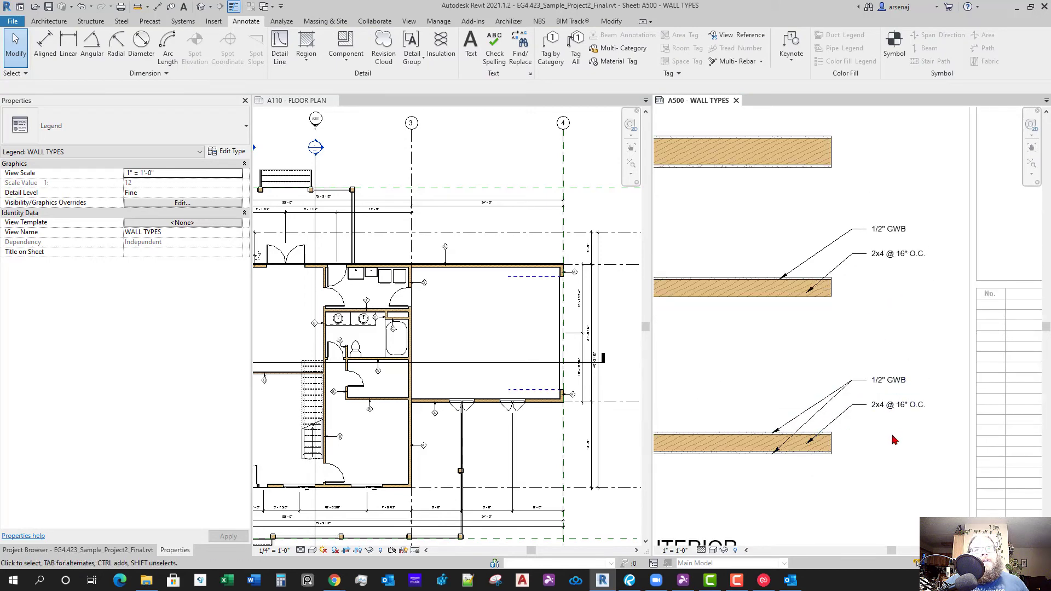
{"action": "scroll", "coordinate": [897, 423], "scroll_direction": "down", "scroll_amount": 1}
{"action": "left_click", "coordinate": [885, 376]}
{"action": "left_click_drag", "start_coordinate": [883, 373], "coordinate": [882, 375]}
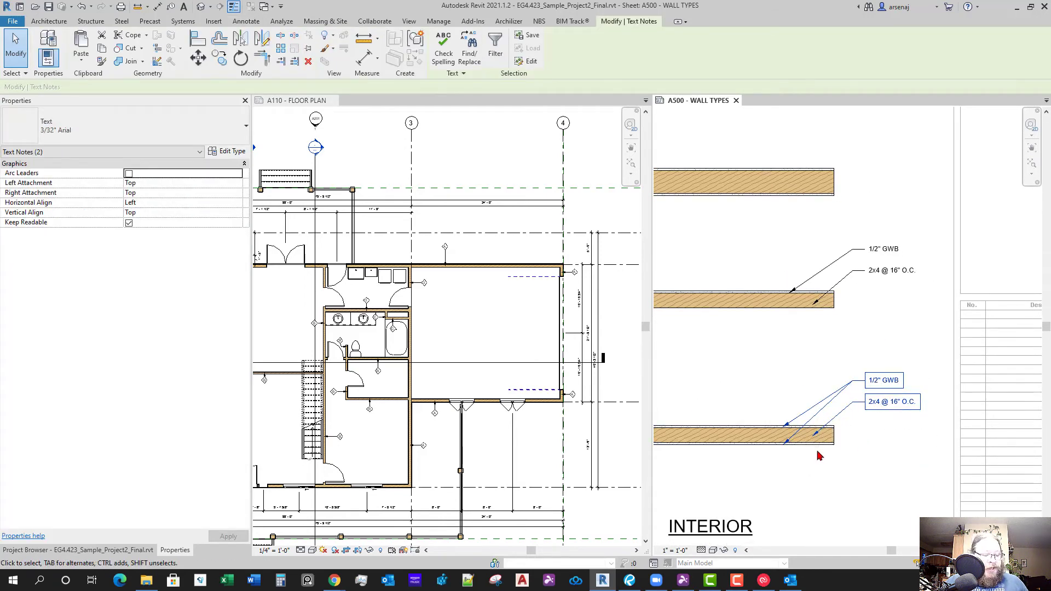
{"action": "left_click", "coordinate": [835, 441]}
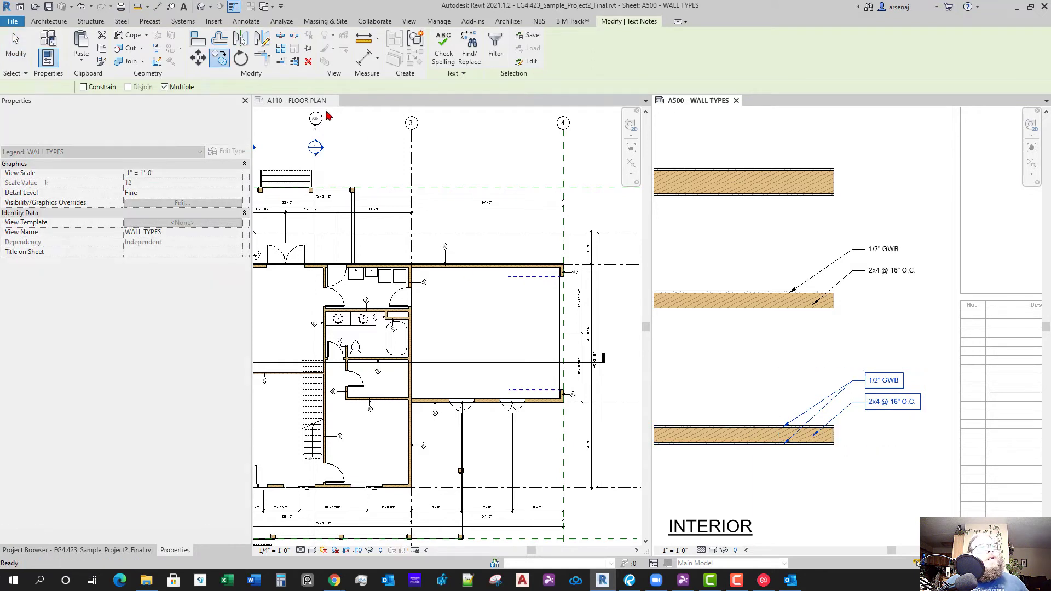
{"action": "left_click", "coordinate": [220, 60]}
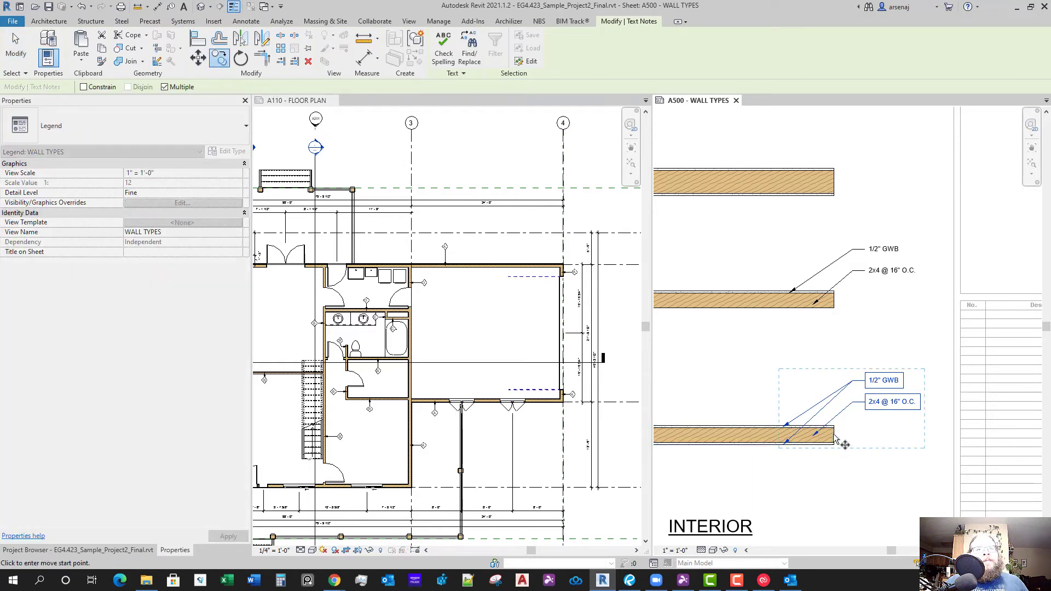
{"action": "left_click", "coordinate": [835, 437]}
{"action": "left_click", "coordinate": [838, 183]}
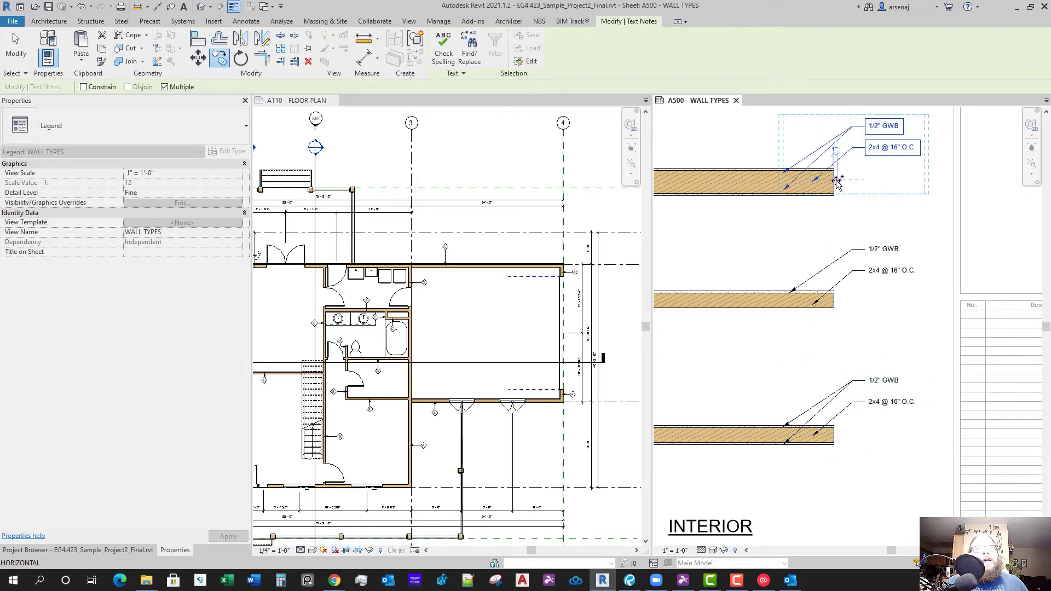
Adjust the arrowheads of wall type D's 1/2" GWB leaders onto the wall's upper and lower gypsum board layers
{"action": "scroll", "coordinate": [782, 158], "scroll_direction": "up", "scroll_amount": 2}
{"action": "middle_click_drag", "start_coordinate": [842, 160], "coordinate": [842, 235]}
{"action": "key", "text": "Escape"}
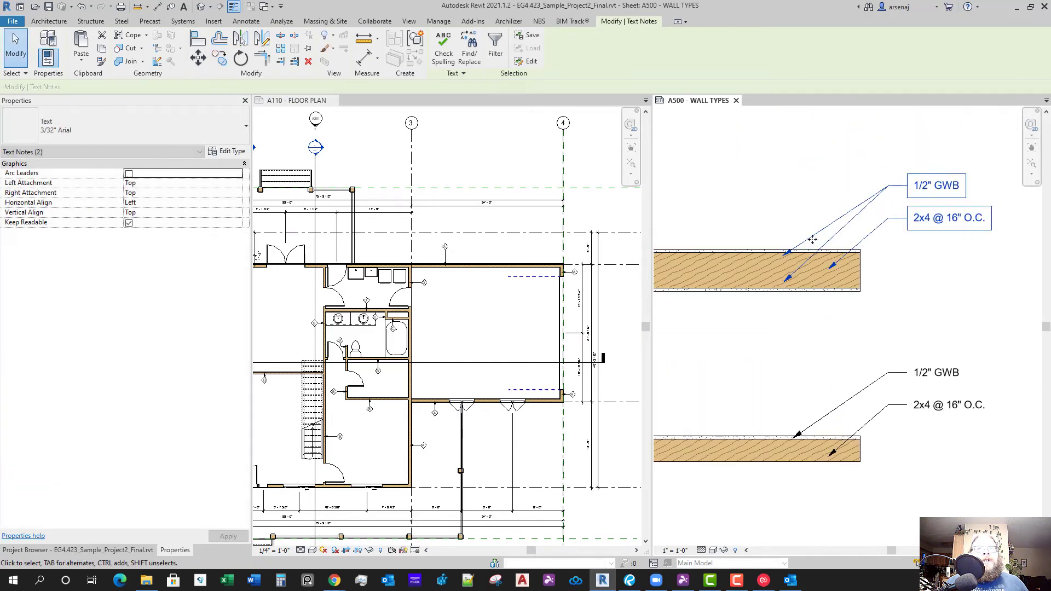
{"action": "scroll", "coordinate": [781, 259], "scroll_direction": "up", "scroll_amount": 2}
{"action": "left_click", "coordinate": [782, 249]}
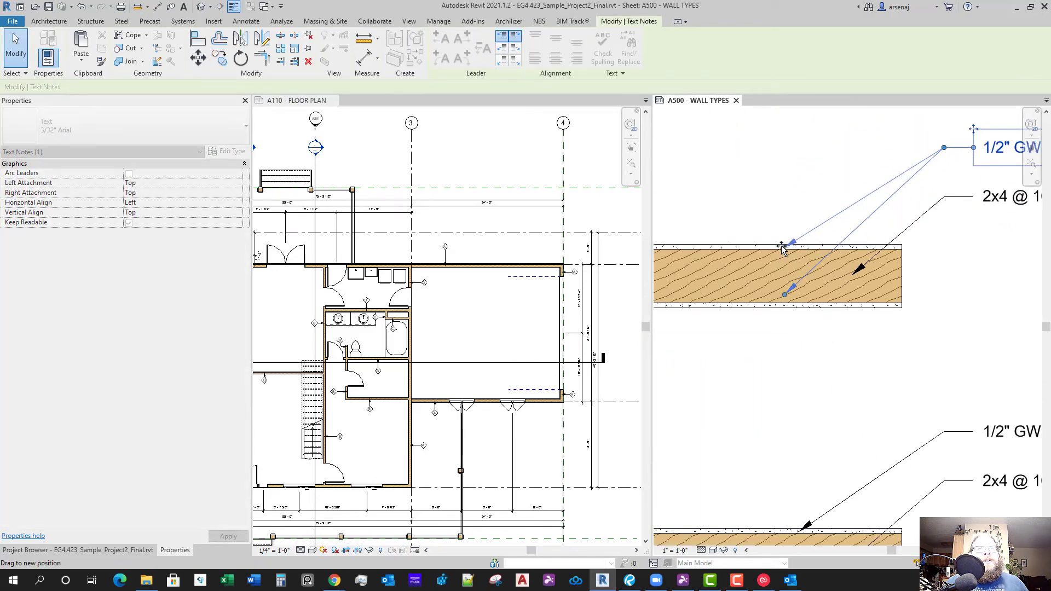
{"action": "mouse_move", "coordinate": [785, 295]}
{"action": "left_mouse_down"}
{"action": "mouse_move", "coordinate": [785, 311]}
{"action": "mouse_move", "coordinate": [791, 301]}
{"action": "left_mouse_up"}
{"action": "left_click", "coordinate": [799, 274]}
Move the arrowhead of wall type D's 2x4 @ 16" O.C. leader further down into the stud layer
{"action": "left_click", "coordinate": [861, 270]}
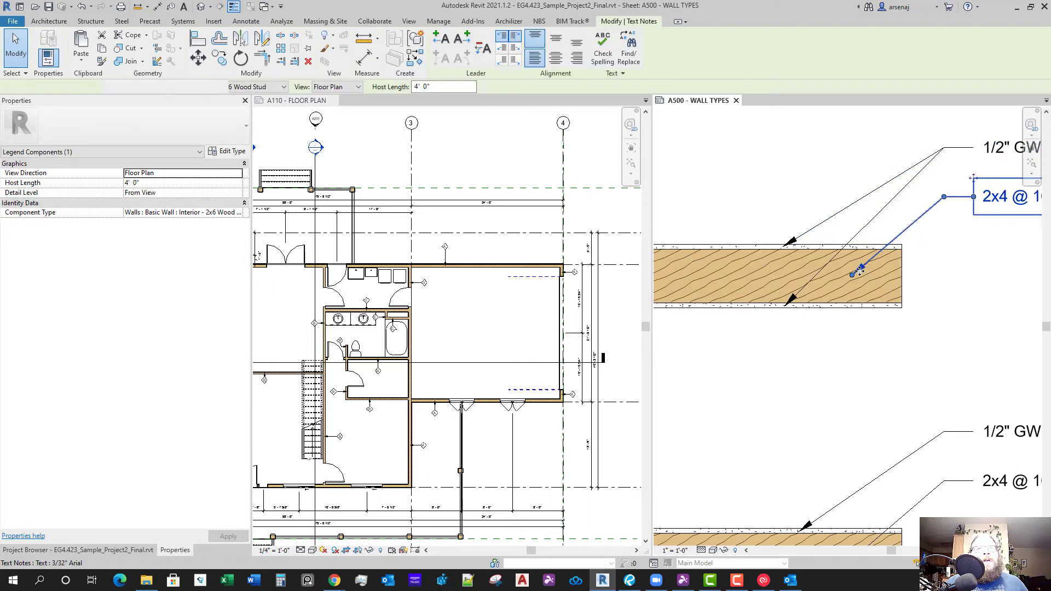
{"action": "left_click_drag", "start_coordinate": [861, 270], "coordinate": [877, 288]}
{"action": "scroll", "coordinate": [882, 274], "scroll_direction": "down", "scroll_amount": 2}
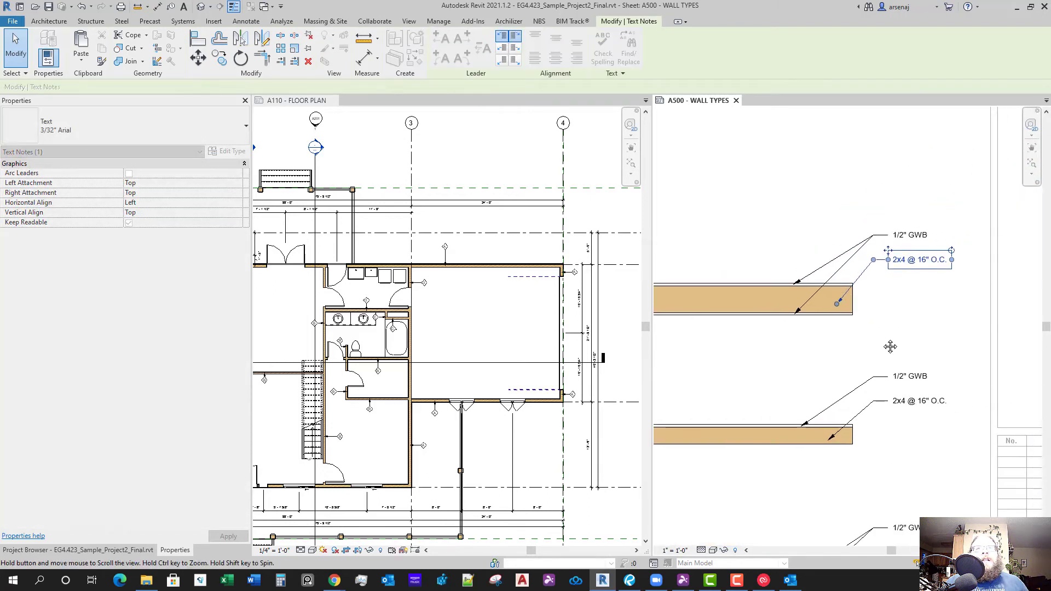
Change wall type D's stud note to read 2x6 @ 16" O.C
{"action": "scroll", "coordinate": [887, 263], "scroll_direction": "up", "scroll_amount": 1}
{"action": "scroll", "coordinate": [894, 254], "scroll_direction": "down", "scroll_amount": 2}
{"action": "scroll", "coordinate": [894, 255], "scroll_direction": "up", "scroll_amount": 2}
{"action": "double_click", "coordinate": [887, 226]}
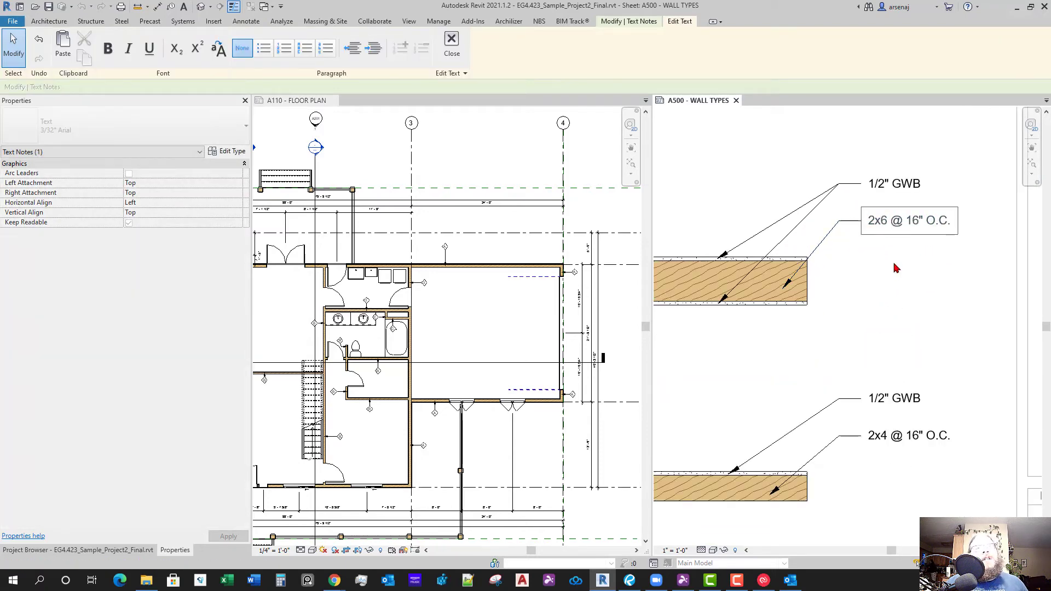
{"action": "type", "text": "6"}
{"action": "left_click", "coordinate": [883, 282]}
Deactivate the WALL TYPES legend view to return to sheet A500
{"action": "scroll", "coordinate": [823, 368], "scroll_direction": "down", "scroll_amount": 4}
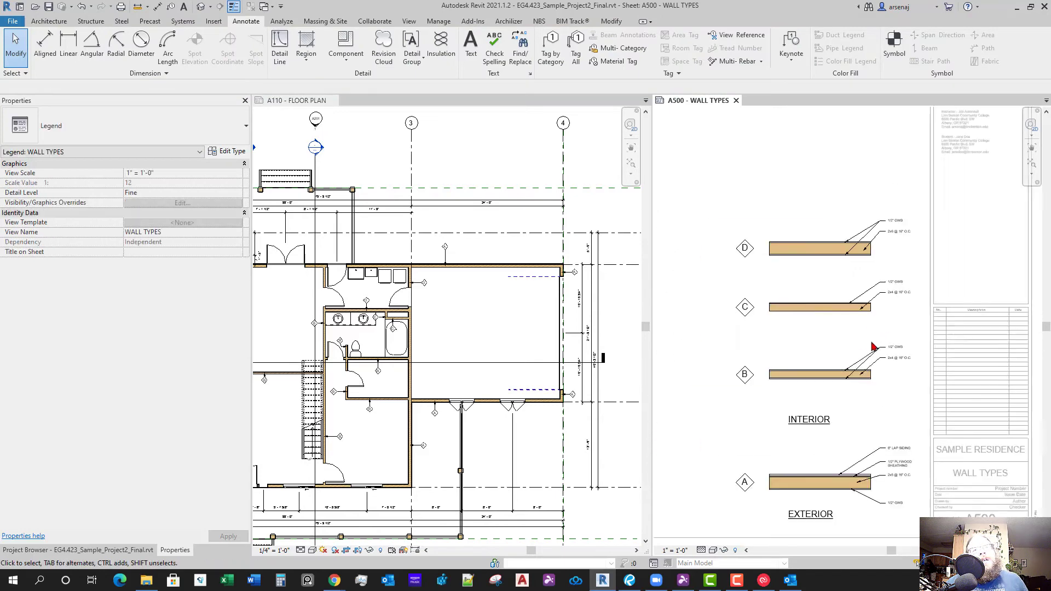
{"action": "middle_click_drag", "start_coordinate": [828, 360], "coordinate": [859, 382]}
{"action": "scroll", "coordinate": [859, 381], "scroll_direction": "up", "scroll_amount": 2}
{"action": "middle_click_drag", "start_coordinate": [850, 520], "coordinate": [848, 476]}
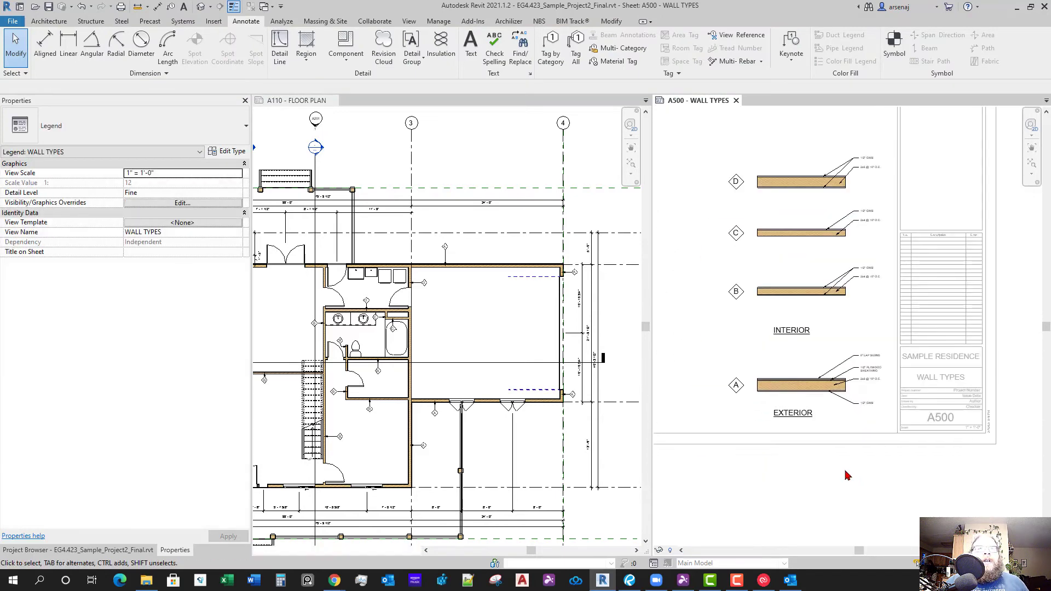
{"action": "double_click", "coordinate": [845, 472]}
Review the layout of wall types A through D and their notes in the legend on sheet A500
{"action": "scroll", "coordinate": [846, 468], "scroll_direction": "down", "scroll_amount": 3}
{"action": "middle_click_drag", "start_coordinate": [847, 433], "coordinate": [861, 453]}
{"action": "scroll", "coordinate": [847, 407], "scroll_direction": "up", "scroll_amount": 4}
{"action": "scroll", "coordinate": [825, 400], "scroll_direction": "down", "scroll_amount": 1}
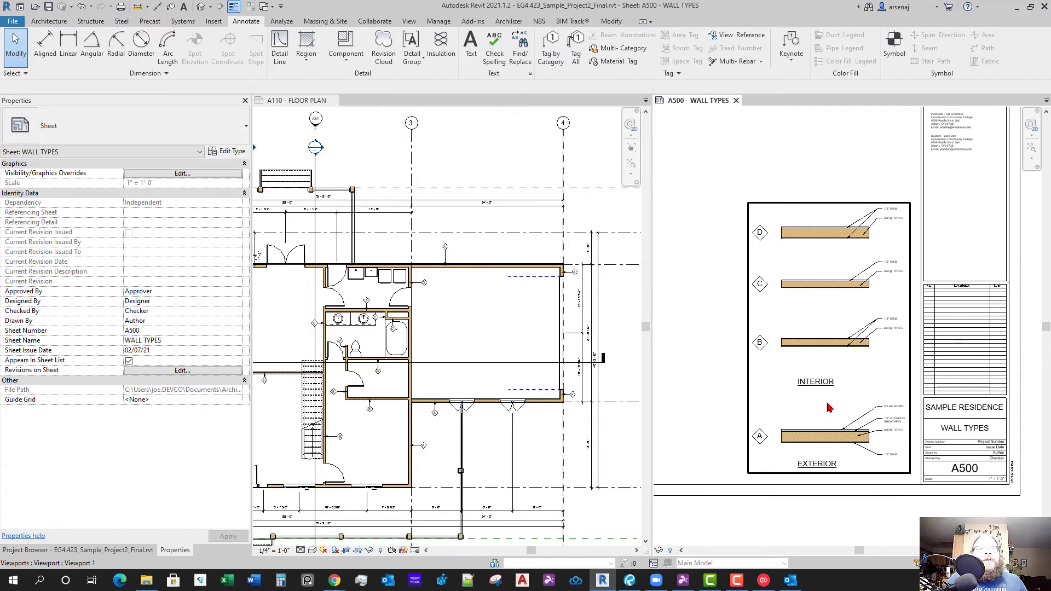
{"action": "scroll", "coordinate": [838, 376], "scroll_direction": "up", "scroll_amount": 3}
{"action": "scroll", "coordinate": [852, 390], "scroll_direction": "down", "scroll_amount": 3}
{"action": "middle_click_drag", "start_coordinate": [857, 377], "coordinate": [828, 425]}
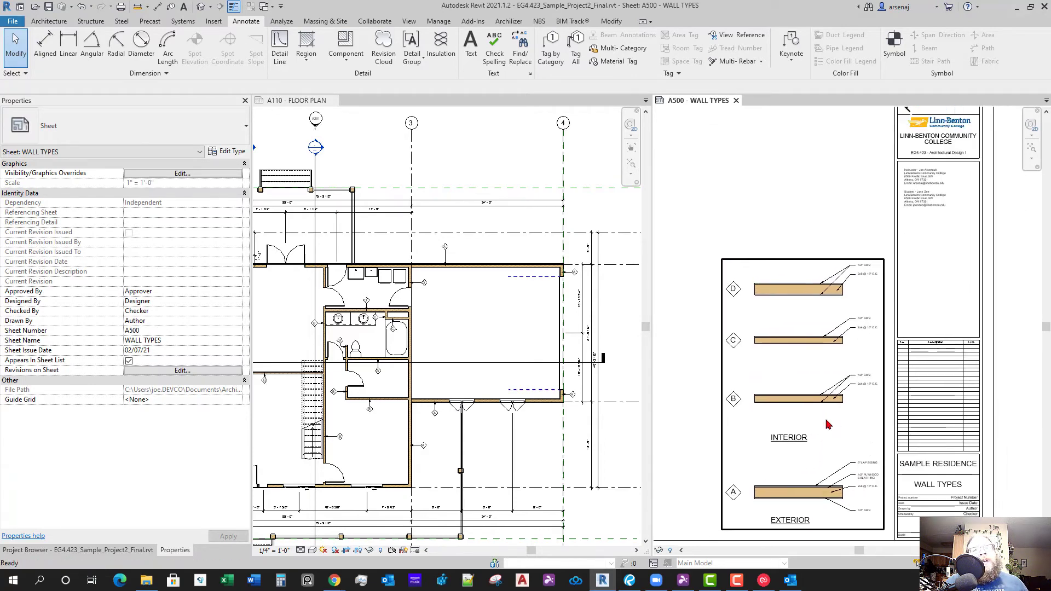
{"action": "scroll", "coordinate": [820, 396], "scroll_direction": "up", "scroll_amount": 3}
{"action": "middle_click_drag", "start_coordinate": [806, 390], "coordinate": [836, 410]}
{"action": "scroll", "coordinate": [802, 394], "scroll_direction": "down", "scroll_amount": 2}
{"action": "scroll", "coordinate": [838, 392], "scroll_direction": "up", "scroll_amount": 3}
{"action": "scroll", "coordinate": [836, 410], "scroll_direction": "down", "scroll_amount": 2}
{"action": "middle_click_drag", "start_coordinate": [767, 407], "coordinate": [767, 413]}
{"action": "scroll", "coordinate": [767, 413], "scroll_direction": "up", "scroll_amount": 1}
Examine the B, C and D wall tags around the bathroom and laundry on the A110 floor plan
{"action": "left_click", "coordinate": [352, 389]}
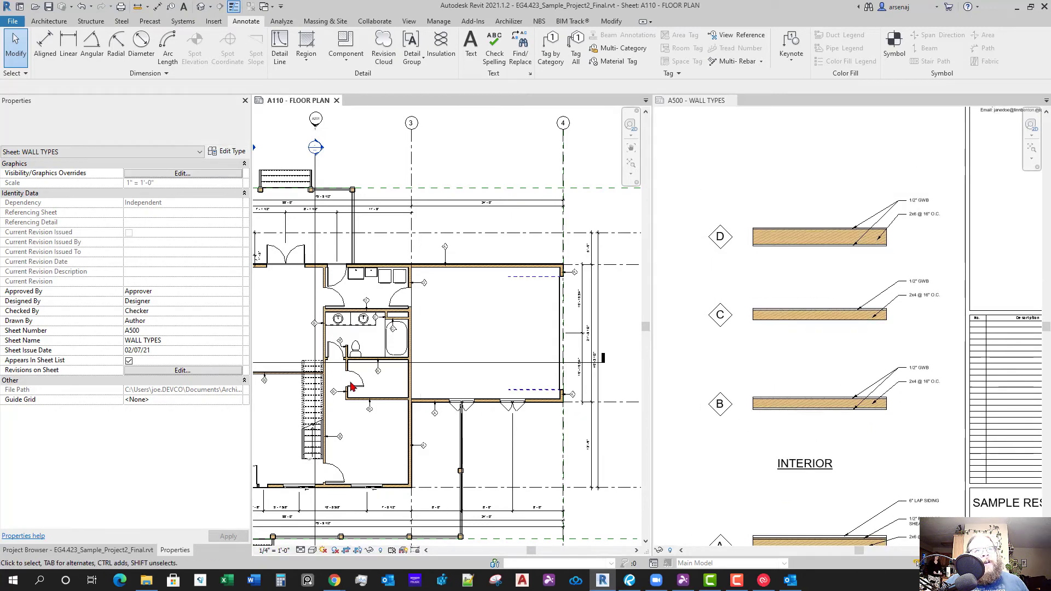
{"action": "middle_click_drag", "start_coordinate": [339, 326], "coordinate": [407, 331]}
{"action": "scroll", "coordinate": [408, 331], "scroll_direction": "up", "scroll_amount": 6}
{"action": "scroll", "coordinate": [525, 304], "scroll_direction": "up", "scroll_amount": 3}
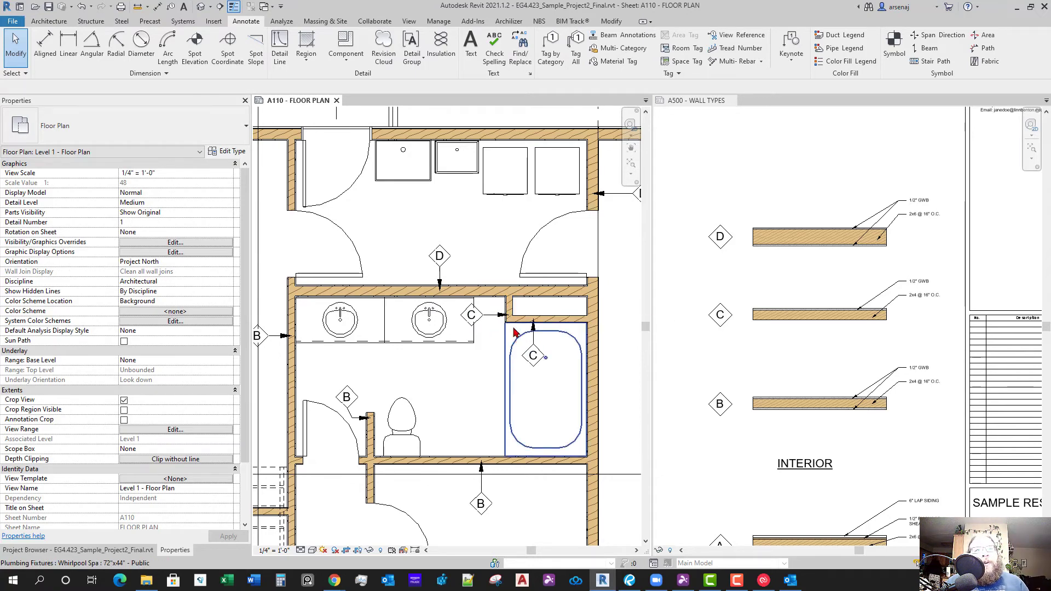
{"action": "scroll", "coordinate": [494, 306], "scroll_direction": "up", "scroll_amount": 2}
{"action": "scroll", "coordinate": [495, 307], "scroll_direction": "down", "scroll_amount": 2}
{"action": "middle_click_drag", "start_coordinate": [494, 316], "coordinate": [503, 335]}
{"action": "scroll", "coordinate": [514, 351], "scroll_direction": "up", "scroll_amount": 2}
{"action": "scroll", "coordinate": [513, 350], "scroll_direction": "up", "scroll_amount": 1}
{"action": "scroll", "coordinate": [511, 342], "scroll_direction": "down", "scroll_amount": 1}
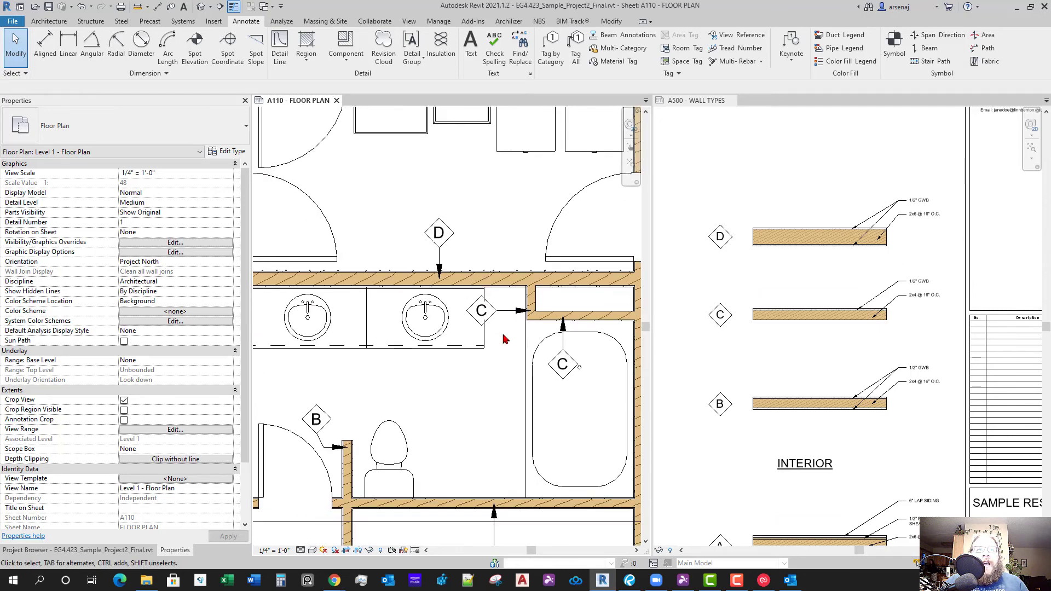
Compare the interior and exterior wall types on sheet A500 with the wall tags on the floor plan
{"action": "scroll", "coordinate": [794, 373], "scroll_direction": "down", "scroll_amount": 2}
{"action": "middle_click_drag", "start_coordinate": [854, 419], "coordinate": [840, 382]}
{"action": "scroll", "coordinate": [840, 381], "scroll_direction": "up", "scroll_amount": 1}
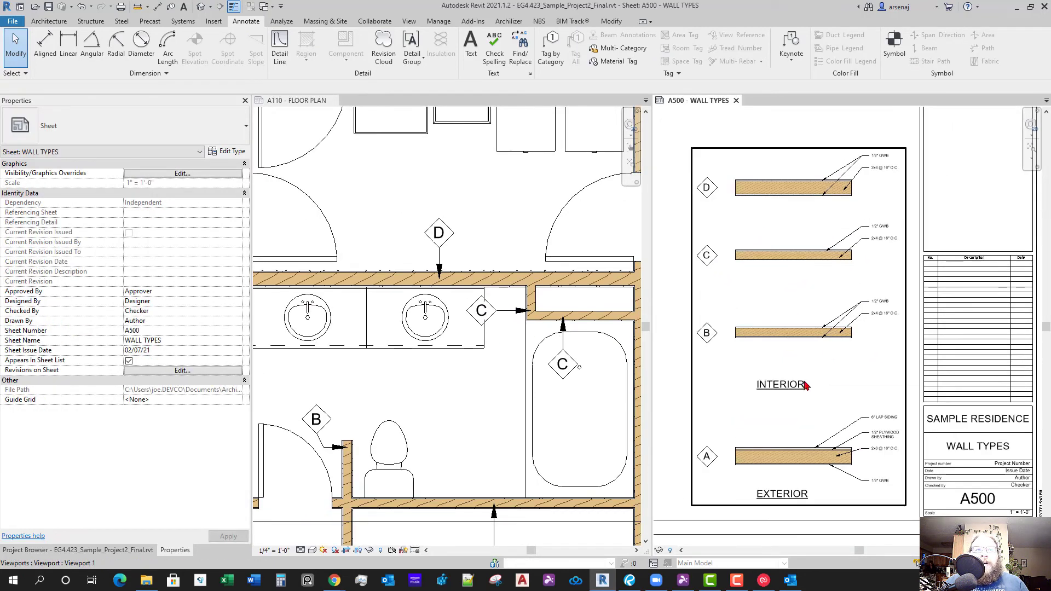
{"action": "scroll", "coordinate": [799, 362], "scroll_direction": "down", "scroll_amount": 3}
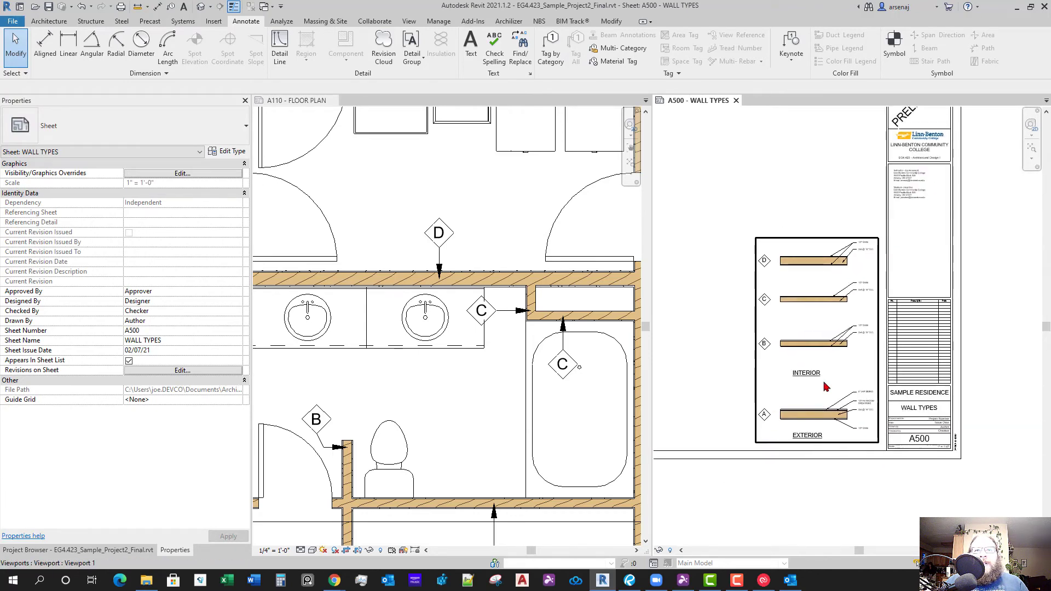
{"action": "scroll", "coordinate": [803, 427], "scroll_direction": "up", "scroll_amount": 4}
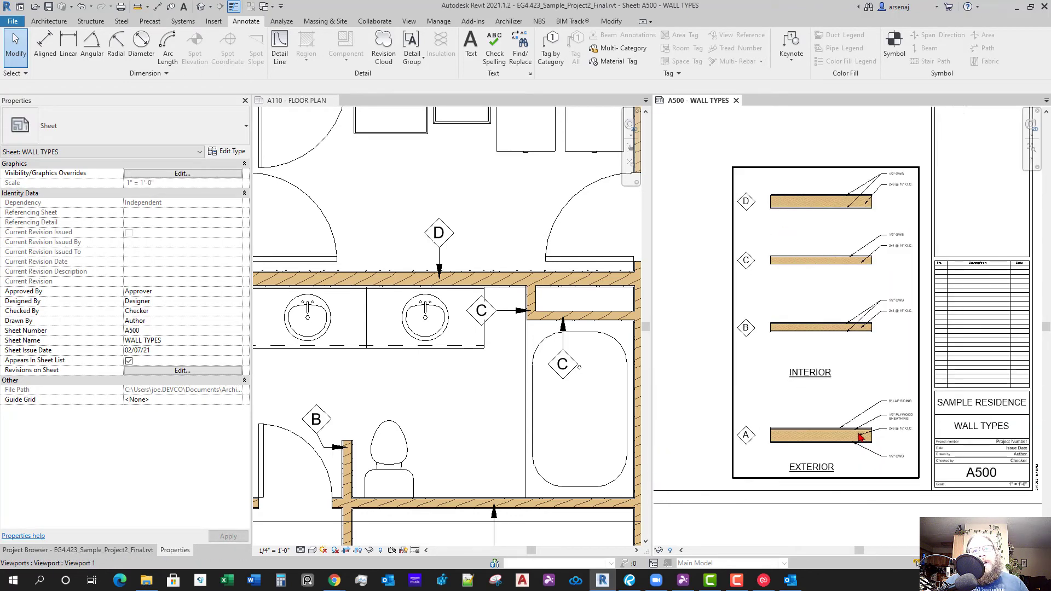
{"action": "scroll", "coordinate": [886, 431], "scroll_direction": "down", "scroll_amount": 4}
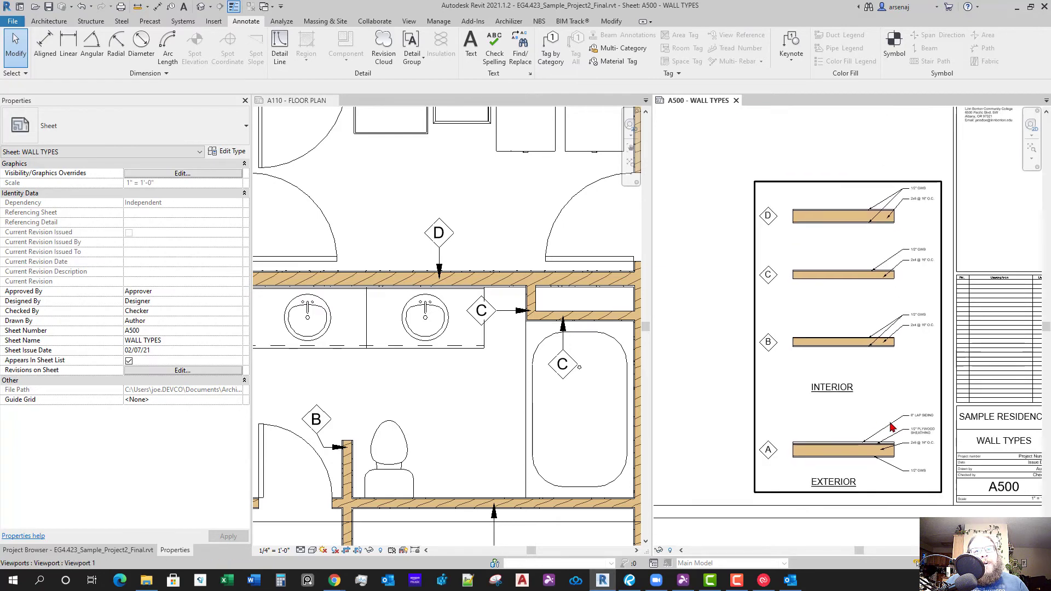
{"action": "scroll", "coordinate": [874, 438], "scroll_direction": "down", "scroll_amount": 3}
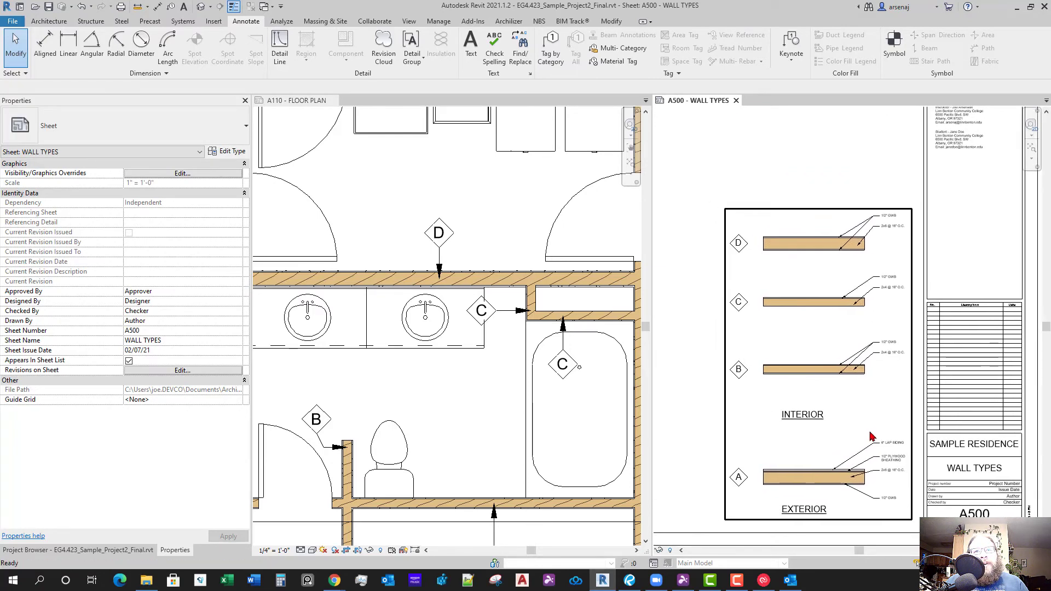
{"action": "scroll", "coordinate": [540, 415], "scroll_direction": "down", "scroll_amount": 3}
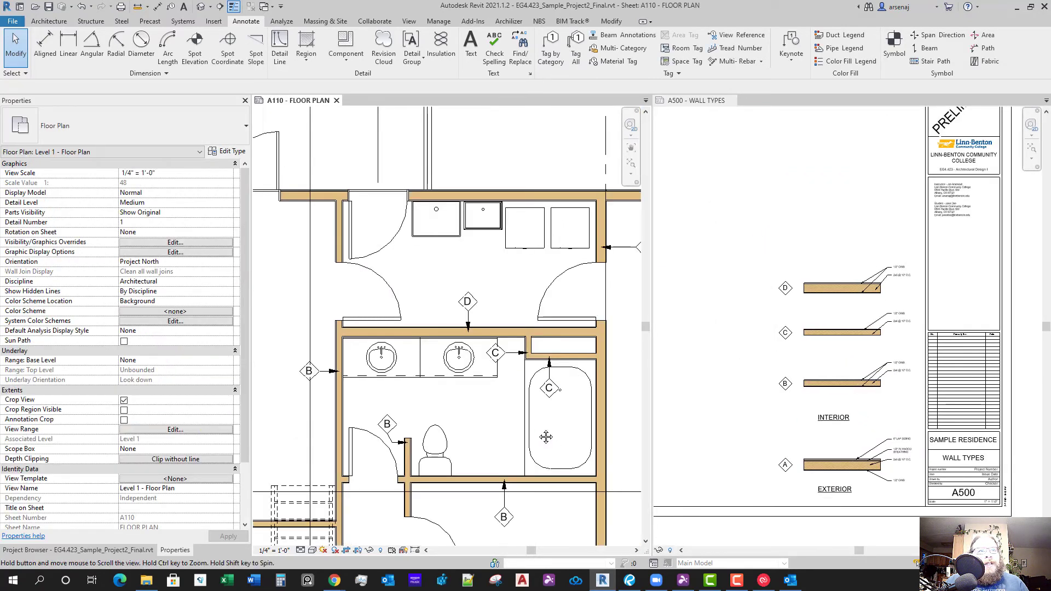
{"action": "middle_click_drag", "start_coordinate": [693, 416], "coordinate": [696, 416]}
{"action": "scroll", "coordinate": [873, 474], "scroll_direction": "up", "scroll_amount": 5}
{"action": "scroll", "coordinate": [893, 447], "scroll_direction": "down", "scroll_amount": 4}
{"action": "mouse_move", "coordinate": [900, 453]}
{"action": "middle_mouse_down"}
{"action": "mouse_move", "coordinate": [897, 434]}
{"action": "mouse_move", "coordinate": [893, 447]}
{"action": "middle_mouse_up"}
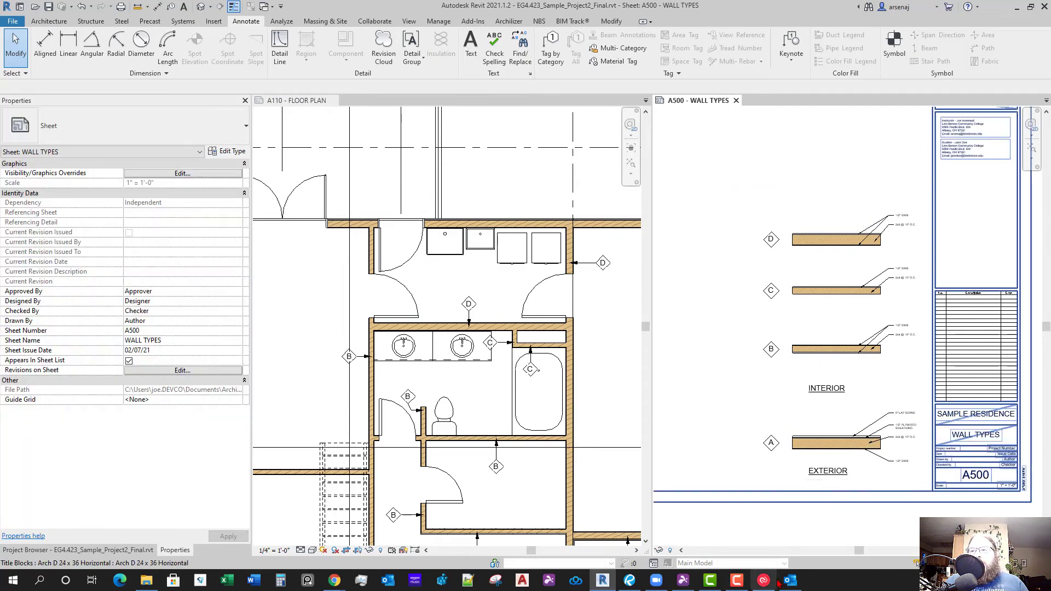
Switch to Bluebeam Revu and bring up the EG4.423 Architectural Design I Renovation Addition sample document
{"action": "left_click", "coordinate": [630, 582]}
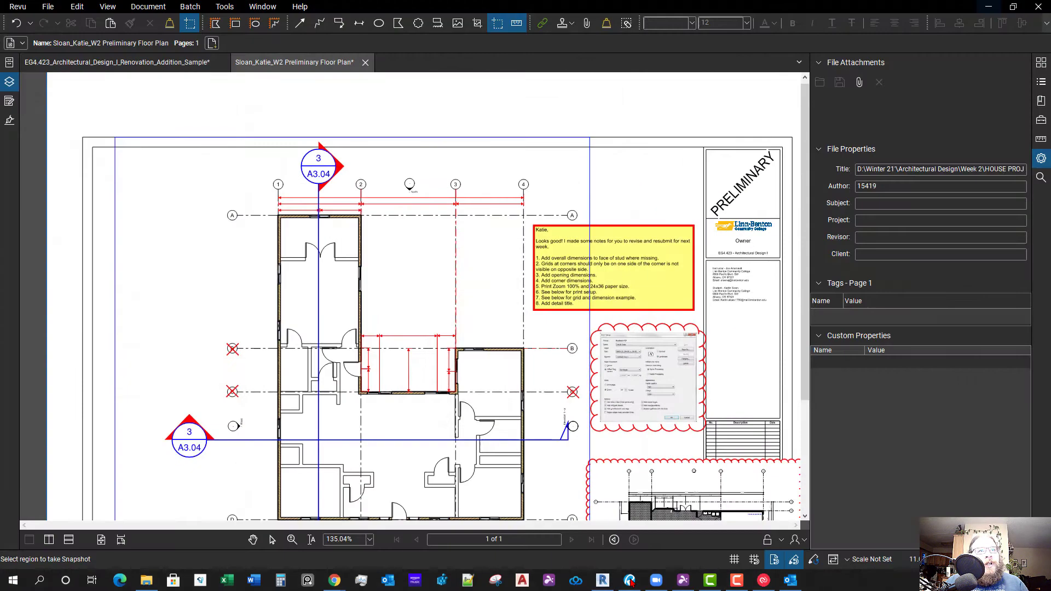
{"action": "scroll", "coordinate": [514, 389], "scroll_direction": "down", "scroll_amount": 1}
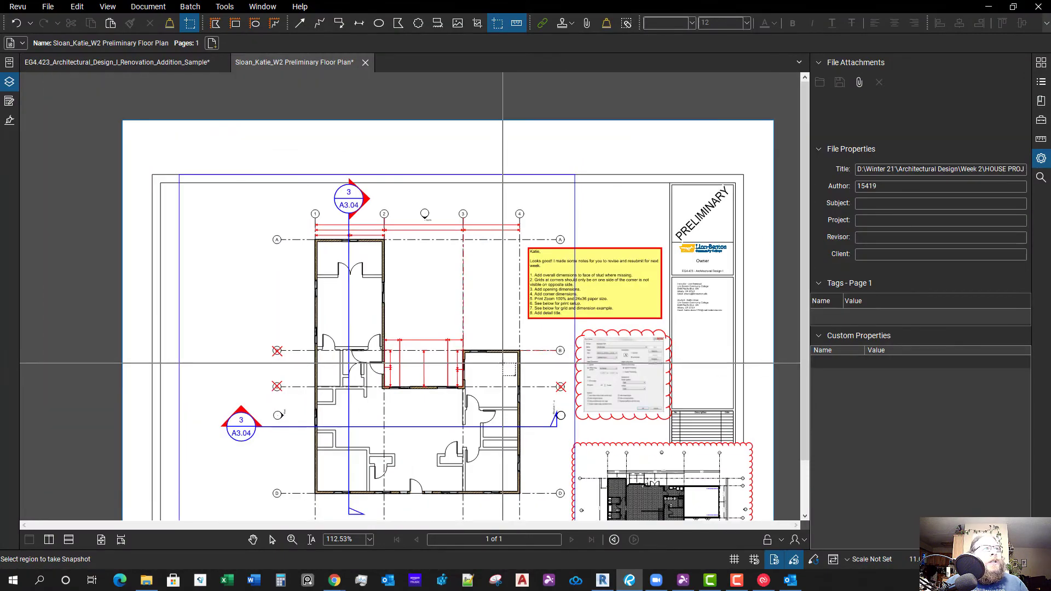
{"action": "left_click", "coordinate": [125, 66]}
Examine the W3 interior partition detail and its 2x6 variation note on the A0.01 assemblies sheet
{"action": "scroll", "coordinate": [482, 409], "scroll_direction": "up", "scroll_amount": 3}
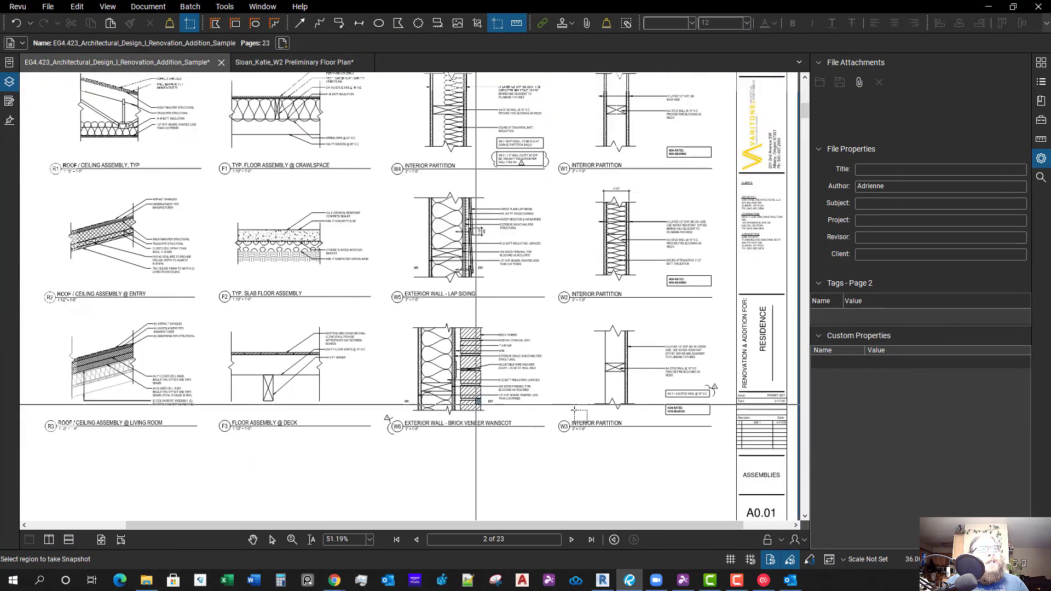
{"action": "scroll", "coordinate": [546, 410], "scroll_direction": "up", "scroll_amount": 4}
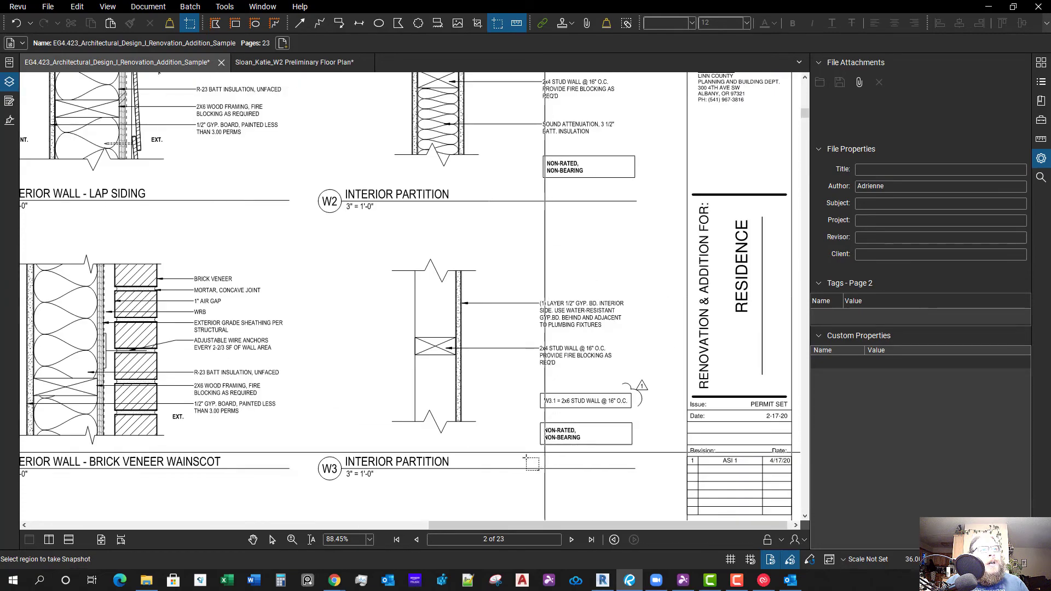
{"action": "scroll", "coordinate": [699, 438], "scroll_direction": "up", "scroll_amount": 1}
{"action": "middle_click_drag", "start_coordinate": [699, 455], "coordinate": [666, 450]}
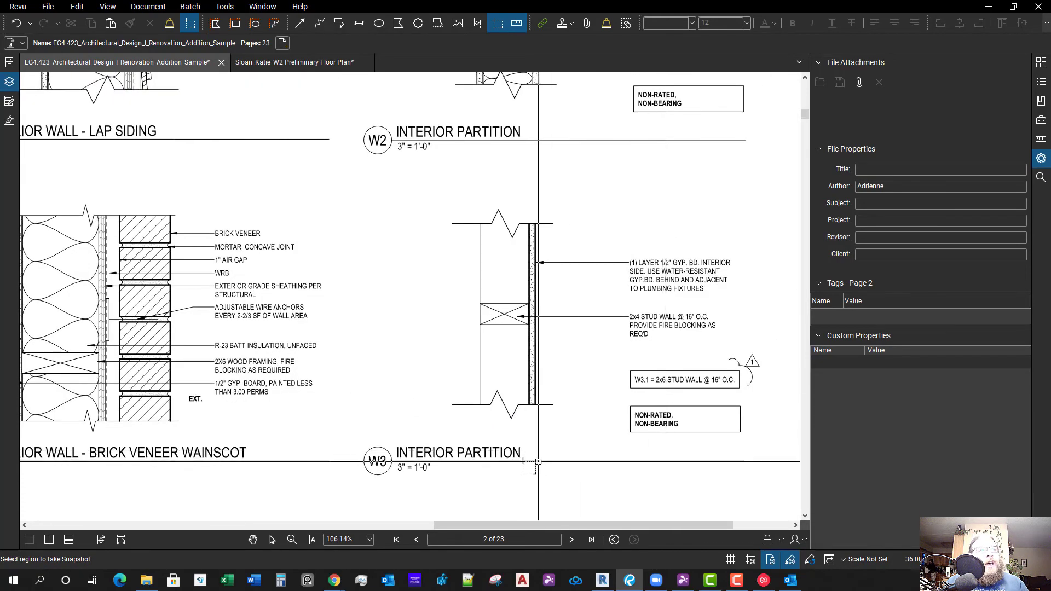
{"action": "scroll", "coordinate": [537, 461], "scroll_direction": "down", "scroll_amount": 2}
{"action": "middle_click_drag", "start_coordinate": [602, 454], "coordinate": [593, 471]}
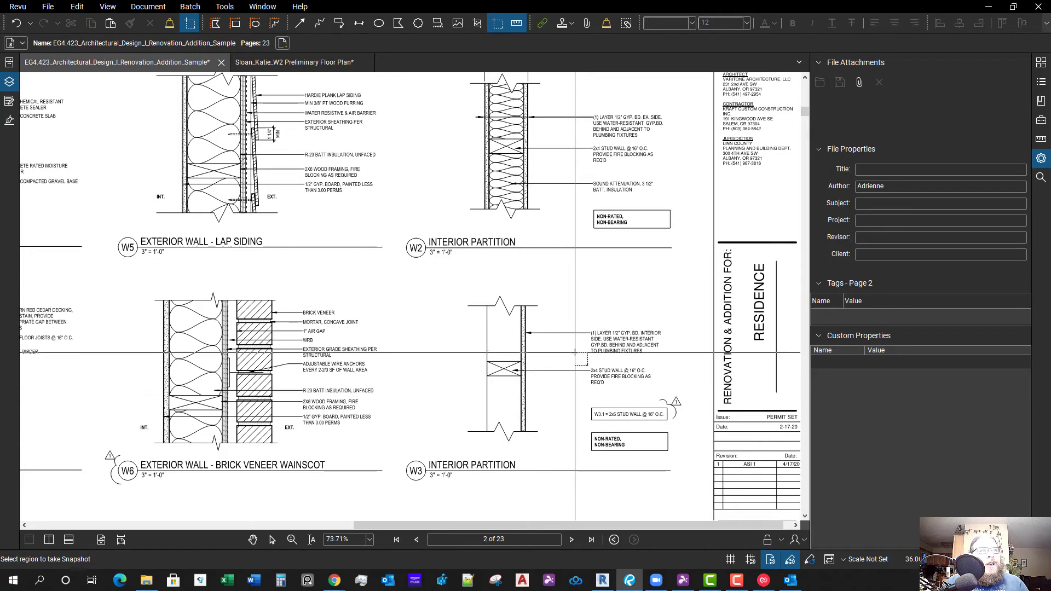
{"action": "middle_click_drag", "start_coordinate": [558, 346], "coordinate": [580, 362]}
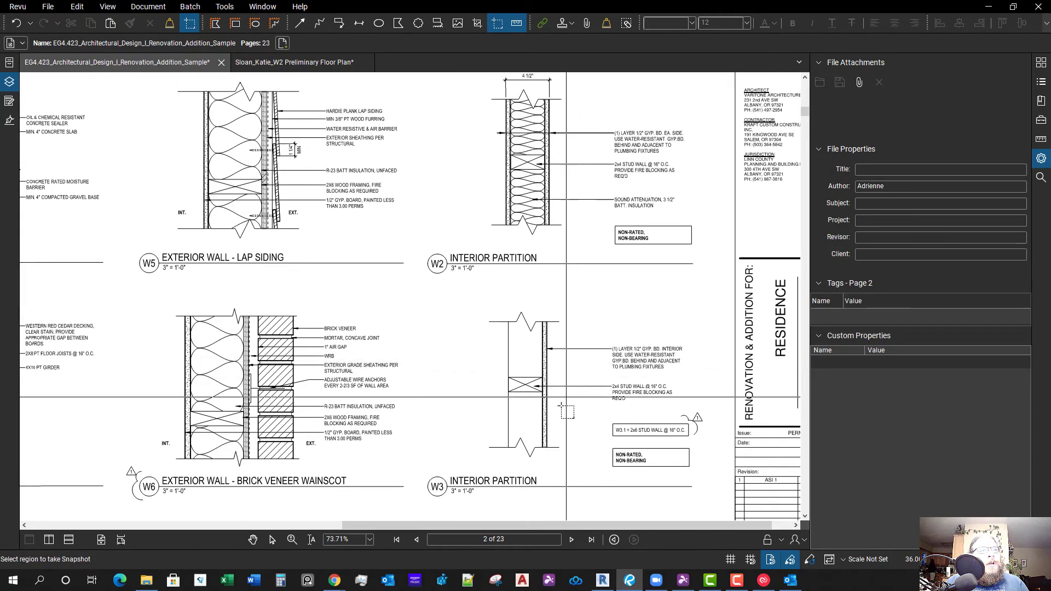
{"action": "scroll", "coordinate": [703, 408], "scroll_direction": "up", "scroll_amount": 3}
{"action": "scroll", "coordinate": [631, 422], "scroll_direction": "down", "scroll_amount": 2}
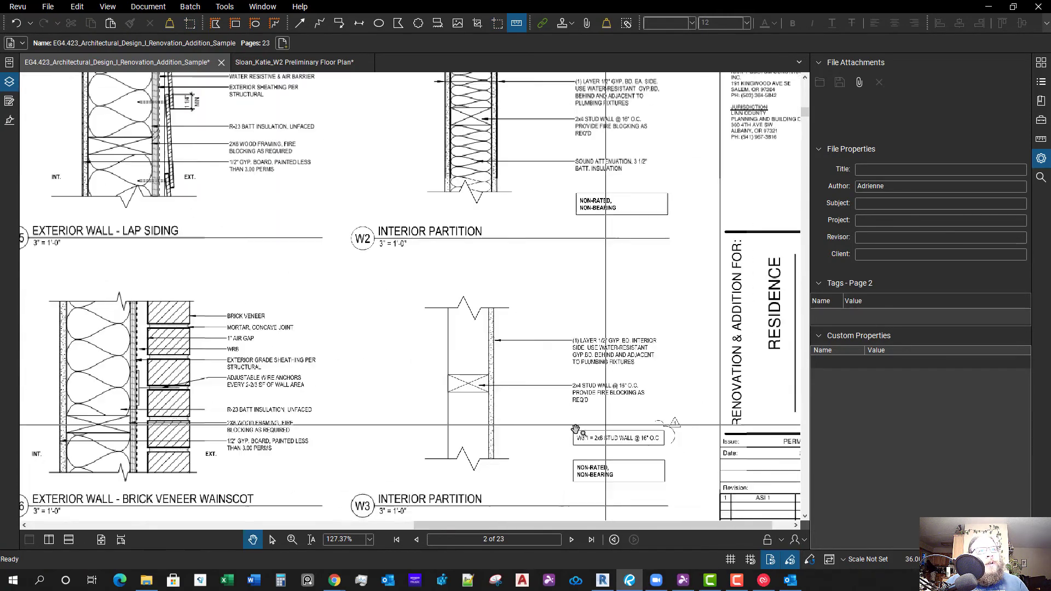
Examine the W2 interior partition detail with its gypsum board, stud and sound attenuation notes
{"action": "mouse_move", "coordinate": [477, 385]}
{"action": "middle_mouse_down"}
{"action": "mouse_move", "coordinate": [520, 402]}
{"action": "mouse_move", "coordinate": [515, 508]}
{"action": "middle_mouse_up"}
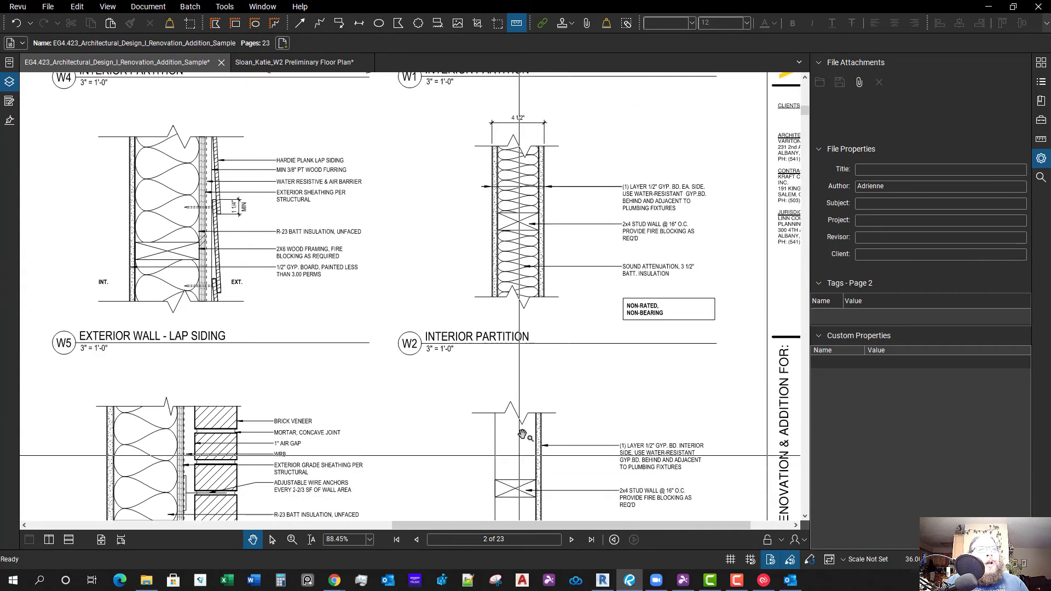
{"action": "scroll", "coordinate": [718, 240], "scroll_direction": "down", "scroll_amount": 3}
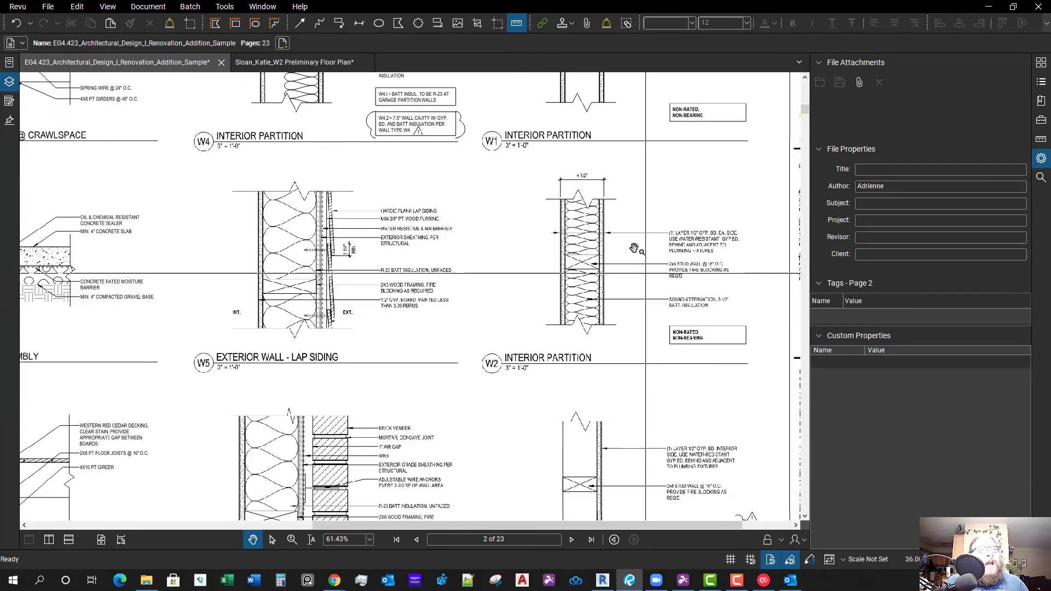
{"action": "scroll", "coordinate": [666, 351], "scroll_direction": "up", "scroll_amount": 3}
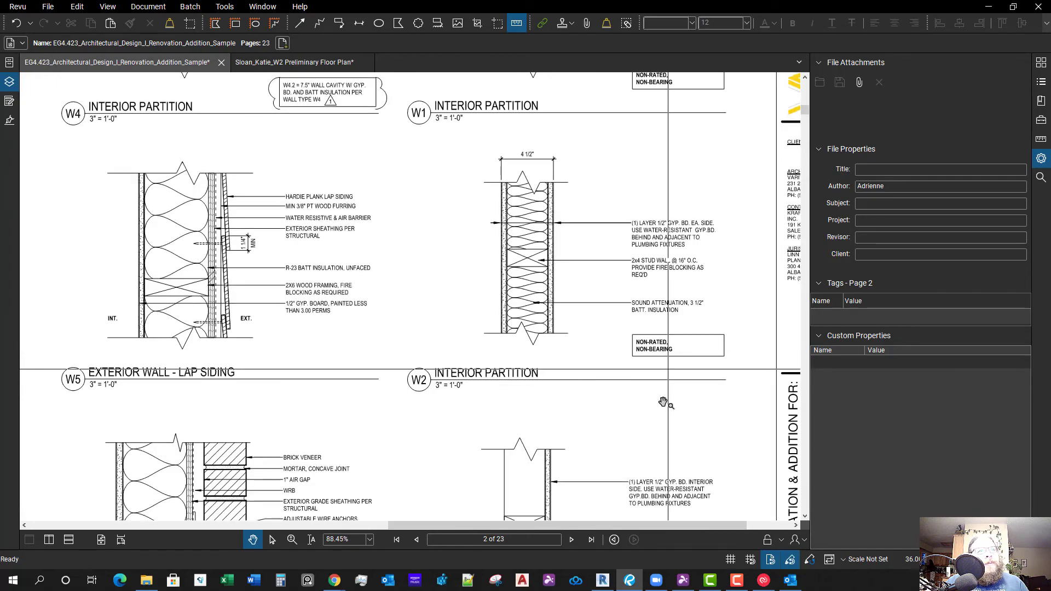
{"action": "mouse_move", "coordinate": [658, 430]}
{"action": "middle_mouse_down"}
{"action": "mouse_move", "coordinate": [667, 372]}
{"action": "mouse_move", "coordinate": [666, 419]}
{"action": "middle_mouse_up"}
{"action": "scroll", "coordinate": [665, 419], "scroll_direction": "down", "scroll_amount": 2}
{"action": "scroll", "coordinate": [580, 432], "scroll_direction": "down", "scroll_amount": 2}
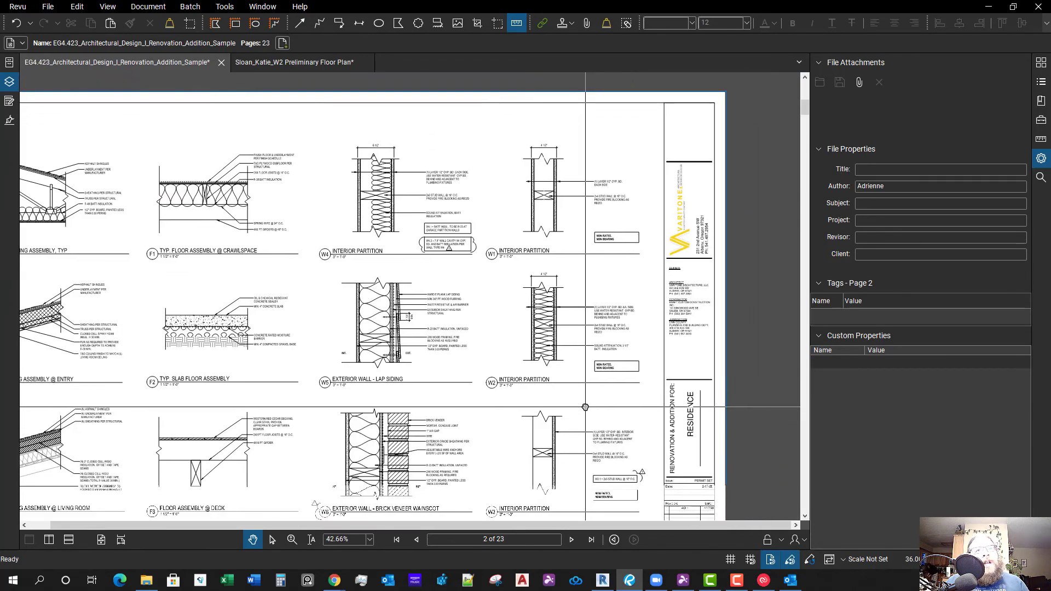
Examine the W5 lap siding and W6 brick veneer wainscot exterior wall details and their material notes
{"action": "middle_click_drag", "start_coordinate": [571, 414], "coordinate": [669, 402]}
{"action": "scroll", "coordinate": [521, 356], "scroll_direction": "up", "scroll_amount": 5}
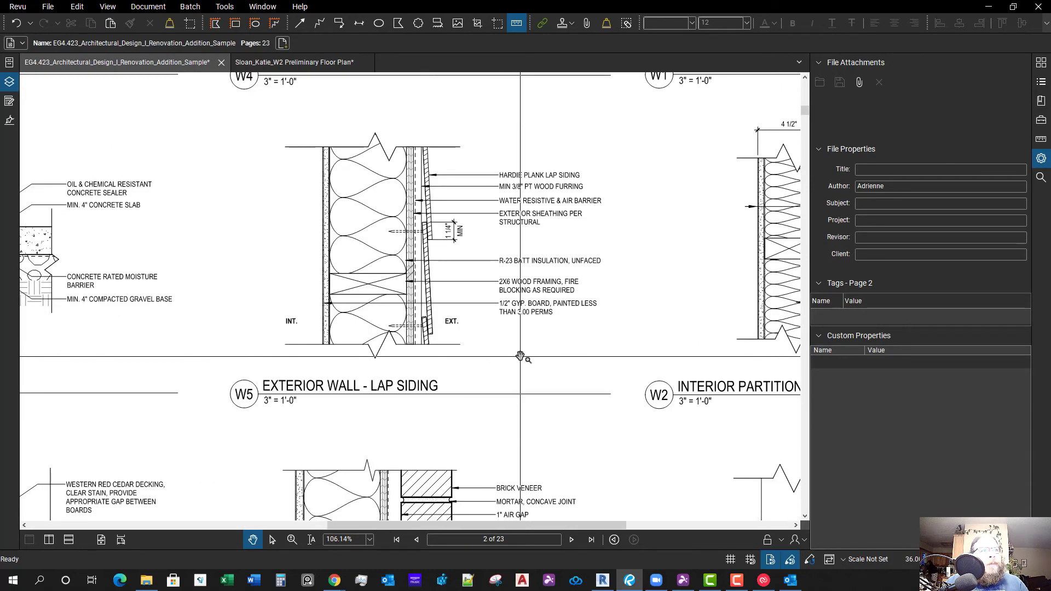
{"action": "scroll", "coordinate": [529, 357], "scroll_direction": "down", "scroll_amount": 2}
{"action": "left_click_drag", "start_coordinate": [618, 408], "coordinate": [595, 319]}
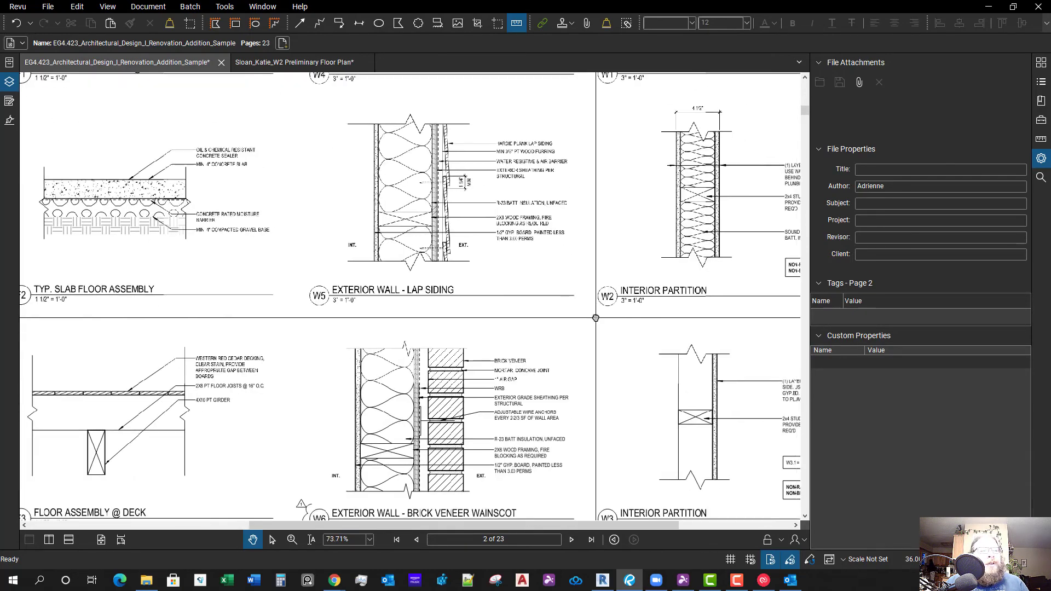
{"action": "left_click_drag", "start_coordinate": [612, 414], "coordinate": [601, 364]}
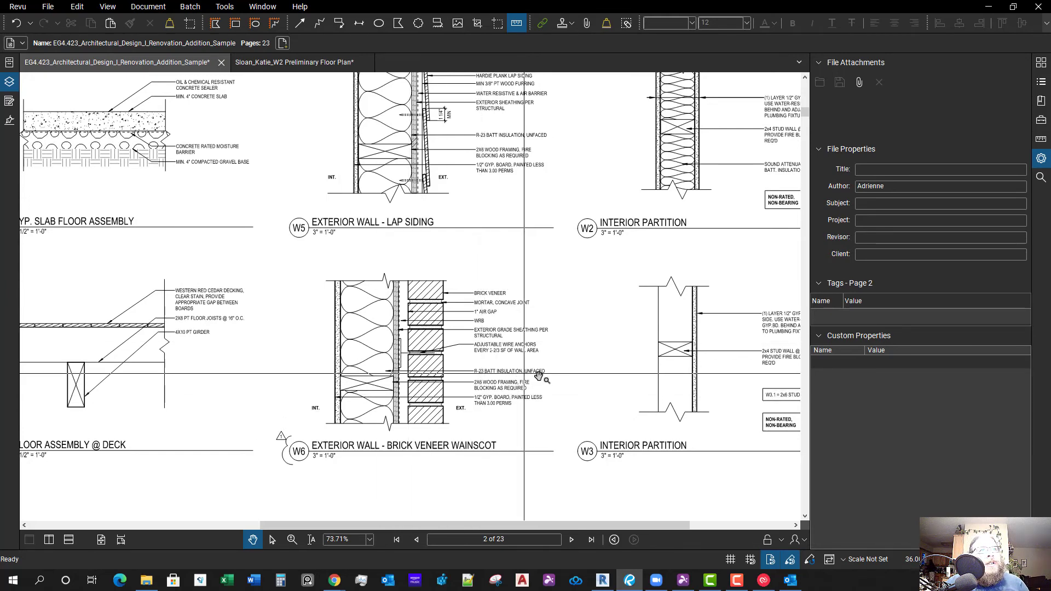
{"action": "scroll", "coordinate": [526, 394], "scroll_direction": "down", "scroll_amount": 1}
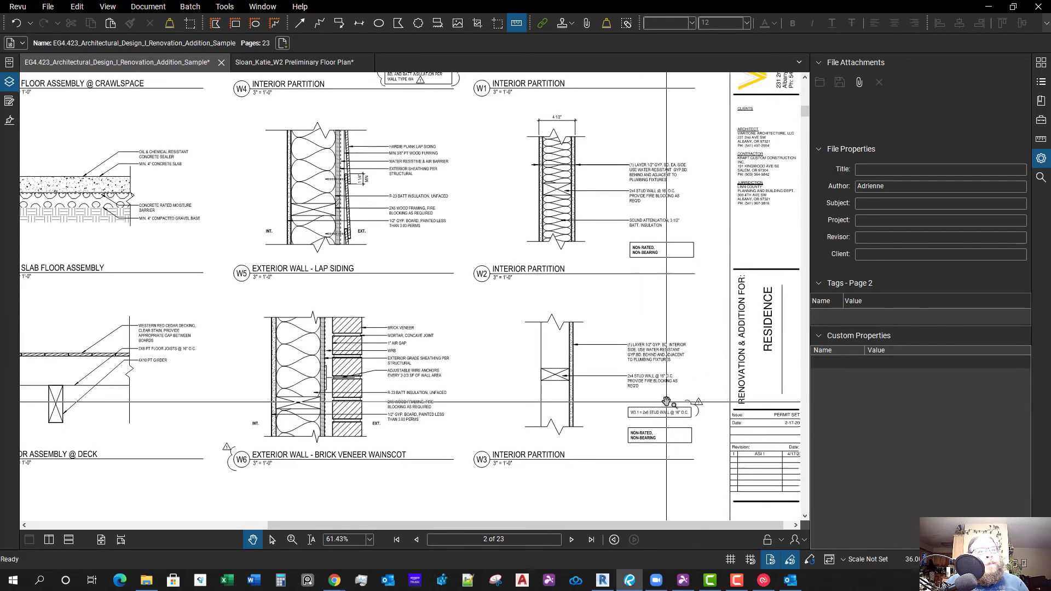
Examine the W2 and W3 interior partitions beside the W5 and W6 exterior wall details on the assemblies sheet
{"action": "mouse_move", "coordinate": [563, 413]}
{"action": "left_mouse_down"}
{"action": "mouse_move", "coordinate": [553, 430]}
{"action": "mouse_move", "coordinate": [553, 407]}
{"action": "left_mouse_up"}
{"action": "scroll", "coordinate": [536, 423], "scroll_direction": "up", "scroll_amount": 1}
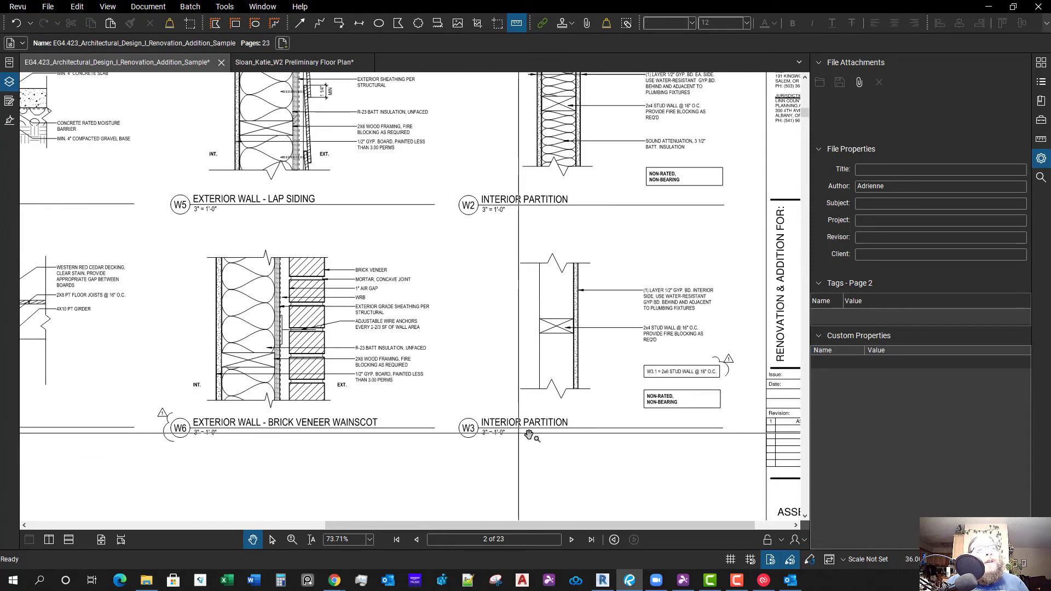
{"action": "left_click_drag", "start_coordinate": [540, 422], "coordinate": [554, 481]}
{"action": "scroll", "coordinate": [530, 436], "scroll_direction": "down", "scroll_amount": 1}
{"action": "left_click_drag", "start_coordinate": [542, 299], "coordinate": [549, 317]}
{"action": "mouse_move", "coordinate": [605, 278]}
{"action": "left_mouse_down"}
{"action": "mouse_move", "coordinate": [597, 328]}
{"action": "mouse_move", "coordinate": [585, 316]}
{"action": "left_mouse_up"}
{"action": "scroll", "coordinate": [571, 363], "scroll_direction": "down", "scroll_amount": 1}
{"action": "left_click_drag", "start_coordinate": [570, 413], "coordinate": [567, 331]}
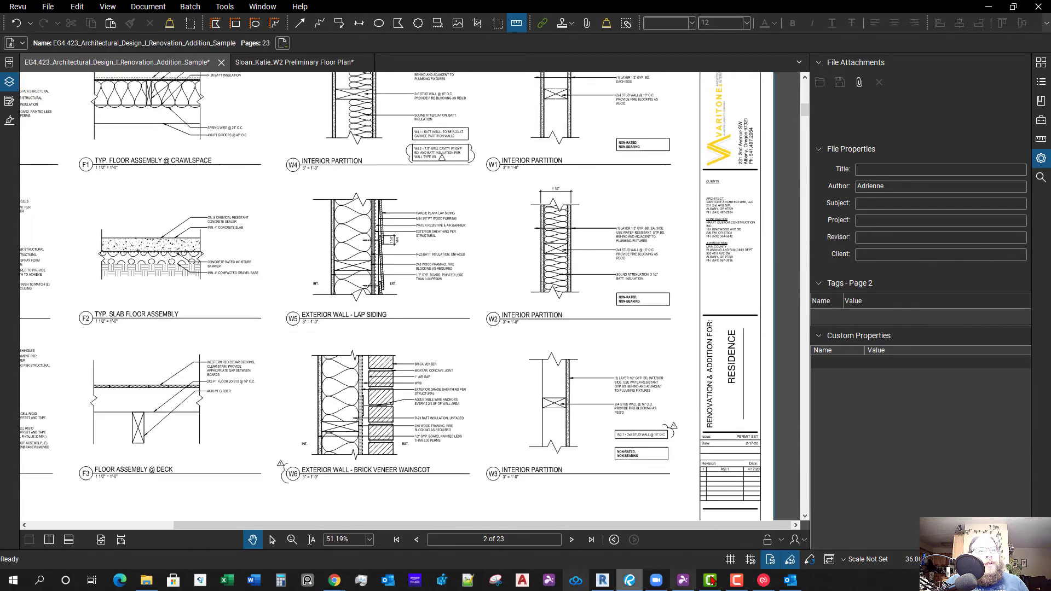
Compare the A500 wall types in Revit with the stud and insulation graphics of the W2 interior partition in Bluebeam Revu
{"action": "left_click", "coordinate": [603, 582]}
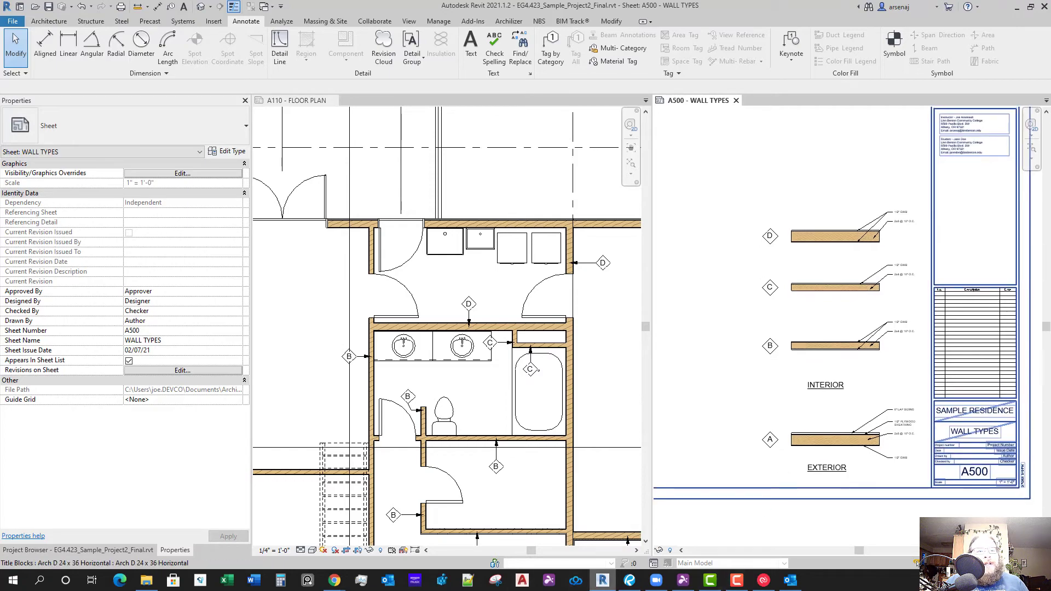
{"action": "left_click", "coordinate": [630, 581]}
{"action": "scroll", "coordinate": [570, 251], "scroll_direction": "up", "scroll_amount": 5}
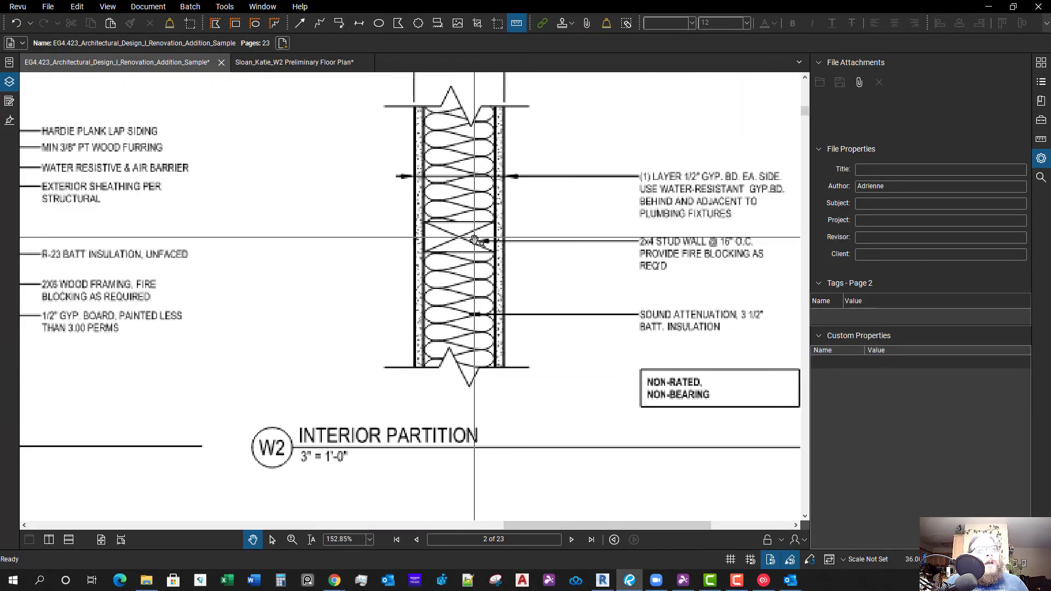
{"action": "left_click_drag", "start_coordinate": [480, 162], "coordinate": [494, 237]}
{"action": "scroll", "coordinate": [495, 243], "scroll_direction": "down", "scroll_amount": 4}
{"action": "left_click_drag", "start_coordinate": [446, 385], "coordinate": [490, 390]}
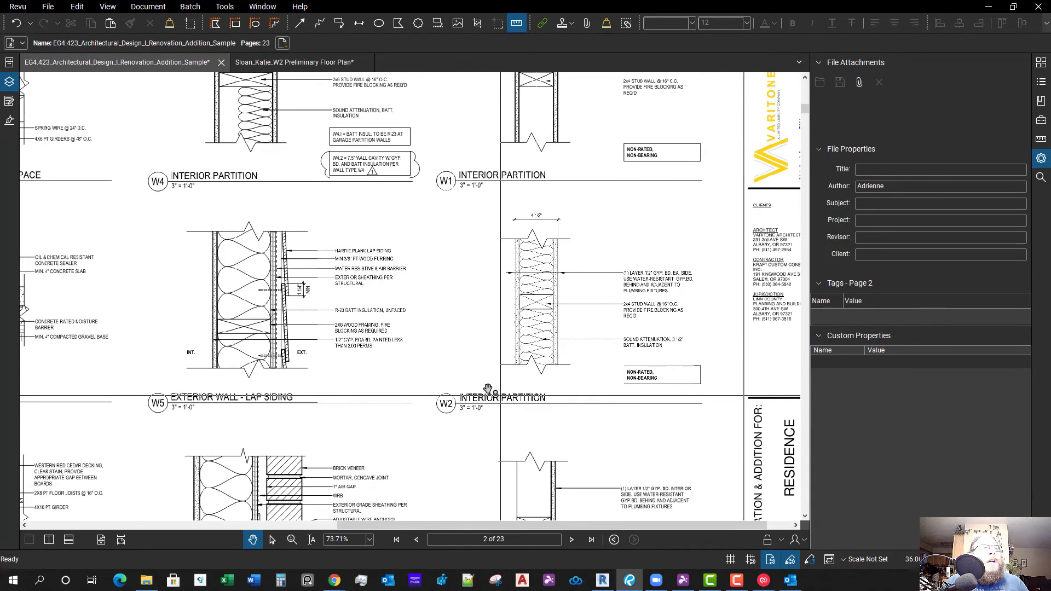
{"action": "left_click_drag", "start_coordinate": [440, 510], "coordinate": [510, 444]}
{"action": "scroll", "coordinate": [509, 444], "scroll_direction": "down", "scroll_amount": 1}
Switch to Revit and activate the WALL TYPES legend view on sheet A500 for editing
{"action": "left_click", "coordinate": [602, 582]}
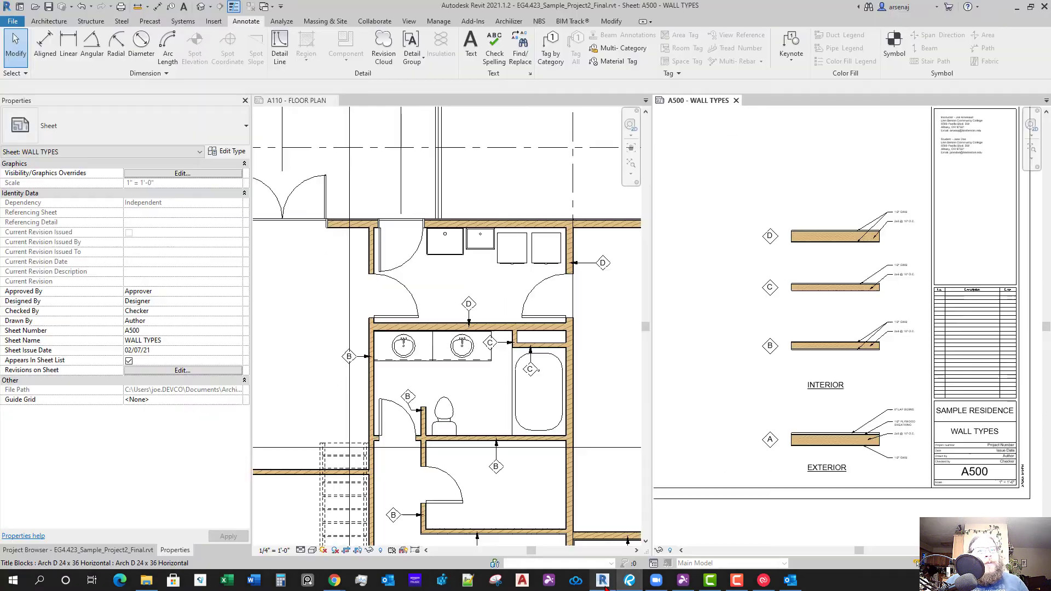
{"action": "middle_click_drag", "start_coordinate": [836, 469], "coordinate": [787, 445]}
{"action": "scroll", "coordinate": [786, 443], "scroll_direction": "up", "scroll_amount": 5}
{"action": "double_click", "coordinate": [768, 430]}
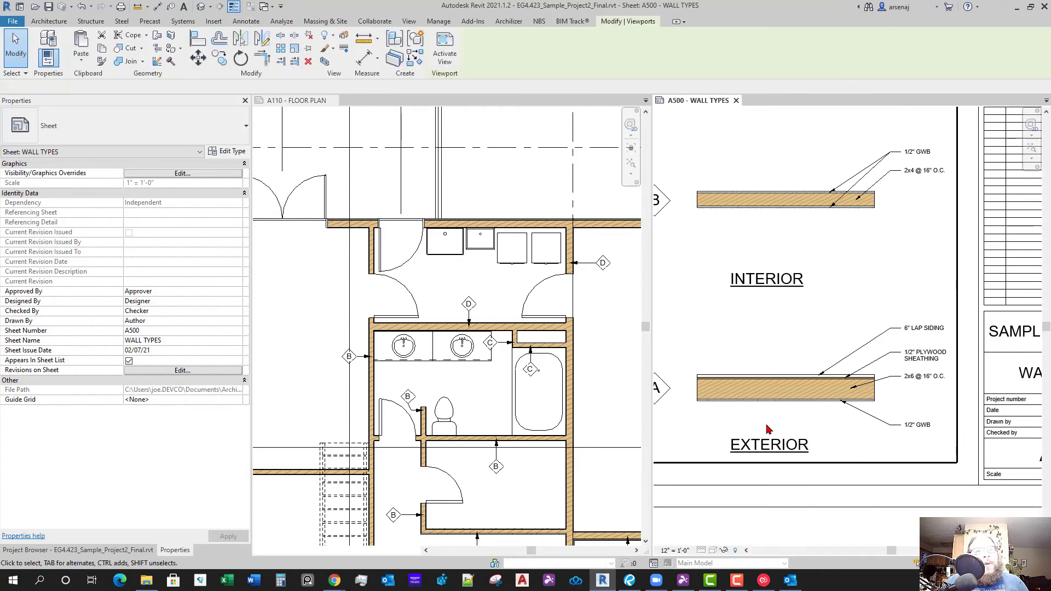
{"action": "scroll", "coordinate": [794, 460], "scroll_direction": "down", "scroll_amount": 4}
{"action": "middle_click_drag", "start_coordinate": [847, 460], "coordinate": [833, 488]}
{"action": "scroll", "coordinate": [826, 458], "scroll_direction": "down", "scroll_amount": 2}
{"action": "scroll", "coordinate": [823, 431], "scroll_direction": "up", "scroll_amount": 2}
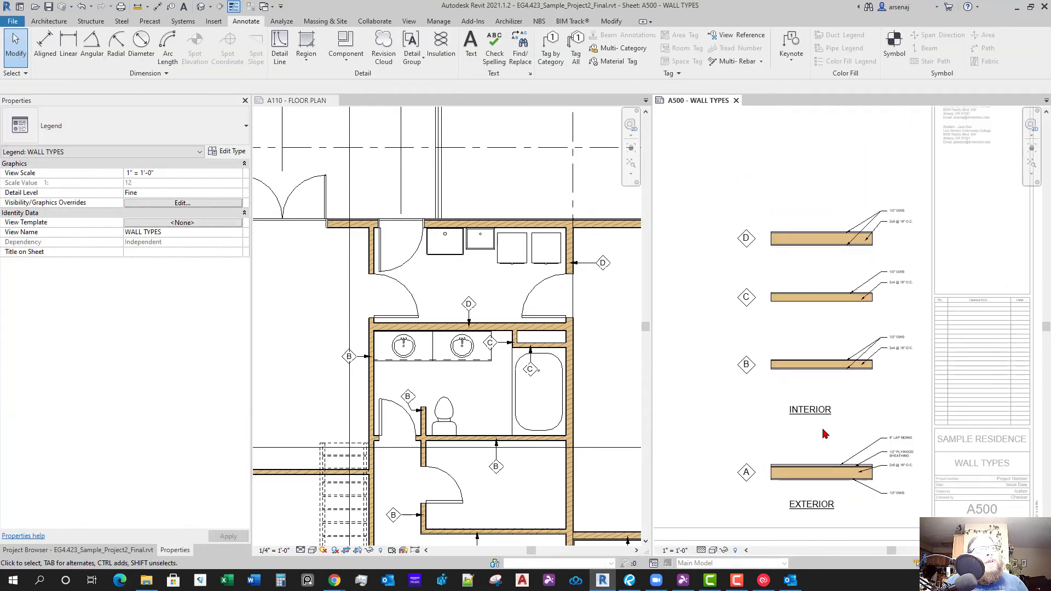
Draw a 4'-0" long, 3 1/2" wide batt insulation line through the full length of wall type A's stud layer
{"action": "left_click", "coordinate": [448, 55]}
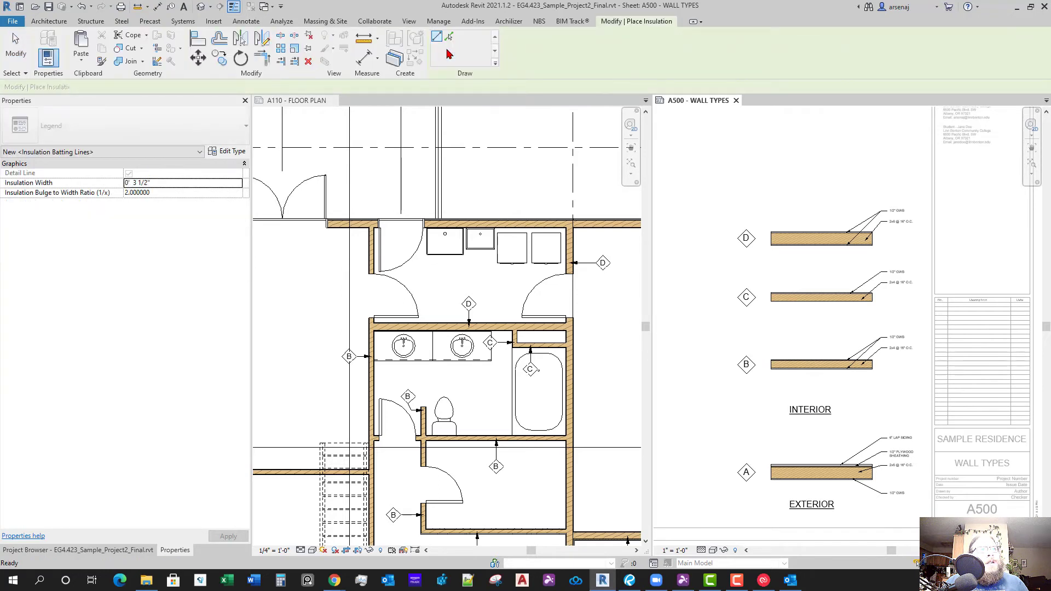
{"action": "middle_click_drag", "start_coordinate": [802, 475], "coordinate": [783, 433]}
{"action": "scroll", "coordinate": [783, 434], "scroll_direction": "up", "scroll_amount": 3}
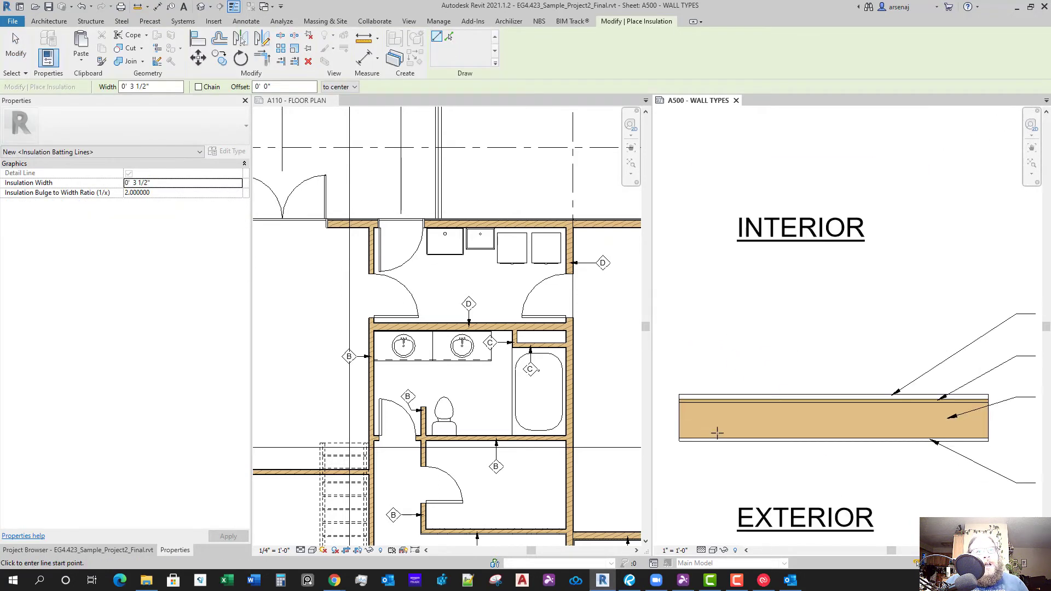
{"action": "left_click", "coordinate": [679, 419]}
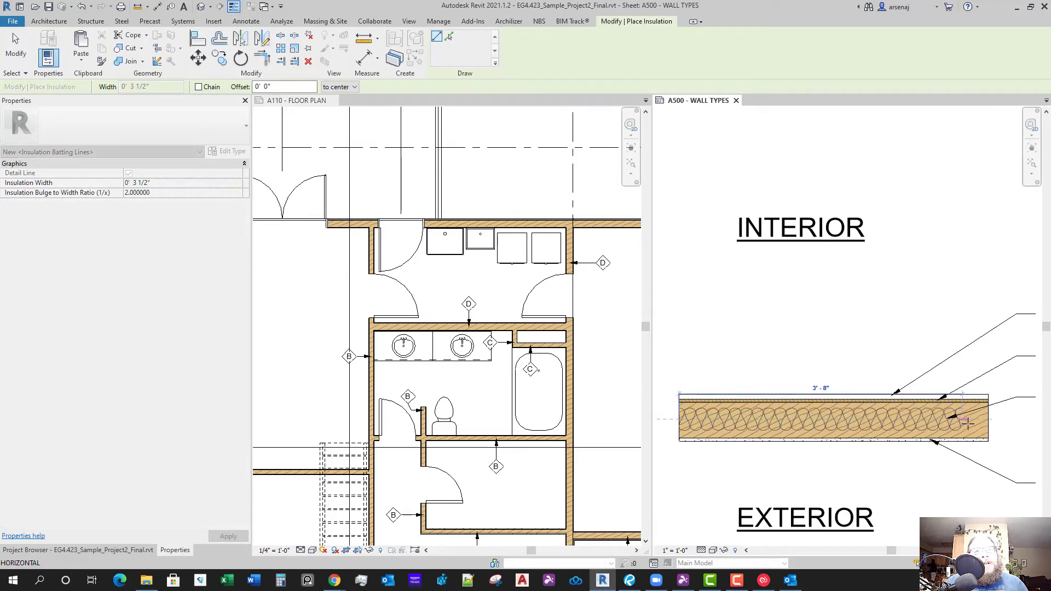
{"action": "left_click", "coordinate": [988, 420]}
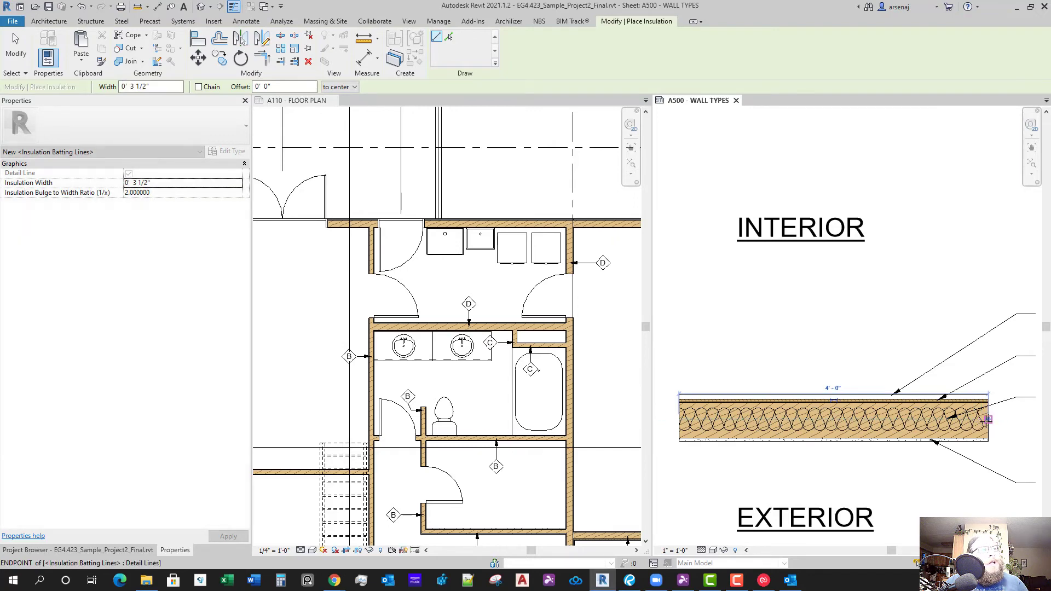
{"action": "key", "text": "Escape"}
Set wall type A's insulation width to 5 1/2" and nudge it down to fit within the stud layer
{"action": "left_click", "coordinate": [853, 430]}
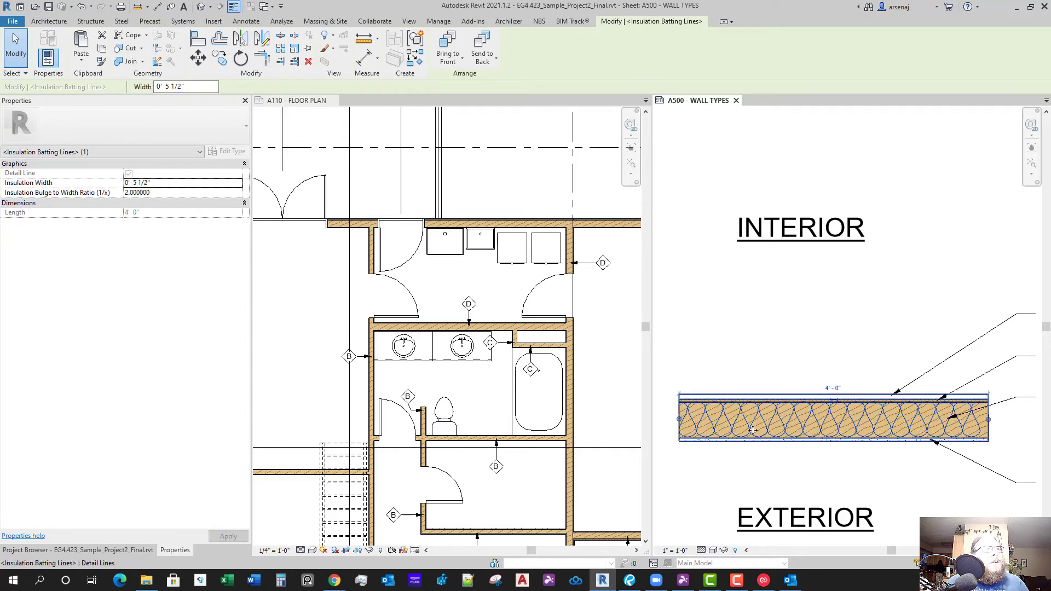
{"action": "scroll", "coordinate": [783, 422], "scroll_direction": "down", "scroll_amount": 1}
{"action": "middle_click_drag", "start_coordinate": [773, 433], "coordinate": [753, 419]}
{"action": "scroll", "coordinate": [925, 394], "scroll_direction": "up", "scroll_amount": 5}
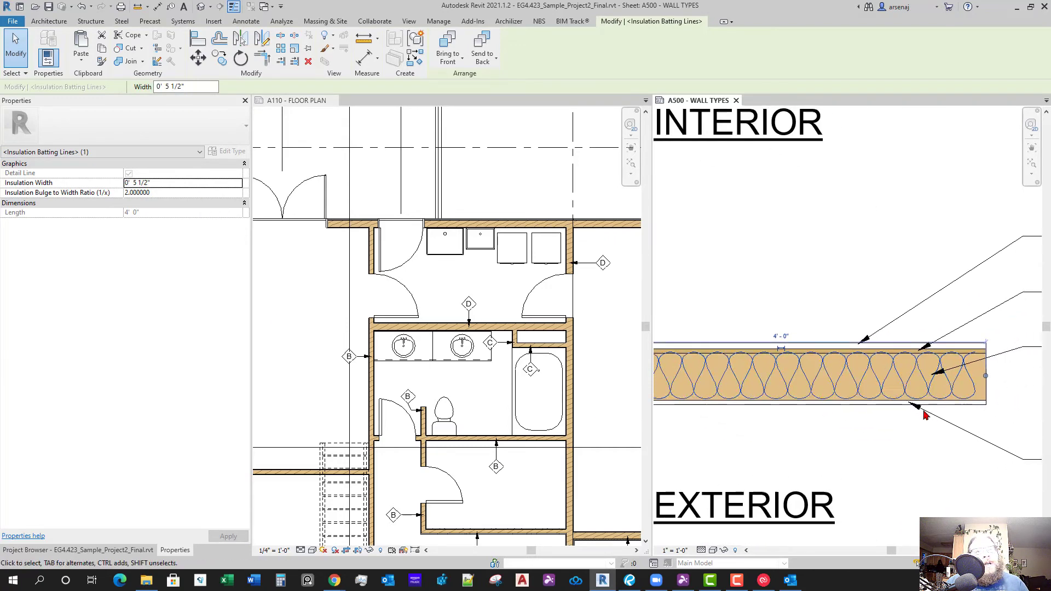
{"action": "scroll", "coordinate": [933, 364], "scroll_direction": "up", "scroll_amount": 2}
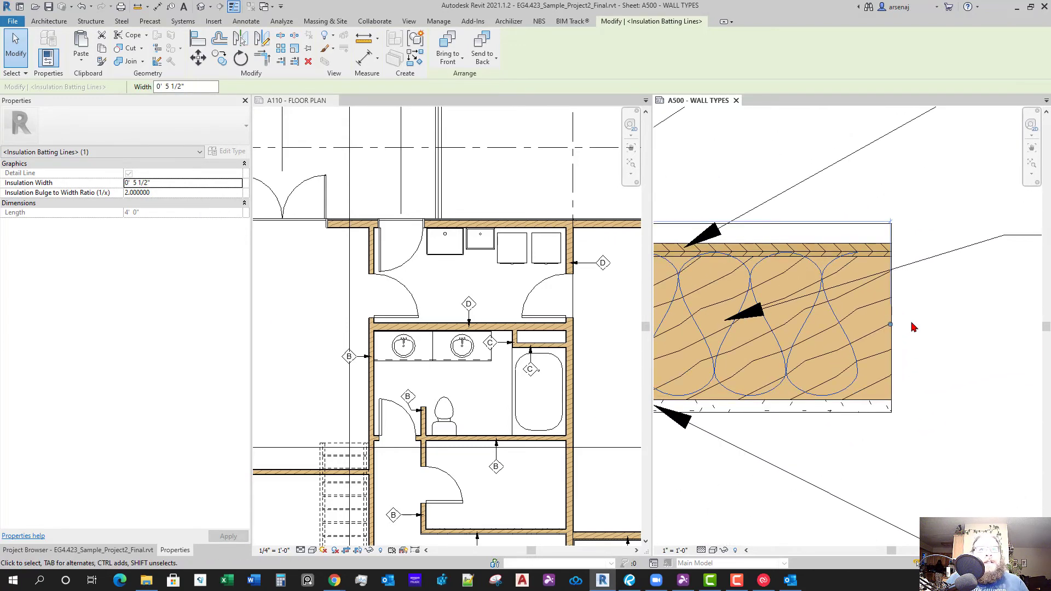
{"action": "key", "text": "Down"}
{"action": "key", "text": "Down"}
{"action": "key", "text": "Down"}
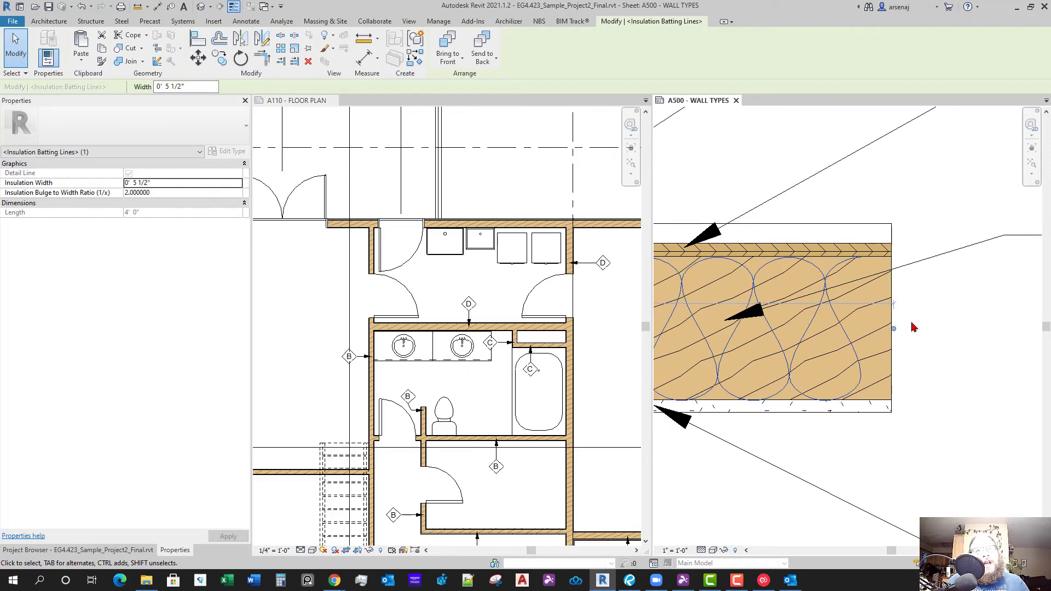
{"action": "key", "text": "Escape"}
{"action": "scroll", "coordinate": [915, 318], "scroll_direction": "down", "scroll_amount": 4}
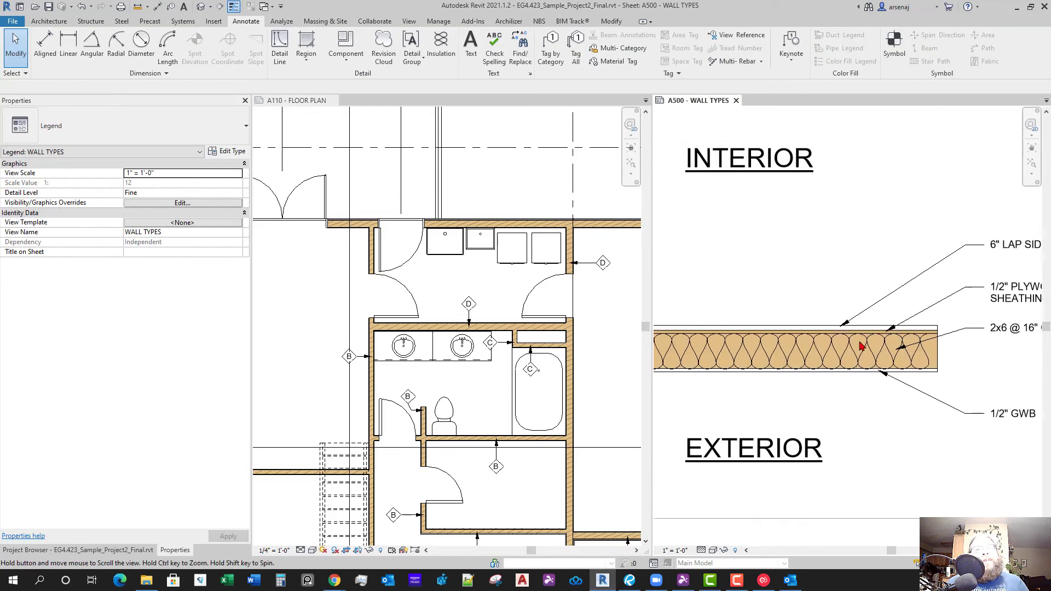
{"action": "scroll", "coordinate": [861, 346], "scroll_direction": "down", "scroll_amount": 3}
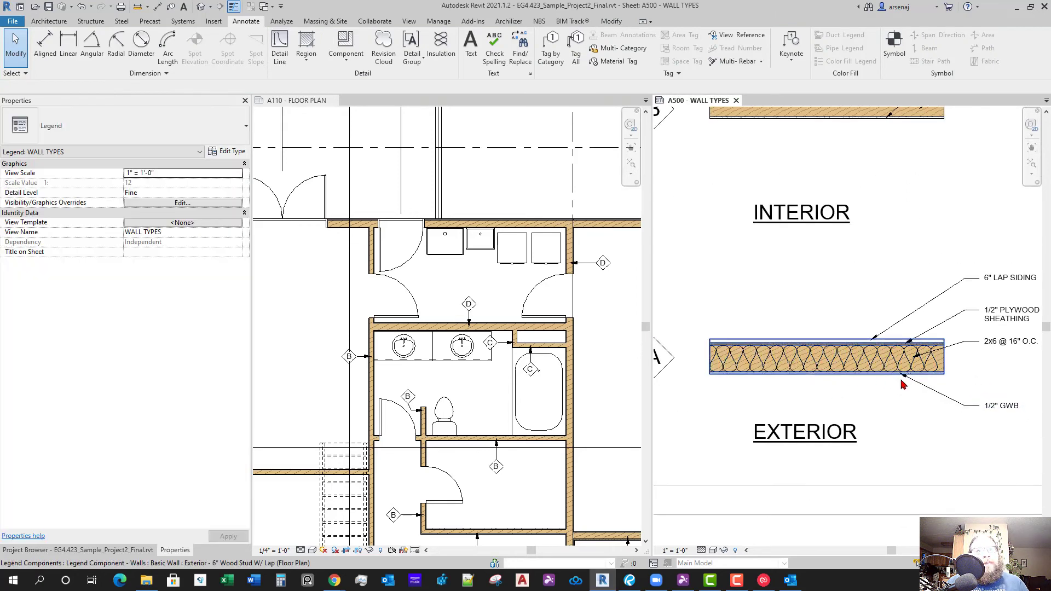
{"action": "scroll", "coordinate": [903, 385], "scroll_direction": "up", "scroll_amount": 2}
{"action": "scroll", "coordinate": [874, 340], "scroll_direction": "down", "scroll_amount": 2}
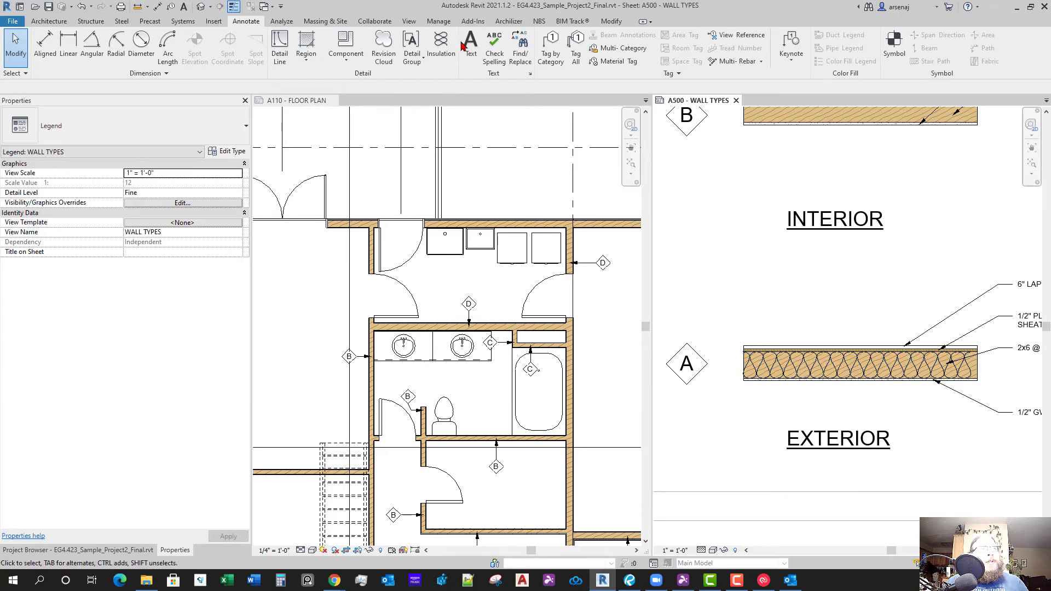
{"action": "left_click", "coordinate": [466, 42]}
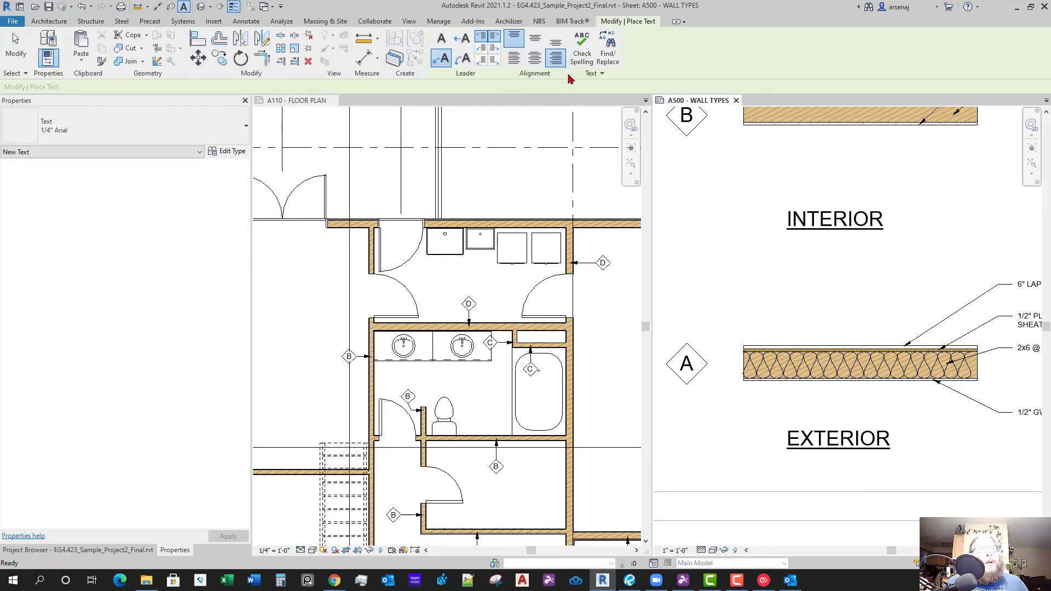
{"action": "scroll", "coordinate": [718, 327], "scroll_direction": "up", "scroll_amount": 1}
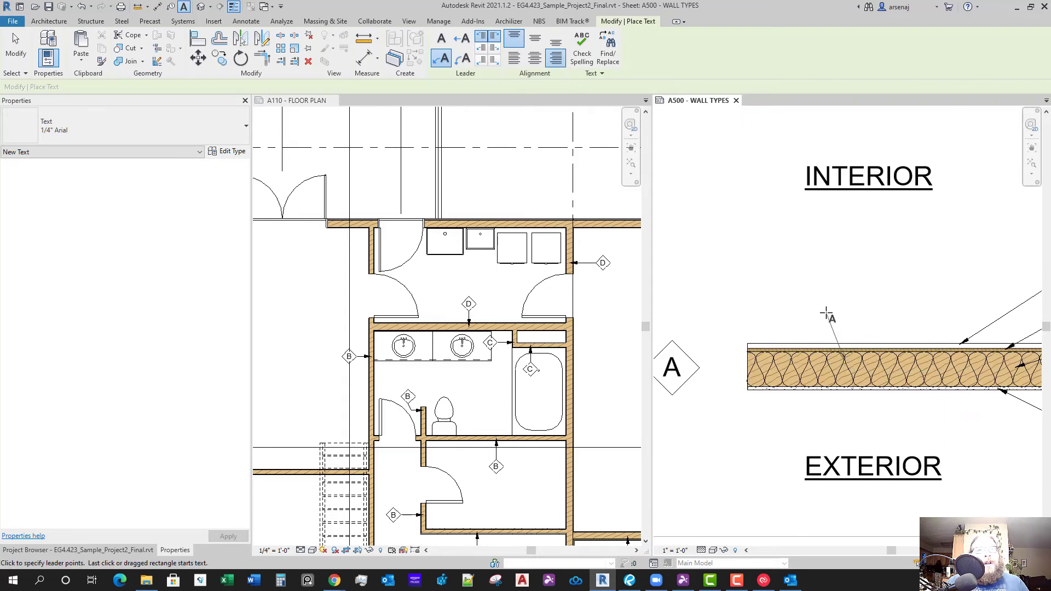
{"action": "left_click", "coordinate": [806, 327]}
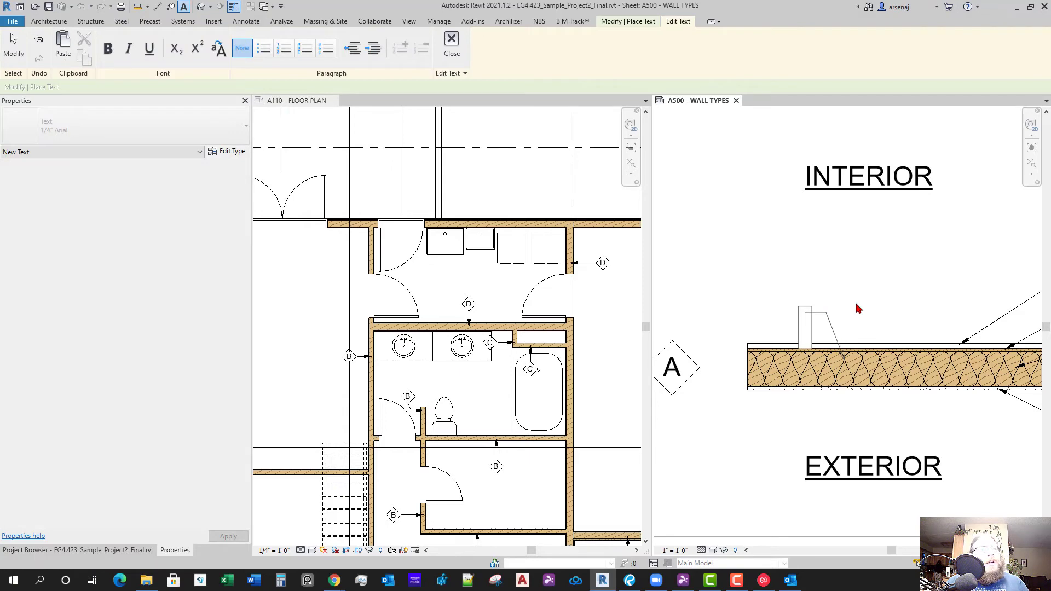
{"action": "left_click", "coordinate": [766, 286]}
{"action": "key", "text": "Escape"}
{"action": "key", "text": "Escape"}
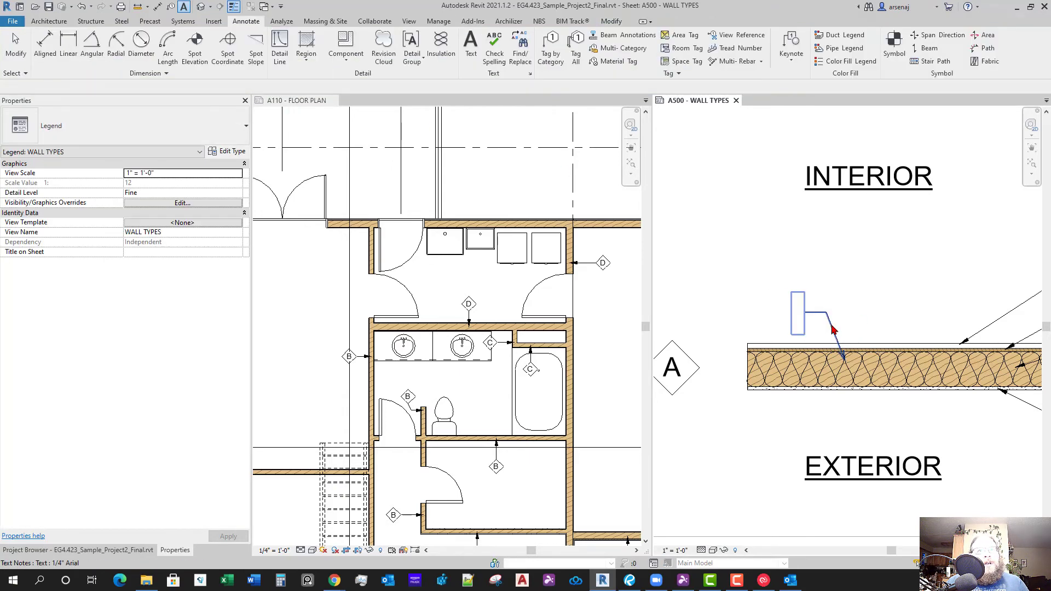
{"action": "left_click", "coordinate": [832, 326]}
{"action": "key", "text": "Delete"}
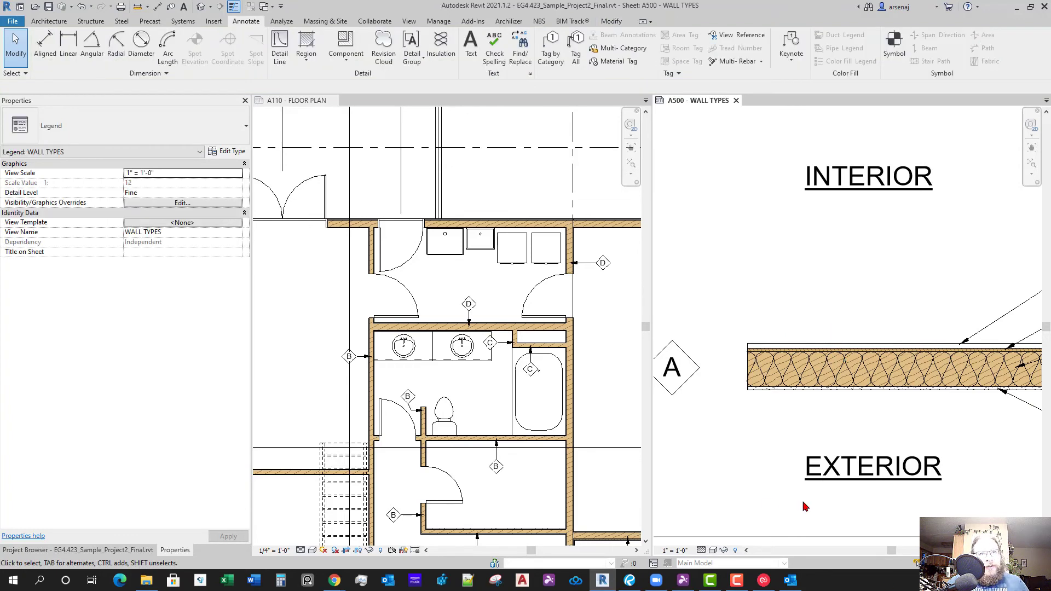
Add a 3/32" Arial note reading BATT INSULATION above wall type A, with a leader pointing to its insulation
{"action": "scroll", "coordinate": [819, 371], "scroll_direction": "down", "scroll_amount": 3}
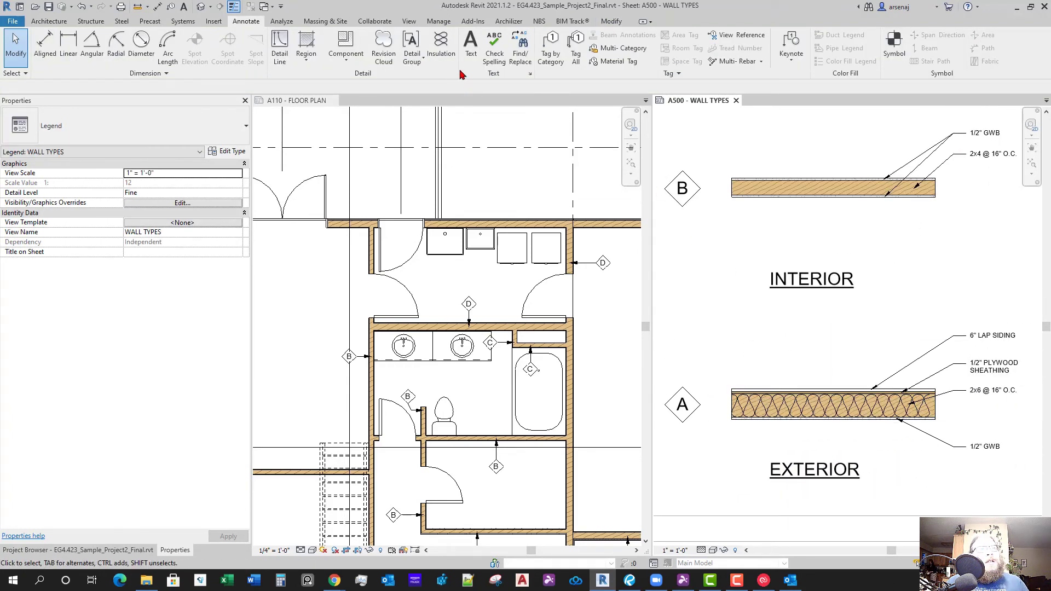
{"action": "left_click", "coordinate": [470, 49]}
{"action": "left_click", "coordinate": [132, 126]}
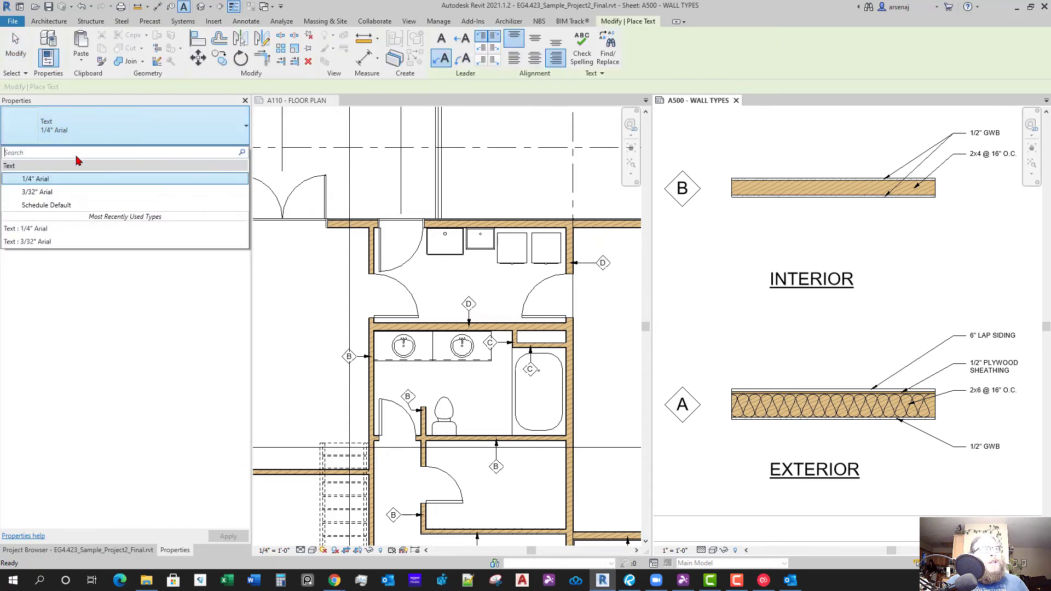
{"action": "left_click", "coordinate": [38, 192]}
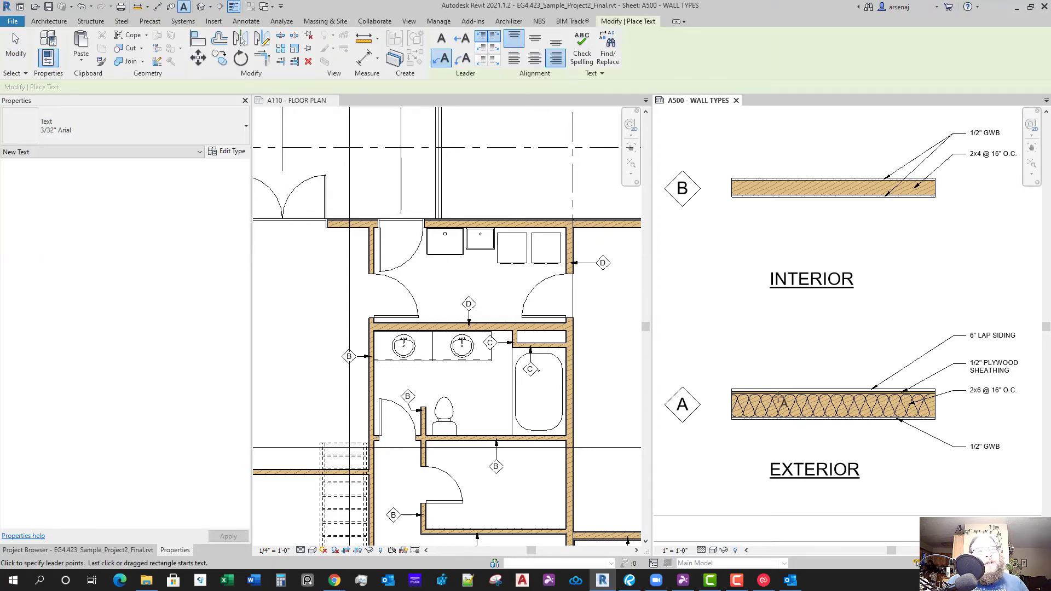
{"action": "scroll", "coordinate": [780, 396], "scroll_direction": "up", "scroll_amount": 2}
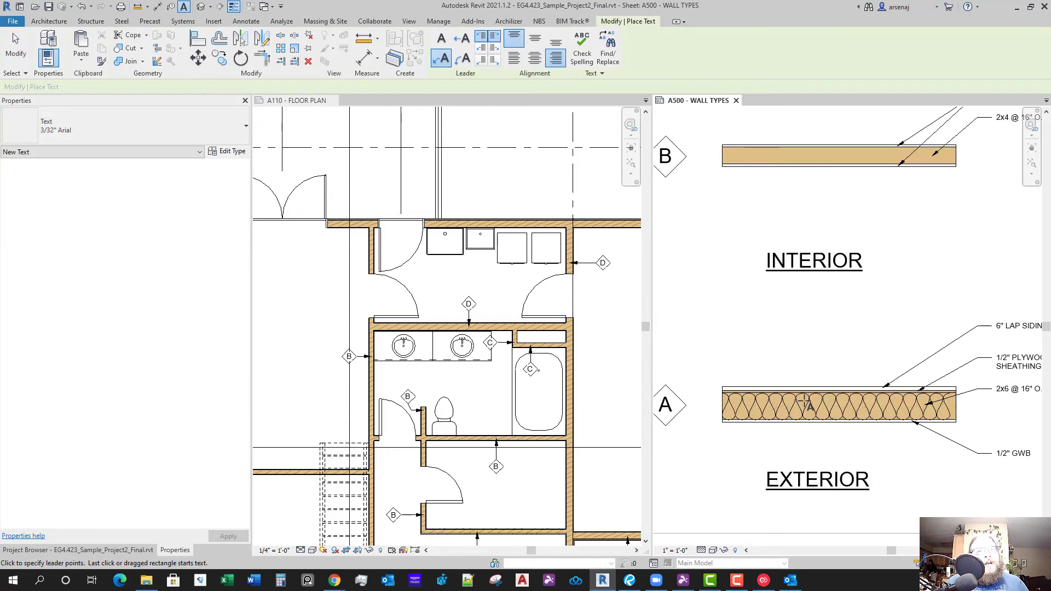
{"action": "left_click", "coordinate": [785, 352]}
{"action": "left_click", "coordinate": [788, 384]}
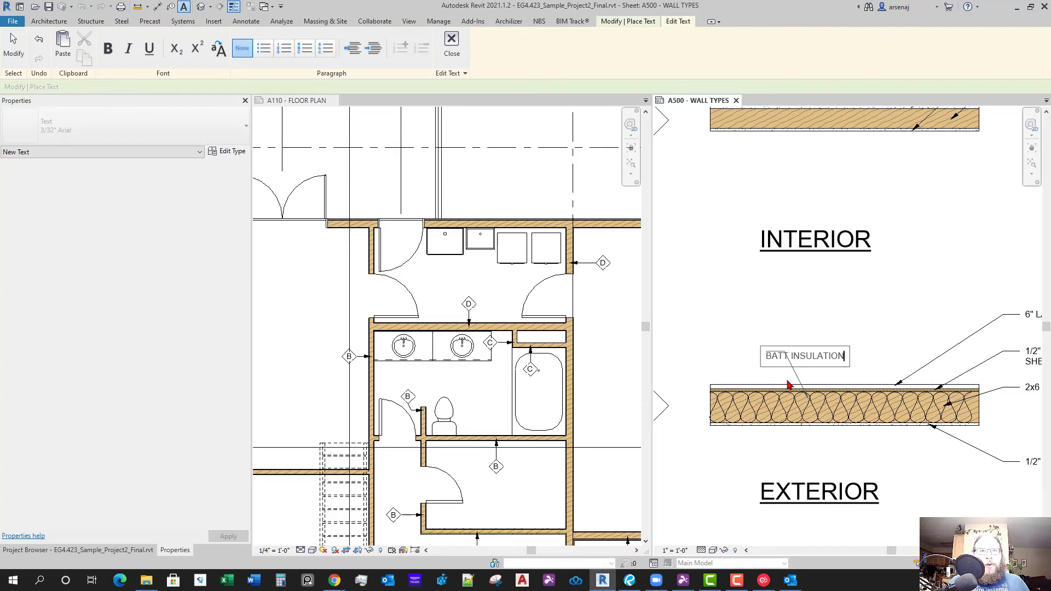
{"action": "left_click", "coordinate": [863, 304]}
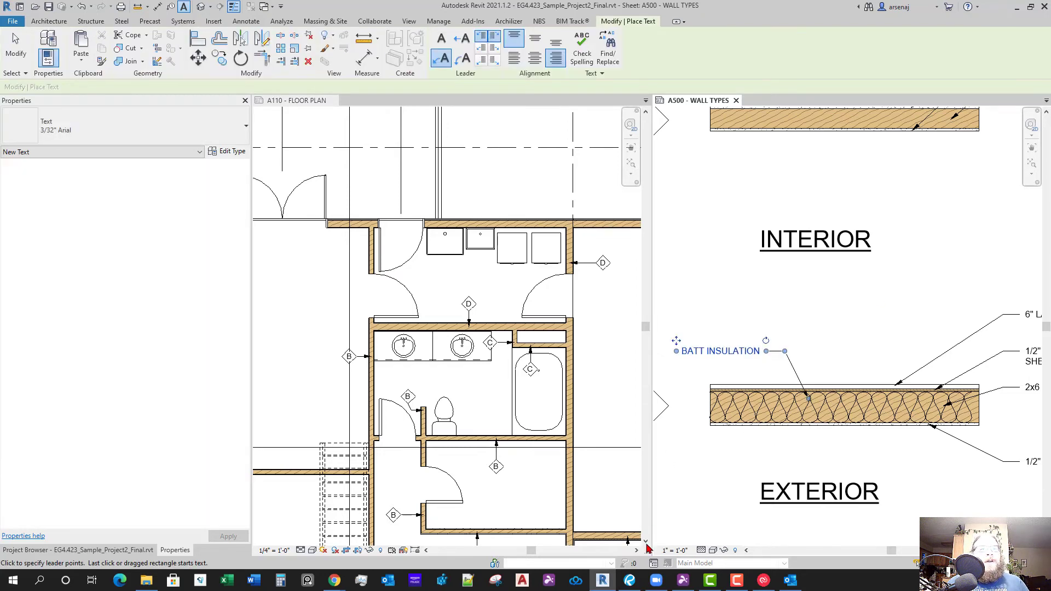
Switch to Bluebeam Revu and examine the wording of the W2 partition's sound attenuation and insulation note
{"action": "left_click", "coordinate": [629, 581]}
{"action": "scroll", "coordinate": [680, 348], "scroll_direction": "up", "scroll_amount": 8}
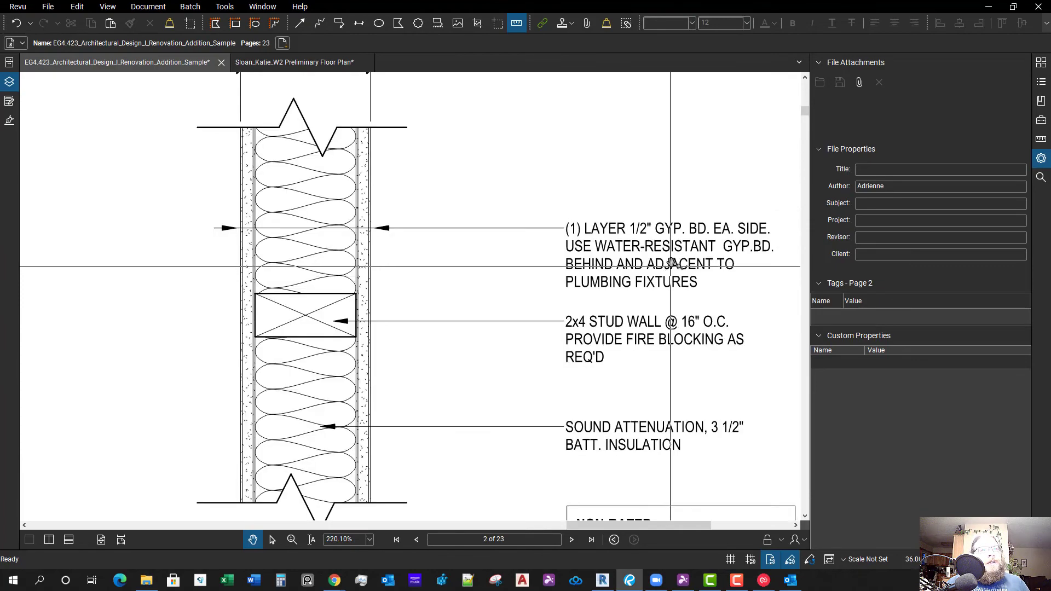
{"action": "scroll", "coordinate": [710, 368], "scroll_direction": "down", "scroll_amount": 4}
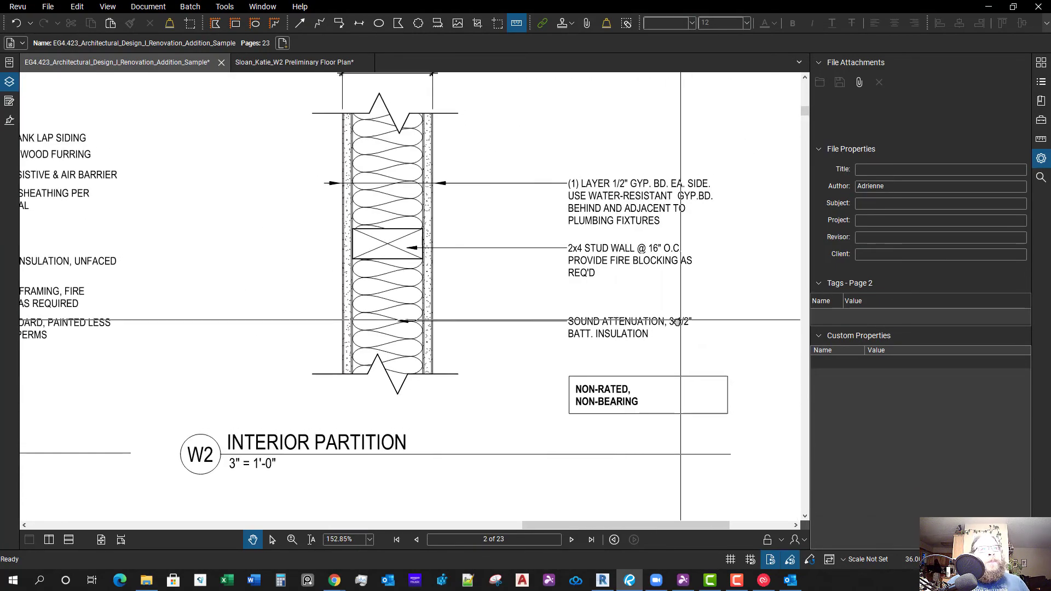
{"action": "scroll", "coordinate": [668, 382], "scroll_direction": "up", "scroll_amount": 4}
{"action": "scroll", "coordinate": [609, 357], "scroll_direction": "down", "scroll_amount": 3}
{"action": "scroll", "coordinate": [609, 357], "scroll_direction": "down", "scroll_amount": 1}
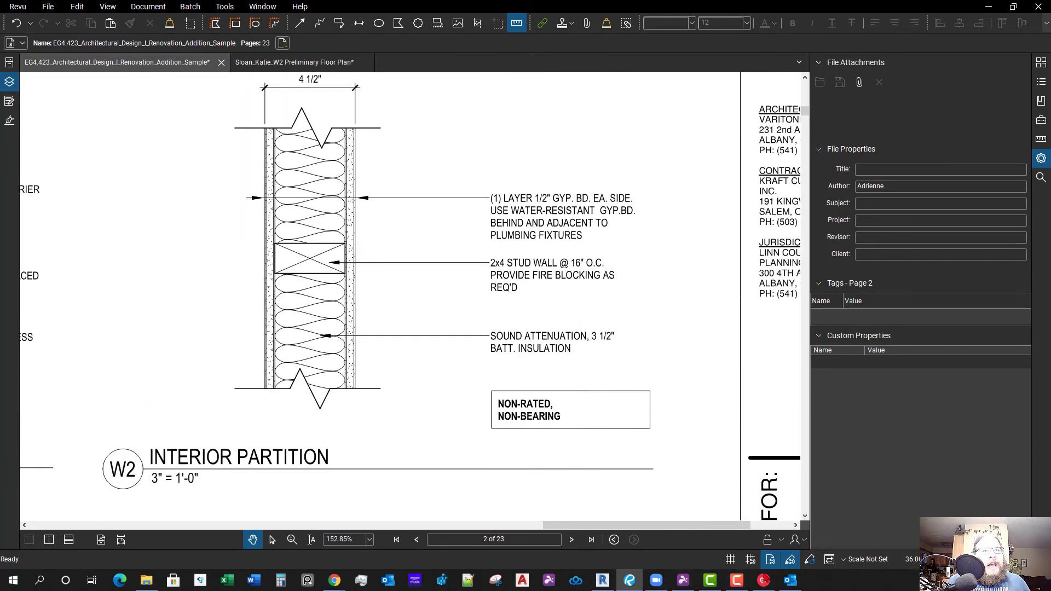
Switch to Revit and extend wall type A's insulation note to read SOUND ATENUATION 5 1/2" BATT INSULATION
{"action": "left_click", "coordinate": [604, 580]}
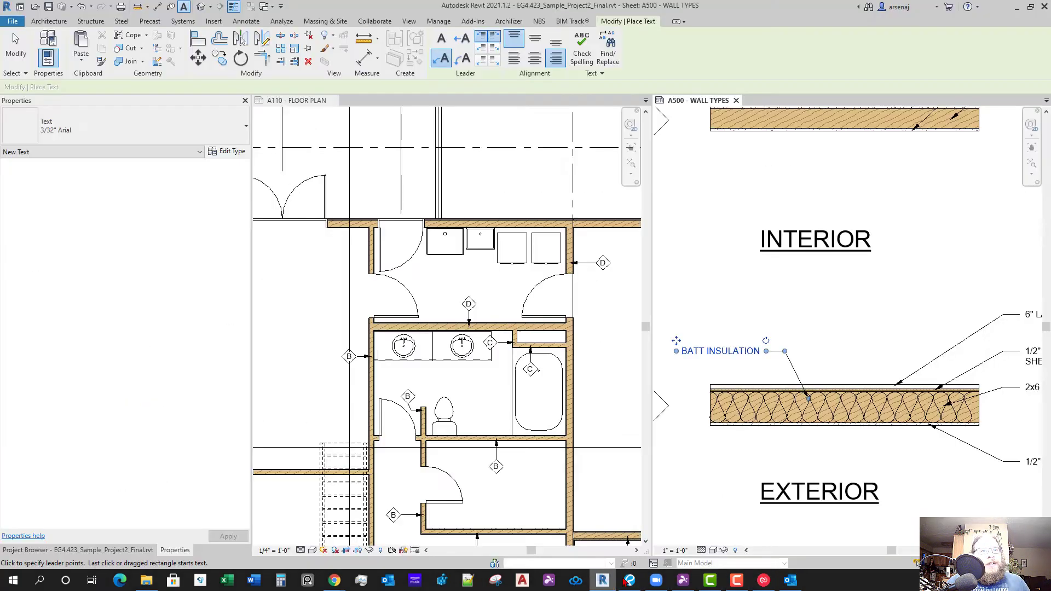
{"action": "scroll", "coordinate": [752, 382], "scroll_direction": "up", "scroll_amount": 2}
{"action": "left_click", "coordinate": [753, 382]}
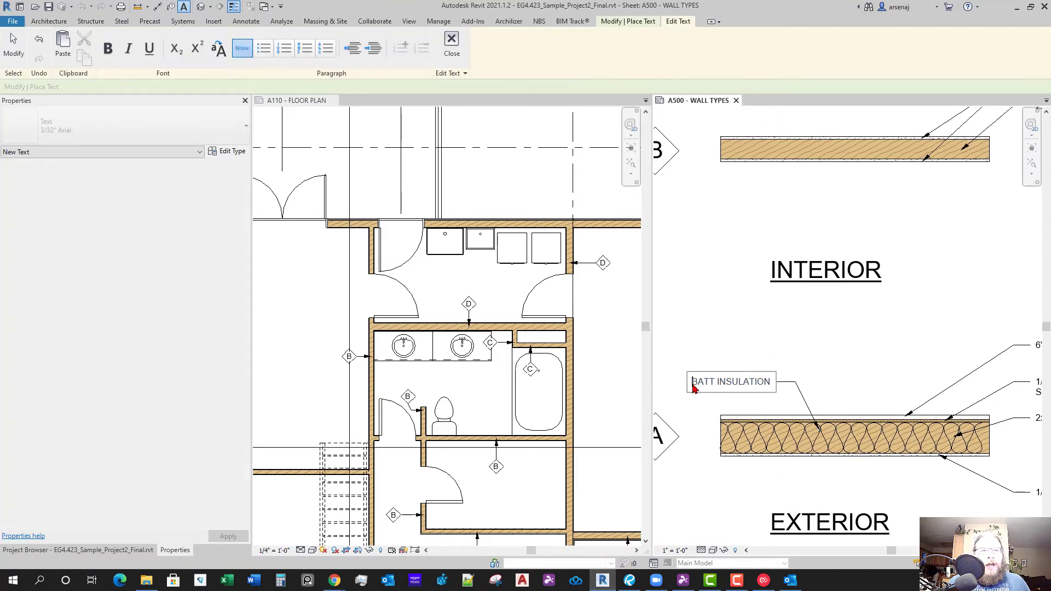
{"action": "type", "text": "SOUND"}
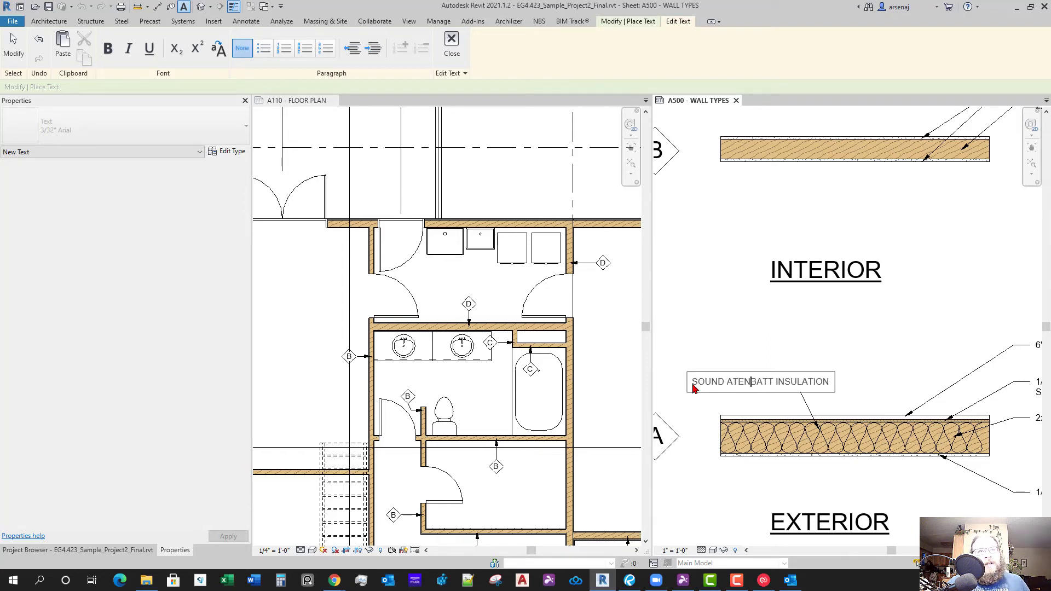
{"action": "type", "text": "ATENUATION 5 1/2\""}
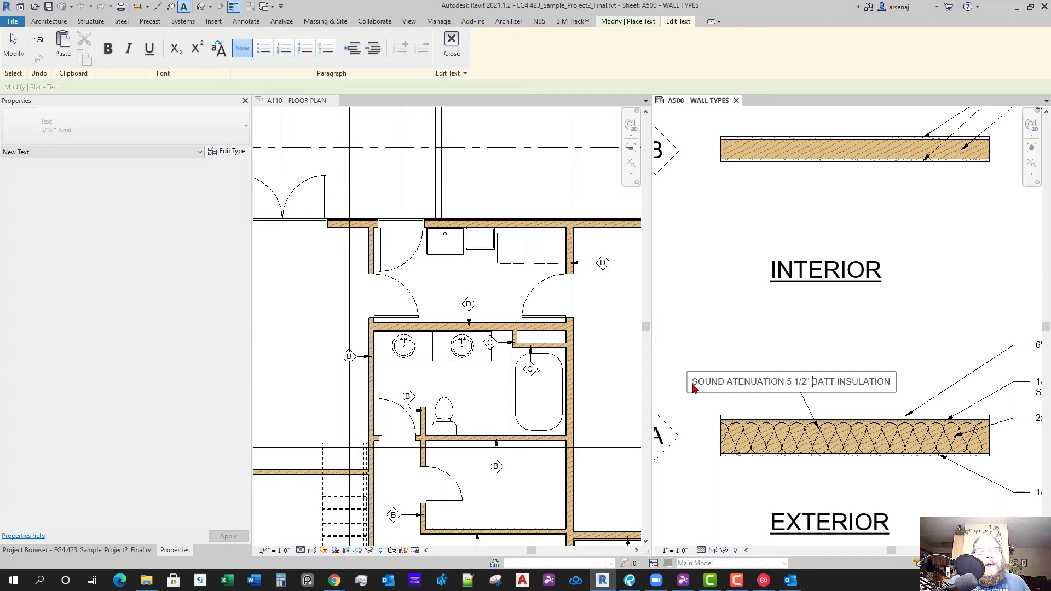
{"action": "left_click", "coordinate": [771, 327]}
Narrow the insulation note's text box so BATT INSULATION wraps onto a second line above wall type A
{"action": "scroll", "coordinate": [769, 337], "scroll_direction": "down", "scroll_amount": 3}
{"action": "middle_click_drag", "start_coordinate": [704, 372], "coordinate": [746, 380]}
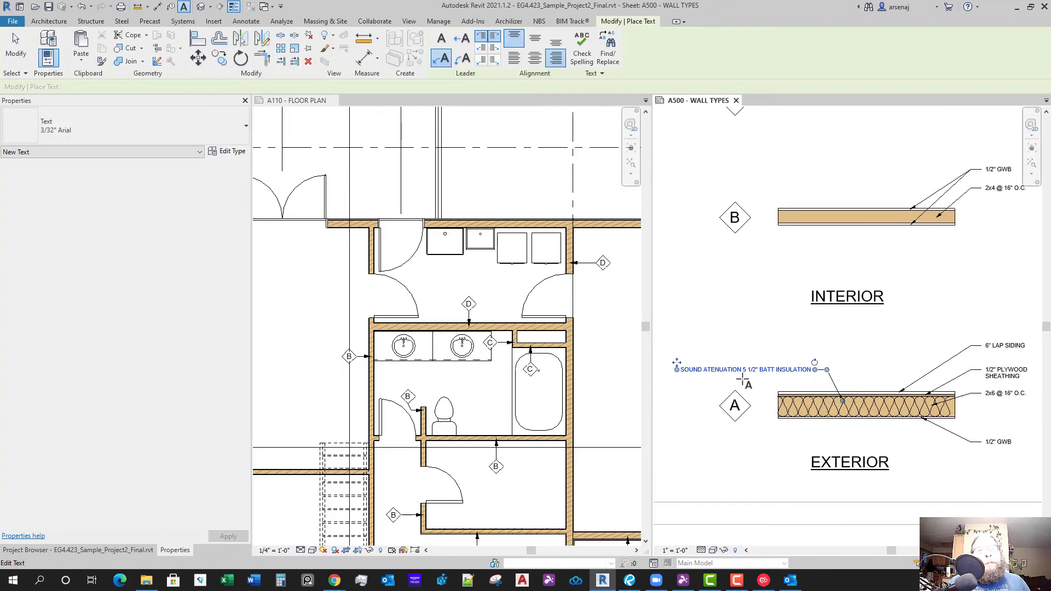
{"action": "scroll", "coordinate": [728, 377], "scroll_direction": "up", "scroll_amount": 1}
{"action": "left_click_drag", "start_coordinate": [671, 354], "coordinate": [729, 362]}
{"action": "key", "text": "Escape"}
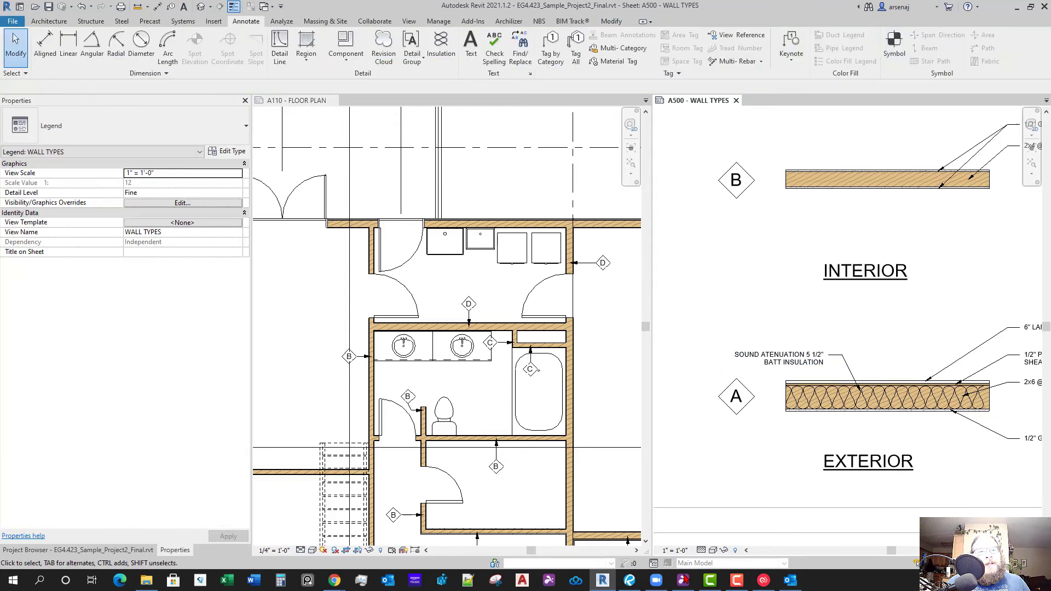
Spell-check the insulation note and the other legend notes, changing ATENUATION to ATTENUATION and ignoring all instances of O.C. and C
{"action": "left_click", "coordinate": [630, 580]}
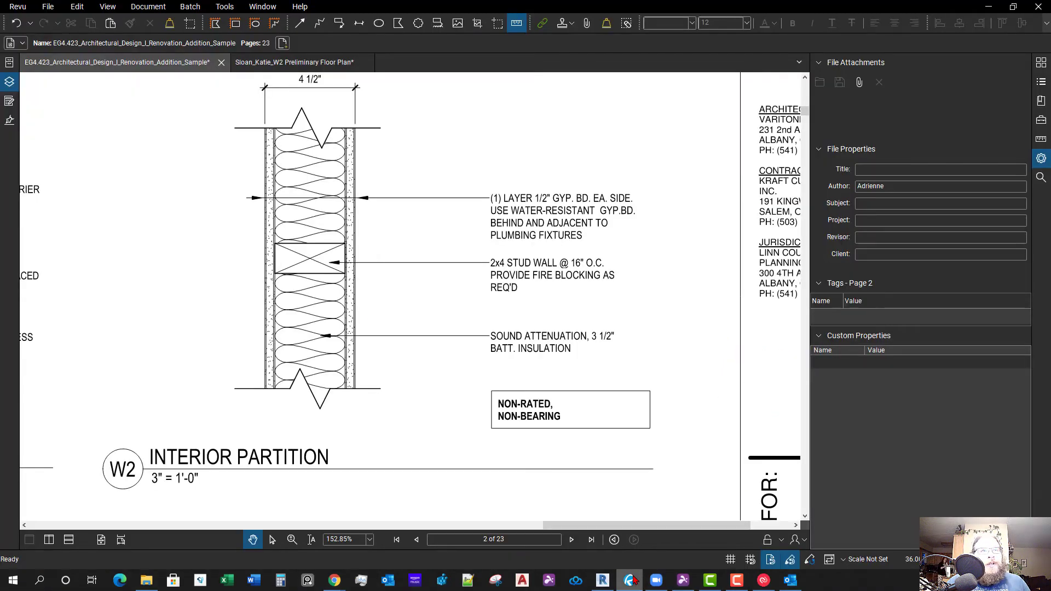
{"action": "left_click", "coordinate": [632, 580]}
{"action": "scroll", "coordinate": [778, 350], "scroll_direction": "up", "scroll_amount": 2}
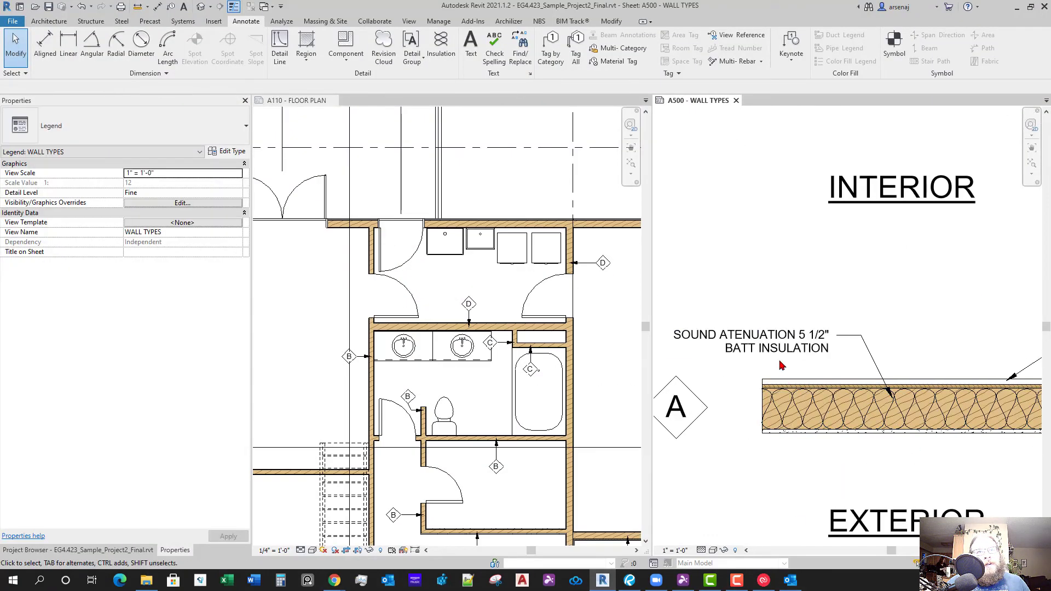
{"action": "left_click", "coordinate": [776, 350]}
{"action": "middle_click_drag", "start_coordinate": [765, 349], "coordinate": [783, 350]}
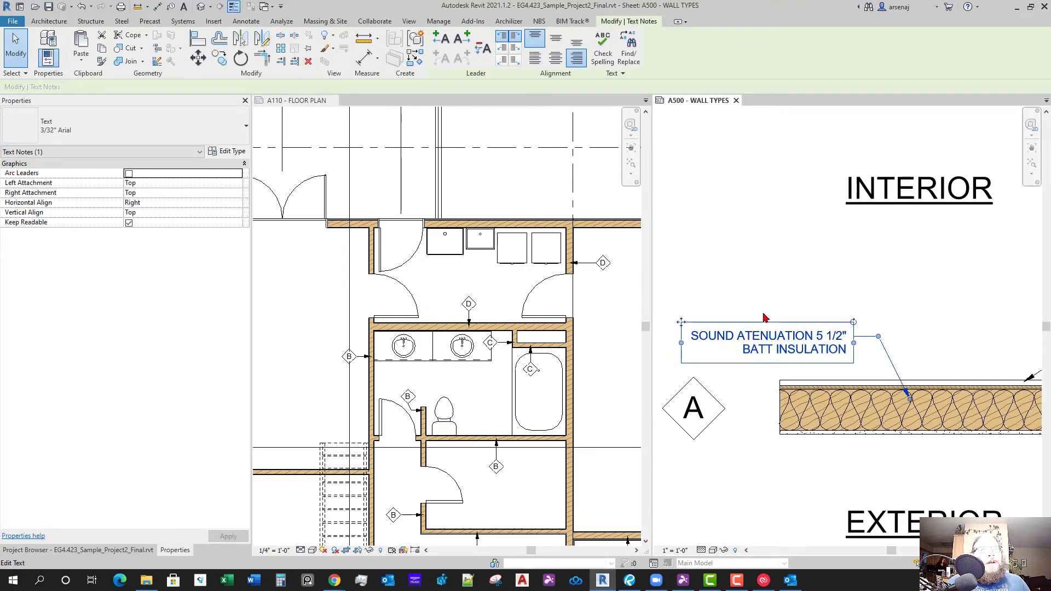
{"action": "left_click", "coordinate": [590, 51]}
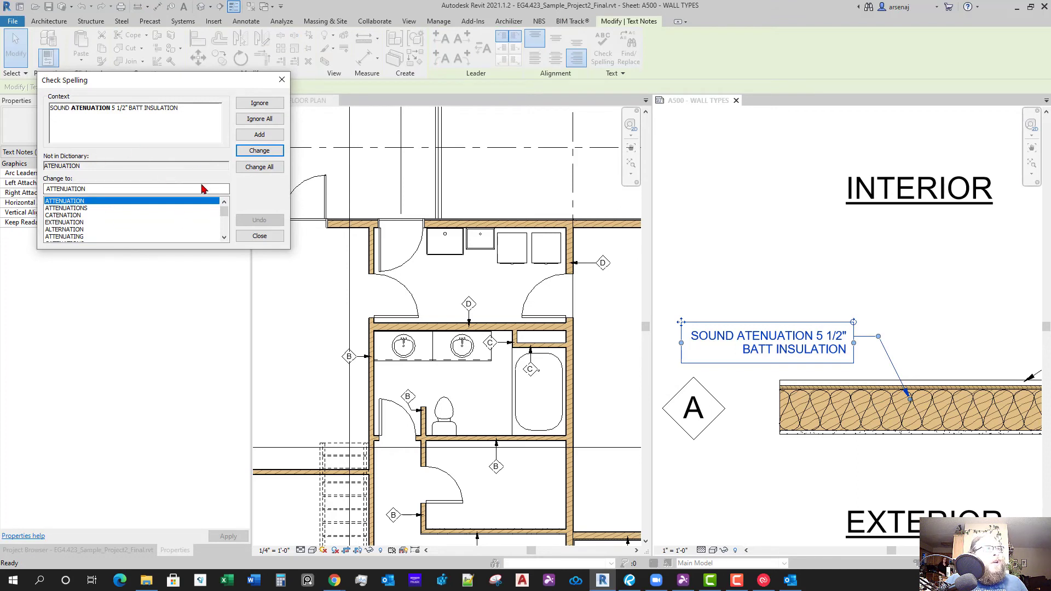
{"action": "left_click", "coordinate": [260, 151]}
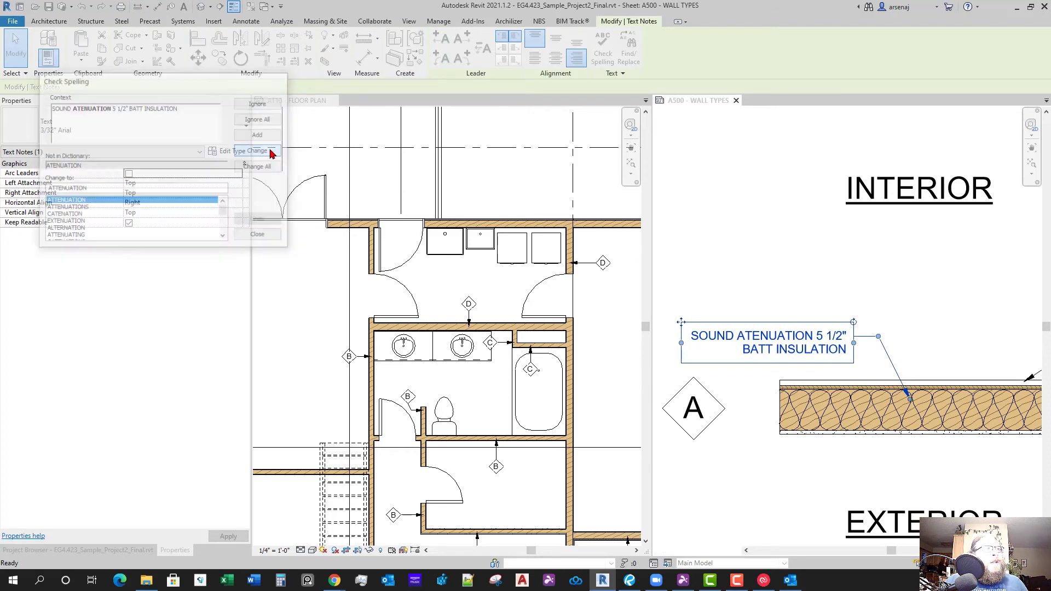
{"action": "left_click", "coordinate": [553, 302]}
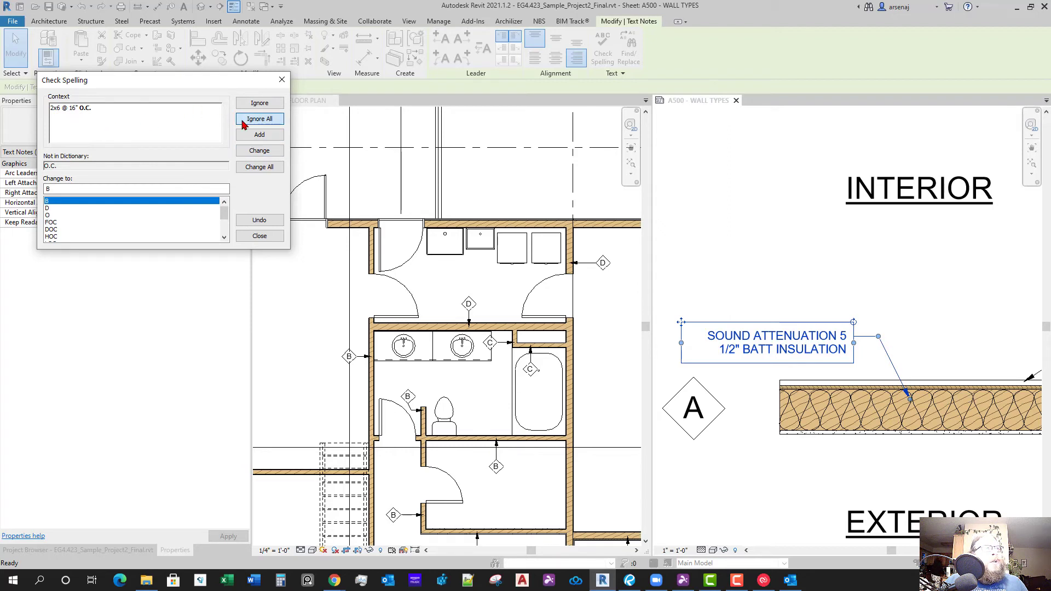
{"action": "left_click", "coordinate": [245, 124]}
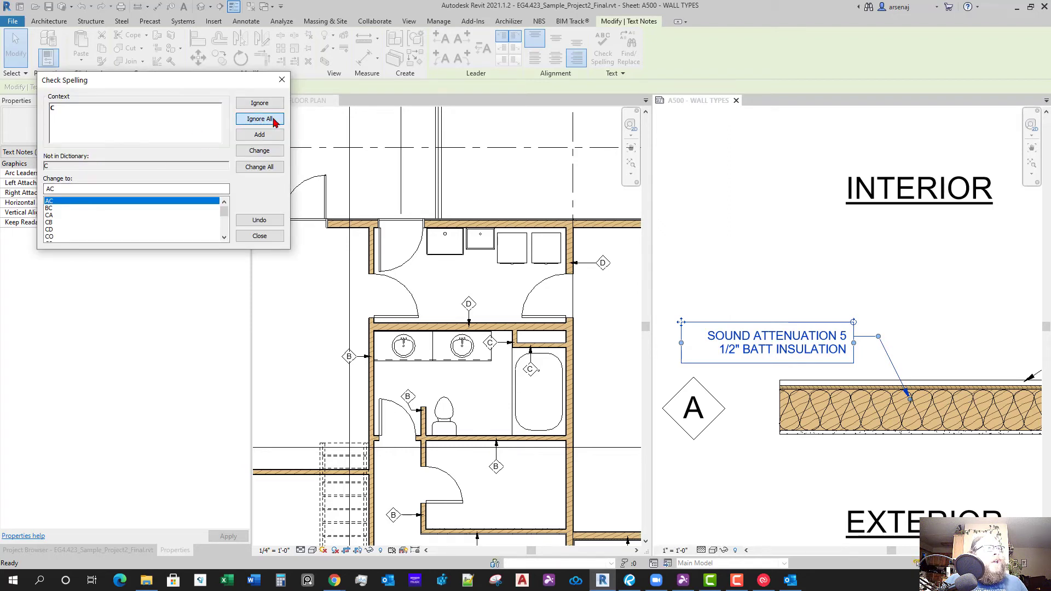
{"action": "left_click", "coordinate": [263, 119]}
{"action": "left_click", "coordinate": [592, 290]}
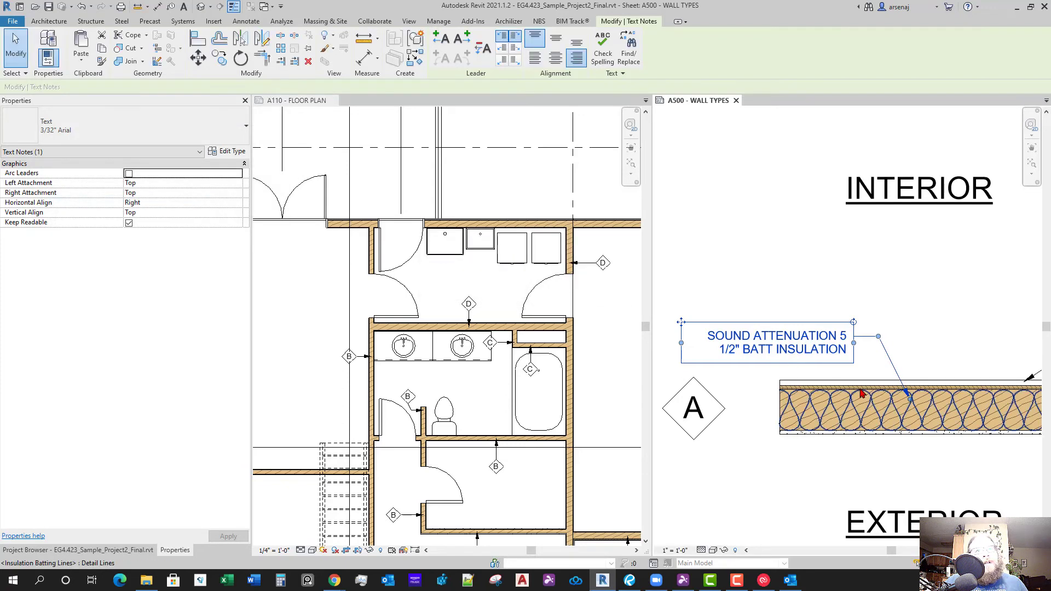
Widen the insulation note's text box slightly so 5 1/2" stays together on the first line
{"action": "left_click", "coordinate": [962, 294]}
{"action": "left_click", "coordinate": [681, 348]}
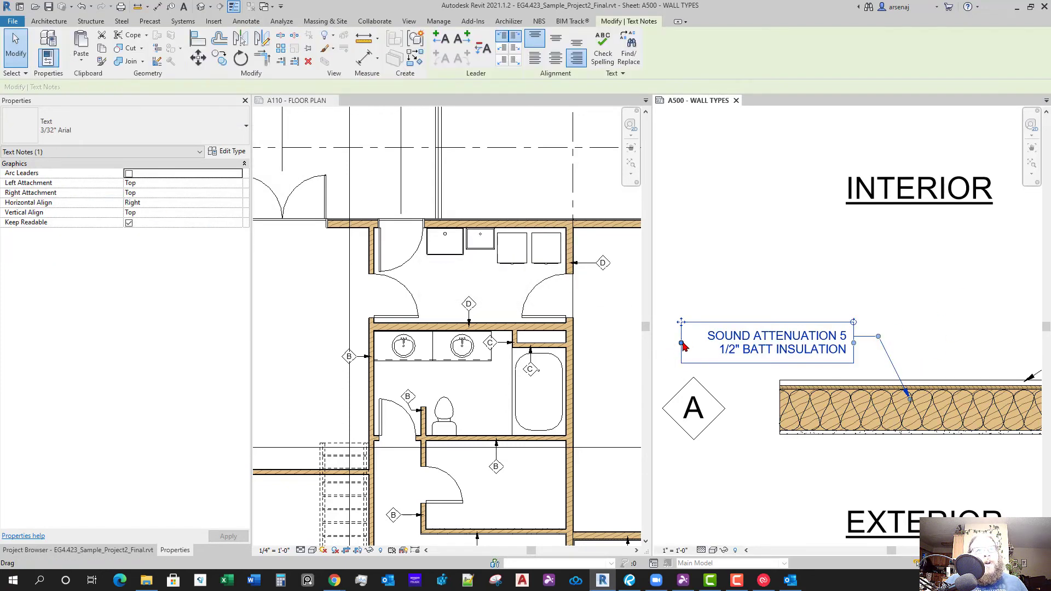
{"action": "left_click_drag", "start_coordinate": [681, 343], "coordinate": [674, 343]}
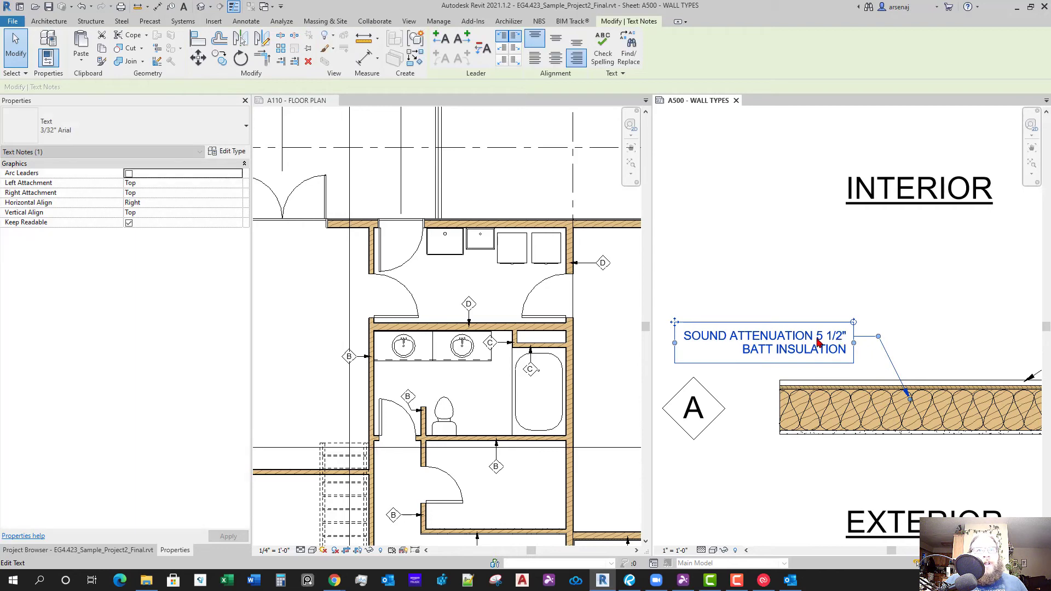
{"action": "scroll", "coordinate": [844, 347], "scroll_direction": "down", "scroll_amount": 4}
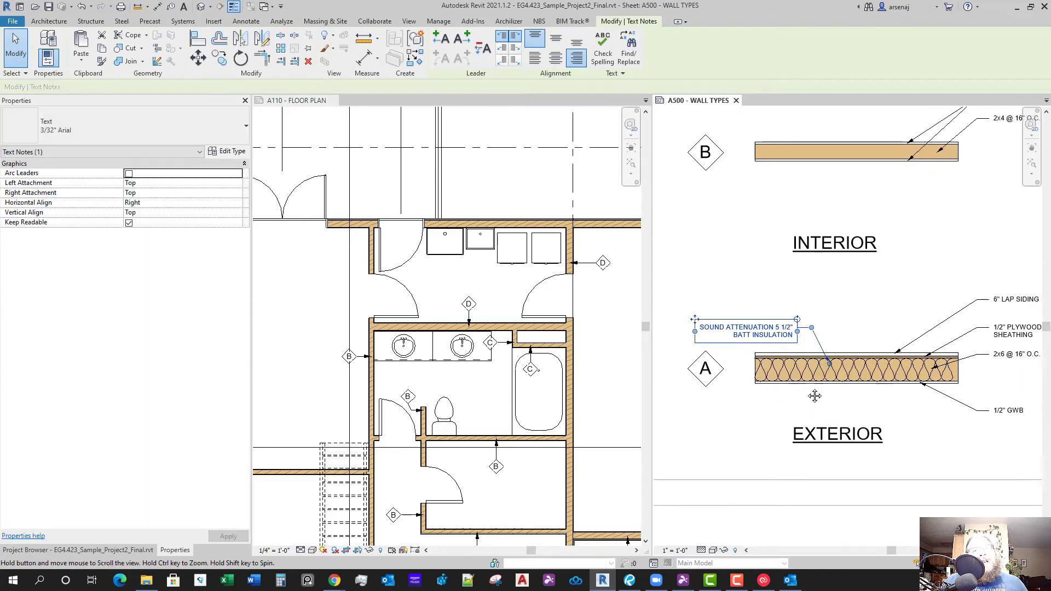
Try a narrower text box for the insulation note, then widen it again to keep 5 1/2" on one line
{"action": "left_click", "coordinate": [802, 346]}
{"action": "middle_click_drag", "start_coordinate": [847, 390], "coordinate": [857, 428]}
{"action": "scroll", "coordinate": [782, 393], "scroll_direction": "up", "scroll_amount": 4}
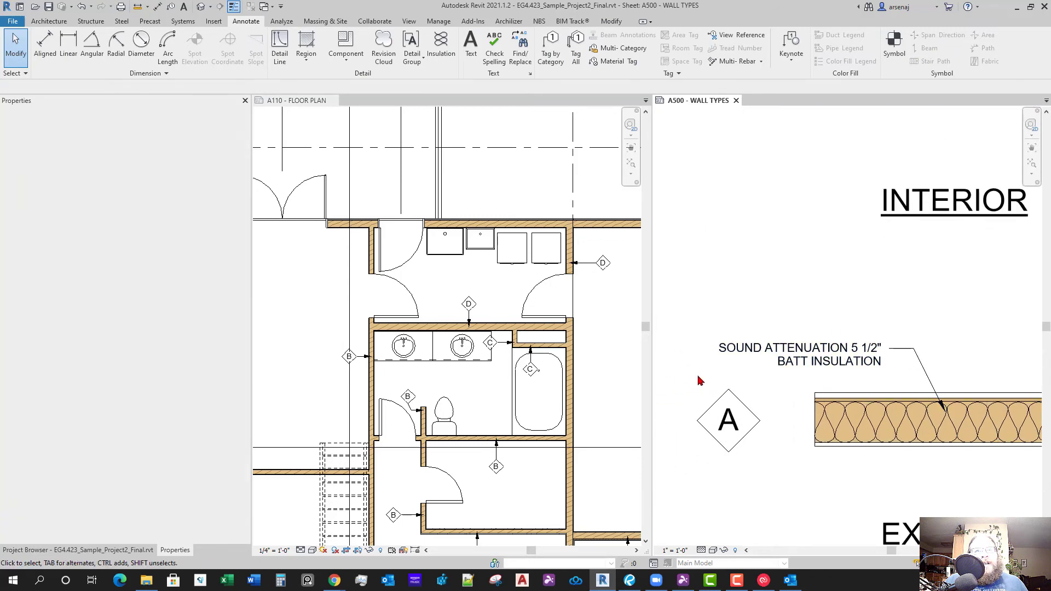
{"action": "left_click", "coordinate": [714, 359]}
{"action": "left_click_drag", "start_coordinate": [713, 358], "coordinate": [720, 359]}
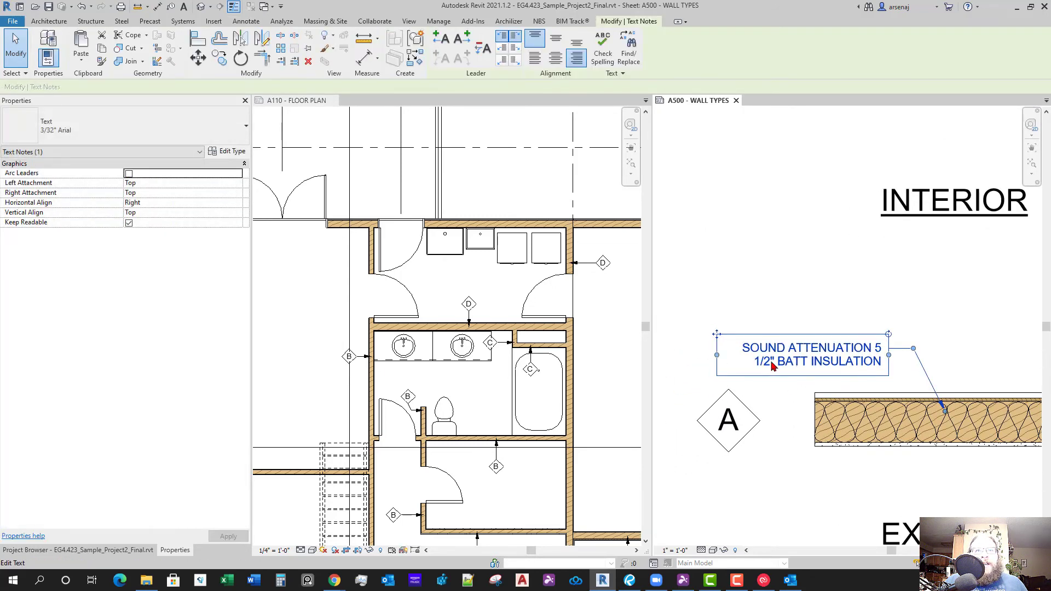
{"action": "left_click_drag", "start_coordinate": [718, 359], "coordinate": [709, 359]}
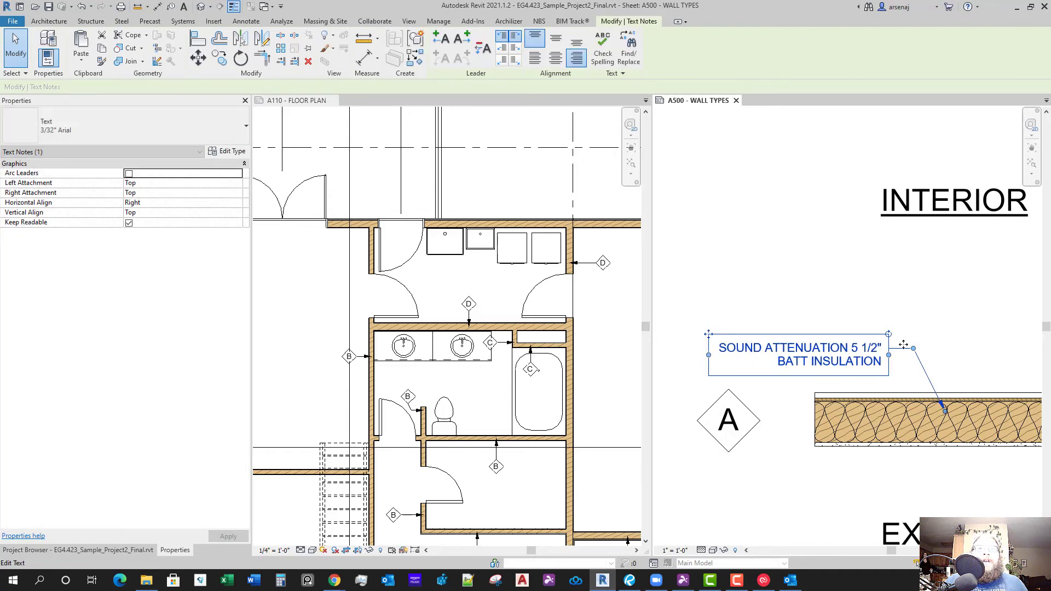
{"action": "scroll", "coordinate": [889, 377], "scroll_direction": "down", "scroll_amount": 2}
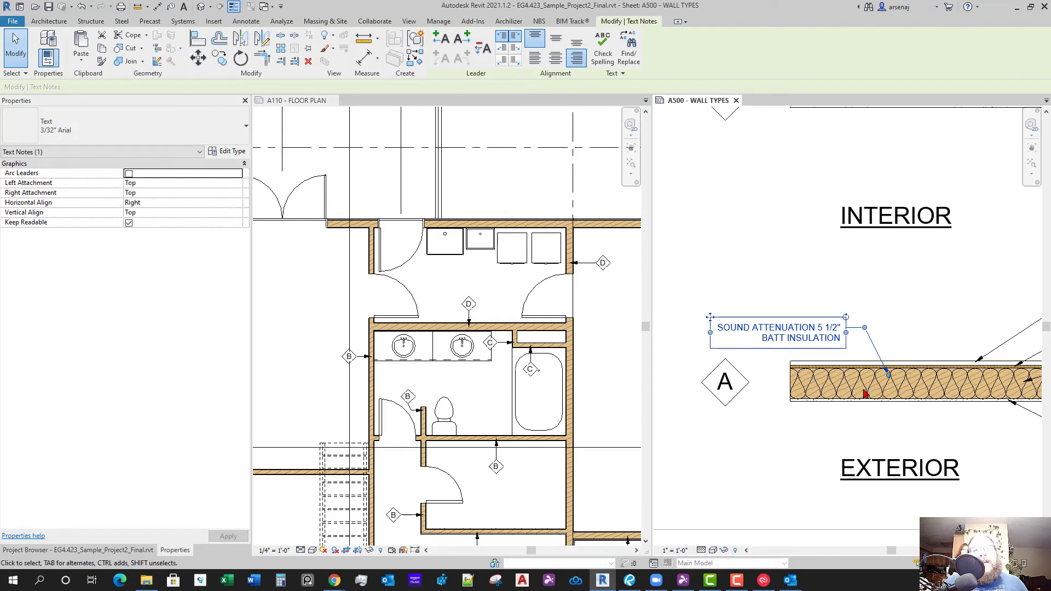
{"action": "scroll", "coordinate": [873, 408], "scroll_direction": "down", "scroll_amount": 3}
{"action": "key", "text": "Escape"}
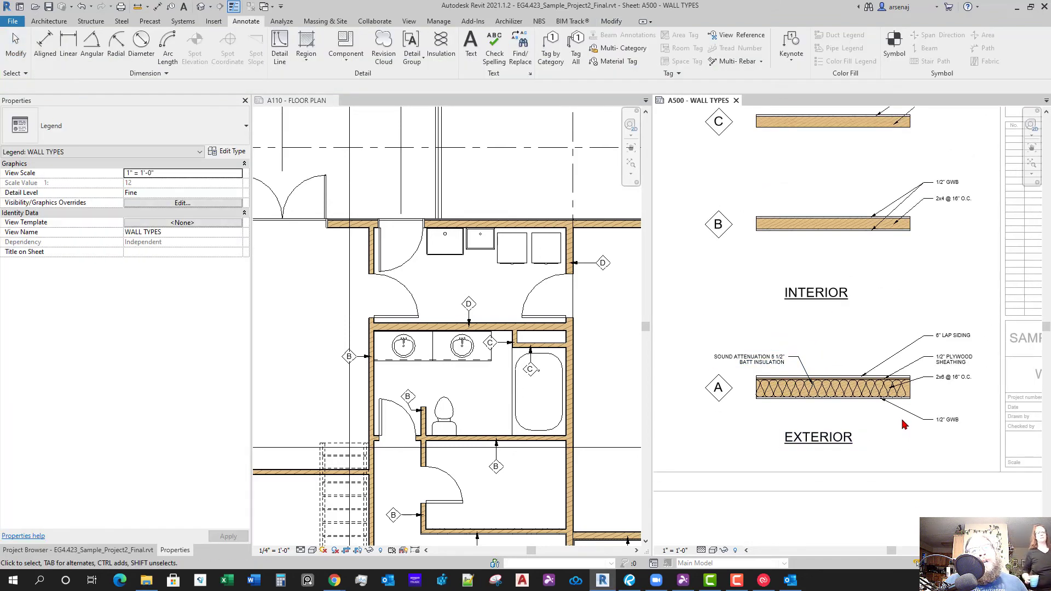
Examine the wall types legend and the tagged walls around the bathrooms on the A110 floor plan
{"action": "scroll", "coordinate": [900, 411], "scroll_direction": "up", "scroll_amount": 2}
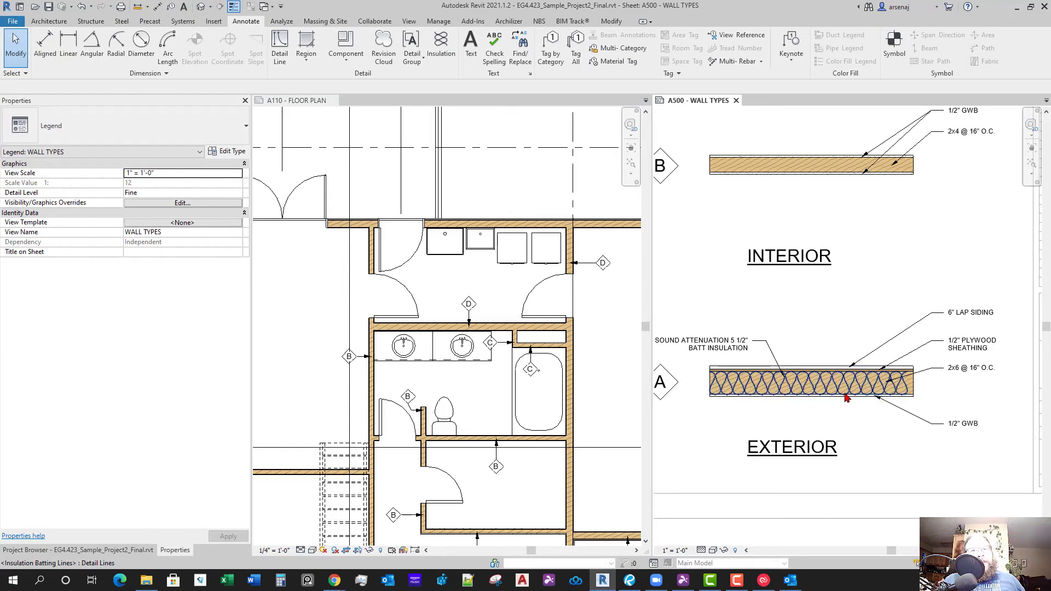
{"action": "scroll", "coordinate": [888, 441], "scroll_direction": "down", "scroll_amount": 5}
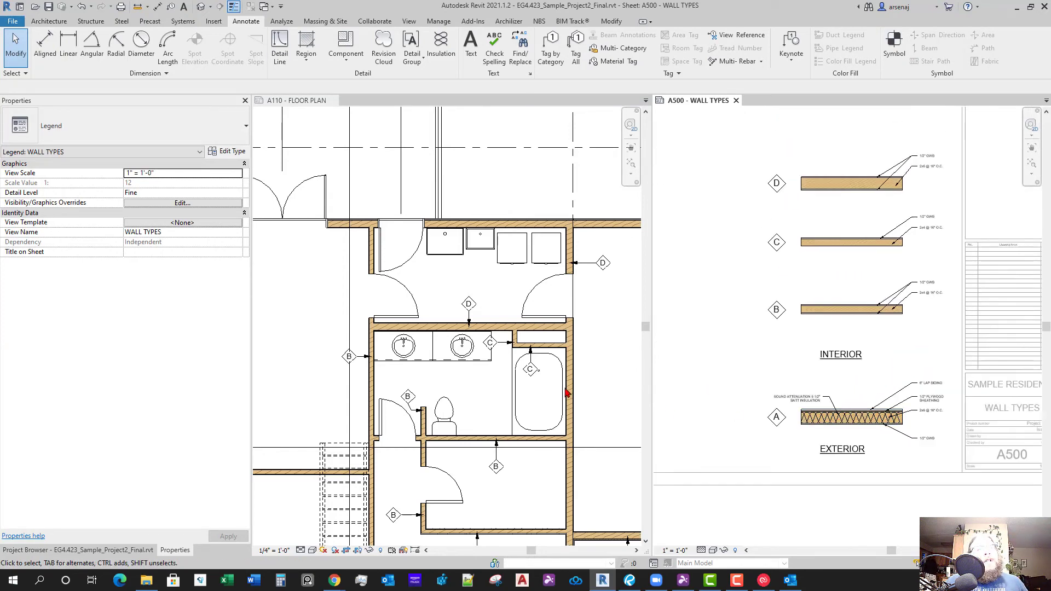
{"action": "scroll", "coordinate": [500, 405], "scroll_direction": "down", "scroll_amount": 3}
{"action": "middle_click_drag", "start_coordinate": [420, 470], "coordinate": [488, 411]}
{"action": "scroll", "coordinate": [488, 411], "scroll_direction": "up", "scroll_amount": 6}
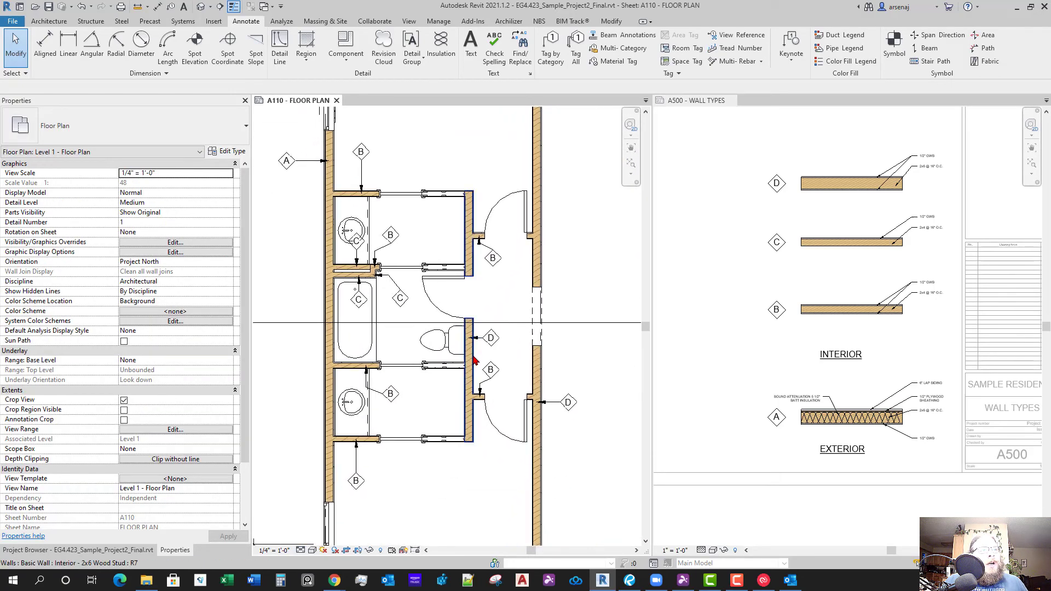
{"action": "middle_click_drag", "start_coordinate": [471, 425], "coordinate": [440, 419]}
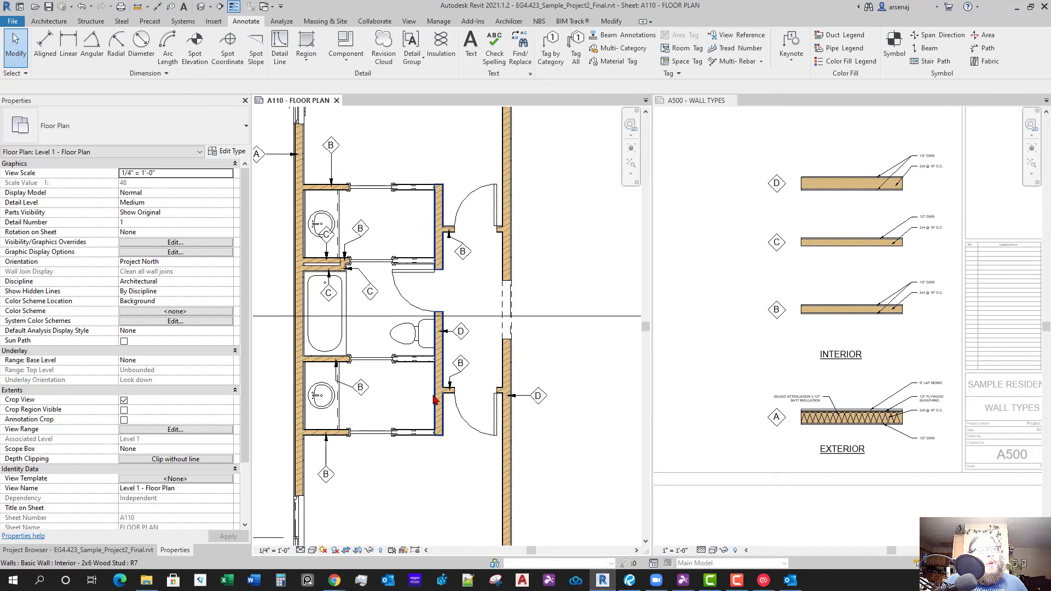
{"action": "middle_click_drag", "start_coordinate": [486, 325], "coordinate": [484, 390]}
{"action": "scroll", "coordinate": [498, 376], "scroll_direction": "down", "scroll_amount": 2}
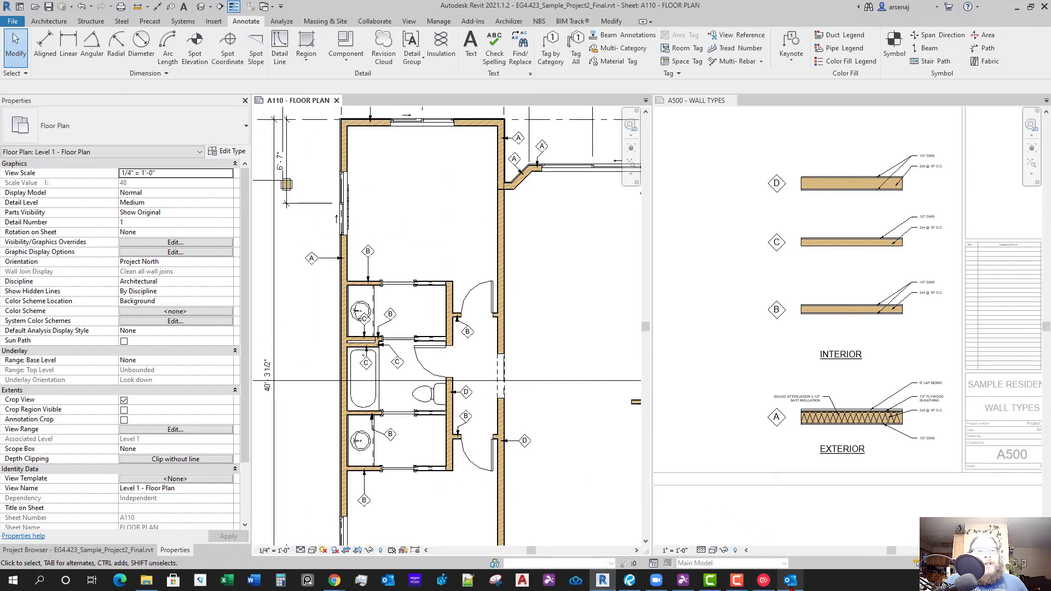
Switch to Bluebeam Revu and examine the insulation notes of interior partitions W1 to W4 and exterior walls W5 and W6
{"action": "left_click", "coordinate": [630, 583]}
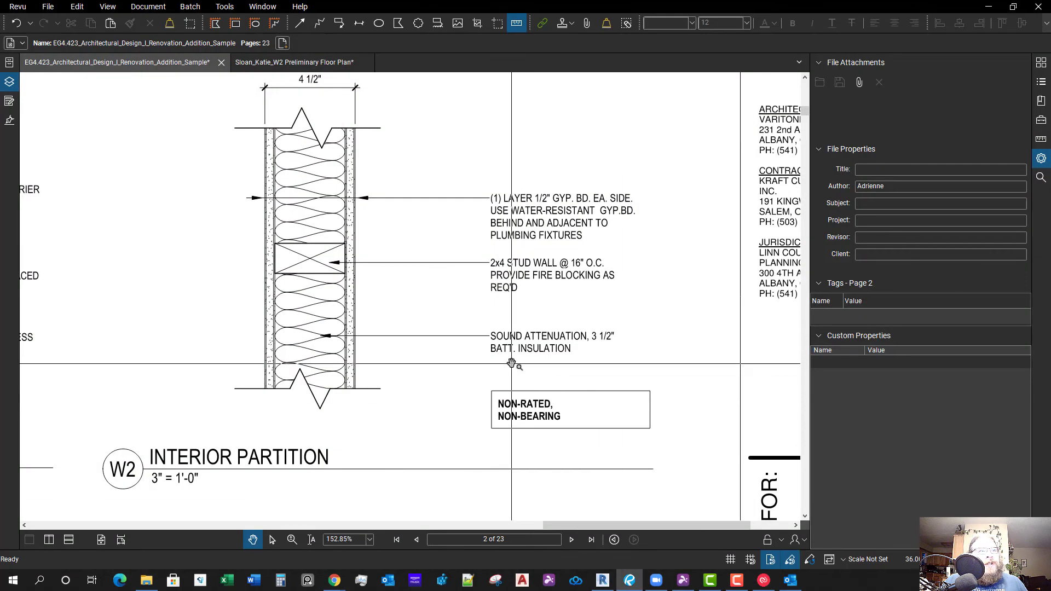
{"action": "scroll", "coordinate": [537, 291], "scroll_direction": "down", "scroll_amount": 3}
{"action": "scroll", "coordinate": [537, 291], "scroll_direction": "up", "scroll_amount": 4}
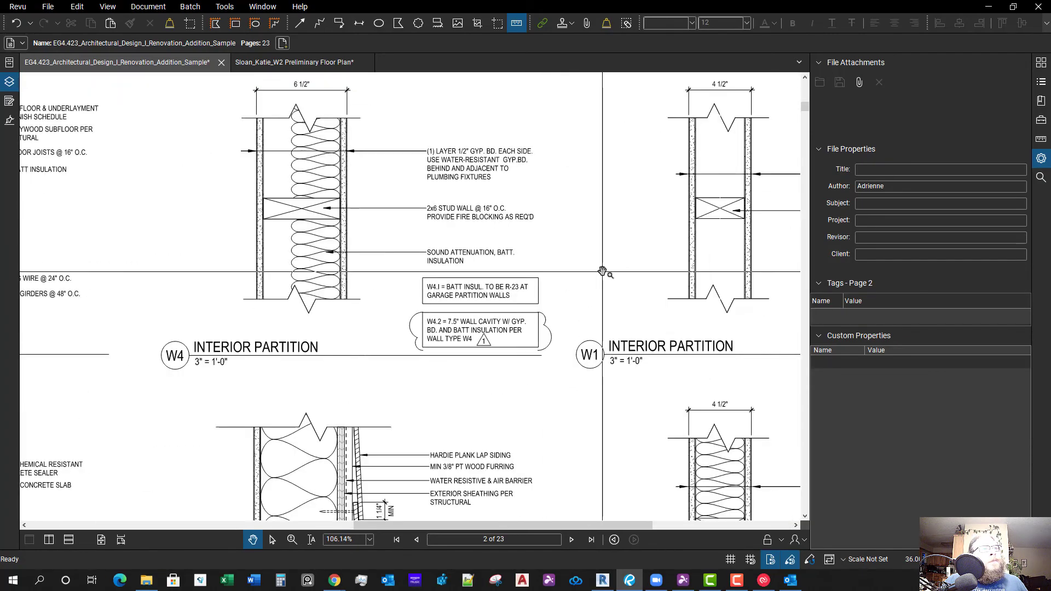
{"action": "scroll", "coordinate": [594, 284], "scroll_direction": "down", "scroll_amount": 4}
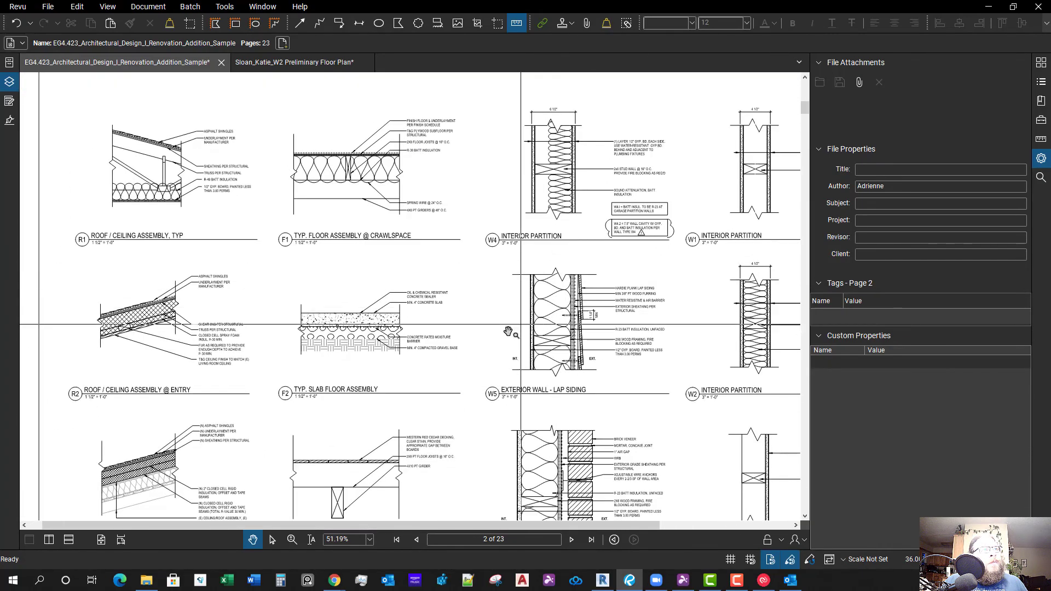
{"action": "scroll", "coordinate": [542, 350], "scroll_direction": "down", "scroll_amount": 2}
{"action": "scroll", "coordinate": [547, 277], "scroll_direction": "up", "scroll_amount": 4}
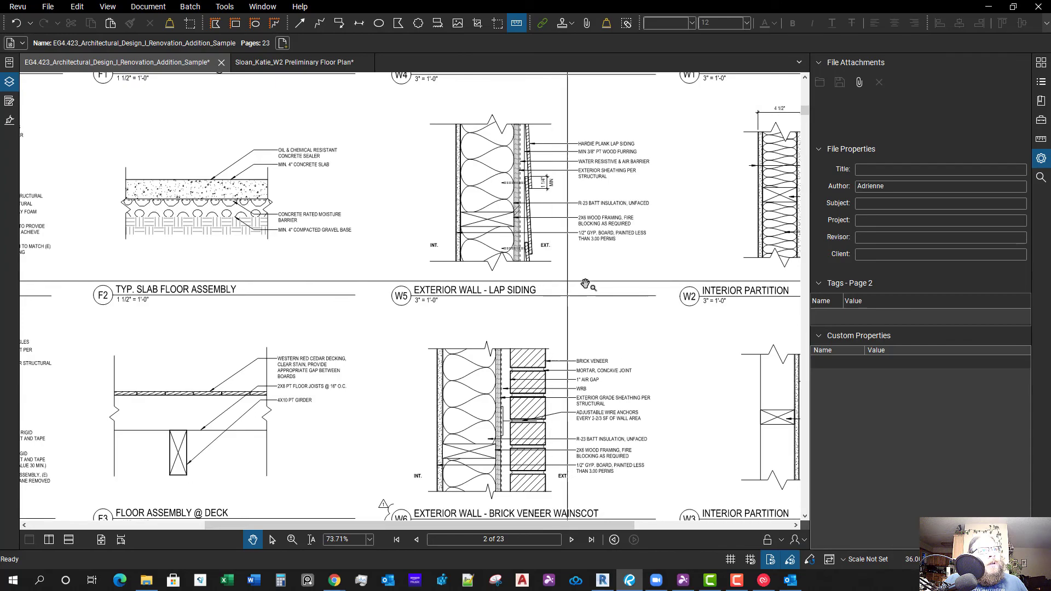
{"action": "scroll", "coordinate": [598, 288], "scroll_direction": "down", "scroll_amount": 3}
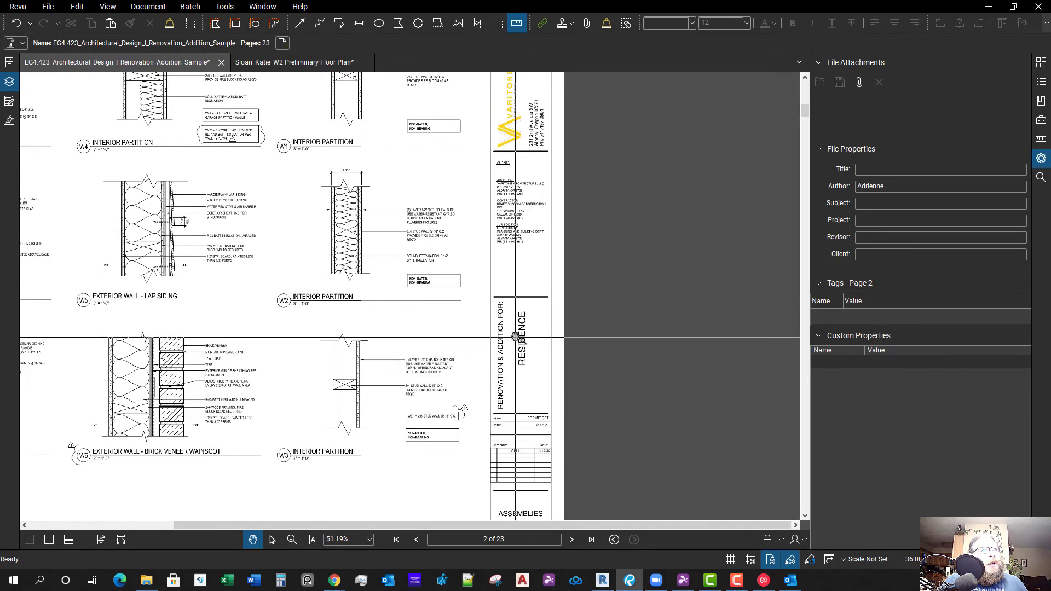
{"action": "scroll", "coordinate": [515, 335], "scroll_direction": "down", "scroll_amount": 1}
{"action": "scroll", "coordinate": [553, 340], "scroll_direction": "up", "scroll_amount": 4}
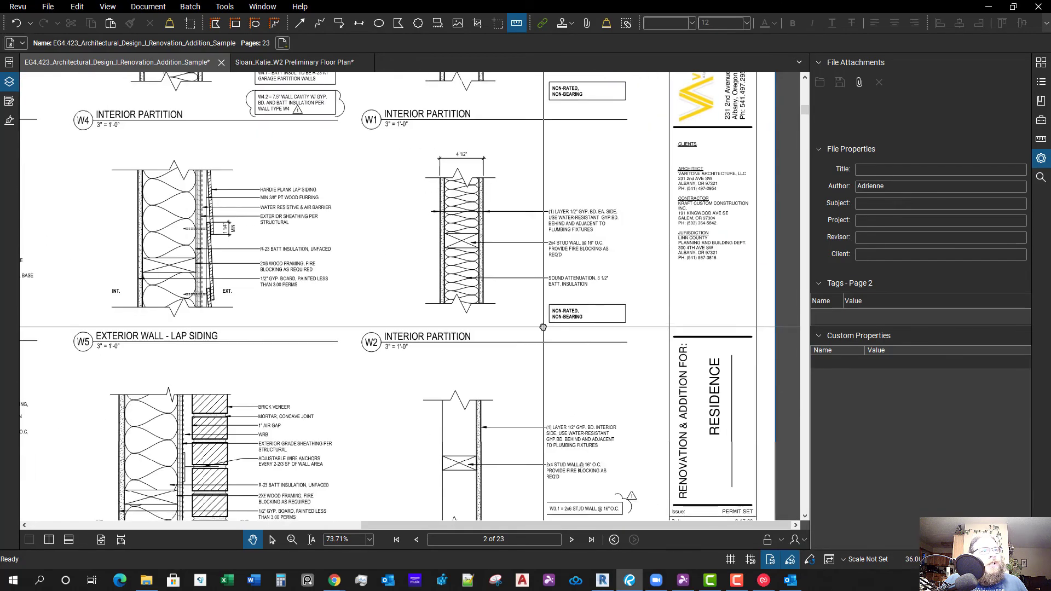
{"action": "scroll", "coordinate": [556, 306], "scroll_direction": "up", "scroll_amount": 2}
{"action": "scroll", "coordinate": [591, 264], "scroll_direction": "down", "scroll_amount": 1}
{"action": "mouse_move", "coordinate": [619, 239]}
{"action": "left_mouse_down"}
{"action": "mouse_move", "coordinate": [661, 180]}
{"action": "mouse_move", "coordinate": [672, 291]}
{"action": "left_mouse_up"}
{"action": "scroll", "coordinate": [672, 291], "scroll_direction": "down", "scroll_amount": 1}
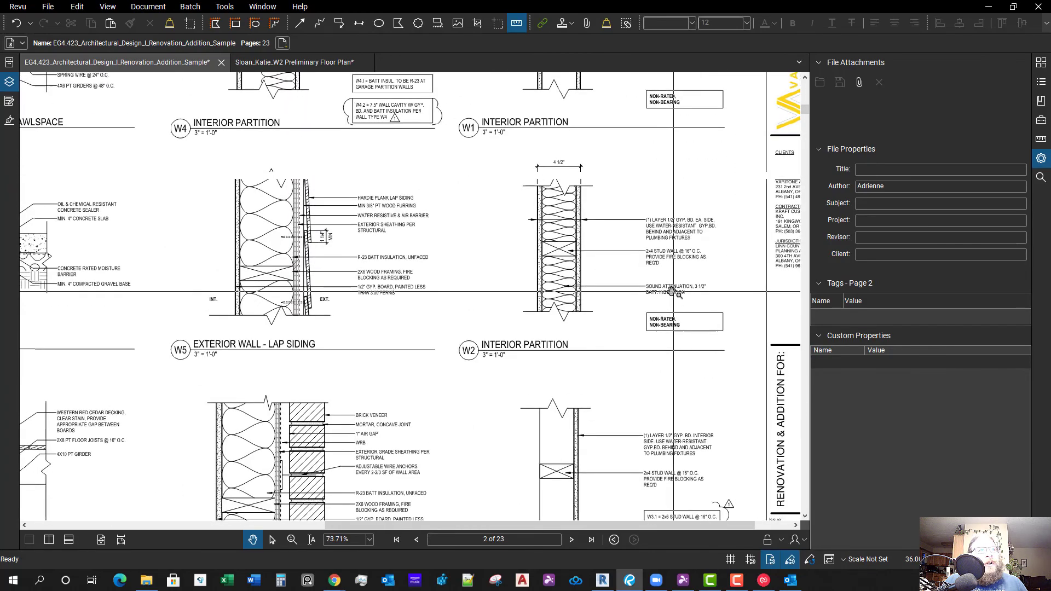
{"action": "scroll", "coordinate": [672, 291], "scroll_direction": "down", "scroll_amount": 3}
{"action": "left_click_drag", "start_coordinate": [436, 122], "coordinate": [501, 189]}
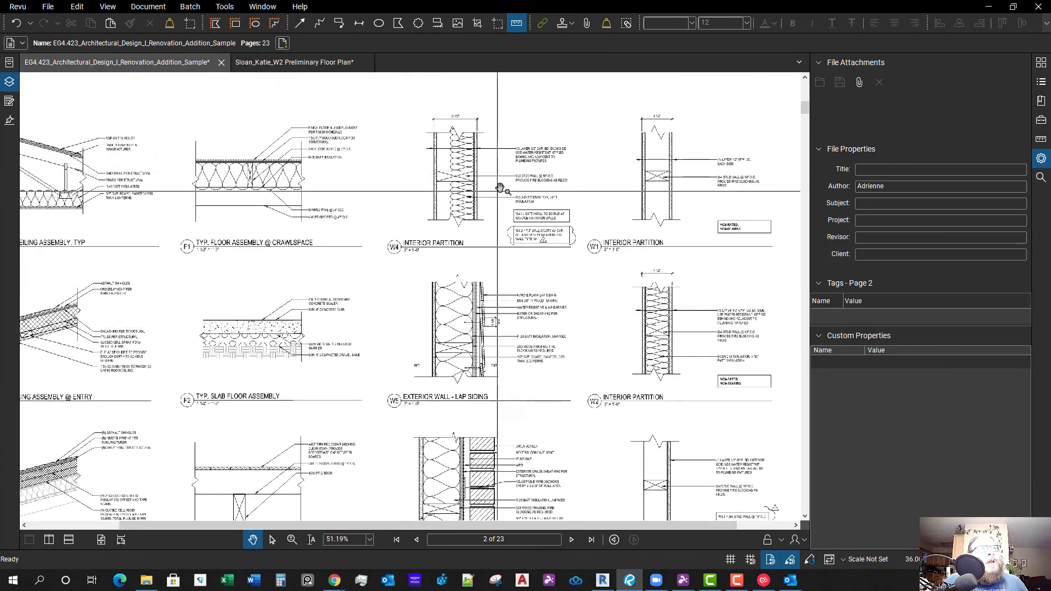
Examine the stud wall, gypsum board and batt insulation notes of interior partition W4 in the sample drawing set
{"action": "scroll", "coordinate": [500, 189], "scroll_direction": "up", "scroll_amount": 5}
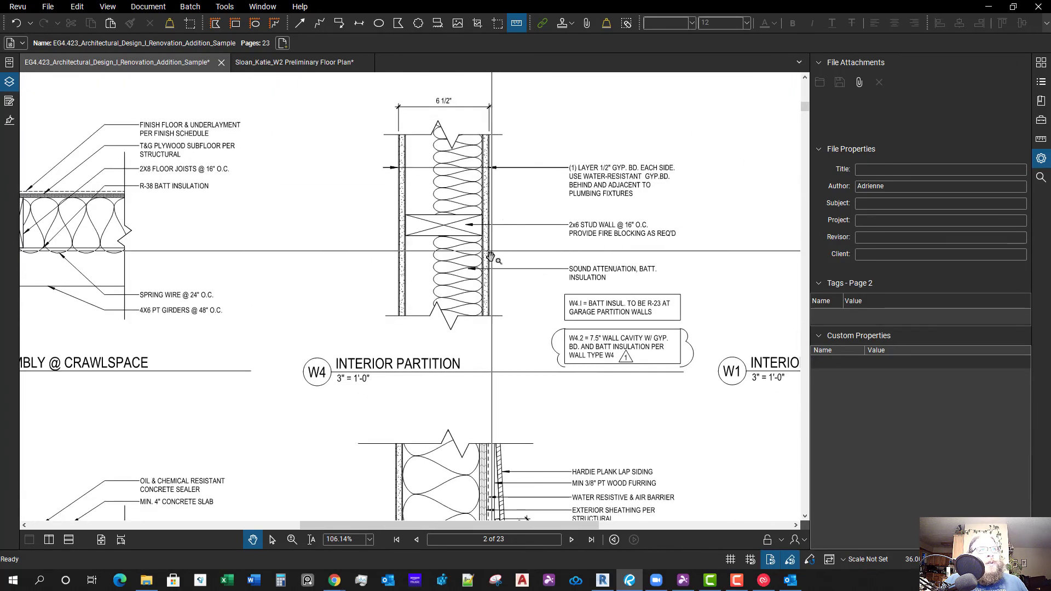
{"action": "scroll", "coordinate": [504, 298], "scroll_direction": "up", "scroll_amount": 1}
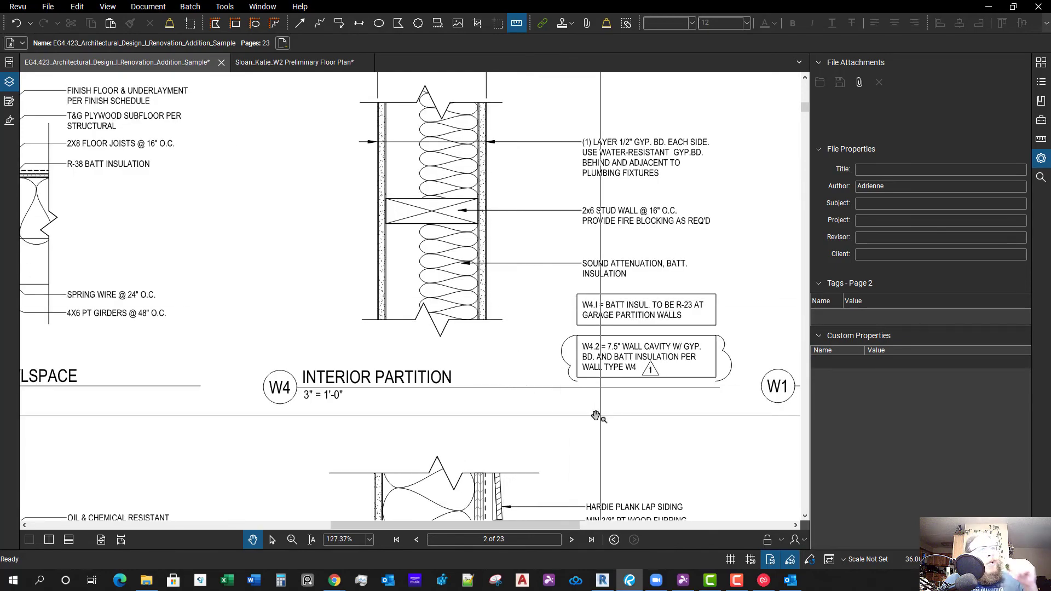
{"action": "scroll", "coordinate": [564, 416], "scroll_direction": "down", "scroll_amount": 6}
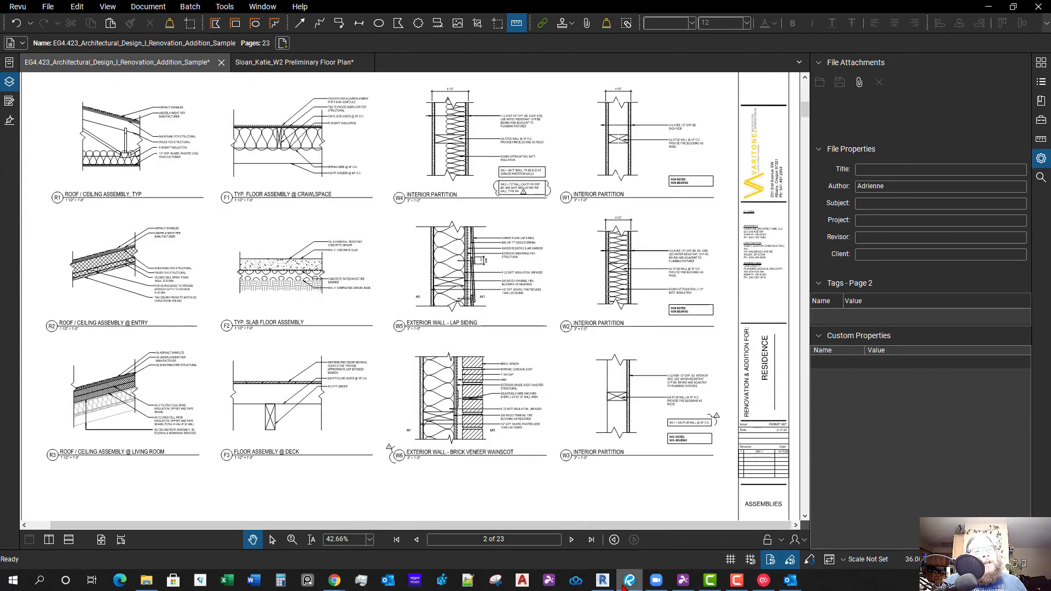
Switch to Revit and inspect the wall type B component in the wall types legend on sheet A500
{"action": "left_click", "coordinate": [603, 580]}
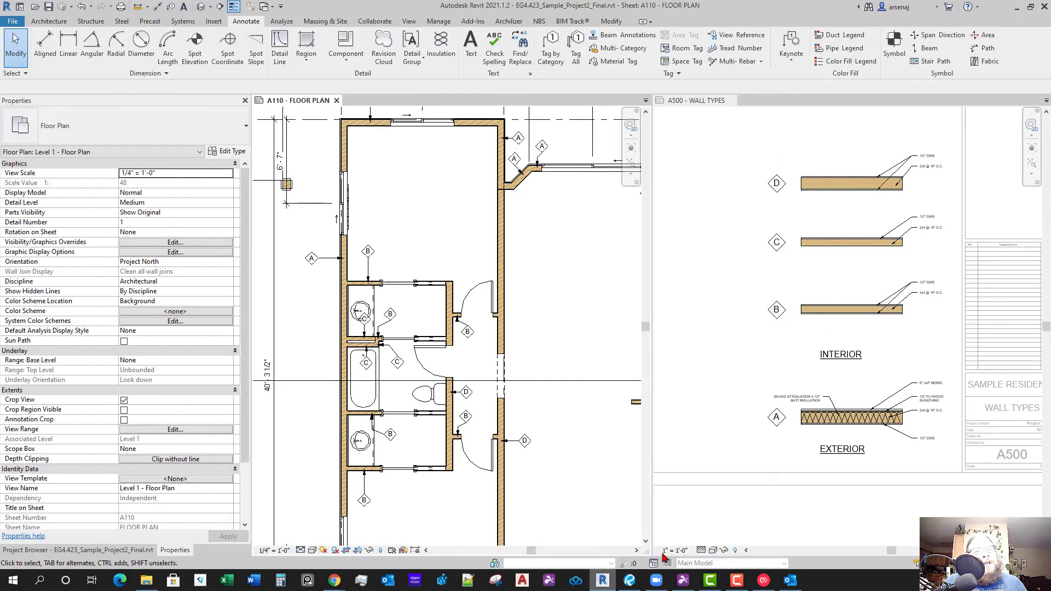
{"action": "left_click", "coordinate": [894, 399]}
{"action": "scroll", "coordinate": [895, 399], "scroll_direction": "down", "scroll_amount": 4}
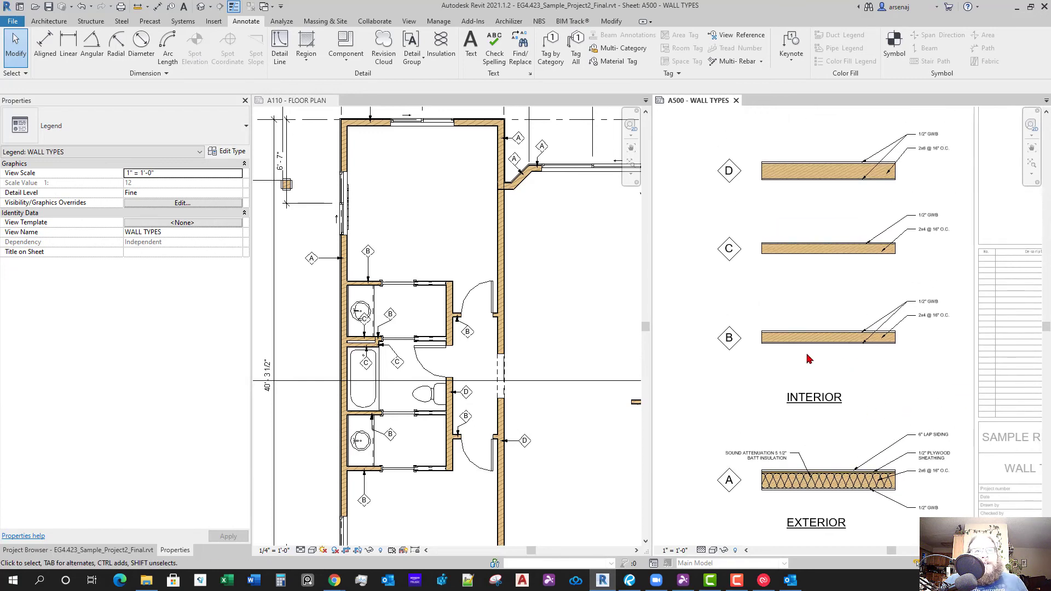
{"action": "left_click", "coordinate": [804, 350]}
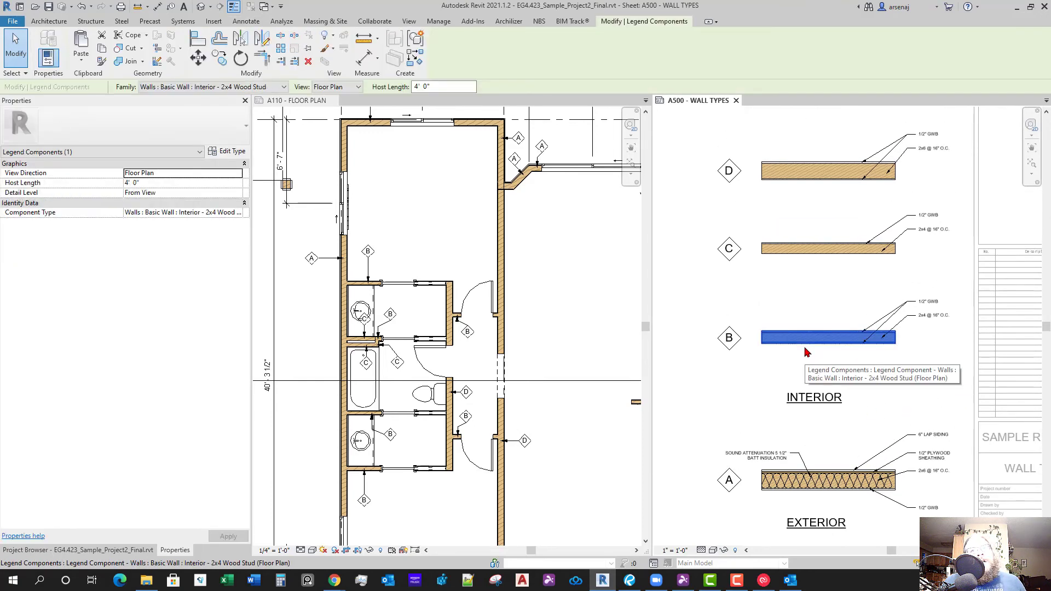
{"action": "left_click", "coordinate": [852, 395]}
{"action": "scroll", "coordinate": [834, 515], "scroll_direction": "up", "scroll_amount": 5}
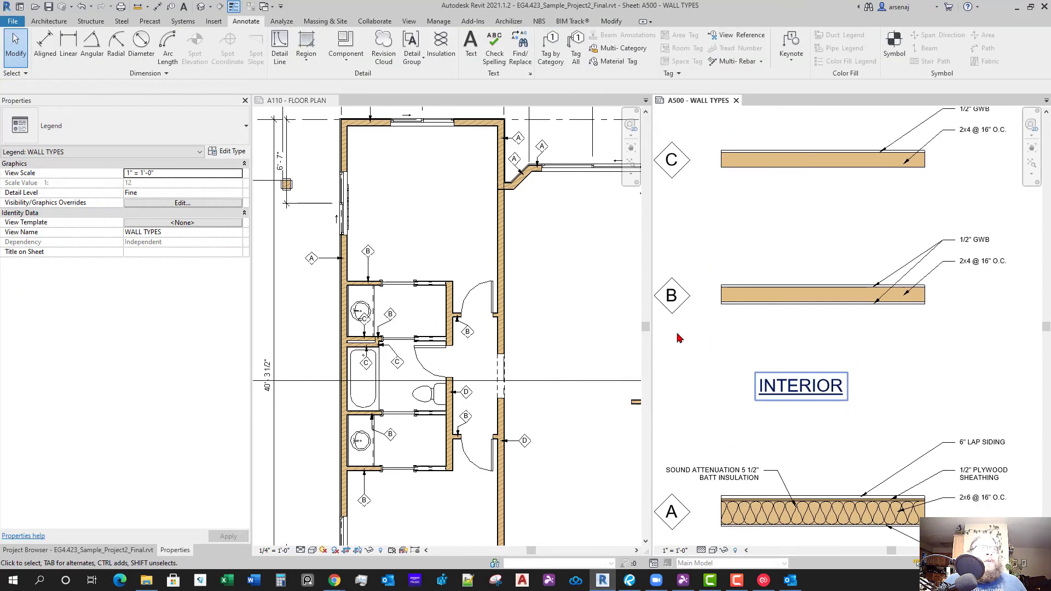
{"action": "left_click", "coordinate": [438, 43]}
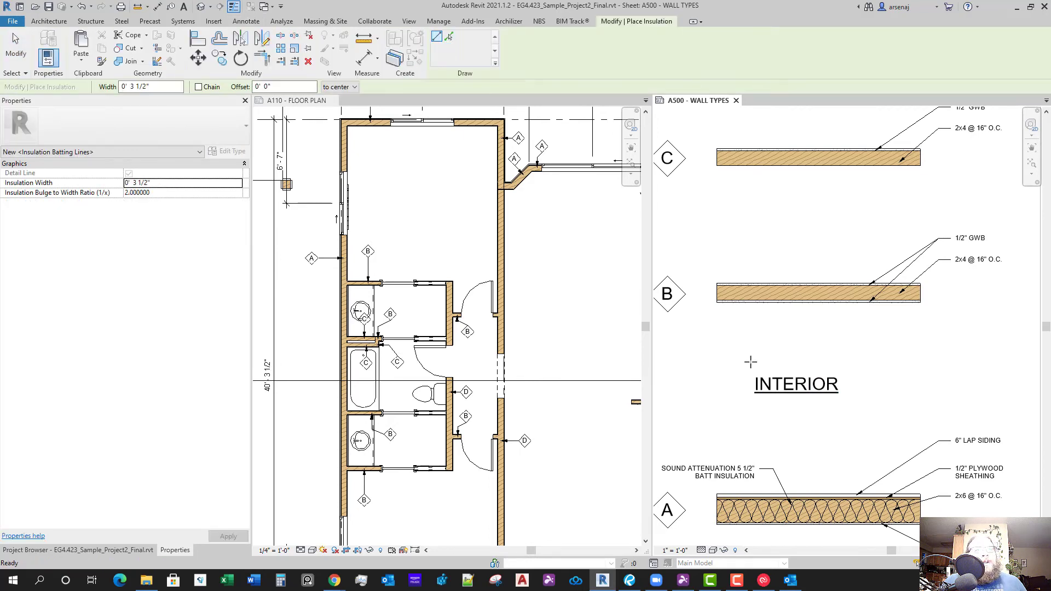
{"action": "middle_click_drag", "start_coordinate": [803, 398], "coordinate": [847, 424]}
{"action": "key", "text": "Escape"}
{"action": "key", "text": "Escape"}
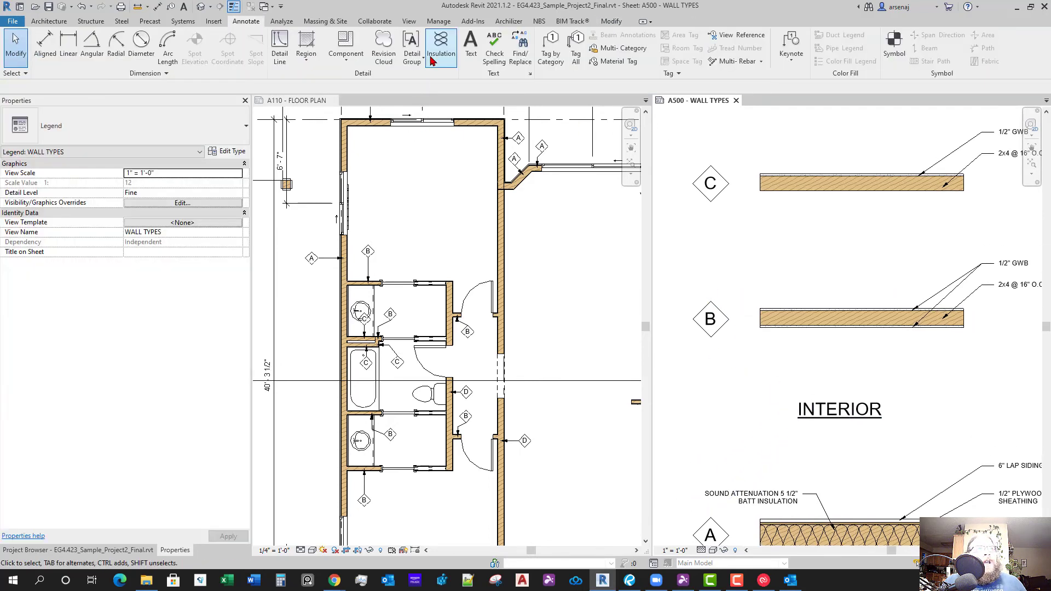
Place 3 1/2" wide batt insulation centered in the stud core of wall type B along its full 4'-0" length
{"action": "left_click", "coordinate": [438, 44]}
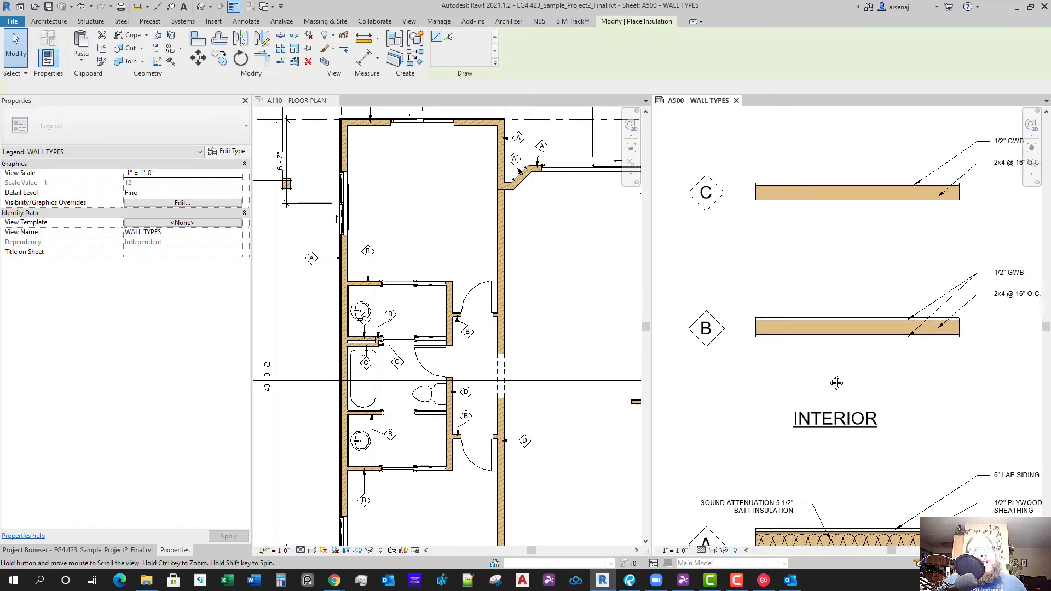
{"action": "scroll", "coordinate": [758, 340], "scroll_direction": "up", "scroll_amount": 3}
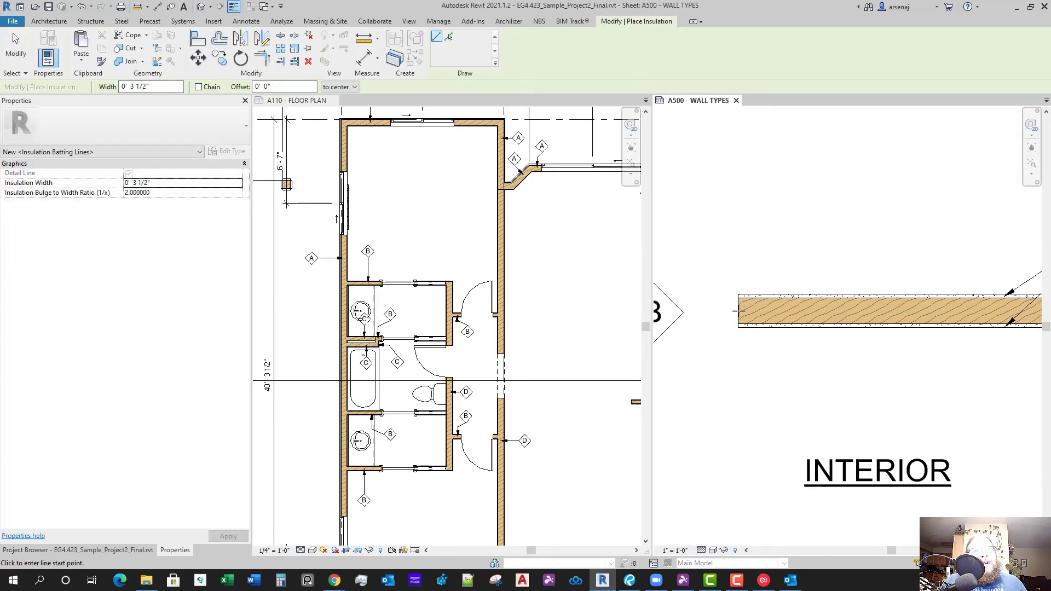
{"action": "left_click", "coordinate": [739, 311]}
{"action": "middle_click_drag", "start_coordinate": [975, 336], "coordinate": [814, 326]}
{"action": "scroll", "coordinate": [814, 326], "scroll_direction": "up", "scroll_amount": 1}
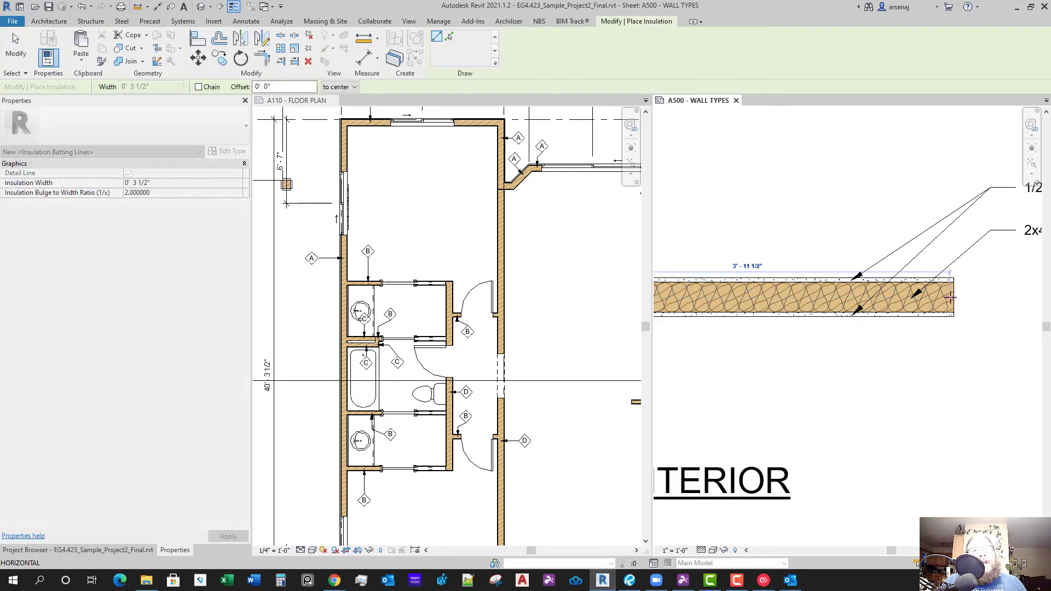
{"action": "left_click", "coordinate": [954, 296]}
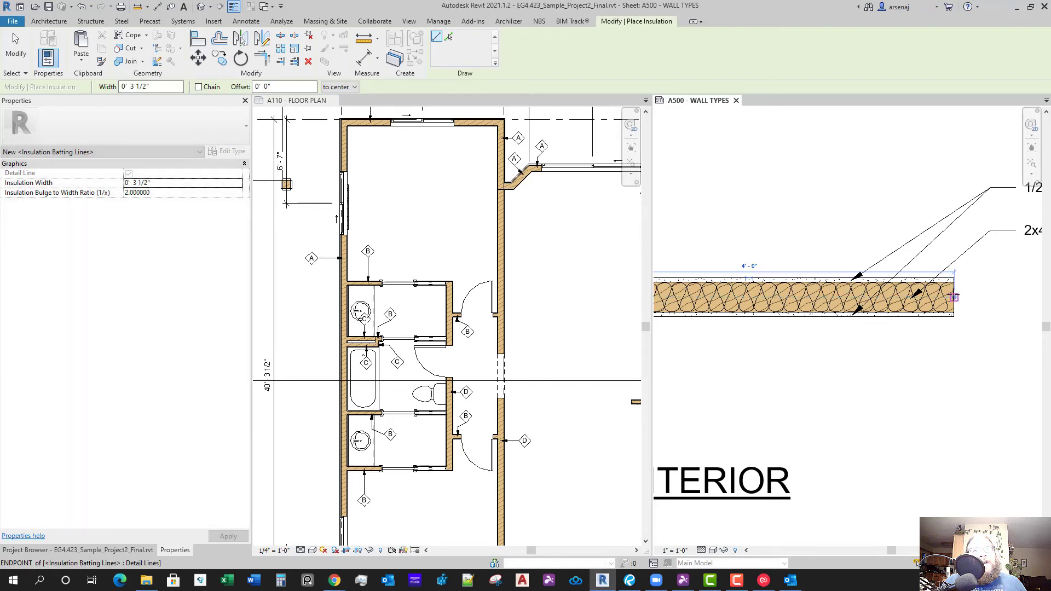
{"action": "middle_click_drag", "start_coordinate": [788, 323], "coordinate": [870, 343]}
{"action": "scroll", "coordinate": [871, 343], "scroll_direction": "down", "scroll_amount": 1}
{"action": "scroll", "coordinate": [838, 327], "scroll_direction": "up", "scroll_amount": 3}
{"action": "key", "text": "Escape"}
{"action": "left_click", "coordinate": [837, 322]}
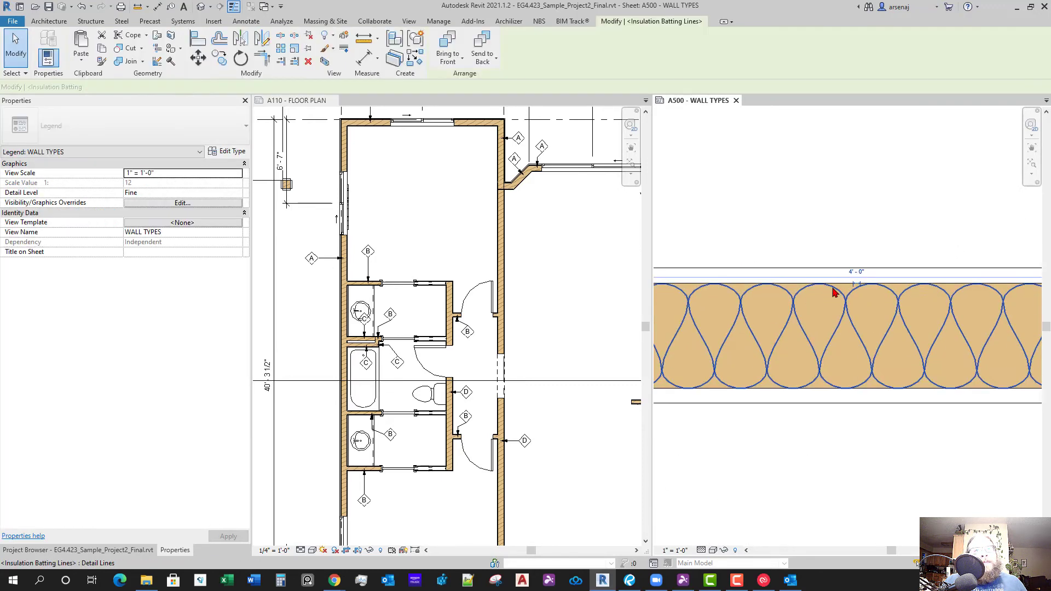
{"action": "scroll", "coordinate": [843, 350], "scroll_direction": "down", "scroll_amount": 5}
{"action": "left_click", "coordinate": [854, 382]}
Copy the sound attenuation note from wall type A to above wall type B and change its insulation thickness to 3 1/2"
{"action": "mouse_move", "coordinate": [878, 383]}
{"action": "middle_mouse_down"}
{"action": "mouse_move", "coordinate": [883, 390]}
{"action": "mouse_move", "coordinate": [848, 358]}
{"action": "middle_mouse_up"}
{"action": "left_click", "coordinate": [718, 484]}
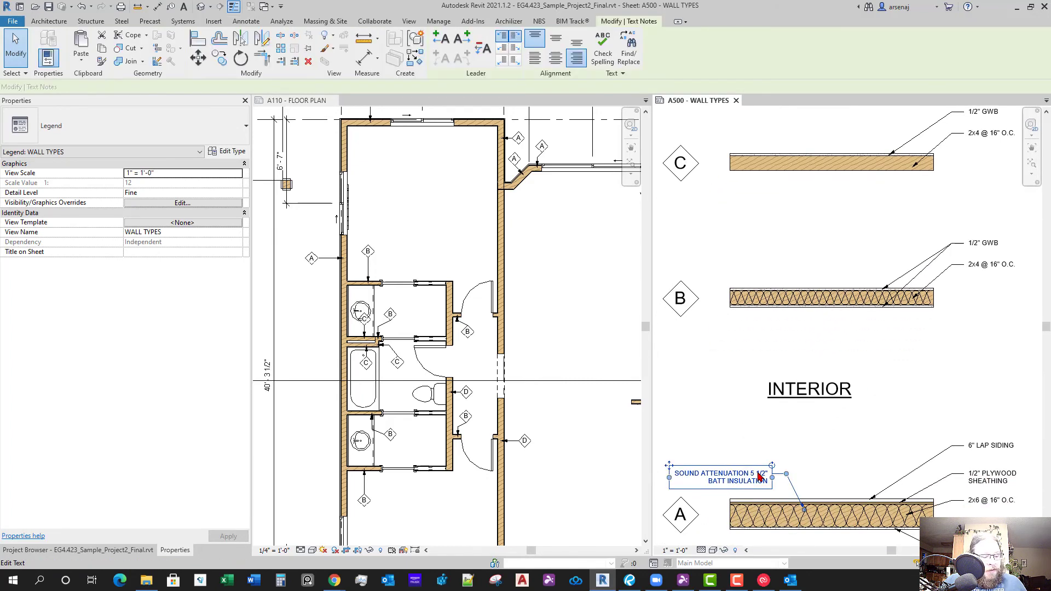
{"action": "left_click_drag", "start_coordinate": [718, 484], "coordinate": [764, 252]}
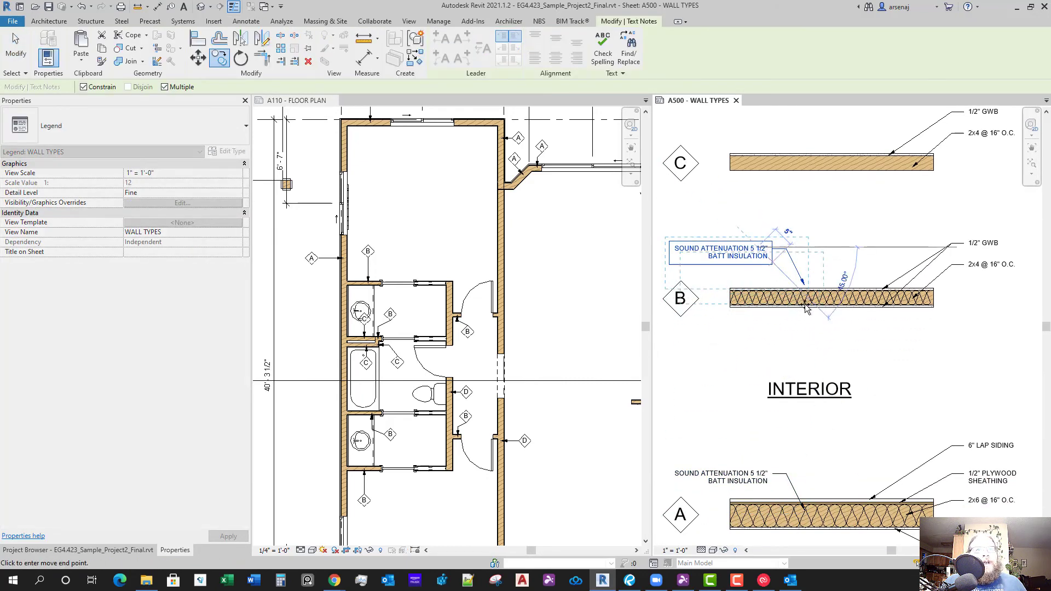
{"action": "double_click", "coordinate": [752, 257]}
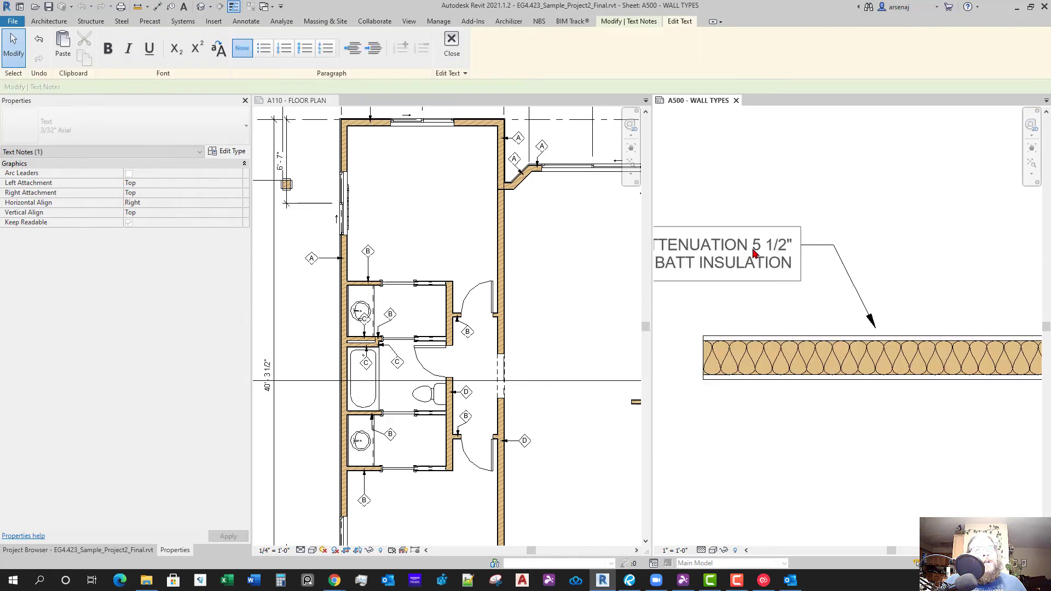
{"action": "double_click", "coordinate": [758, 248]}
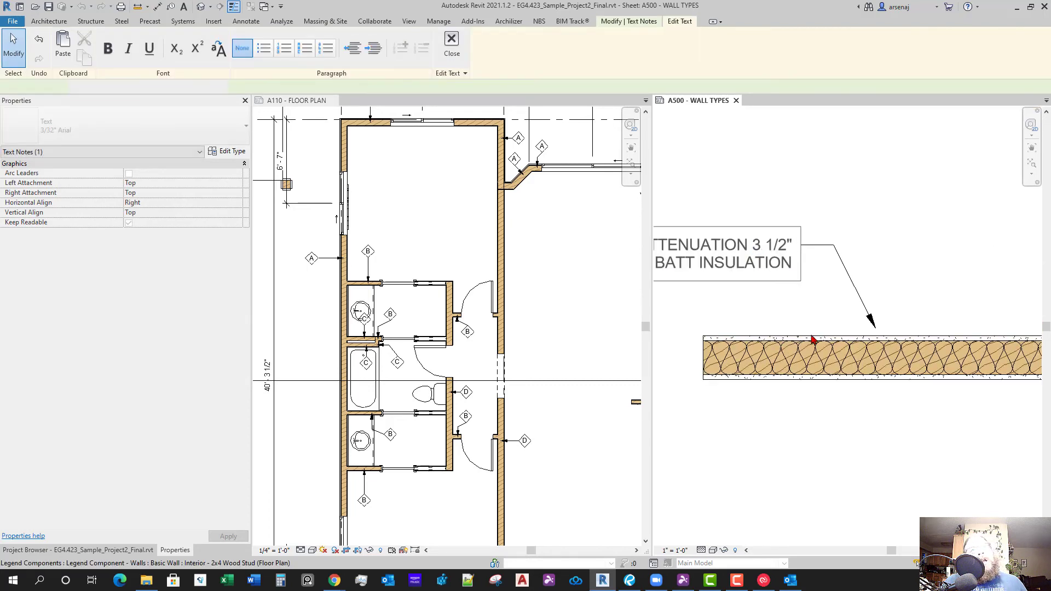
{"action": "left_click", "coordinate": [810, 339]}
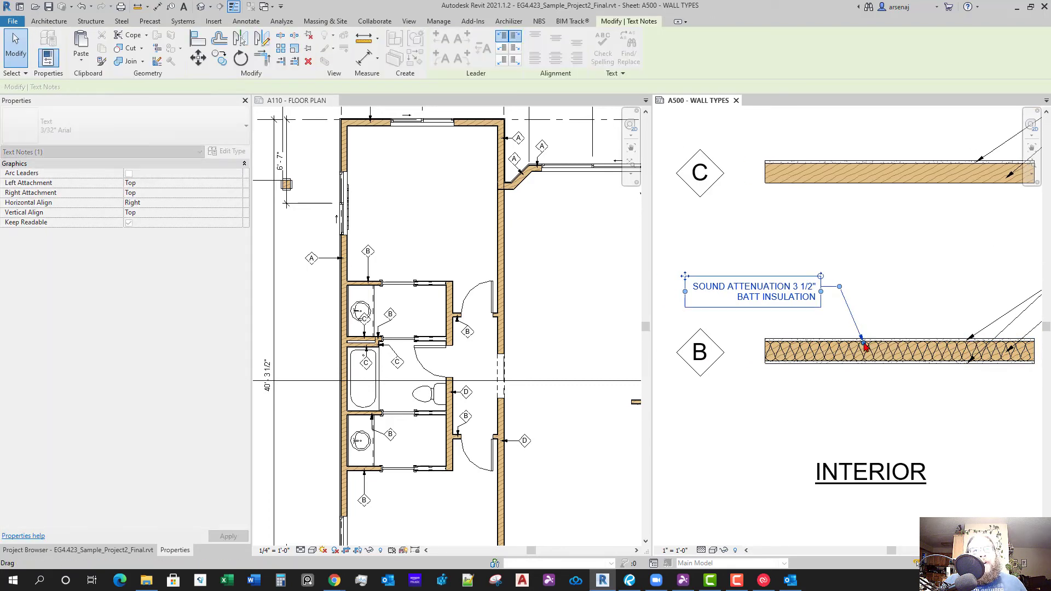
Move the leader arrowhead of wall type B's insulation note down onto the batt insulation
{"action": "scroll", "coordinate": [865, 339], "scroll_direction": "up", "scroll_amount": 2}
{"action": "left_click_drag", "start_coordinate": [859, 337], "coordinate": [863, 336]}
{"action": "left_click", "coordinate": [756, 300]}
Extend wall type B's insulation note with "OCCURS IN ROOM AND BATHROOM DIVIDING WALLS."
{"action": "middle_click_drag", "start_coordinate": [745, 295], "coordinate": [850, 311]}
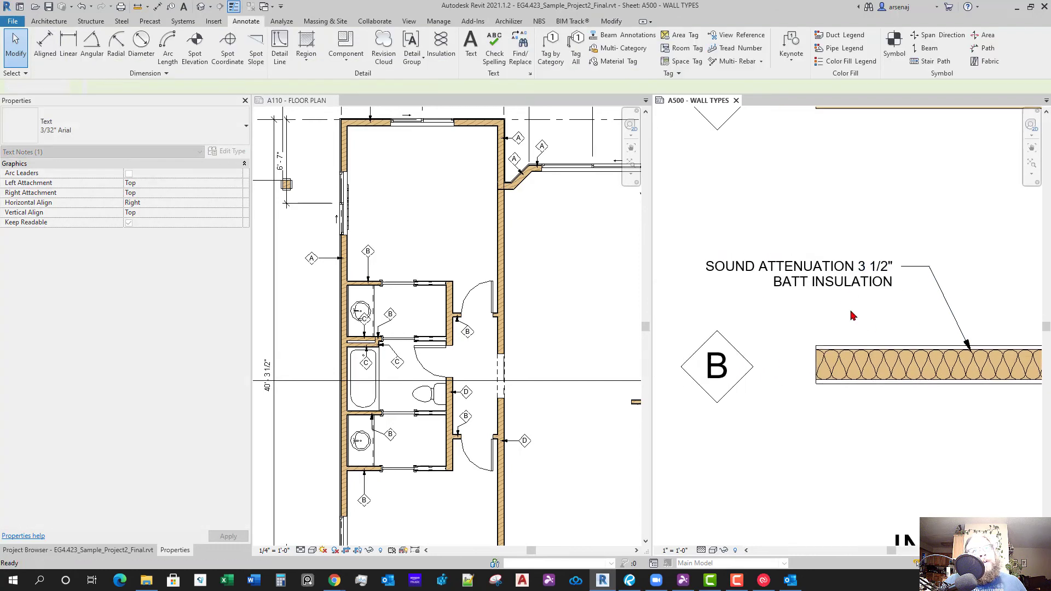
{"action": "scroll", "coordinate": [850, 309], "scroll_direction": "down", "scroll_amount": 1}
{"action": "left_click", "coordinate": [866, 290]}
{"action": "left_click", "coordinate": [888, 293]}
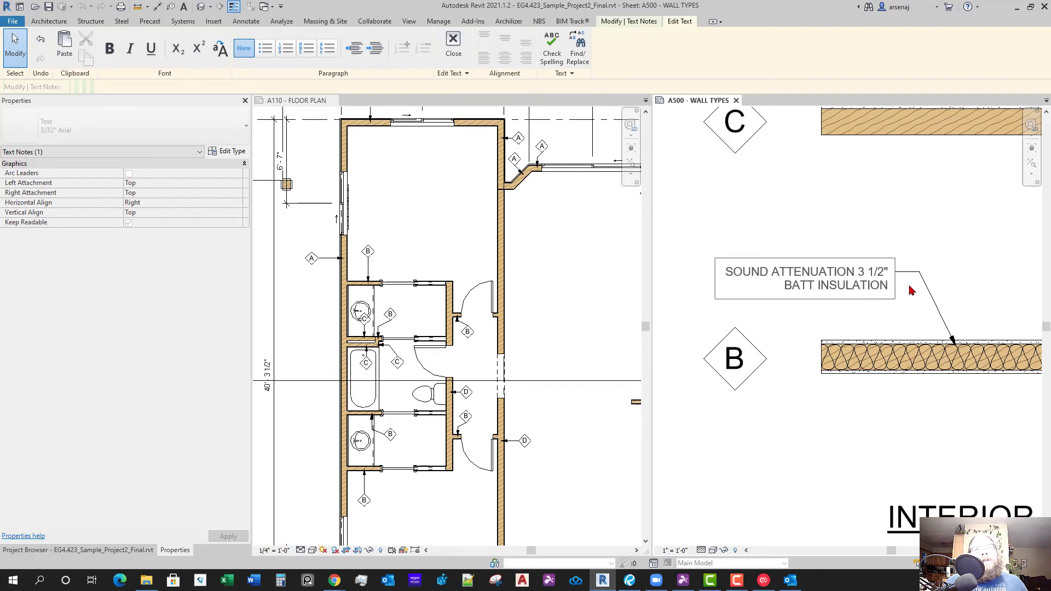
{"action": "left_click", "coordinate": [921, 306]}
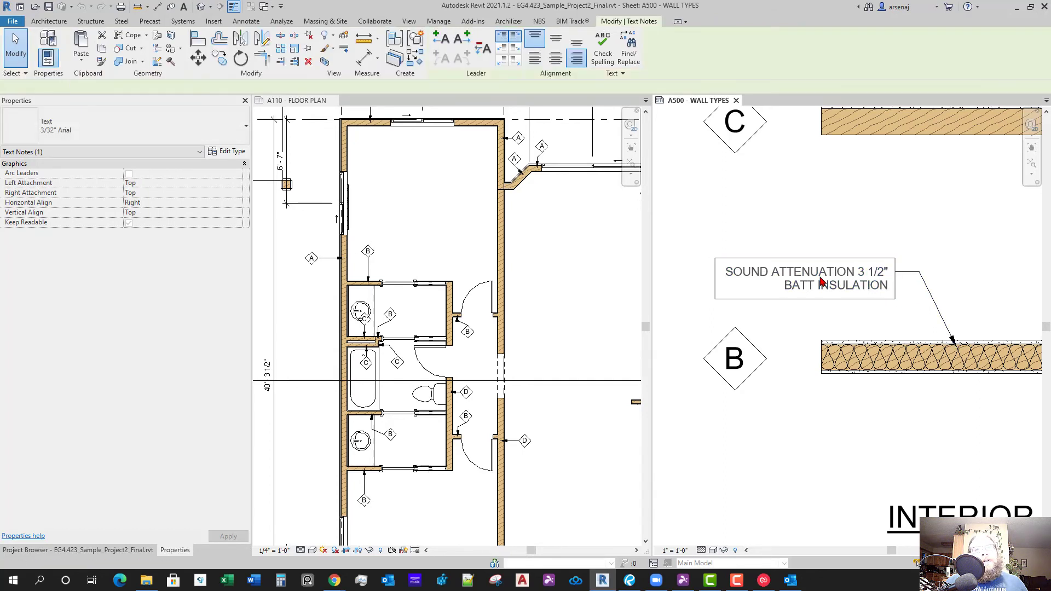
{"action": "left_click", "coordinate": [820, 278]}
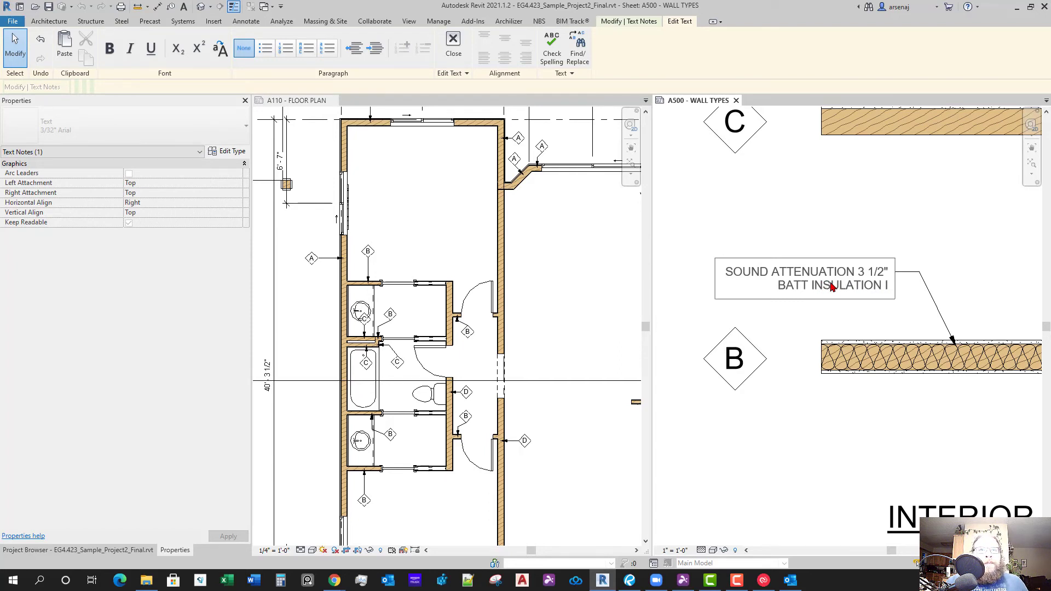
{"action": "type", "text": "O"}
{"action": "key", "text": "BackSpace"}
{"action": "key", "text": "BackSpace"}
{"action": "key", "text": "BackSpace"}
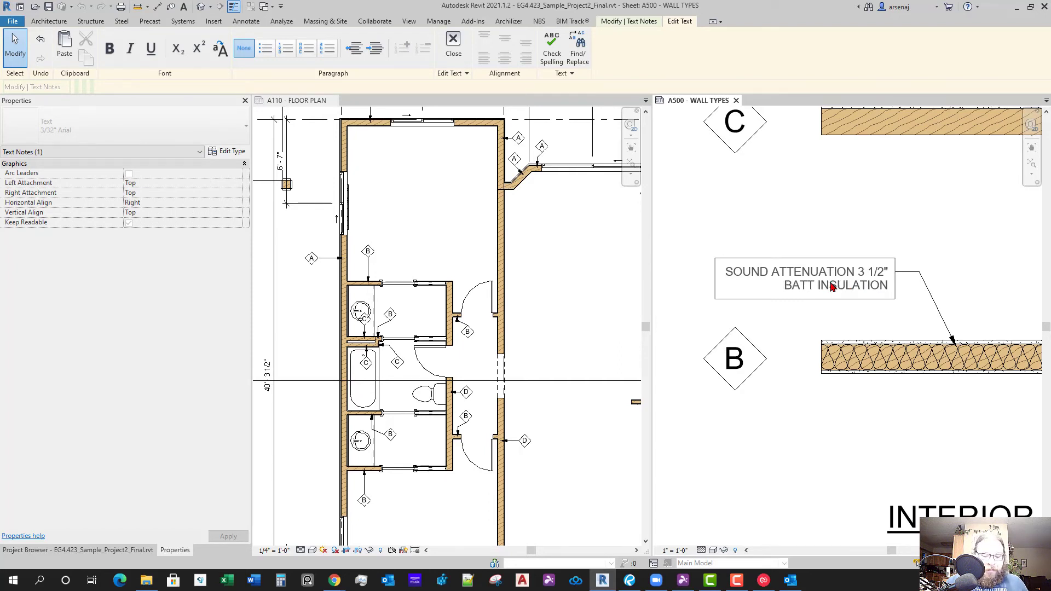
{"action": "type", "text": "OCCURS"}
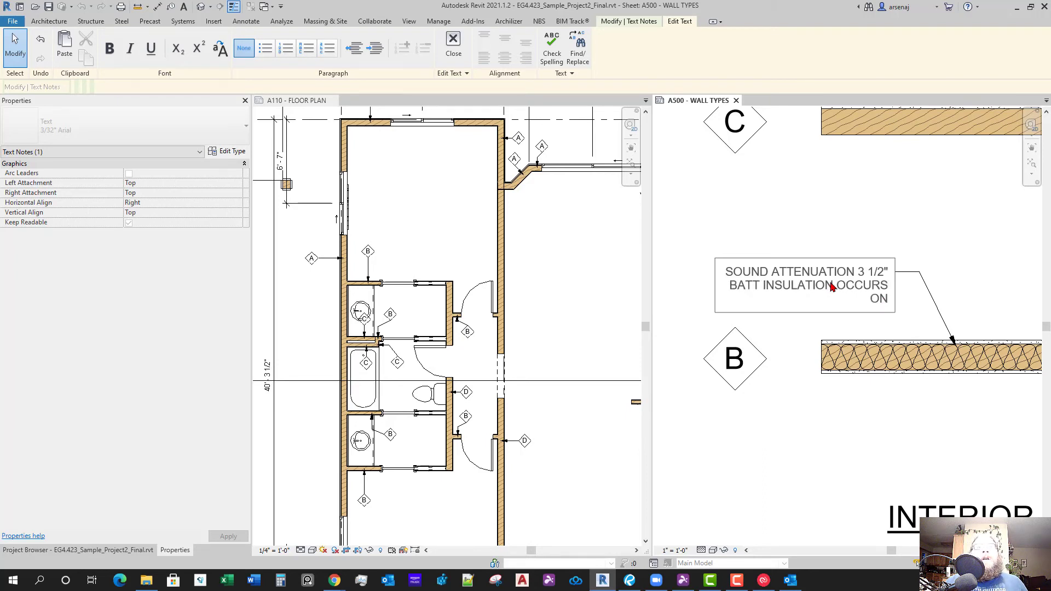
{"action": "type", "text": " IN RO"}
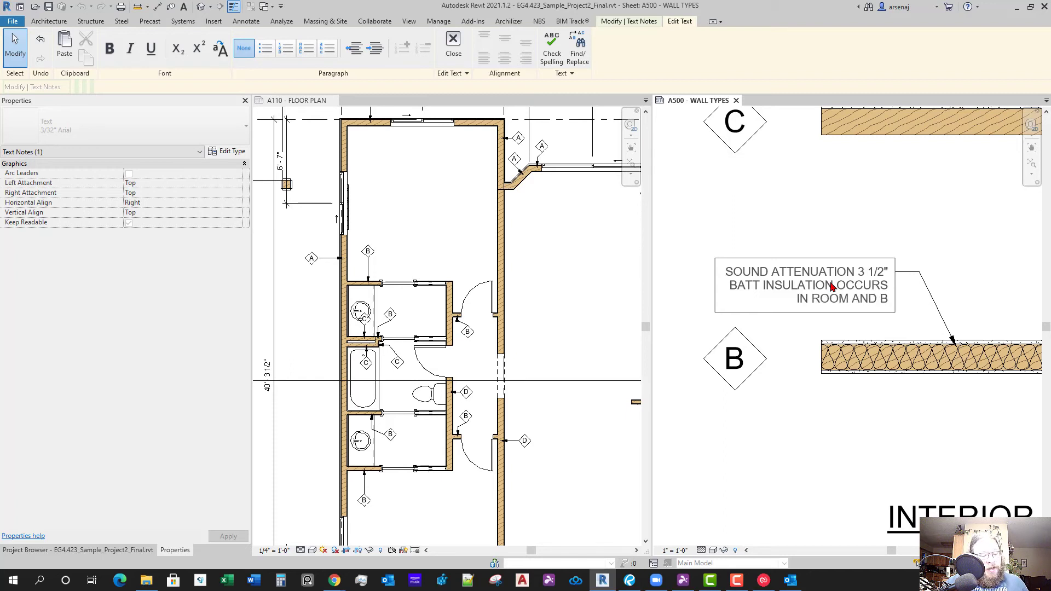
{"action": "type", "text": "OM"}
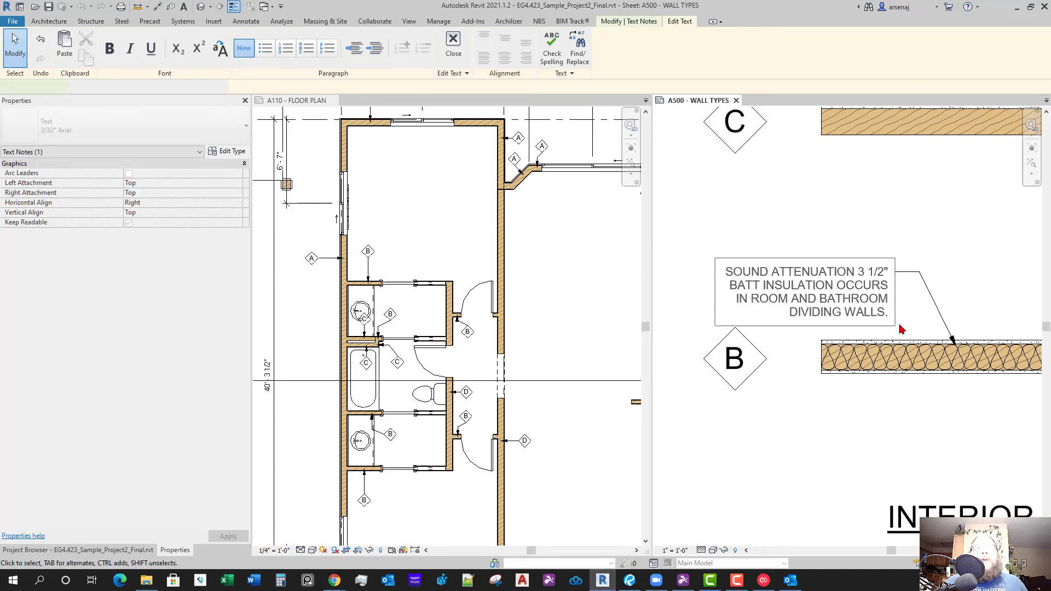
{"action": "left_click", "coordinate": [916, 234]}
{"action": "scroll", "coordinate": [805, 328], "scroll_direction": "down", "scroll_amount": 1}
{"action": "left_click", "coordinate": [858, 413]}
Check the W2 partition's insulation note in Bluebeam Revu and change BATT to "BATT." in wall type B's note in Revit
{"action": "middle_click_drag", "start_coordinate": [858, 413], "coordinate": [810, 403]}
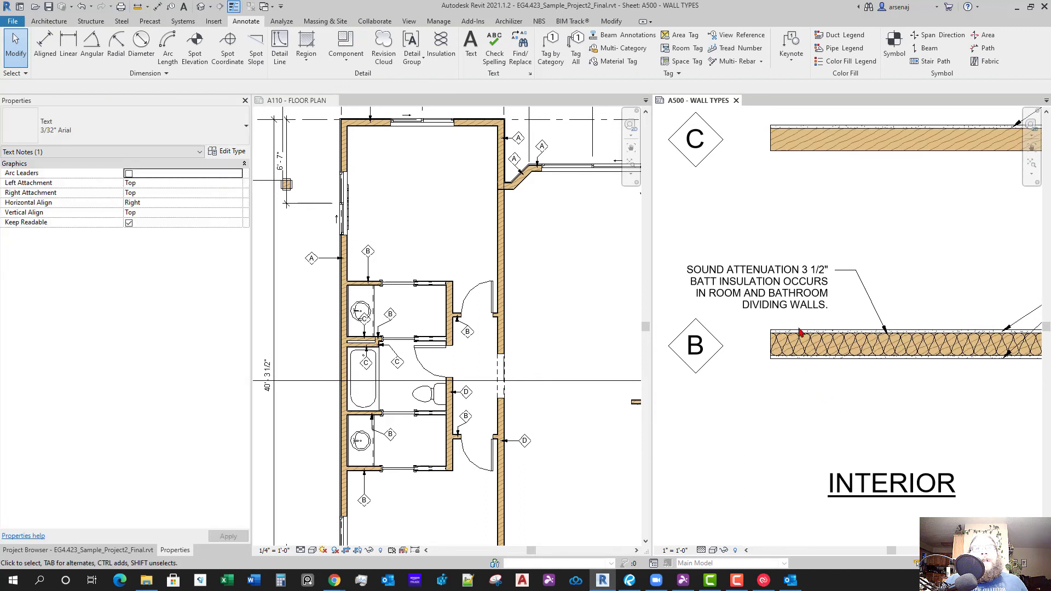
{"action": "left_click", "coordinate": [792, 265]}
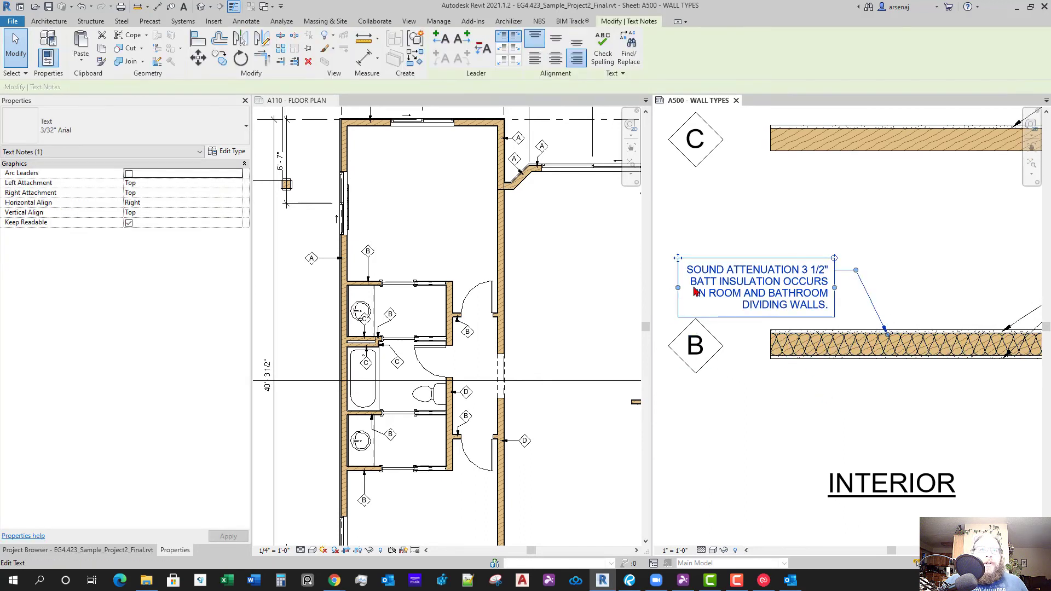
{"action": "left_click", "coordinate": [717, 289]}
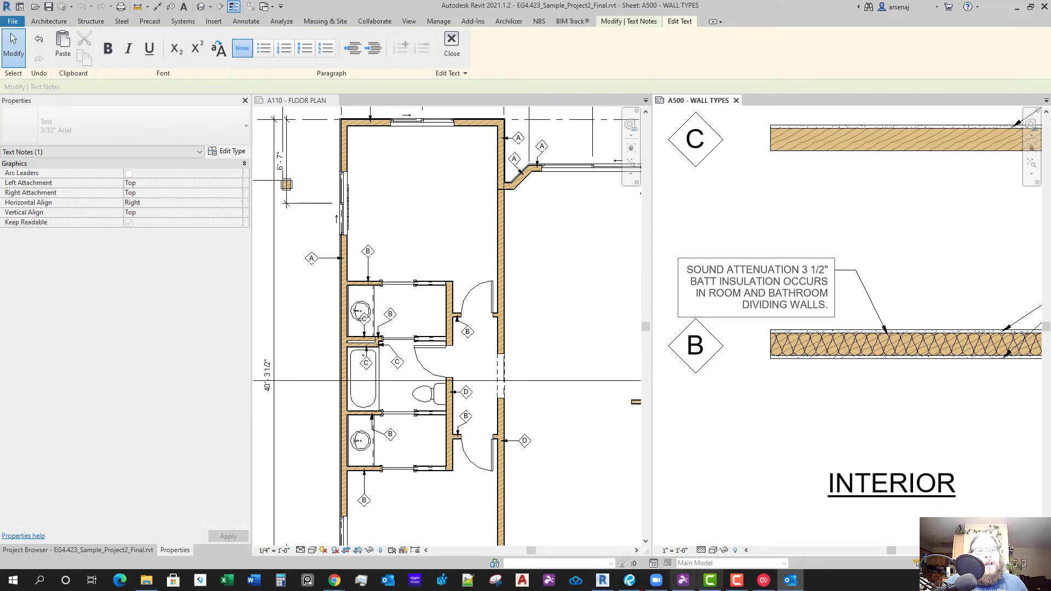
{"action": "left_click", "coordinate": [629, 581]}
{"action": "scroll", "coordinate": [698, 323], "scroll_direction": "up", "scroll_amount": 5}
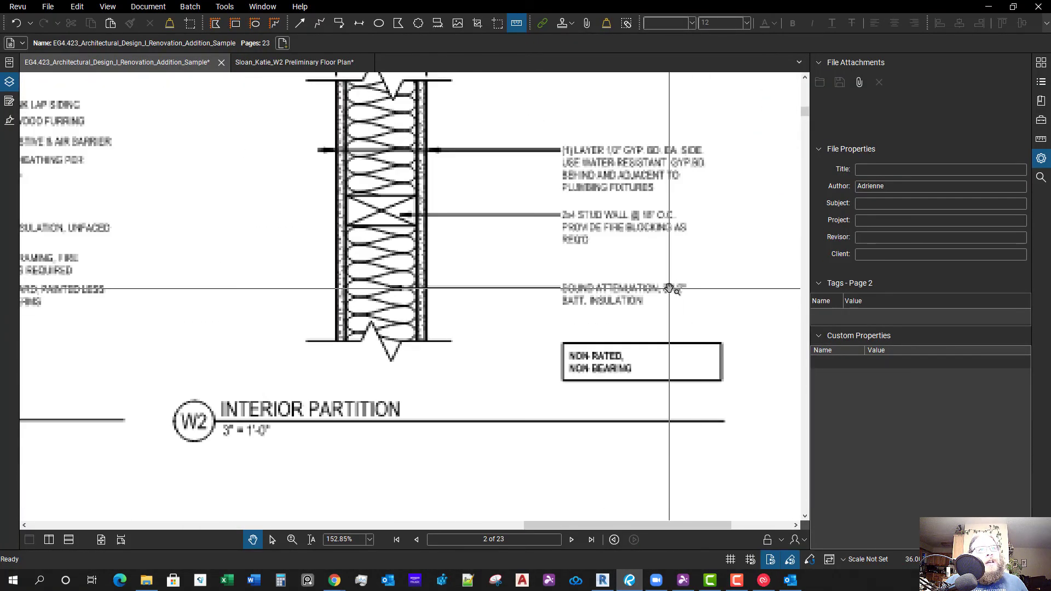
{"action": "scroll", "coordinate": [698, 322], "scroll_direction": "down", "scroll_amount": 3}
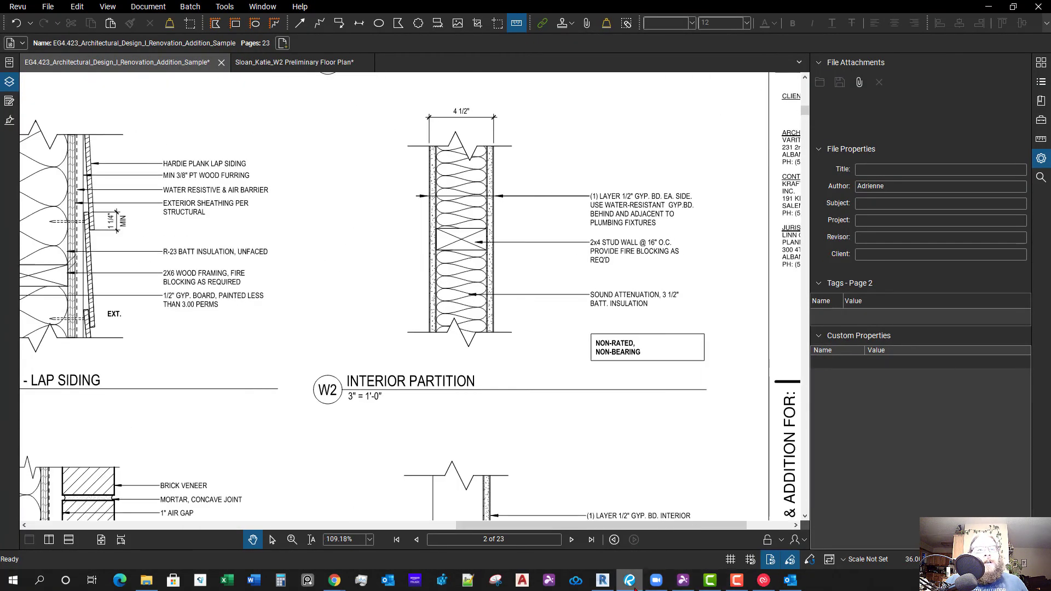
{"action": "left_click", "coordinate": [630, 581]}
{"action": "scroll", "coordinate": [733, 288], "scroll_direction": "up", "scroll_amount": 2}
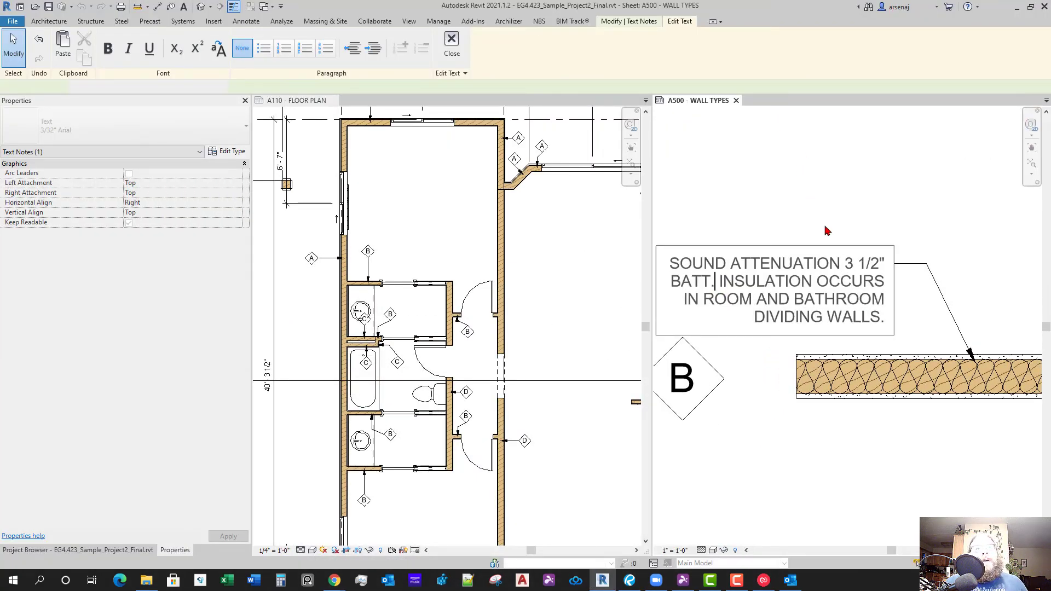
{"action": "left_click", "coordinate": [847, 424]}
Add a period after BATT in wall type A's sound attenuation note
{"action": "scroll", "coordinate": [846, 424], "scroll_direction": "down", "scroll_amount": 4}
{"action": "middle_click_drag", "start_coordinate": [855, 493], "coordinate": [857, 352]}
{"action": "scroll", "coordinate": [832, 415], "scroll_direction": "up", "scroll_amount": 2}
{"action": "left_click", "coordinate": [820, 376]}
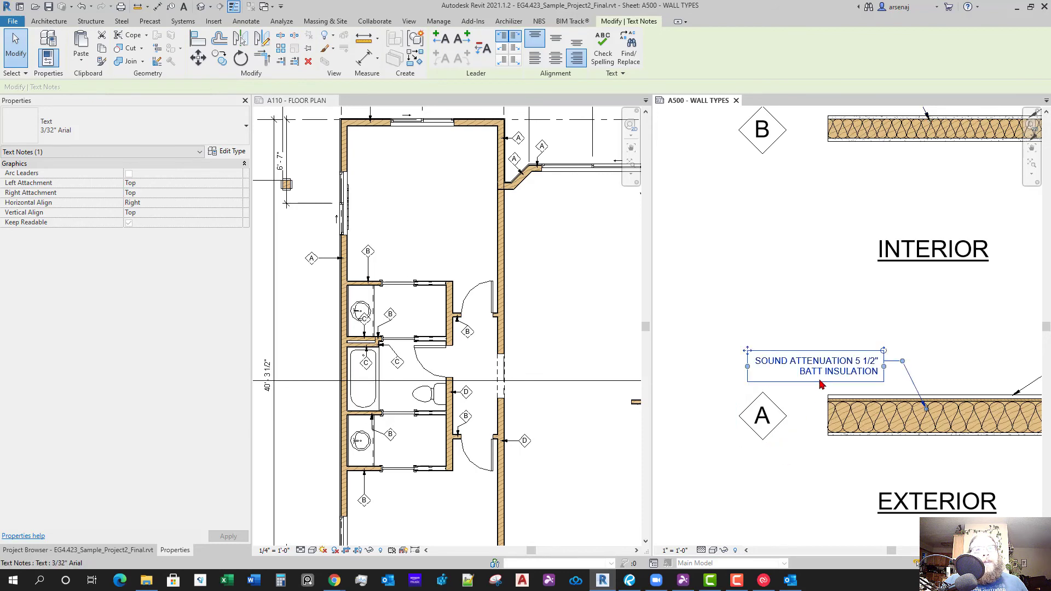
{"action": "scroll", "coordinate": [821, 385], "scroll_direction": "up", "scroll_amount": 2}
{"action": "double_click", "coordinate": [826, 372]}
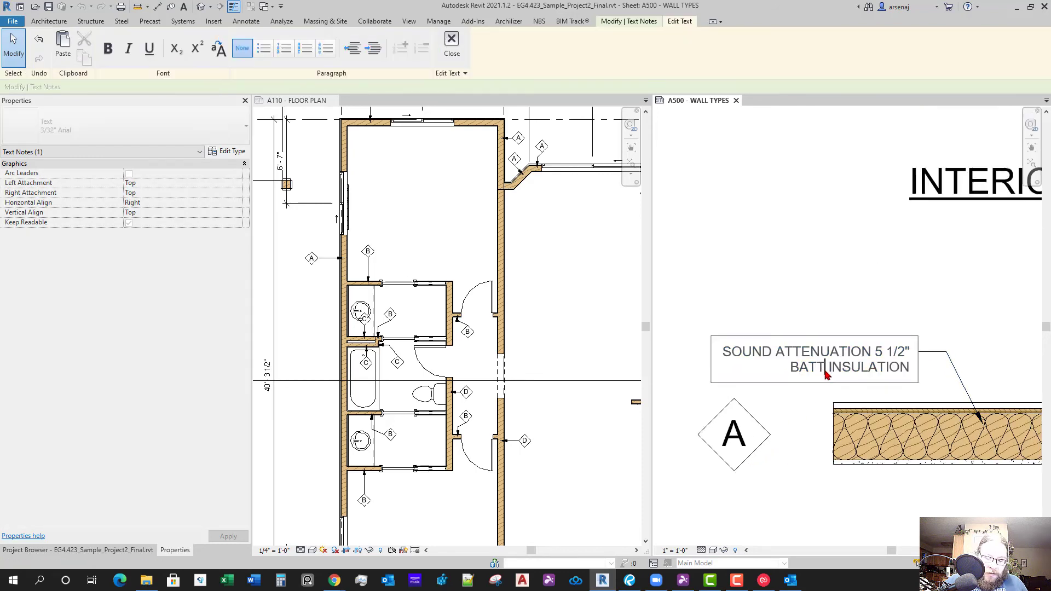
{"action": "left_click", "coordinate": [837, 277]}
{"action": "scroll", "coordinate": [816, 363], "scroll_direction": "down", "scroll_amount": 4}
{"action": "middle_click_drag", "start_coordinate": [810, 349], "coordinate": [757, 273]}
{"action": "scroll", "coordinate": [757, 273], "scroll_direction": "up", "scroll_amount": 1}
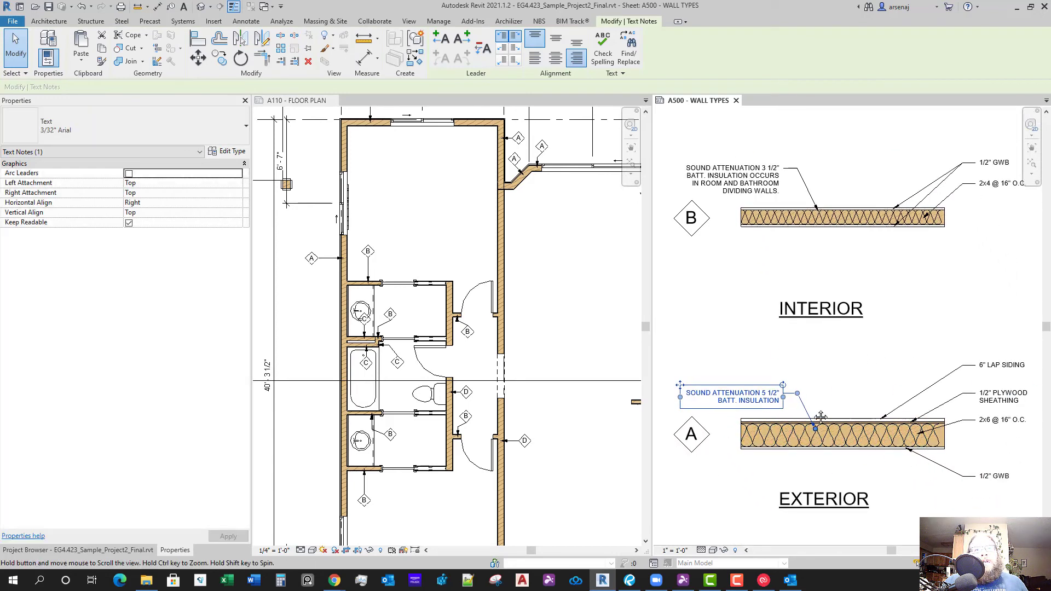
{"action": "middle_click_drag", "start_coordinate": [821, 419], "coordinate": [795, 381]}
{"action": "scroll", "coordinate": [871, 478], "scroll_direction": "down", "scroll_amount": 1}
{"action": "scroll", "coordinate": [873, 477], "scroll_direction": "up", "scroll_amount": 1}
{"action": "left_click", "coordinate": [864, 450]}
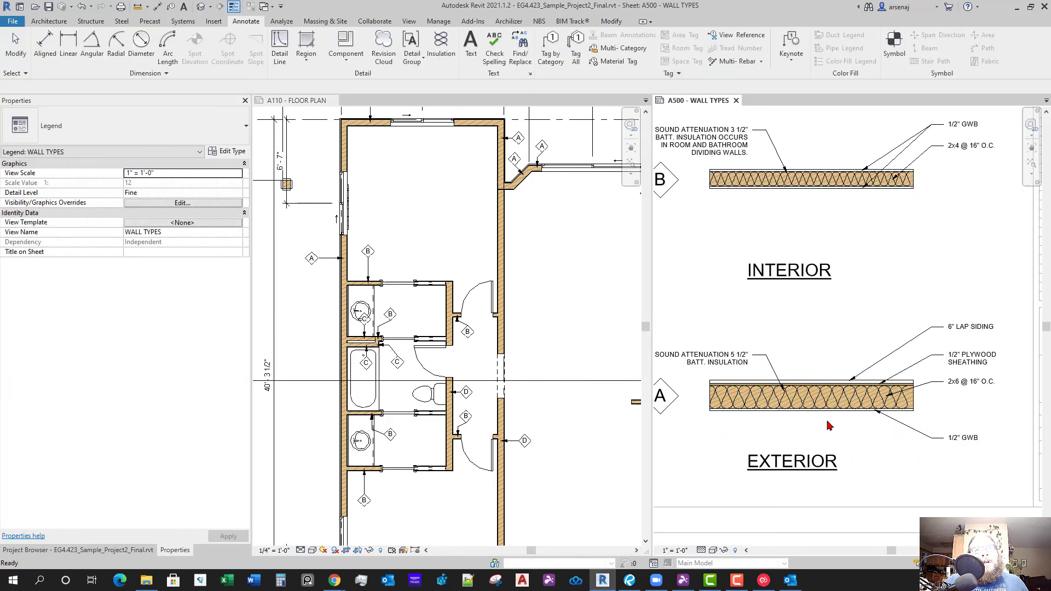
Change ROOM to BEDROOM in wall type B's insulation note and widen its text box slightly
{"action": "middle_click_drag", "start_coordinate": [775, 263], "coordinate": [810, 364]}
{"action": "scroll", "coordinate": [779, 298], "scroll_direction": "up", "scroll_amount": 2}
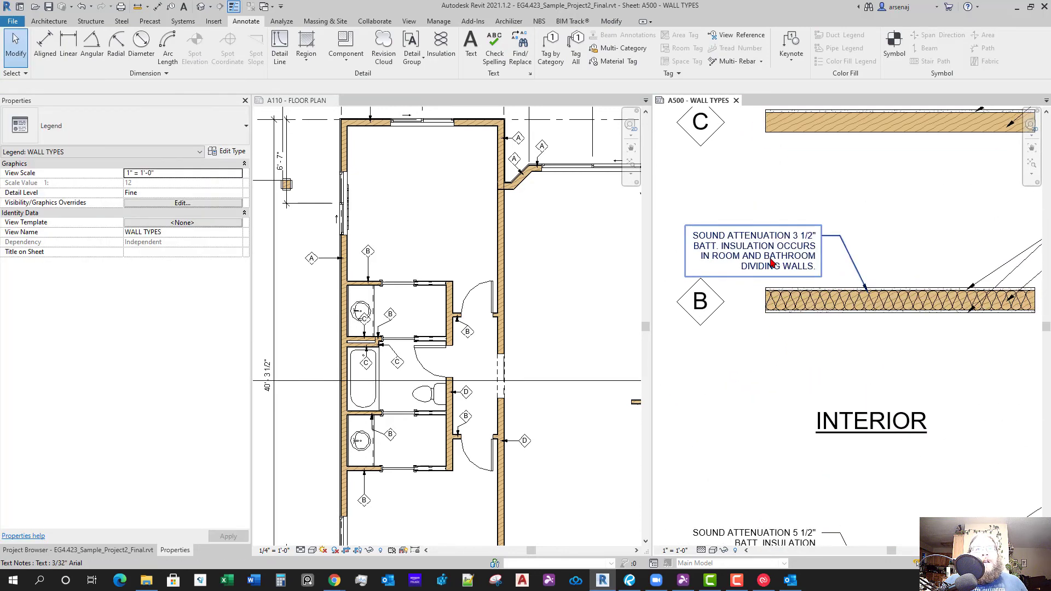
{"action": "left_click", "coordinate": [765, 268]}
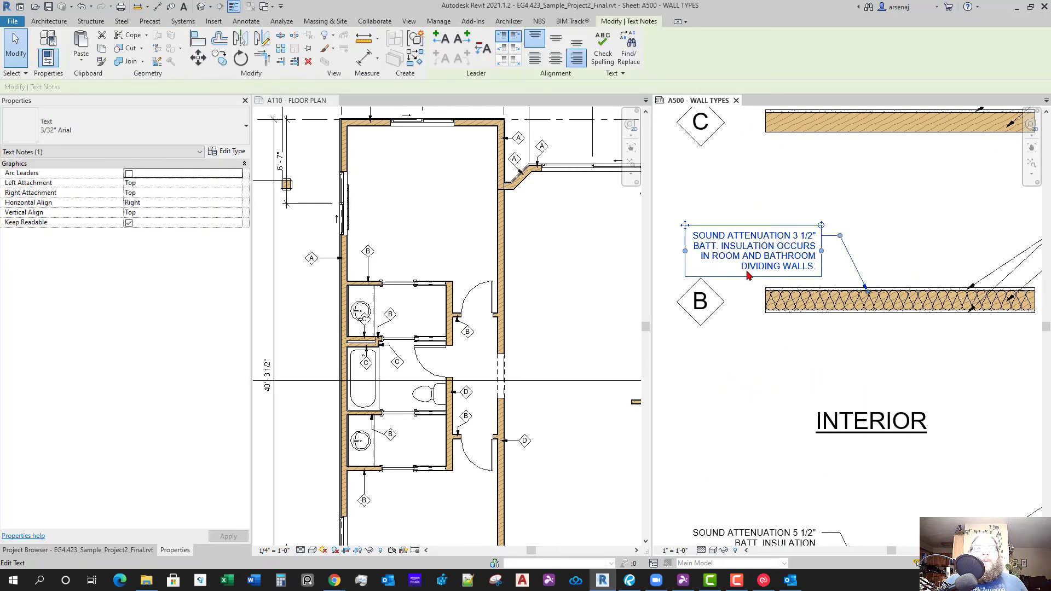
{"action": "left_click", "coordinate": [721, 262]}
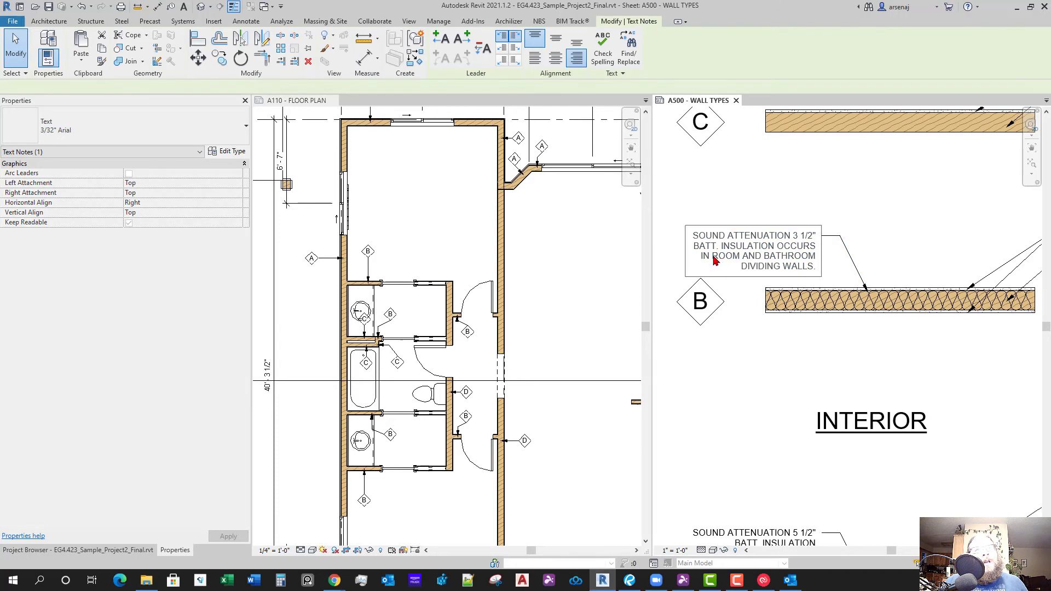
{"action": "type", "text": "DI"}
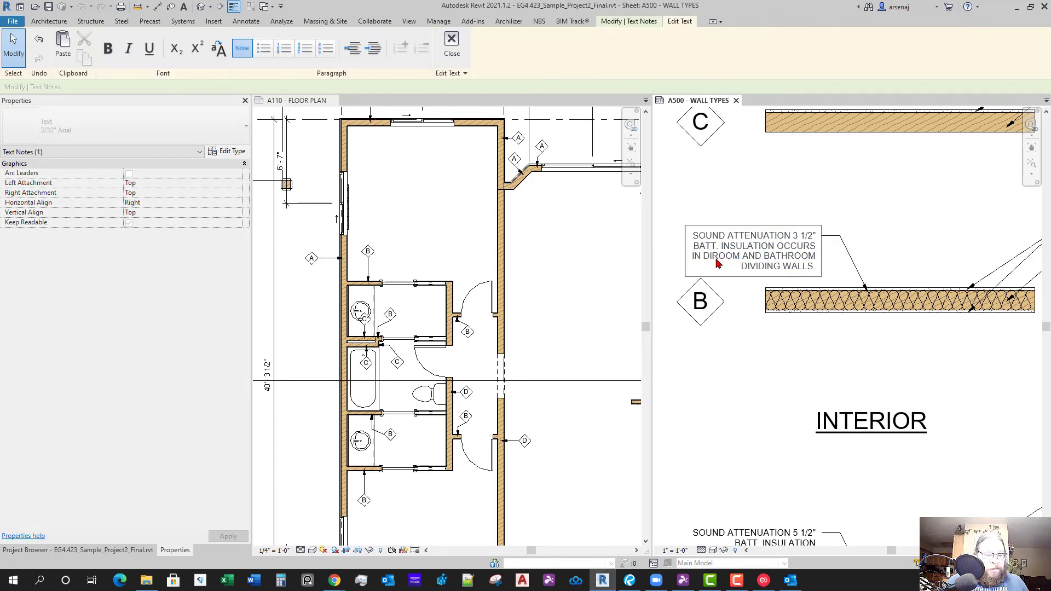
{"action": "type", "text": "VIDING"}
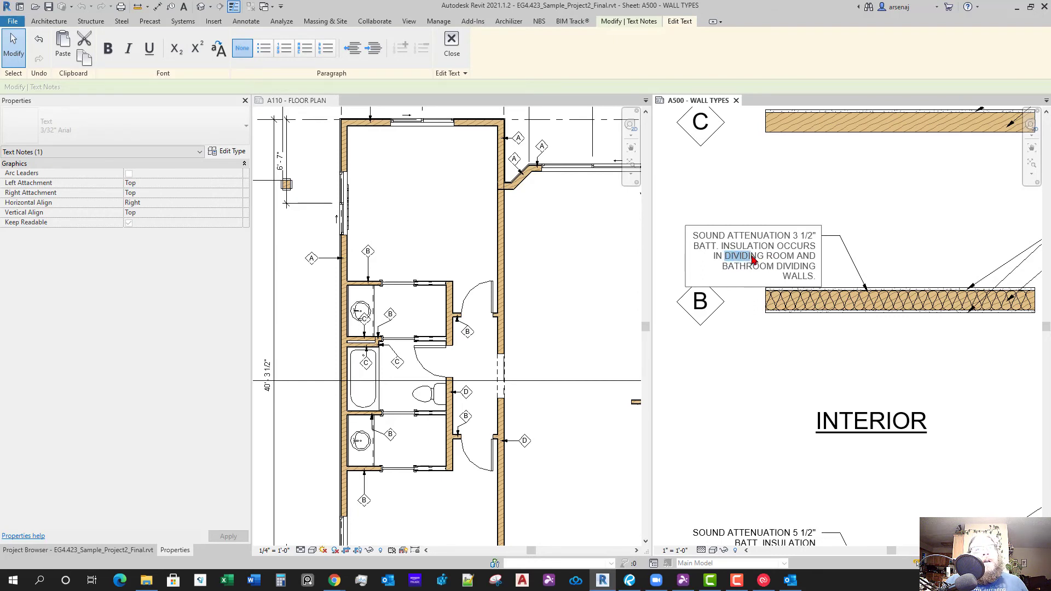
{"action": "type", "text": "BE"}
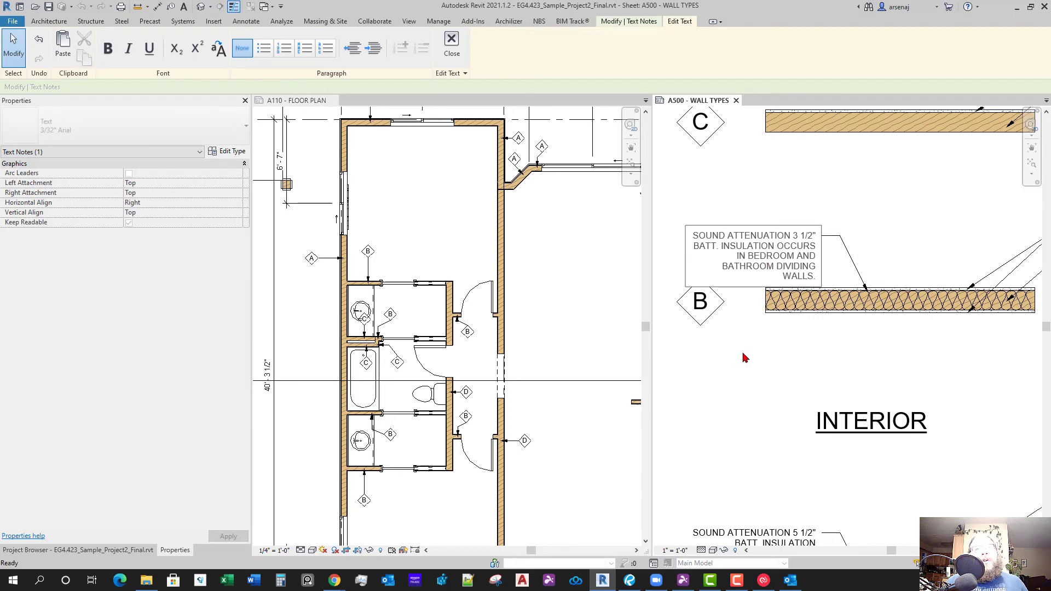
{"action": "left_click", "coordinate": [728, 343]}
{"action": "left_click_drag", "start_coordinate": [685, 255], "coordinate": [674, 257]}
{"action": "left_click", "coordinate": [773, 425]}
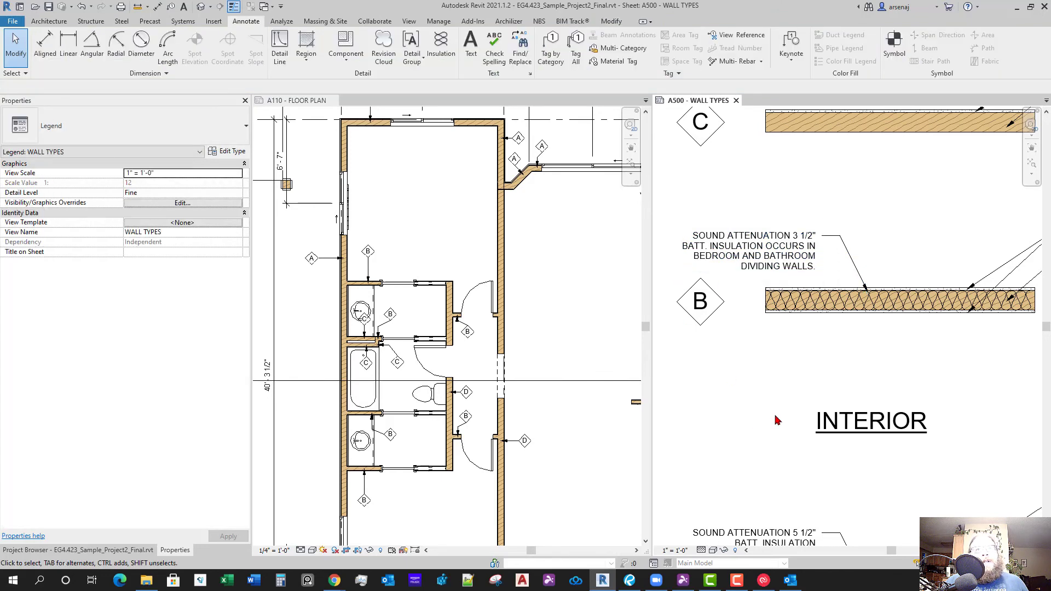
Examine the A110 floor plan for tagged walls dividing the bedrooms and bathrooms in the west wing
{"action": "scroll", "coordinate": [449, 340], "scroll_direction": "up", "scroll_amount": 2}
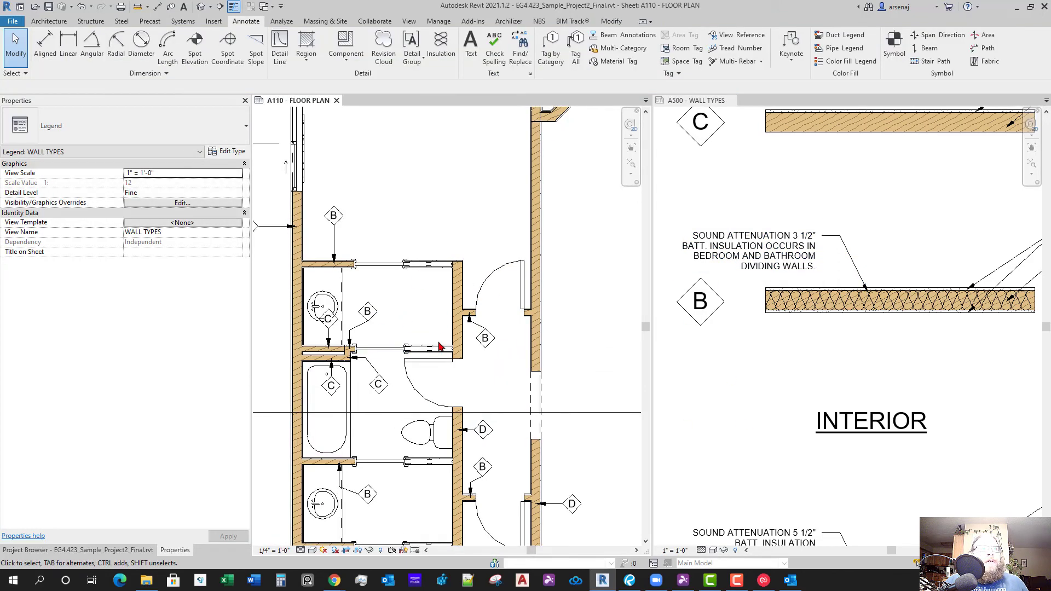
{"action": "scroll", "coordinate": [447, 358], "scroll_direction": "down", "scroll_amount": 2}
{"action": "middle_click_drag", "start_coordinate": [449, 362], "coordinate": [444, 314]}
{"action": "middle_click_drag", "start_coordinate": [494, 369], "coordinate": [462, 336]}
{"action": "scroll", "coordinate": [466, 344], "scroll_direction": "down", "scroll_amount": 3}
{"action": "scroll", "coordinate": [457, 429], "scroll_direction": "up", "scroll_amount": 3}
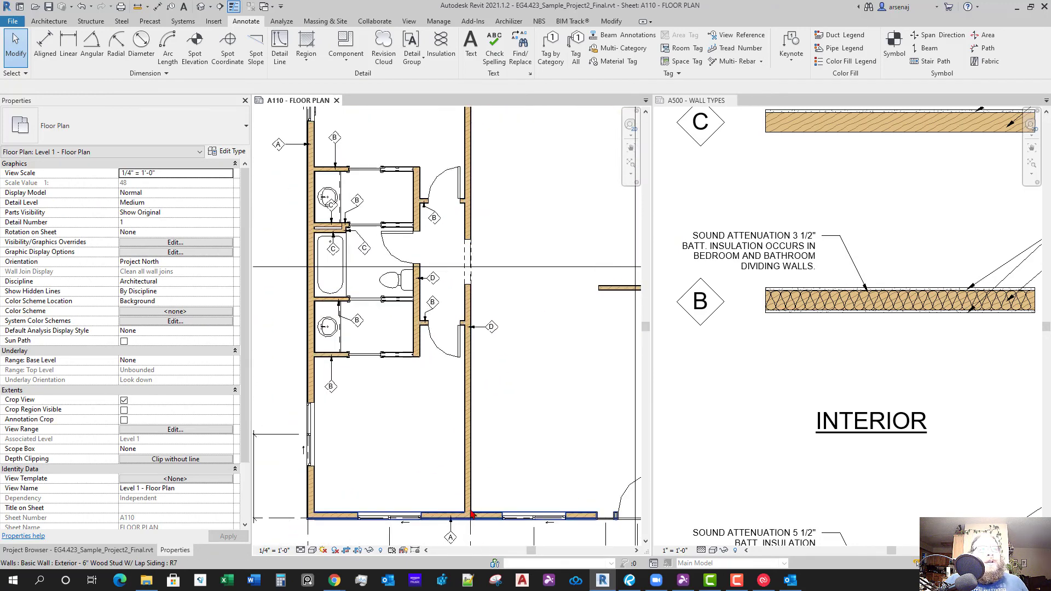
{"action": "middle_click_drag", "start_coordinate": [471, 328], "coordinate": [475, 444]}
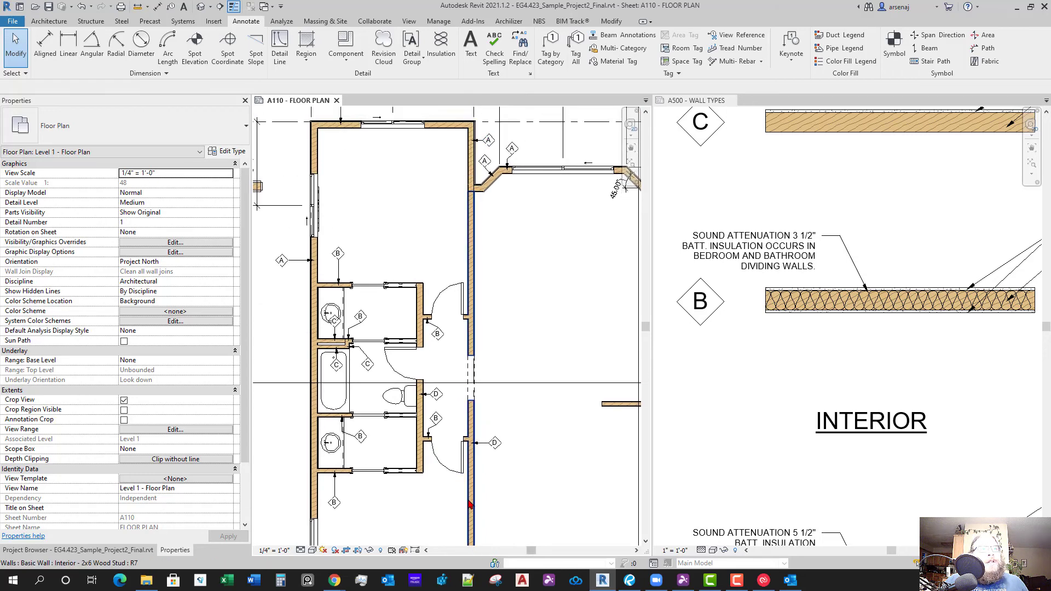
{"action": "middle_click_drag", "start_coordinate": [470, 504], "coordinate": [471, 445]}
{"action": "scroll", "coordinate": [420, 416], "scroll_direction": "up", "scroll_amount": 2}
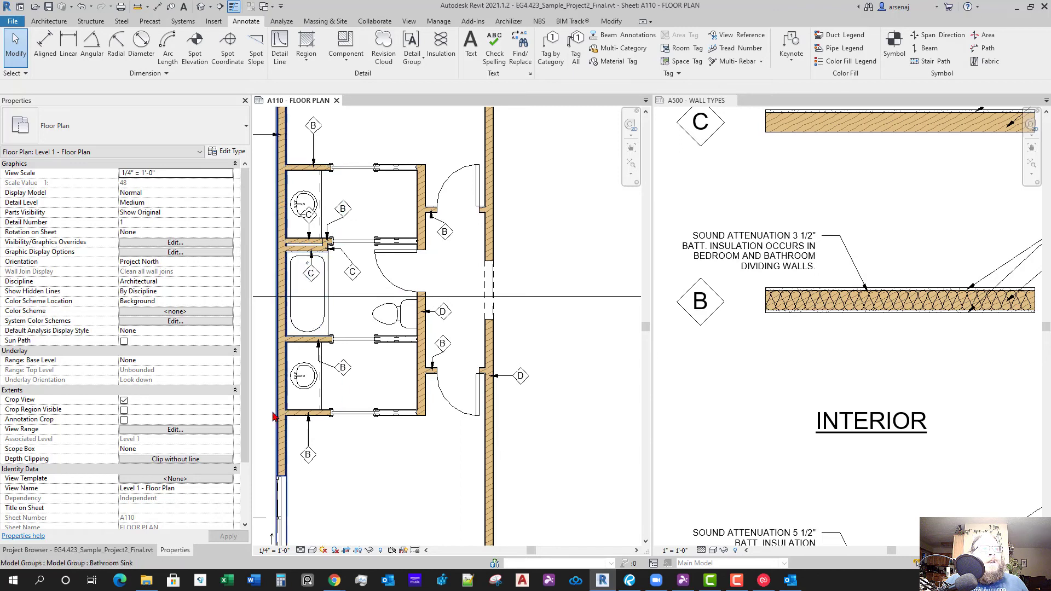
Examine the tagged walls around the stair, bathroom, closet, laundry and bedroom on the east side of the A110 floor plan
{"action": "scroll", "coordinate": [469, 422], "scroll_direction": "down", "scroll_amount": 3}
{"action": "scroll", "coordinate": [418, 413], "scroll_direction": "up", "scroll_amount": 5}
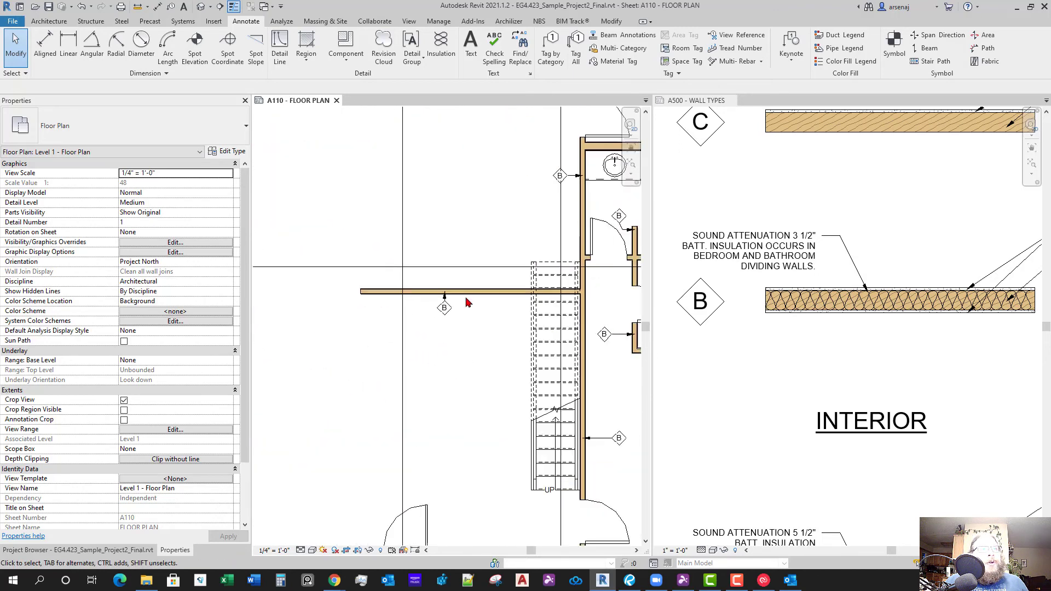
{"action": "scroll", "coordinate": [476, 301], "scroll_direction": "down", "scroll_amount": 4}
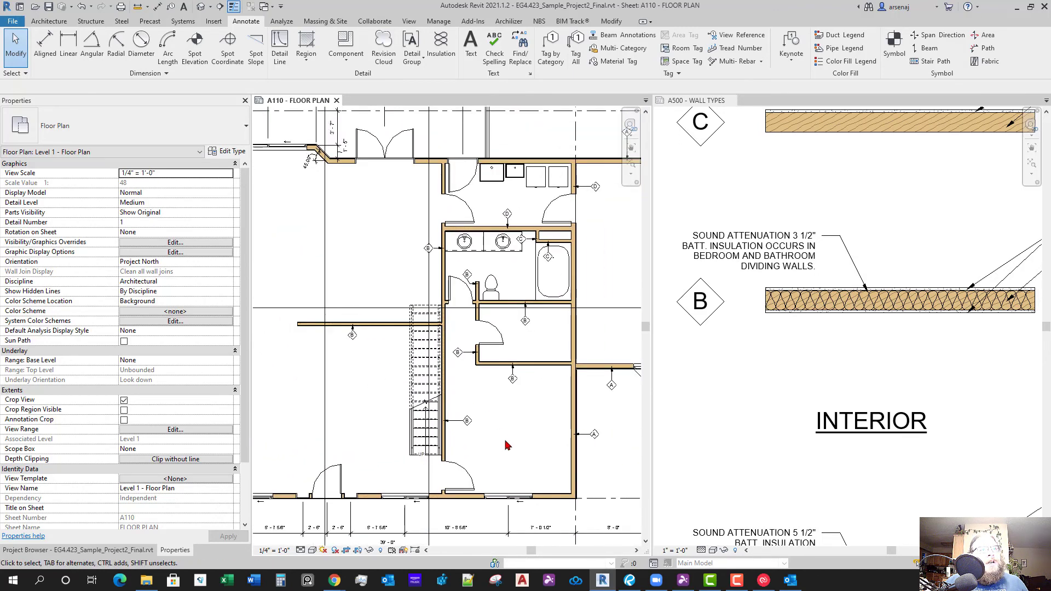
{"action": "scroll", "coordinate": [505, 445], "scroll_direction": "up", "scroll_amount": 2}
{"action": "middle_click_drag", "start_coordinate": [471, 434], "coordinate": [441, 455]}
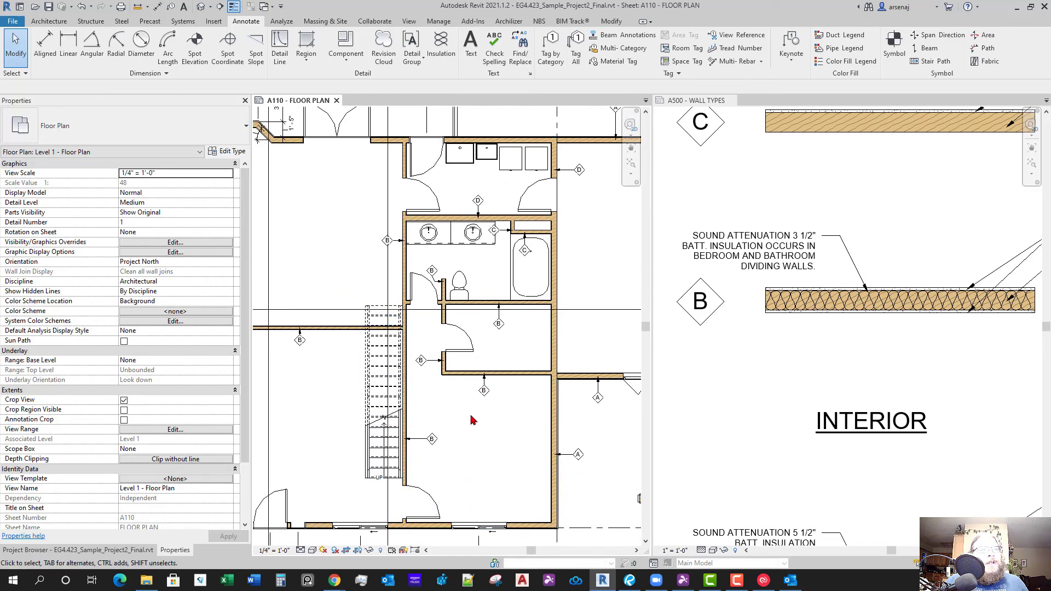
{"action": "middle_click_drag", "start_coordinate": [486, 383], "coordinate": [483, 419]}
{"action": "scroll", "coordinate": [483, 420], "scroll_direction": "up", "scroll_amount": 1}
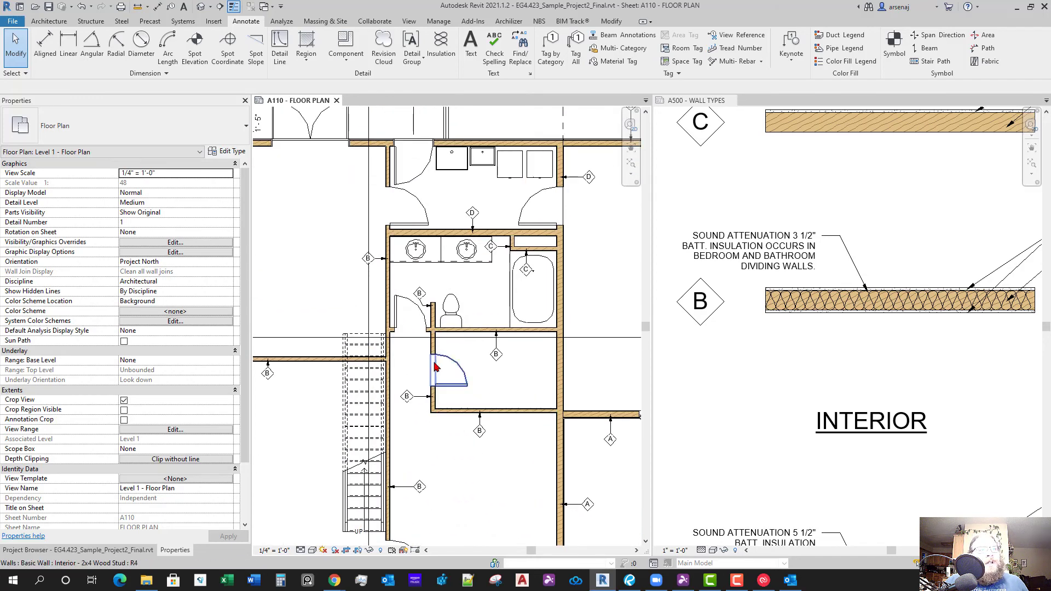
{"action": "middle_click_drag", "start_coordinate": [440, 365], "coordinate": [448, 438]}
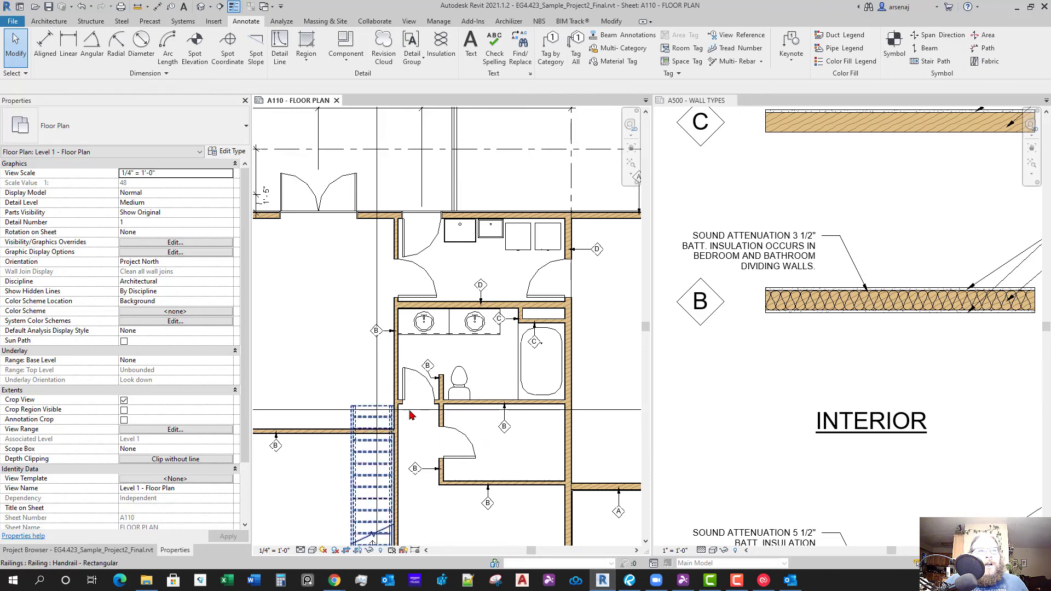
{"action": "scroll", "coordinate": [411, 411], "scroll_direction": "up", "scroll_amount": 2}
{"action": "scroll", "coordinate": [465, 410], "scroll_direction": "down", "scroll_amount": 2}
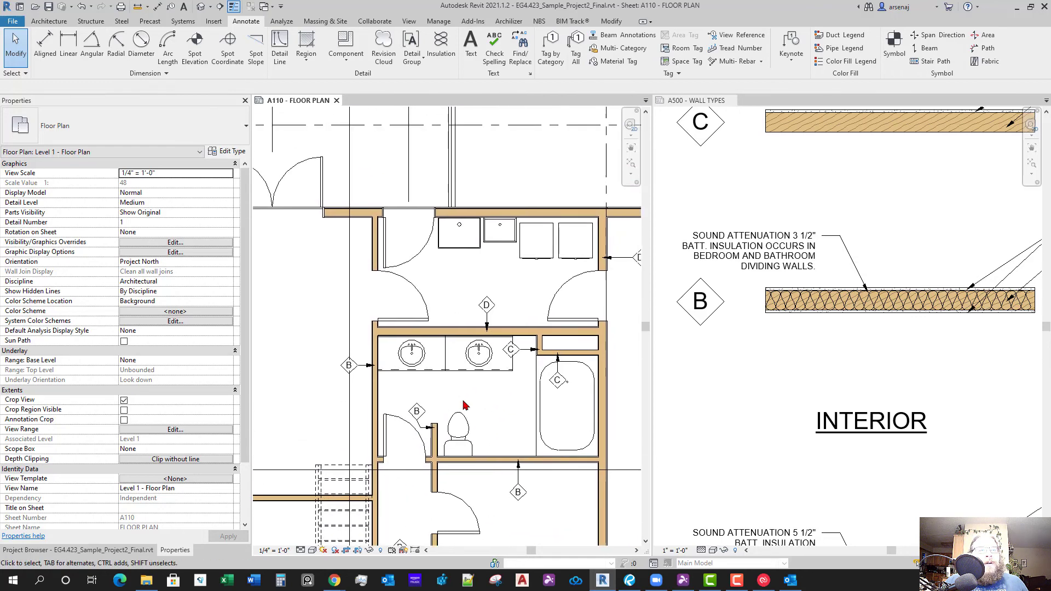
{"action": "scroll", "coordinate": [385, 342], "scroll_direction": "down", "scroll_amount": 2}
{"action": "scroll", "coordinate": [385, 344], "scroll_direction": "up", "scroll_amount": 1}
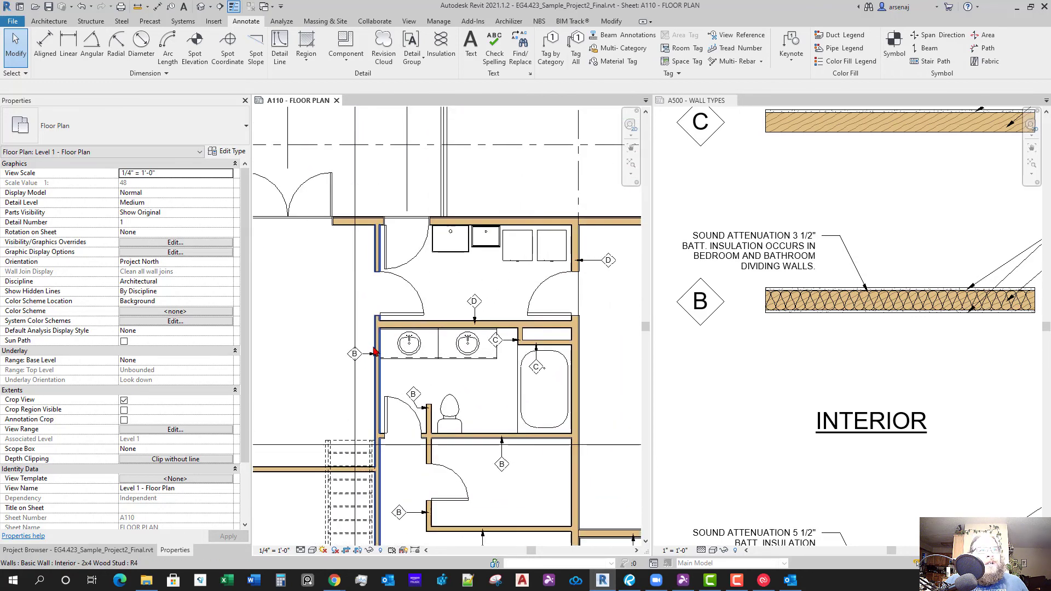
{"action": "middle_click_drag", "start_coordinate": [575, 531], "coordinate": [519, 484]}
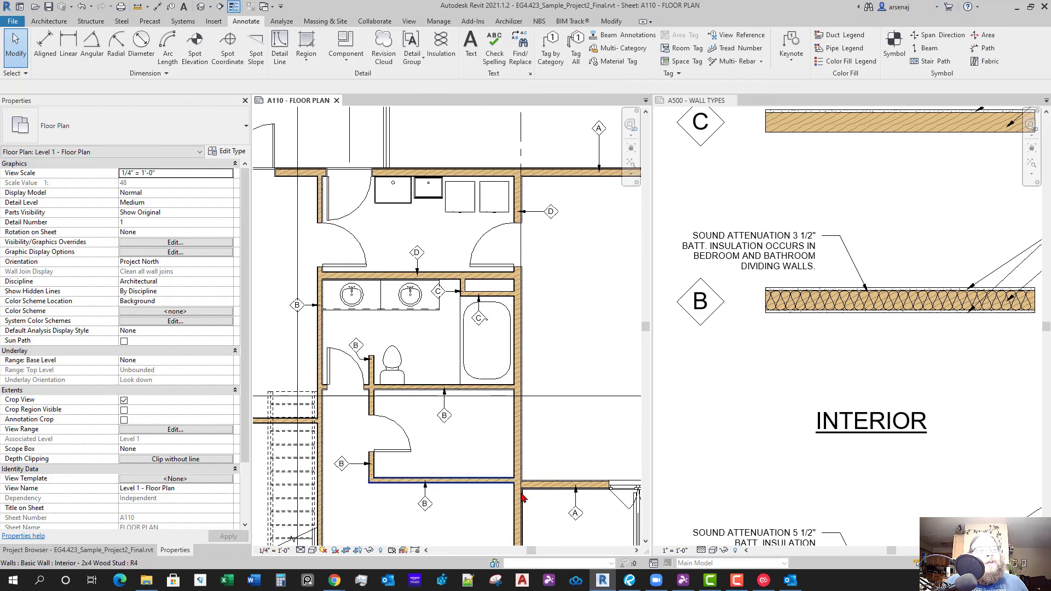
{"action": "scroll", "coordinate": [518, 484], "scroll_direction": "down", "scroll_amount": 1}
{"action": "scroll", "coordinate": [519, 483], "scroll_direction": "up", "scroll_amount": 1}
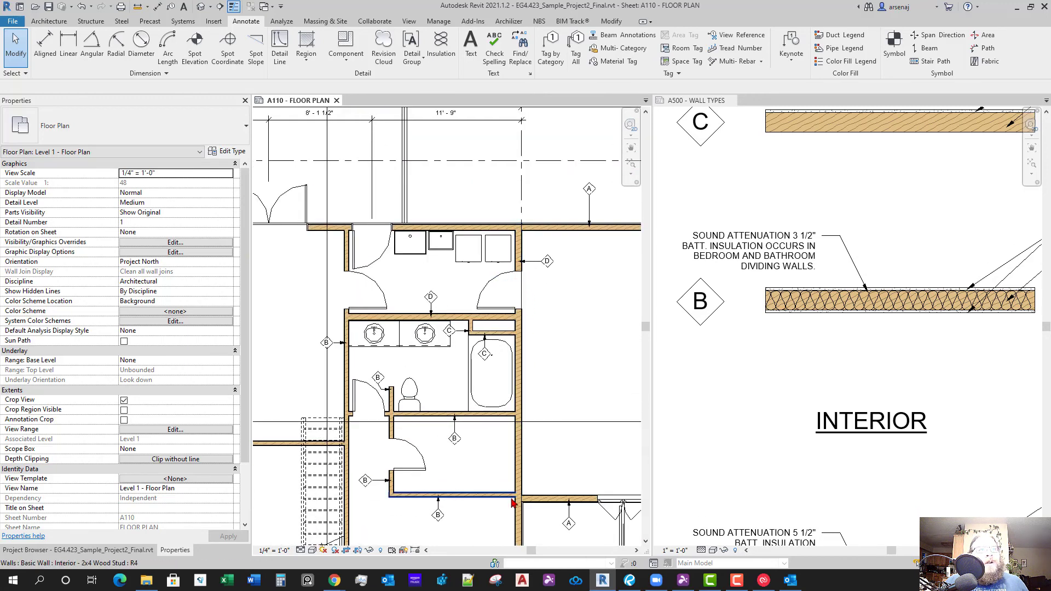
{"action": "middle_click_drag", "start_coordinate": [495, 358], "coordinate": [575, 400]}
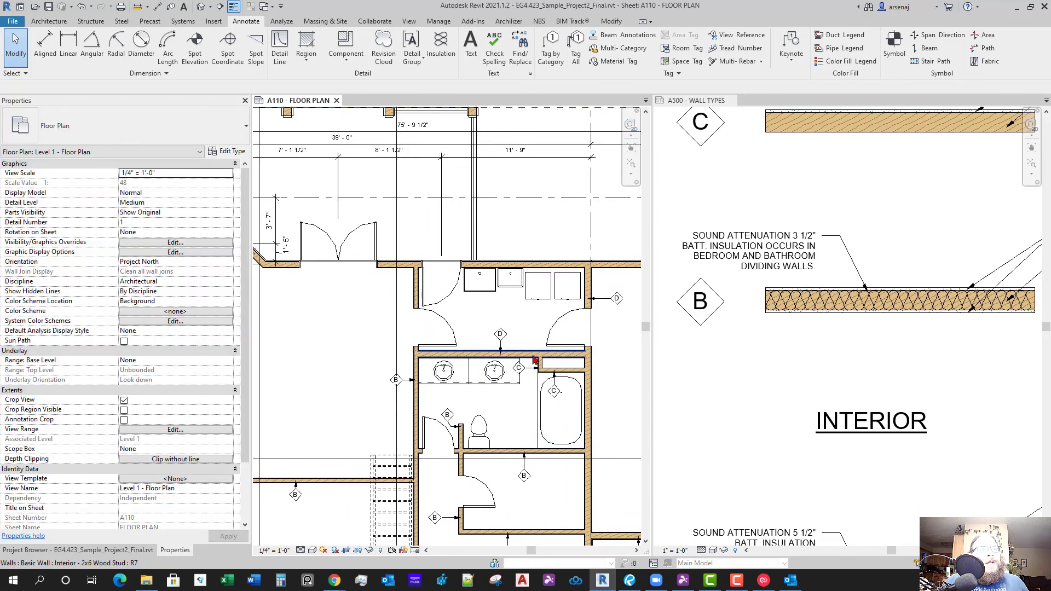
{"action": "scroll", "coordinate": [450, 364], "scroll_direction": "down", "scroll_amount": 1}
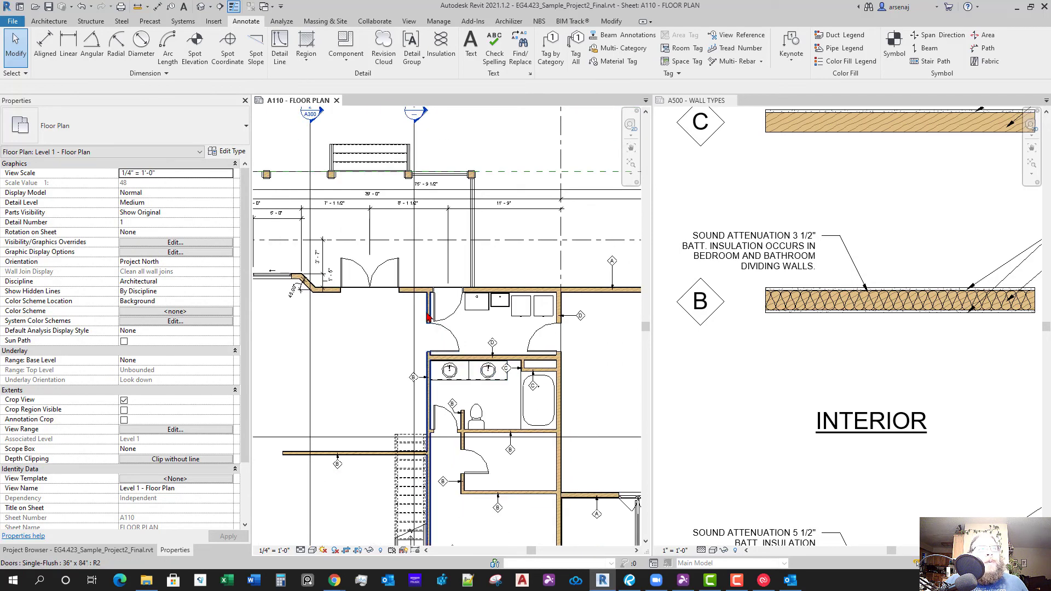
{"action": "scroll", "coordinate": [475, 353], "scroll_direction": "down", "scroll_amount": 2}
{"action": "scroll", "coordinate": [548, 392], "scroll_direction": "down", "scroll_amount": 4}
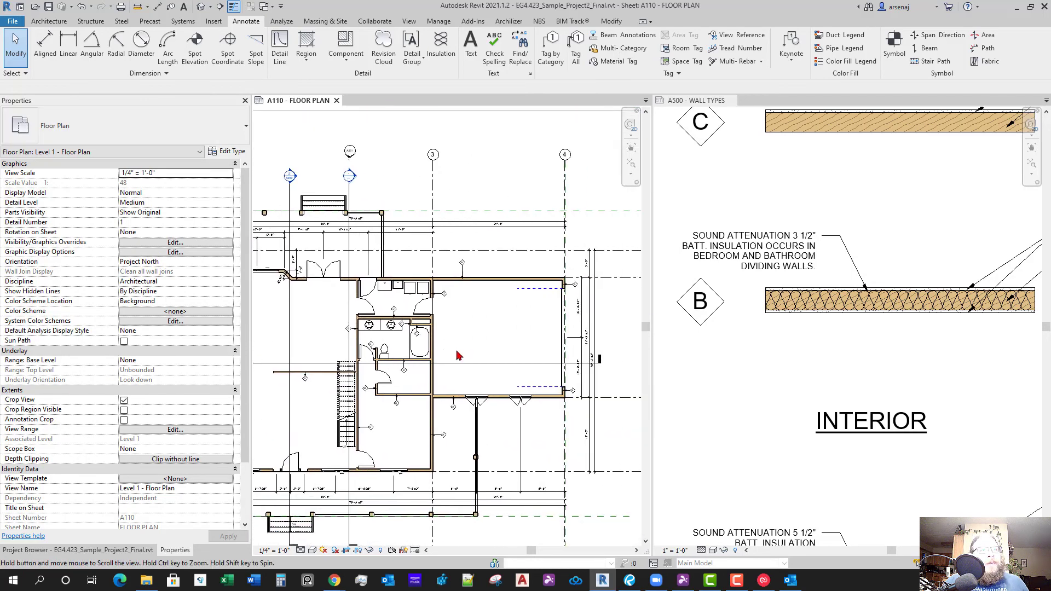
Copy wall type B's batt insulation and its sound attenuation note up to wall type D on sheet A500
{"action": "scroll", "coordinate": [896, 368], "scroll_direction": "down", "scroll_amount": 3}
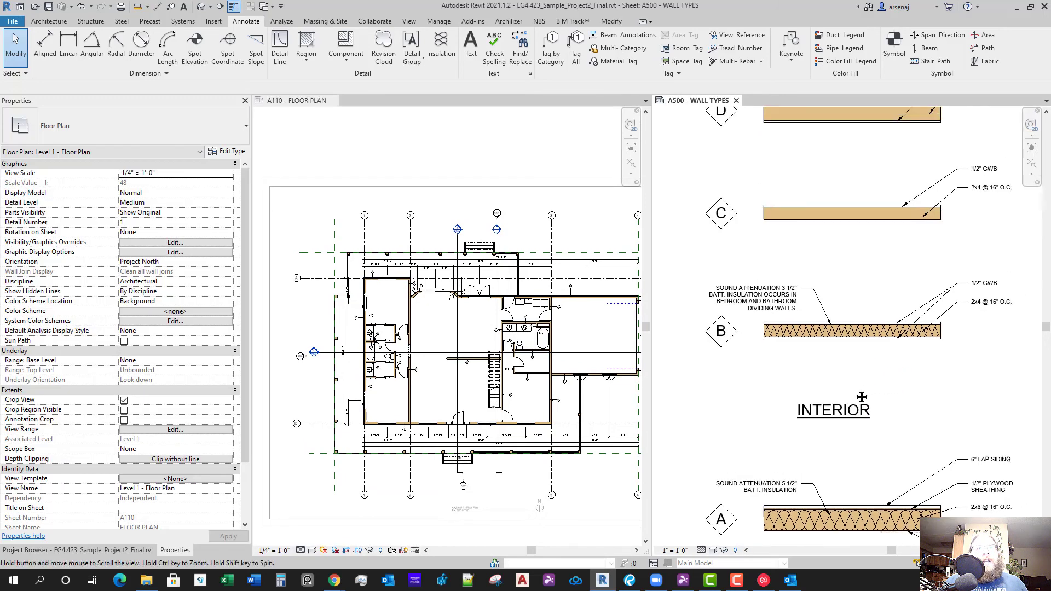
{"action": "left_click", "coordinate": [802, 390]}
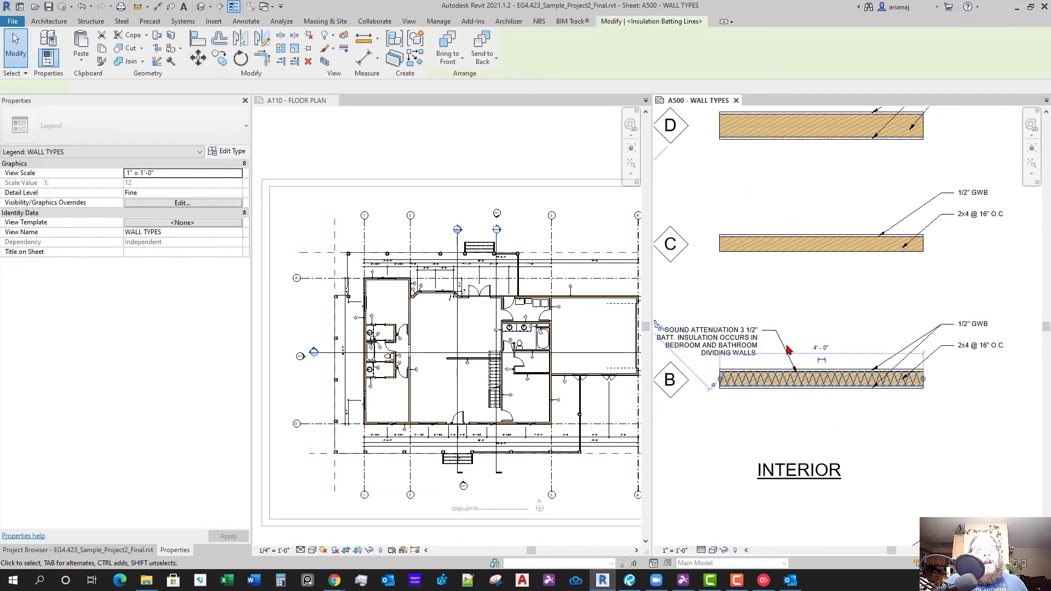
{"action": "left_click", "coordinate": [791, 375], "text": "ctrl"}
{"action": "key", "text": "c"}
{"action": "key", "text": "o"}
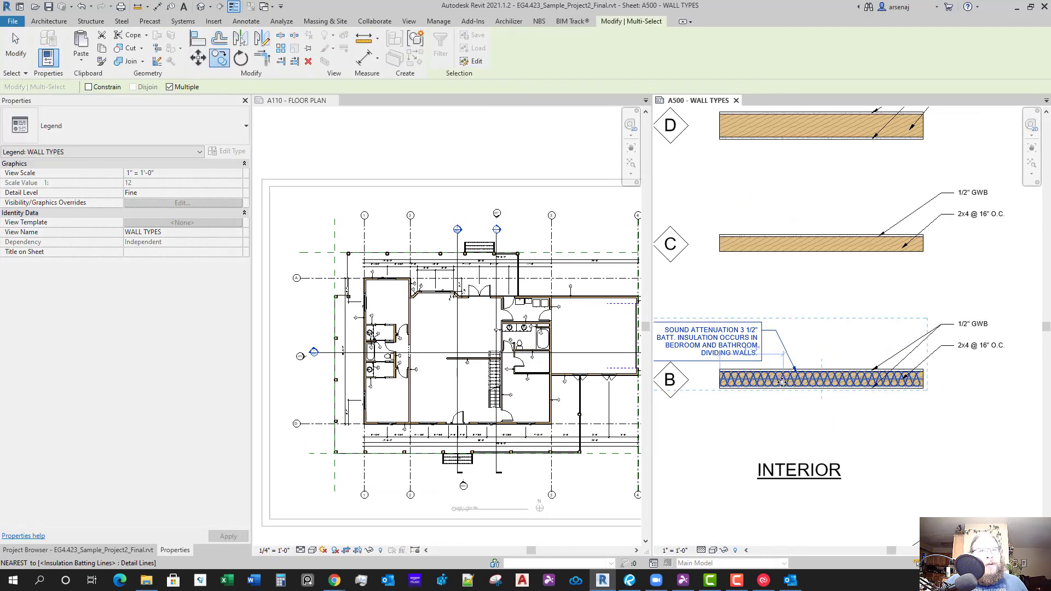
{"action": "left_click", "coordinate": [789, 378]}
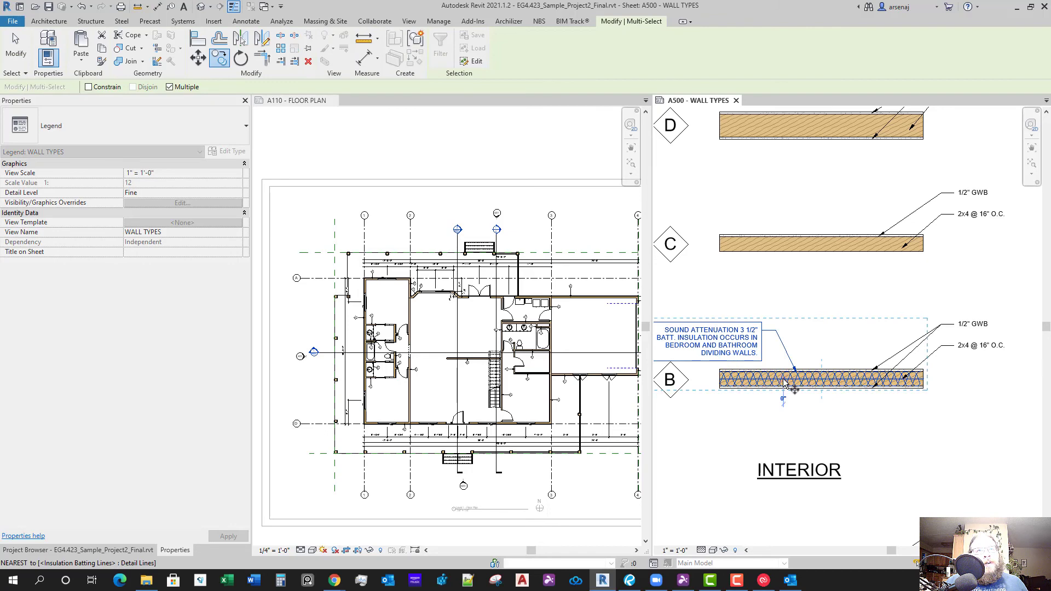
{"action": "left_click", "coordinate": [794, 129]}
{"action": "middle_click_drag", "start_coordinate": [827, 230], "coordinate": [833, 296]}
{"action": "key", "text": "Escape"}
Set the insulation width of wall type D's batting to 5 1/2"
{"action": "left_click", "coordinate": [779, 195]}
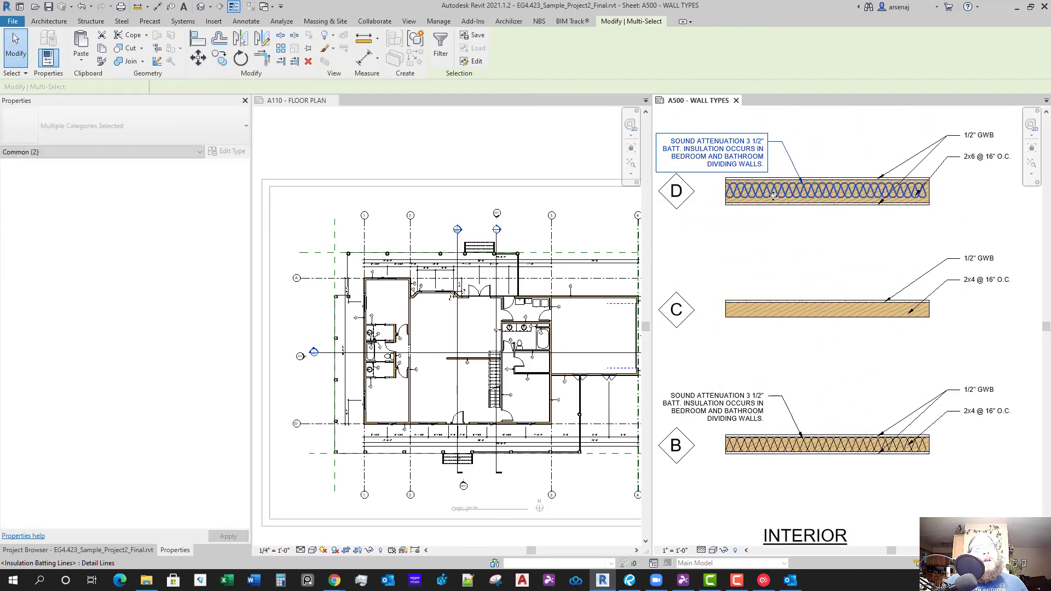
{"action": "left_click", "coordinate": [185, 183]}
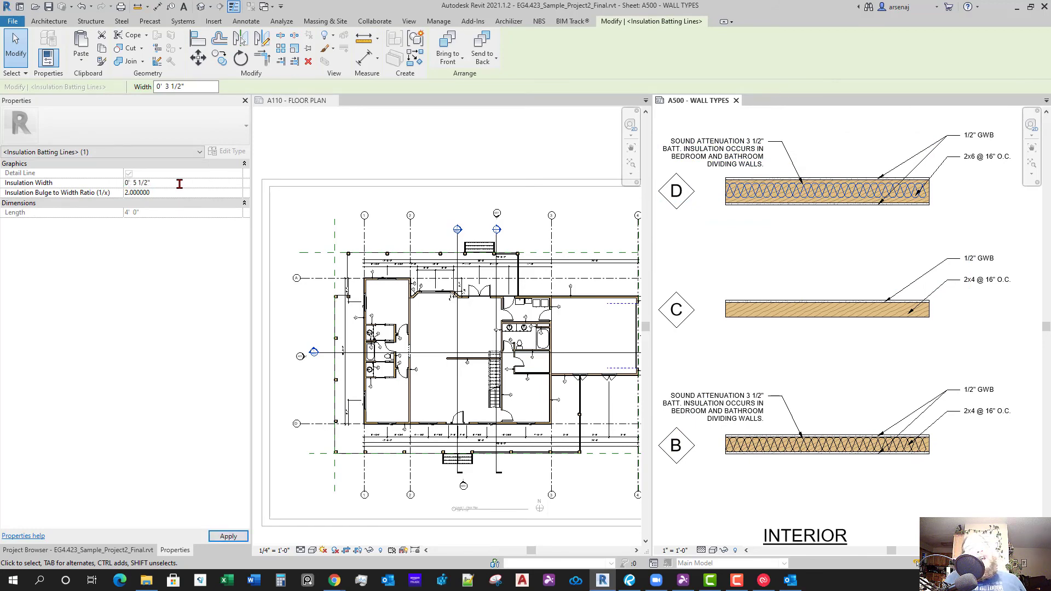
{"action": "scroll", "coordinate": [759, 165], "scroll_direction": "up", "scroll_amount": 4}
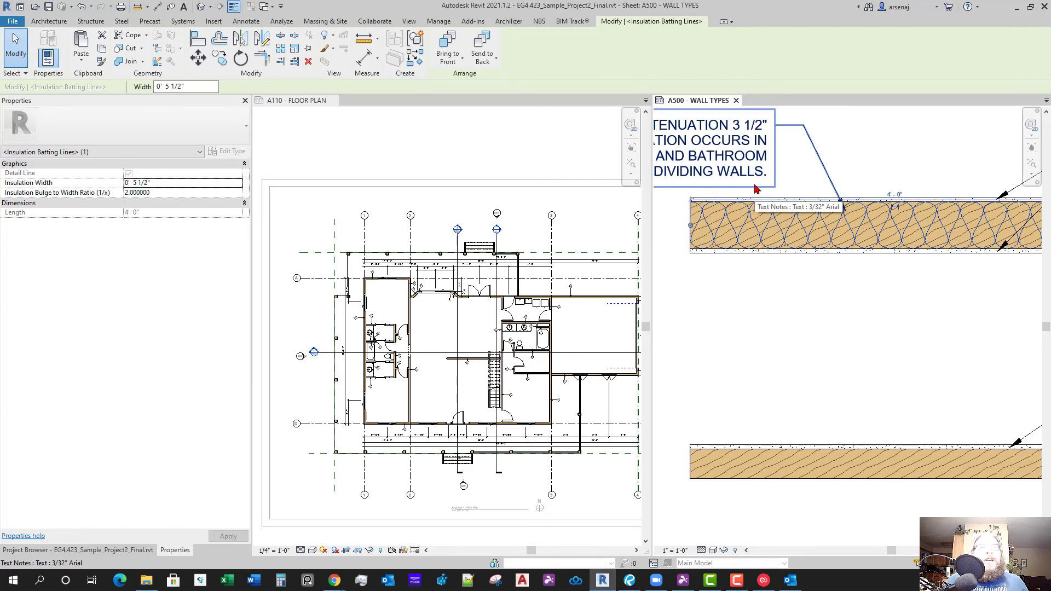
{"action": "left_click", "coordinate": [831, 296]}
{"action": "scroll", "coordinate": [831, 295], "scroll_direction": "down", "scroll_amount": 2}
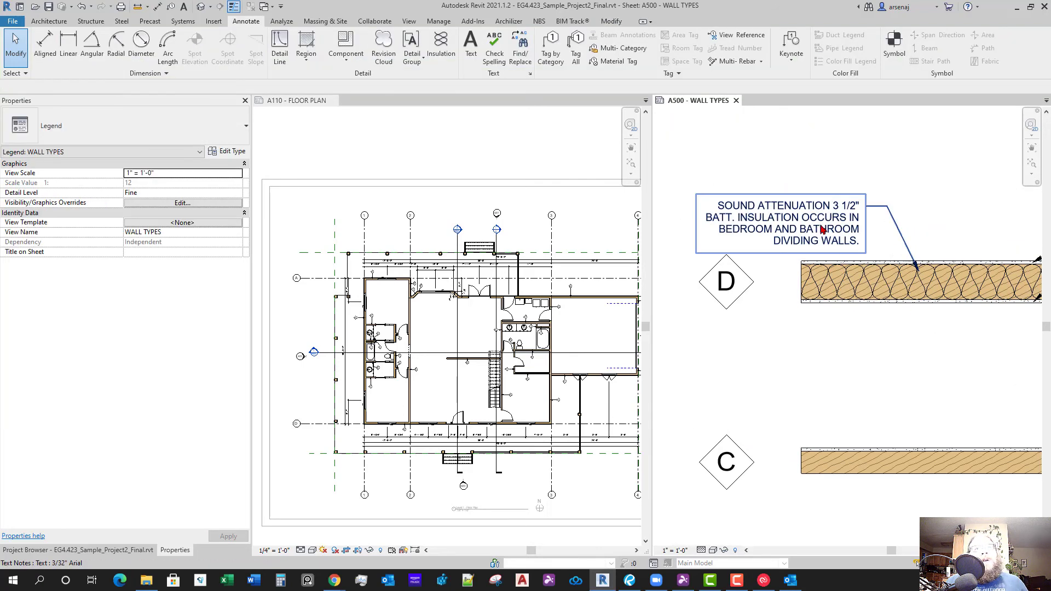
Change the insulation thickness in wall type D's sound attenuation note to 5 1/2" and raise the note slightly
{"action": "left_click", "coordinate": [837, 213]}
{"action": "double_click", "coordinate": [837, 211]}
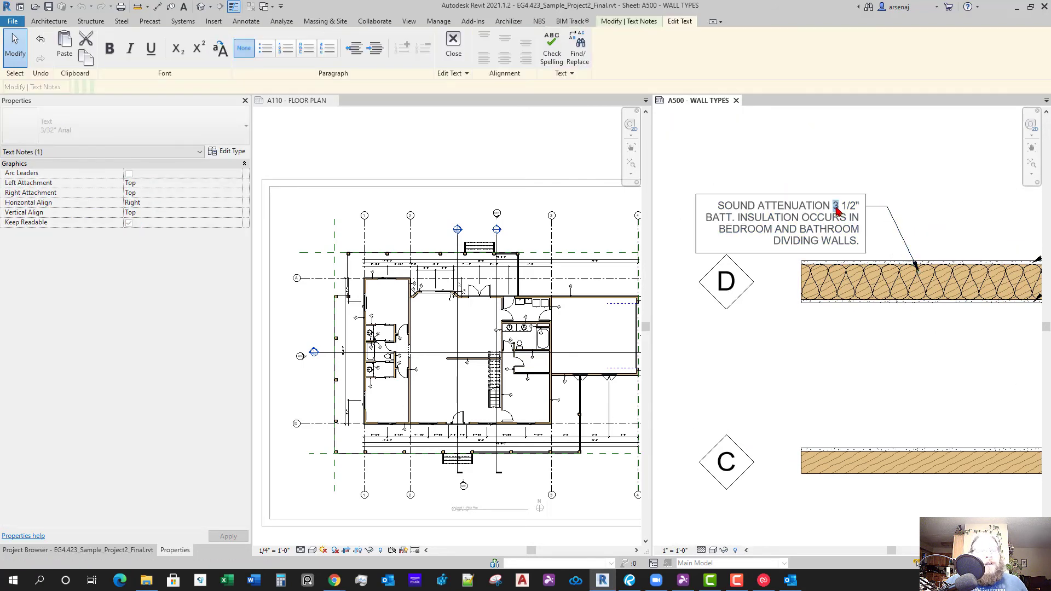
{"action": "key", "text": "Escape"}
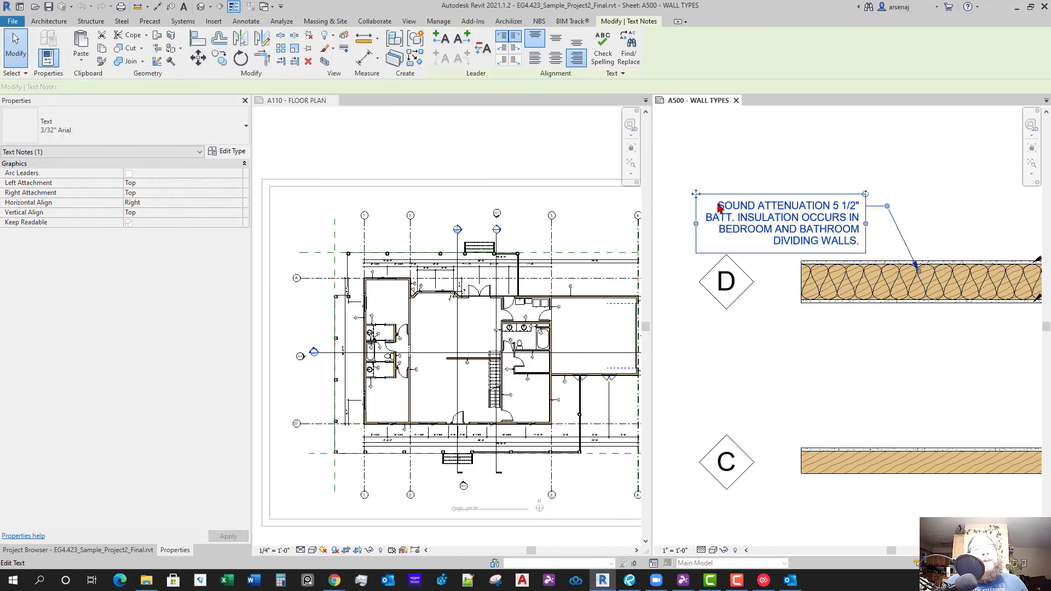
{"action": "left_click_drag", "start_coordinate": [697, 194], "coordinate": [697, 178]}
{"action": "key", "text": "Escape"}
{"action": "scroll", "coordinate": [776, 278], "scroll_direction": "down", "scroll_amount": 2}
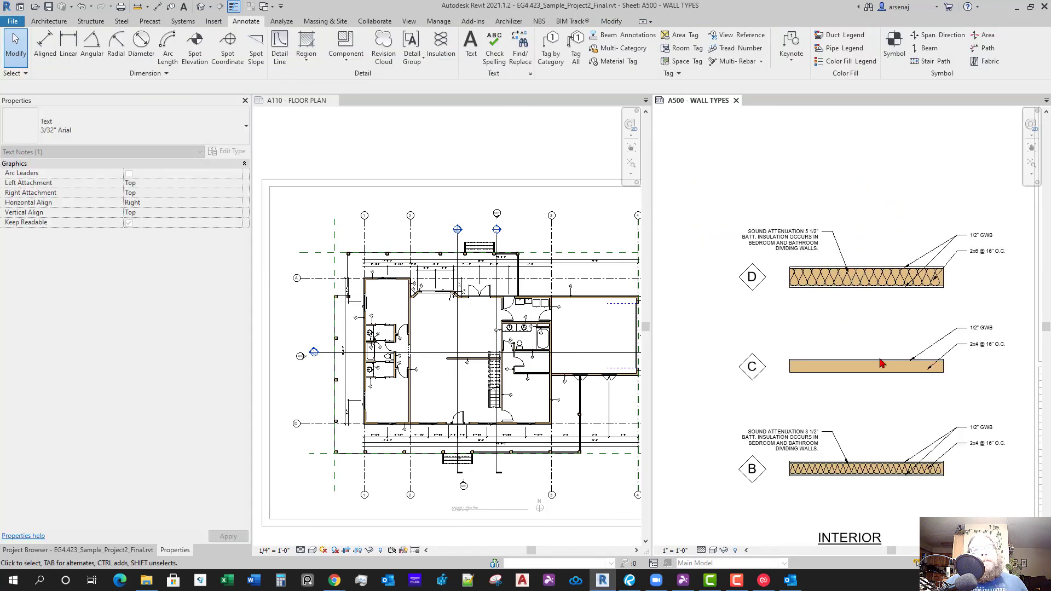
Nudge the whole wall type D detail, with its tag and notes, slightly upward away from wall type C
{"action": "scroll", "coordinate": [854, 383], "scroll_direction": "down", "scroll_amount": 2}
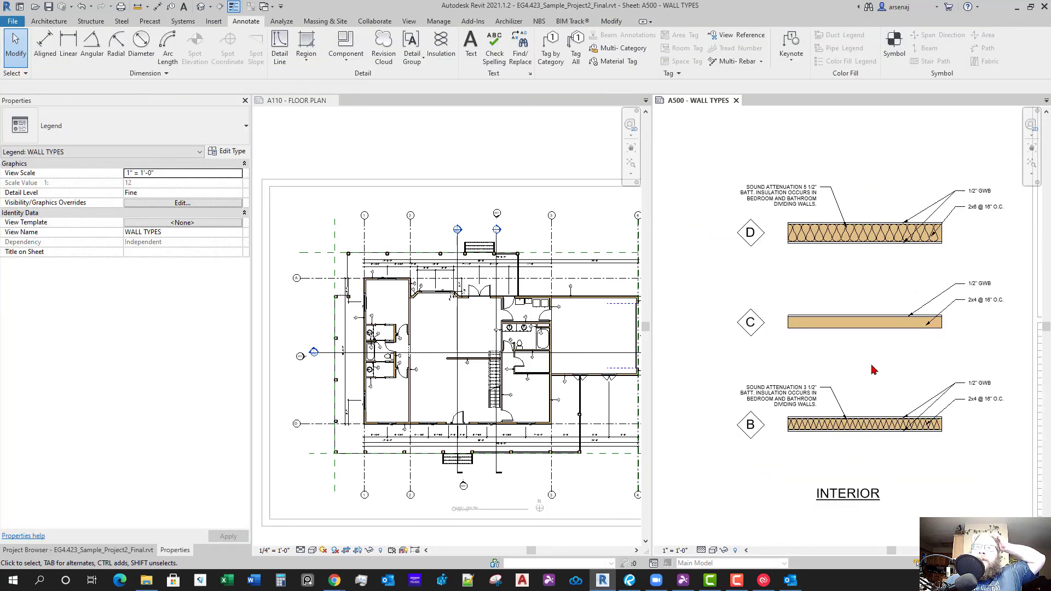
{"action": "scroll", "coordinate": [857, 399], "scroll_direction": "down", "scroll_amount": 2}
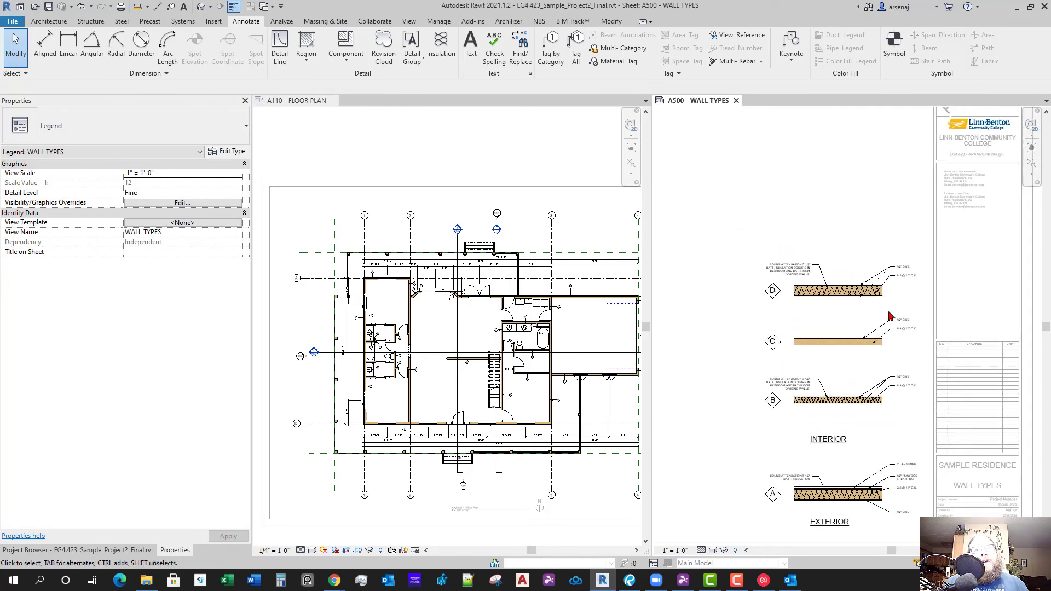
{"action": "left_click_drag", "start_coordinate": [863, 312], "coordinate": [928, 320]}
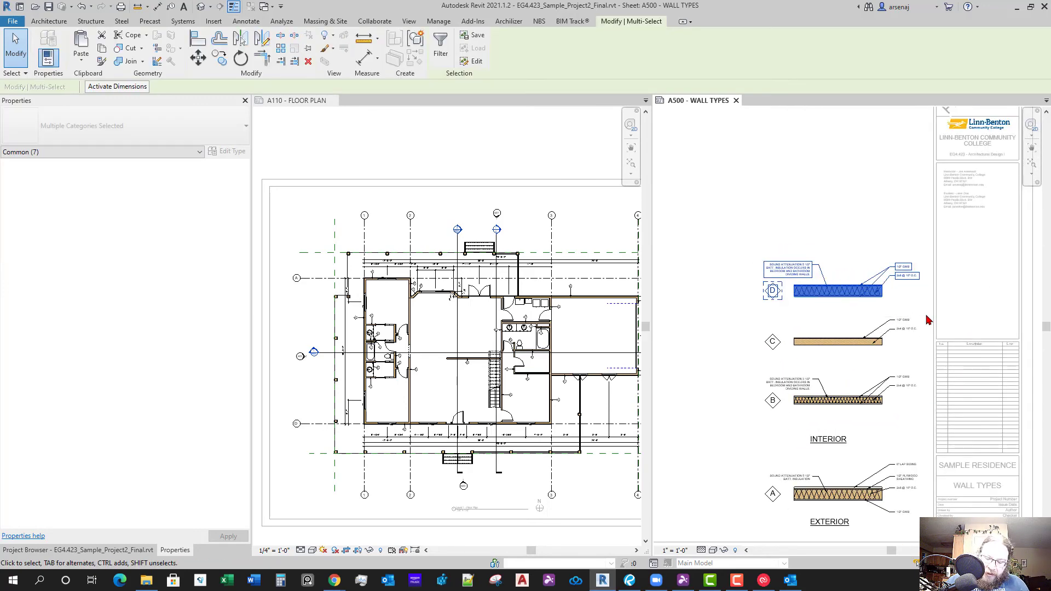
{"action": "key", "text": "Up"}
{"action": "key", "text": "Up"}
{"action": "key", "text": "Up"}
{"action": "left_click", "coordinate": [928, 320]}
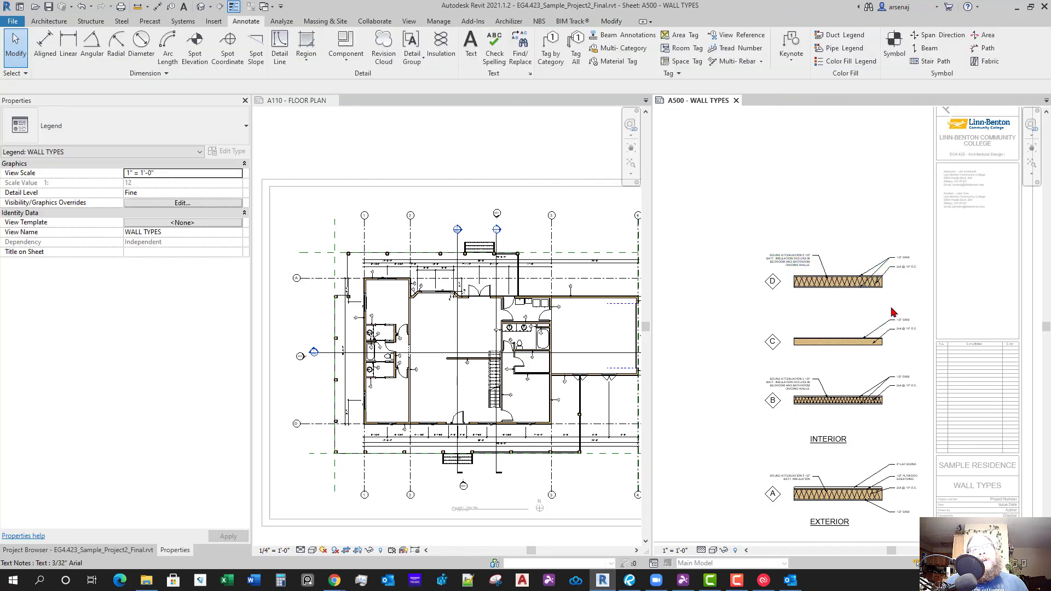
Deactivate the wall types legend view and review the layout of the entire A500 sheet
{"action": "scroll", "coordinate": [731, 407], "scroll_direction": "down", "scroll_amount": 2}
{"action": "middle_click_drag", "start_coordinate": [730, 407], "coordinate": [751, 400]}
{"action": "scroll", "coordinate": [754, 392], "scroll_direction": "up", "scroll_amount": 2}
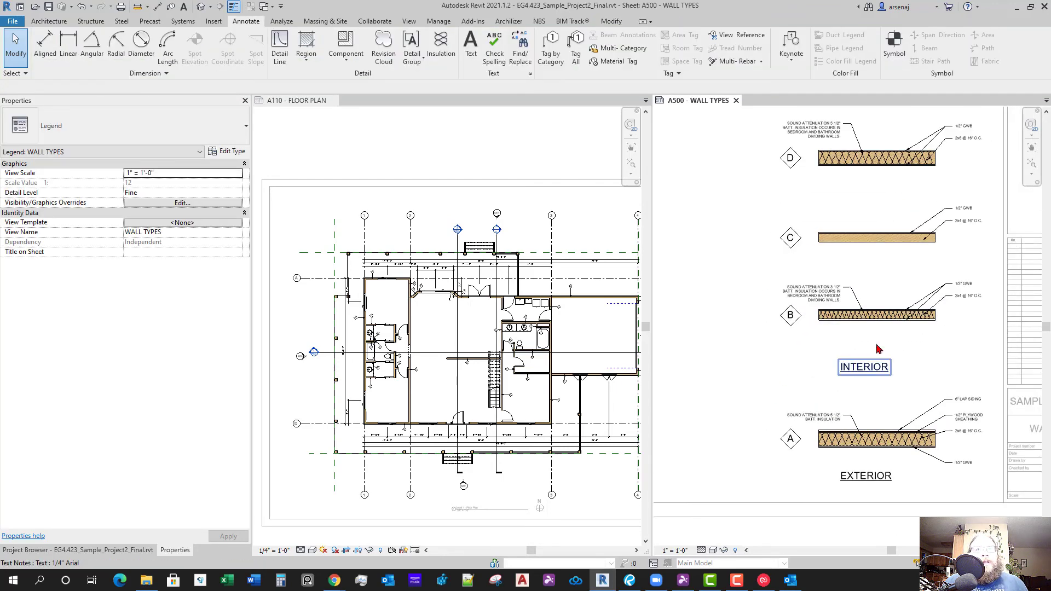
{"action": "scroll", "coordinate": [871, 348], "scroll_direction": "up", "scroll_amount": 2}
{"action": "scroll", "coordinate": [874, 350], "scroll_direction": "down", "scroll_amount": 3}
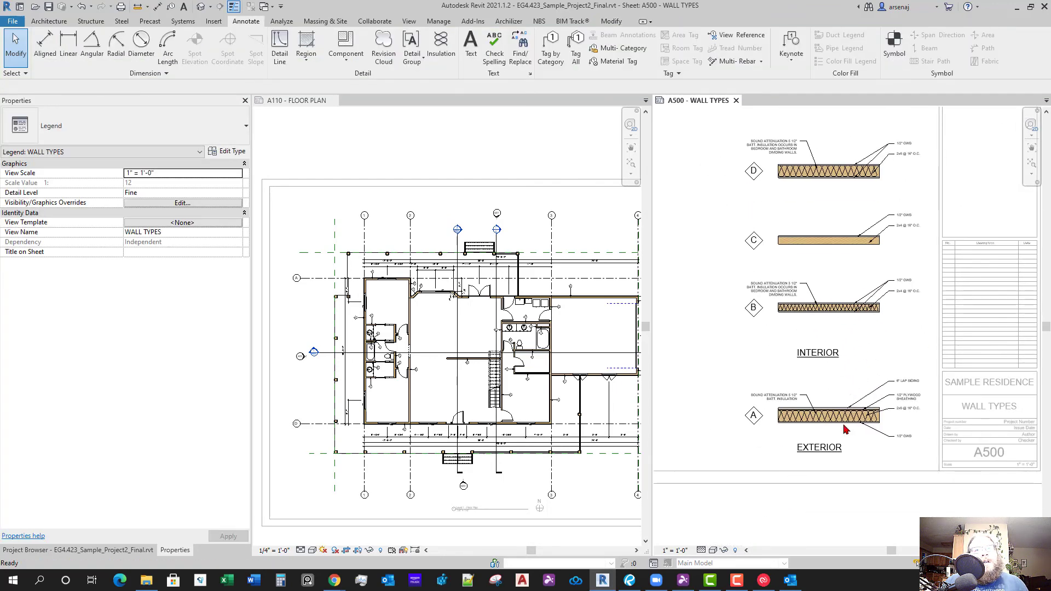
{"action": "double_click", "coordinate": [808, 507]}
{"action": "scroll", "coordinate": [886, 507], "scroll_direction": "down", "scroll_amount": 4}
{"action": "middle_click_drag", "start_coordinate": [885, 507], "coordinate": [929, 506]}
{"action": "scroll", "coordinate": [924, 508], "scroll_direction": "up", "scroll_amount": 1}
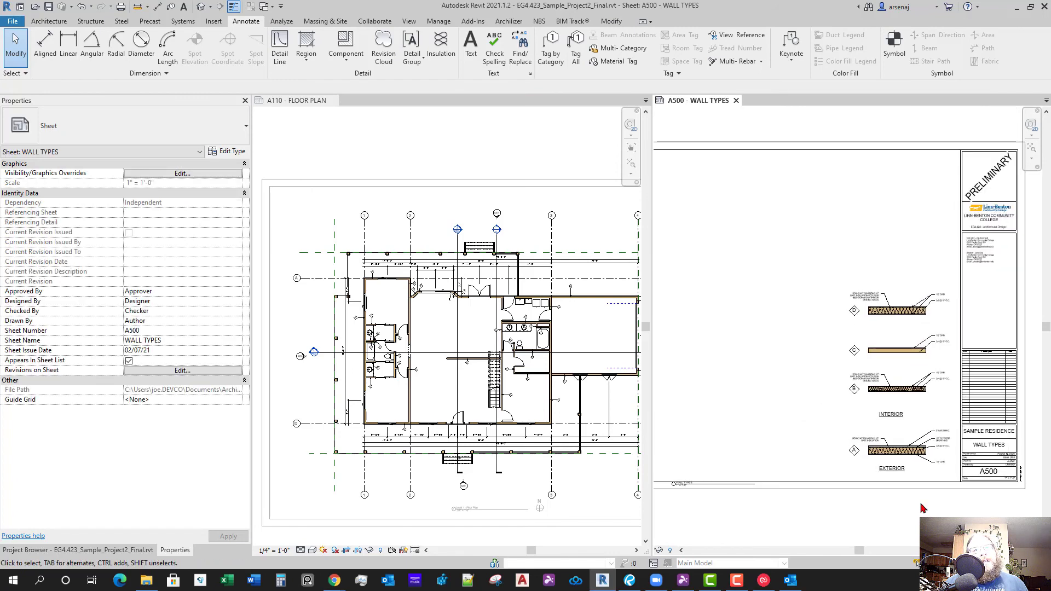
{"action": "scroll", "coordinate": [850, 501], "scroll_direction": "down", "scroll_amount": 2}
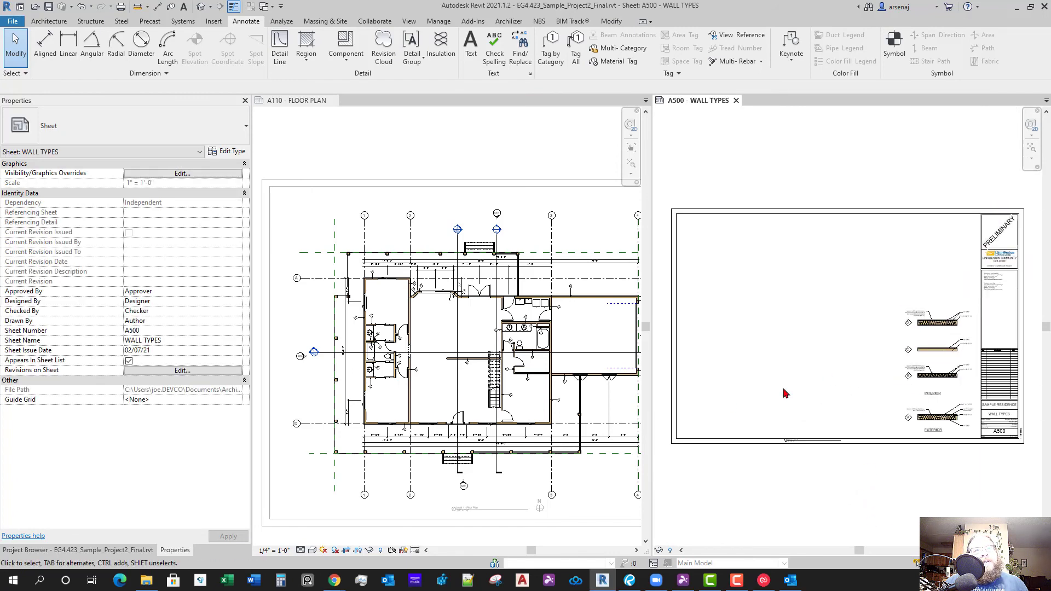
Switch to the floor plan view on sheet A110 and bring the area around the plan into view
{"action": "left_click", "coordinate": [837, 442]}
{"action": "left_click", "coordinate": [460, 487]}
{"action": "scroll", "coordinate": [482, 490], "scroll_direction": "up", "scroll_amount": 3}
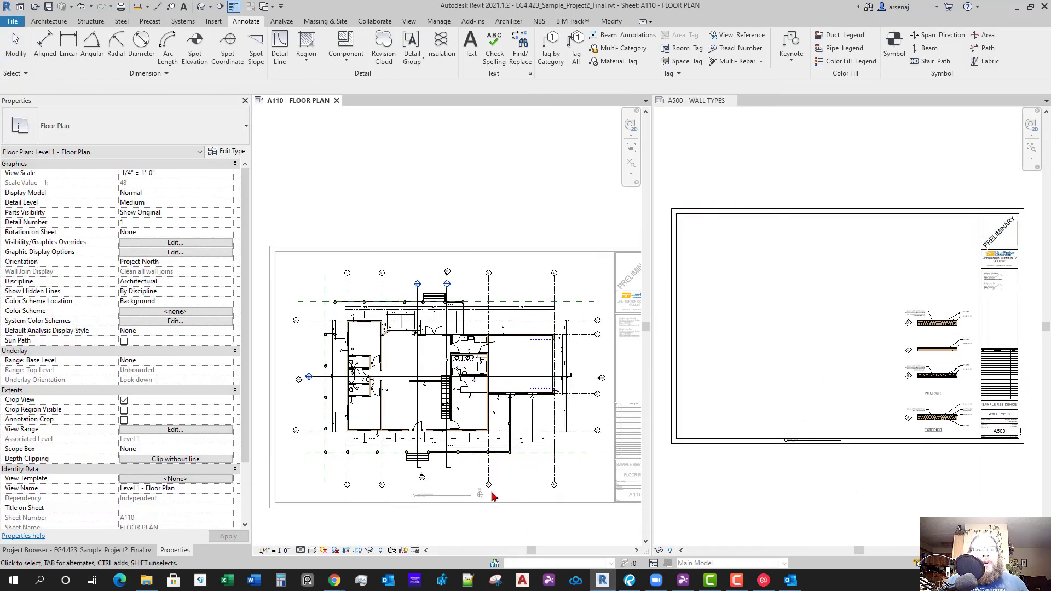
{"action": "middle_click_drag", "start_coordinate": [523, 439], "coordinate": [502, 524]}
{"action": "scroll", "coordinate": [533, 438], "scroll_direction": "down", "scroll_amount": 2}
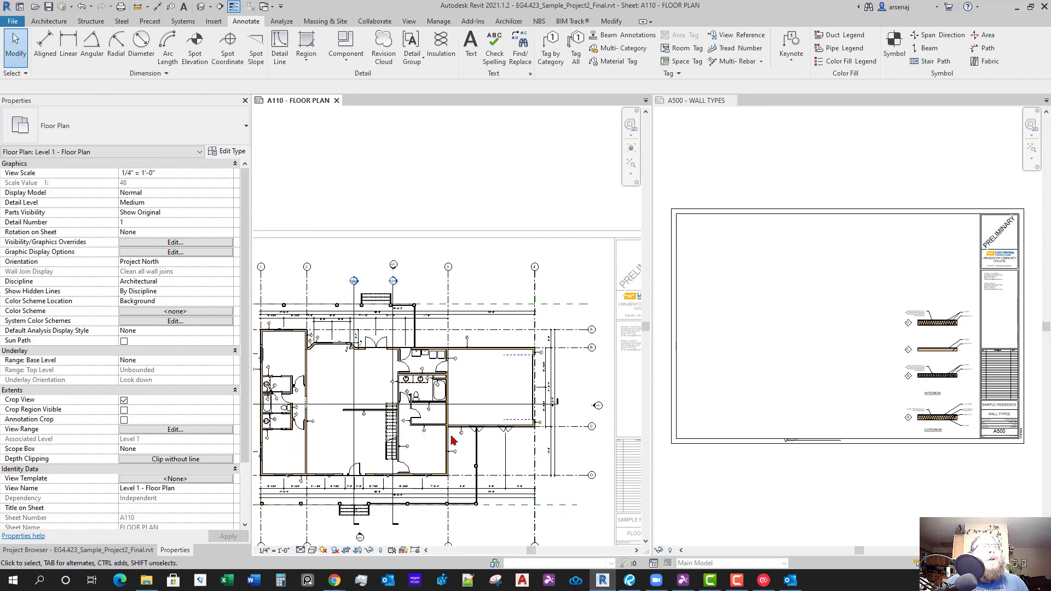
{"action": "left_click", "coordinate": [355, 59]}
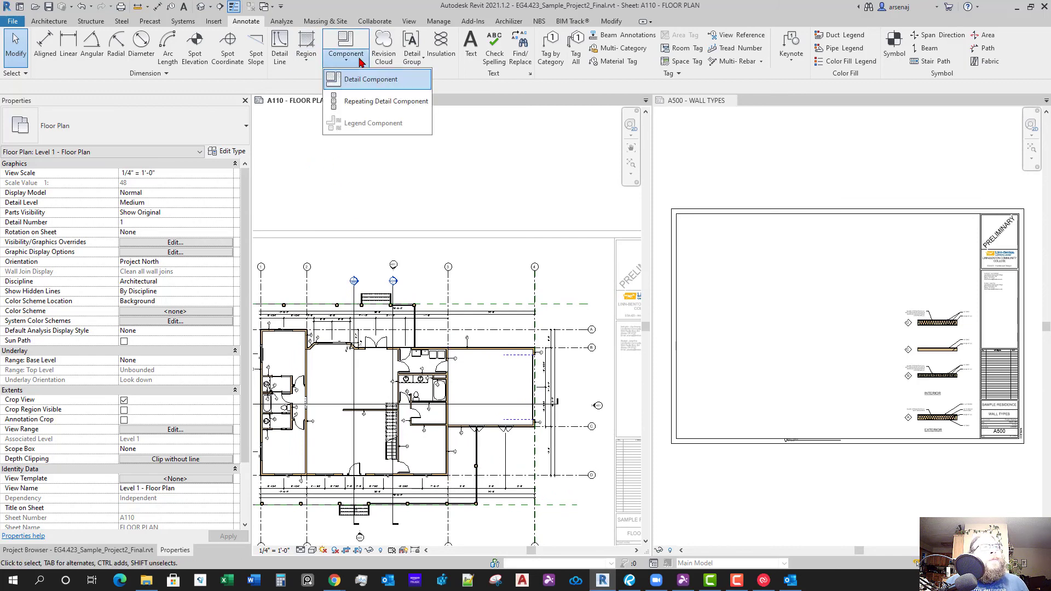
{"action": "left_click", "coordinate": [356, 59]}
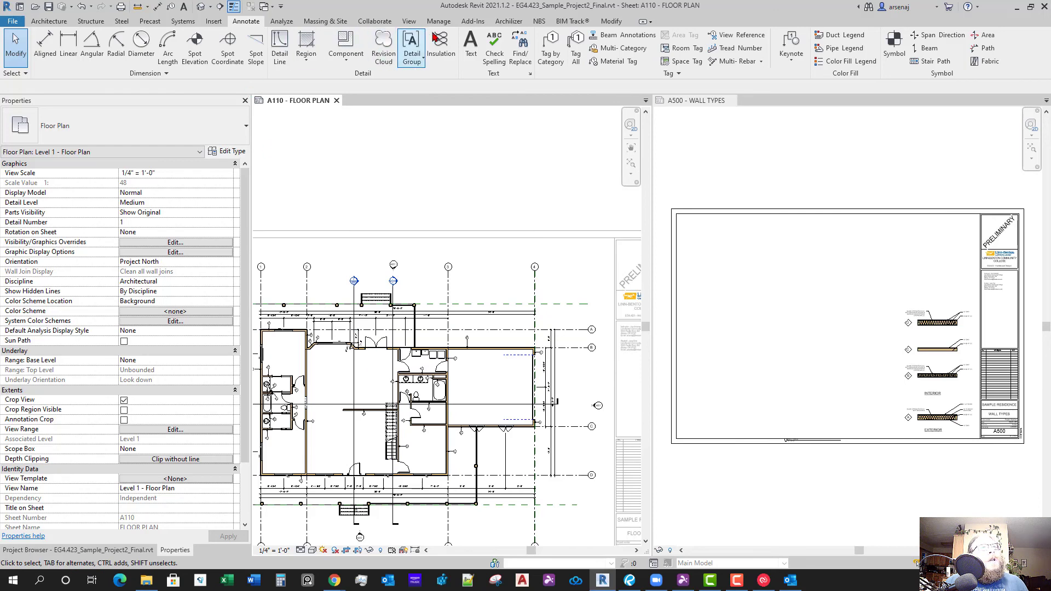
{"action": "left_click", "coordinate": [409, 21]}
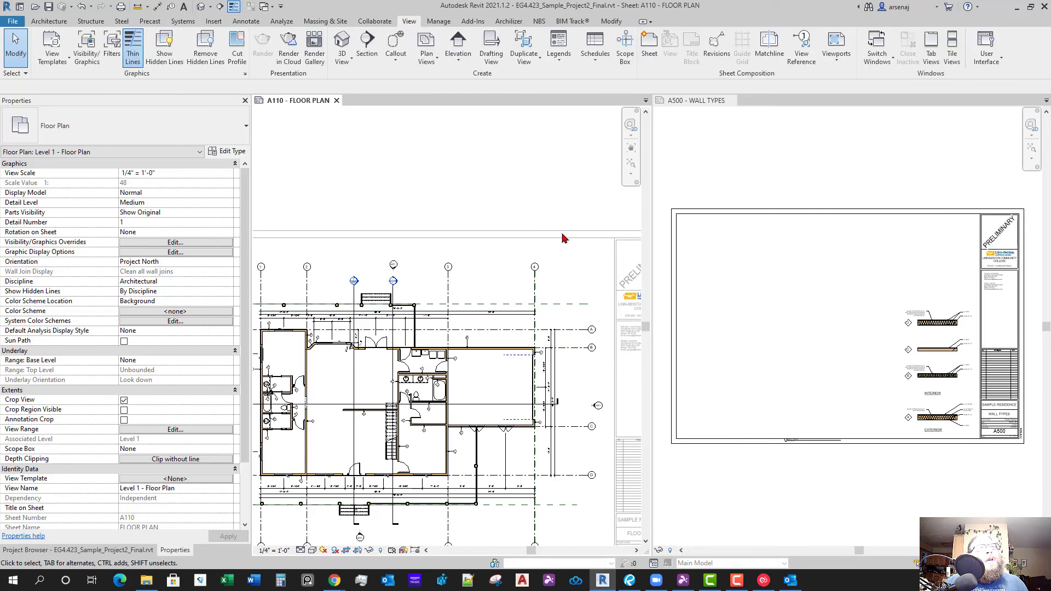
{"action": "left_click", "coordinate": [559, 58]}
{"action": "left_click", "coordinate": [599, 58]}
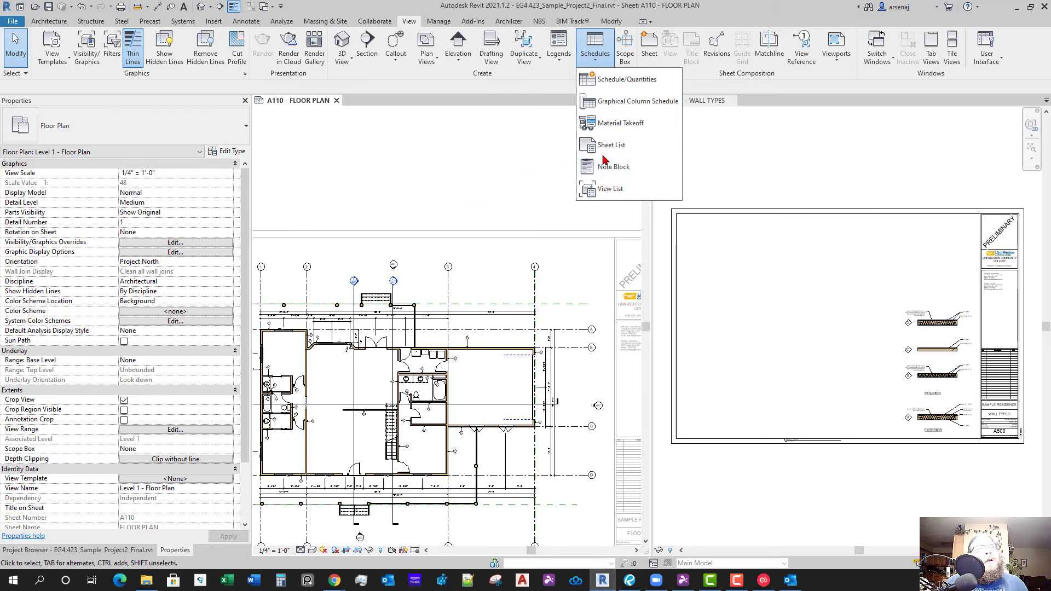
{"action": "left_click", "coordinate": [508, 257]}
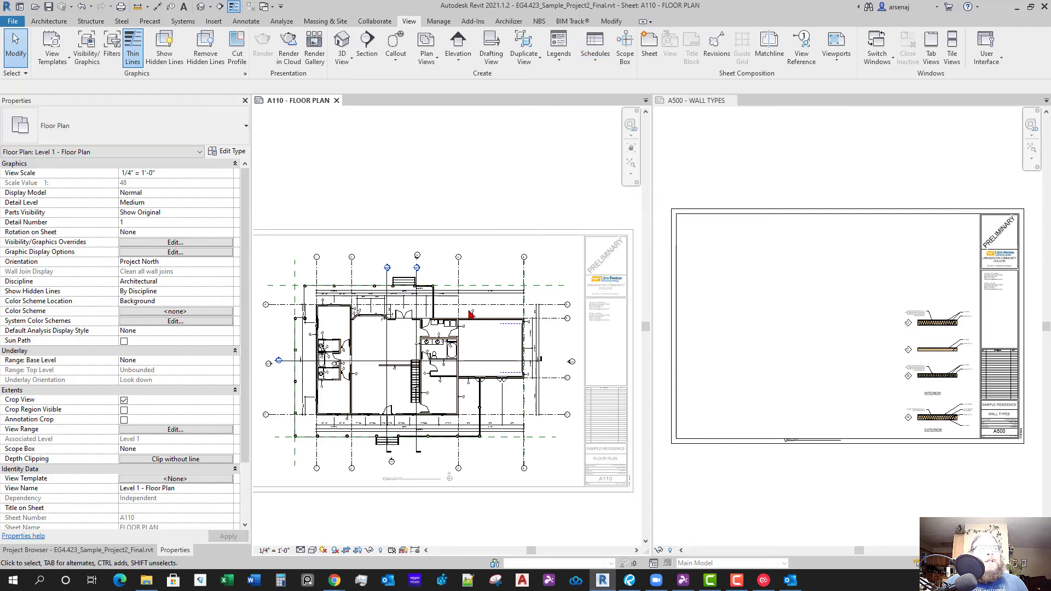
{"action": "scroll", "coordinate": [469, 310], "scroll_direction": "down", "scroll_amount": 2}
{"action": "middle_click_drag", "start_coordinate": [416, 461], "coordinate": [435, 454]}
{"action": "scroll", "coordinate": [437, 453], "scroll_direction": "up", "scroll_amount": 2}
{"action": "middle_click_drag", "start_coordinate": [493, 434], "coordinate": [452, 454]}
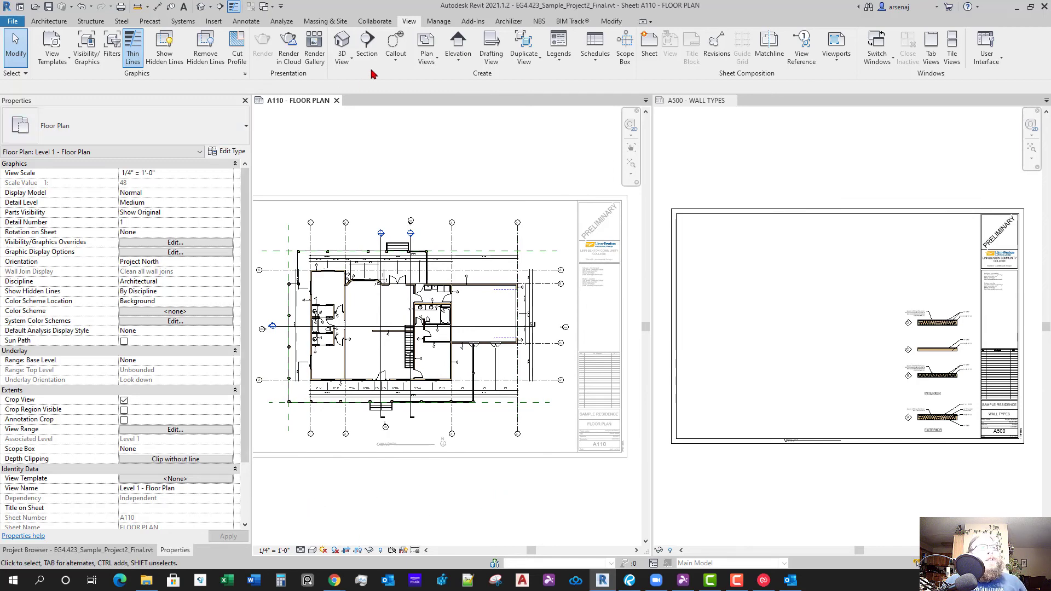
Place a 3/32" Arial text box without a leader below the A110 floor plan, between grid lines 3 and 4
{"action": "left_click", "coordinate": [246, 21]}
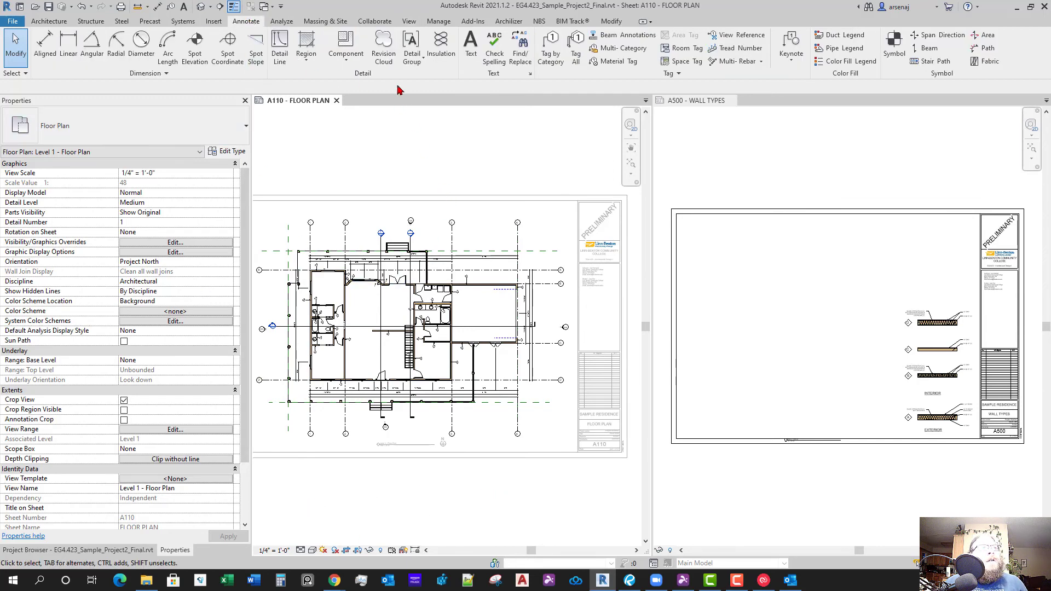
{"action": "left_click", "coordinate": [471, 44]}
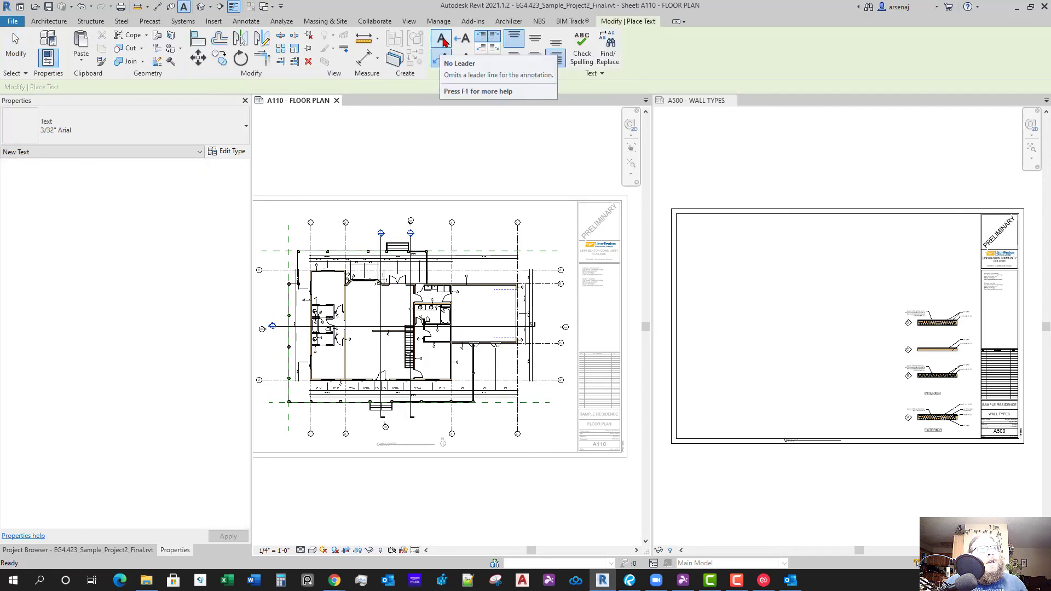
{"action": "left_click", "coordinate": [442, 39]}
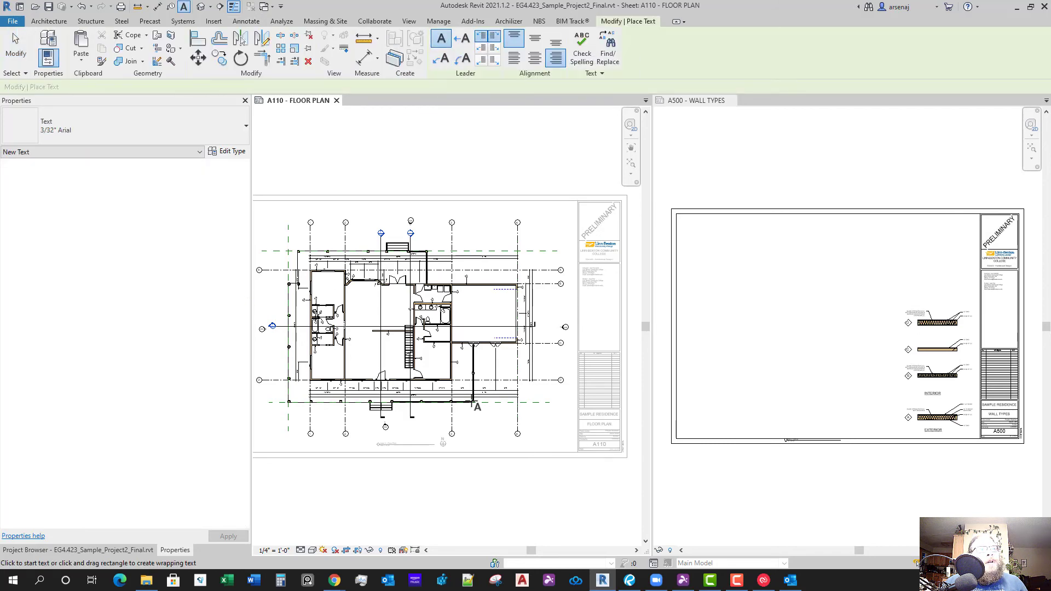
{"action": "middle_click_drag", "start_coordinate": [472, 468], "coordinate": [469, 428]}
{"action": "scroll", "coordinate": [470, 429], "scroll_direction": "up", "scroll_amount": 3}
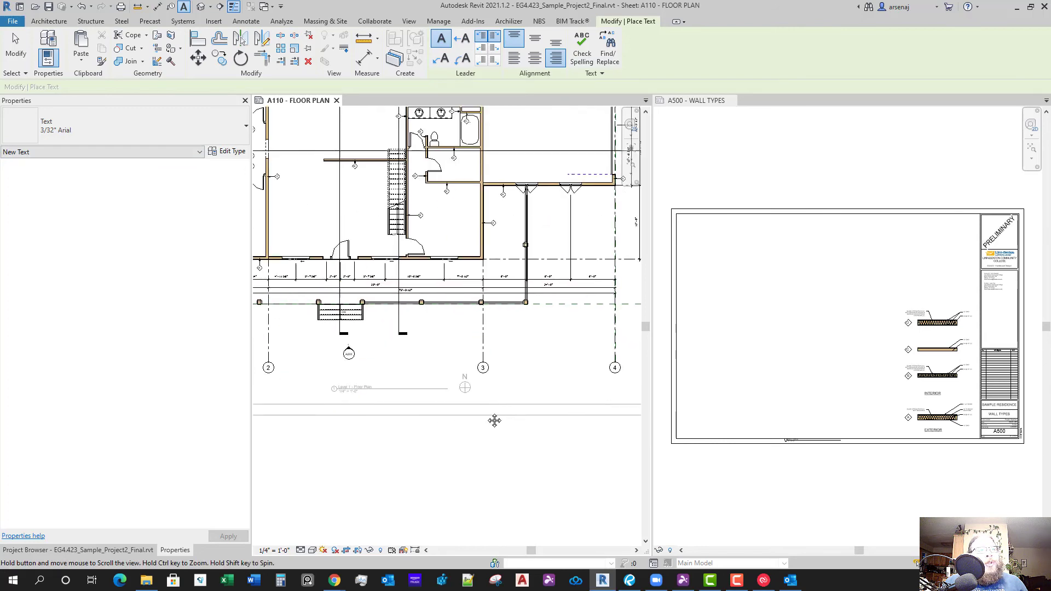
{"action": "scroll", "coordinate": [434, 380], "scroll_direction": "up", "scroll_amount": 2}
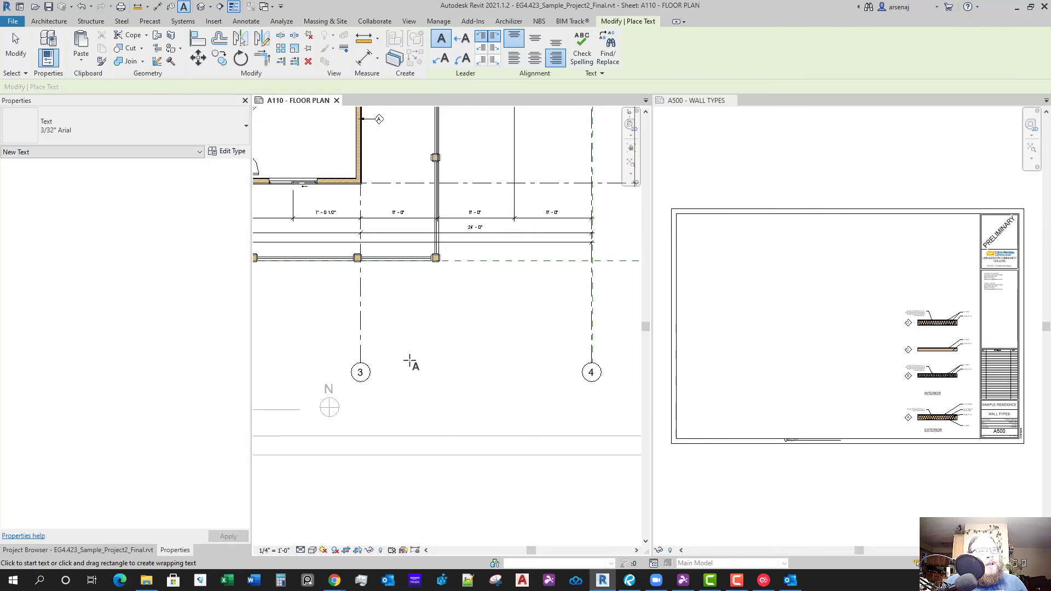
{"action": "left_click_drag", "start_coordinate": [405, 345], "coordinate": [557, 383]}
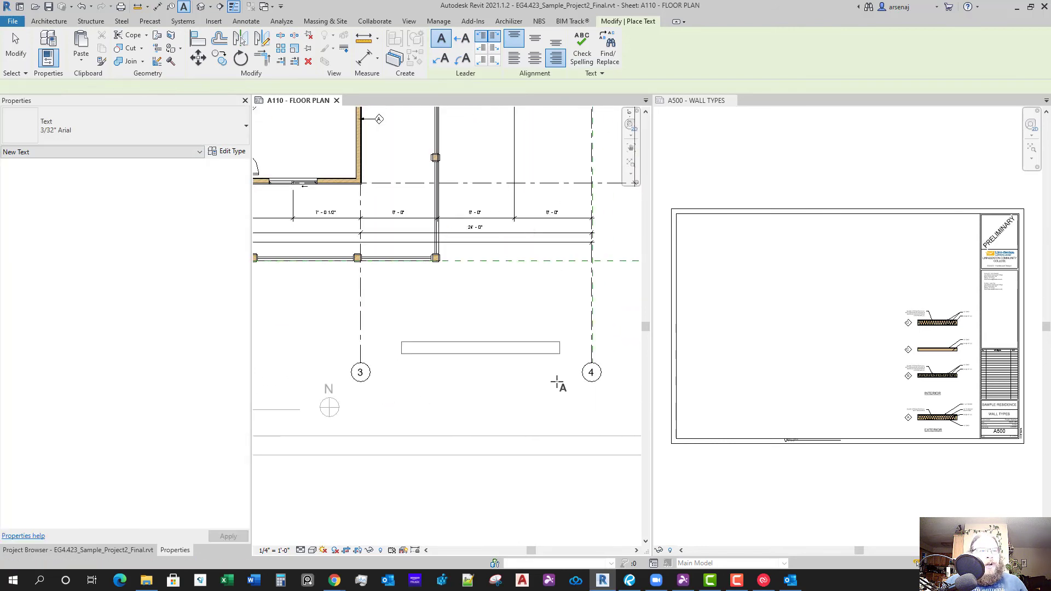
Enter the heading "GENERAL NOTES:" in the text box and align the note to the left
{"action": "type", "text": "GENERAK"}
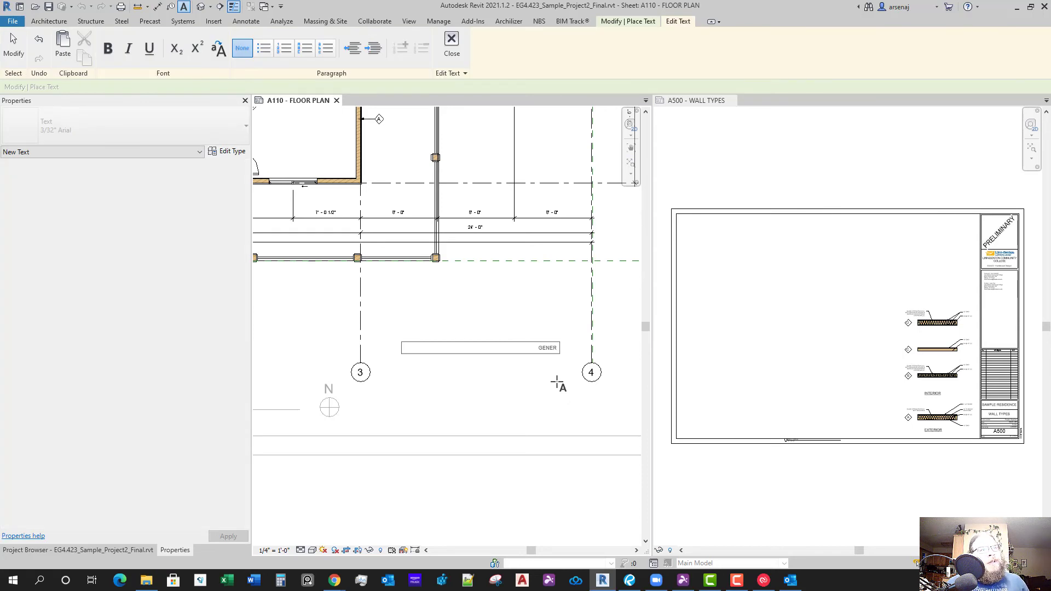
{"action": "key", "text": "BackSpace"}
{"action": "type", "text": "LNOTE"}
{"action": "key", "text": "BackSpace"}
{"action": "key", "text": "BackSpace"}
{"action": "key", "text": "BackSpace"}
{"action": "key", "text": "BackSpace"}
{"action": "type", "text": "NOTES"}
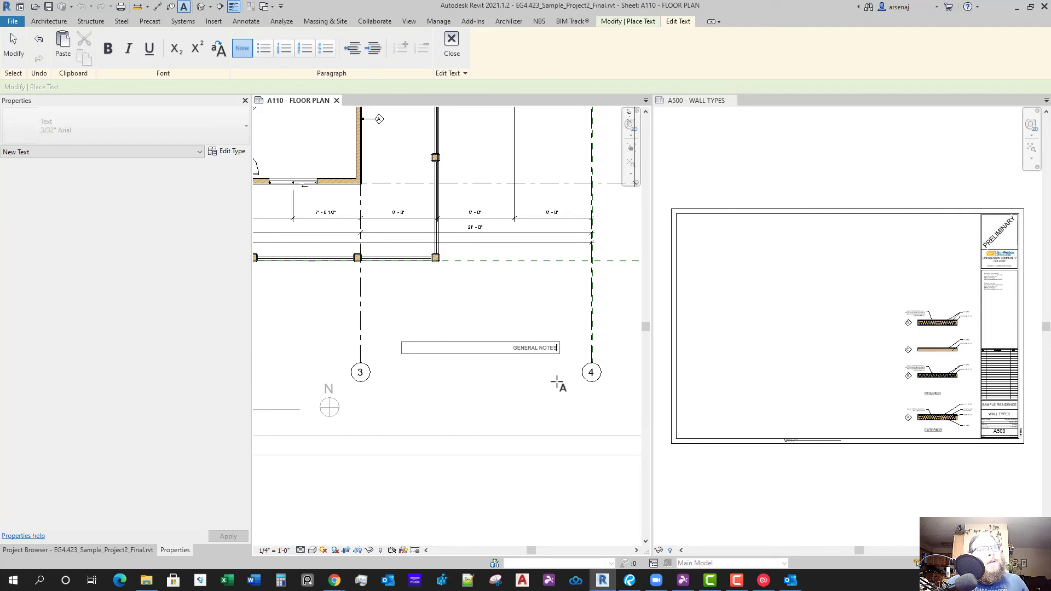
{"action": "type", "text": ":"}
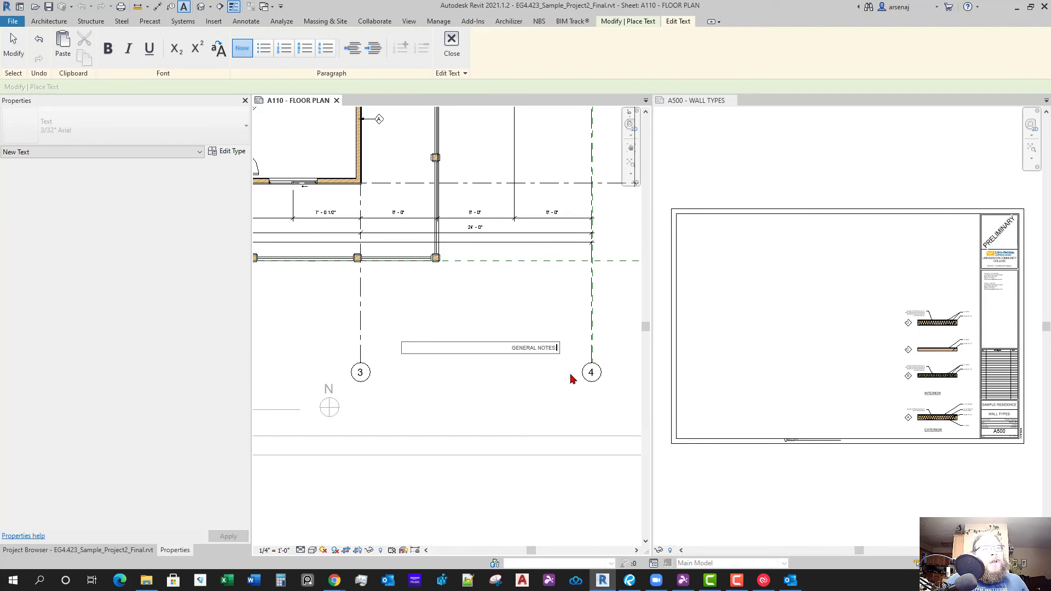
{"action": "left_click", "coordinate": [572, 364]}
{"action": "key", "text": "Escape"}
{"action": "left_click", "coordinate": [539, 348]}
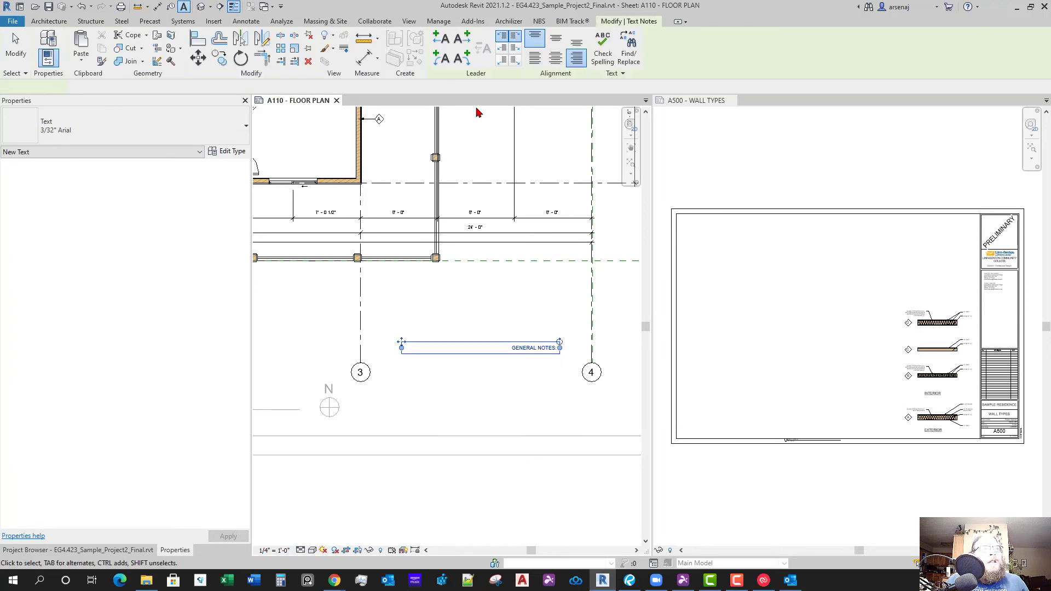
{"action": "left_click", "coordinate": [534, 58]}
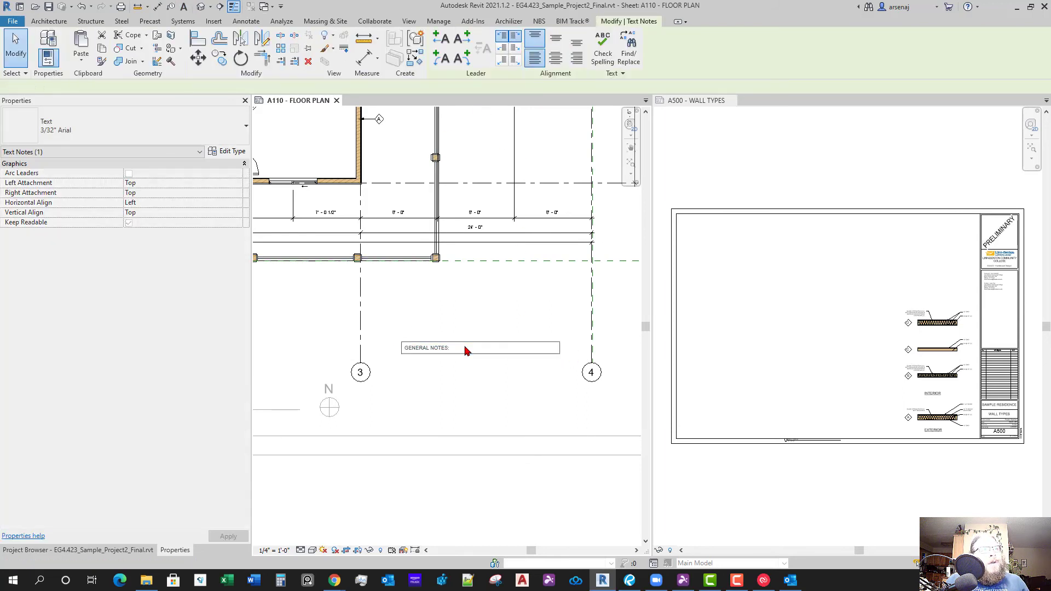
Reopen the GENERAL NOTES text and start a numbered list on a new line below the heading
{"action": "double_click", "coordinate": [464, 353]}
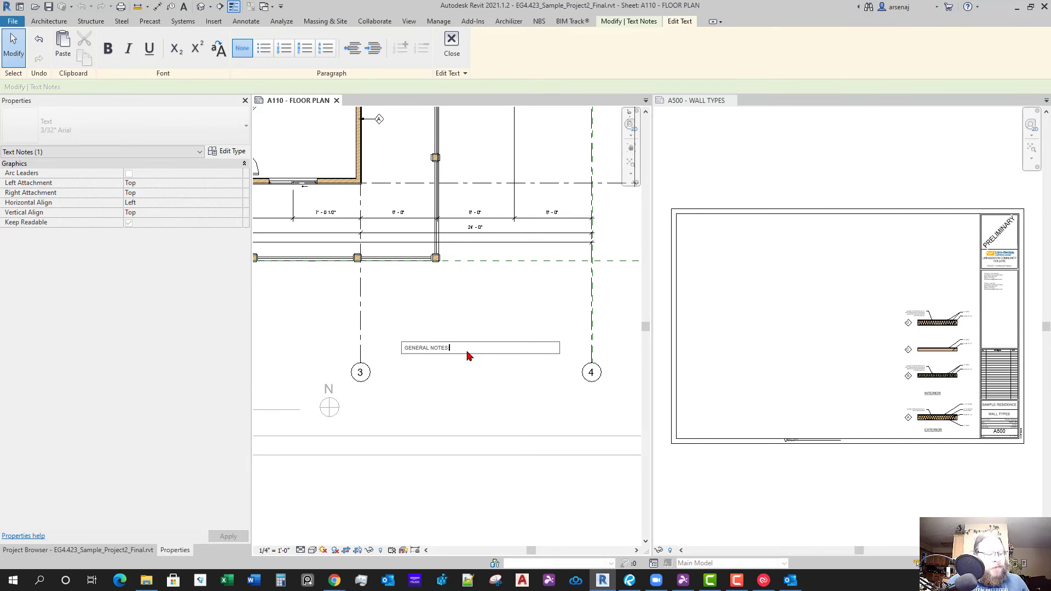
{"action": "key", "text": "Return"}
{"action": "type", "text": "1"}
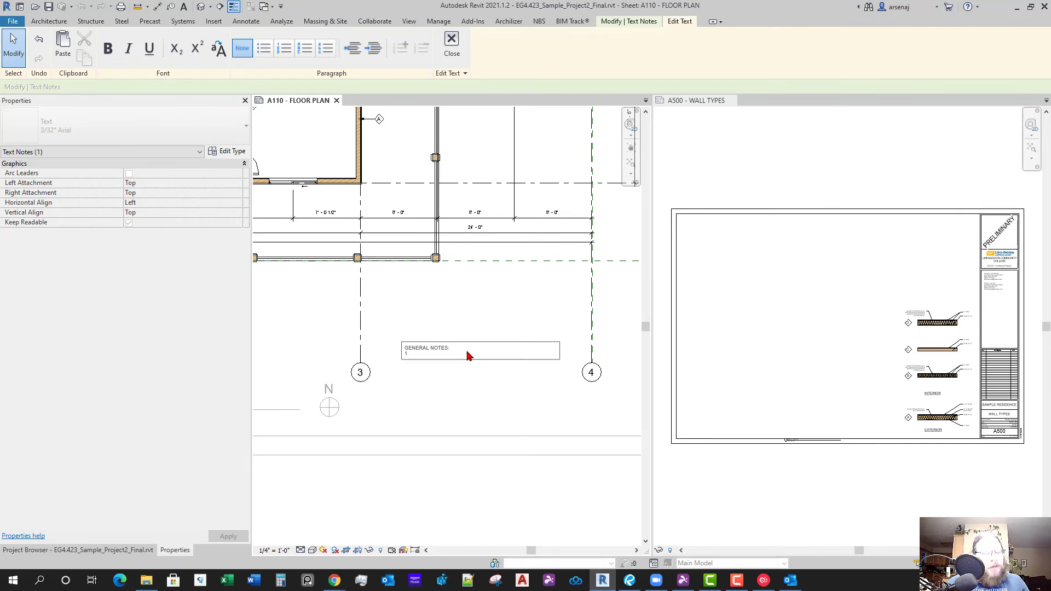
{"action": "key", "text": "Return"}
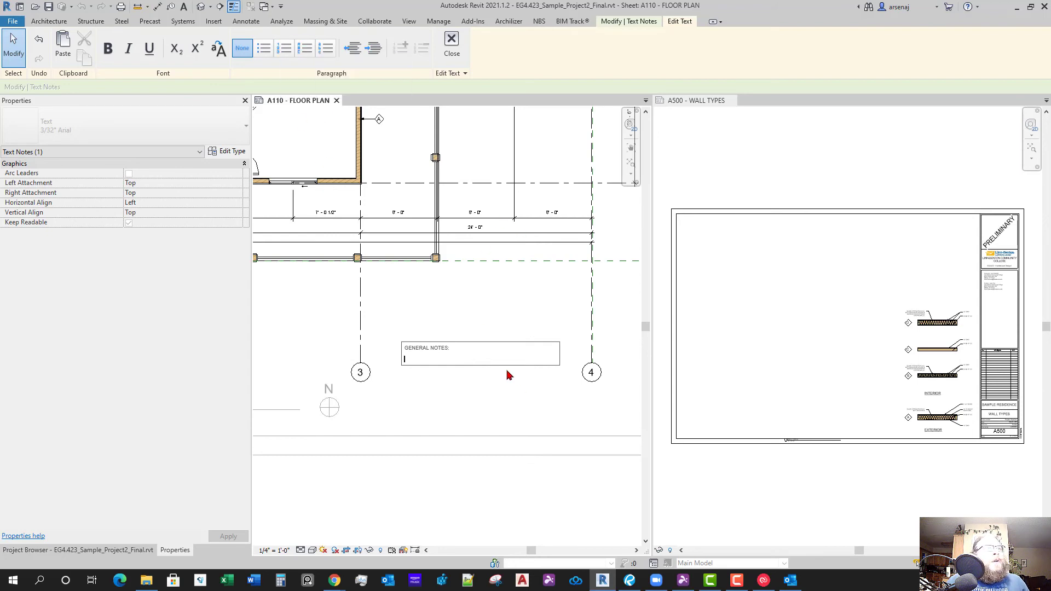
{"action": "left_click", "coordinate": [284, 48]}
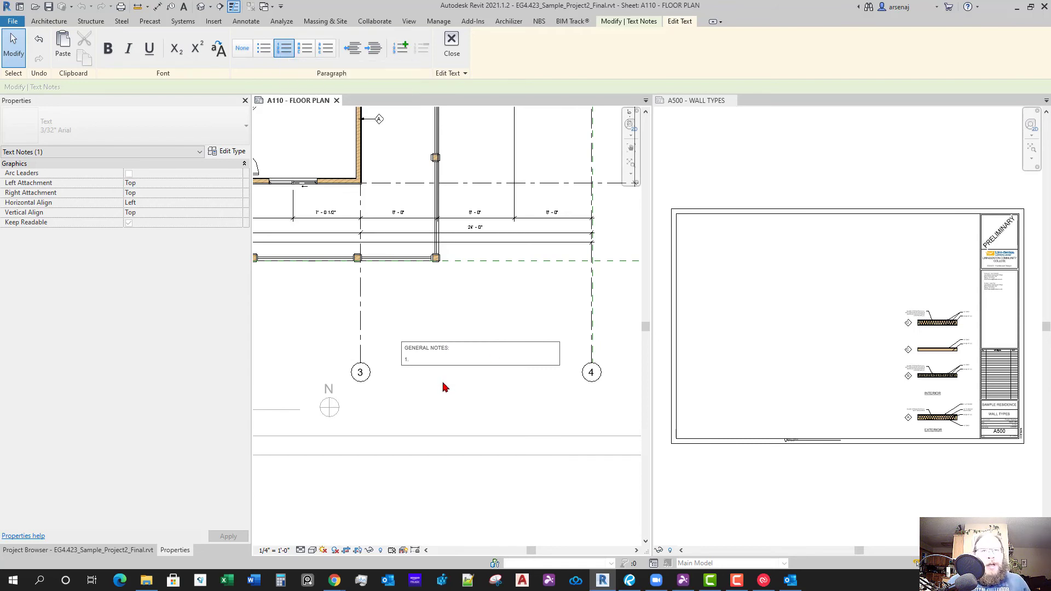
Enter "SEE A500 FOR WALL TYPES." as the first numbered note and finish editing the text
{"action": "type", "text": "SEE A"}
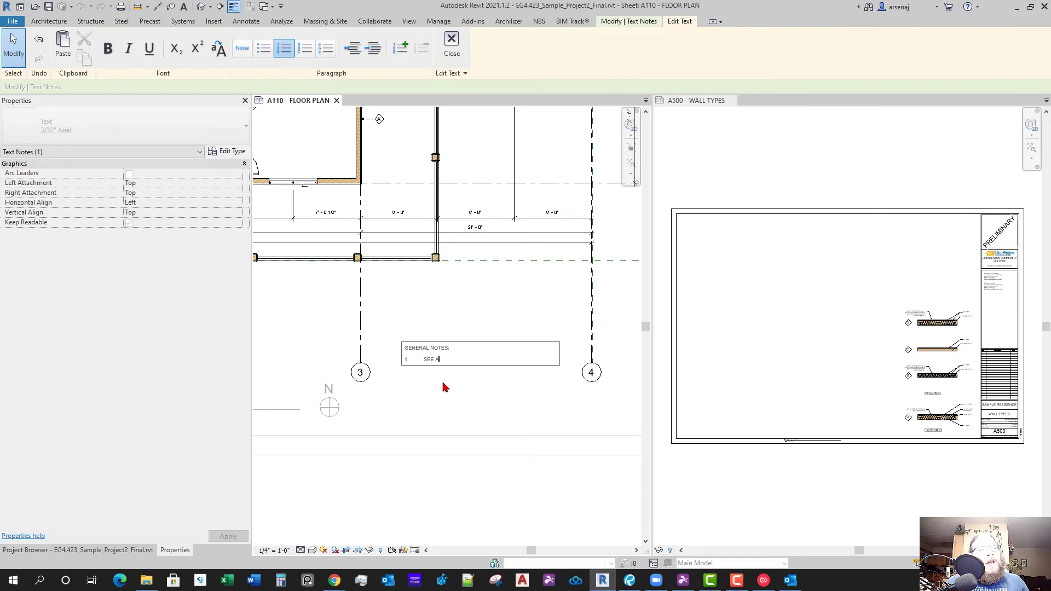
{"action": "type", "text": "500 F"}
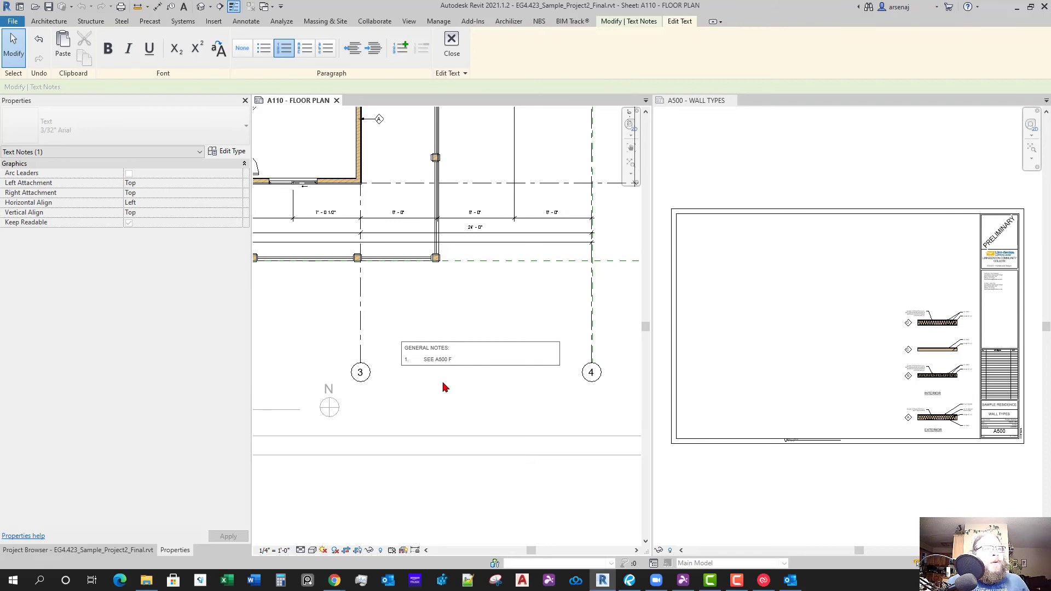
{"action": "type", "text": "IOOR WA"}
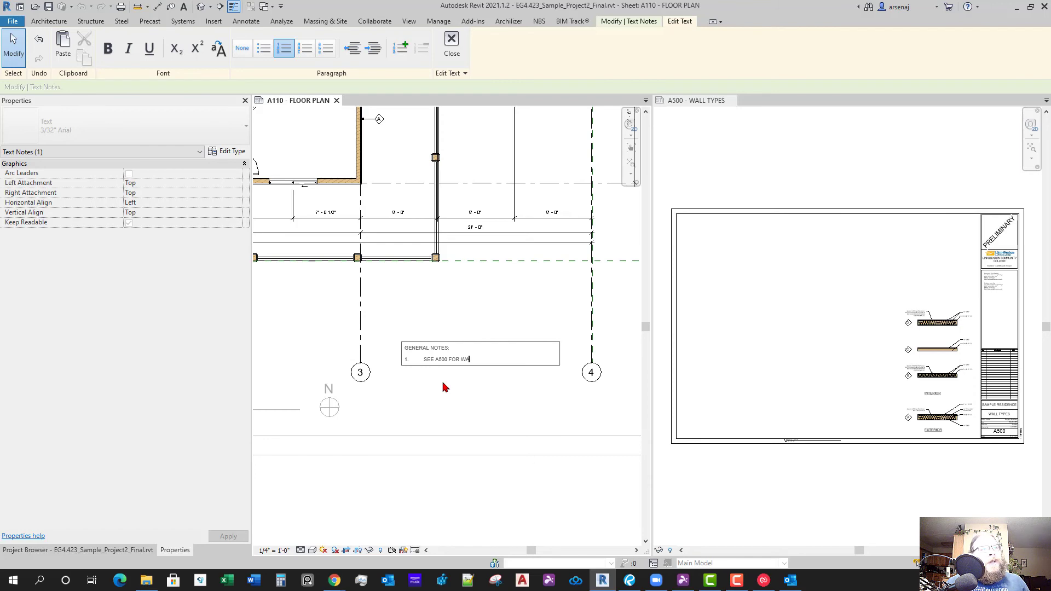
{"action": "type", "text": "LL T"}
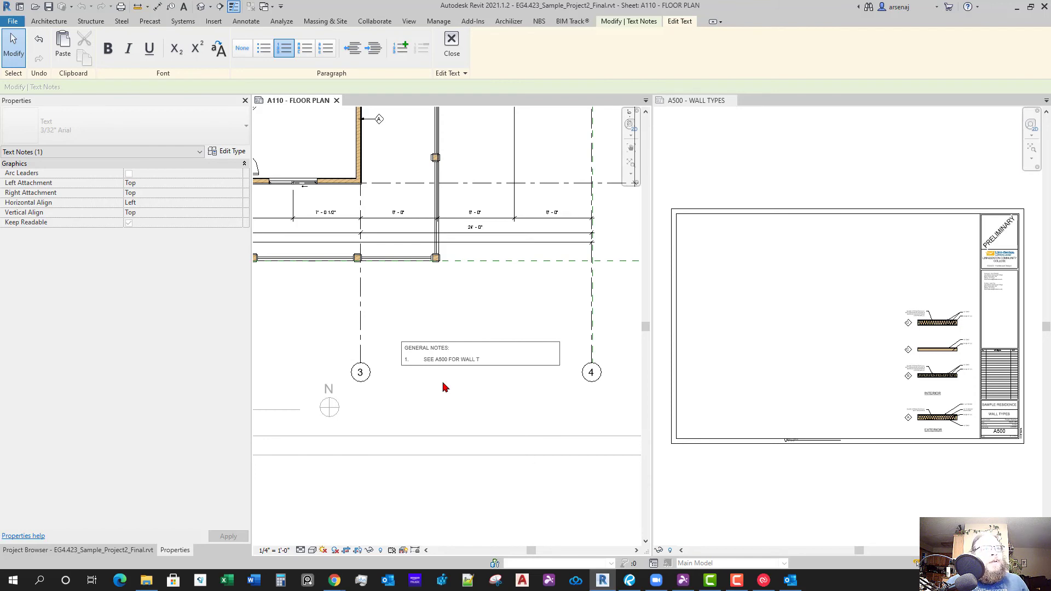
{"action": "type", "text": "TP"}
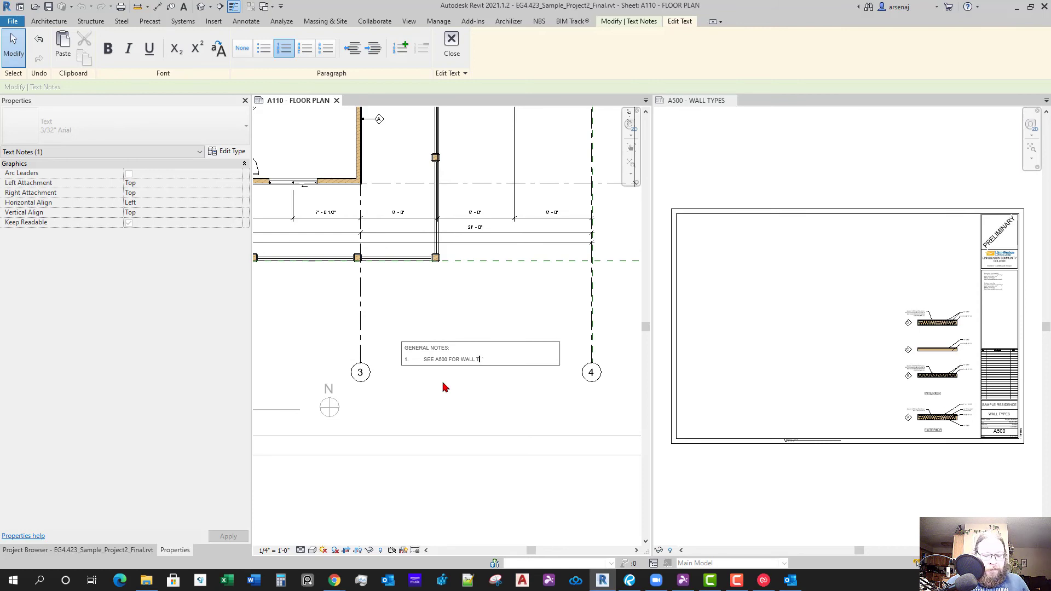
{"action": "type", "text": "YPES."}
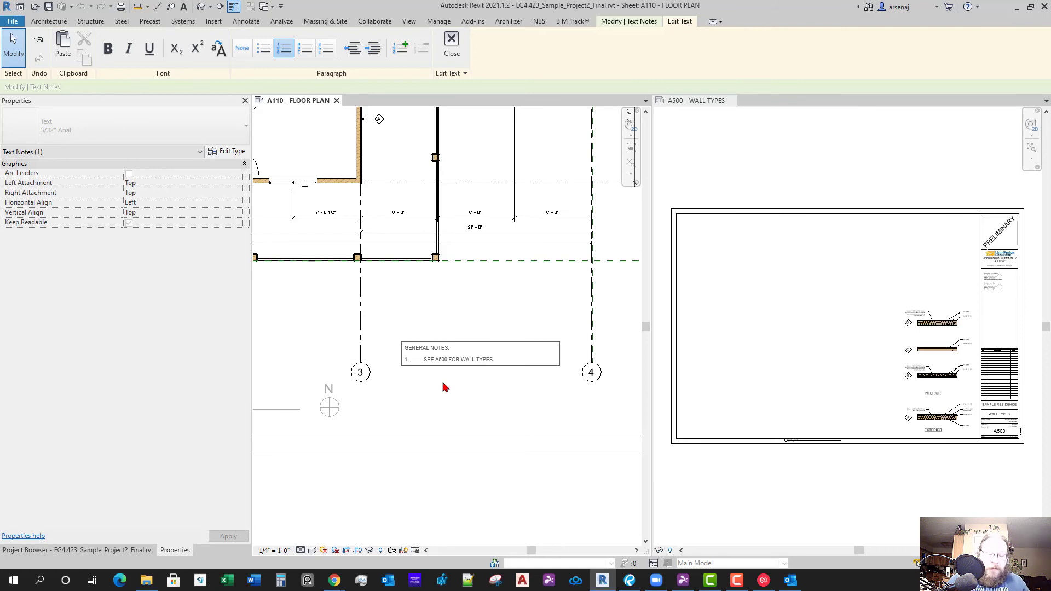
{"action": "left_click", "coordinate": [490, 383]}
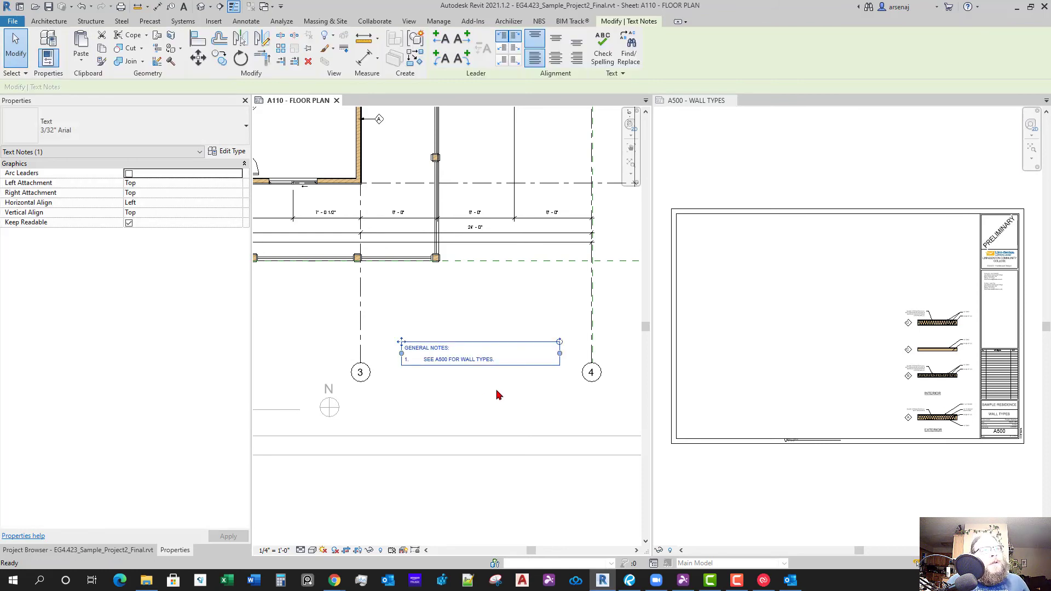
Duplicate the general notes' text type under the name "3/32" Arial Boxed Gen Notes"
{"action": "left_click", "coordinate": [491, 375]}
{"action": "left_click", "coordinate": [468, 356]}
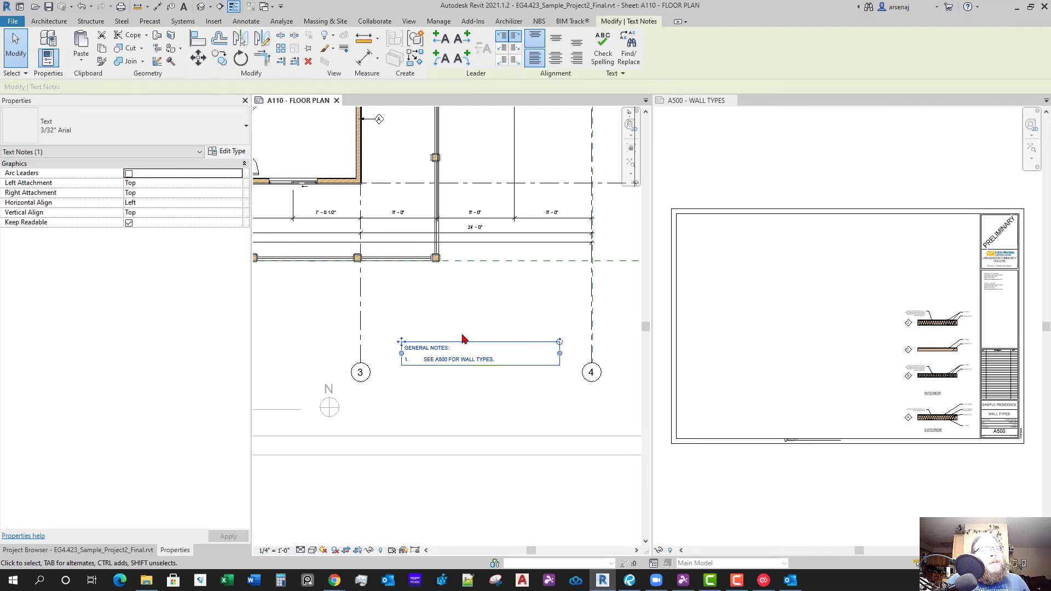
{"action": "left_click", "coordinate": [240, 152]}
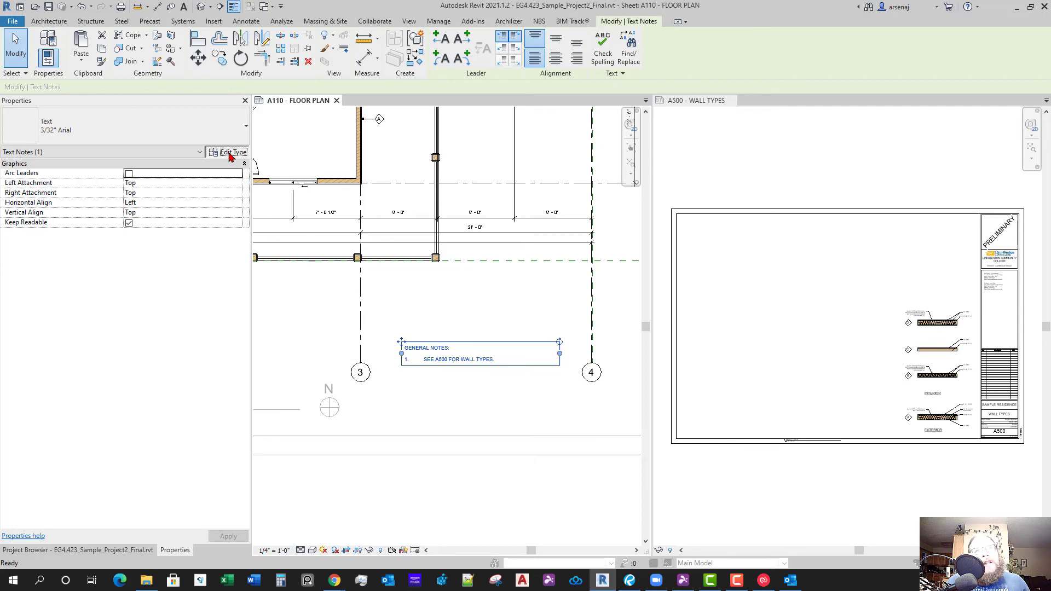
{"action": "left_click", "coordinate": [589, 90]}
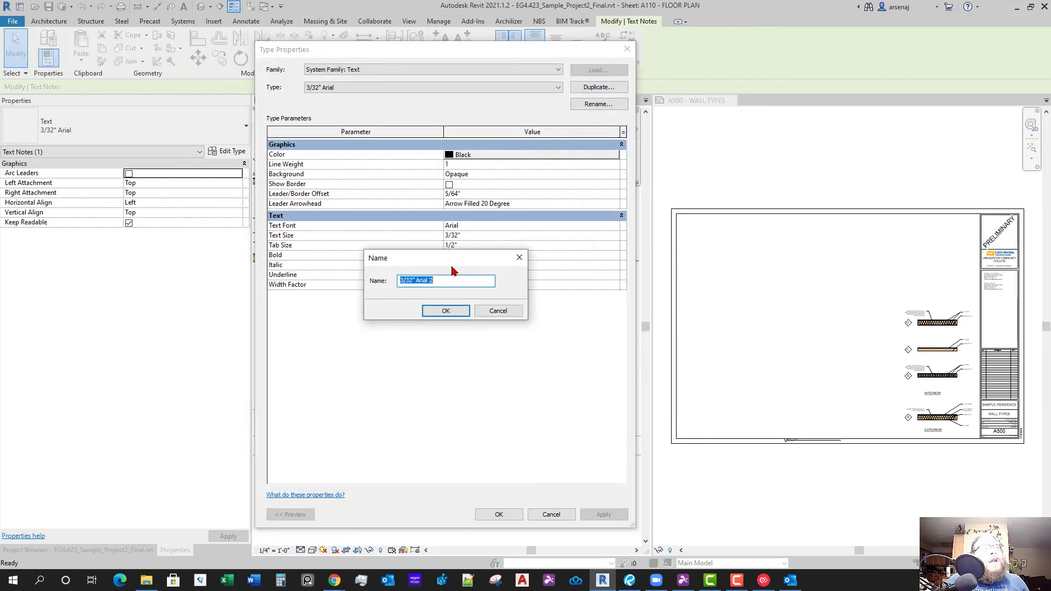
{"action": "left_click", "coordinate": [444, 282]}
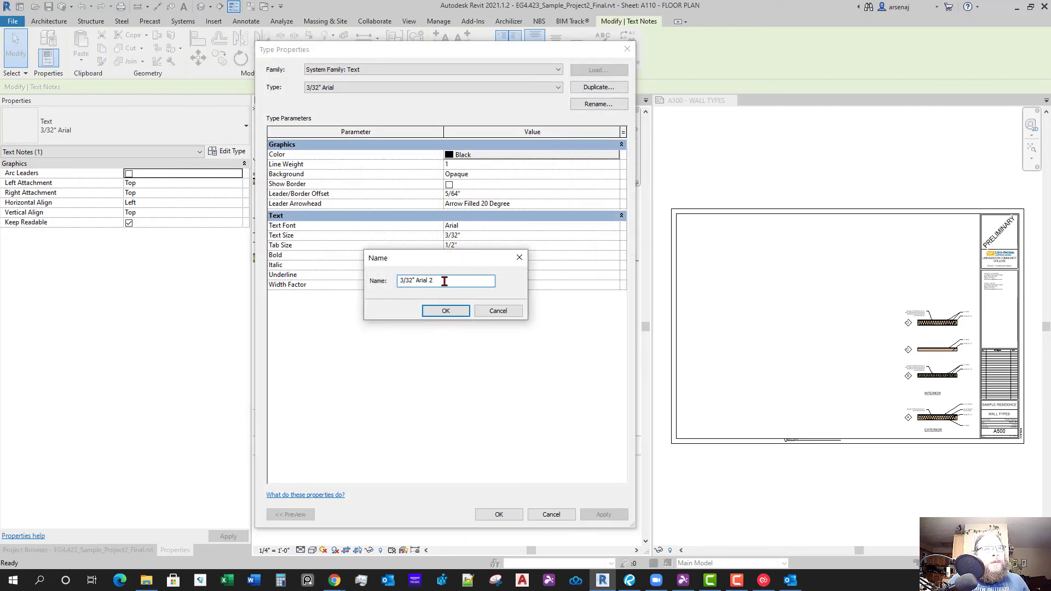
{"action": "type", "text": "bO"}
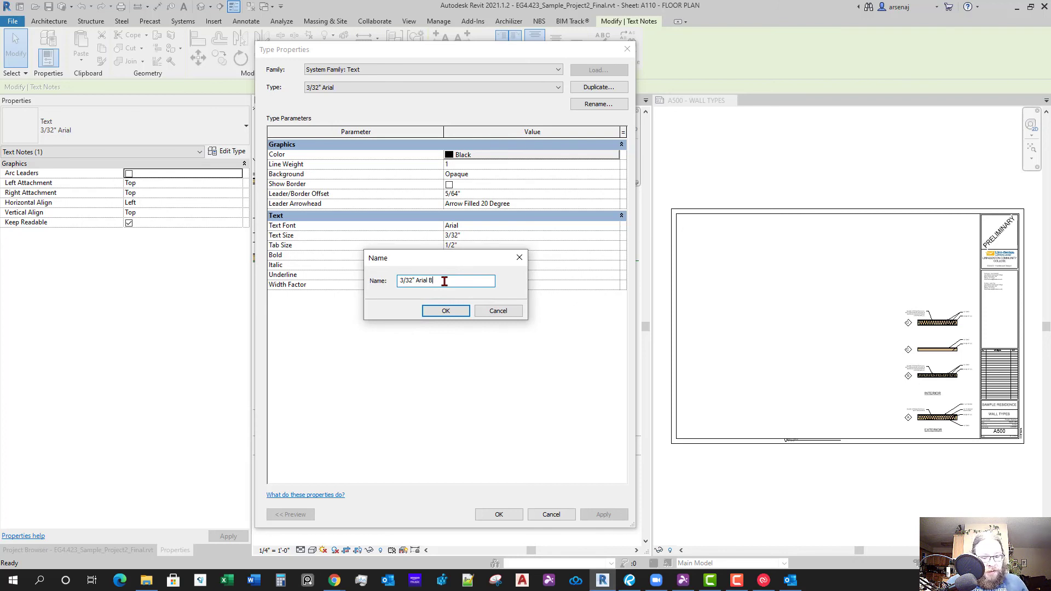
{"action": "type", "text": "xed G"}
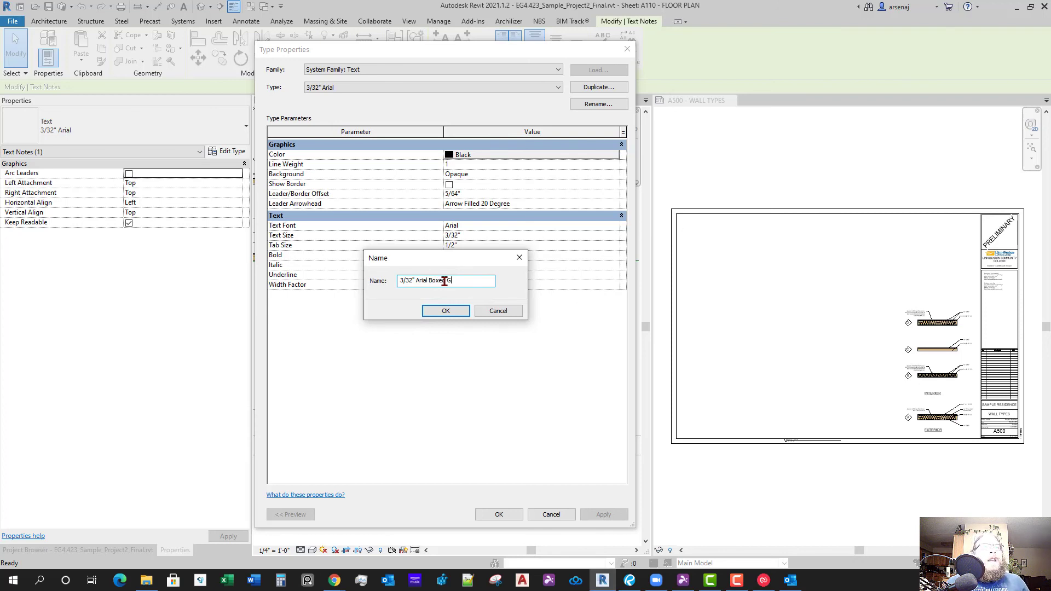
{"action": "type", "text": "eN Note"}
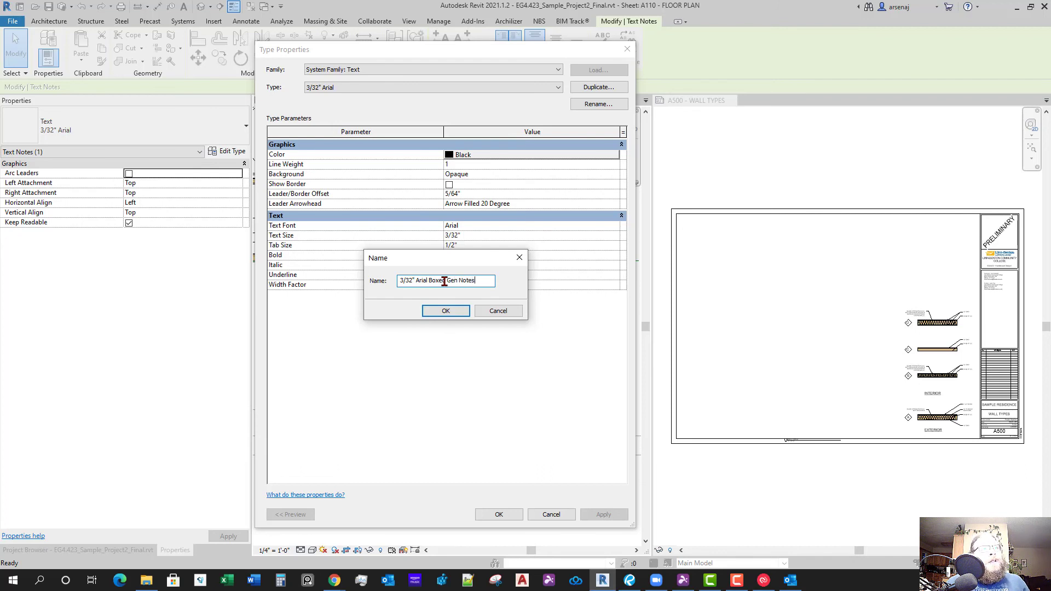
{"action": "type", "text": "s"}
{"action": "key", "text": "Return"}
Show a border on the new text type and set its leader/border offset to 3/64"
{"action": "left_click", "coordinate": [449, 185]}
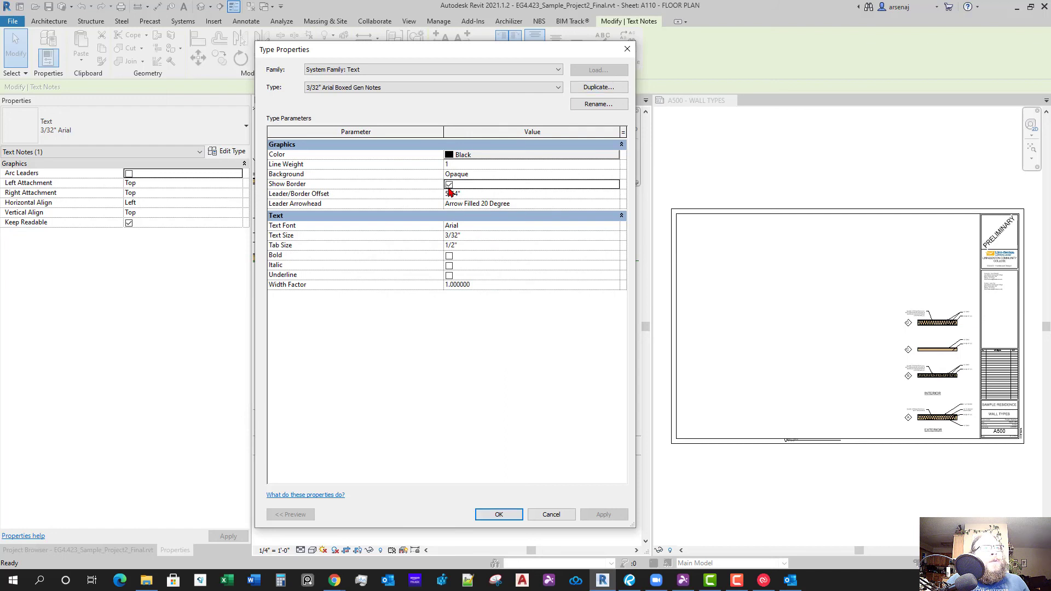
{"action": "left_click", "coordinate": [452, 194]}
{"action": "left_click_drag", "start_coordinate": [452, 194], "coordinate": [442, 198]}
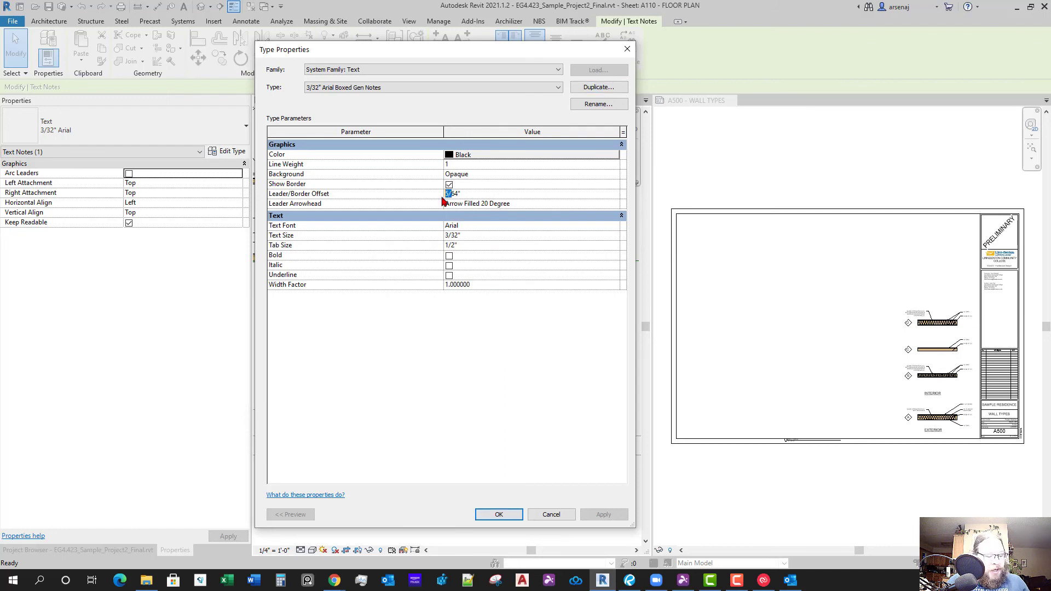
{"action": "type", "text": "3/"}
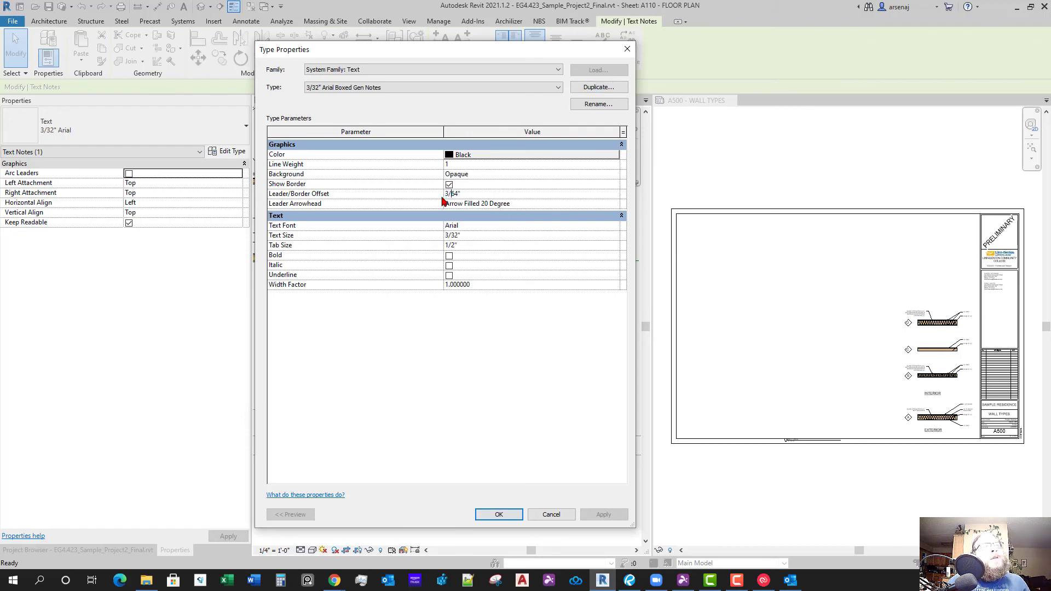
Set the text type's tab size to 1/4", apply the type changes and deselect the note
{"action": "left_click", "coordinate": [473, 249]}
{"action": "double_click", "coordinate": [452, 246]}
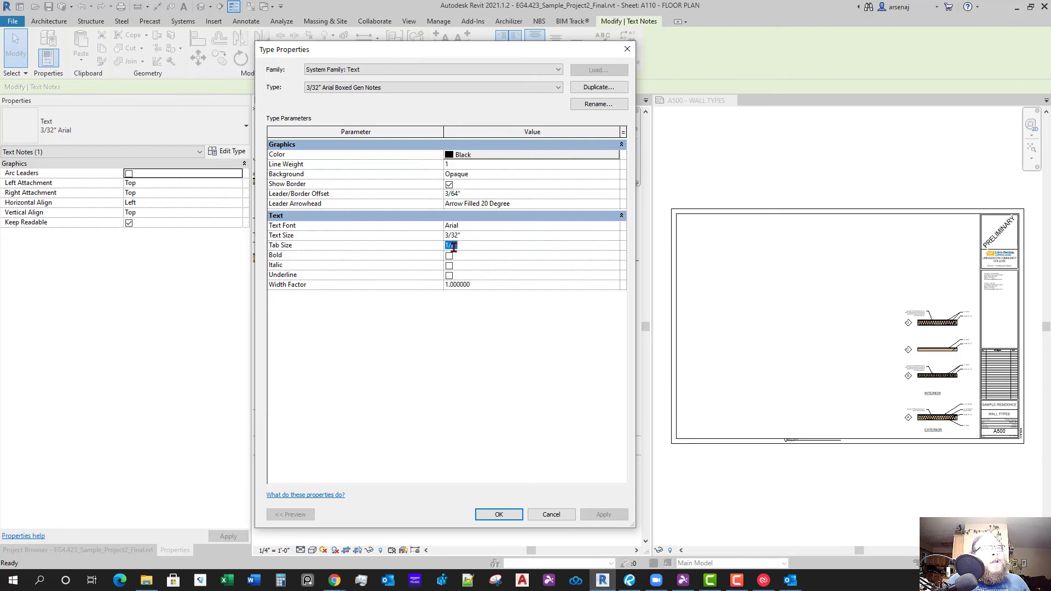
{"action": "left_click", "coordinate": [453, 247]}
{"action": "key", "text": "shift+Left"}
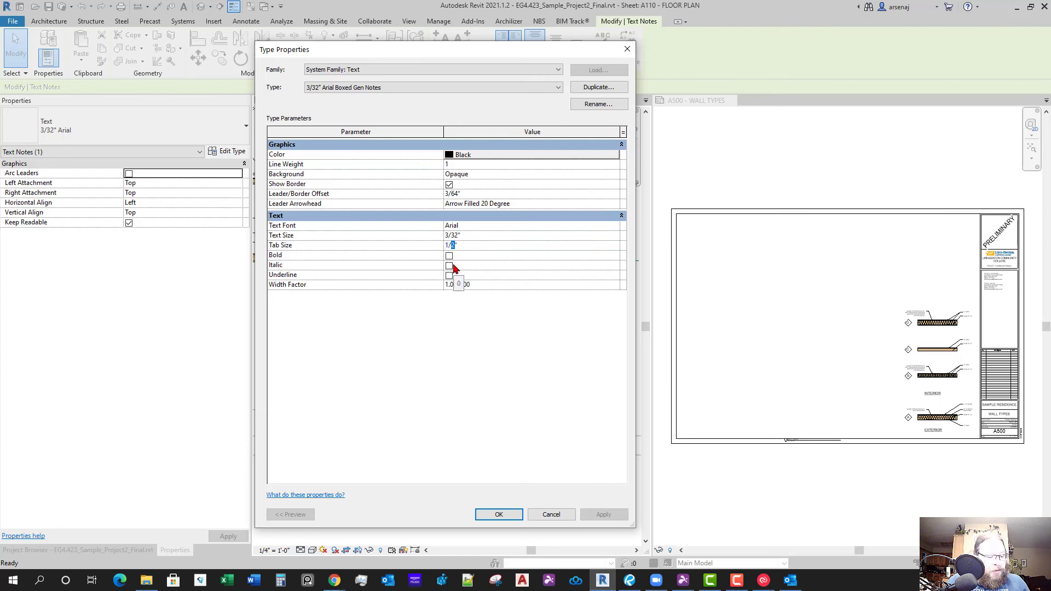
{"action": "type", "text": "4"}
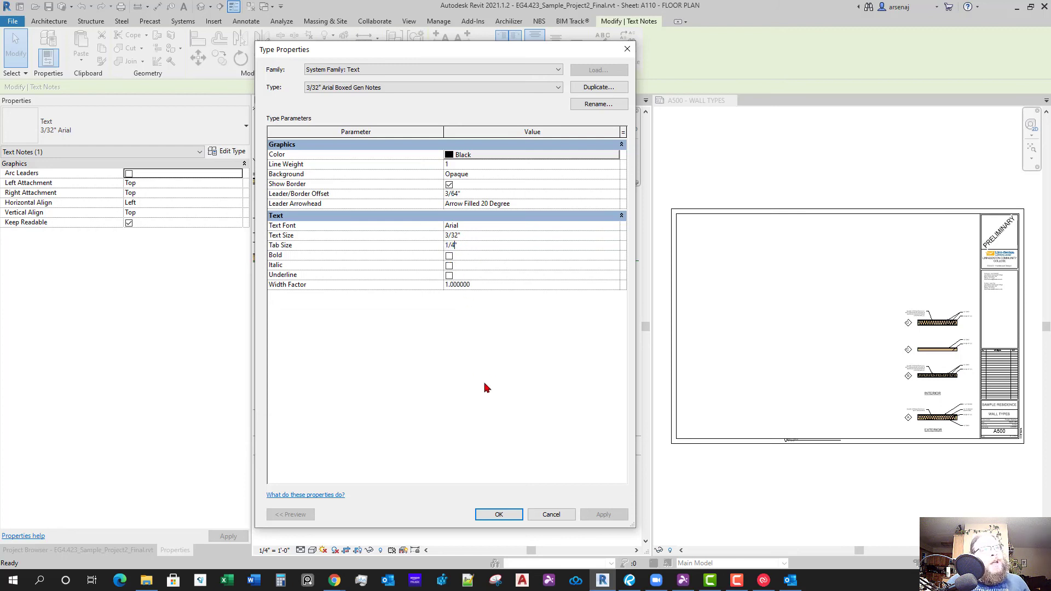
{"action": "left_click", "coordinate": [498, 515]}
{"action": "left_click", "coordinate": [499, 399]}
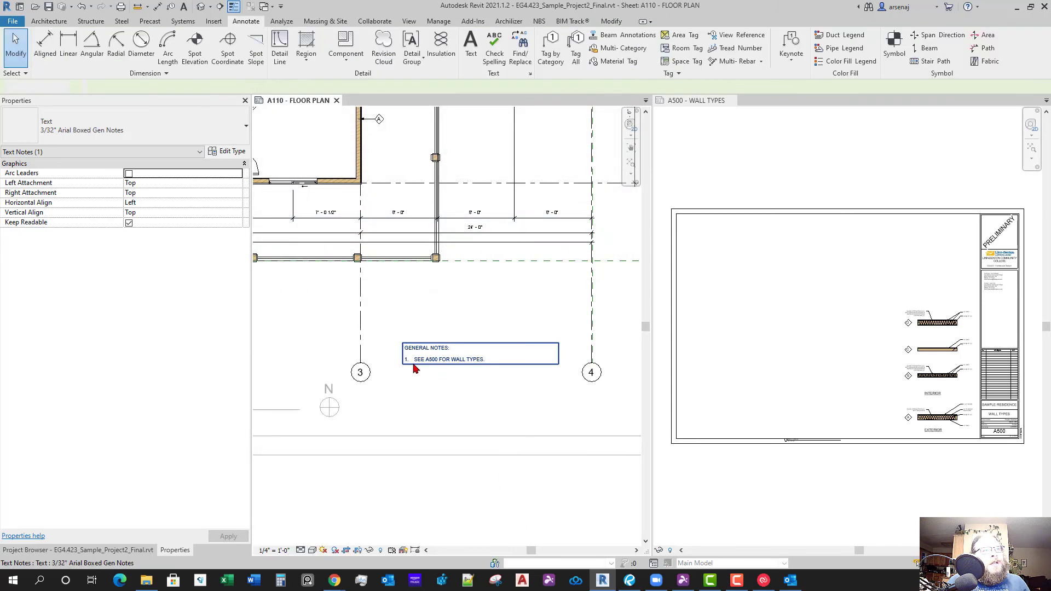
Narrow the boxed general notes from its right edge so the border fits closer to the text
{"action": "scroll", "coordinate": [455, 365], "scroll_direction": "up", "scroll_amount": 2}
{"action": "scroll", "coordinate": [535, 399], "scroll_direction": "down", "scroll_amount": 3}
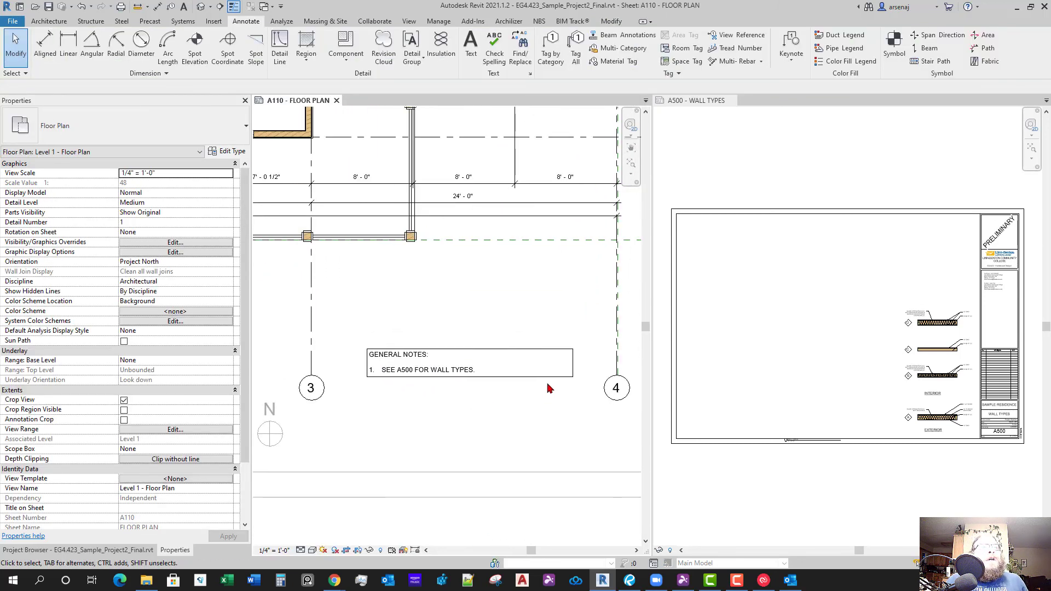
{"action": "left_click", "coordinate": [575, 363]}
{"action": "left_click_drag", "start_coordinate": [573, 363], "coordinate": [531, 363]}
Add a second numbered note reading "DIMENSIONS" below the wall types note
{"action": "double_click", "coordinate": [486, 375]}
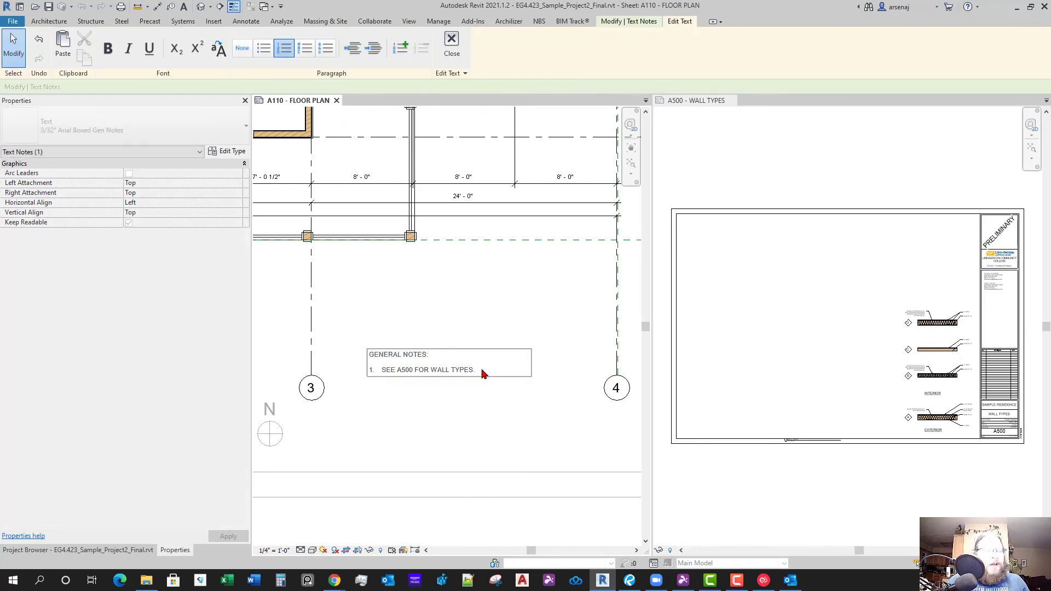
{"action": "key", "text": "Return"}
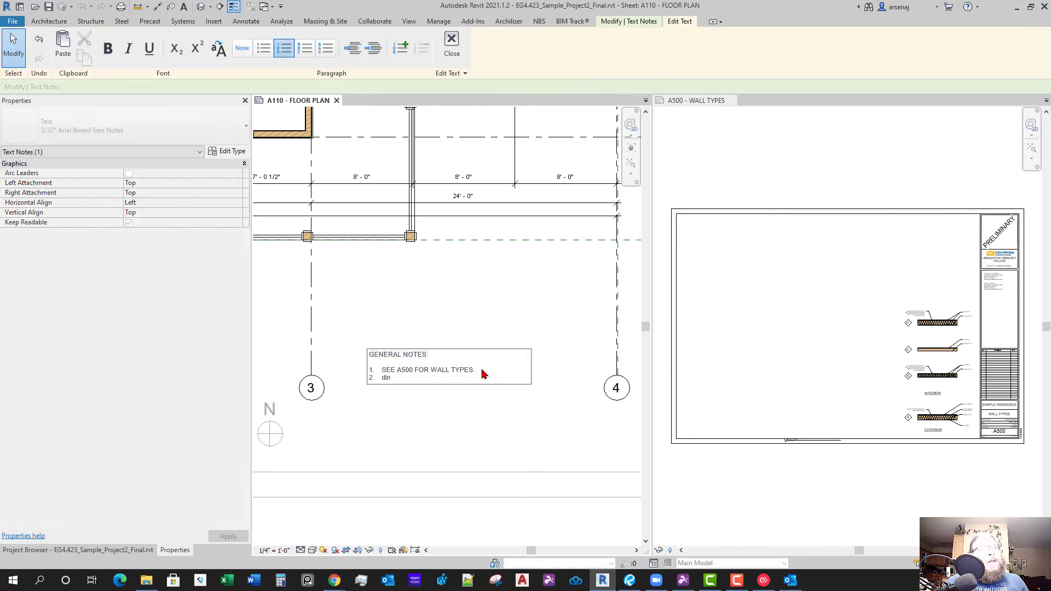
{"action": "type", "text": "D"}
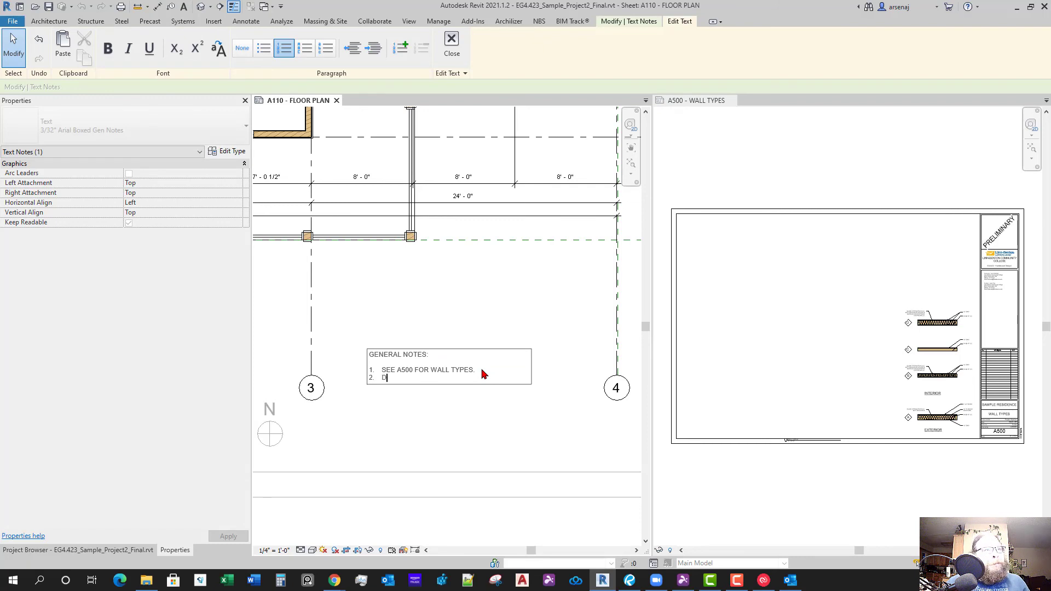
{"action": "type", "text": "IEMN"}
{"action": "key", "text": "BackSpace"}
{"action": "key", "text": "BackSpace"}
{"action": "key", "text": "BackSpace"}
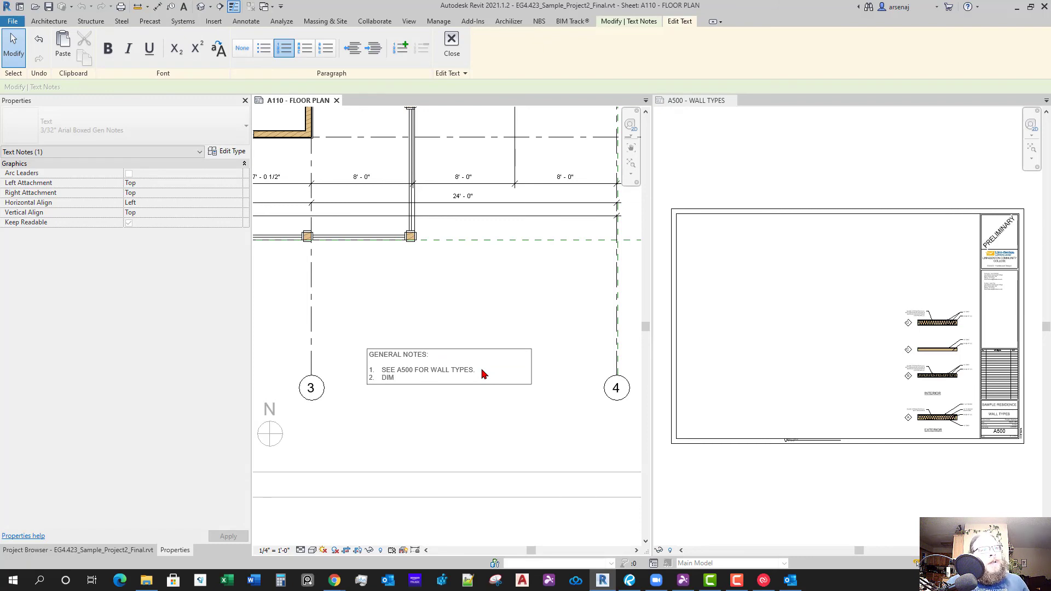
{"action": "type", "text": "MEN"}
{"action": "type", "text": "DI"}
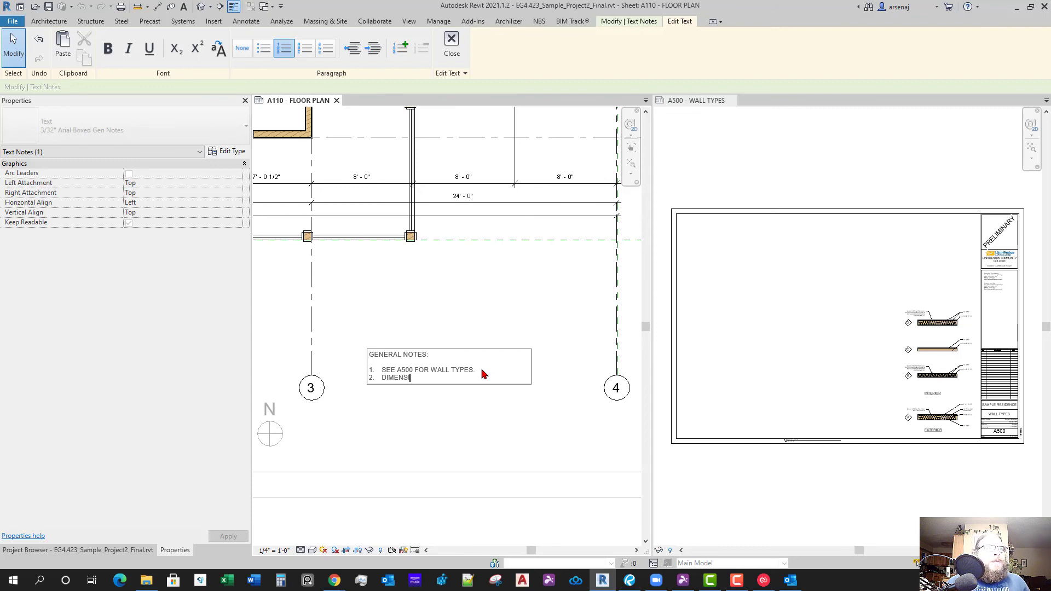
{"action": "type", "text": "IO"}
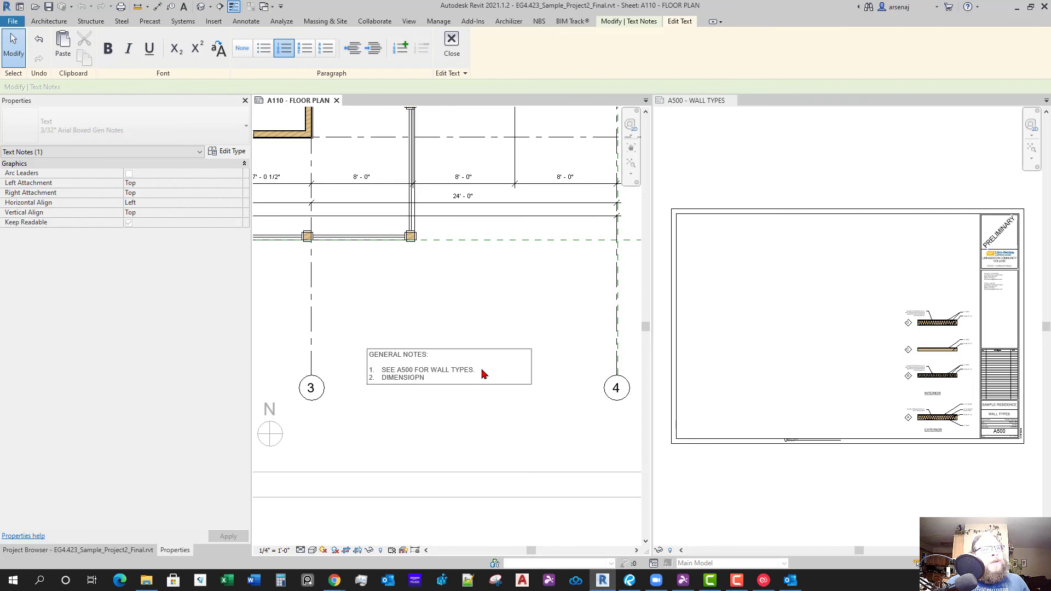
{"action": "type", "text": "NS"}
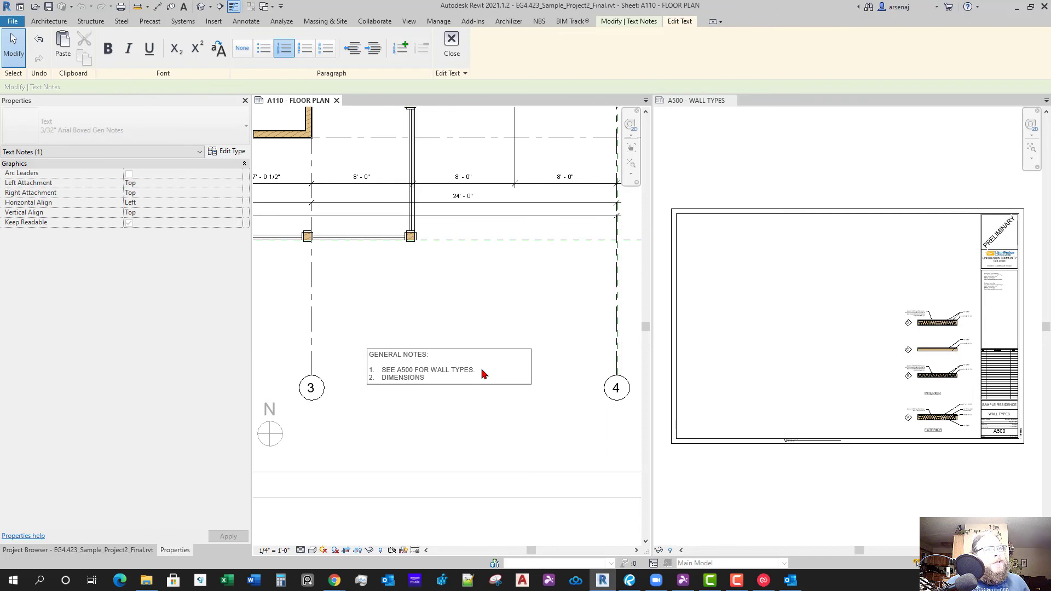
Start a lettered sub-item under note 2 and add a colon after "DIMENSIONS"
{"action": "key", "text": "Return"}
{"action": "key", "text": "Tab"}
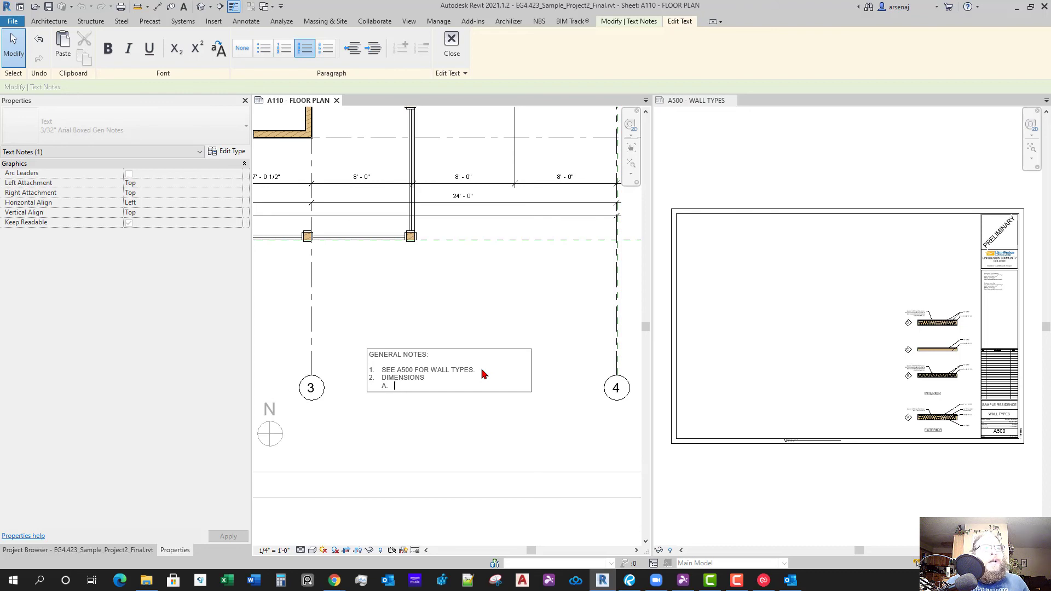
{"action": "key", "text": "shift+Tab"}
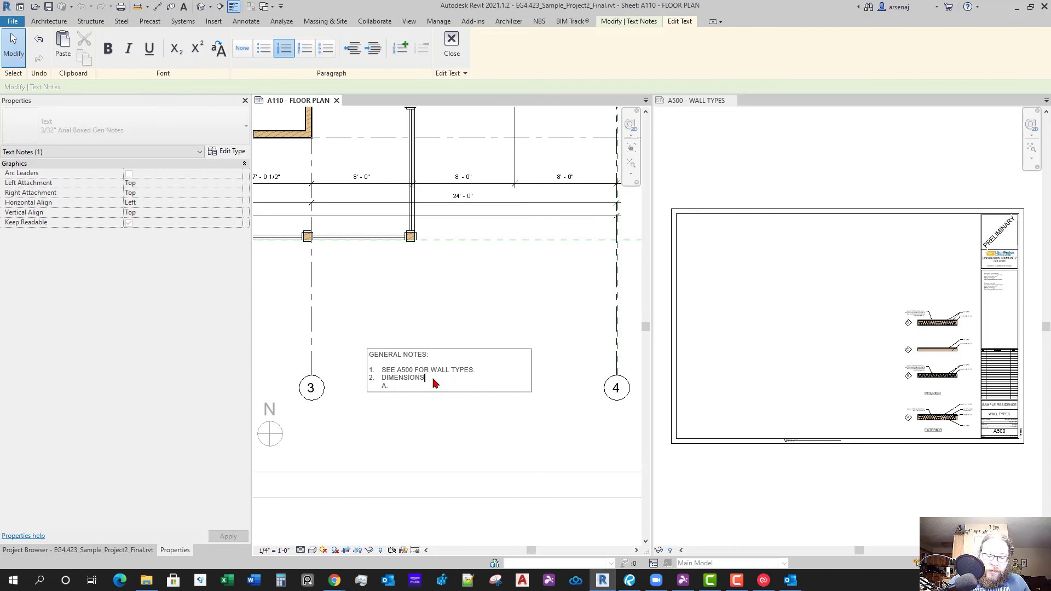
{"action": "key", "text": "Tab"}
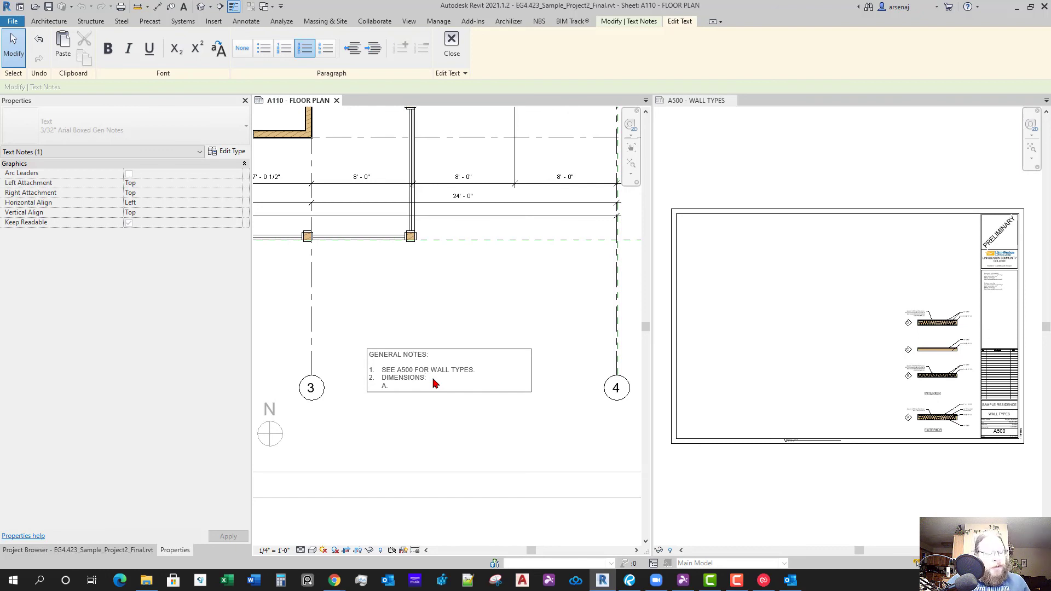
Write "EXTERIOR WALL = FACE OF STUD" as sub-item A and start sub-item B
{"action": "type", "text": "EXTERIU"}
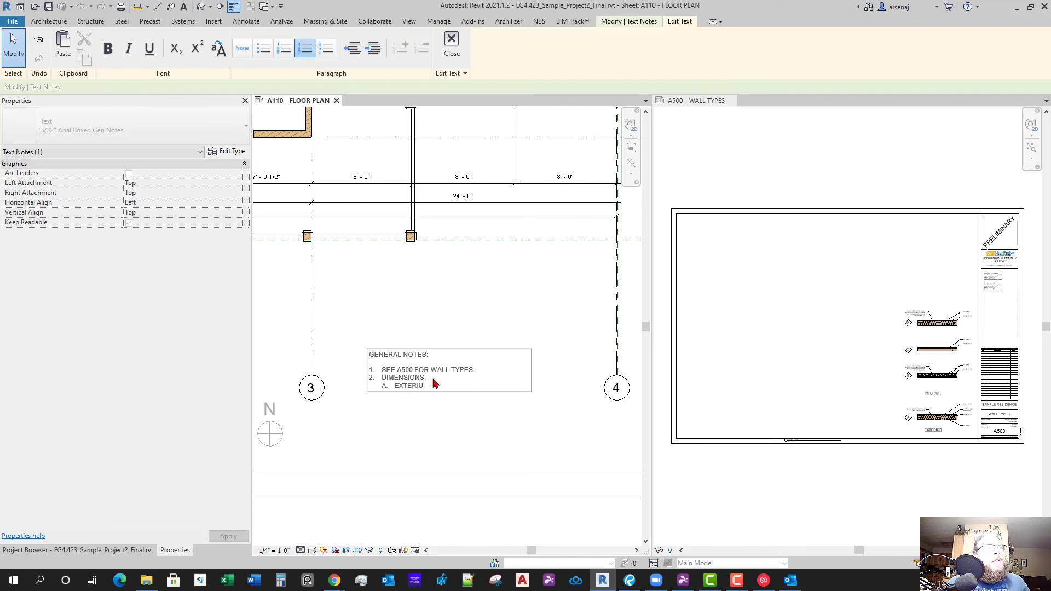
{"action": "key", "text": "BackSpace"}
{"action": "type", "text": "OR WAL"}
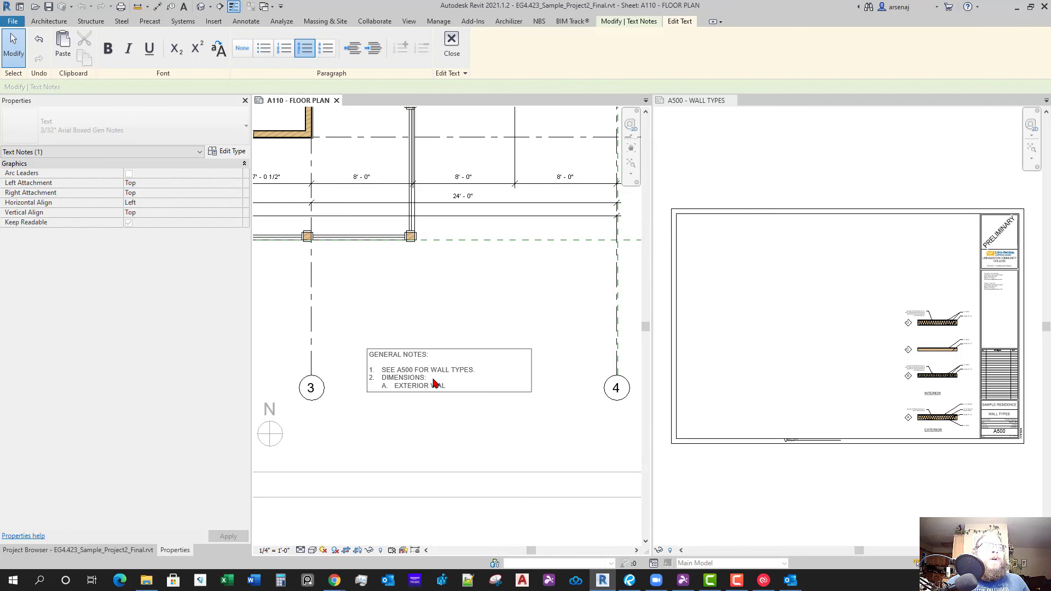
{"action": "type", "text": "L ="}
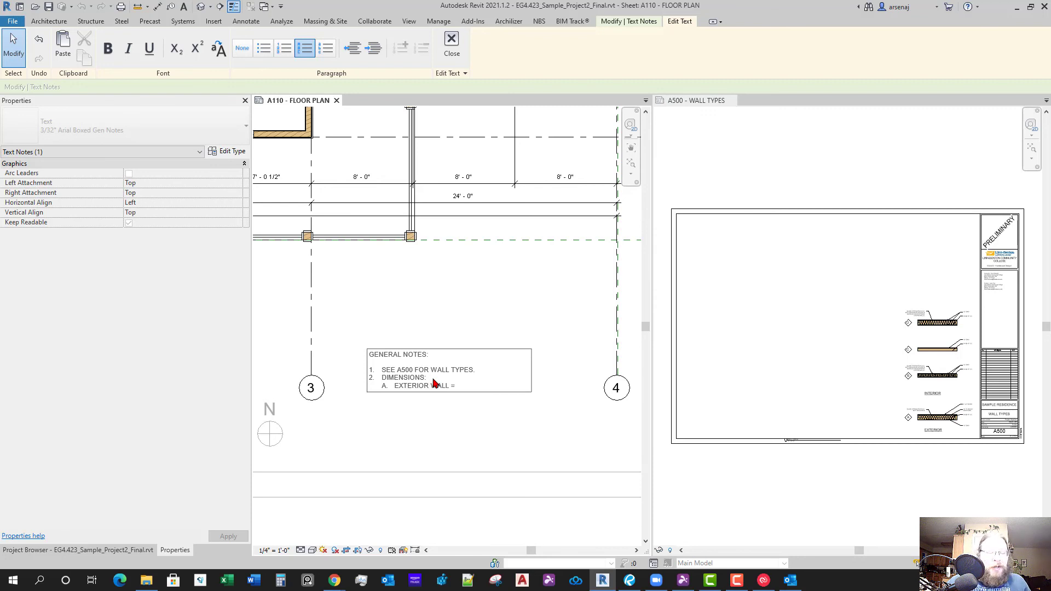
{"action": "type", "text": " GA"}
{"action": "key", "text": "BackSpace"}
{"action": "key", "text": "BackSpace"}
{"action": "type", "text": "GA"}
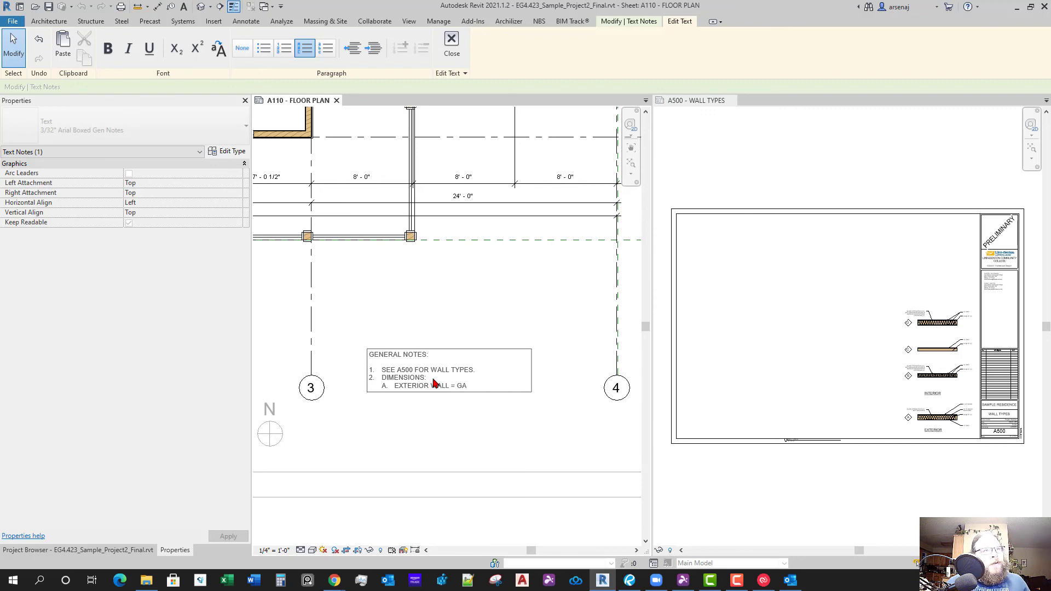
{"action": "key", "text": "BackSpace"}
{"action": "key", "text": "BackSpace"}
{"action": "type", "text": "FACE OF "}
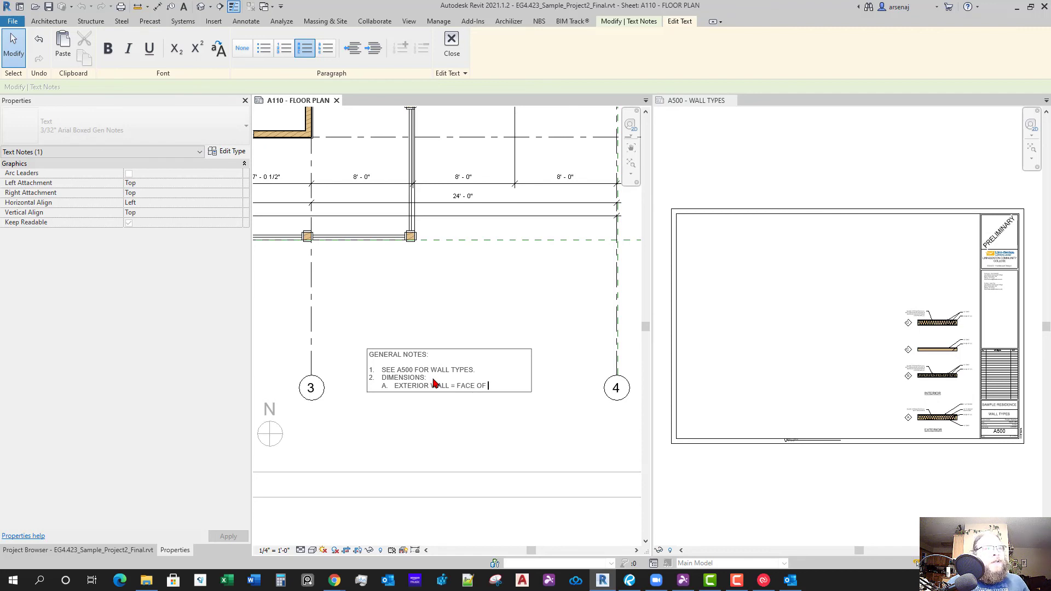
{"action": "type", "text": "STUD"}
{"action": "key", "text": "Return"}
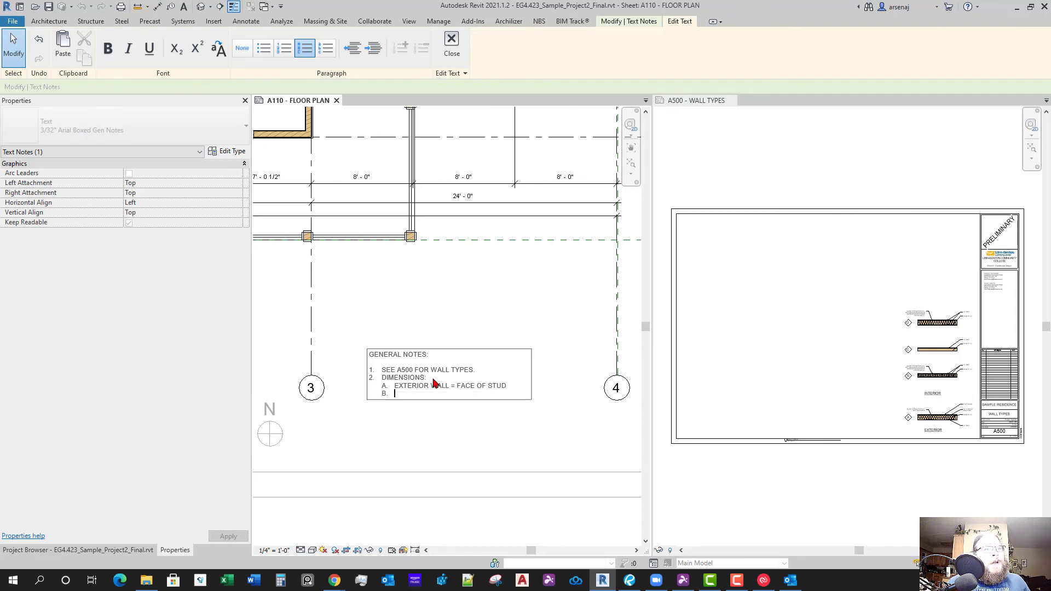
Write "INTERIOR = CENTERLINE" as sub-item B, then finish the text edit and deselect the note
{"action": "type", "text": "INTERIO"}
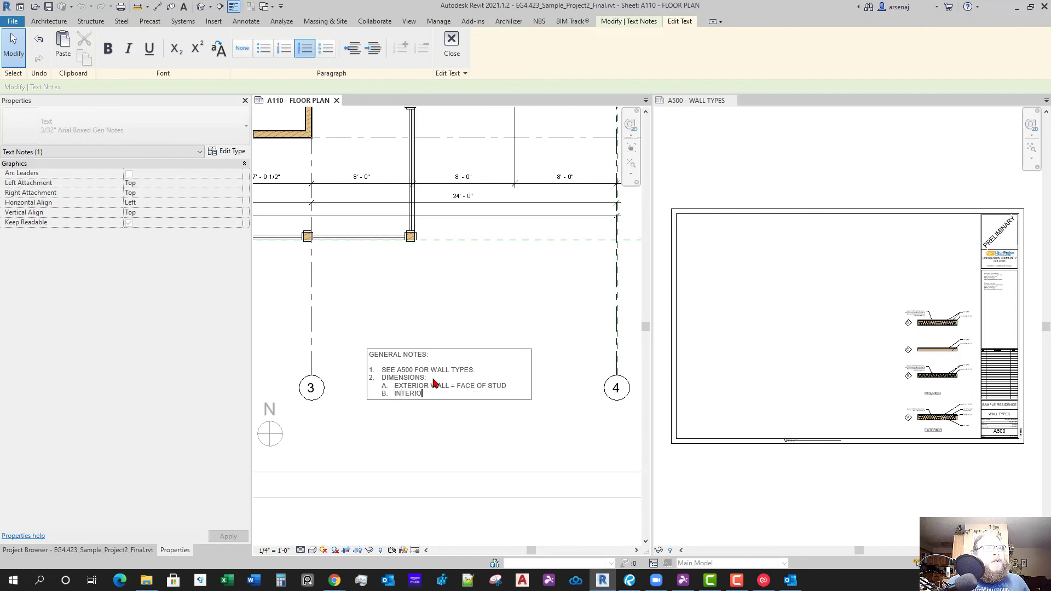
{"action": "type", "text": "R C"}
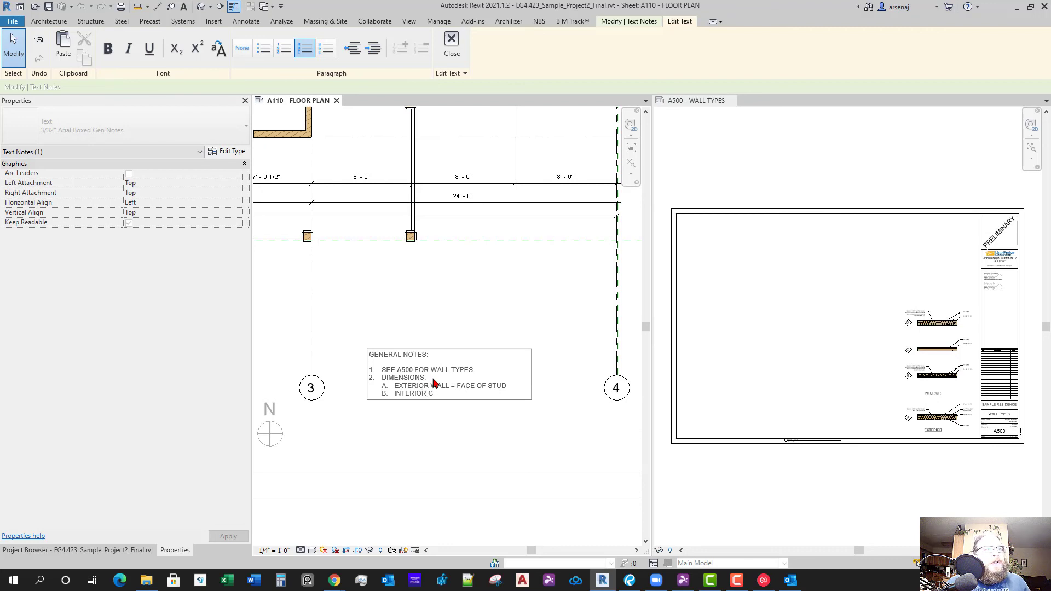
{"action": "type", "text": "ENTERLINE"}
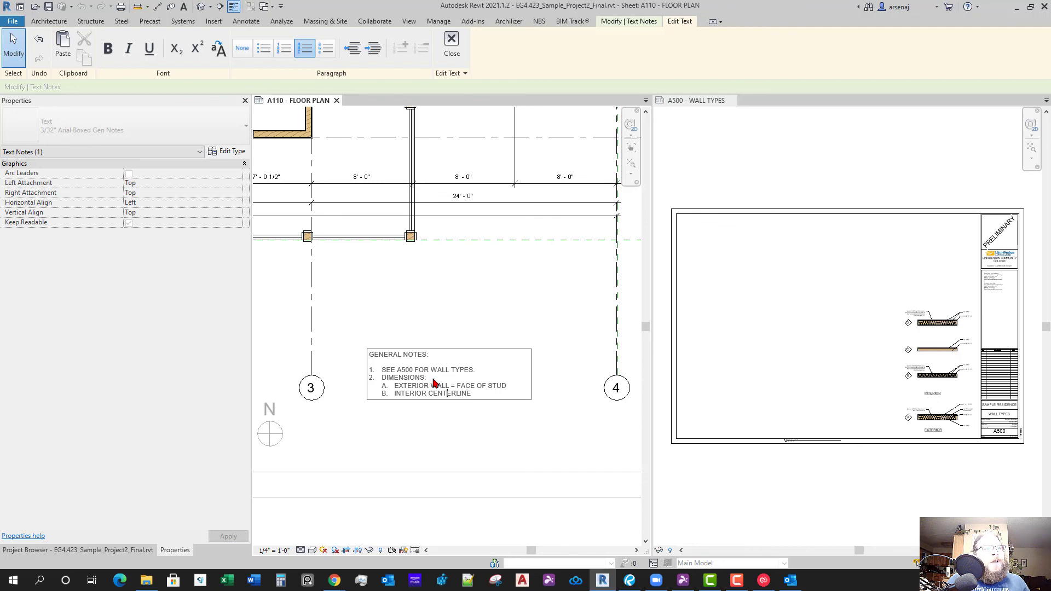
{"action": "key", "text": "ctrl+Left"}
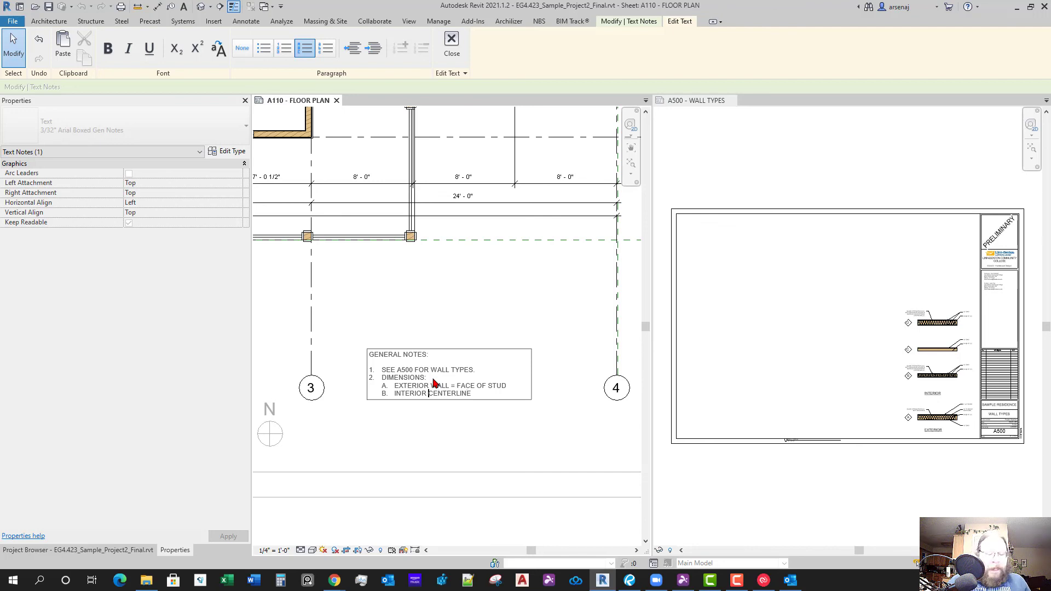
{"action": "type", "text": "="}
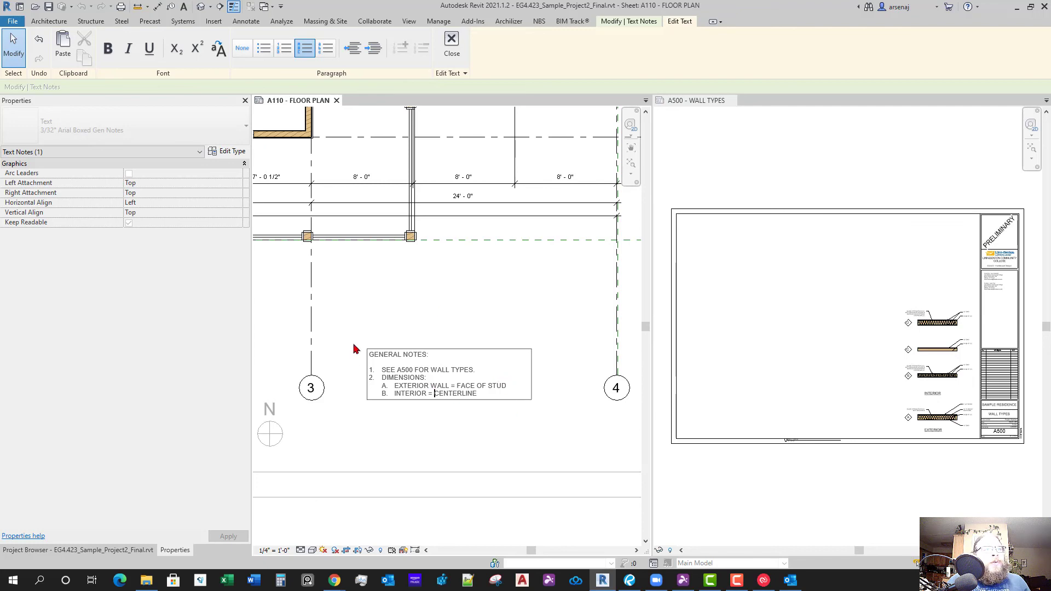
{"action": "left_click", "coordinate": [402, 322]}
{"action": "scroll", "coordinate": [411, 328], "scroll_direction": "down", "scroll_amount": 3}
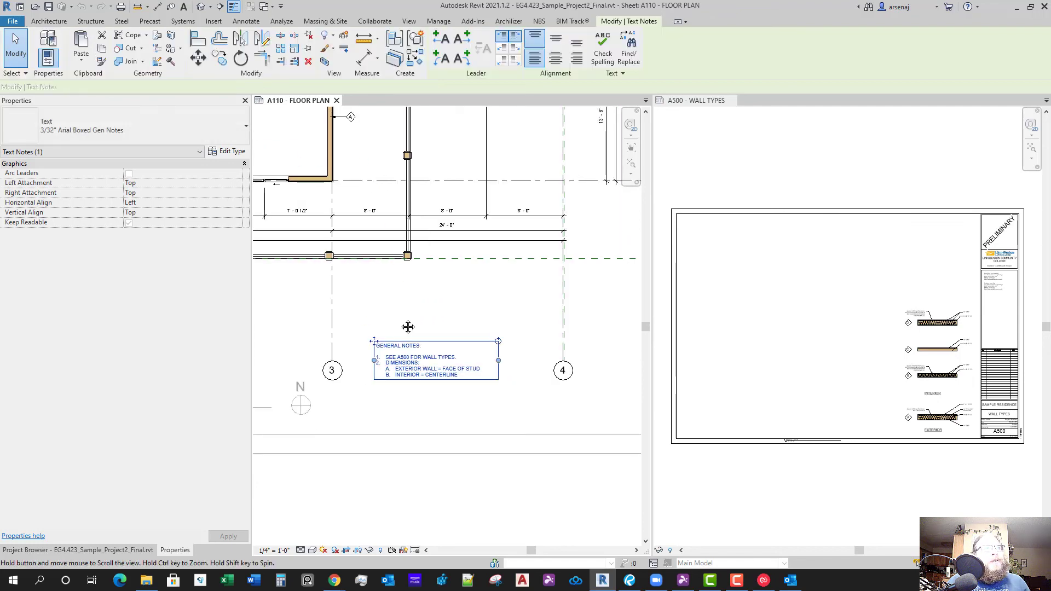
{"action": "scroll", "coordinate": [482, 396], "scroll_direction": "up", "scroll_amount": 2}
{"action": "key", "text": "Escape"}
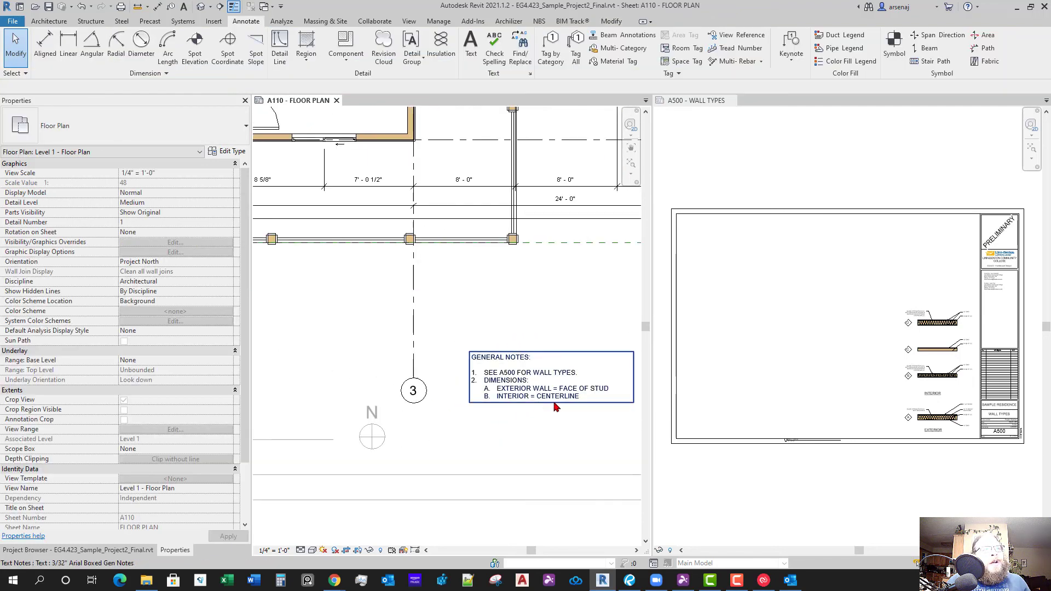
Reopen the general notes for text editing and start sub-item C below the interior dimension line
{"action": "left_click", "coordinate": [596, 403]}
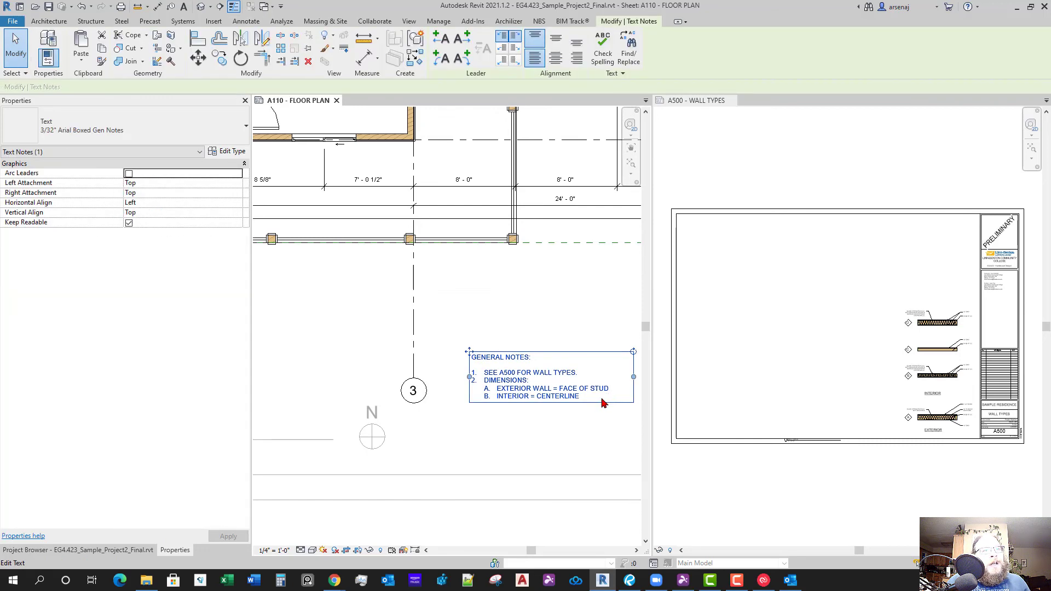
{"action": "left_click", "coordinate": [588, 405]}
{"action": "key", "text": "Return"}
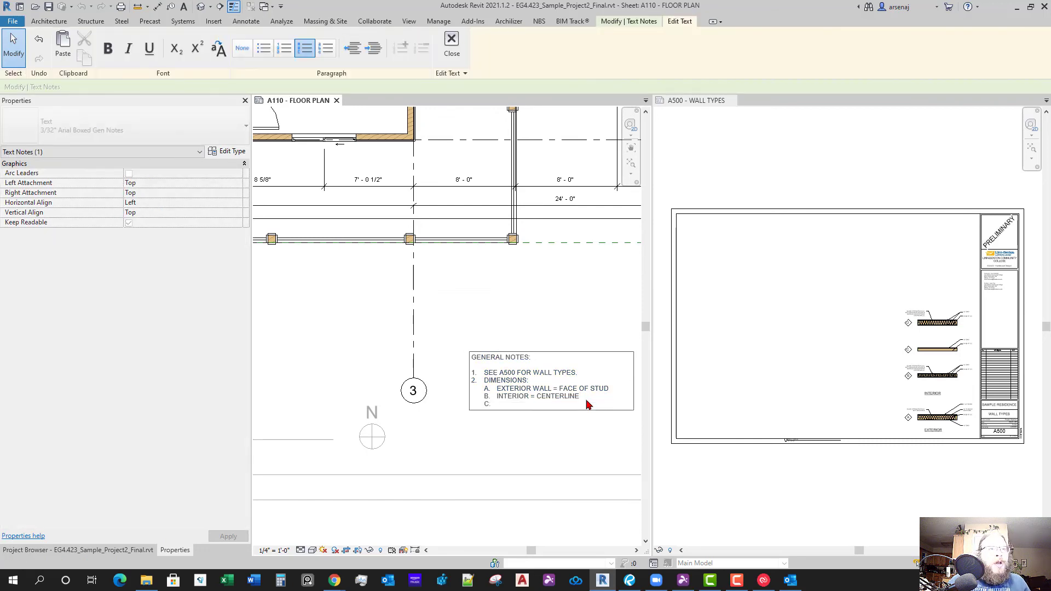
{"action": "type", "text": "O"}
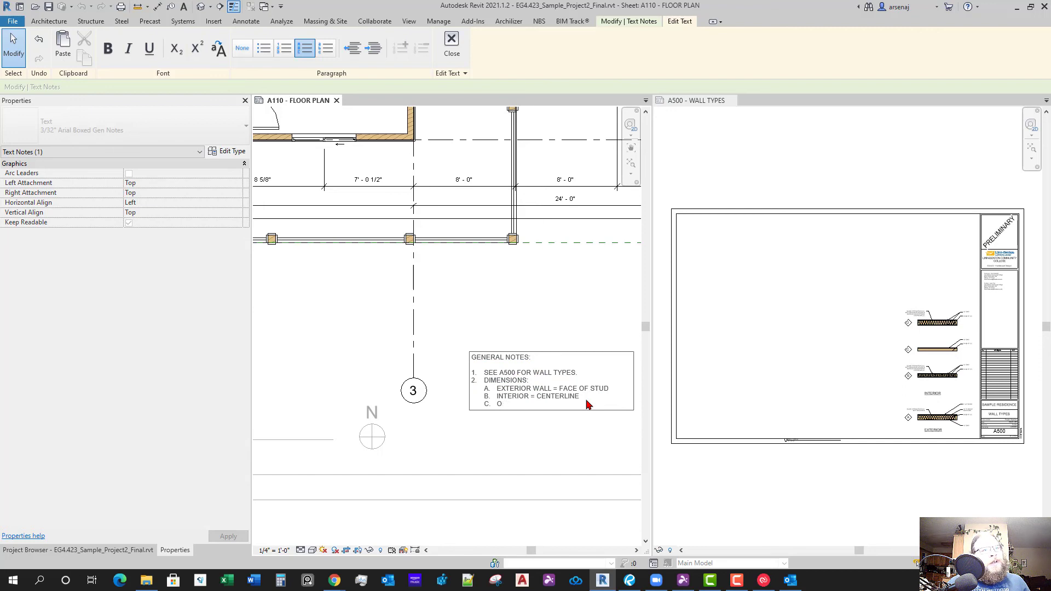
{"action": "type", "text": "PENI"}
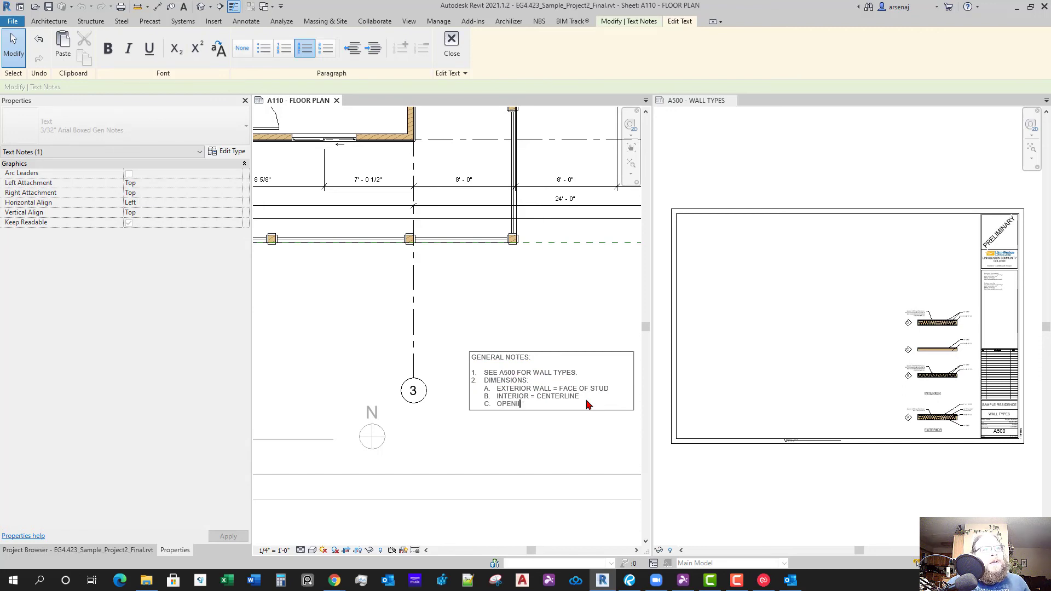
{"action": "key", "text": "BackSpace"}
{"action": "key", "text": "BackSpace"}
{"action": "key", "text": "BackSpace"}
{"action": "key", "text": "BackSpace"}
{"action": "key", "text": "BackSpace"}
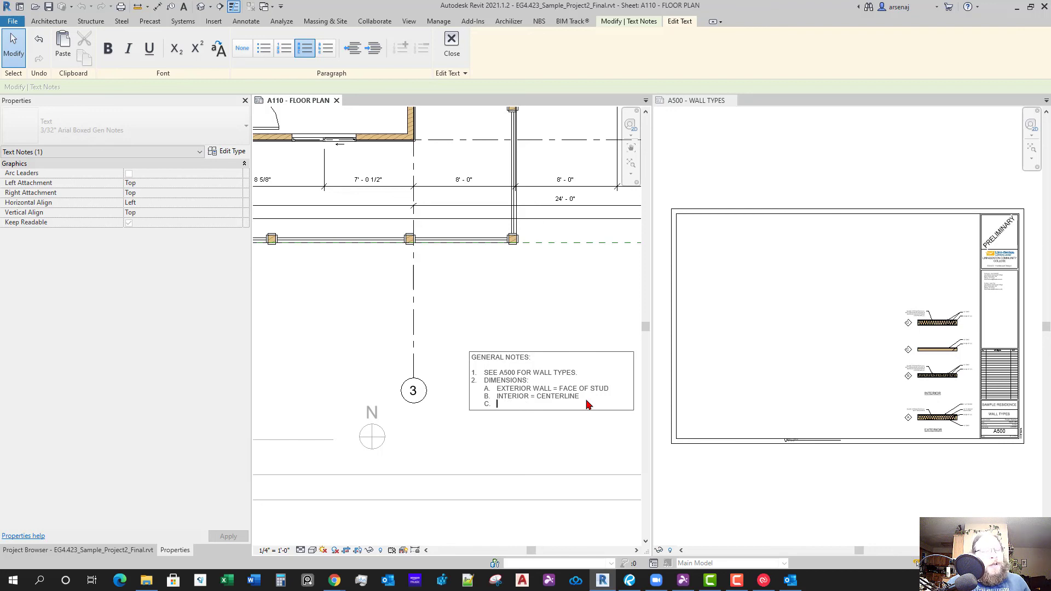
Write "OPENINGS = CENTER OF OPENING" as sub-item C of the dimension notes
{"action": "type", "text": "OO"}
{"action": "key", "text": "BackSpace"}
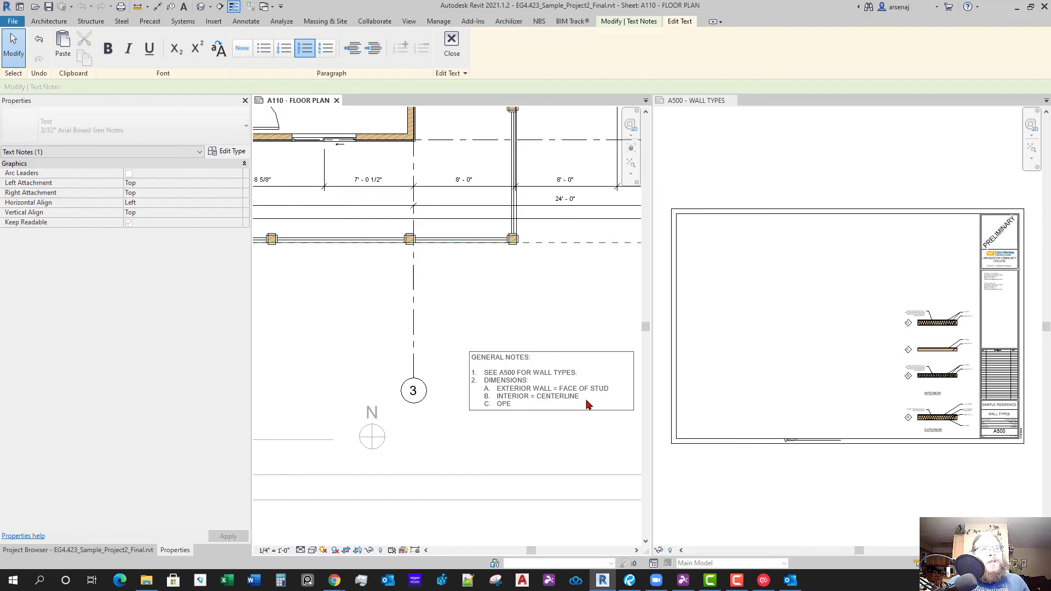
{"action": "type", "text": "ENINGS"}
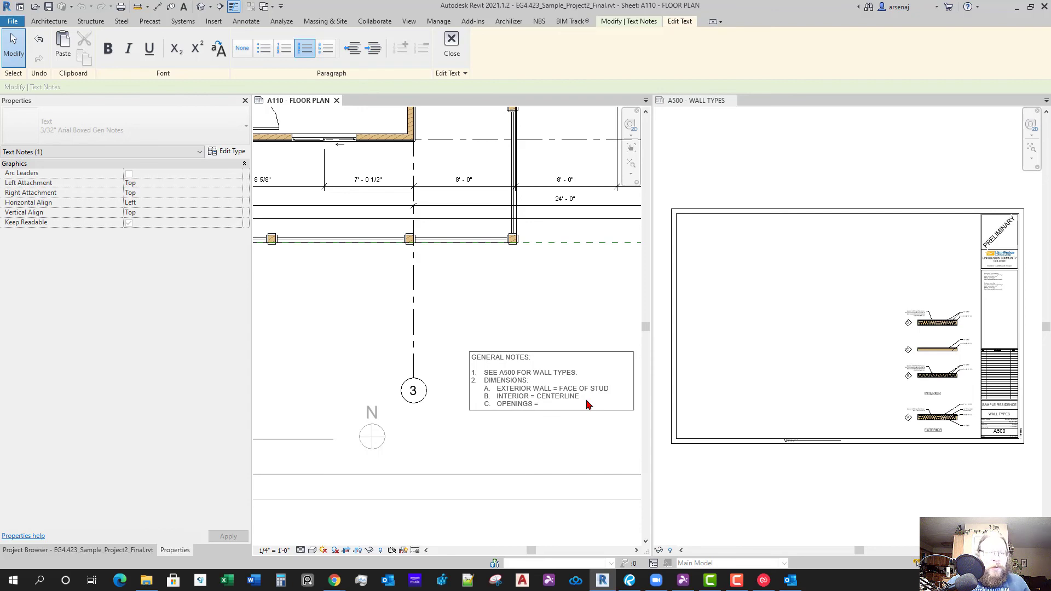
{"action": "type", "text": " = CENTER O"}
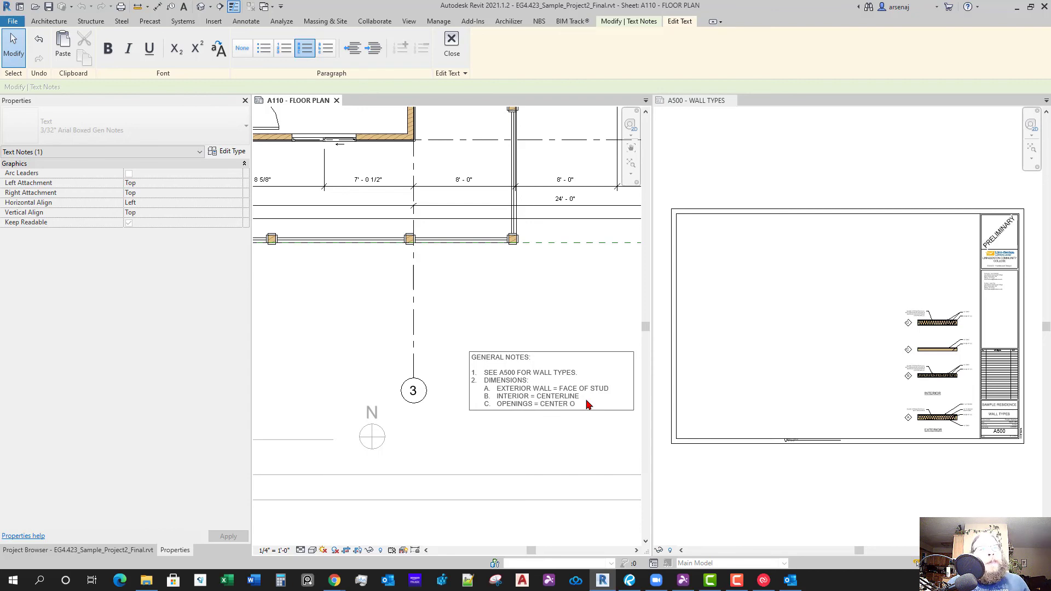
{"action": "type", "text": "F OPENING"}
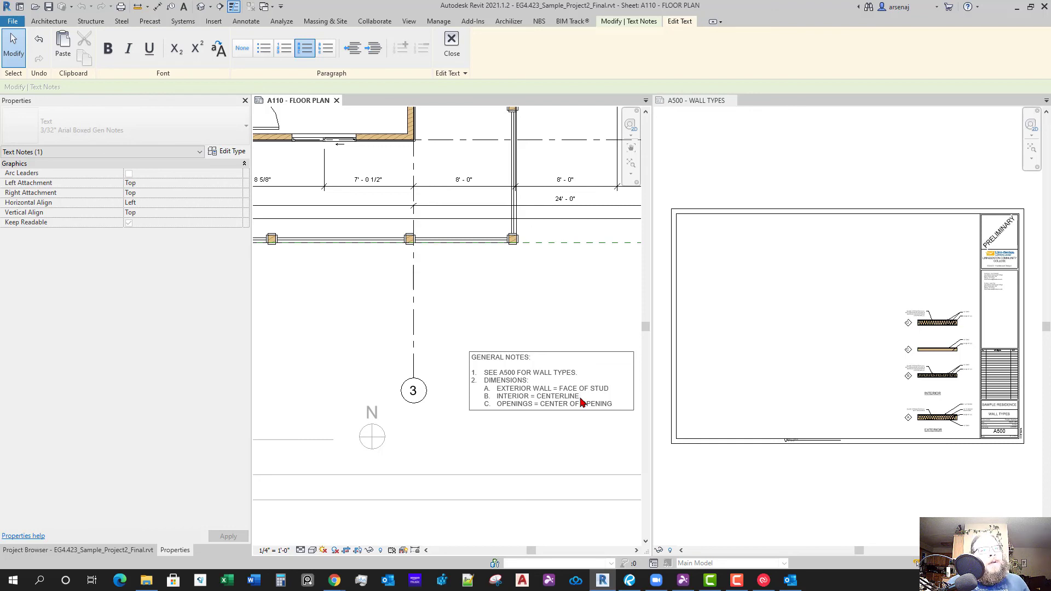
Extend sub-item B with "OF WALL" so it reads "INTERIOR = CENTERLINE OF WALL", and finish the text edit
{"action": "type", "text": "OF WA;"}
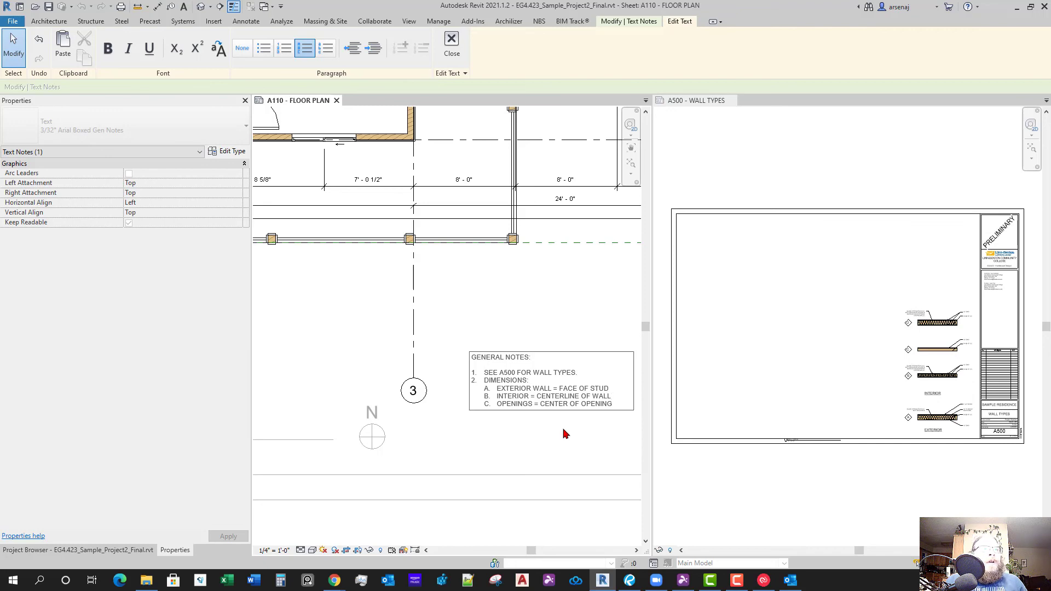
{"action": "left_click", "coordinate": [577, 422]}
{"action": "scroll", "coordinate": [531, 399], "scroll_direction": "up", "scroll_amount": 3}
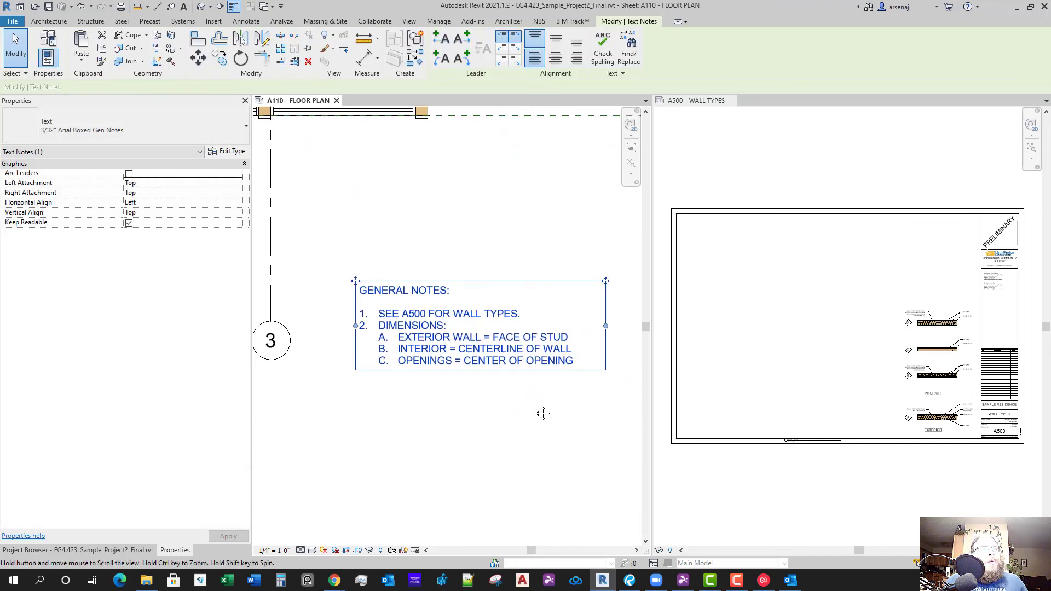
Move the boxed general notes slightly up and to the left, between grids 3 and 4, and deselect the note
{"action": "middle_click_drag", "start_coordinate": [543, 413], "coordinate": [543, 413]}
{"action": "scroll", "coordinate": [602, 358], "scroll_direction": "down", "scroll_amount": 1}
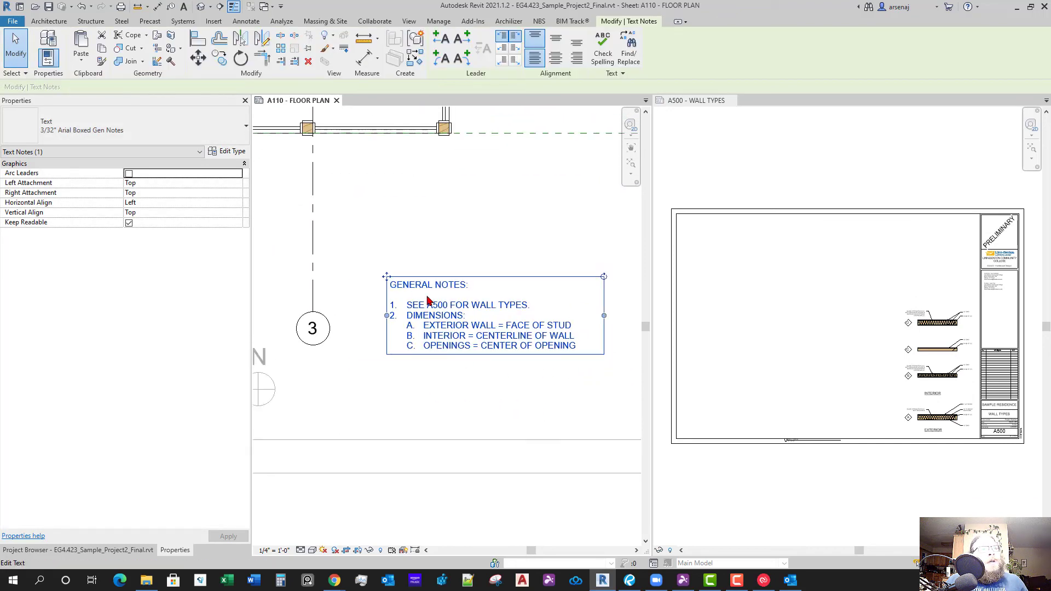
{"action": "left_click_drag", "start_coordinate": [391, 279], "coordinate": [378, 242]}
{"action": "key", "text": "Escape"}
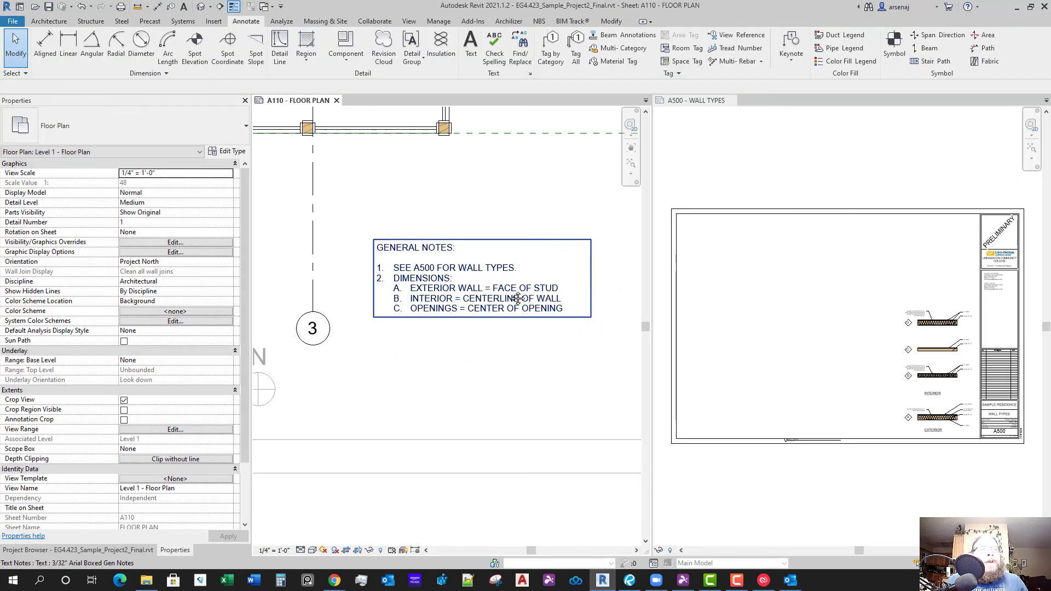
Deactivate the floor plan view to return to the A110 sheet and check the notes' placement on it
{"action": "scroll", "coordinate": [517, 299], "scroll_direction": "down", "scroll_amount": 3}
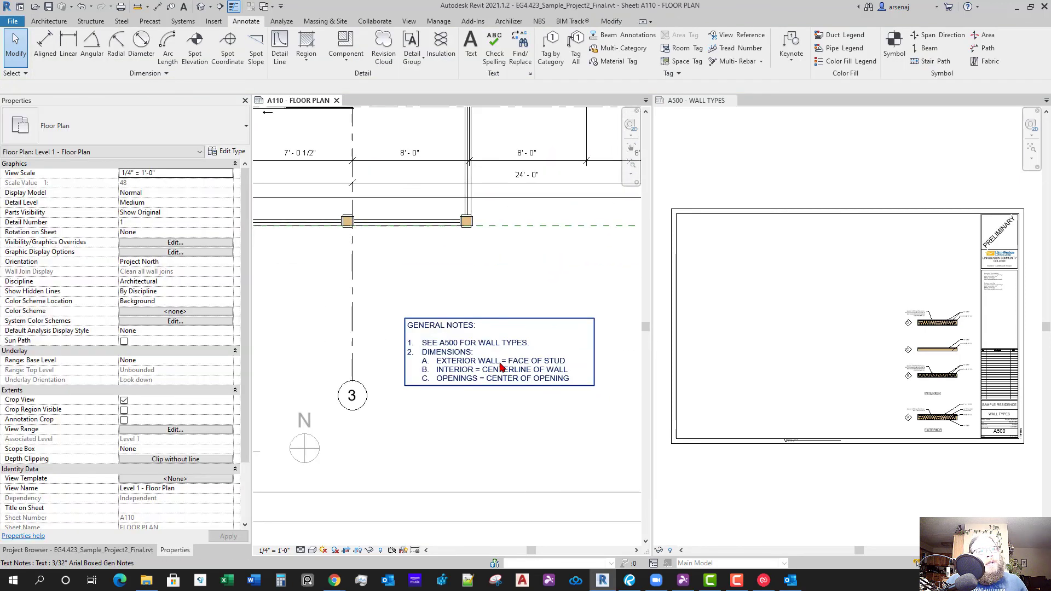
{"action": "scroll", "coordinate": [501, 367], "scroll_direction": "up", "scroll_amount": 1}
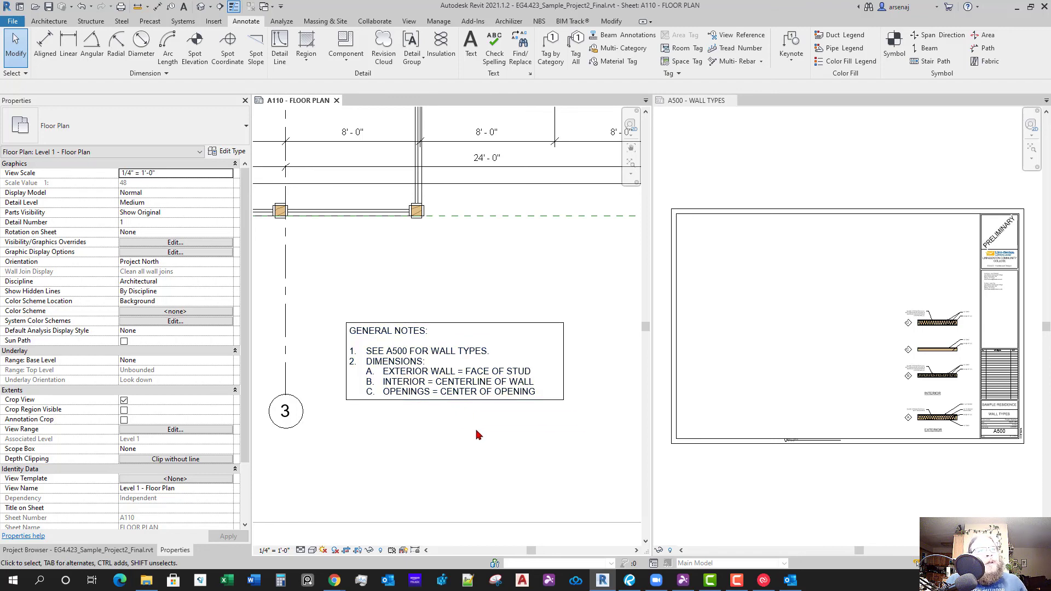
{"action": "scroll", "coordinate": [477, 434], "scroll_direction": "down", "scroll_amount": 5}
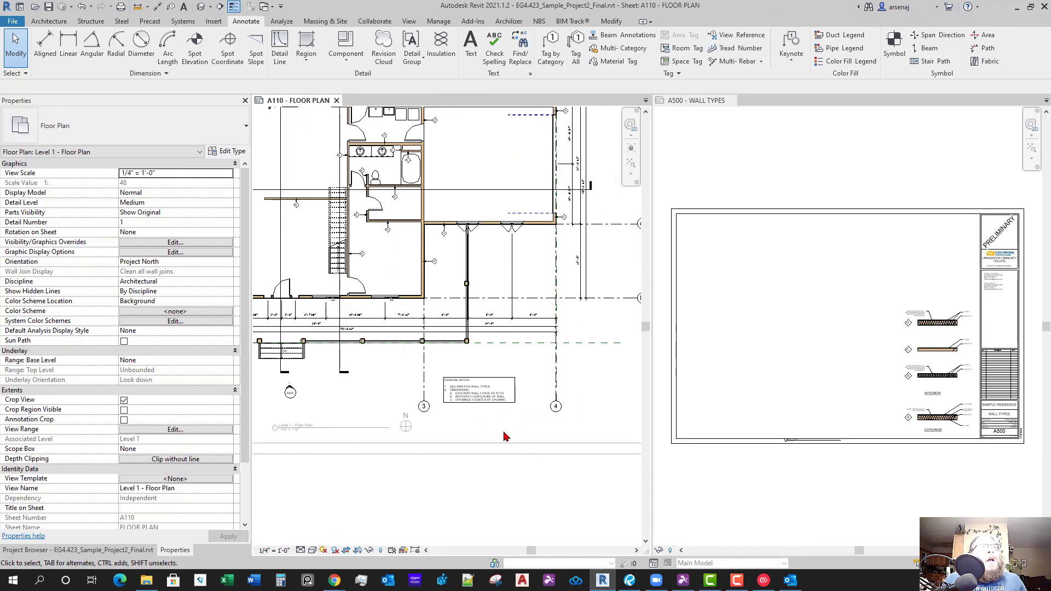
{"action": "scroll", "coordinate": [505, 447], "scroll_direction": "down", "scroll_amount": 2}
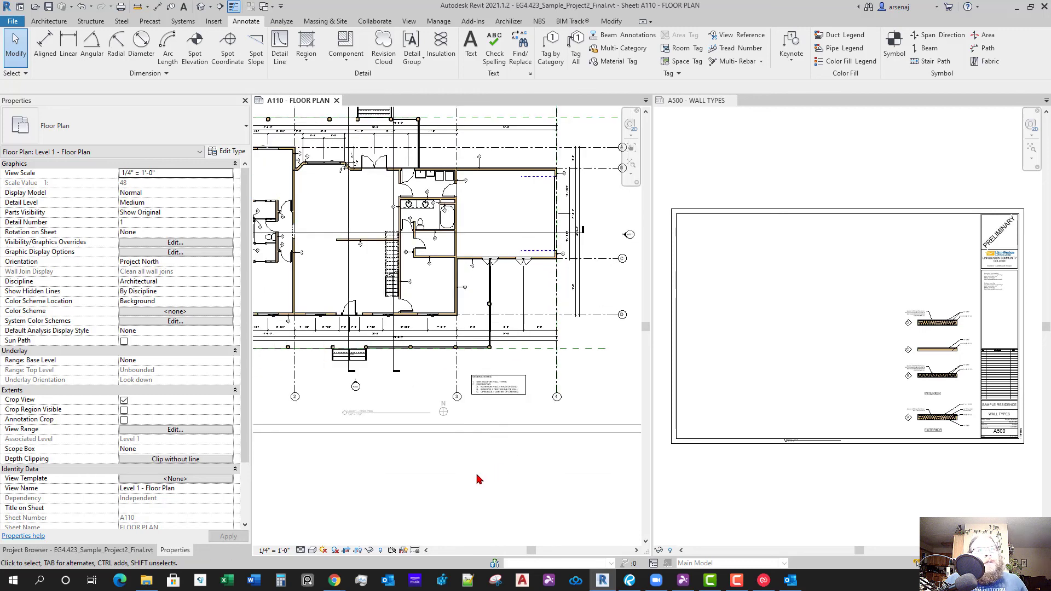
{"action": "double_click", "coordinate": [493, 489]}
{"action": "scroll", "coordinate": [504, 500], "scroll_direction": "down", "scroll_amount": 3}
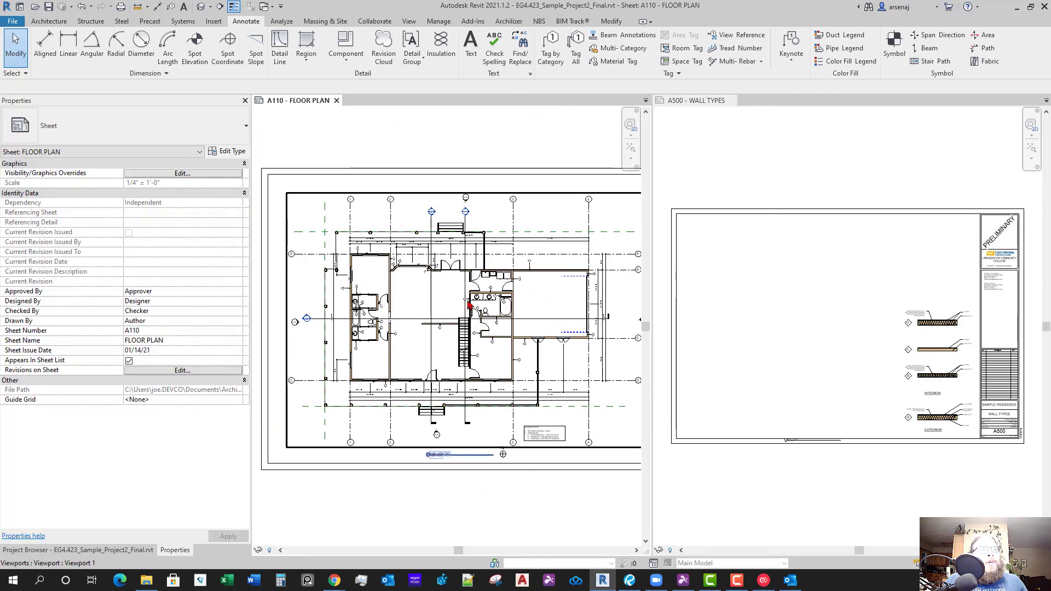
{"action": "scroll", "coordinate": [469, 305], "scroll_direction": "up", "scroll_amount": 3}
{"action": "scroll", "coordinate": [434, 298], "scroll_direction": "down", "scroll_amount": 1}
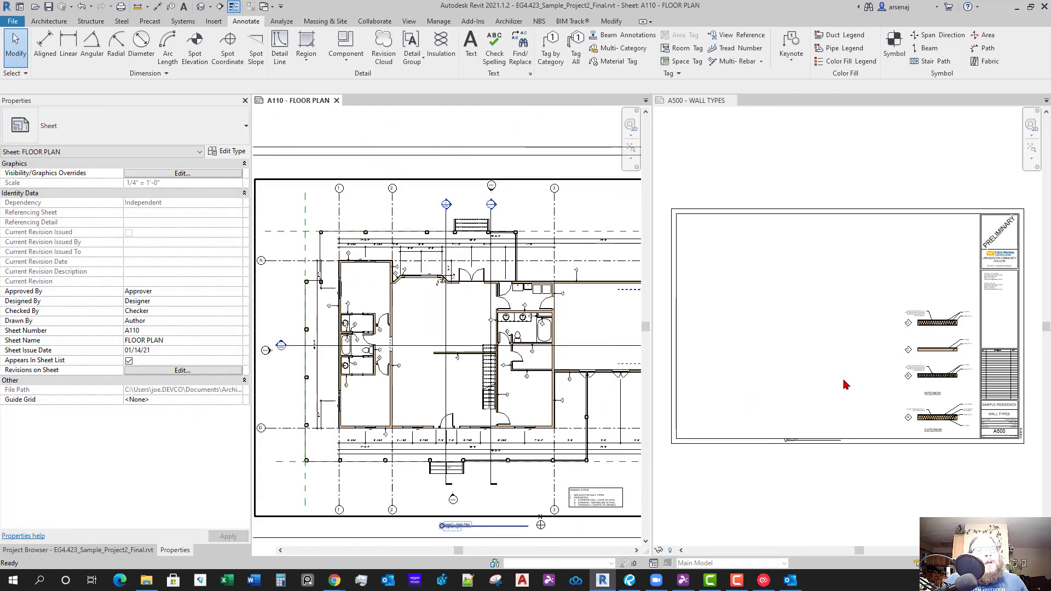
Switch to the A500 wall types sheet and examine the interior and exterior wall type details A to D
{"action": "left_click", "coordinate": [846, 385]}
{"action": "middle_click_drag", "start_coordinate": [966, 381], "coordinate": [927, 368]}
{"action": "scroll", "coordinate": [927, 368], "scroll_direction": "up", "scroll_amount": 3}
{"action": "scroll", "coordinate": [795, 457], "scroll_direction": "down", "scroll_amount": 1}
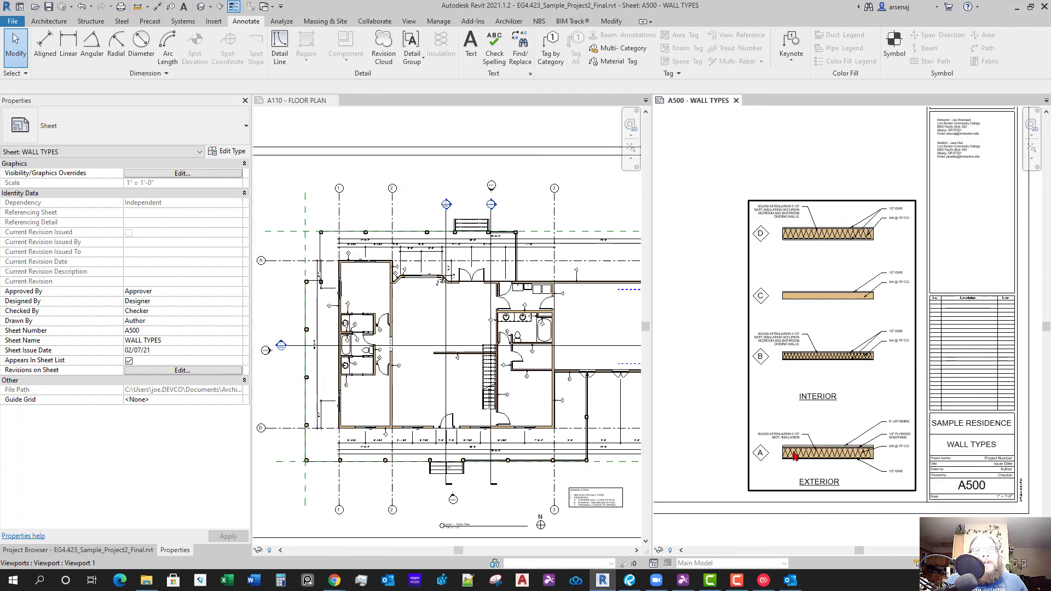
{"action": "middle_click_drag", "start_coordinate": [784, 444], "coordinate": [821, 421]}
{"action": "scroll", "coordinate": [451, 441], "scroll_direction": "down", "scroll_amount": 1}
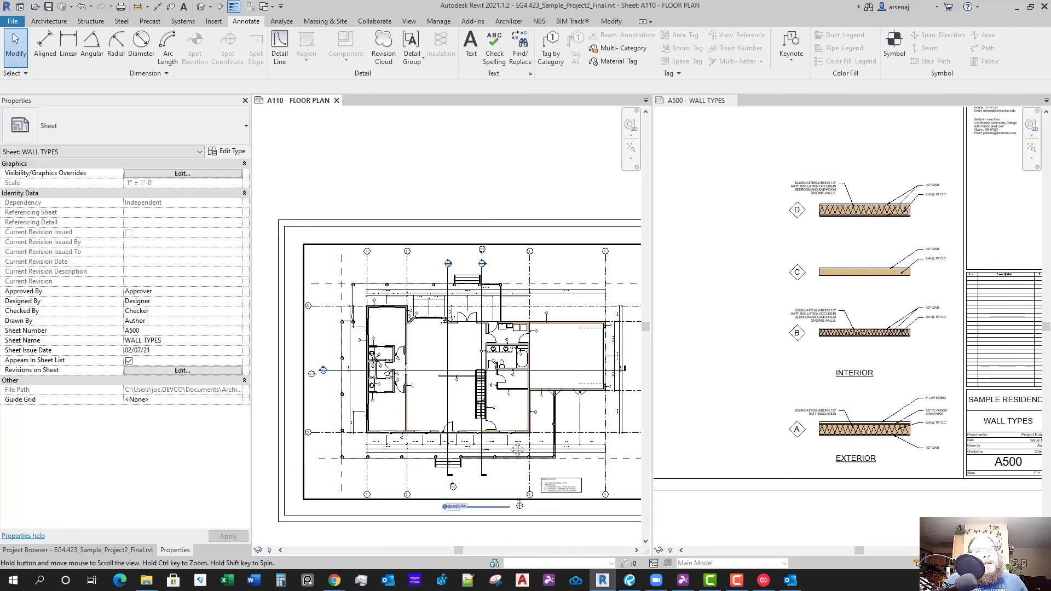
Return to the A110 floor plan sheet and review the general notes and the tagged walls and dimensions around grids 3 and 4
{"action": "middle_click_drag", "start_coordinate": [523, 514], "coordinate": [512, 459]}
{"action": "scroll", "coordinate": [509, 459], "scroll_direction": "up", "scroll_amount": 6}
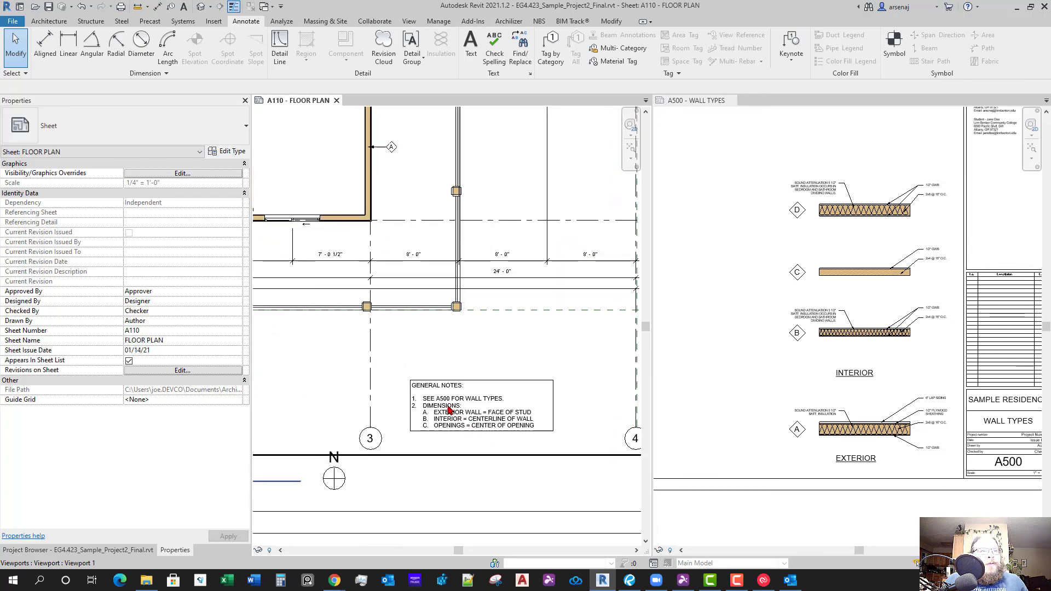
{"action": "scroll", "coordinate": [495, 430], "scroll_direction": "down", "scroll_amount": 1}
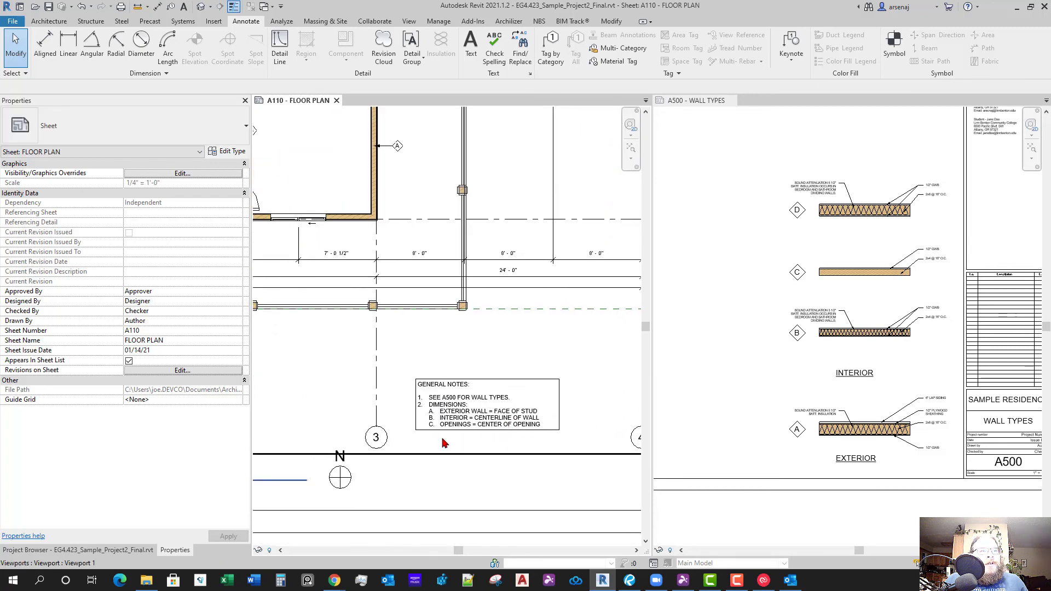
{"action": "scroll", "coordinate": [353, 513], "scroll_direction": "up", "scroll_amount": 2}
{"action": "scroll", "coordinate": [514, 447], "scroll_direction": "down", "scroll_amount": 1}
{"action": "middle_click_drag", "start_coordinate": [551, 434], "coordinate": [558, 432]}
{"action": "scroll", "coordinate": [482, 445], "scroll_direction": "down", "scroll_amount": 3}
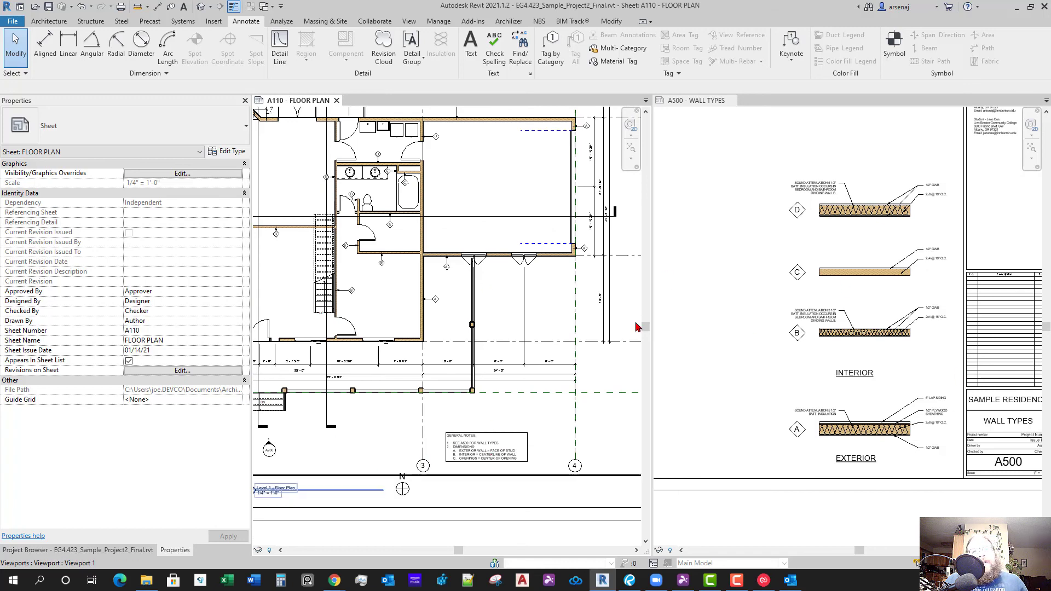
{"action": "scroll", "coordinate": [454, 358], "scroll_direction": "up", "scroll_amount": 3}
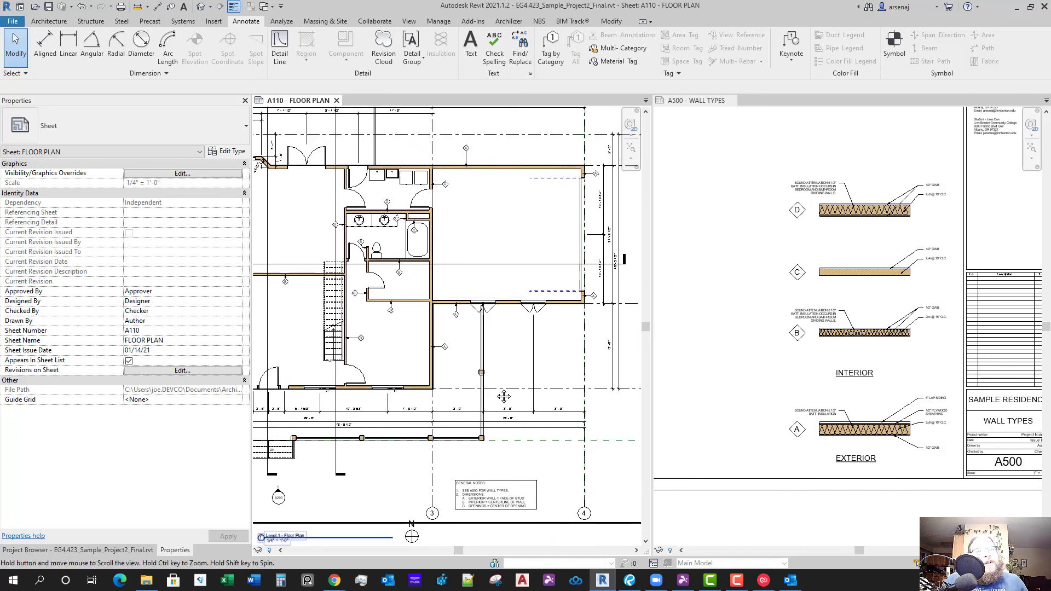
{"action": "scroll", "coordinate": [453, 358], "scroll_direction": "down", "scroll_amount": 4}
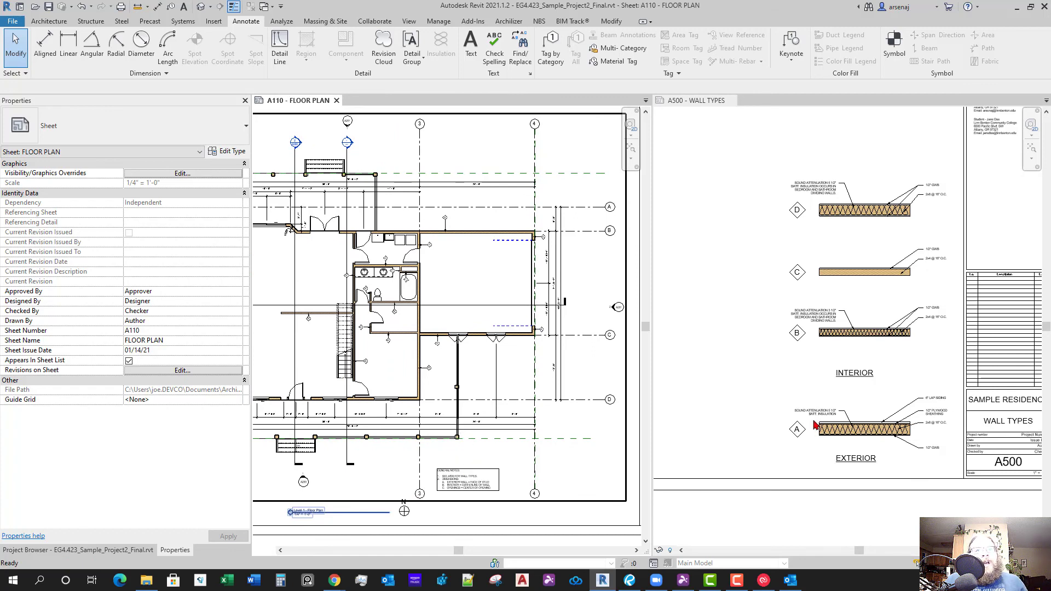
Examine wall types A and B closely on sheet A500, and check the walls and overall layout on the A110 floor plan
{"action": "scroll", "coordinate": [937, 438], "scroll_direction": "up", "scroll_amount": 5}
{"action": "scroll", "coordinate": [882, 407], "scroll_direction": "down", "scroll_amount": 3}
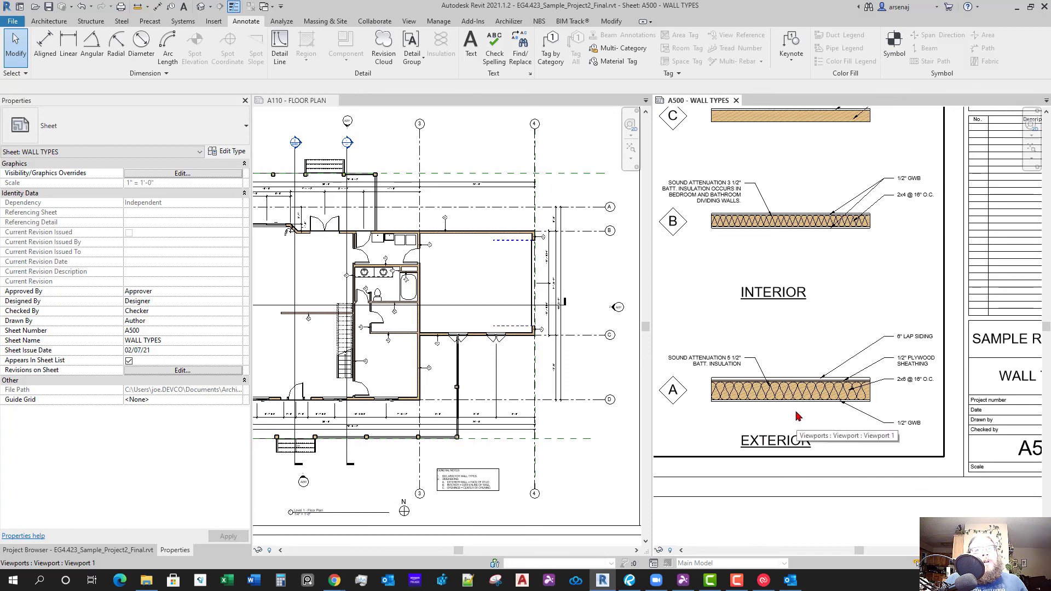
{"action": "scroll", "coordinate": [863, 407], "scroll_direction": "up", "scroll_amount": 2}
{"action": "scroll", "coordinate": [861, 402], "scroll_direction": "down", "scroll_amount": 1}
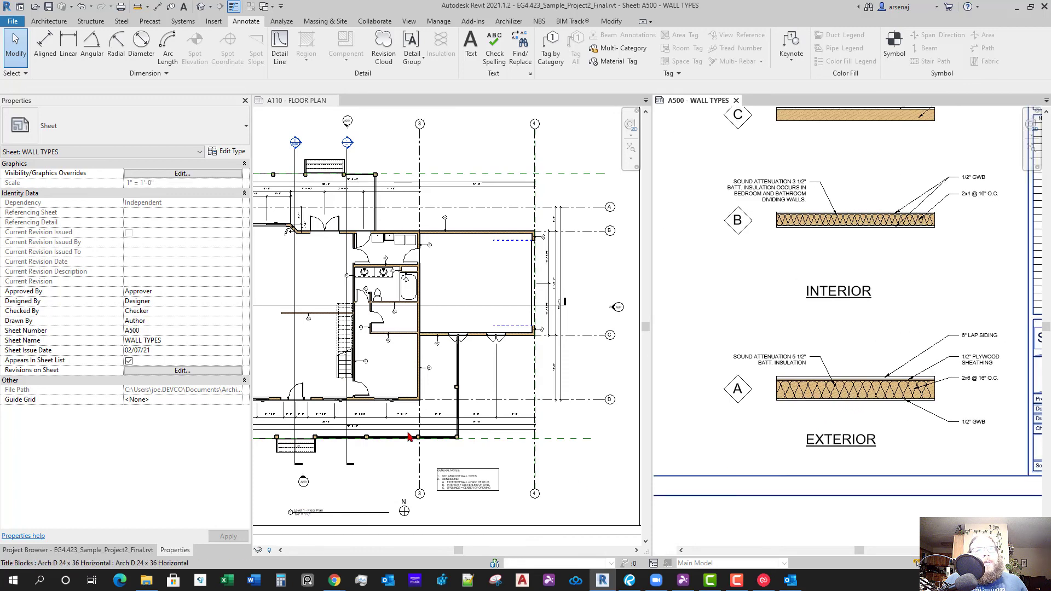
{"action": "middle_click_drag", "start_coordinate": [439, 425], "coordinate": [526, 455]}
{"action": "scroll", "coordinate": [481, 454], "scroll_direction": "down", "scroll_amount": 1}
{"action": "scroll", "coordinate": [435, 404], "scroll_direction": "up", "scroll_amount": 2}
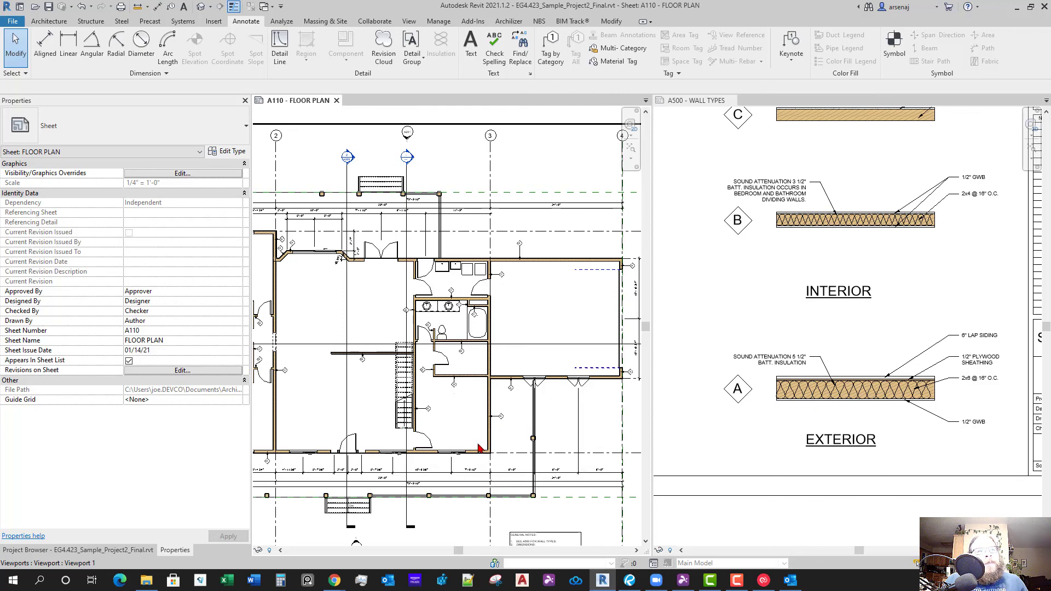
{"action": "scroll", "coordinate": [531, 424], "scroll_direction": "down", "scroll_amount": 2}
{"action": "scroll", "coordinate": [503, 438], "scroll_direction": "up", "scroll_amount": 2}
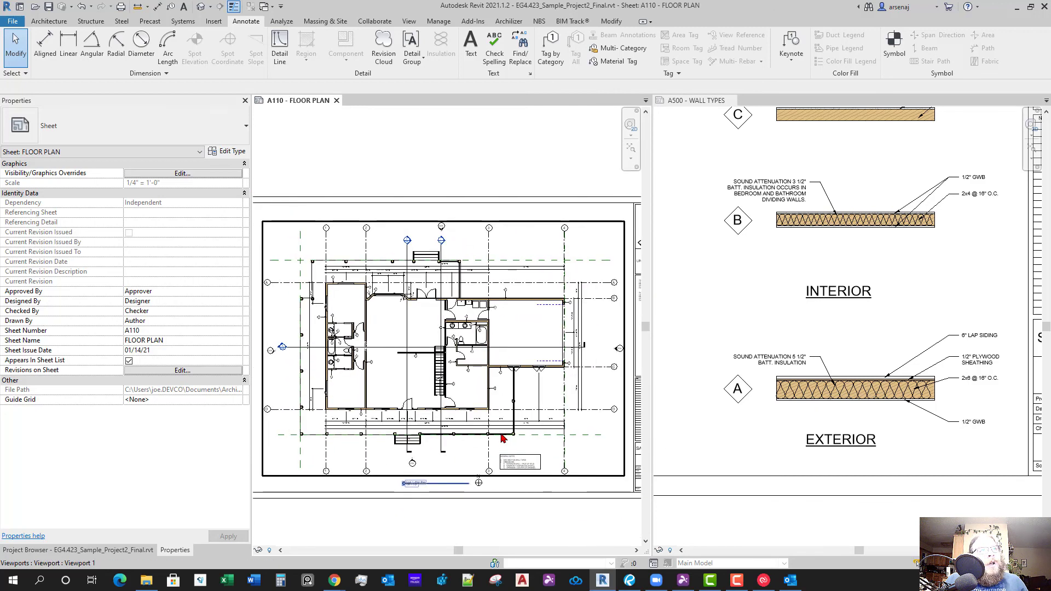